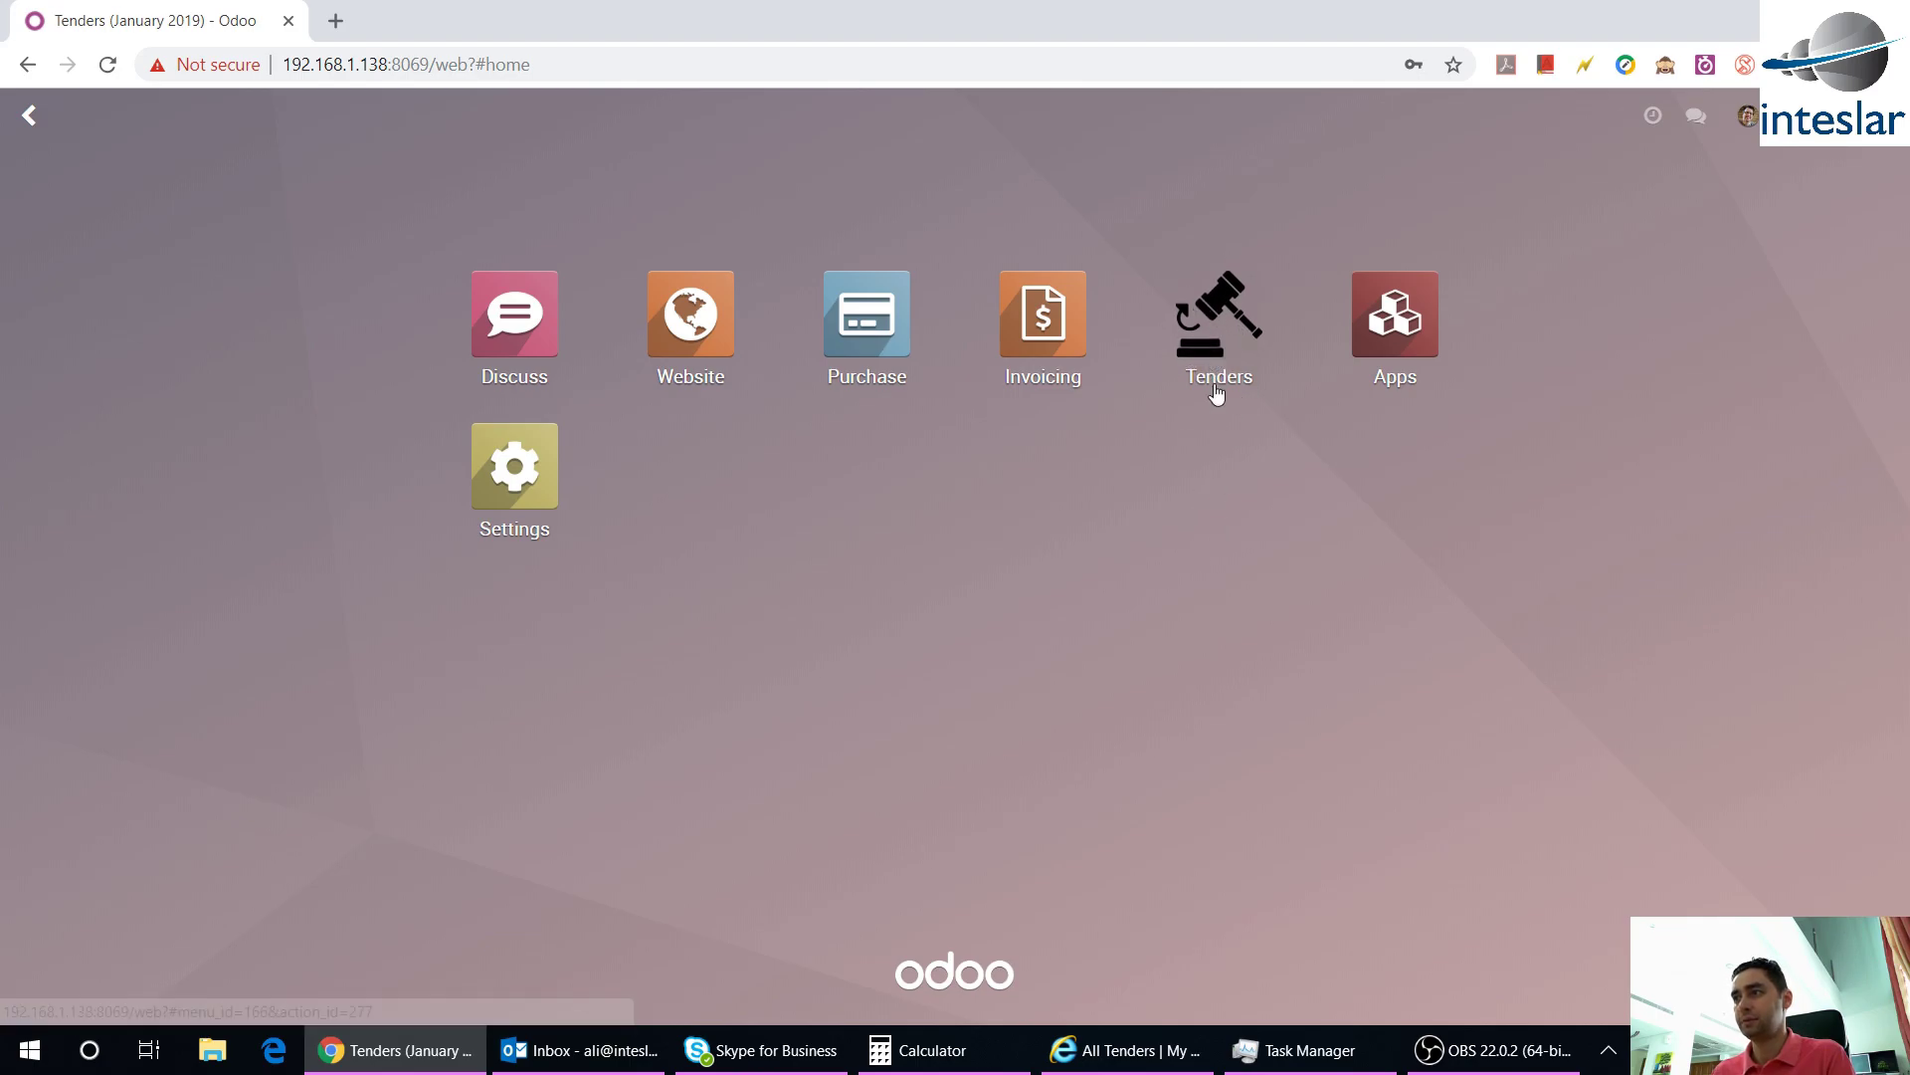
Open the Tenders app, view the Kitchen Tender's submitted quotations, and return to the tender overview
{"action": "left_click", "coordinate": [1221, 316]}
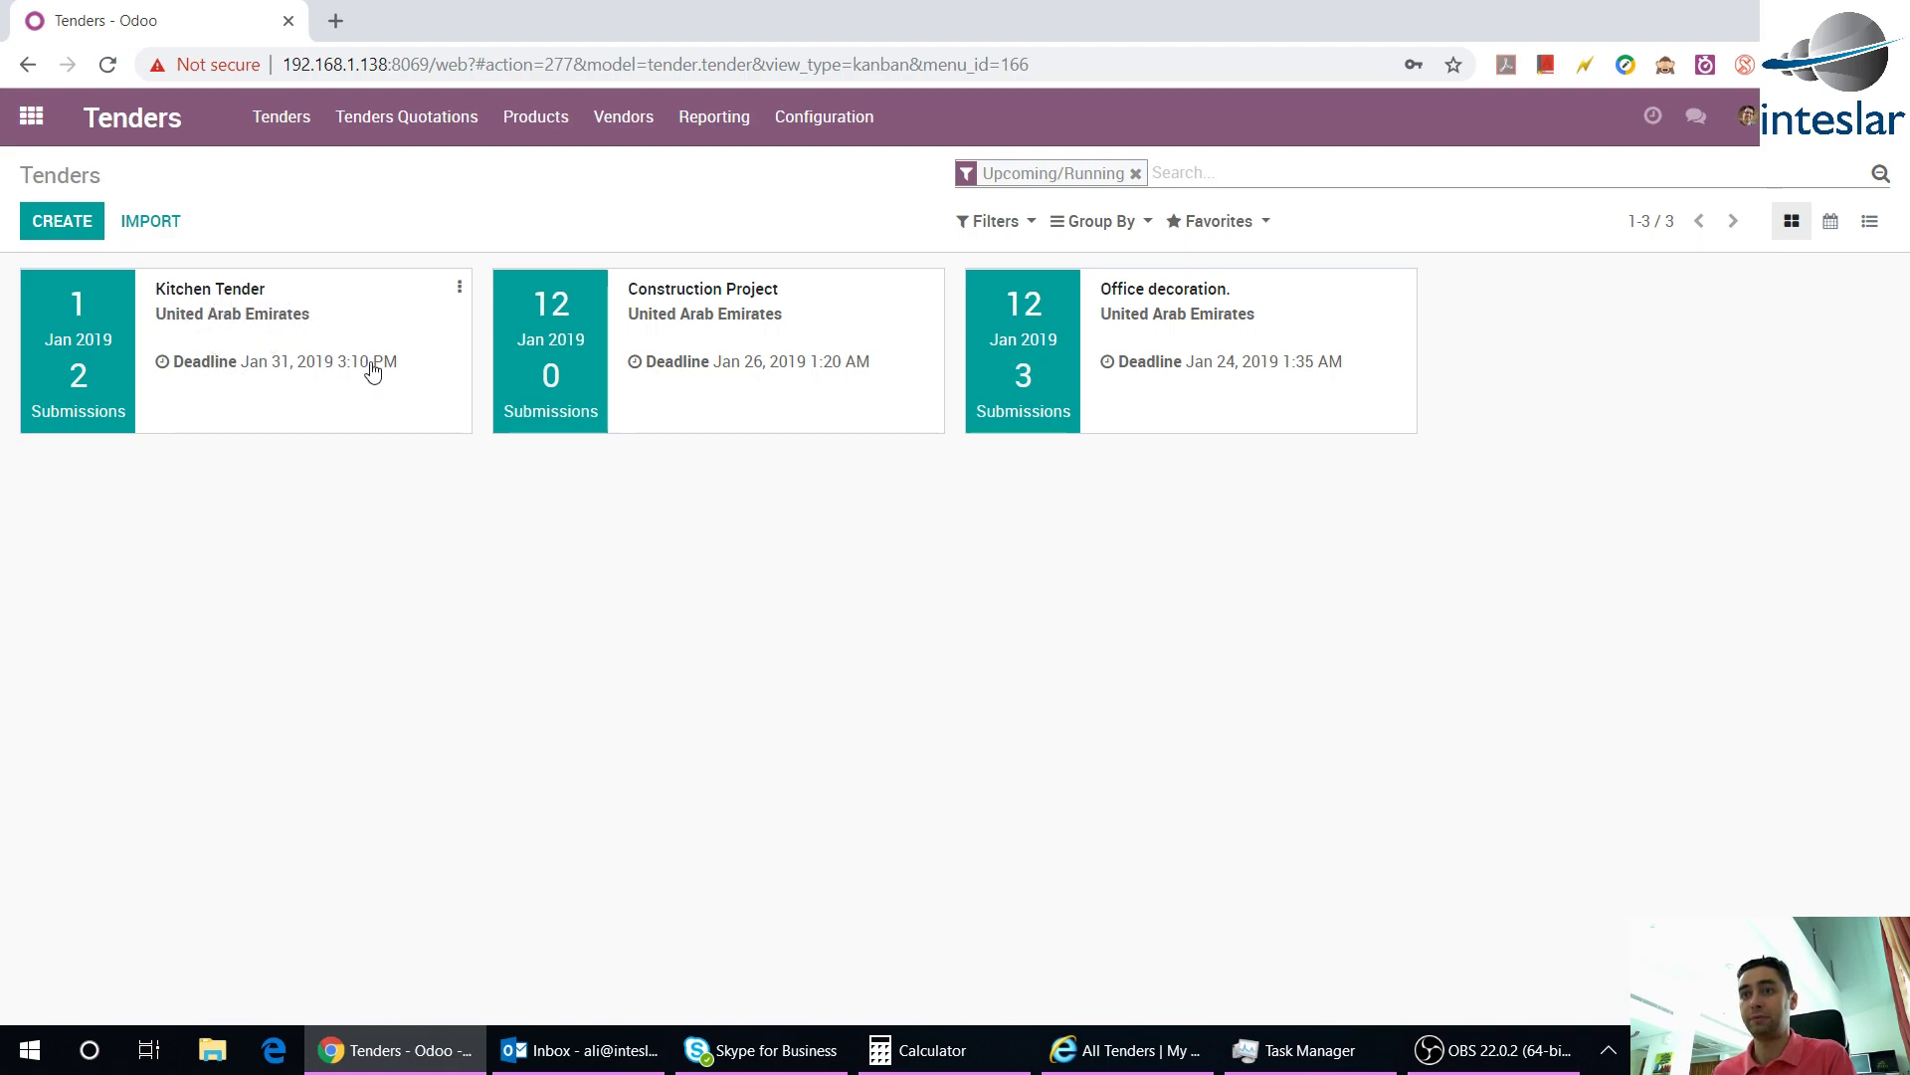
{"action": "left_click", "coordinate": [69, 418]}
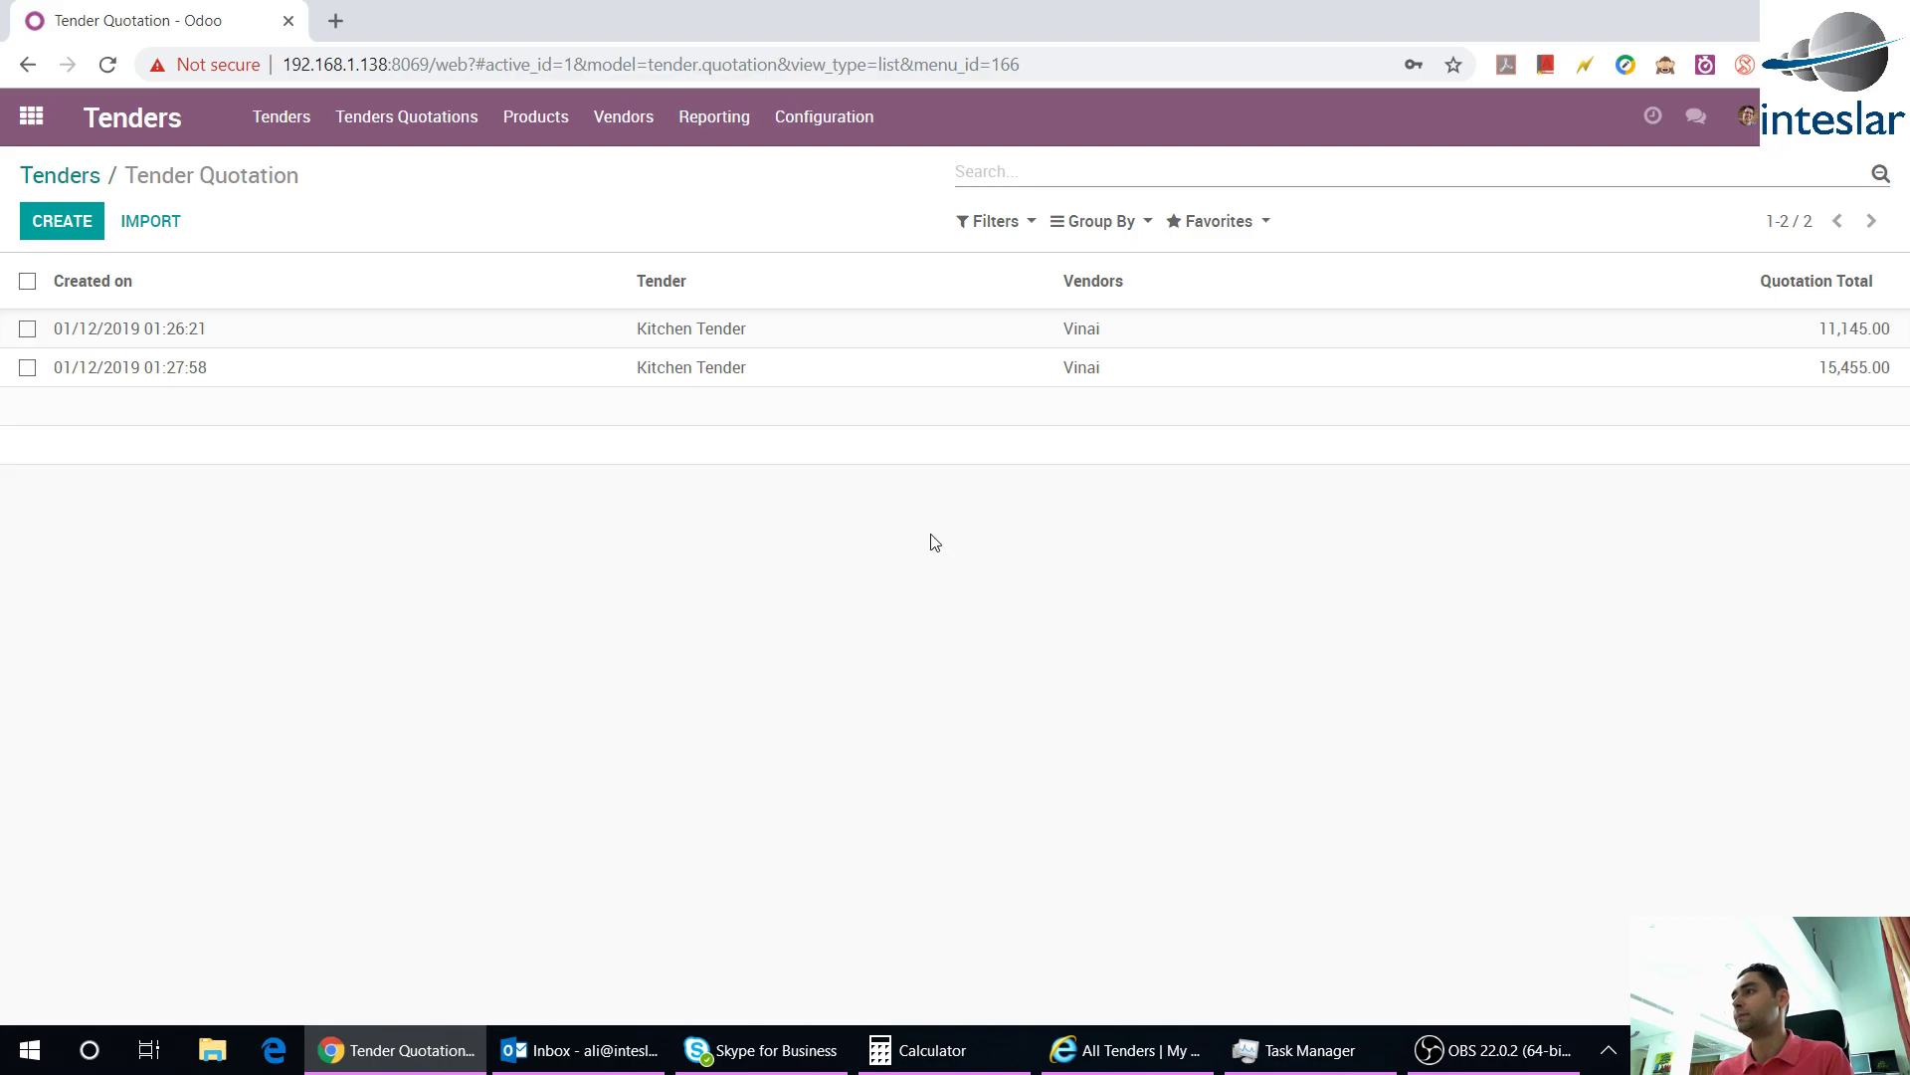
{"action": "left_click", "coordinate": [60, 175]}
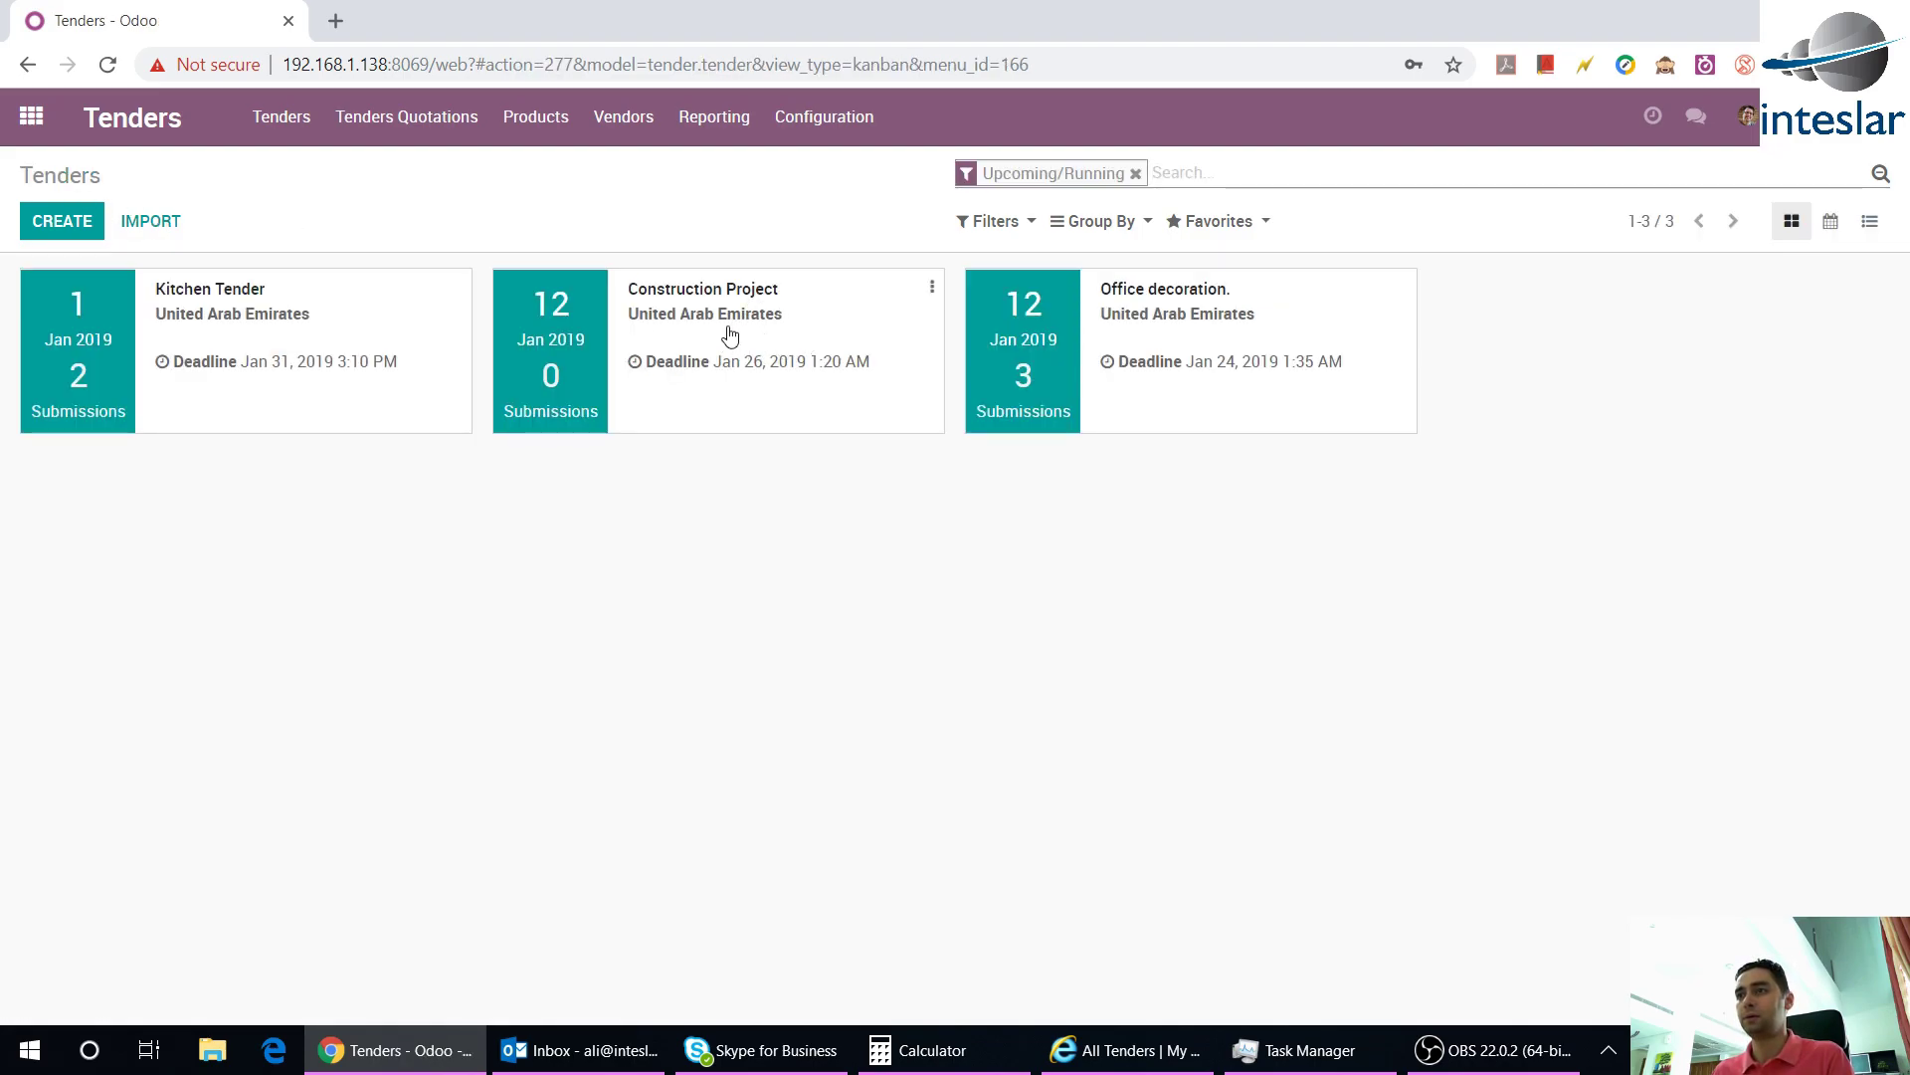
Open the Construction Project tender, review its details with the Material and Labour lines, and return to the tender overview
{"action": "left_click", "coordinate": [801, 345]}
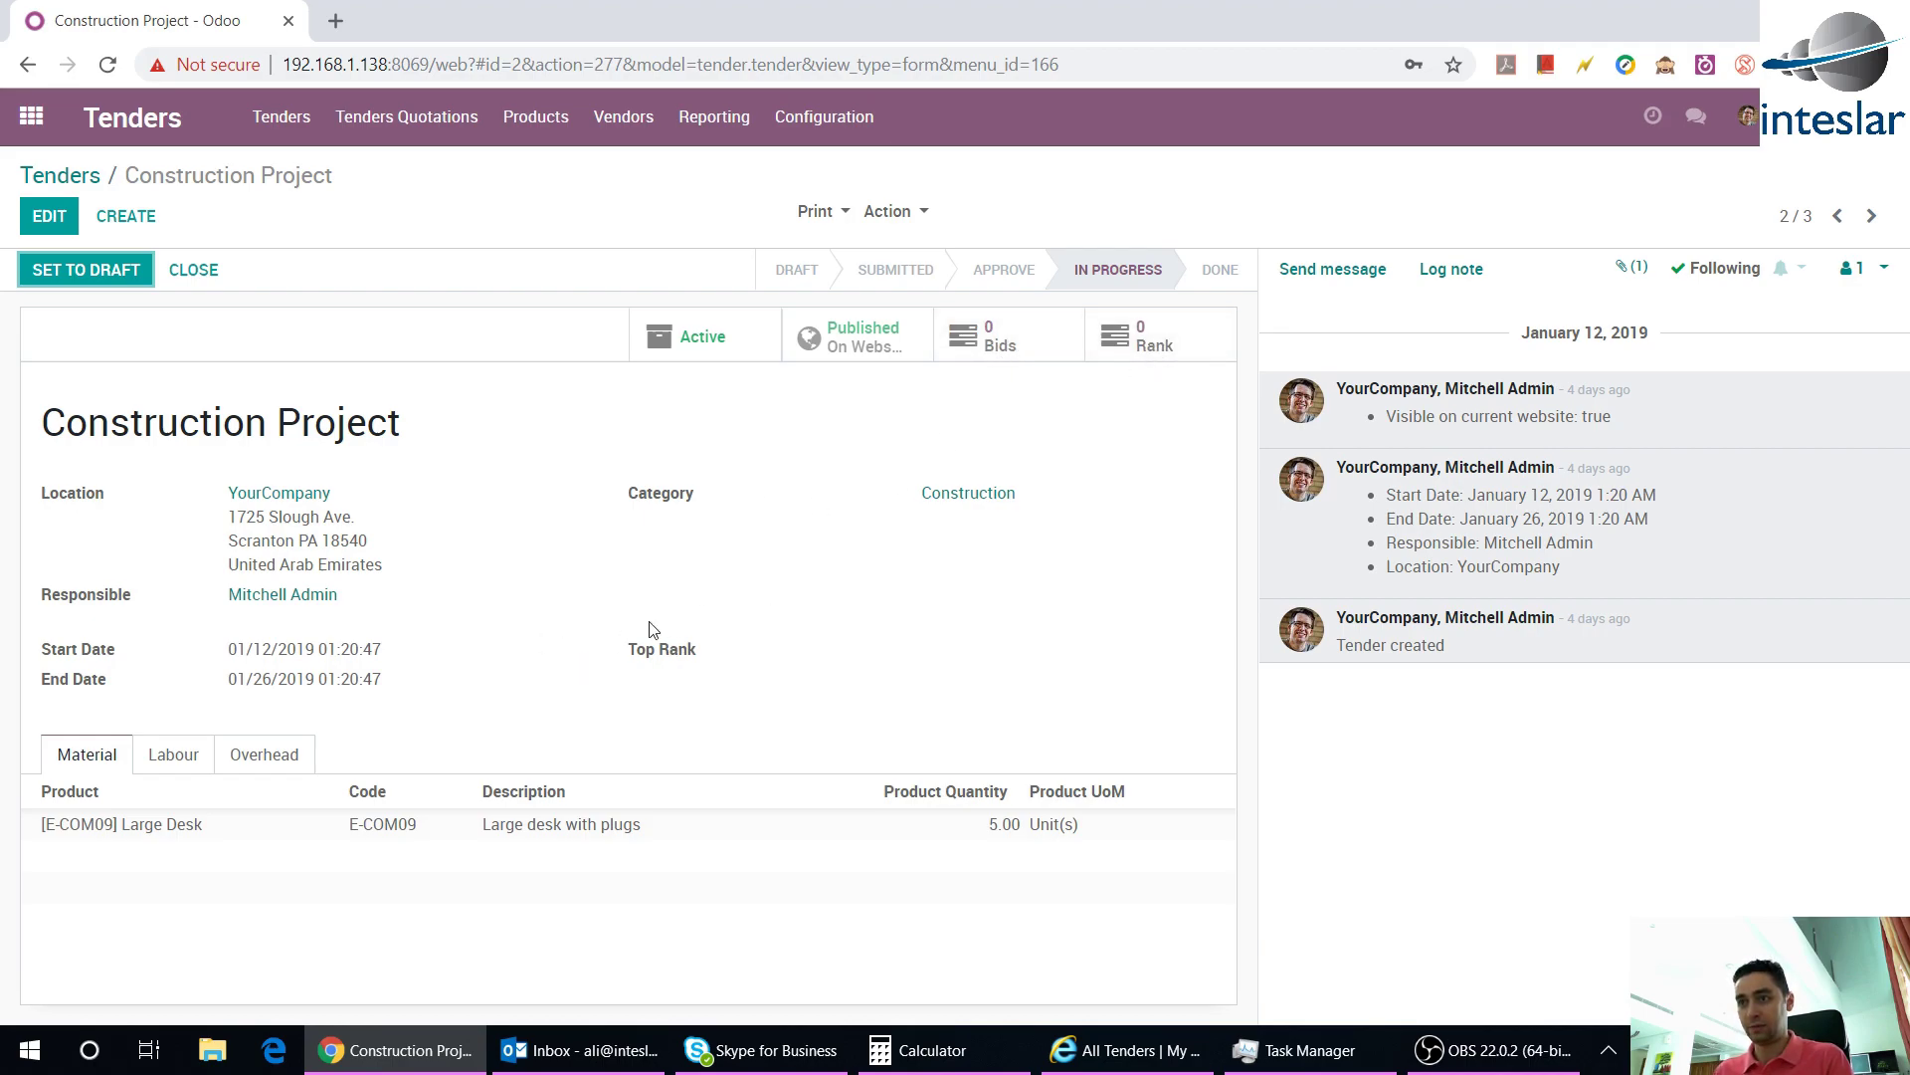
{"action": "left_click", "coordinate": [189, 760]}
{"action": "left_click", "coordinate": [104, 765]}
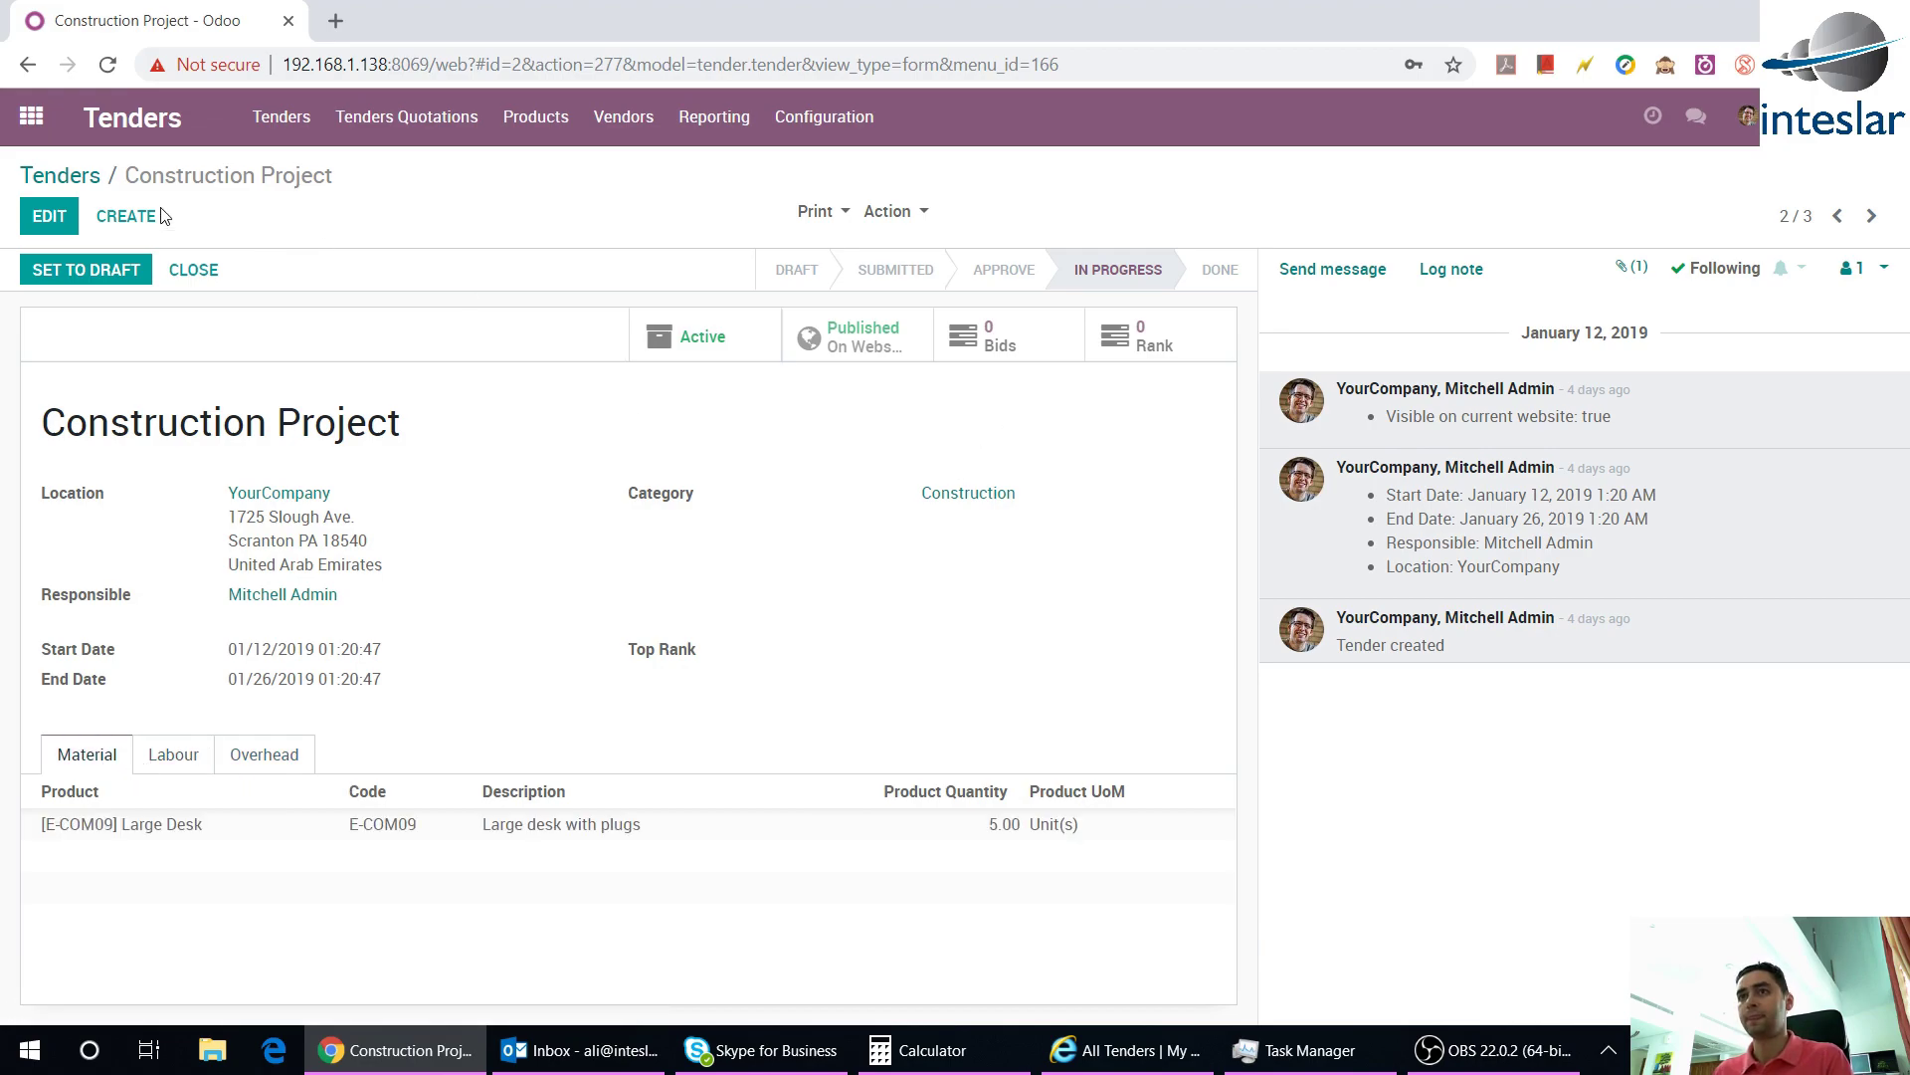
{"action": "left_click", "coordinate": [60, 176]}
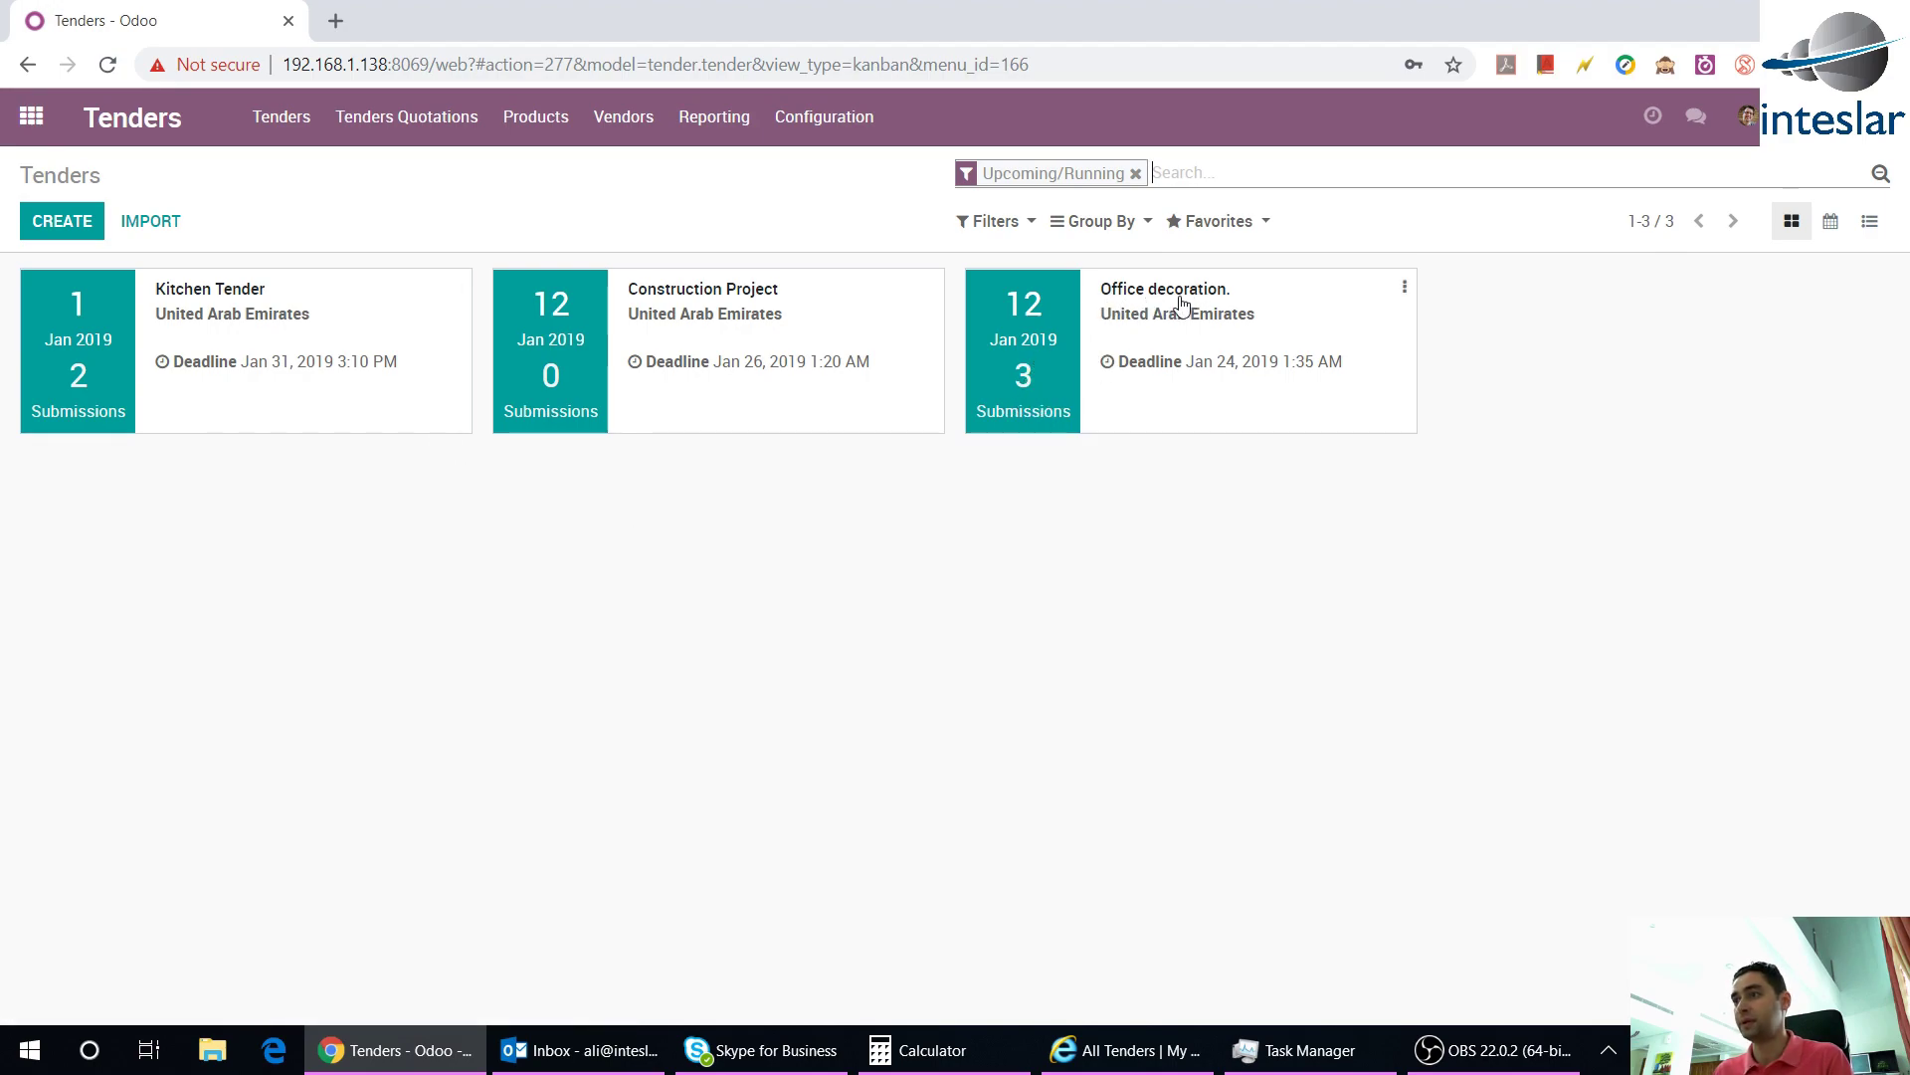
Open the Office decoration tender and review its Material, Labour and Overhead lines
{"action": "left_click", "coordinate": [1106, 418]}
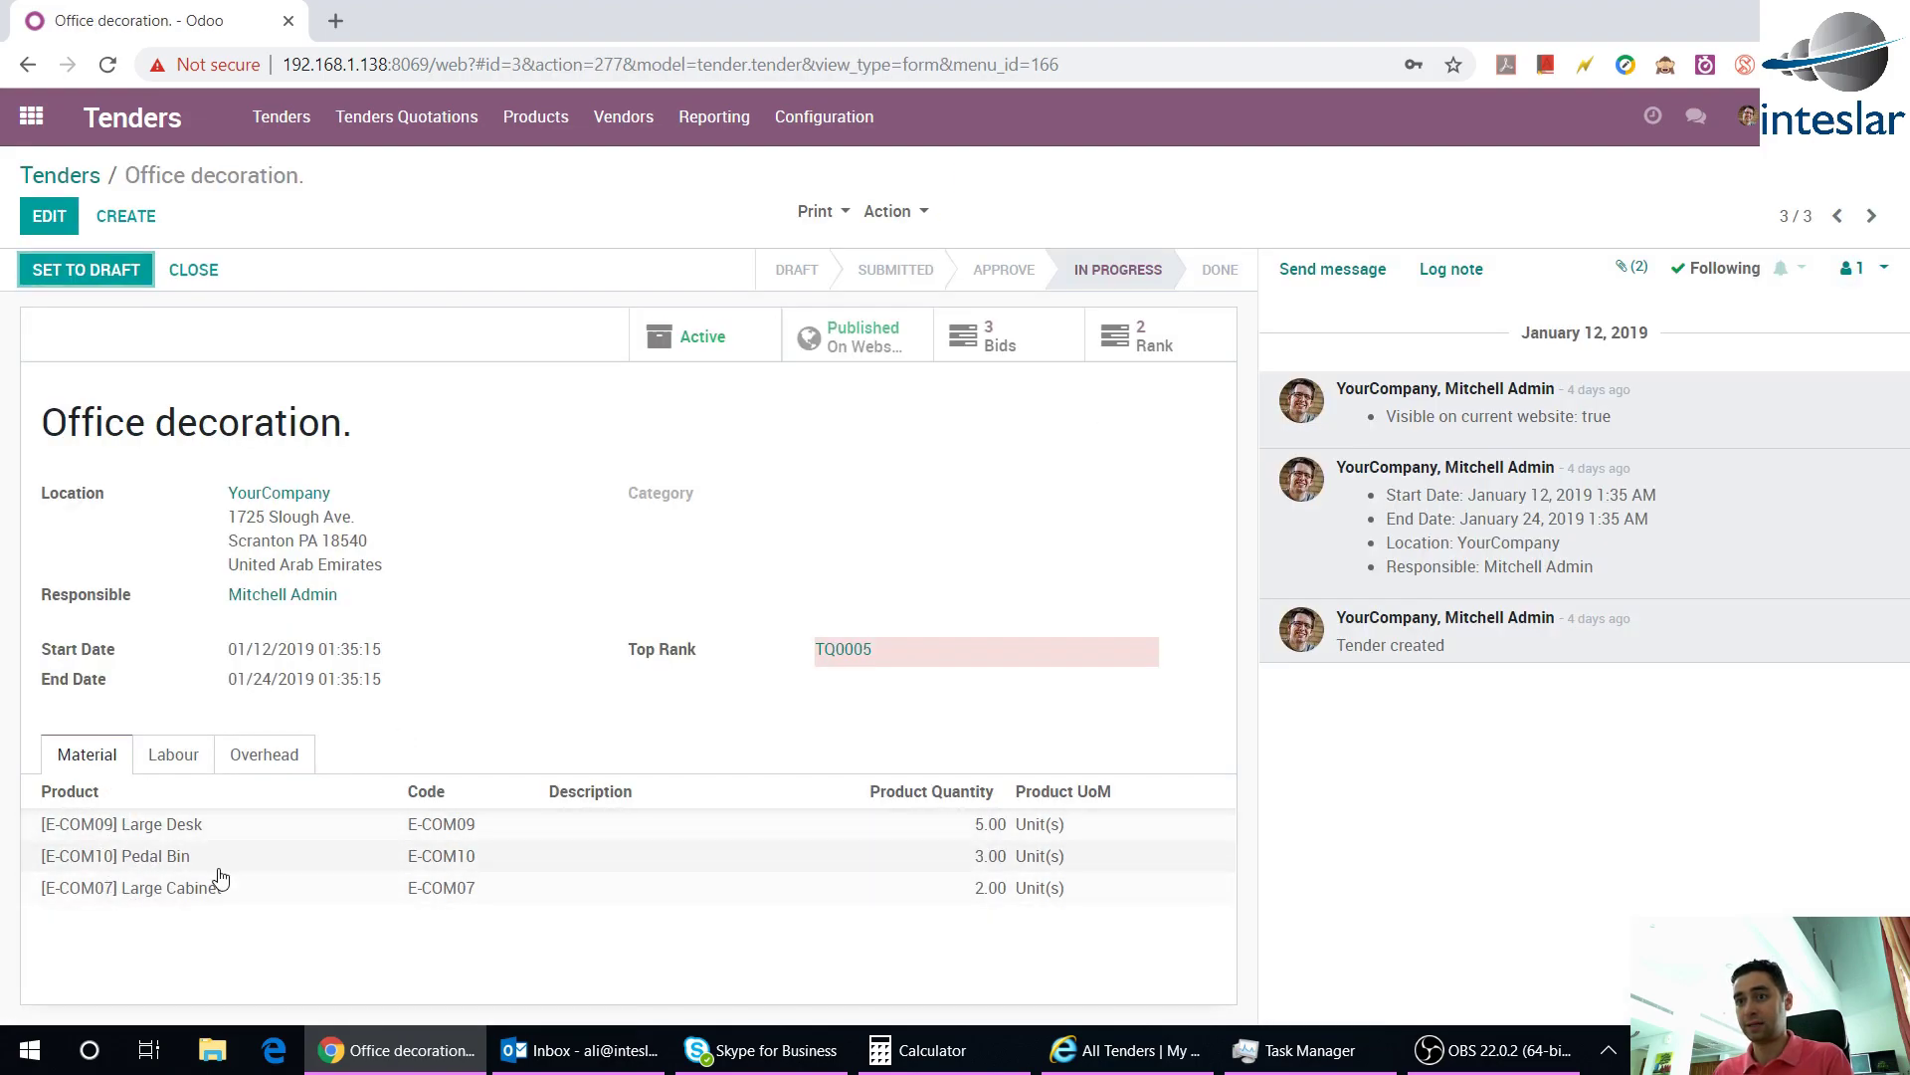
{"action": "left_click", "coordinate": [206, 772]}
{"action": "left_click", "coordinate": [280, 769]}
{"action": "left_click", "coordinate": [169, 772]}
{"action": "left_click", "coordinate": [78, 770]}
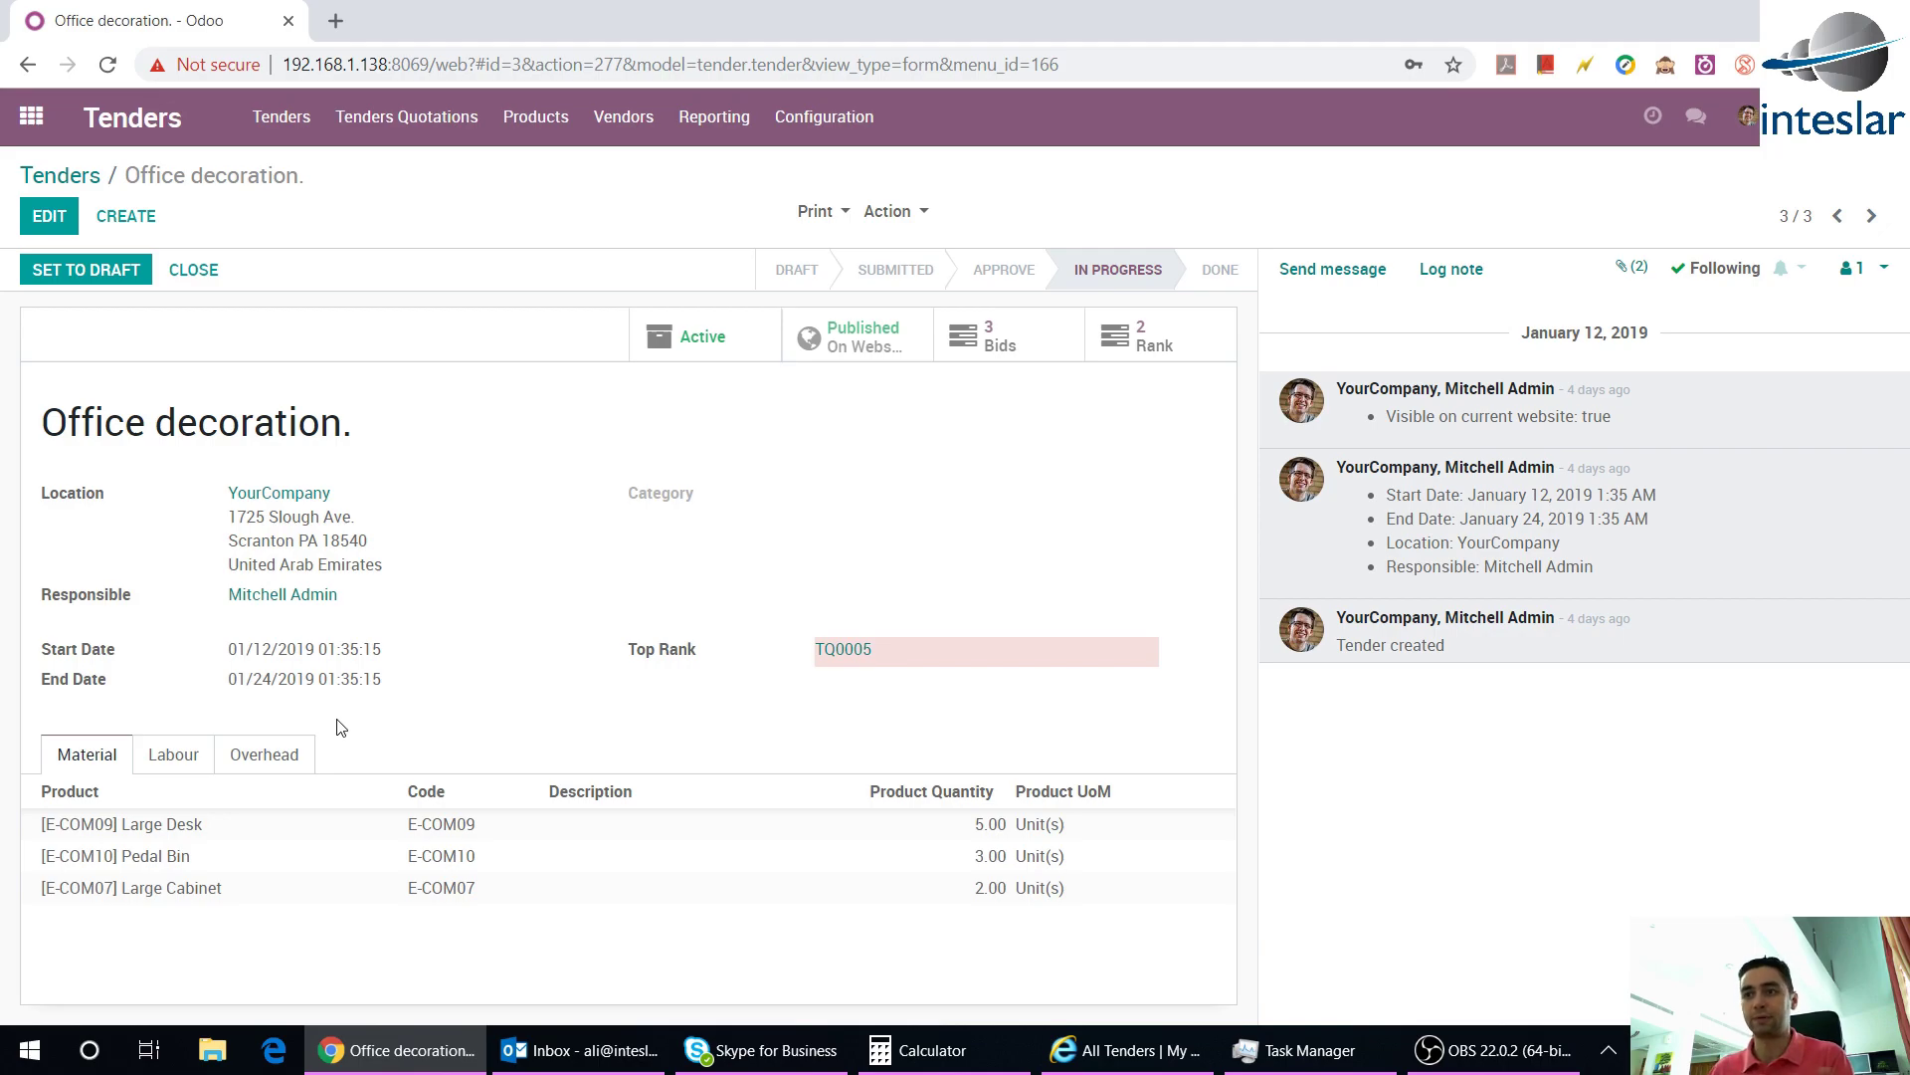
{"action": "left_click", "coordinate": [267, 760]}
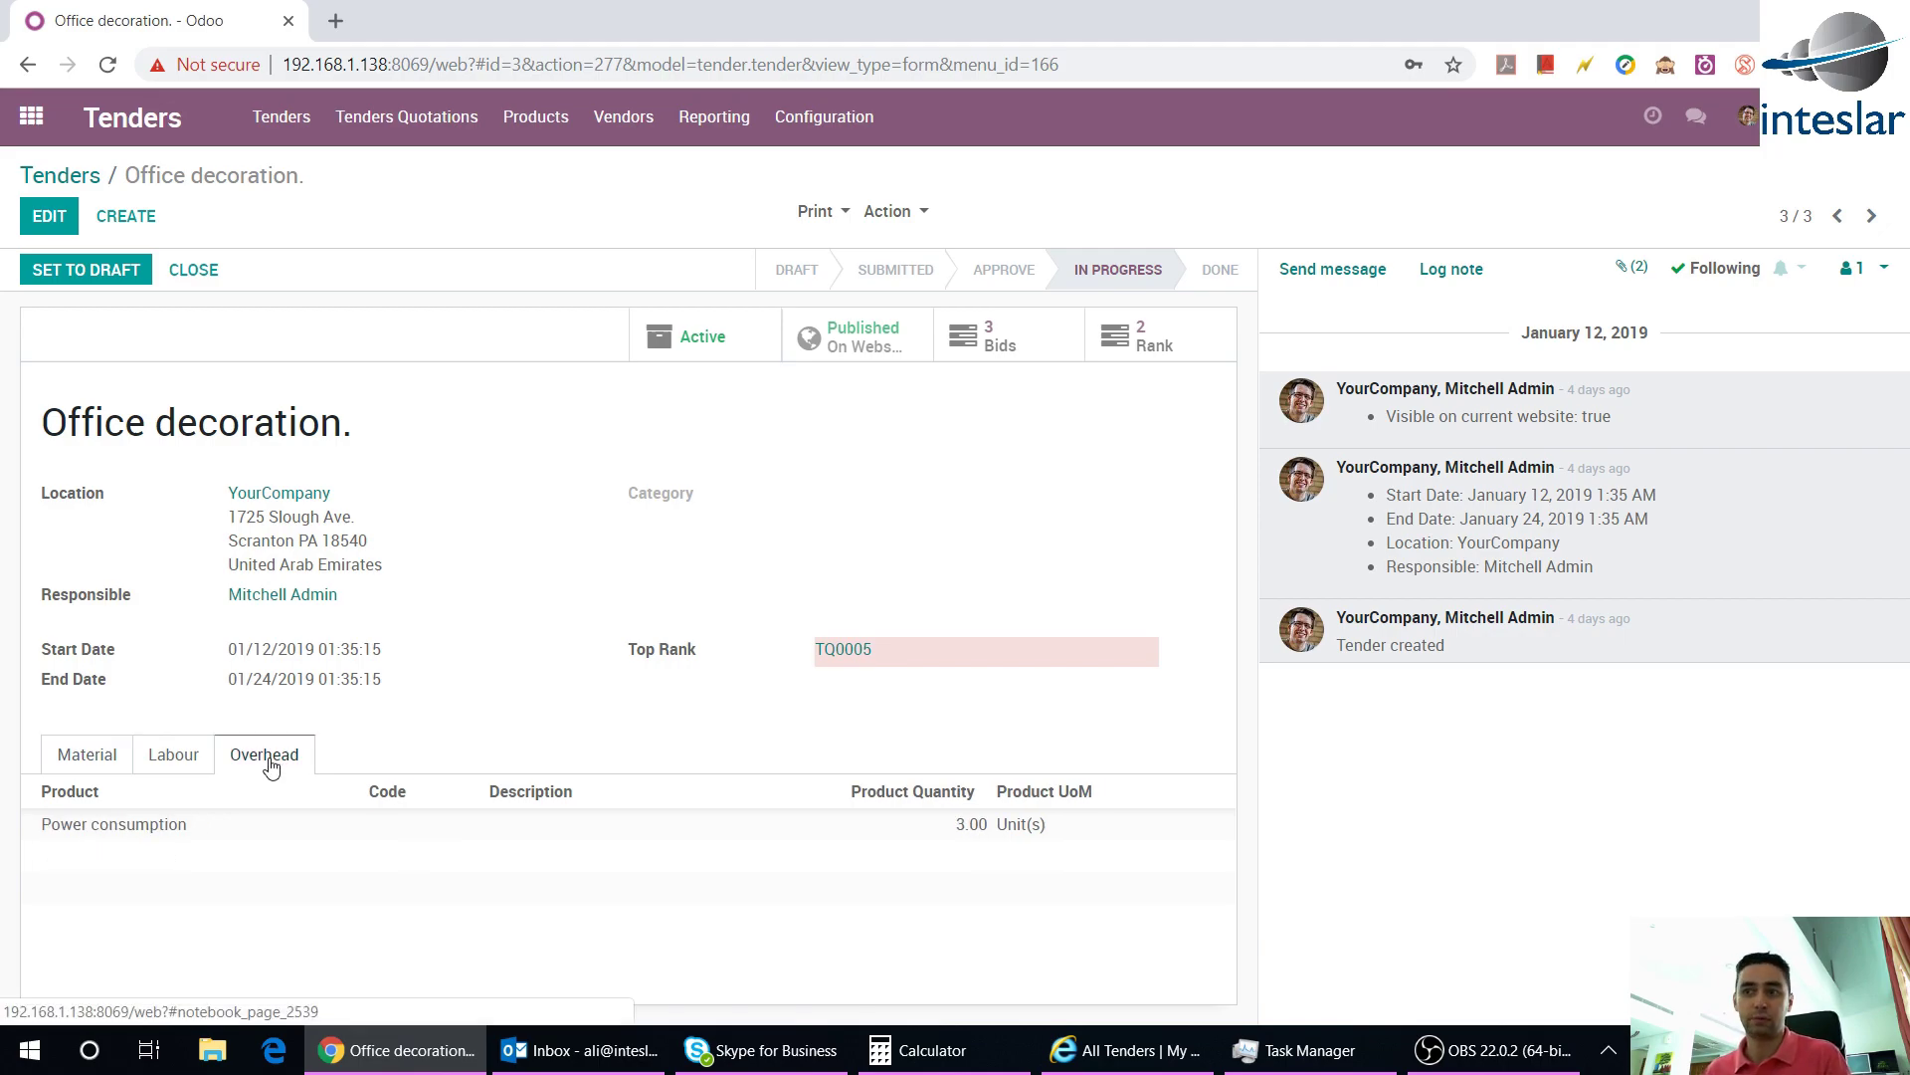
{"action": "left_click", "coordinate": [86, 758]}
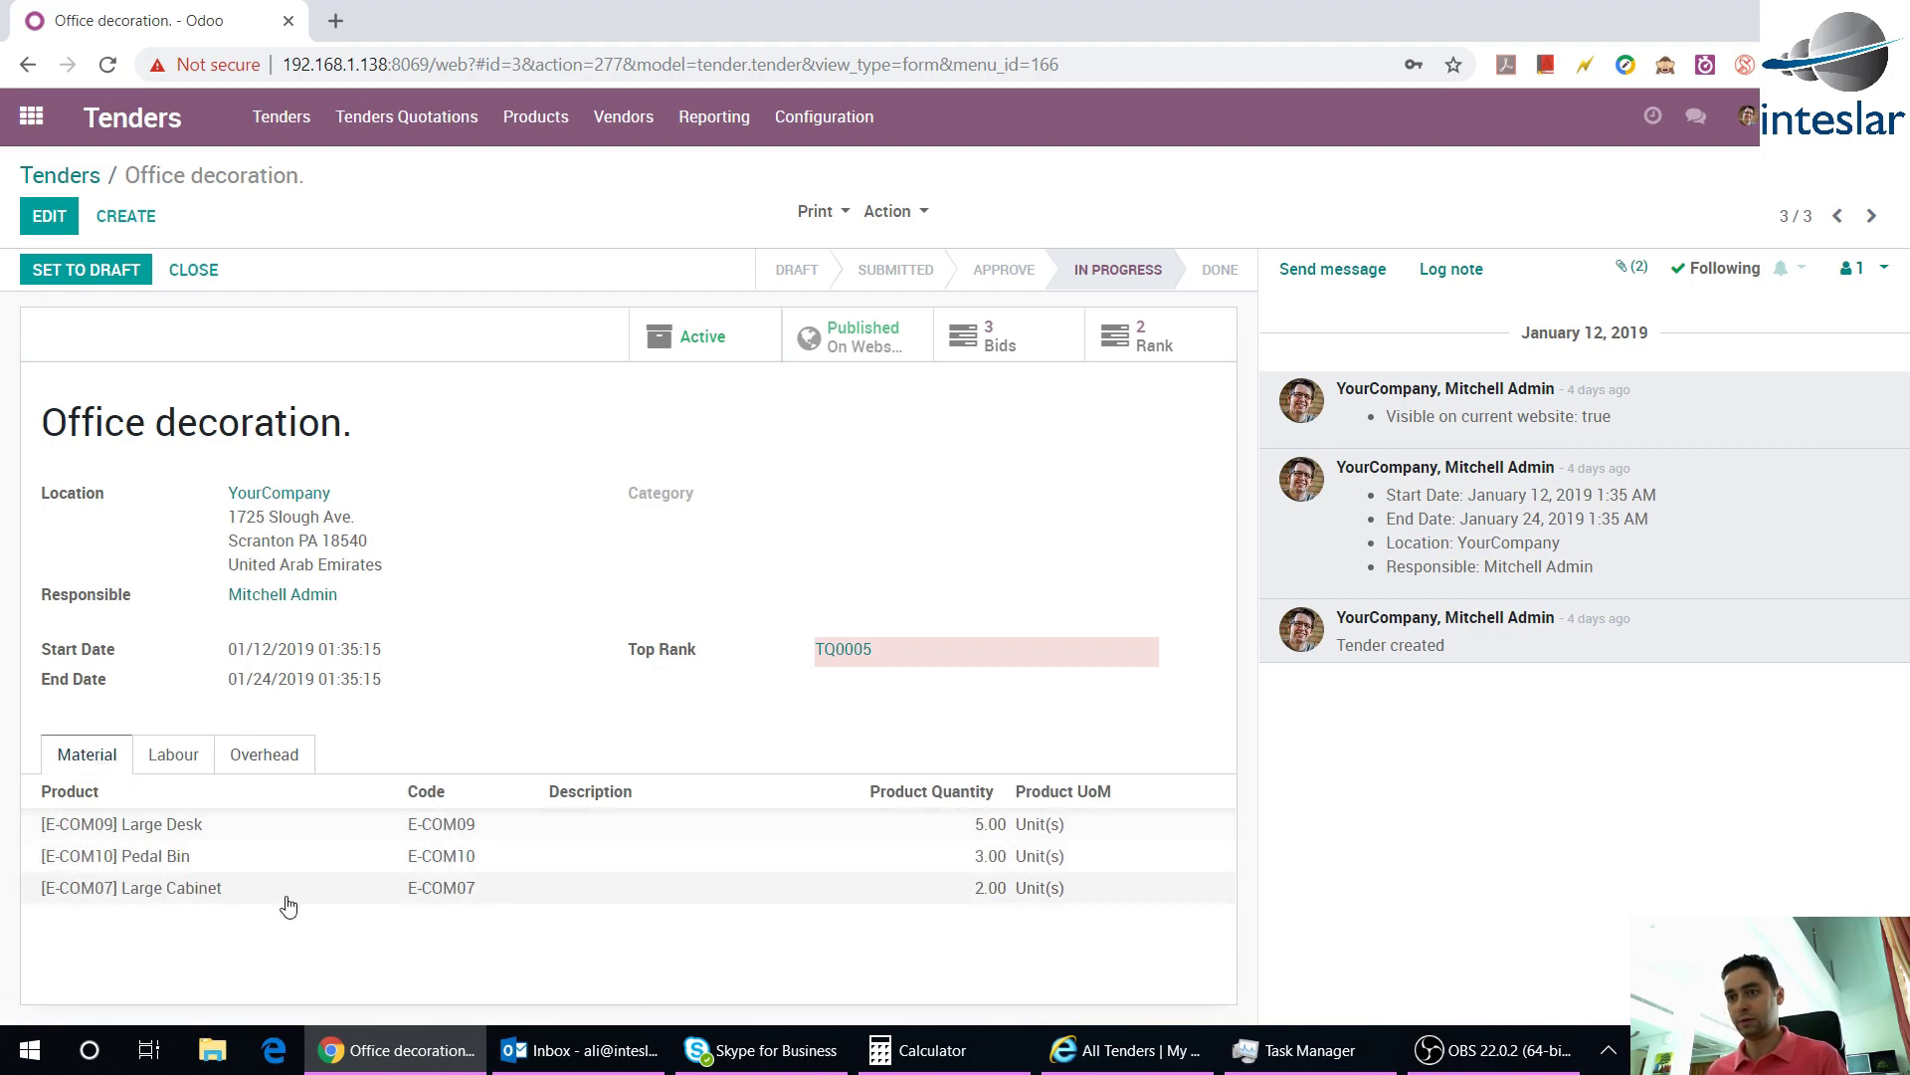
Inspect the BOM line details of the Large Desk material, including its product code, and close them
{"action": "left_click", "coordinate": [280, 839]}
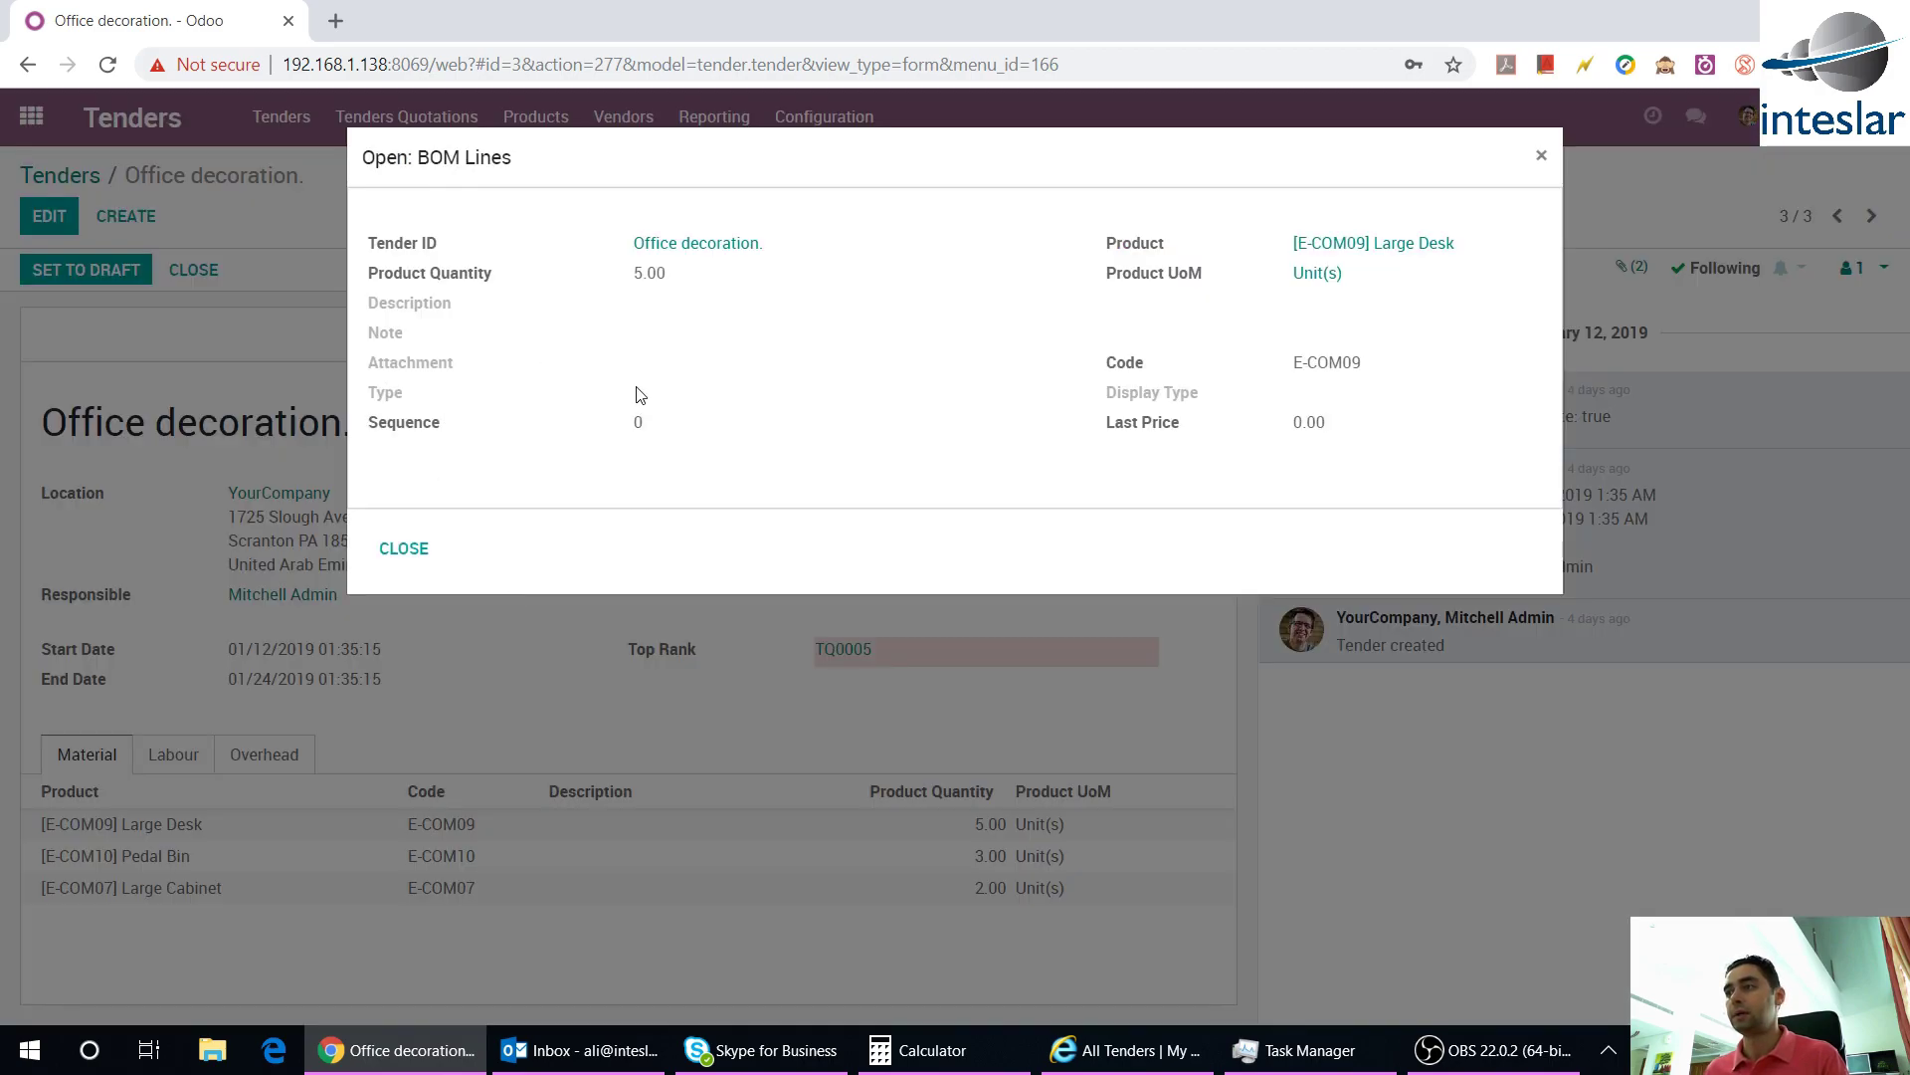
{"action": "left_click_drag", "start_coordinate": [1276, 362], "coordinate": [1388, 363]}
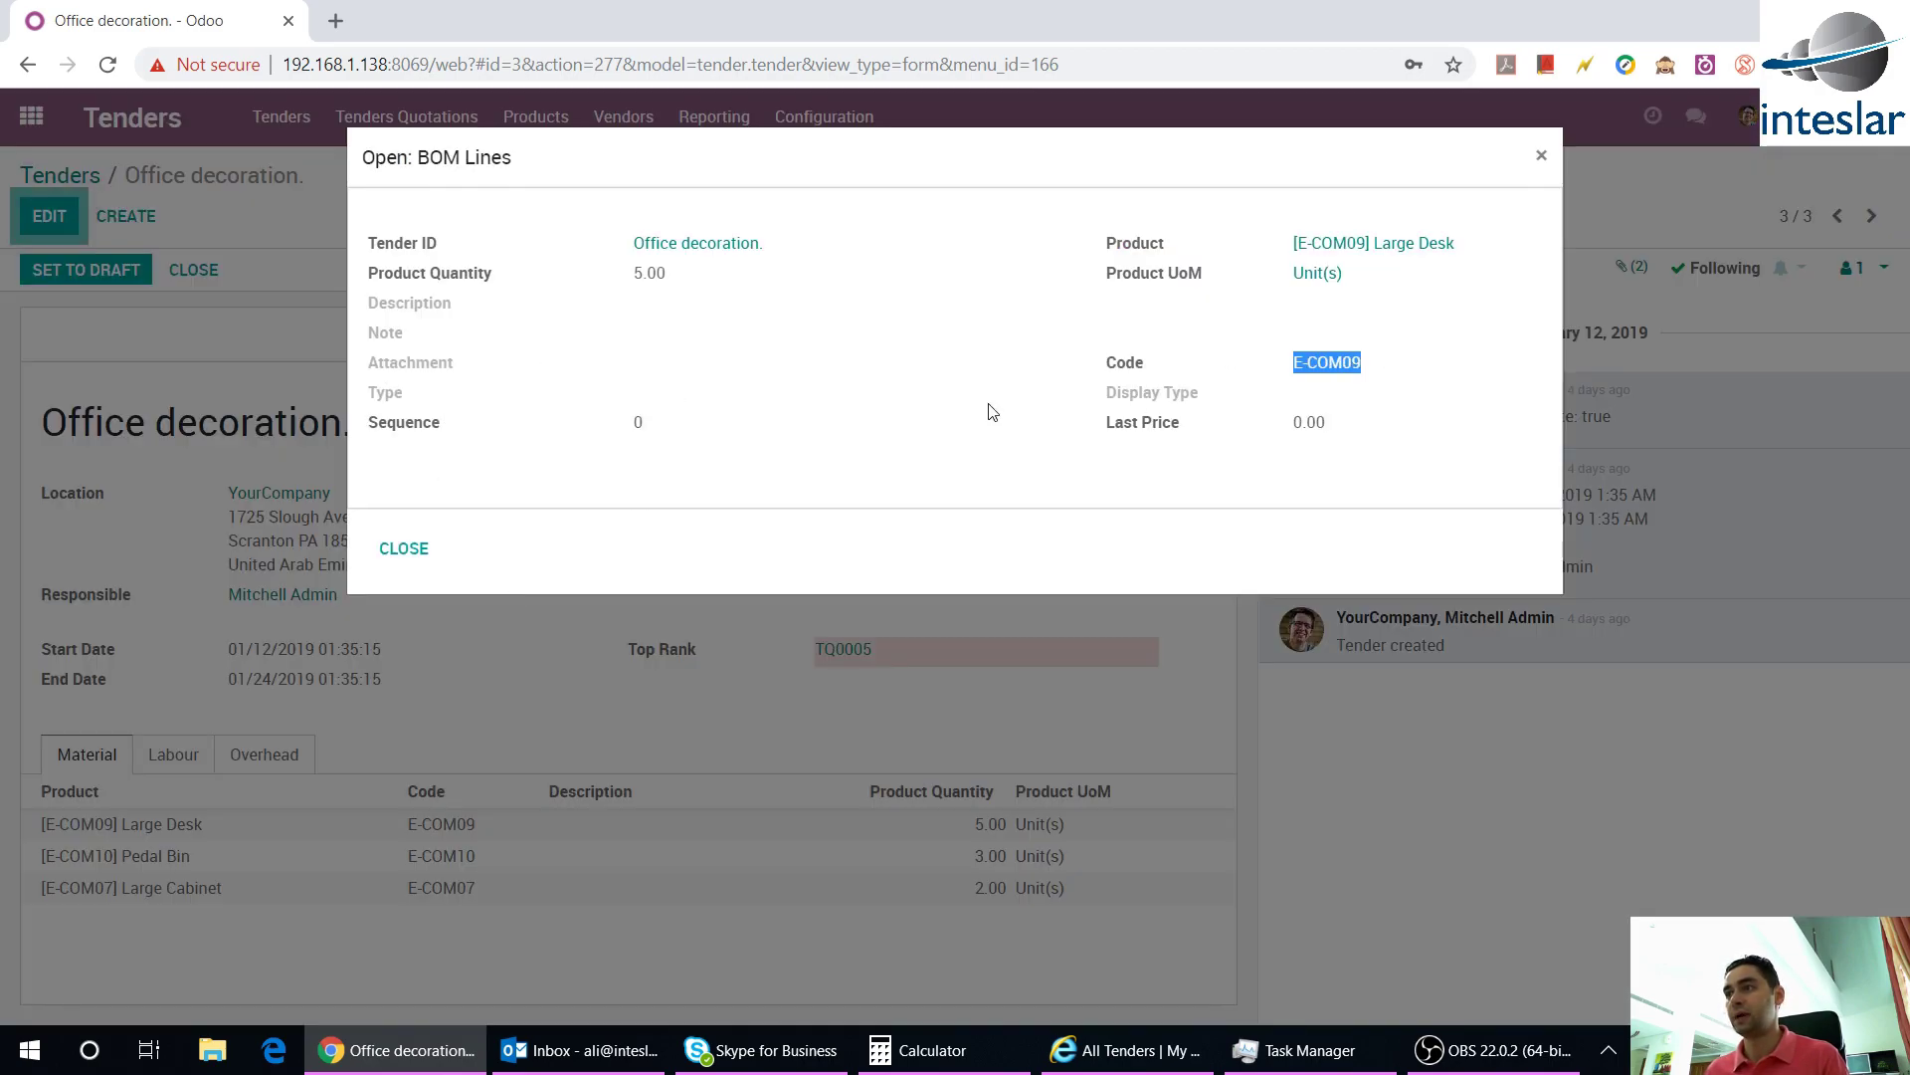
{"action": "left_click", "coordinate": [404, 549]}
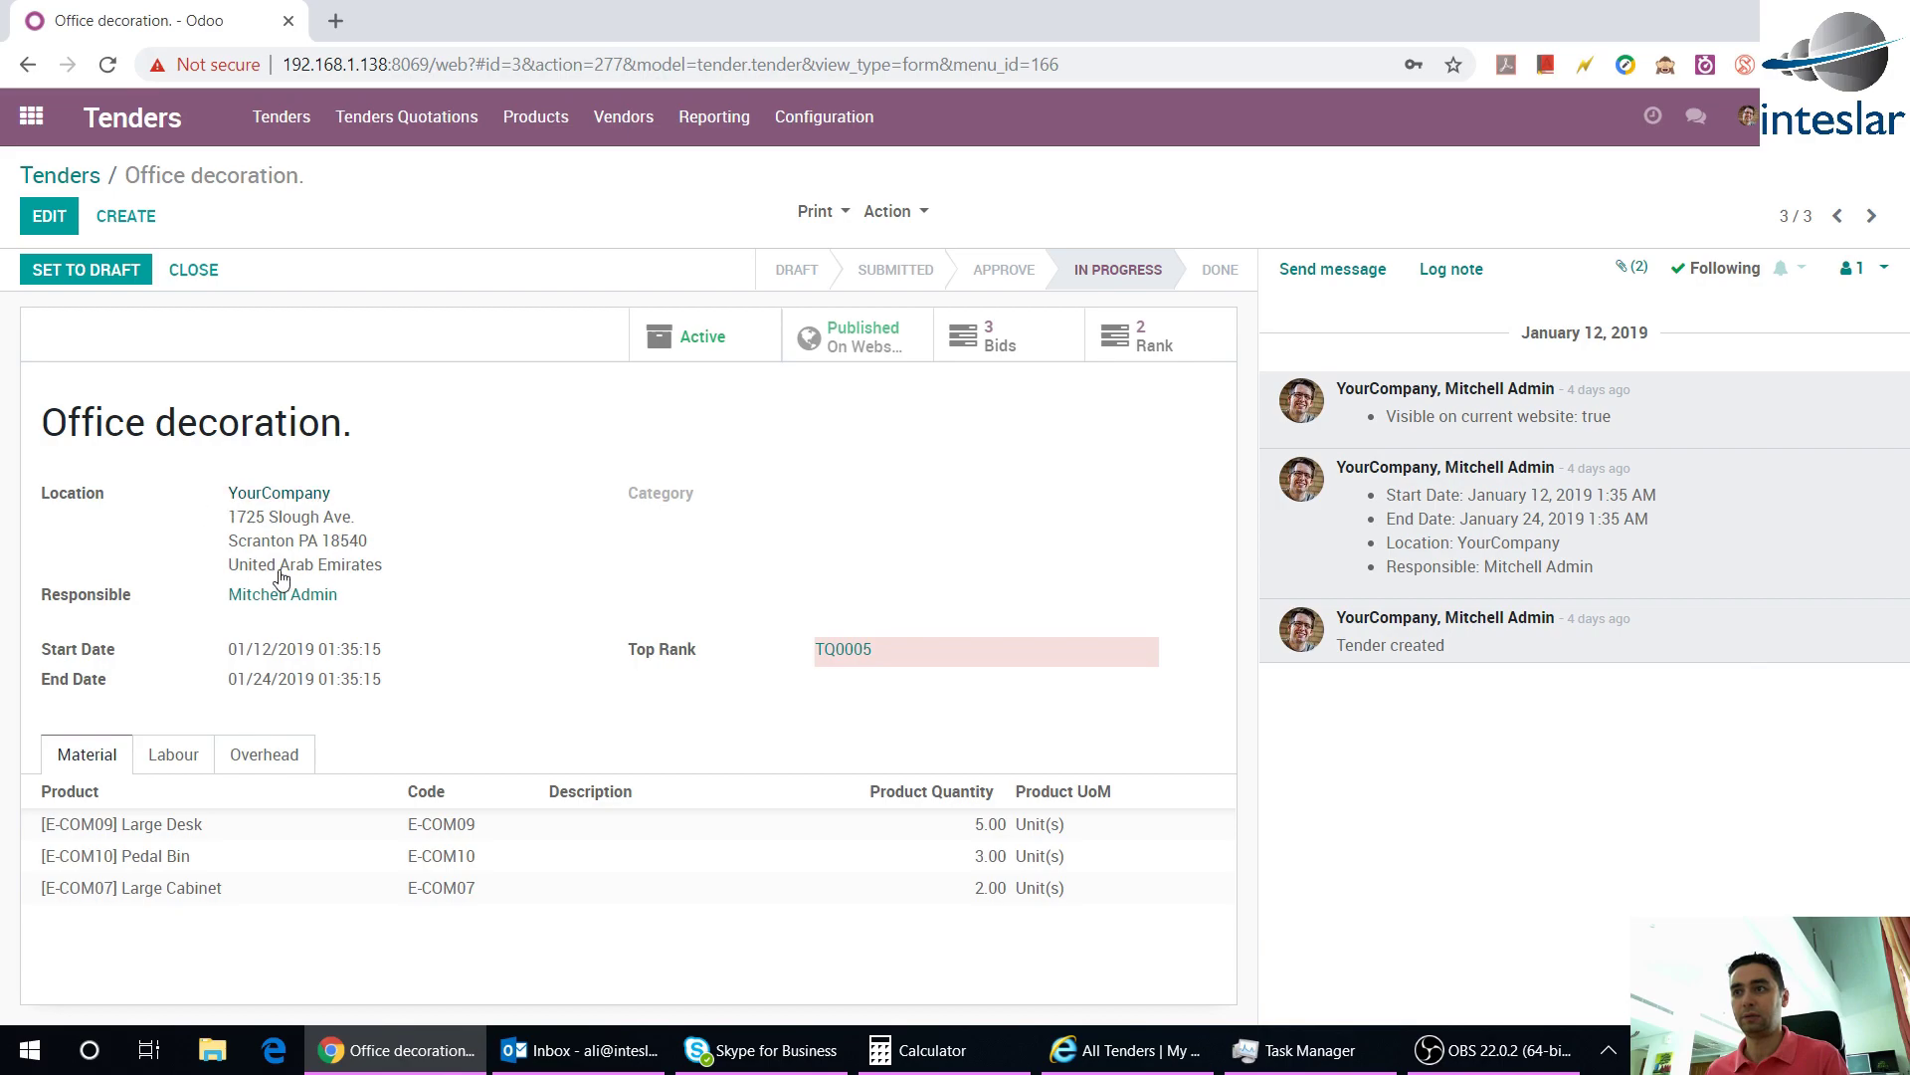
Set the Office decoration tender's category to Decoration and save the record
{"action": "left_click", "coordinate": [67, 231]}
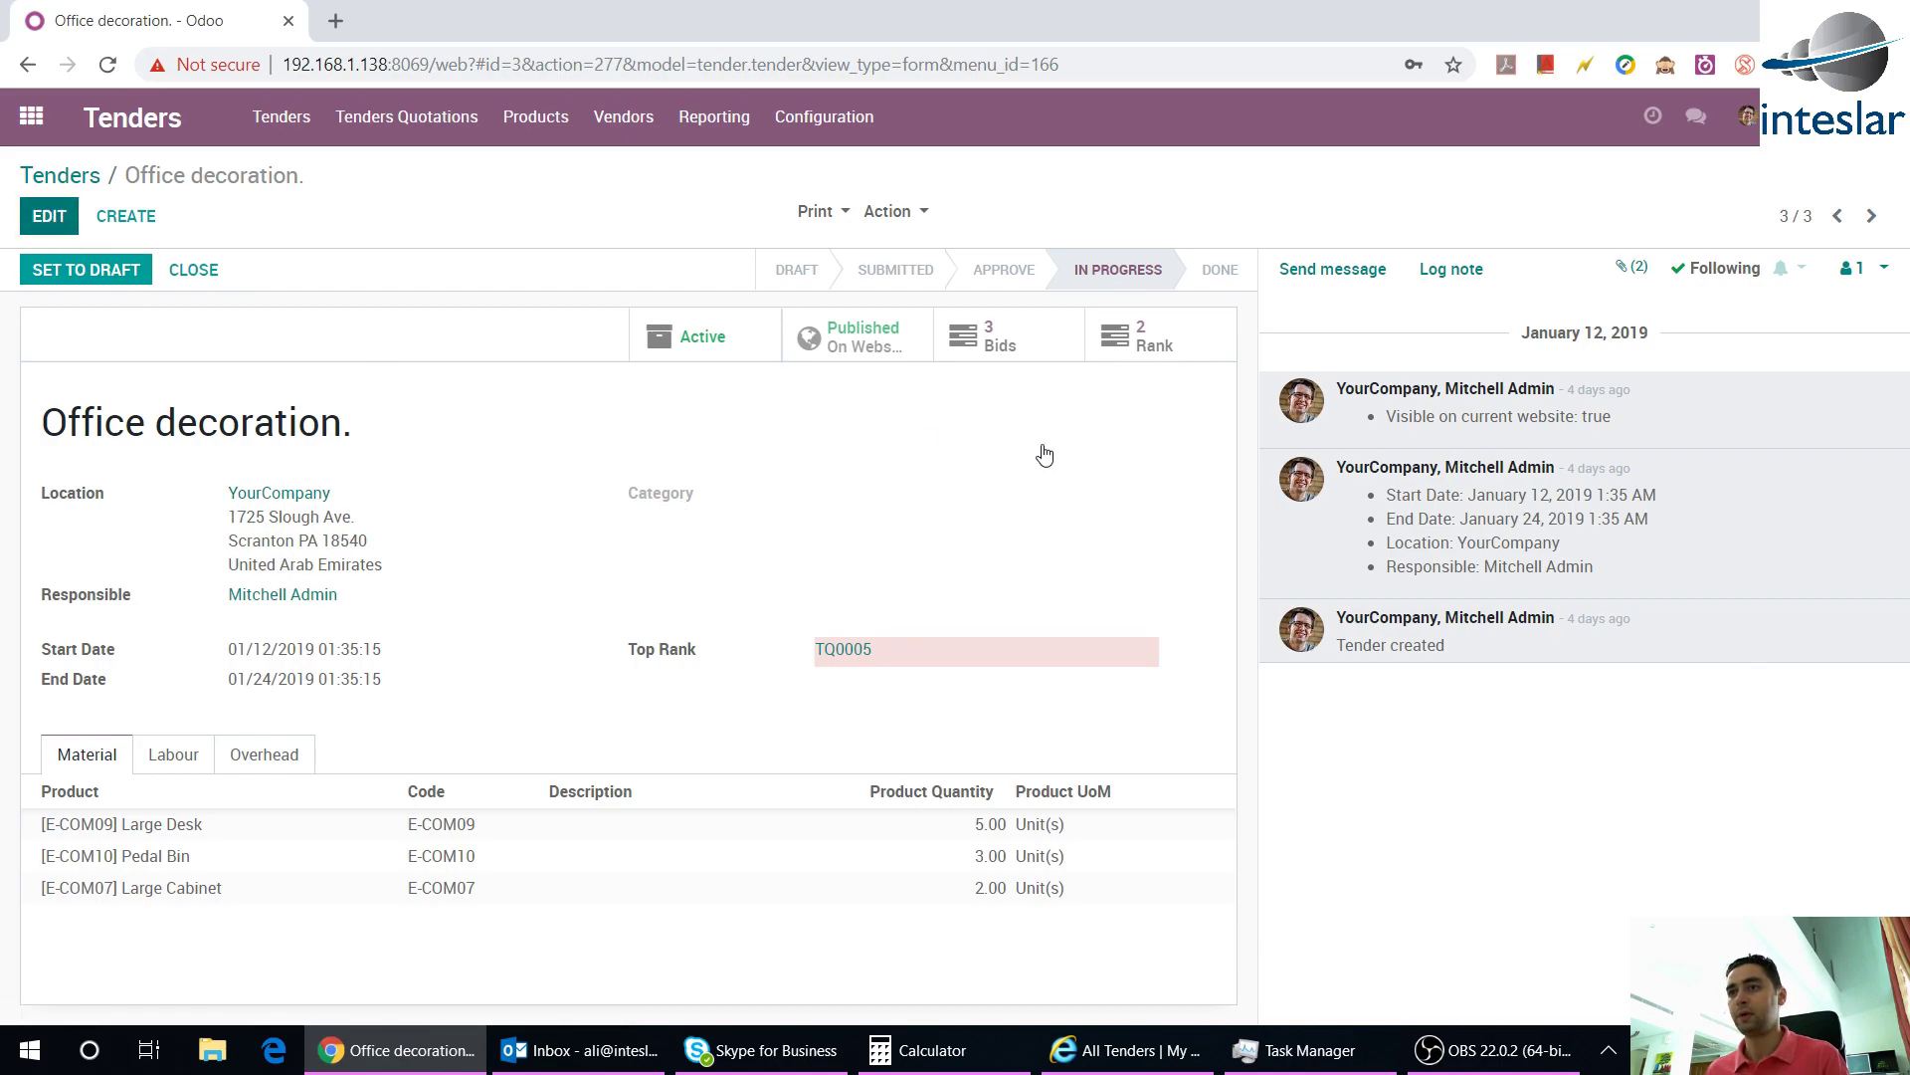
{"action": "left_click", "coordinate": [995, 527]}
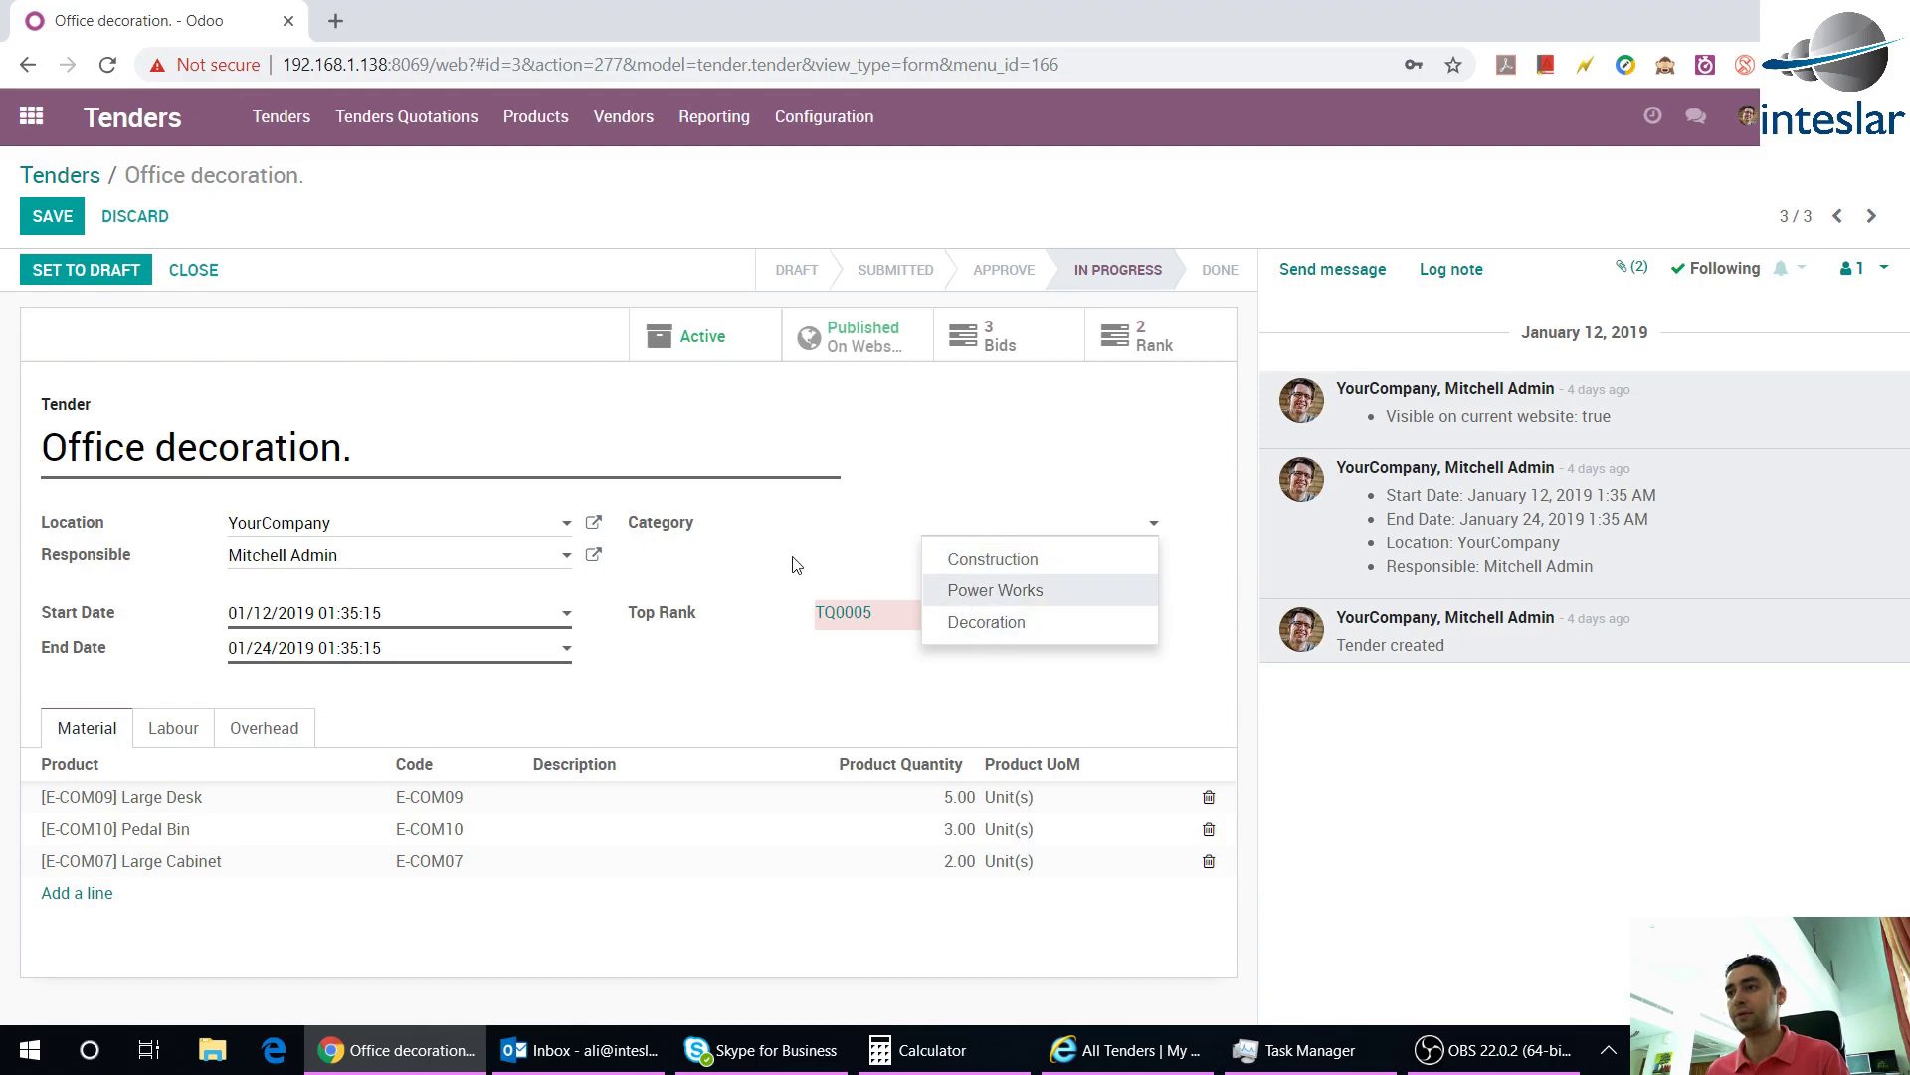
{"action": "left_click", "coordinate": [823, 118]}
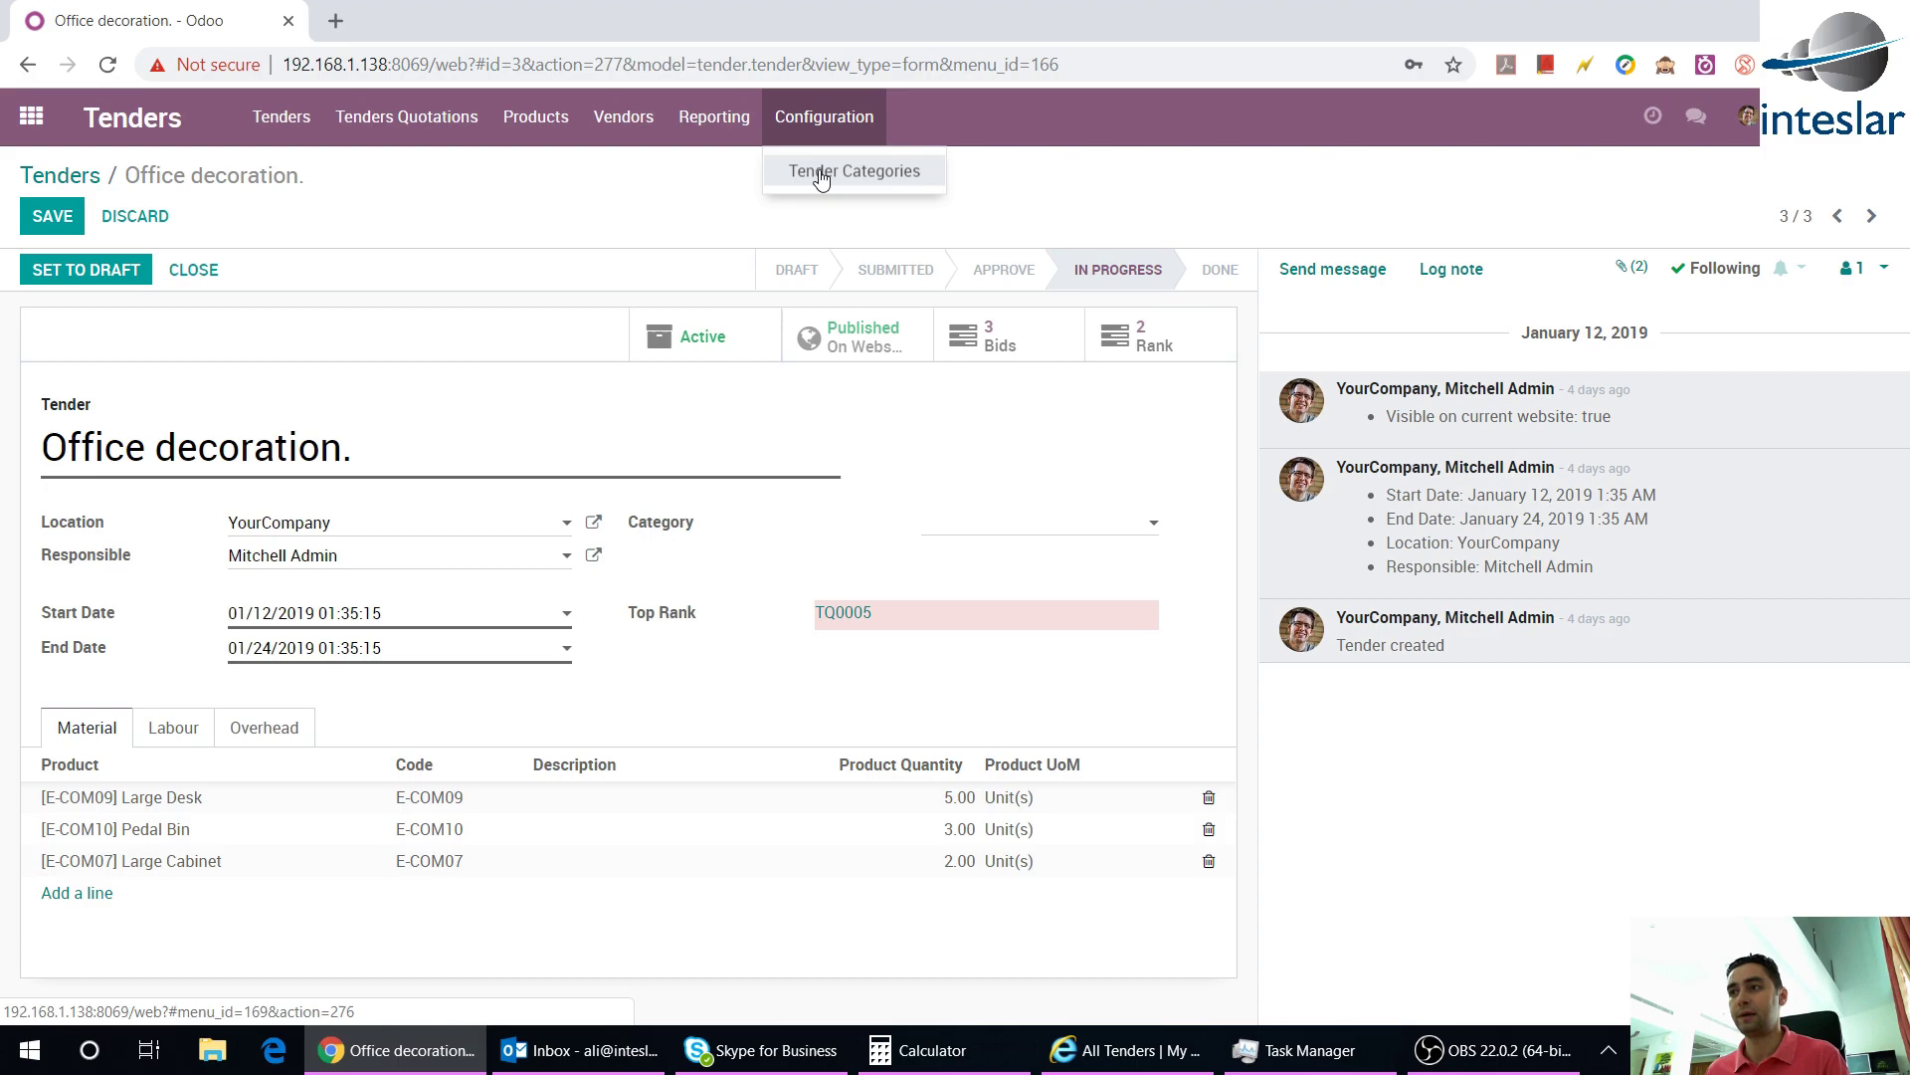
{"action": "left_click", "coordinate": [1047, 532]}
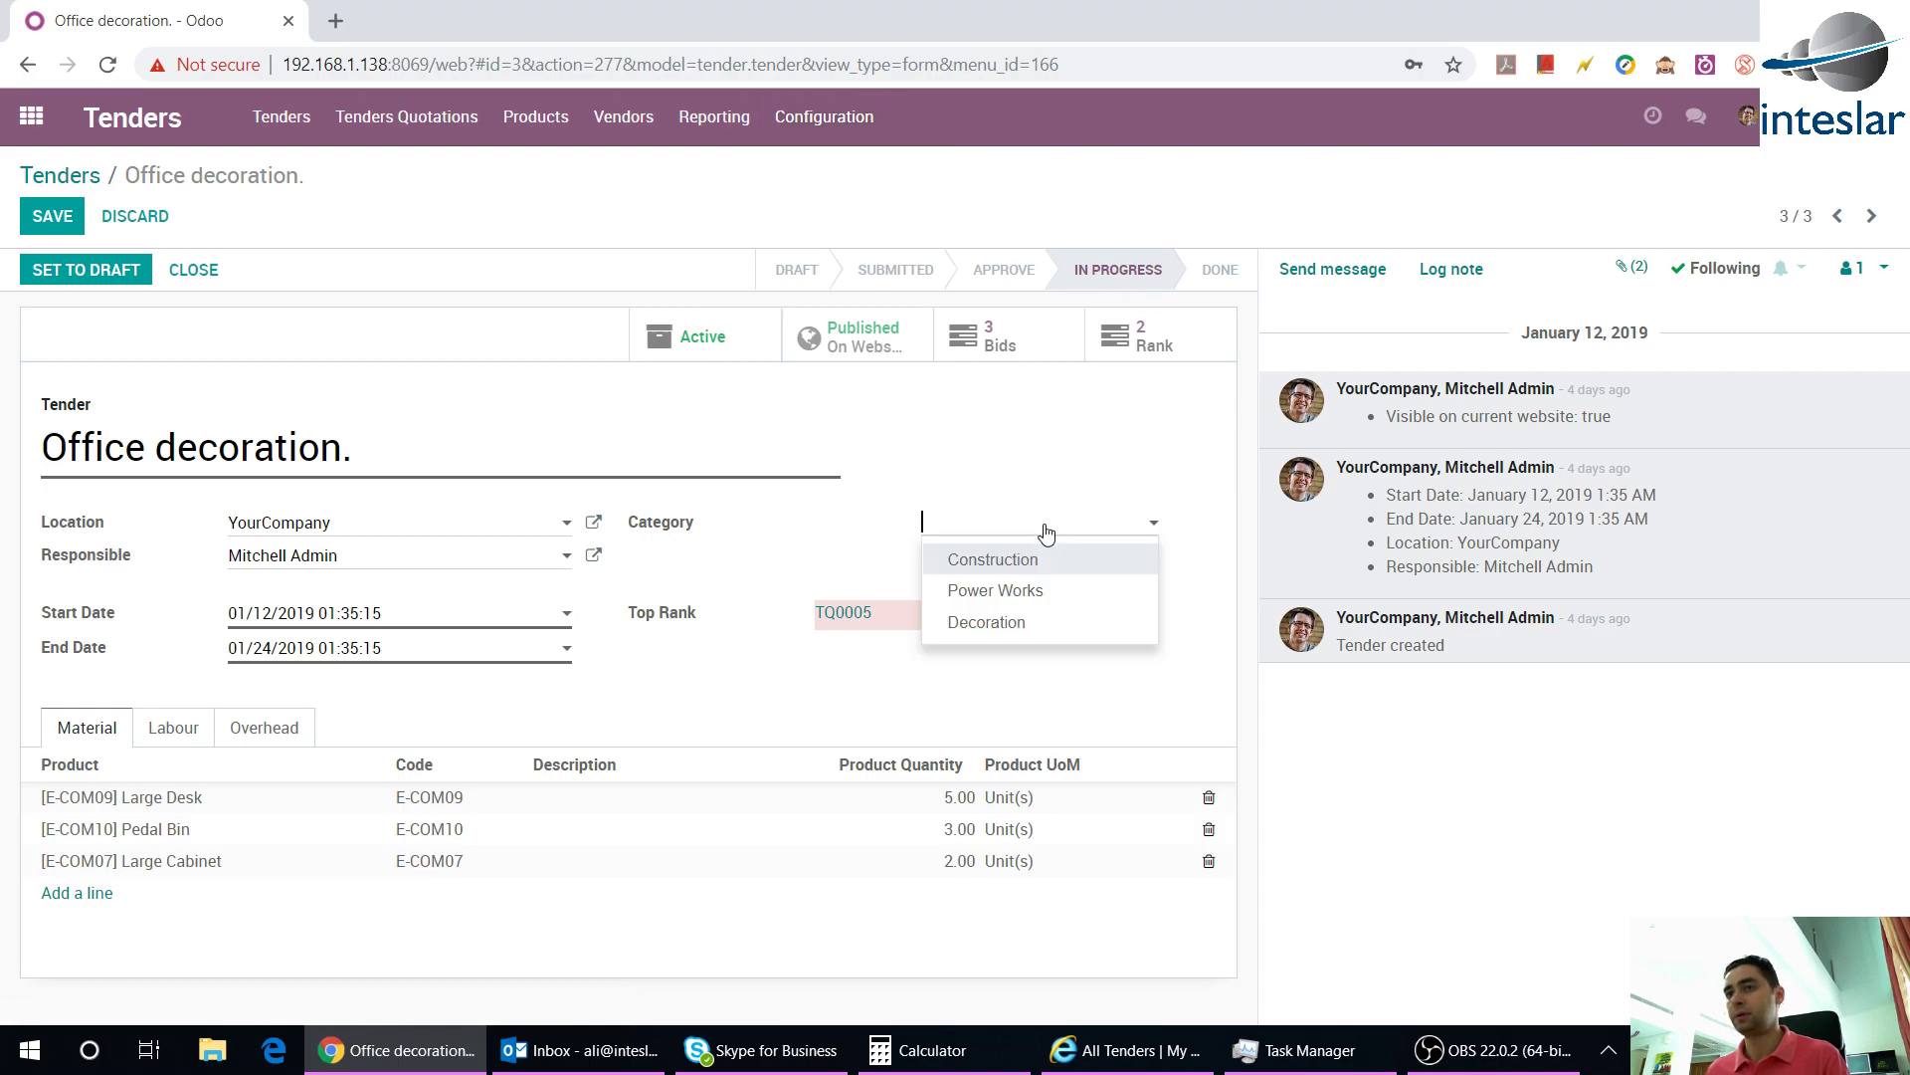
{"action": "left_click", "coordinate": [1036, 627]}
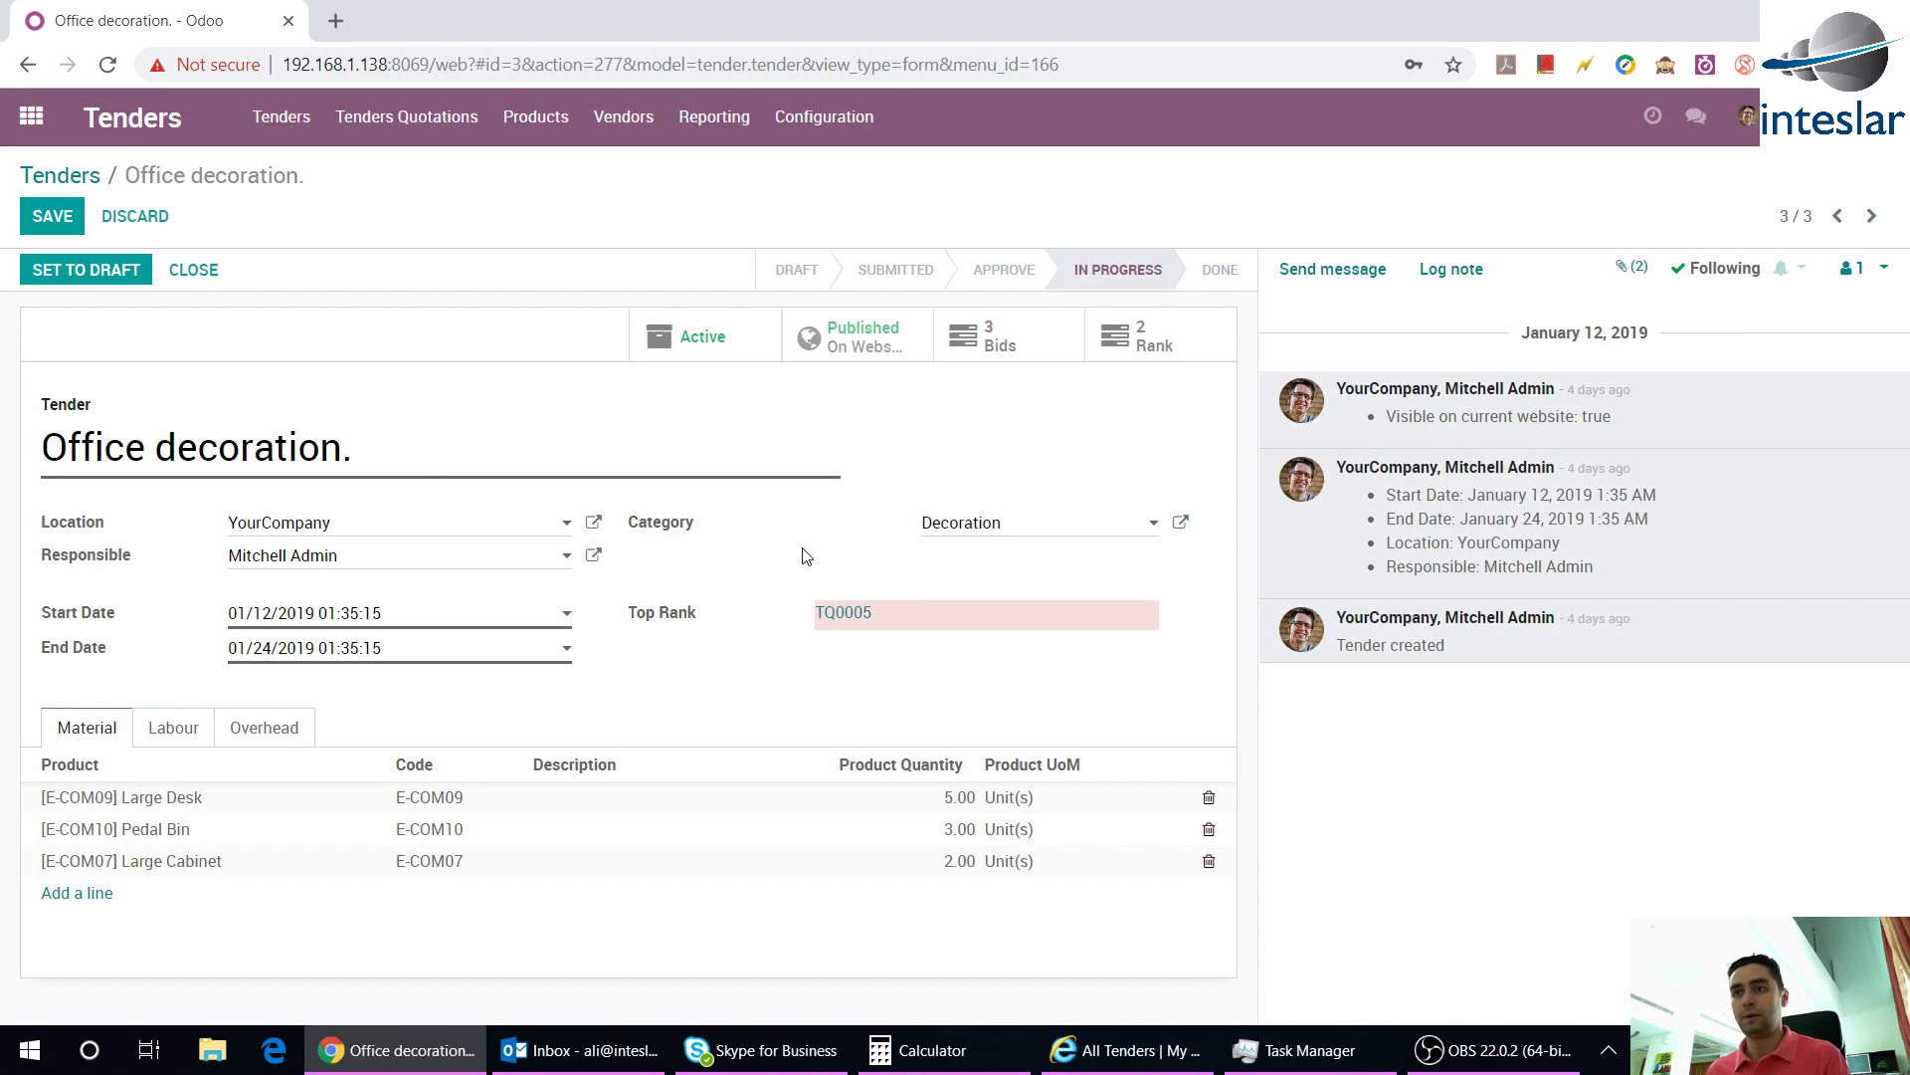
{"action": "left_click", "coordinate": [51, 216]}
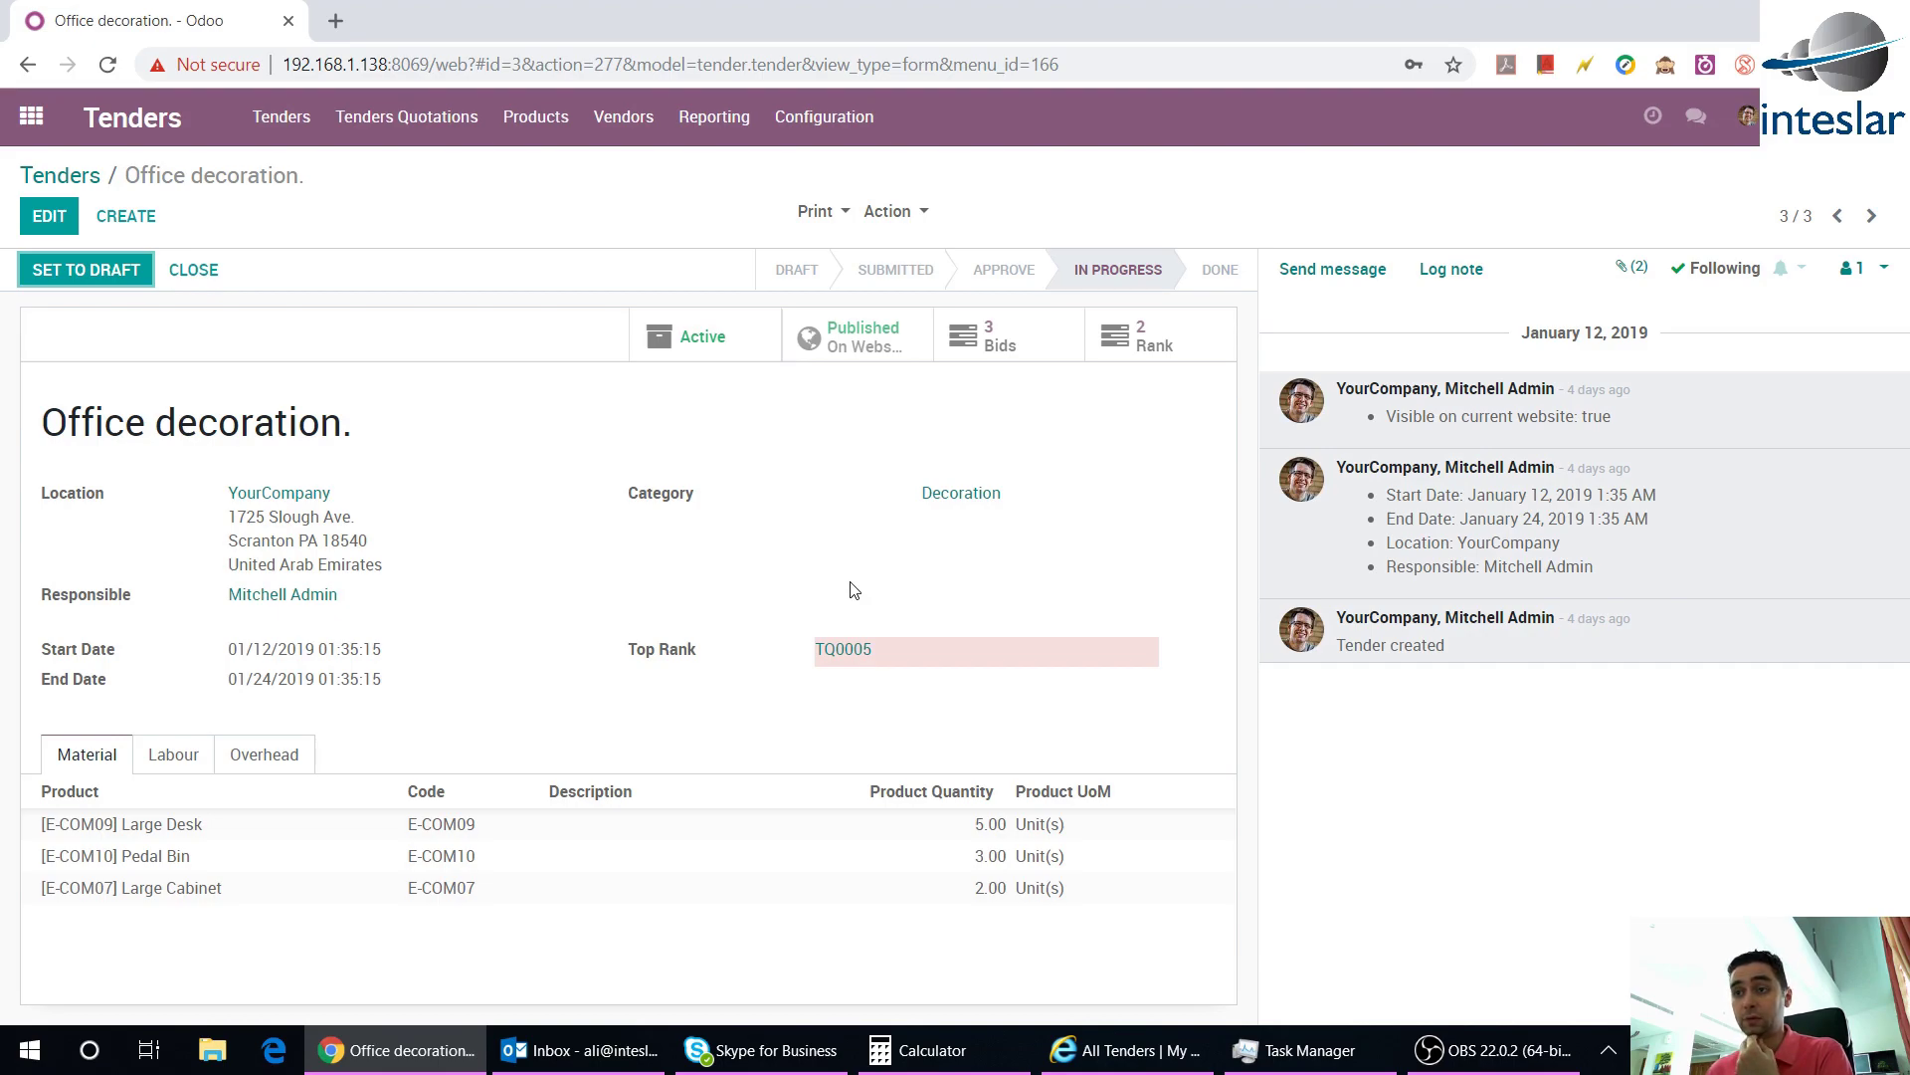
Open the user list in Settings and remove the Internal Users filter to view all users
{"action": "left_click", "coordinate": [31, 116]}
{"action": "left_click", "coordinate": [517, 495]}
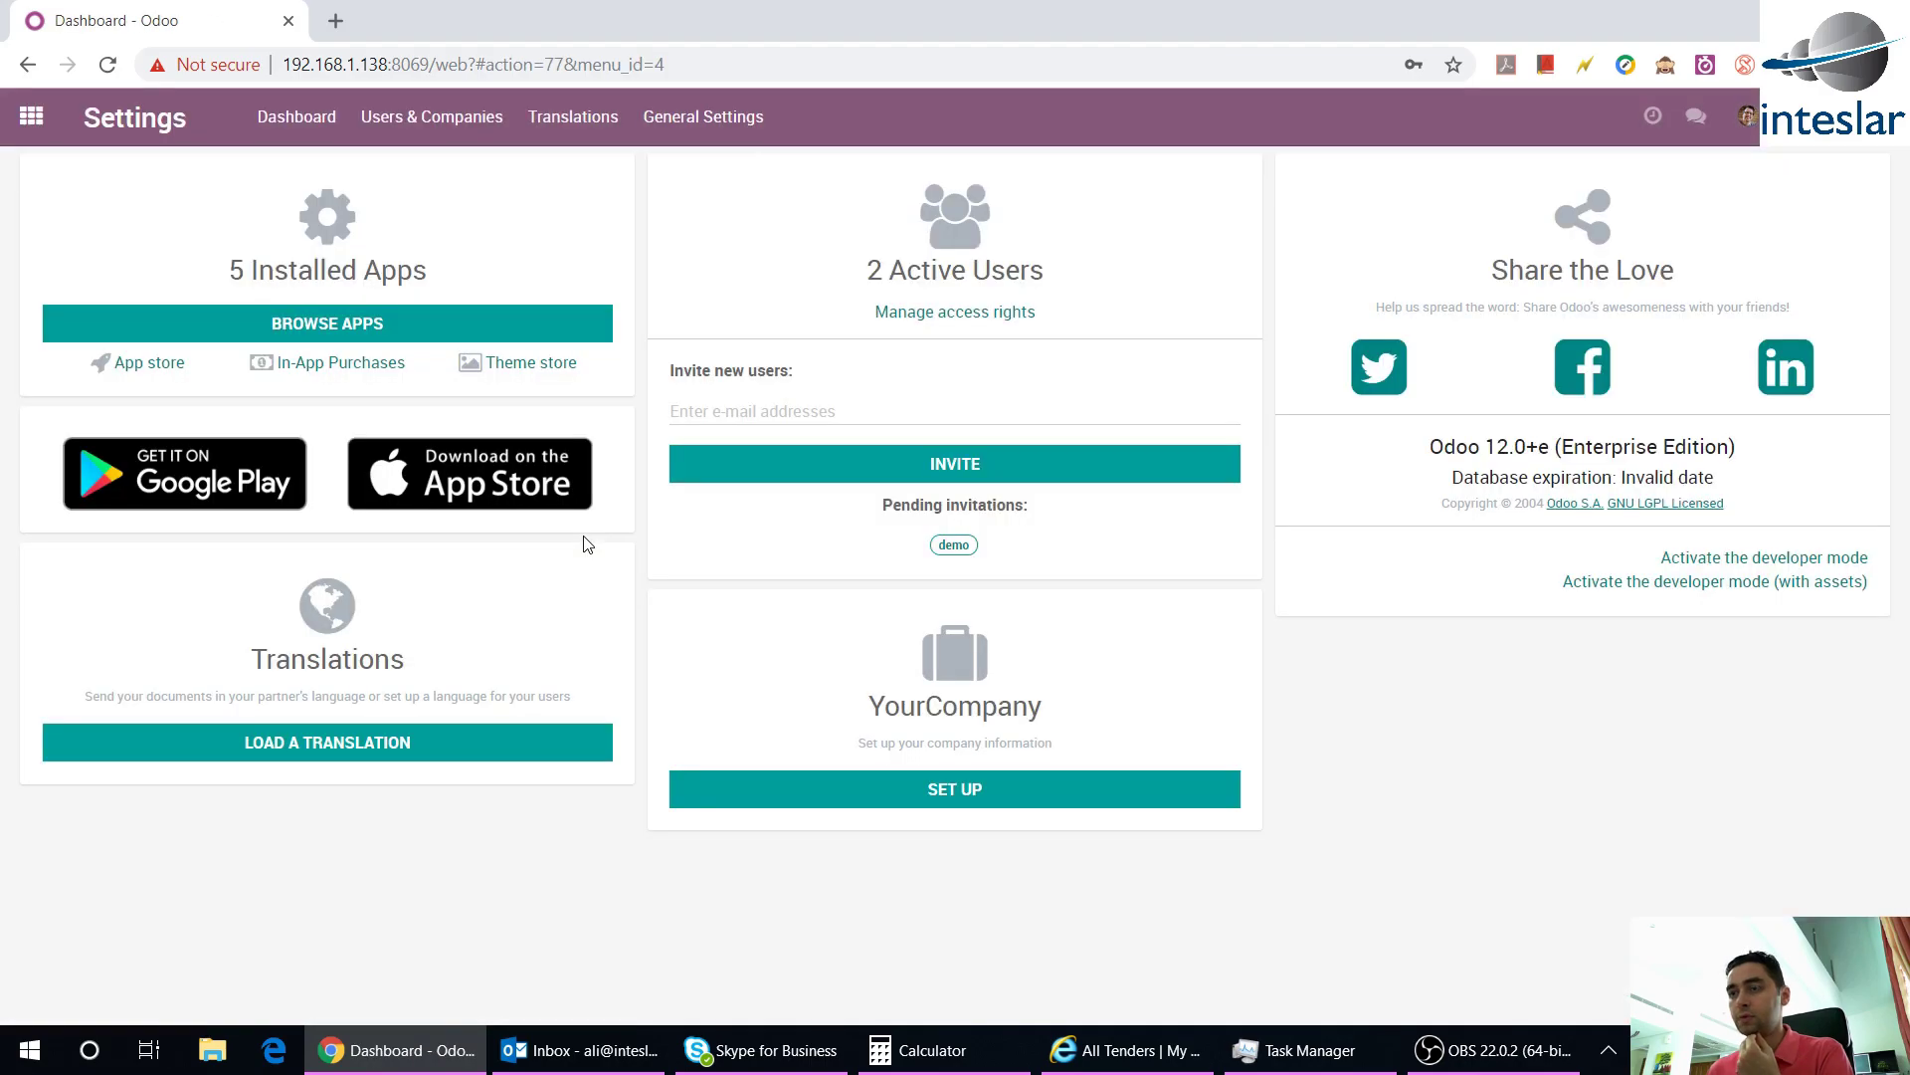
{"action": "left_click", "coordinate": [432, 117]}
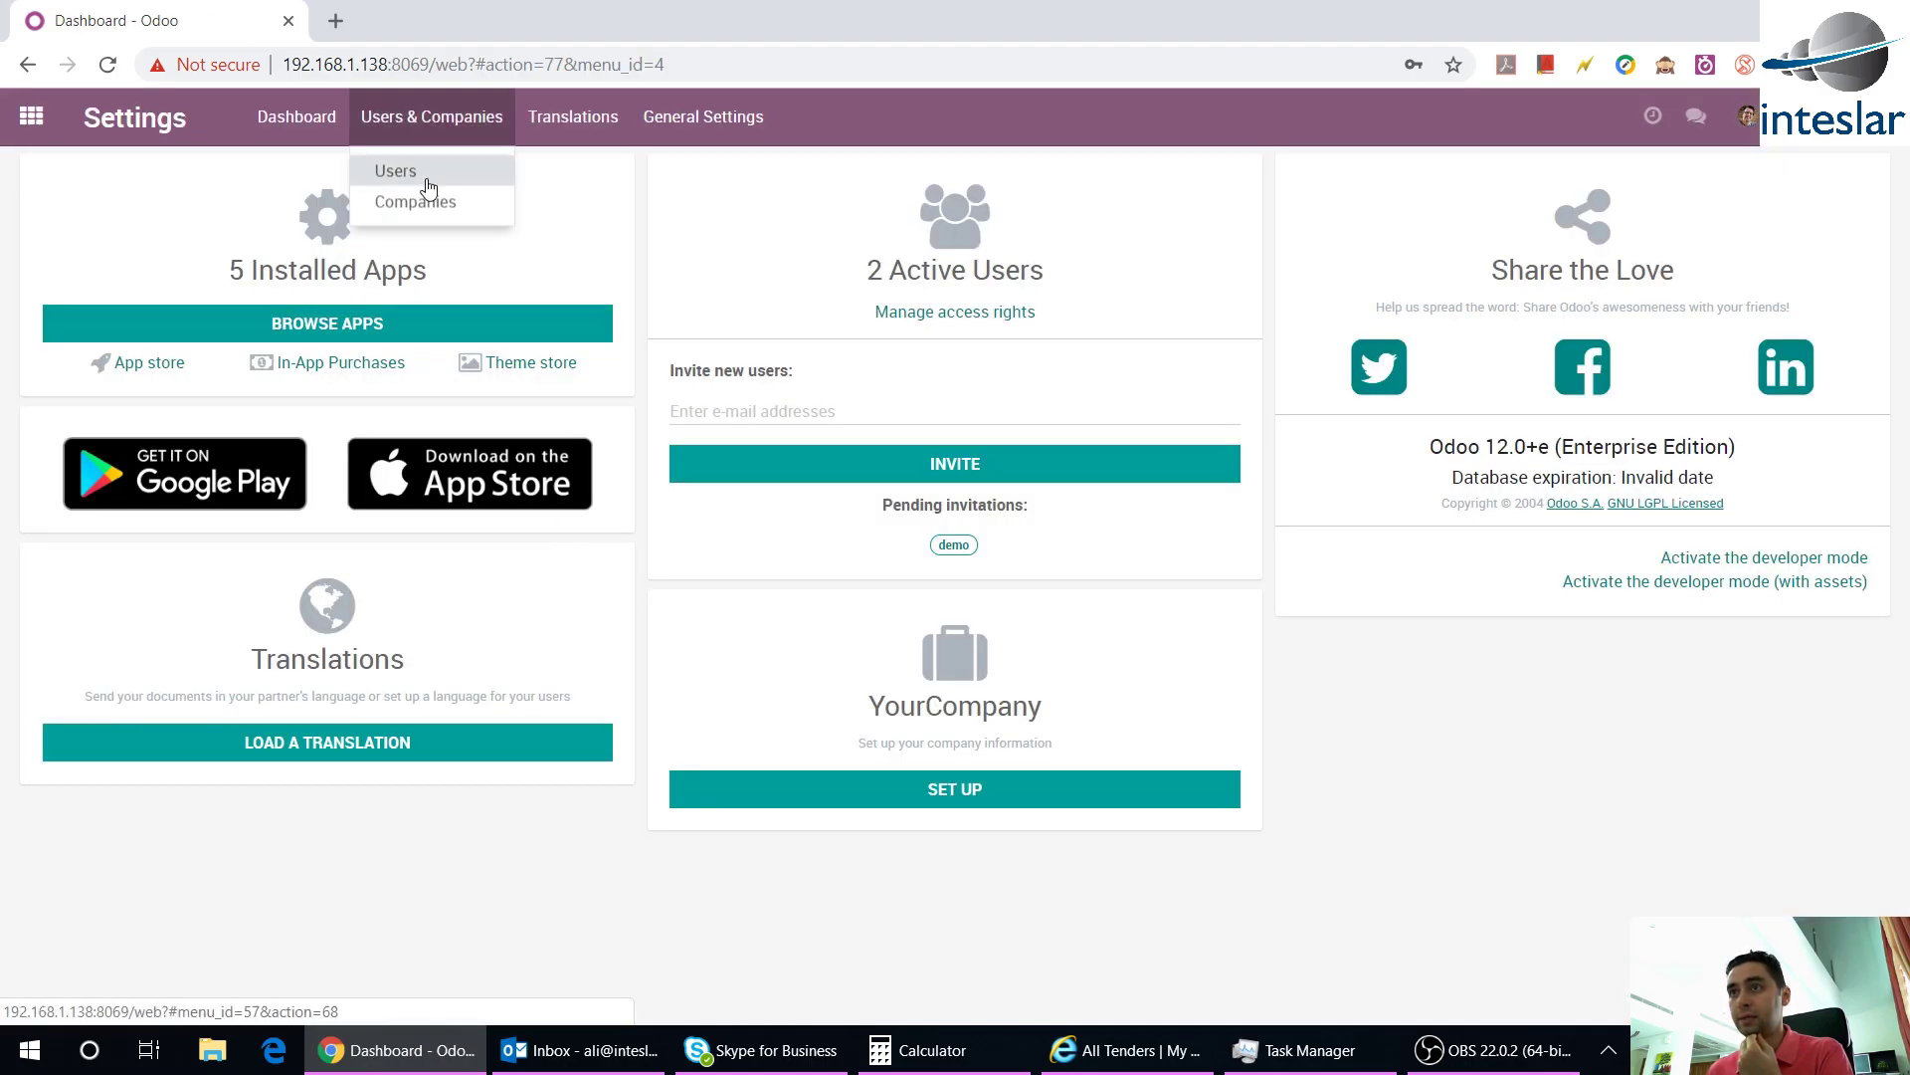
{"action": "left_click", "coordinate": [426, 190]}
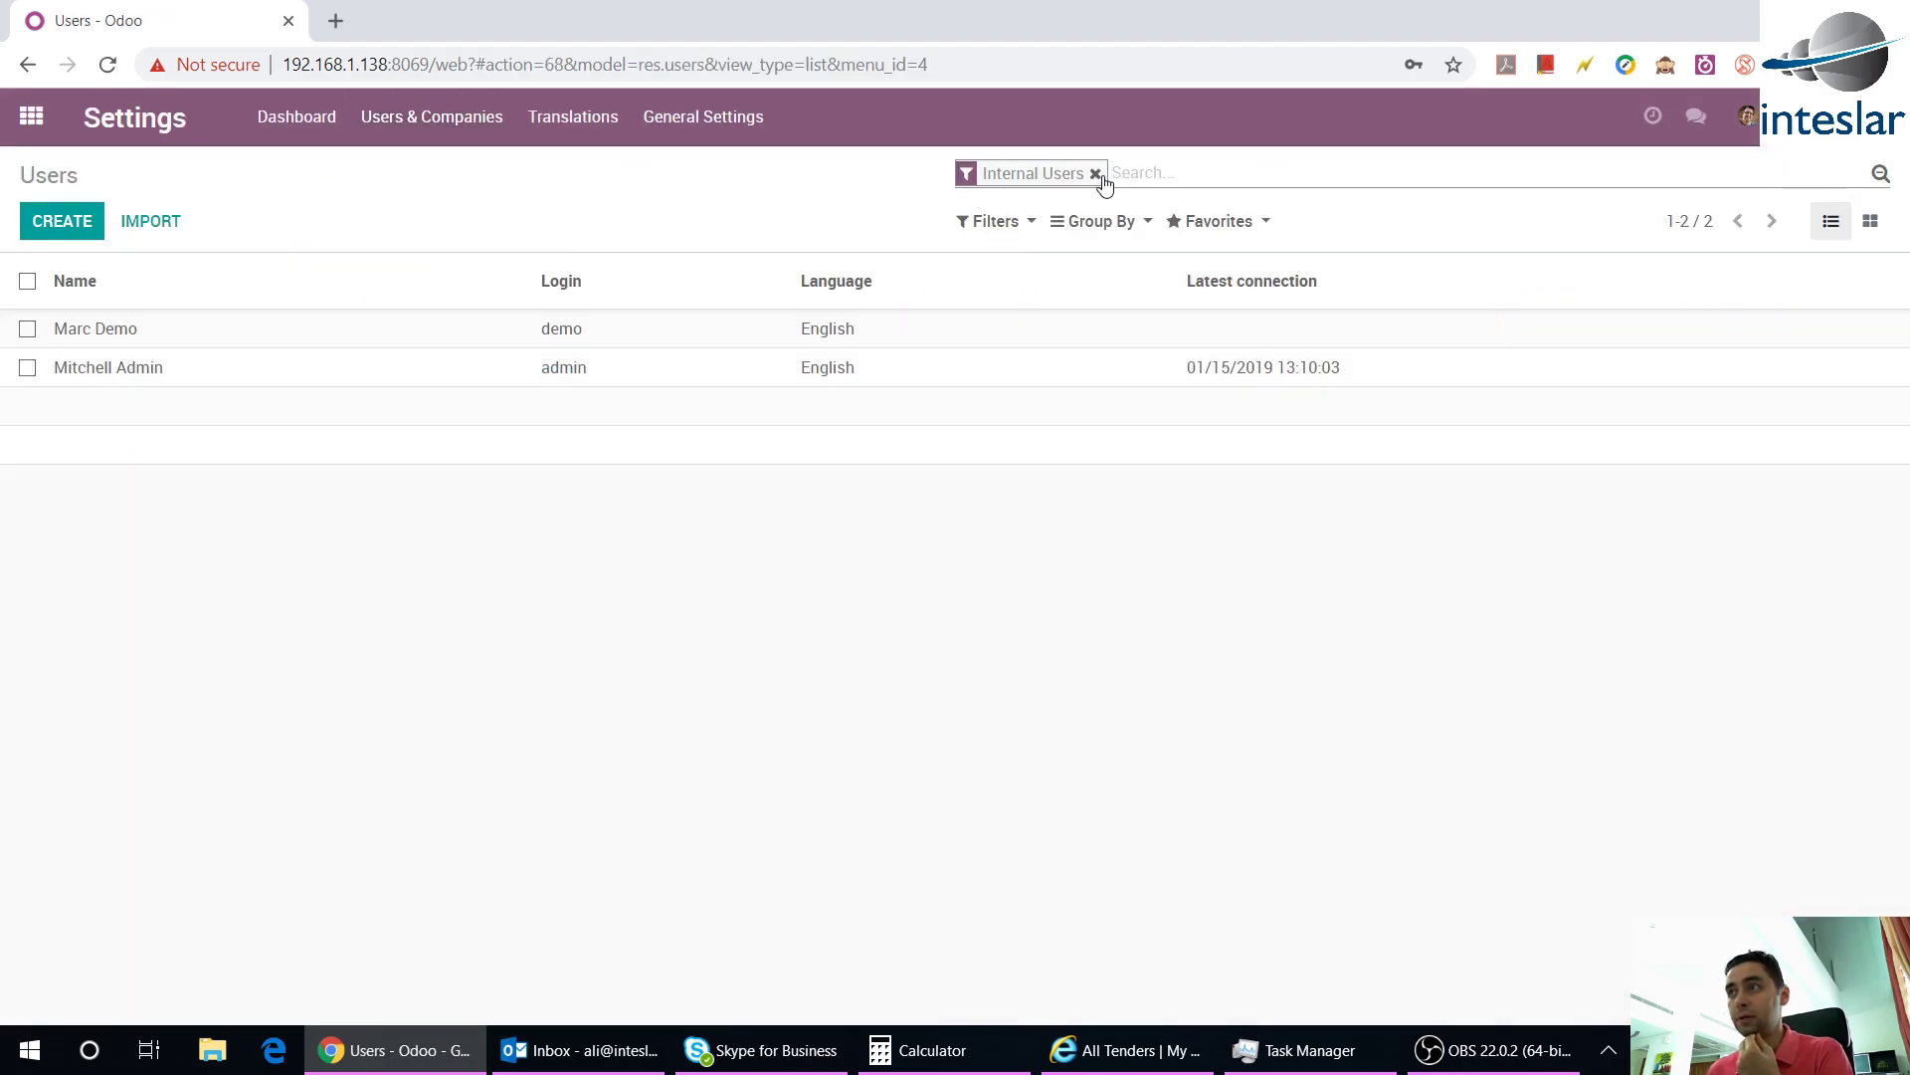
{"action": "left_click", "coordinate": [1095, 174]}
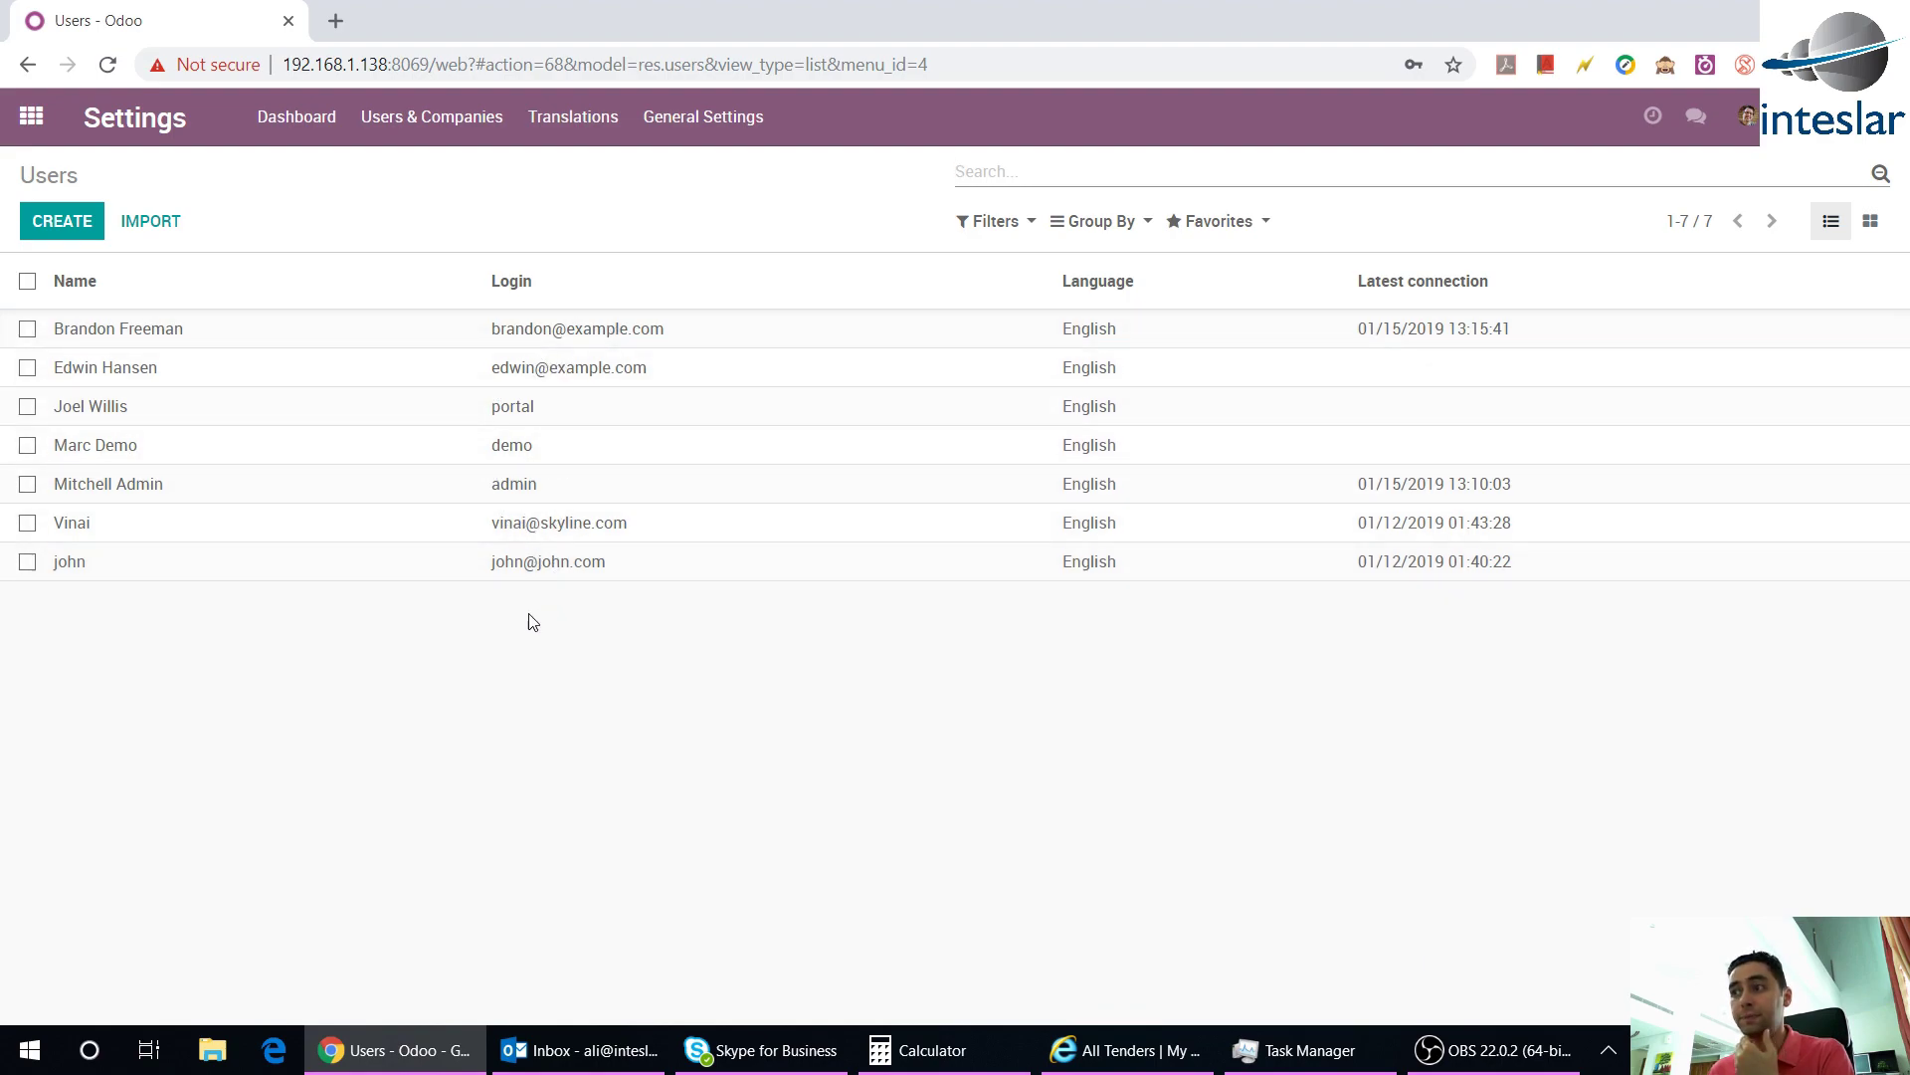
In the Tenders app's vendors, check which Gemini Furniture contacts have portal access, leaving the access settings unmodified
{"action": "left_click", "coordinate": [49, 137]}
{"action": "left_click", "coordinate": [1216, 316]}
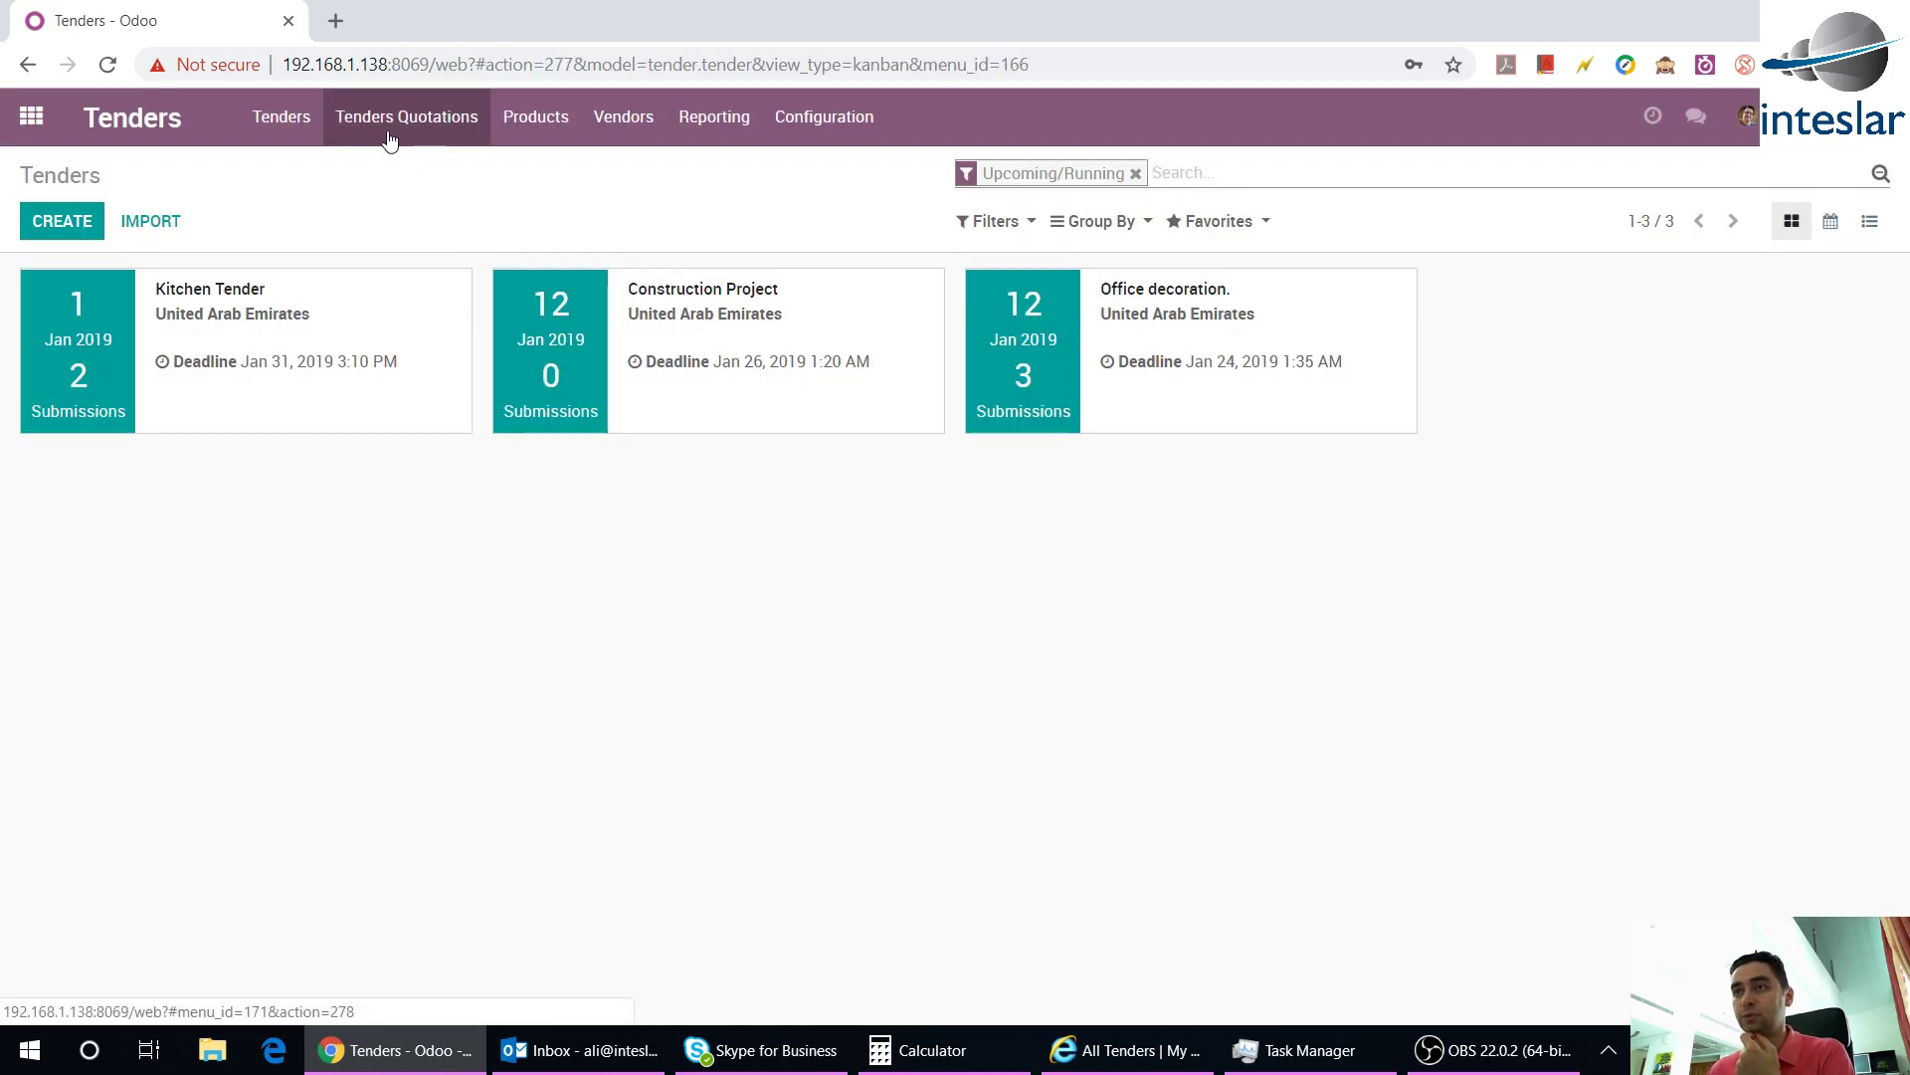
{"action": "left_click", "coordinate": [614, 122]}
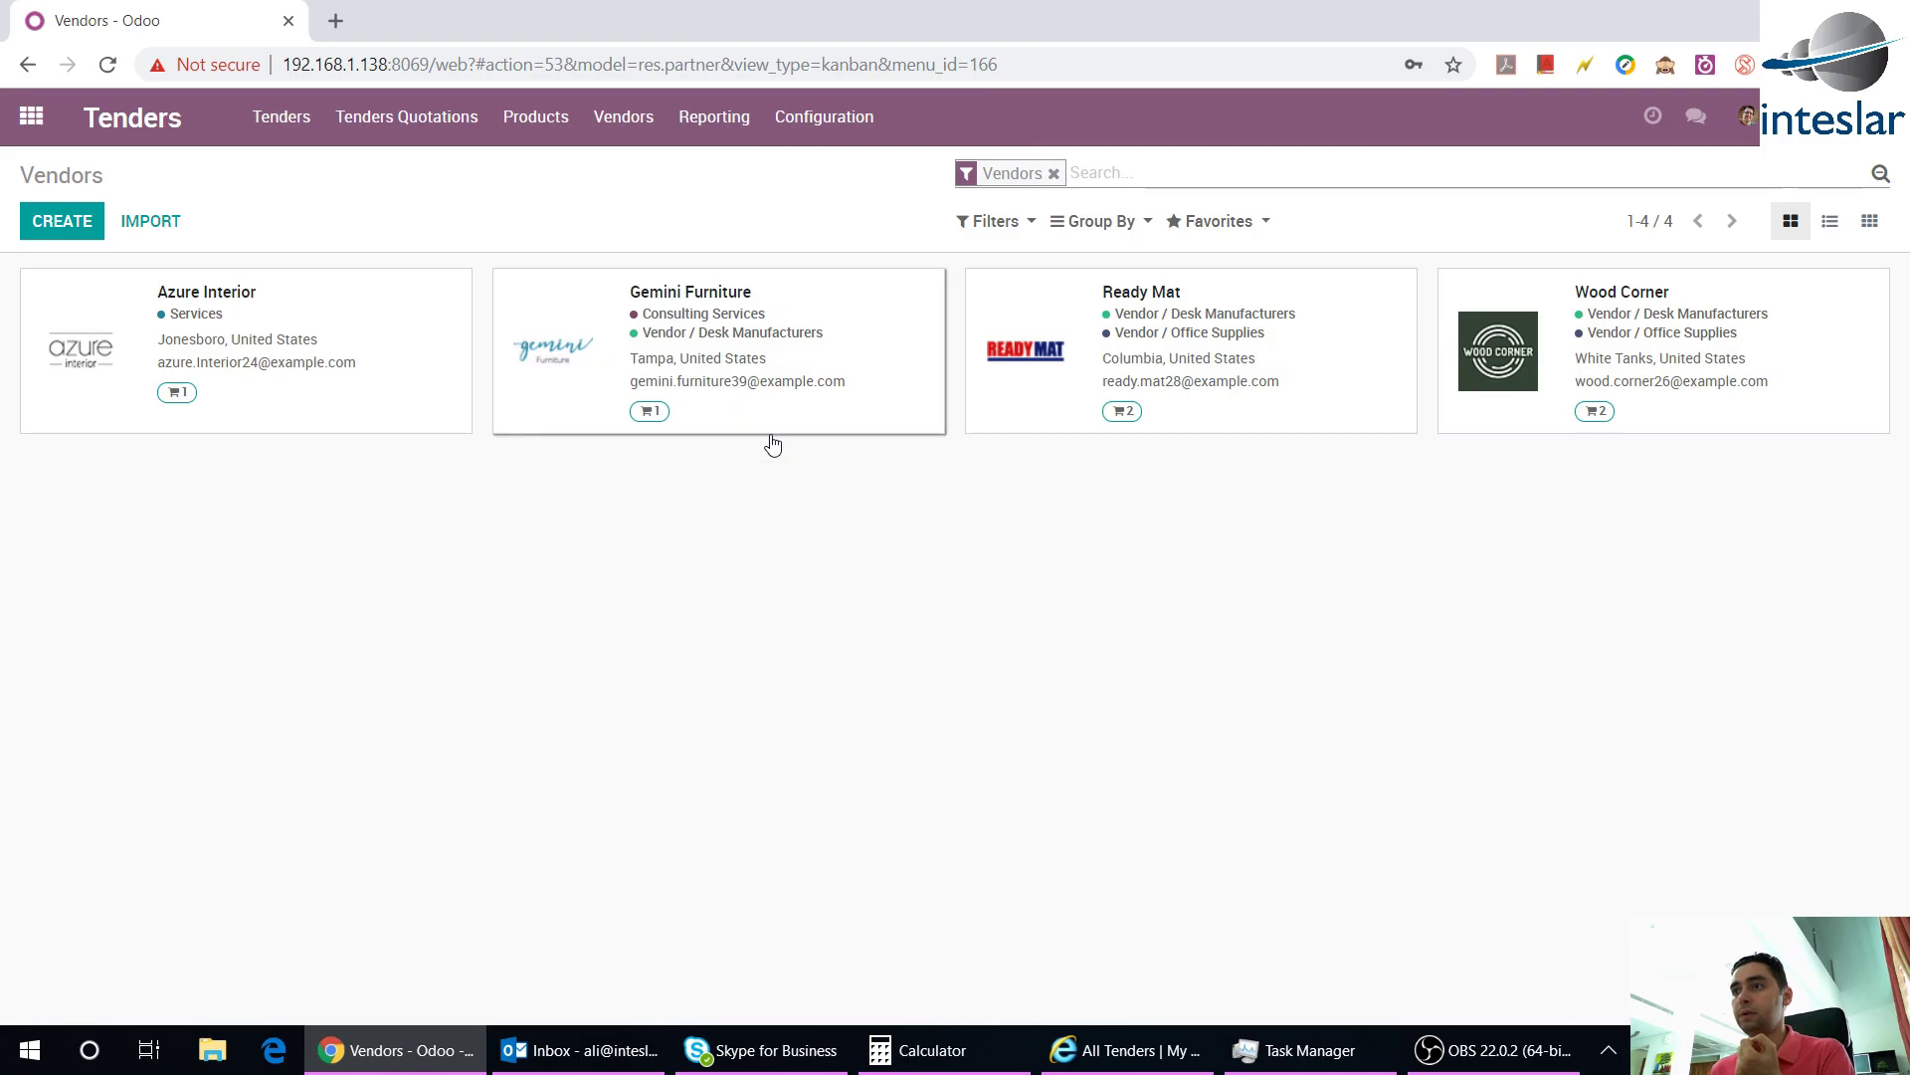
{"action": "left_click", "coordinate": [862, 422]}
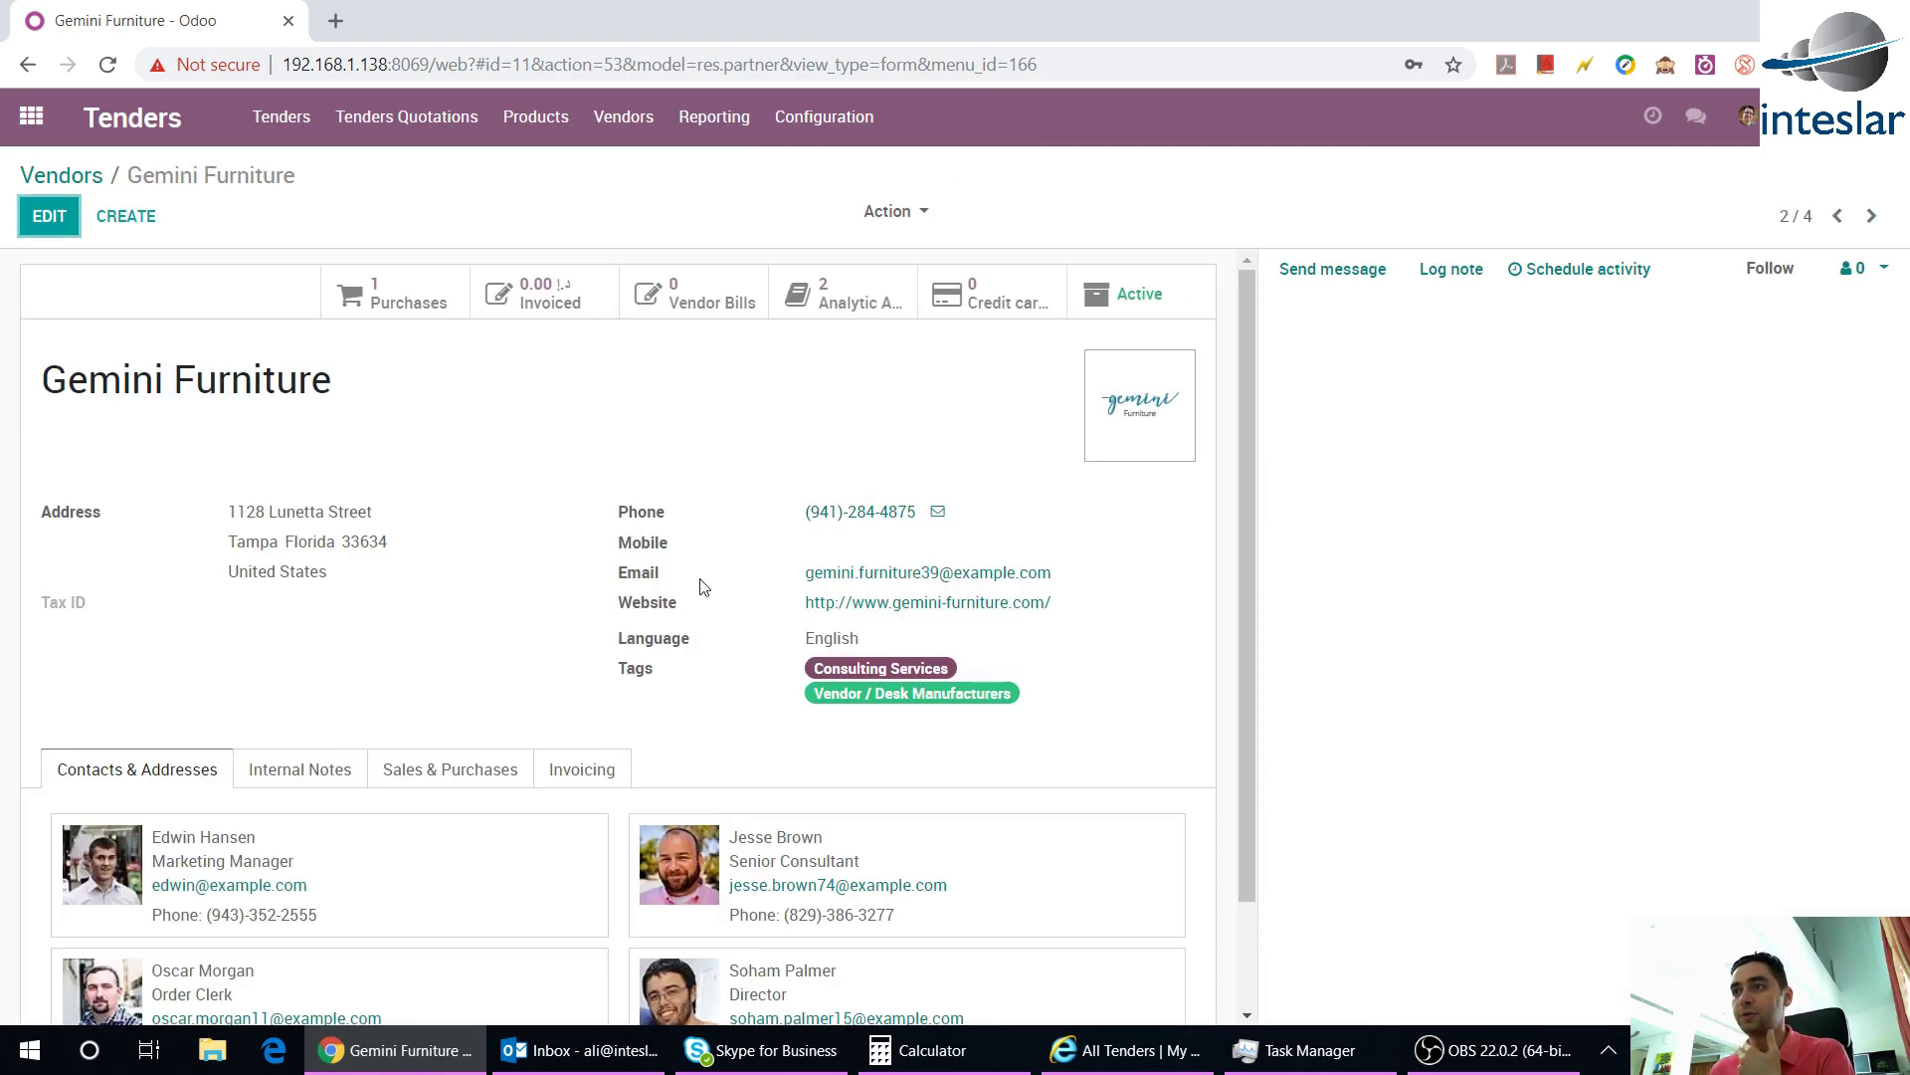
{"action": "left_click", "coordinate": [893, 211]}
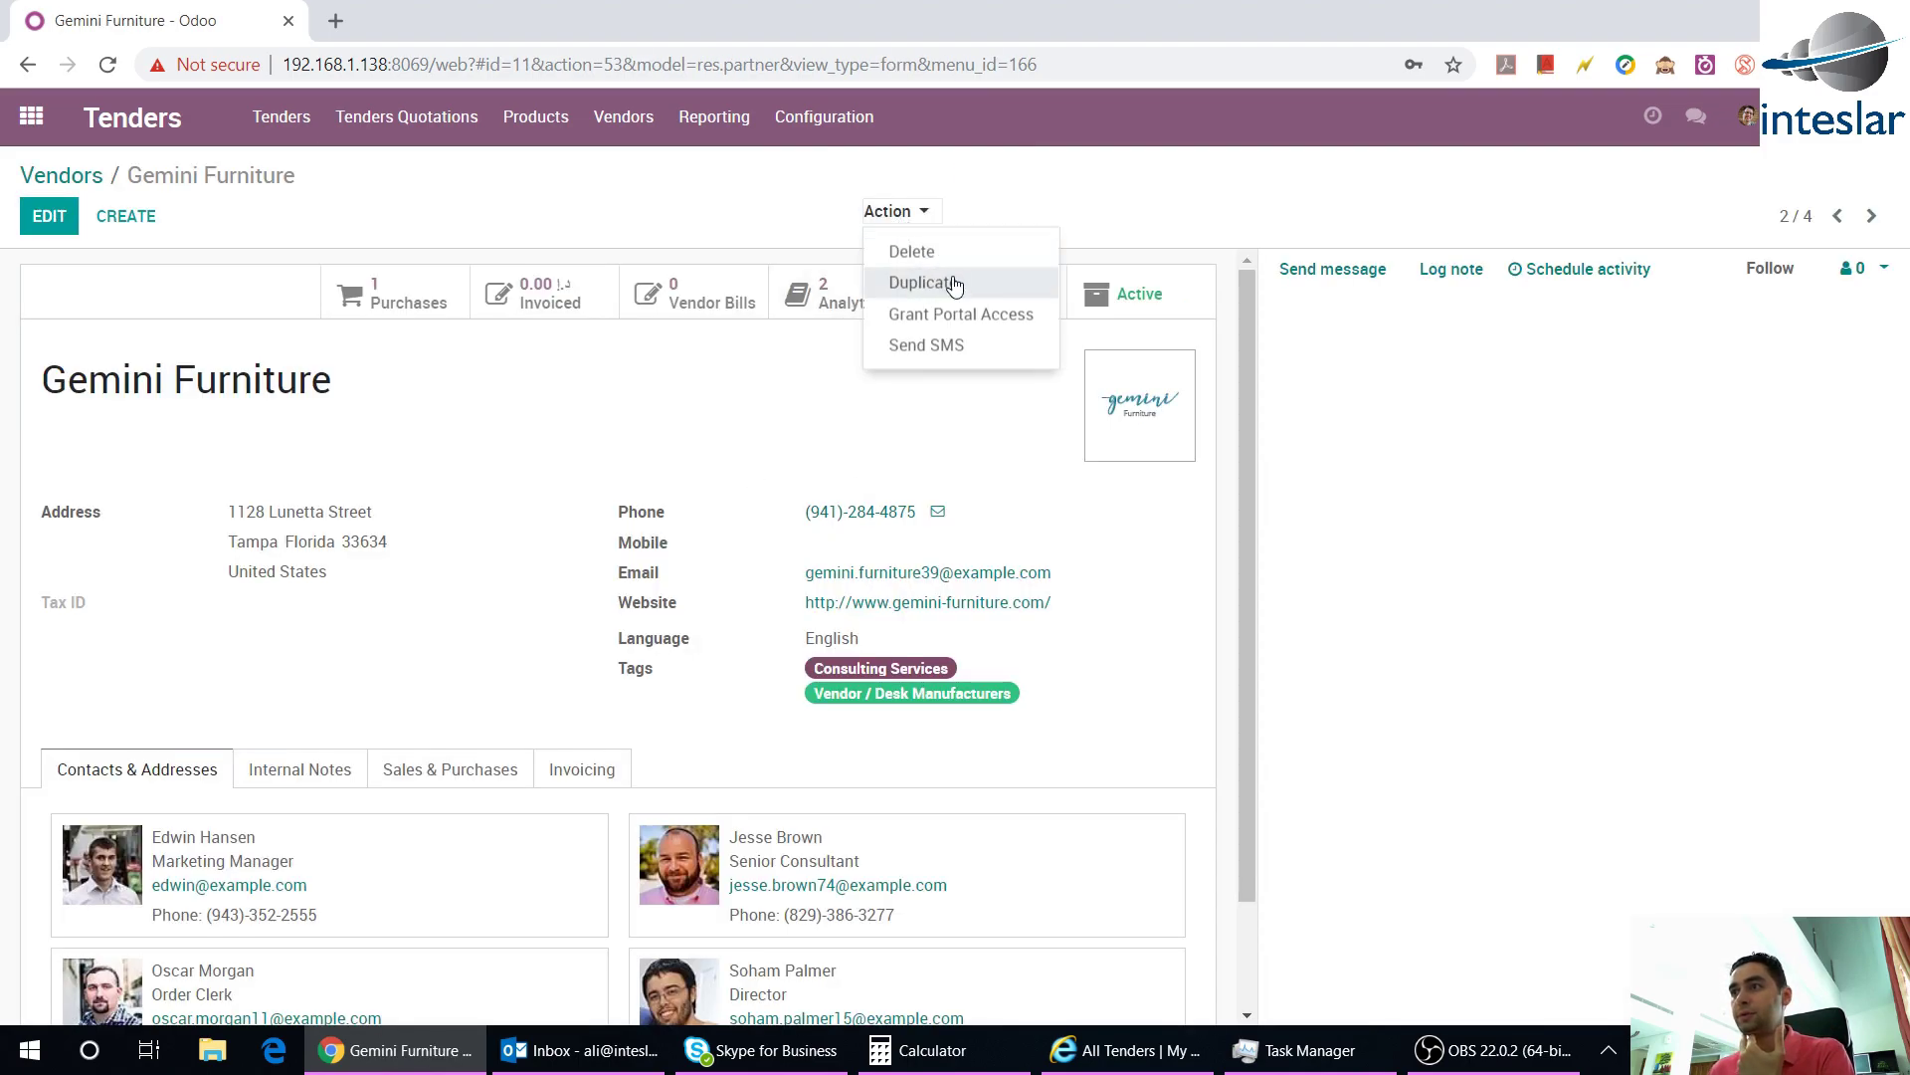
{"action": "left_click", "coordinate": [961, 316]}
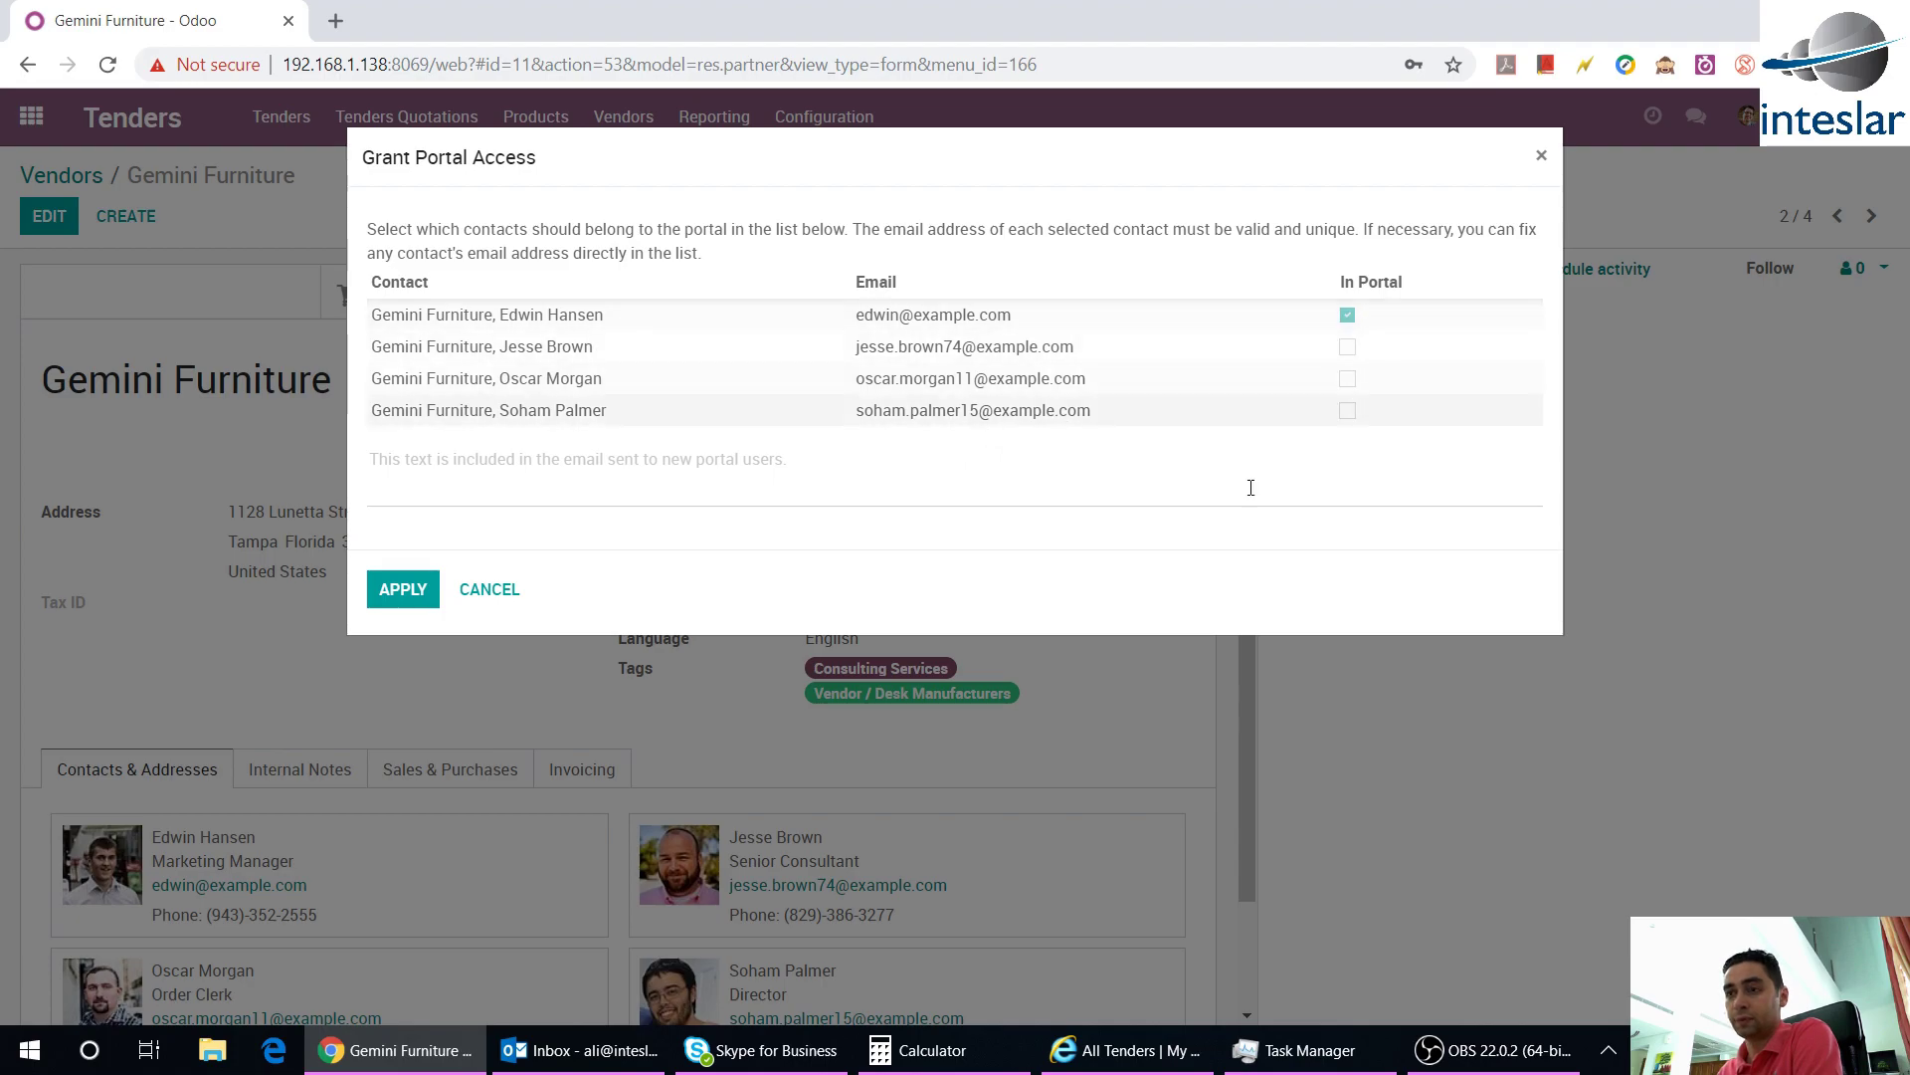
{"action": "left_click", "coordinate": [496, 593]}
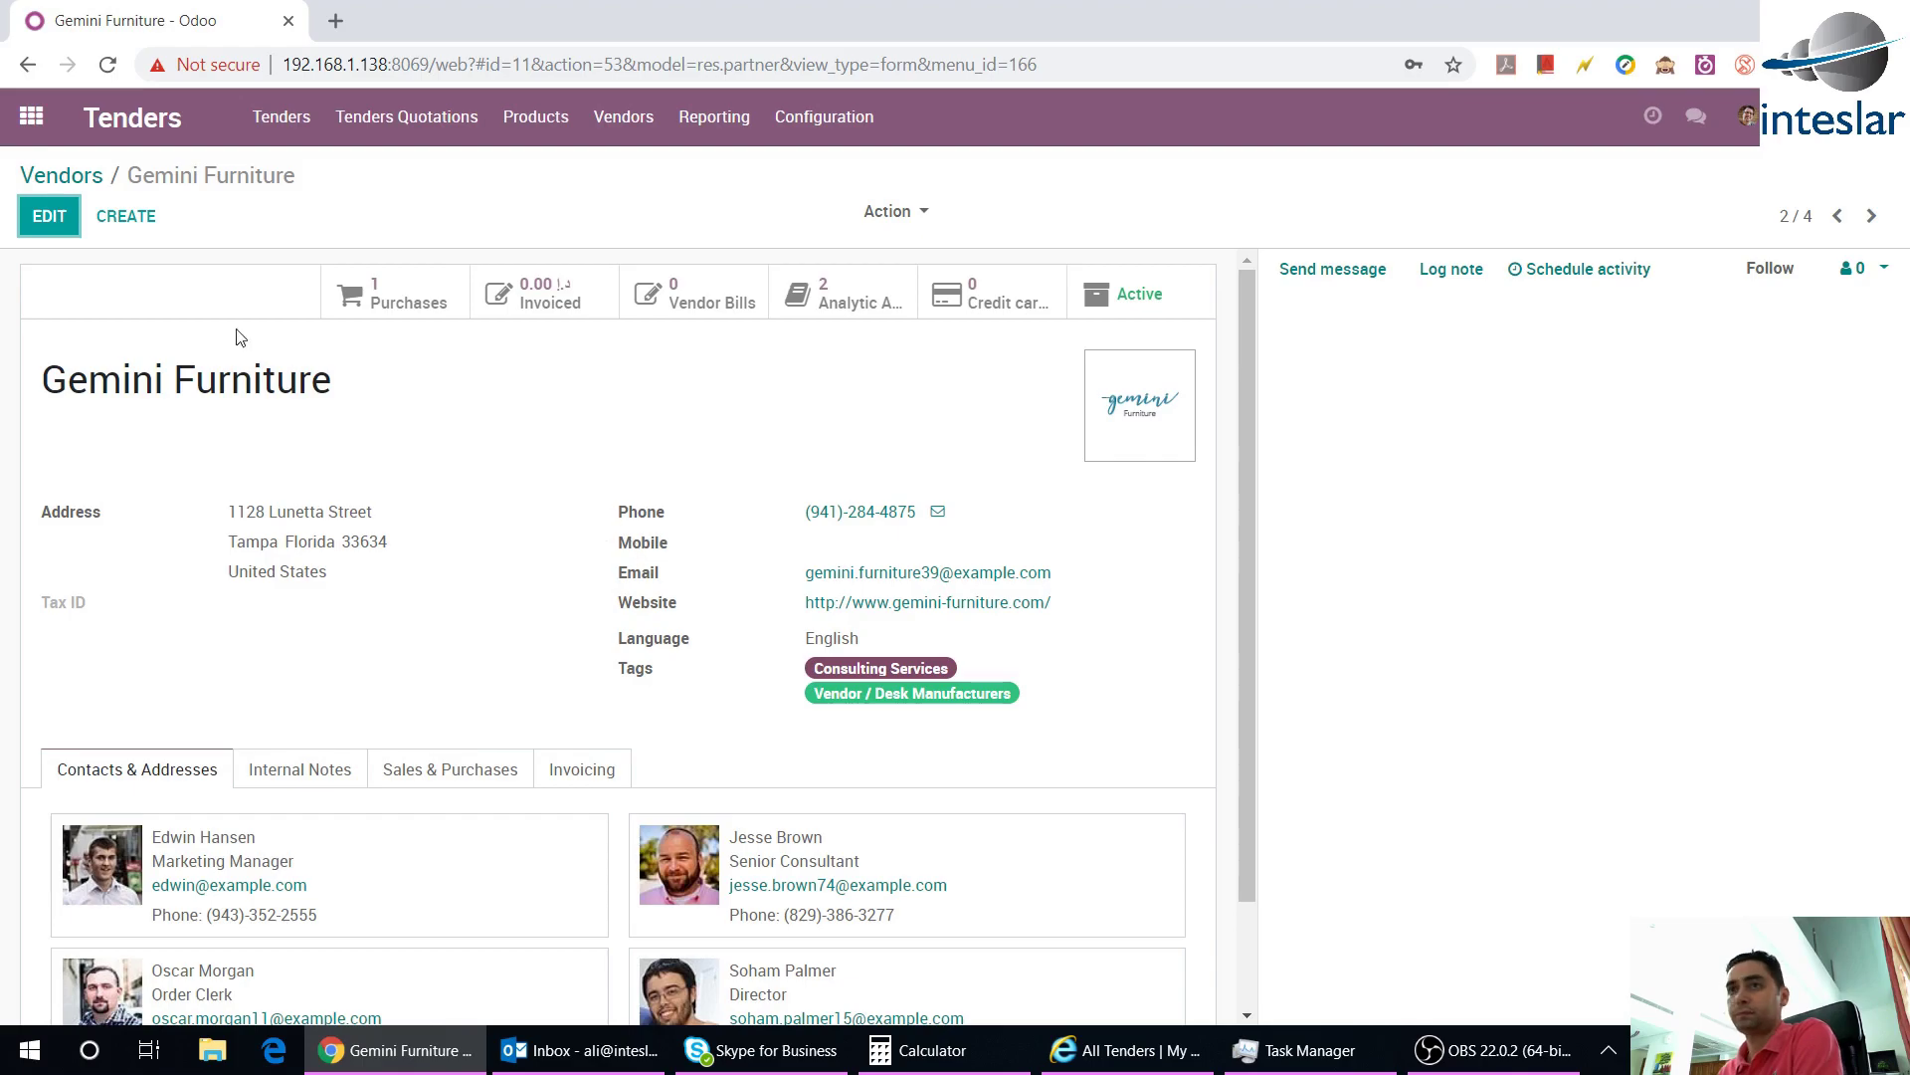
Open the Azure Interior vendor and check its contacts' portal access without applying any changes
{"action": "left_click", "coordinate": [74, 177]}
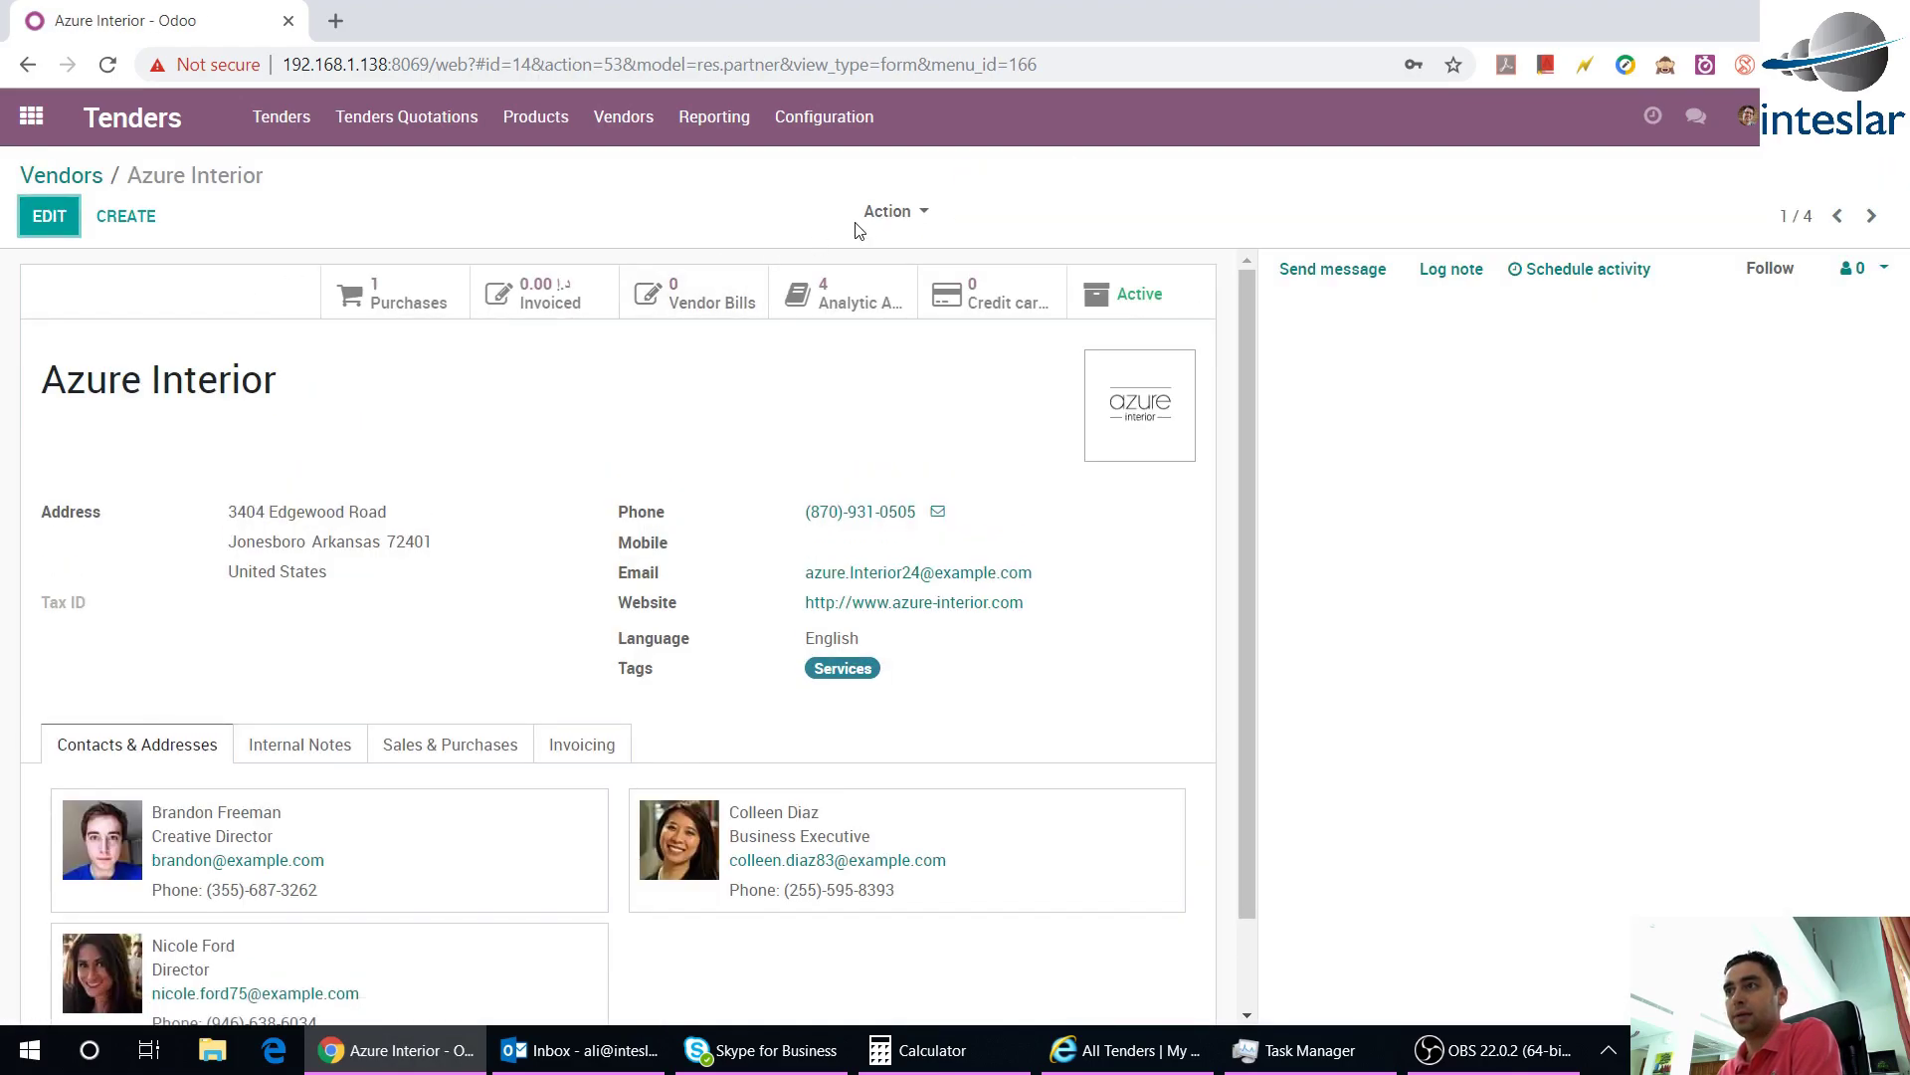
{"action": "left_click", "coordinate": [873, 219]}
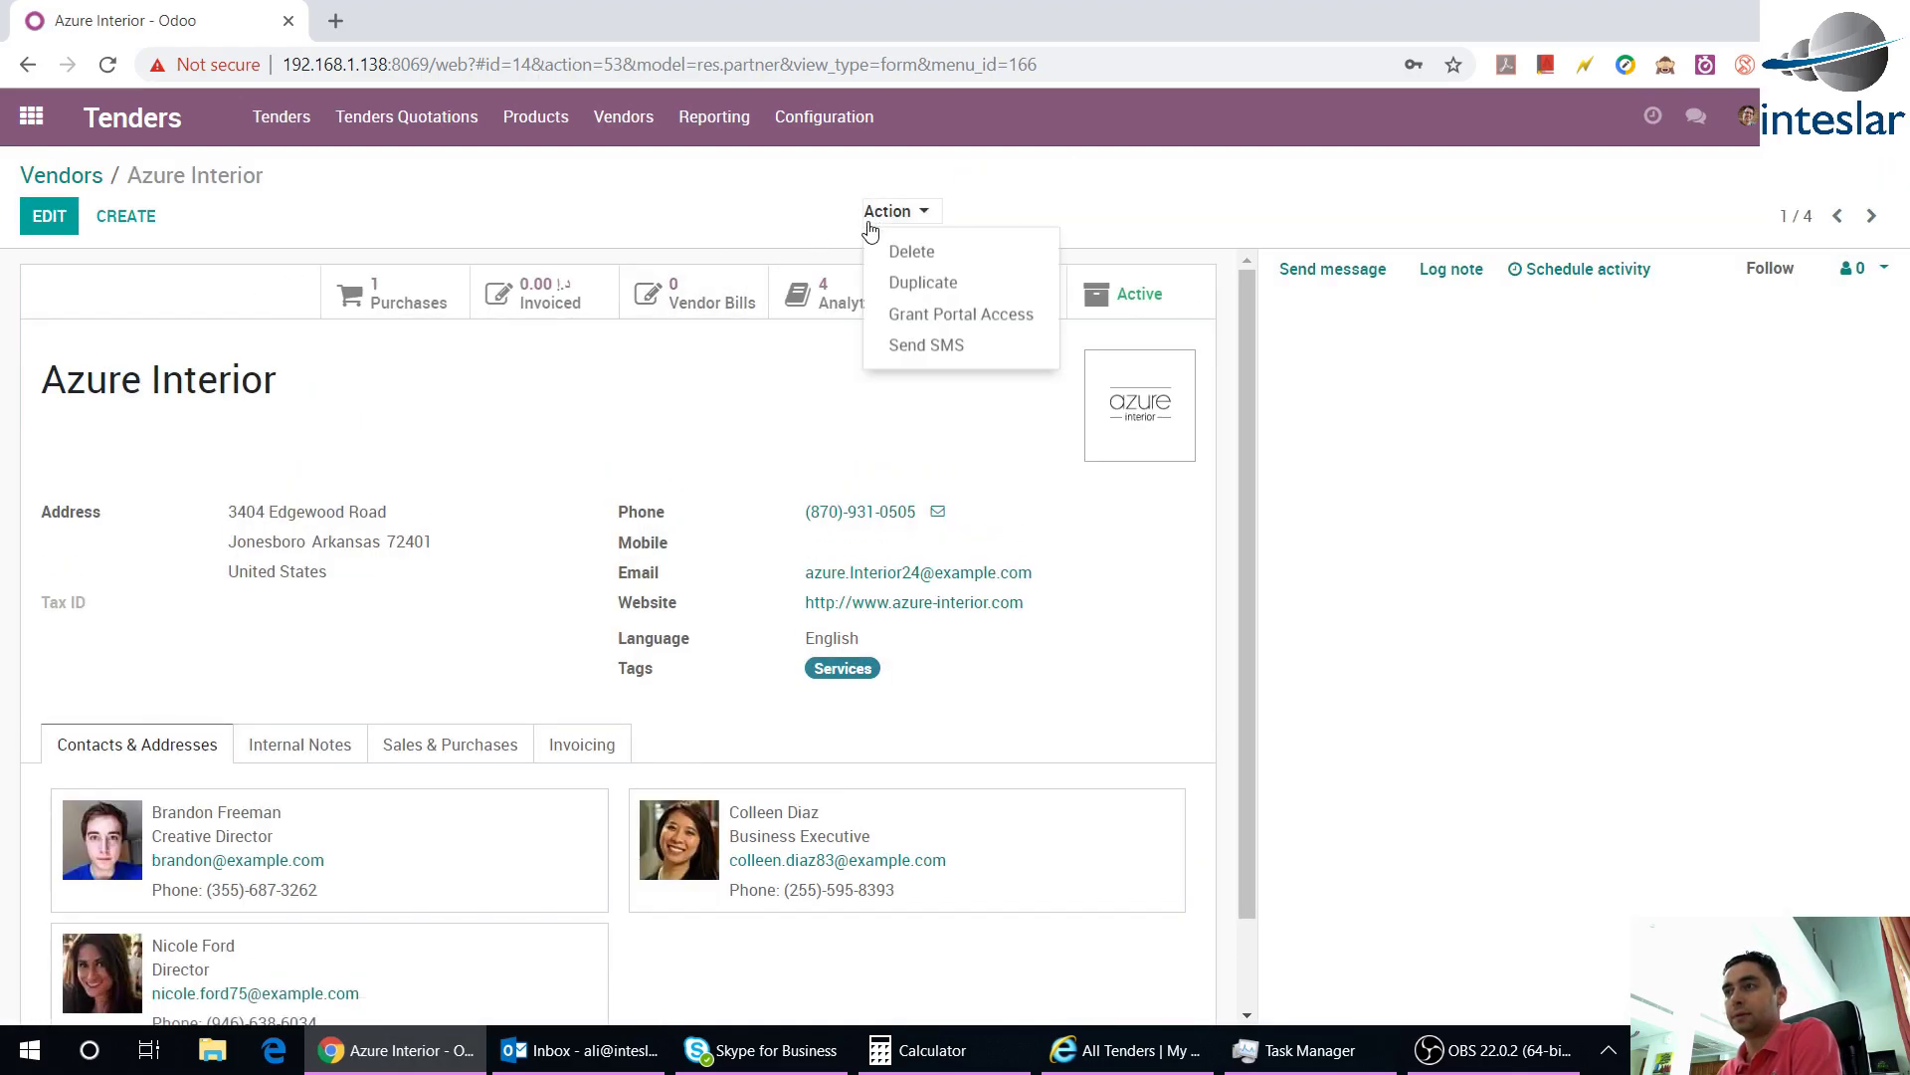
{"action": "left_click", "coordinate": [911, 317]}
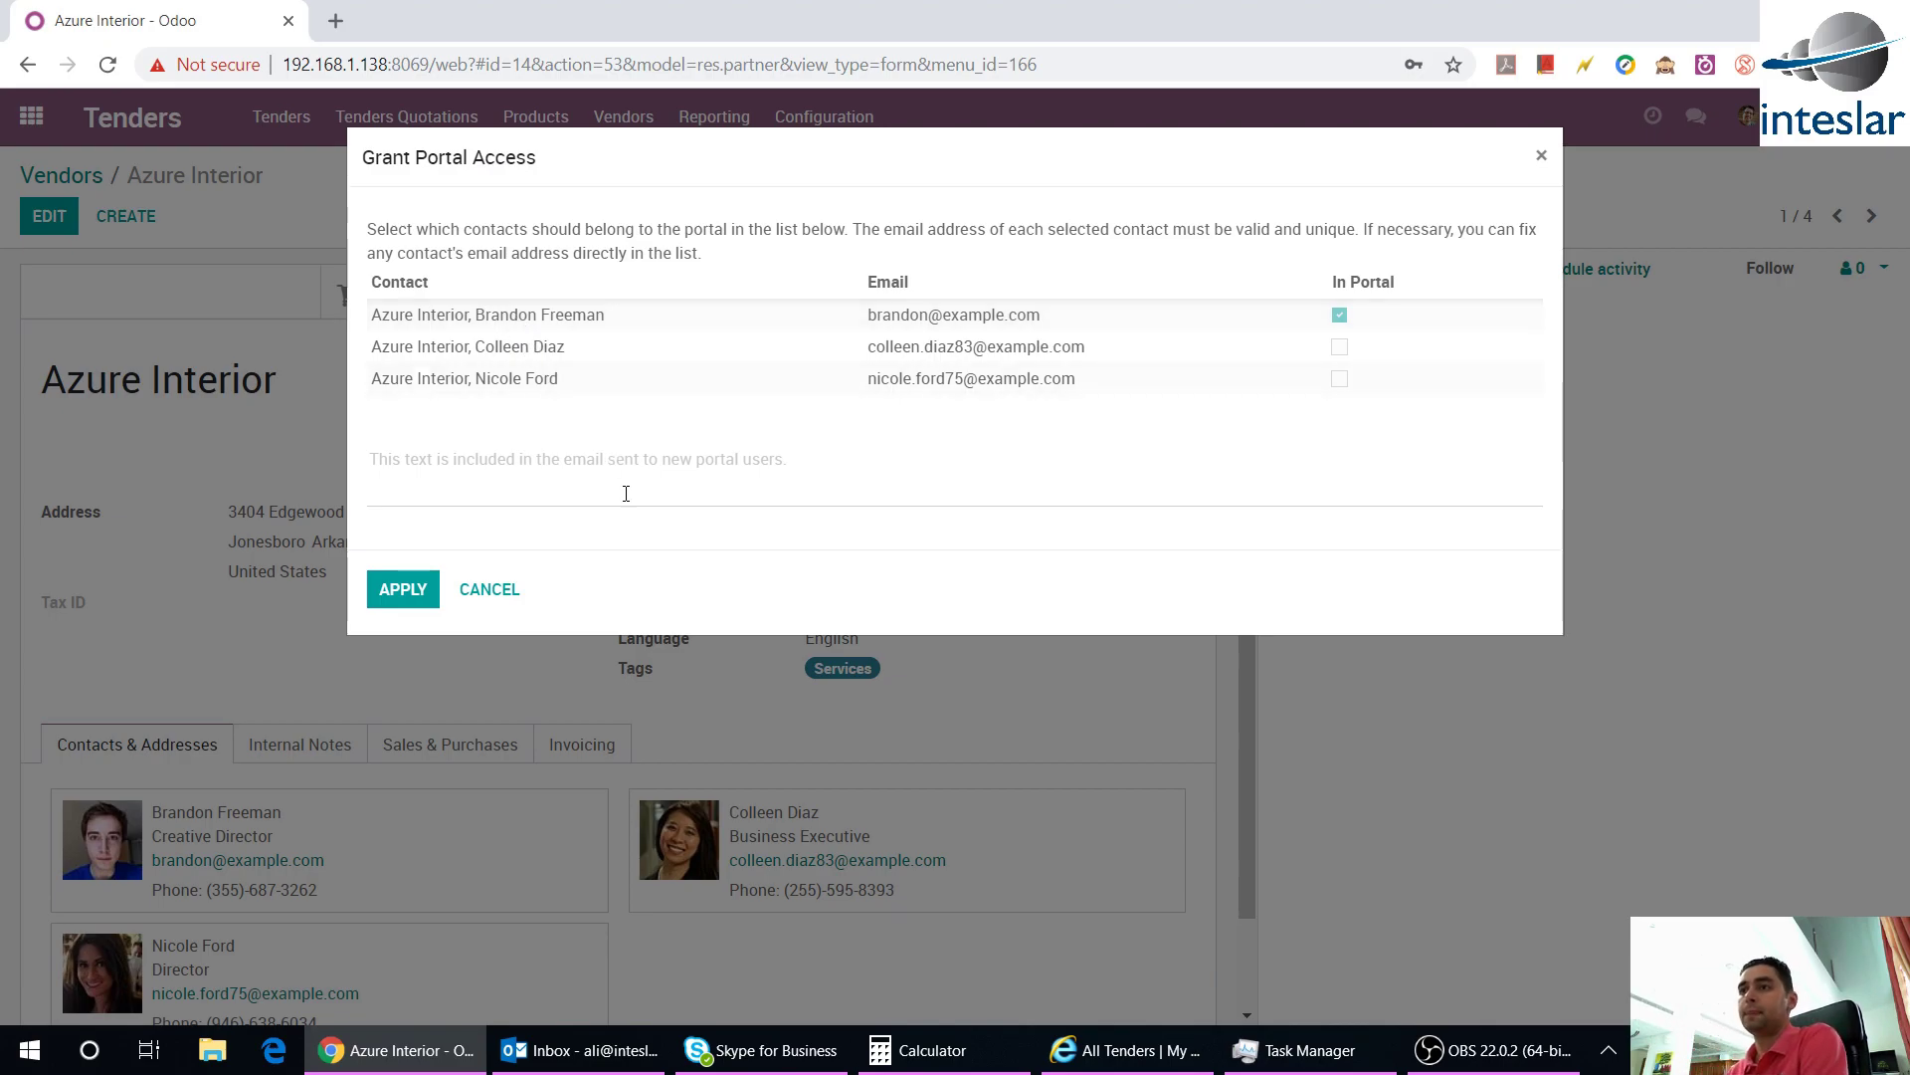
{"action": "left_click", "coordinate": [504, 597]}
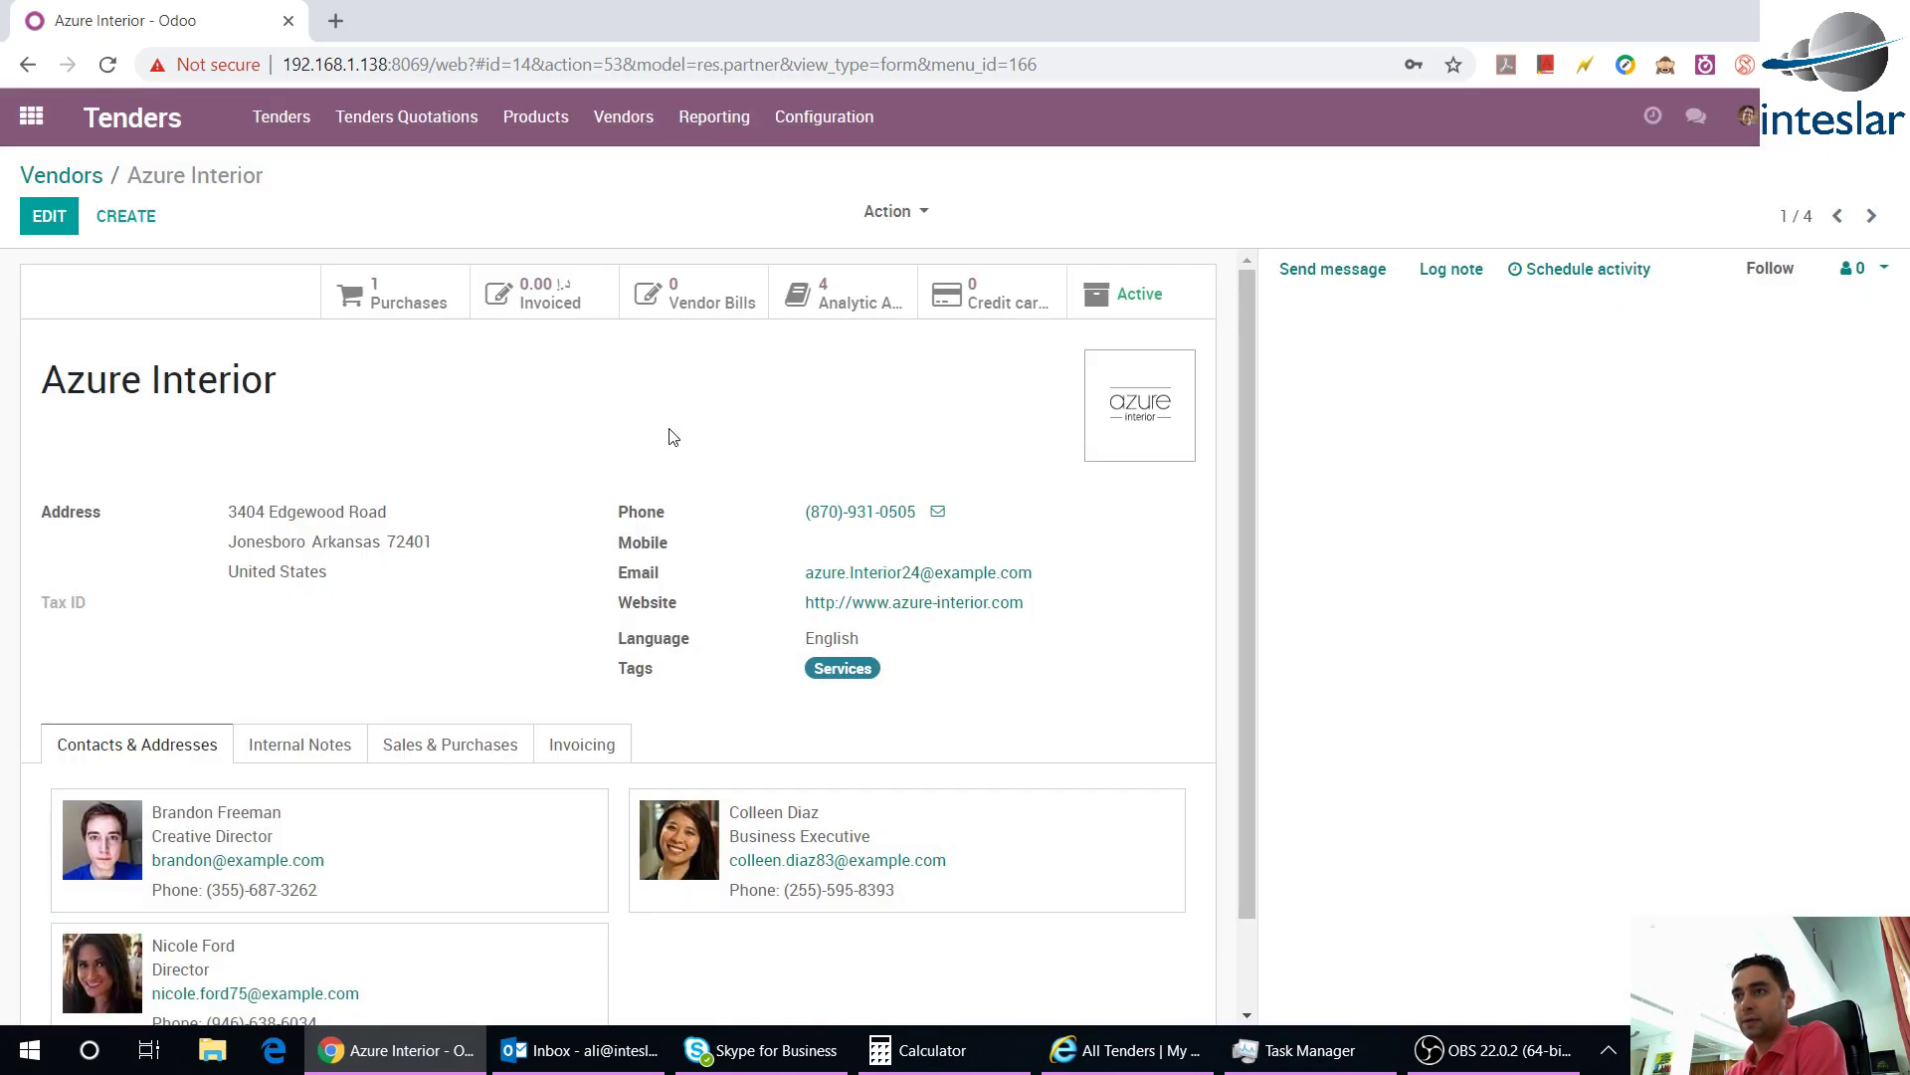
Switch to the Internet Explorer window with the vendor portal's All Tenders page and maximize it
{"action": "left_click", "coordinate": [1125, 1050]}
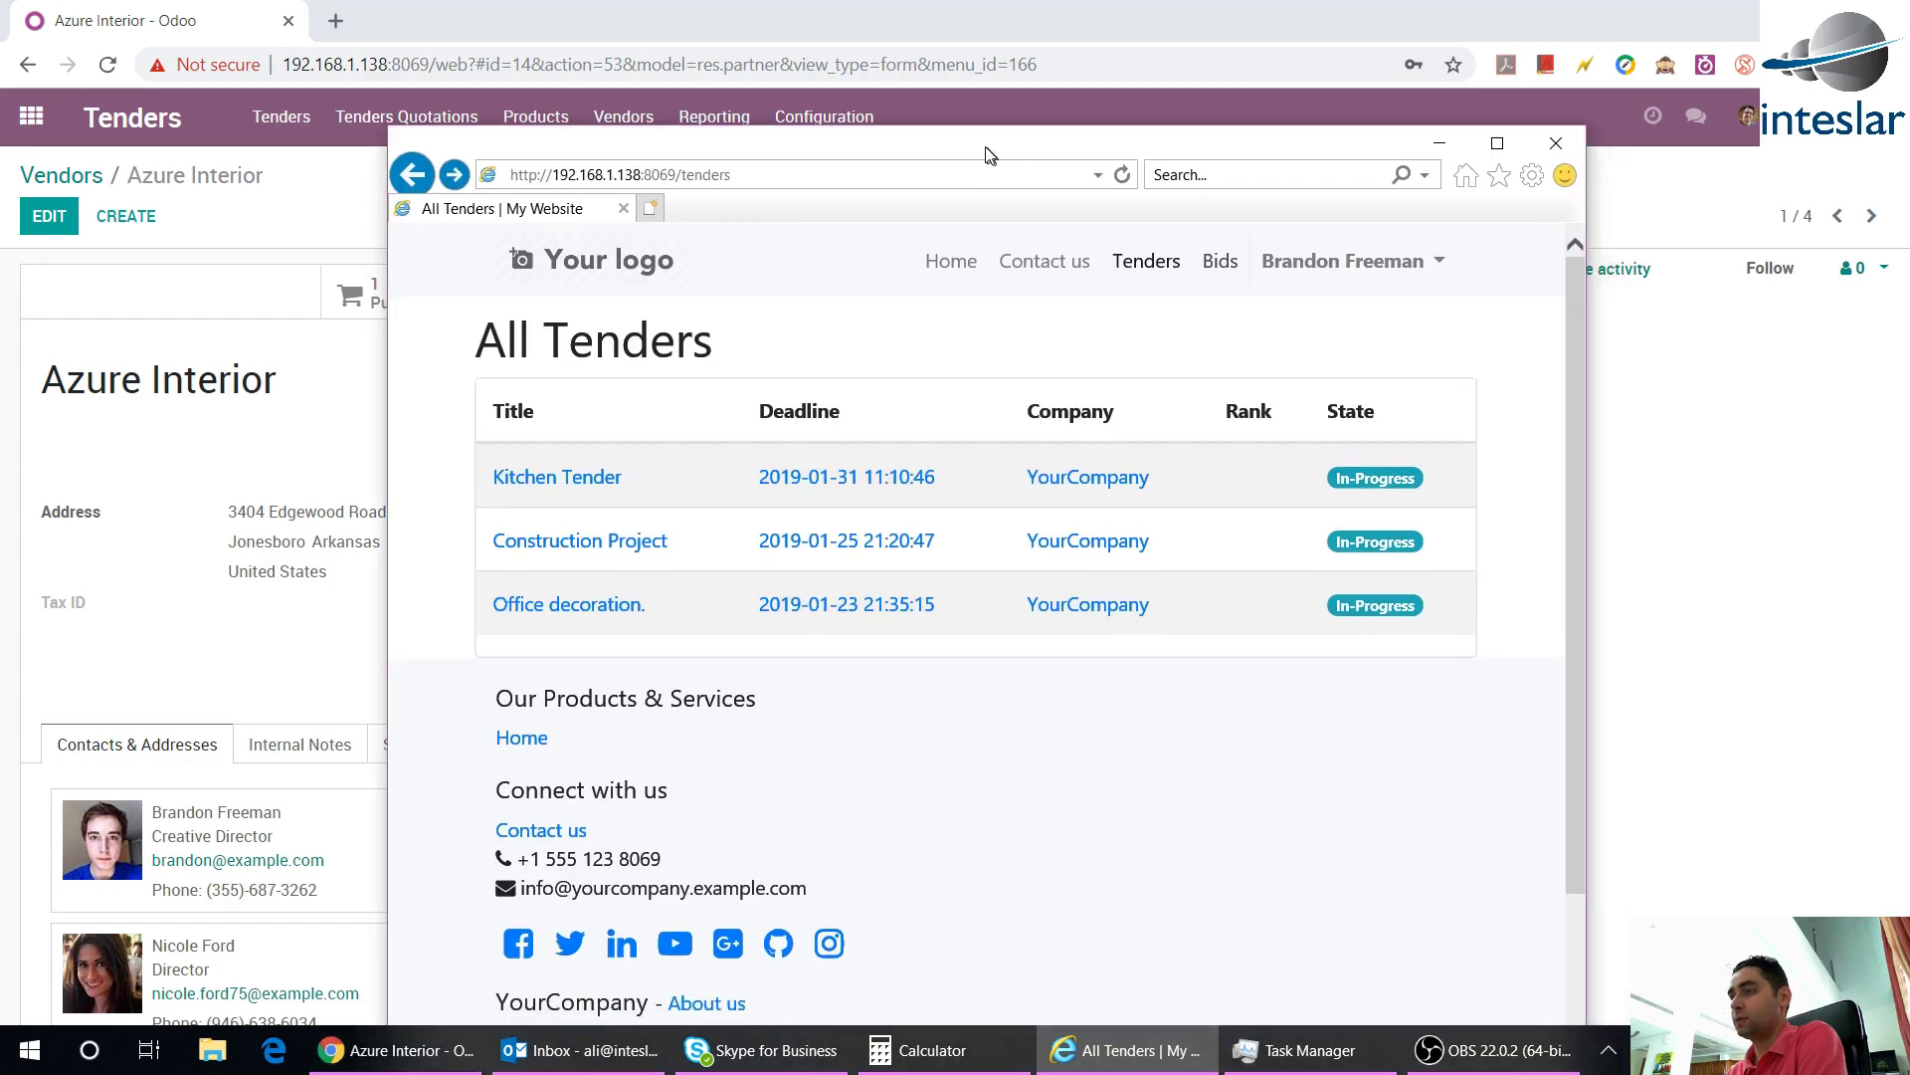
{"action": "double_click", "coordinate": [988, 153]}
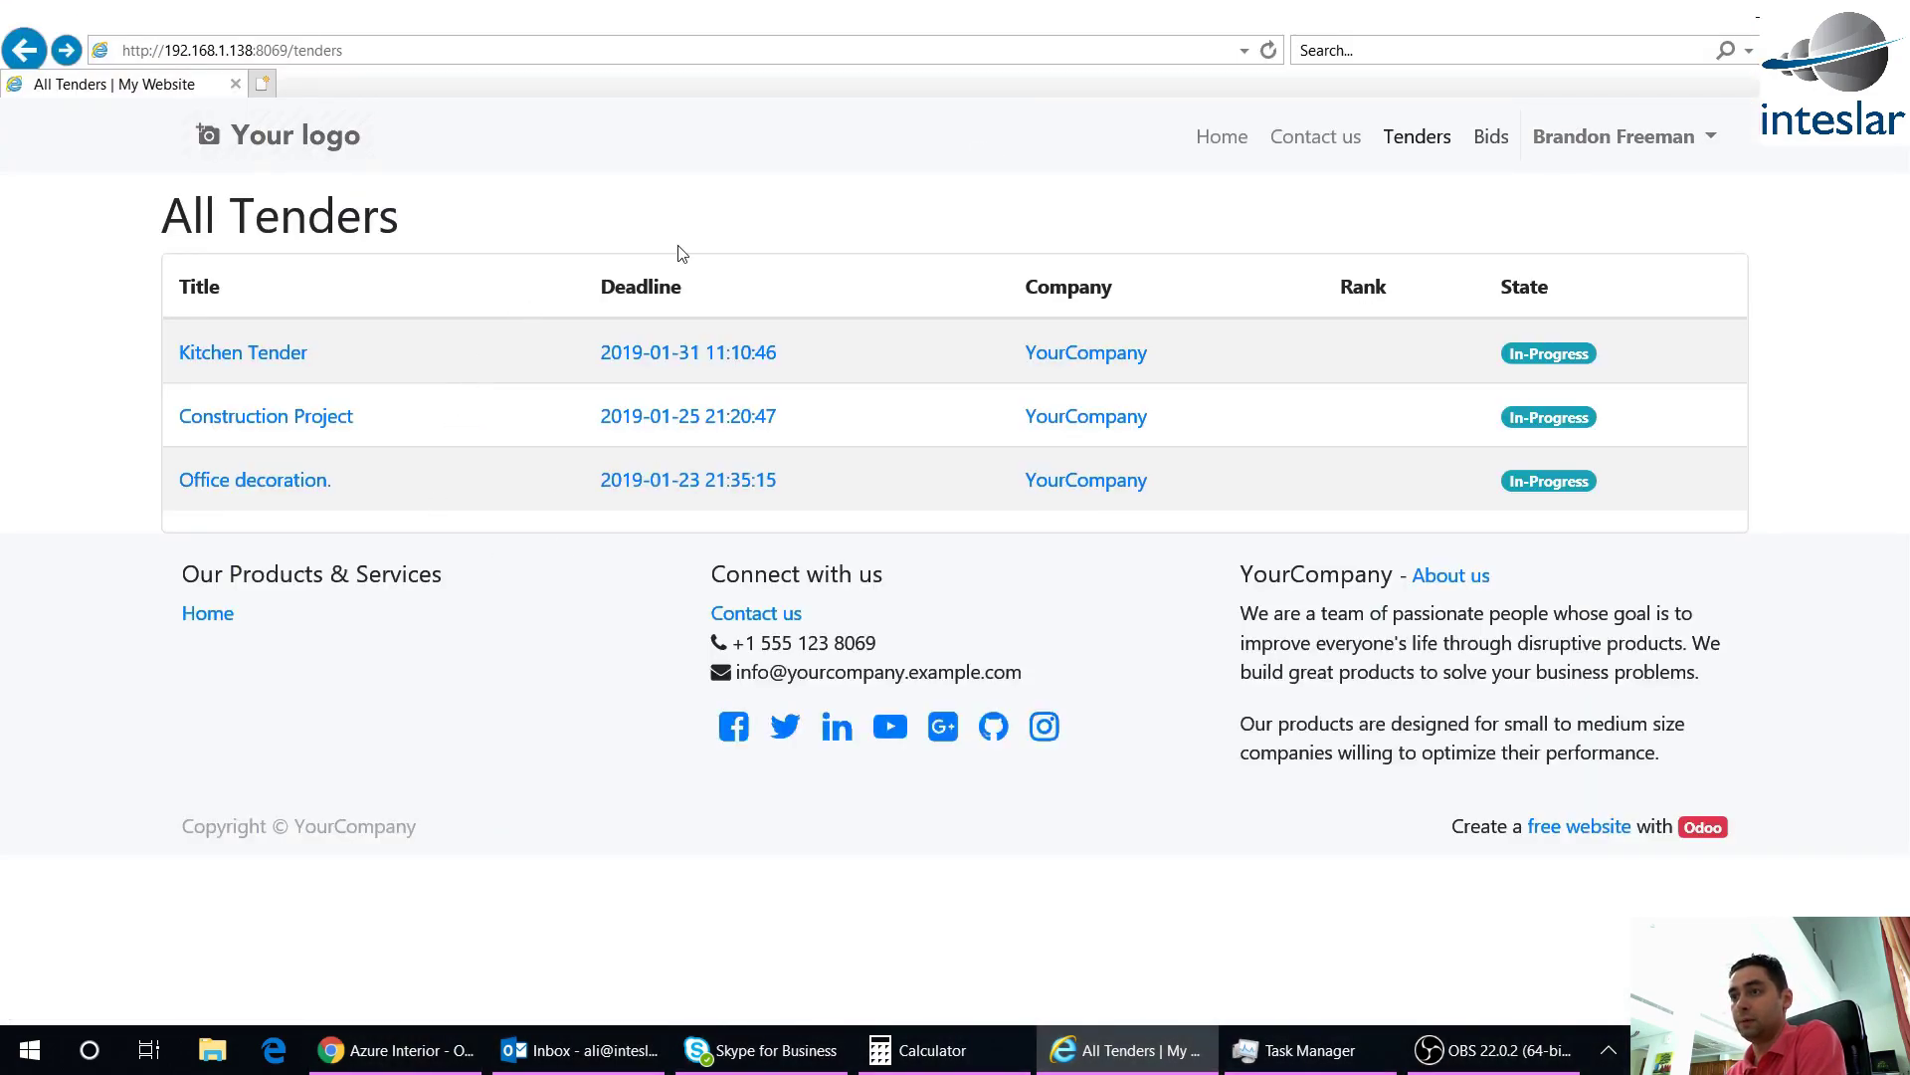
Check the vendor portal's tenders list and its list of submitted bids
{"action": "left_click", "coordinate": [1417, 136]}
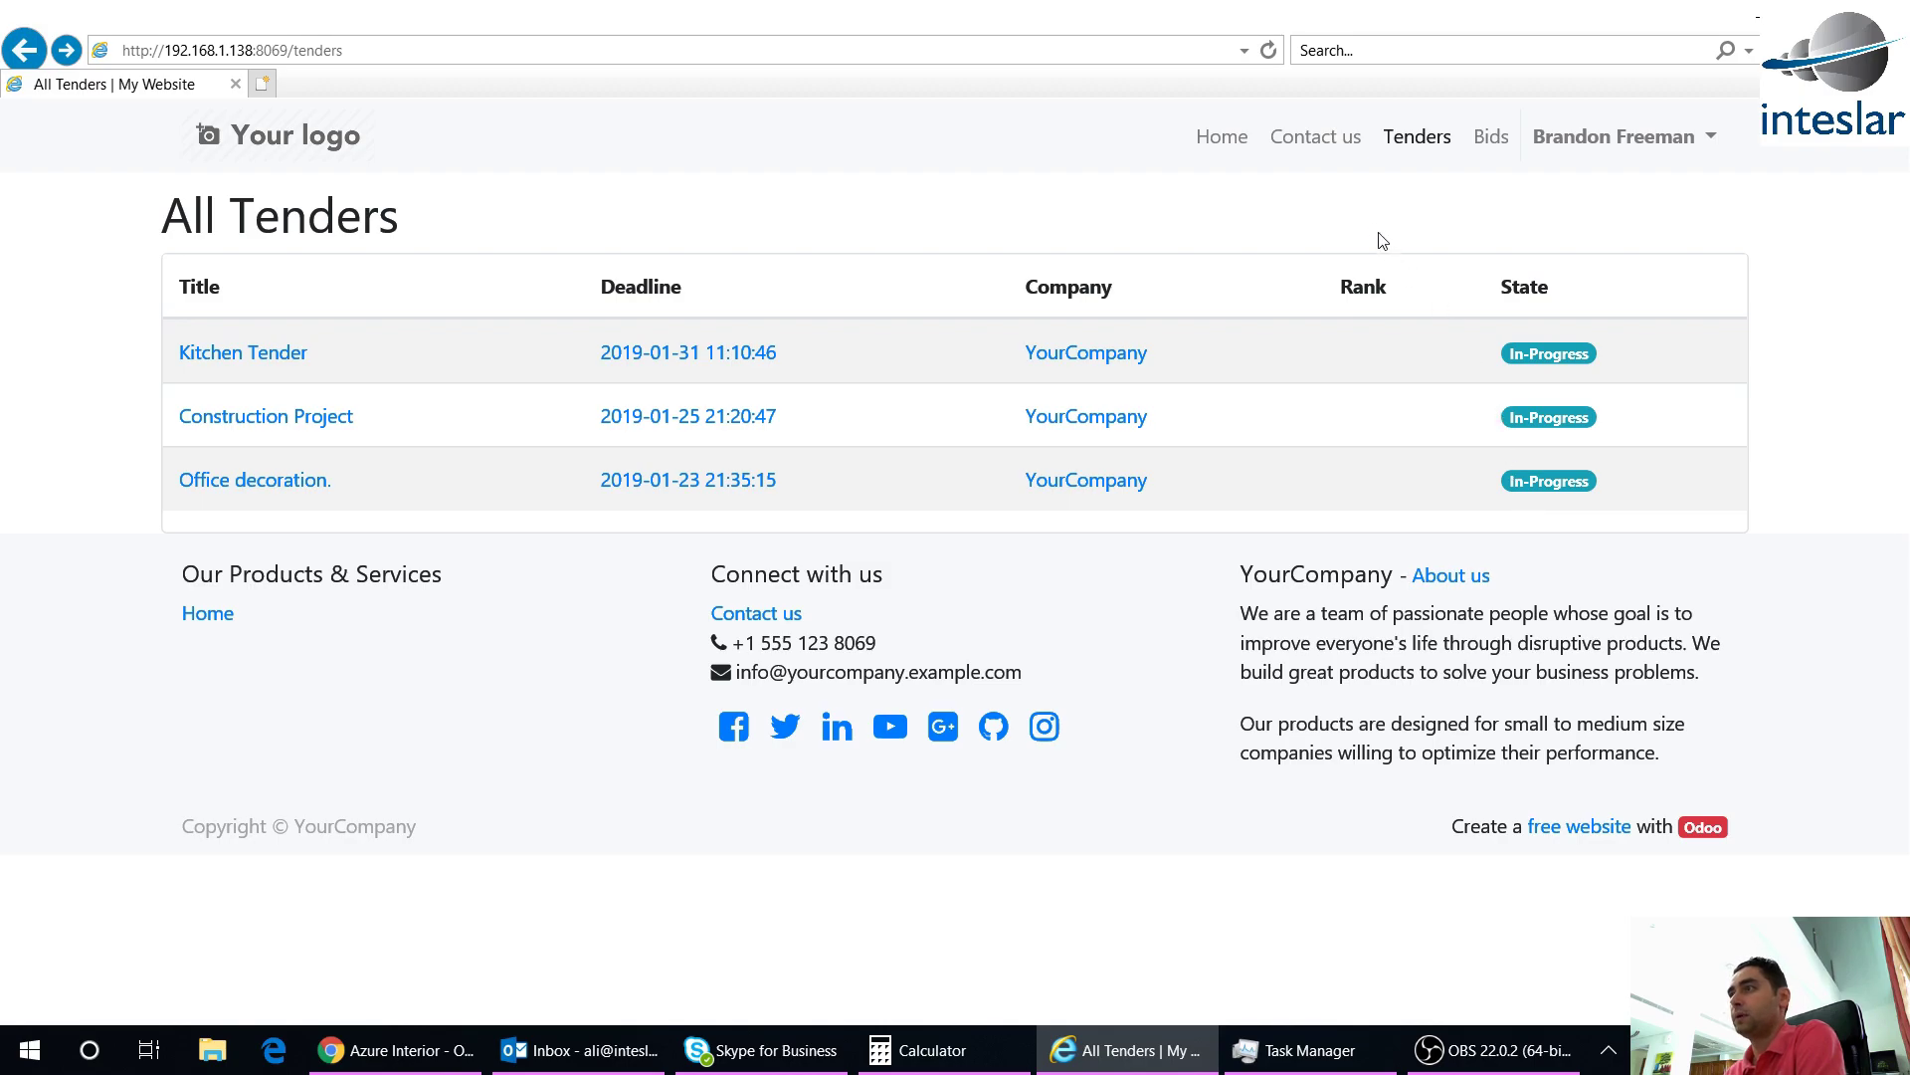
{"action": "left_click", "coordinate": [1489, 136]}
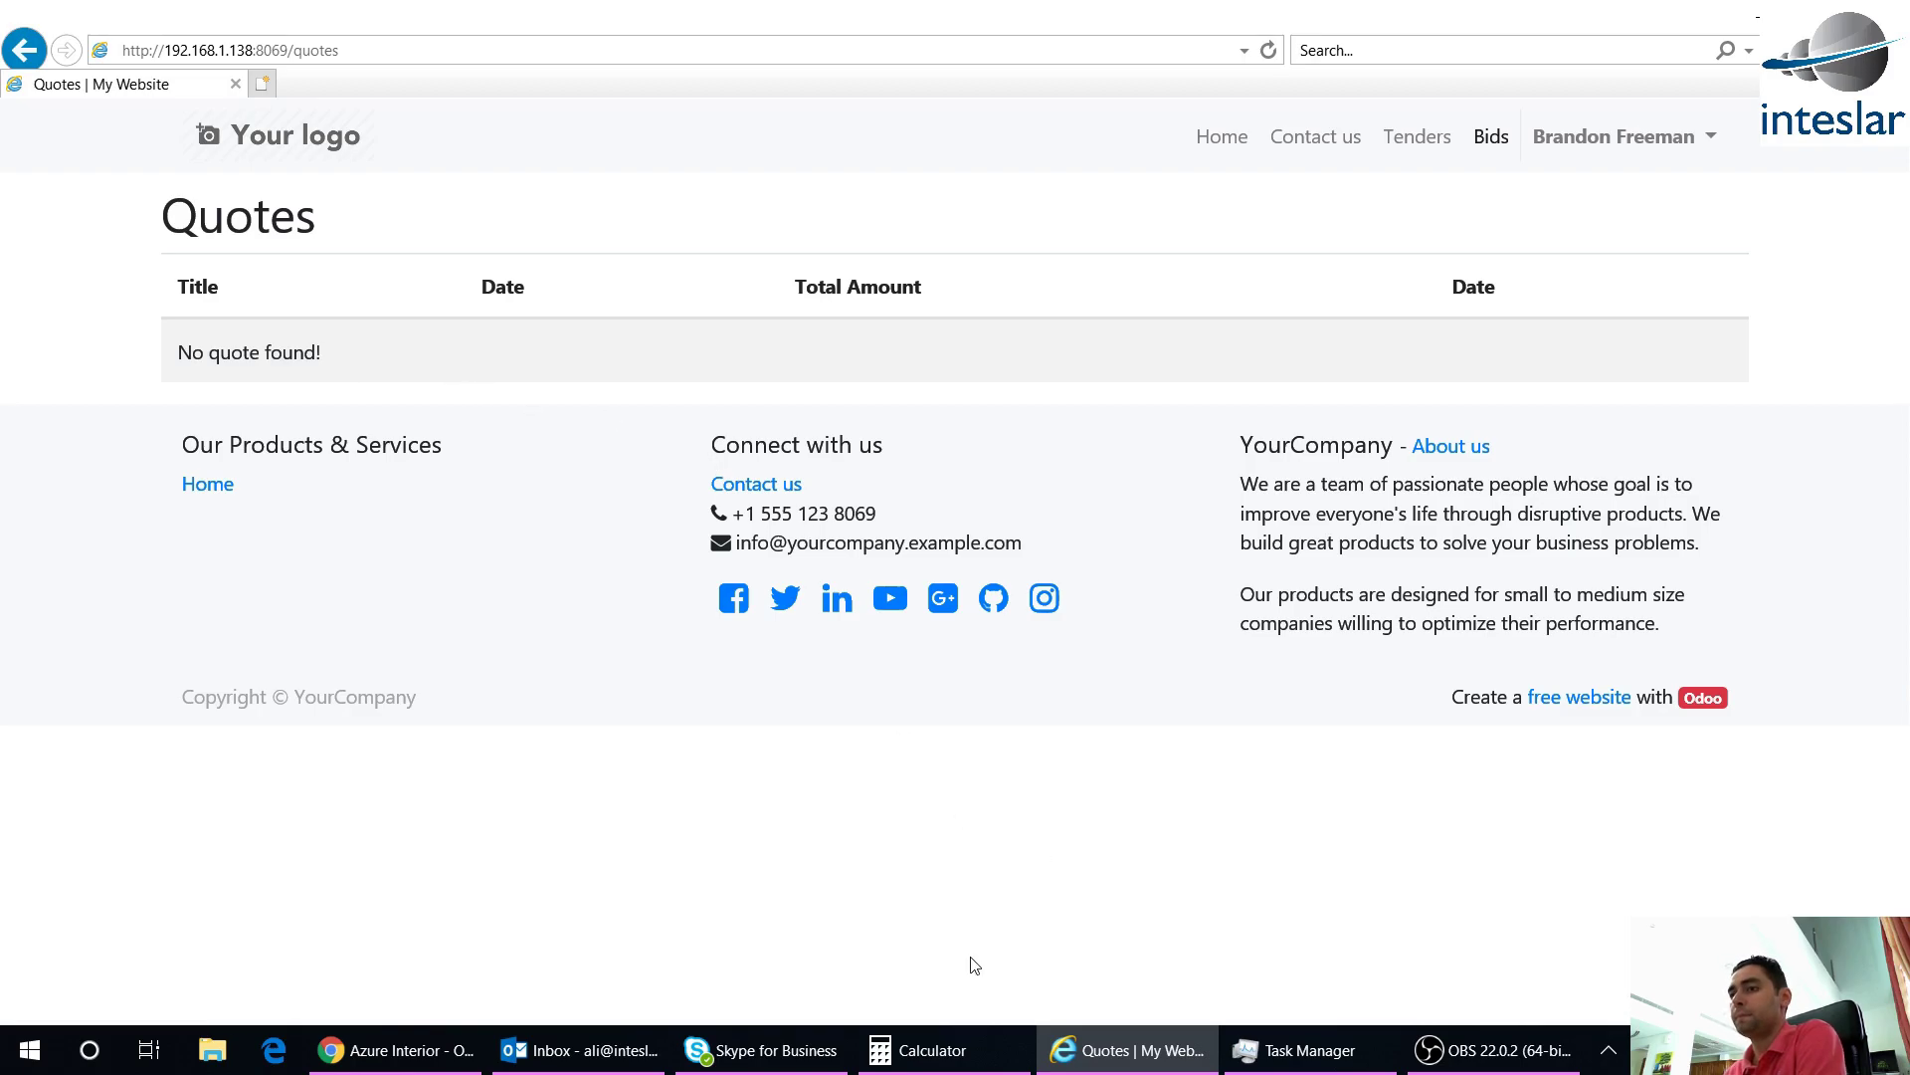
Switch to the Odoo backend in Chrome and open the "Office decoration." tender from the Tenders overview
{"action": "left_click", "coordinate": [411, 1059]}
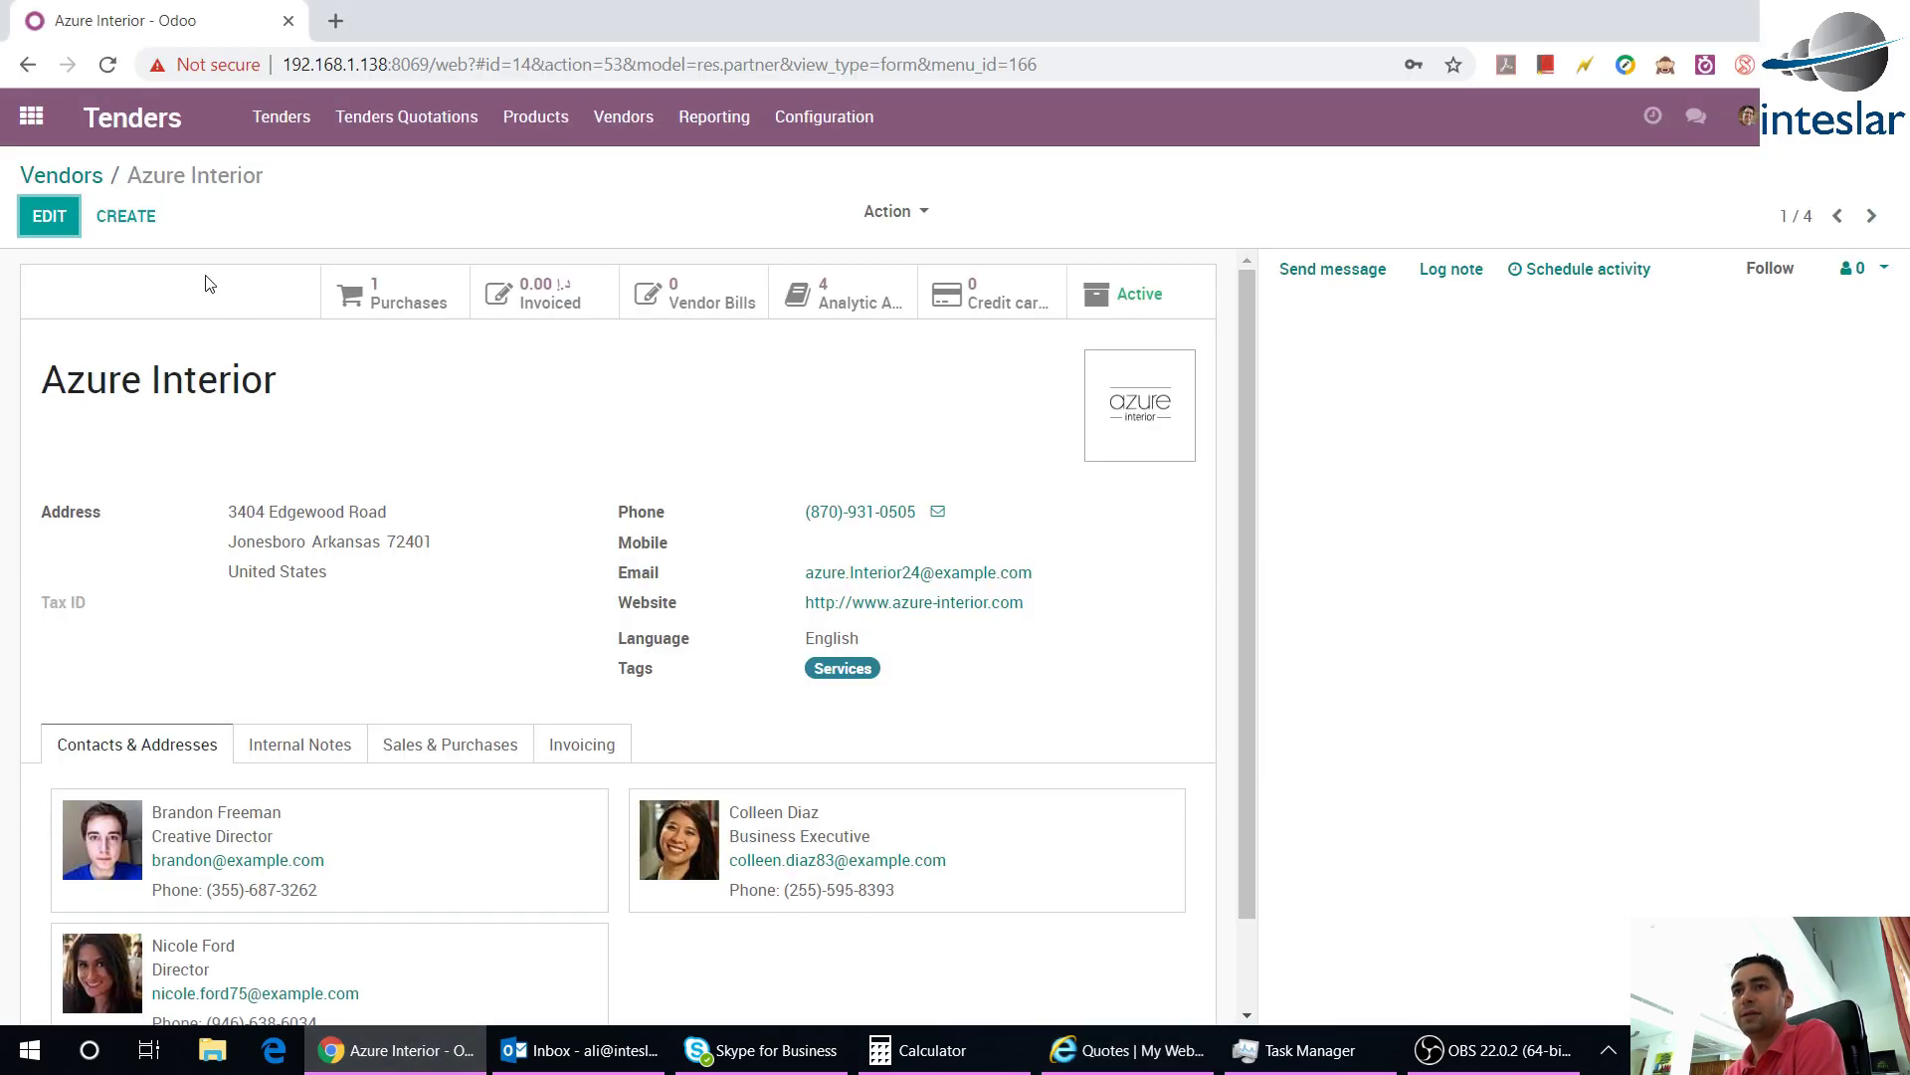
{"action": "left_click", "coordinate": [281, 118]}
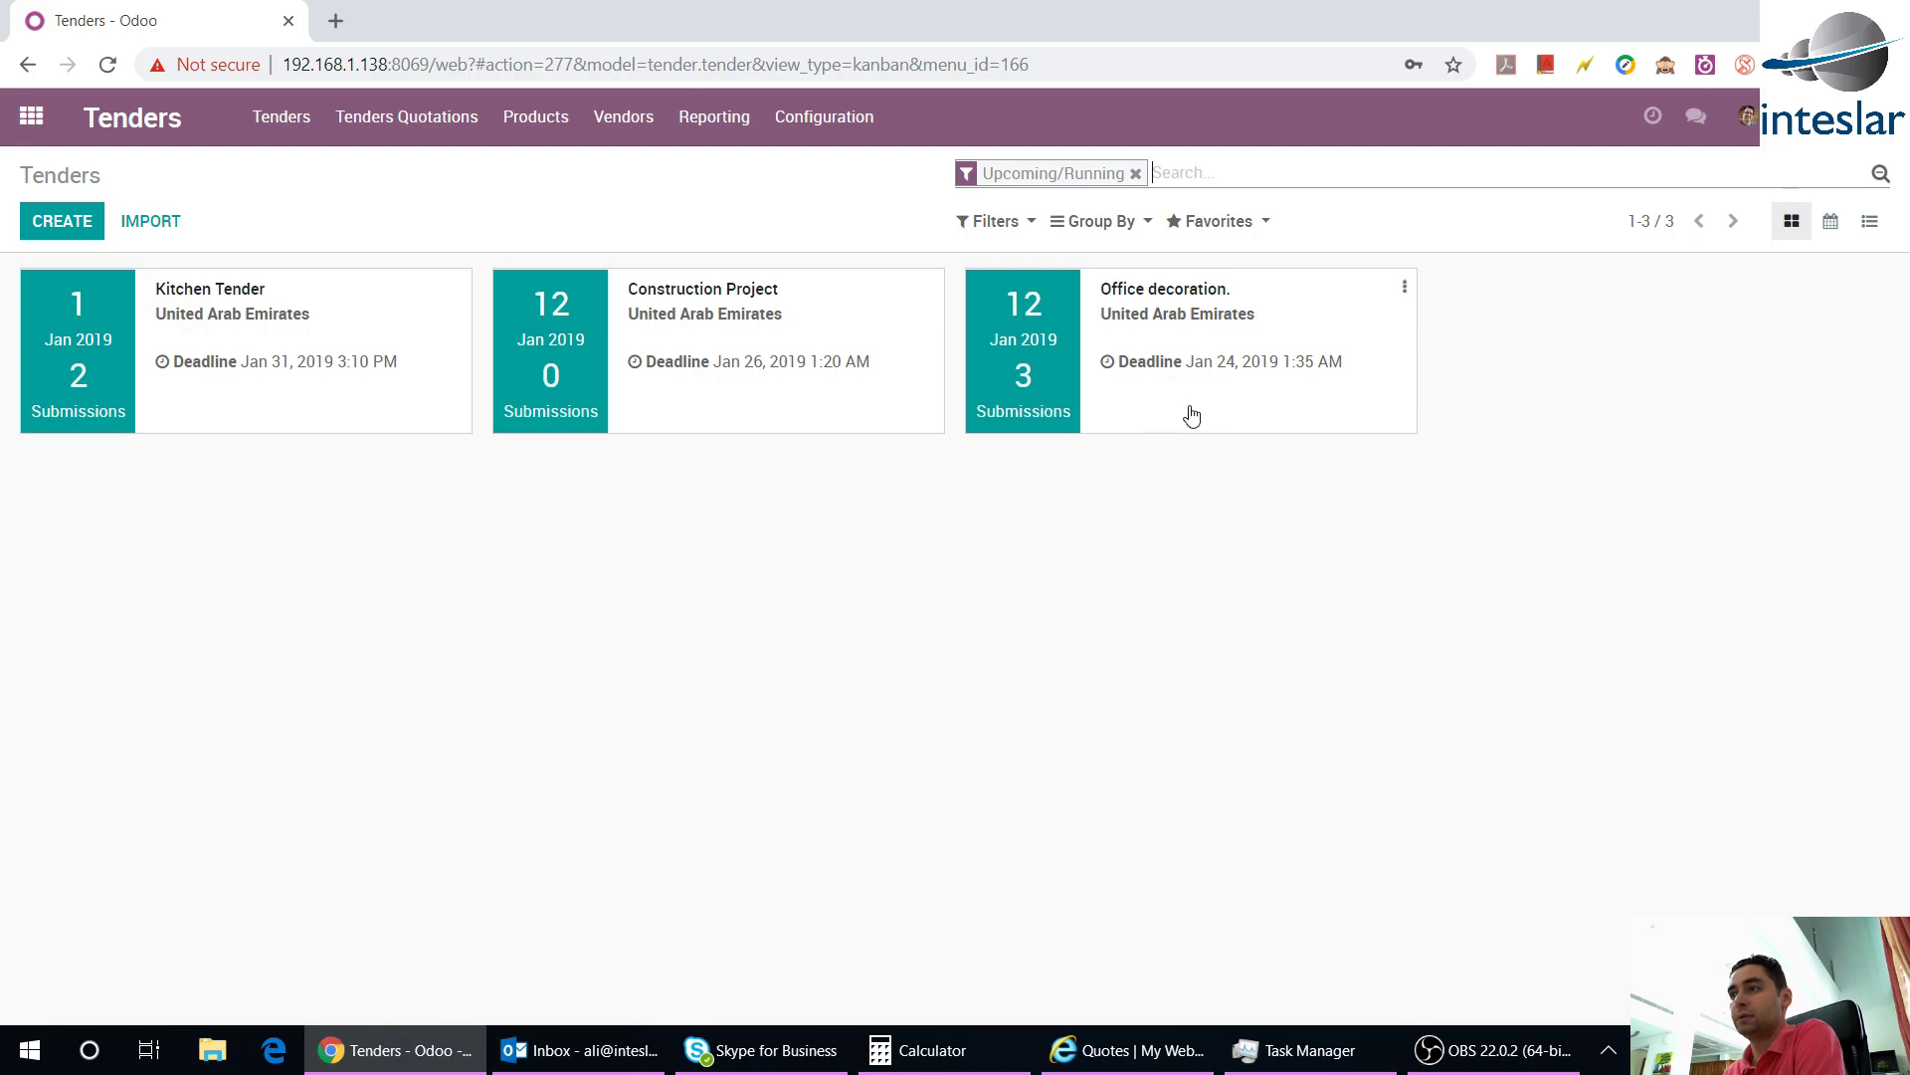
{"action": "left_click", "coordinate": [1034, 423]}
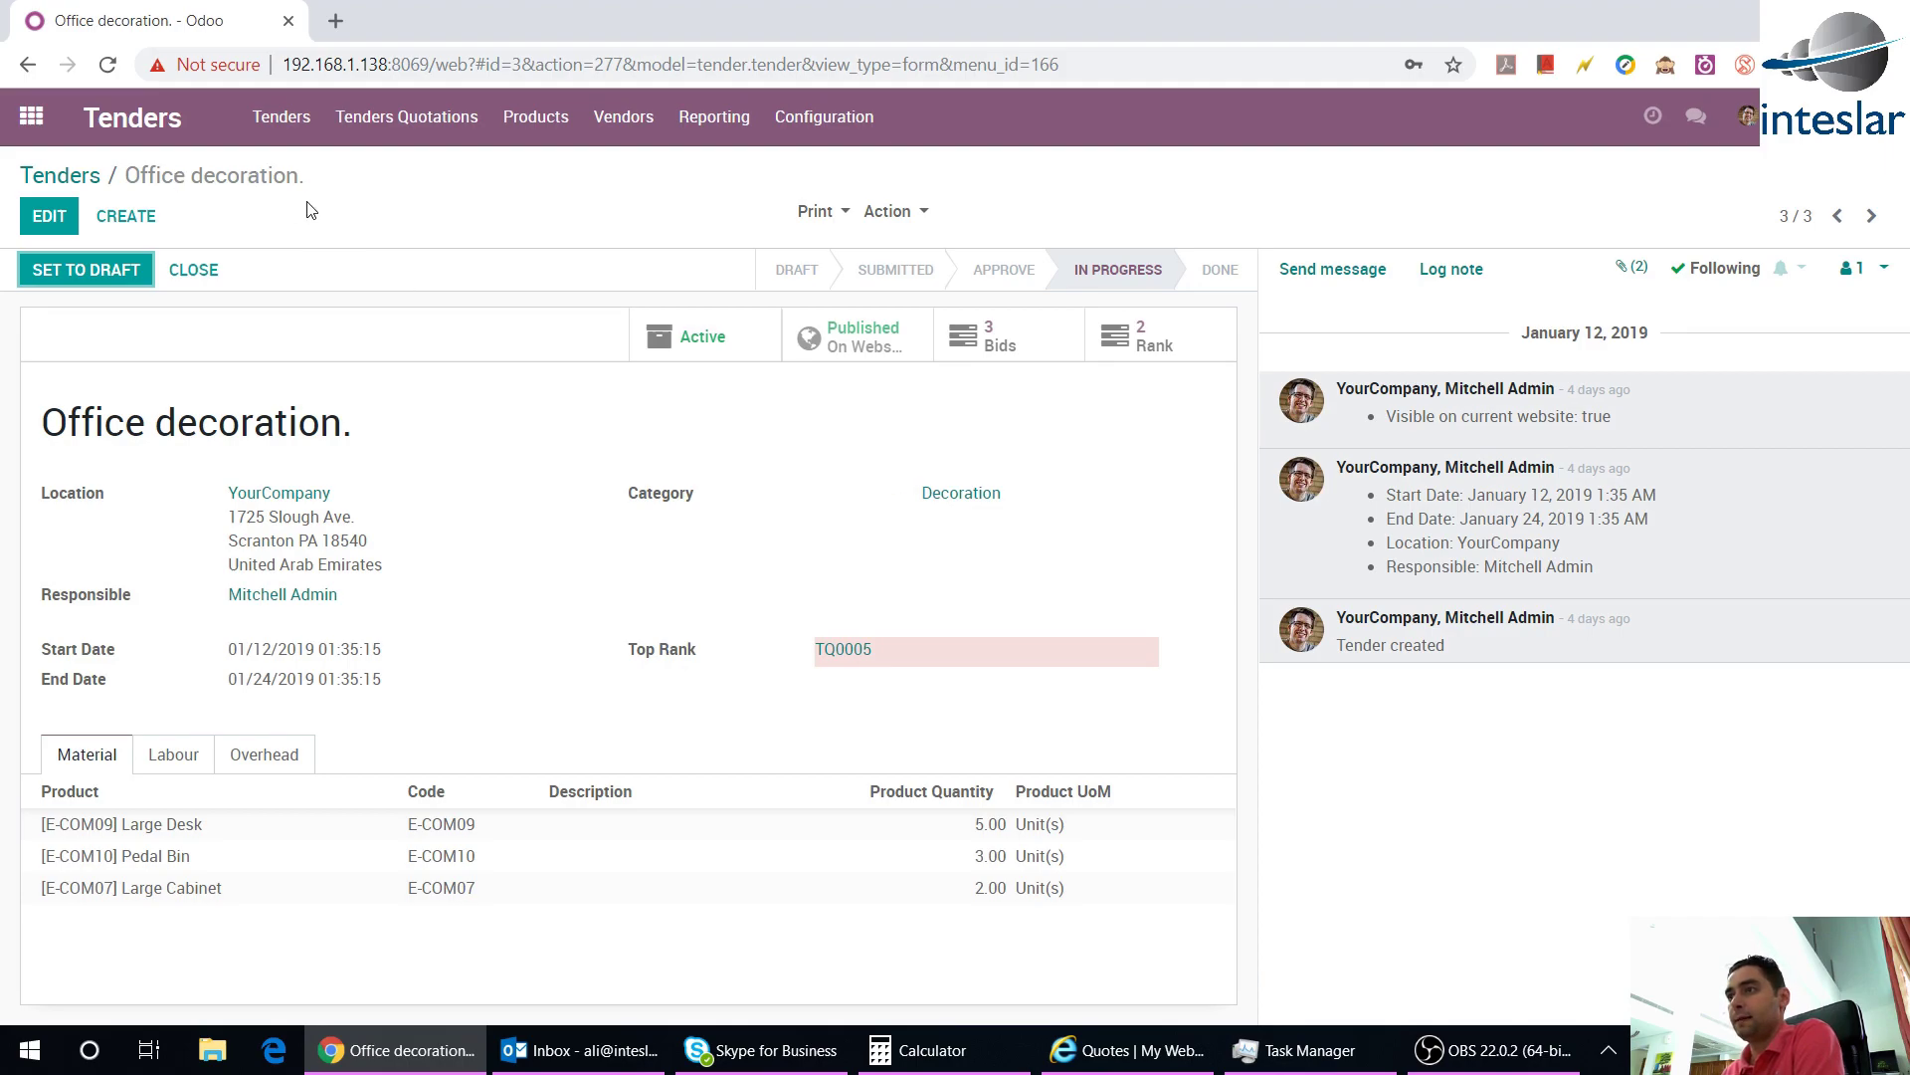
Open the tender's vendor ranking, view the rank 1 quotation TQ0005, and return to the tender
{"action": "left_click", "coordinate": [1013, 358]}
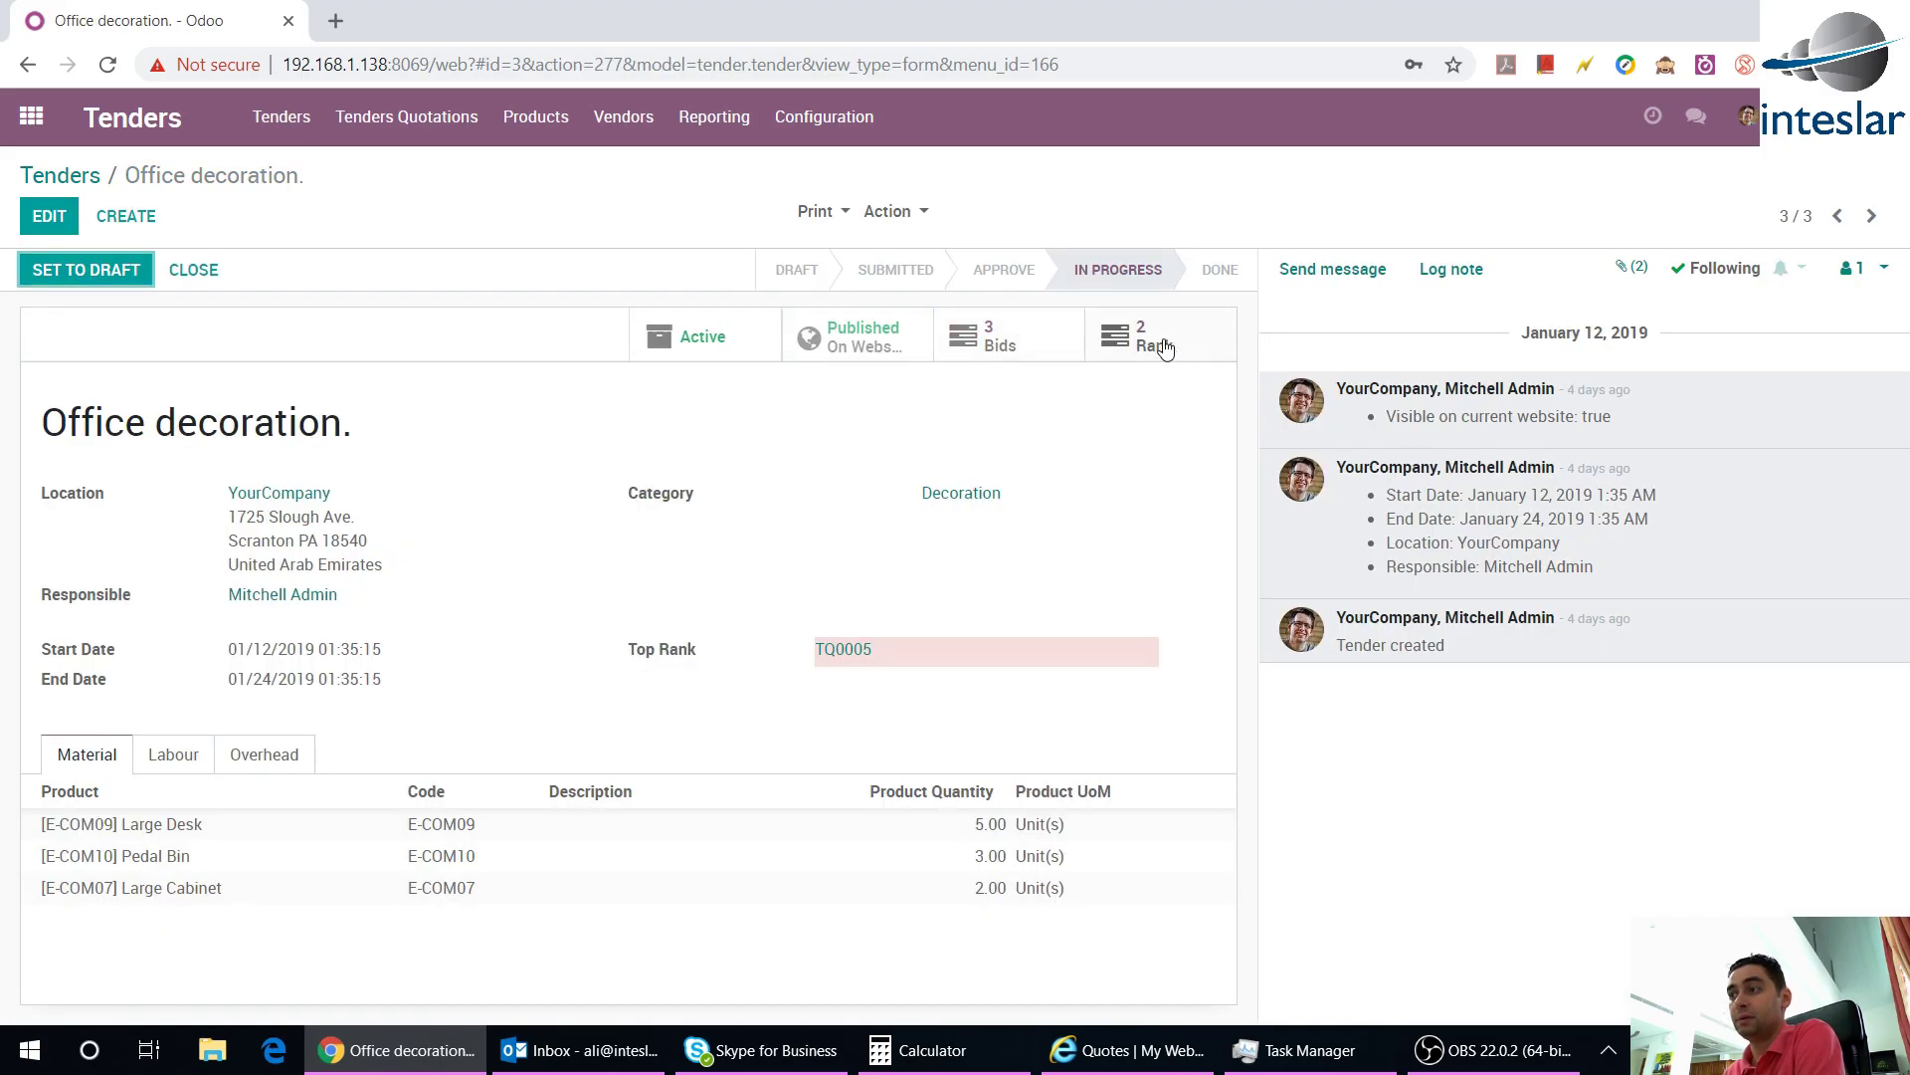
{"action": "left_click", "coordinate": [1153, 352]}
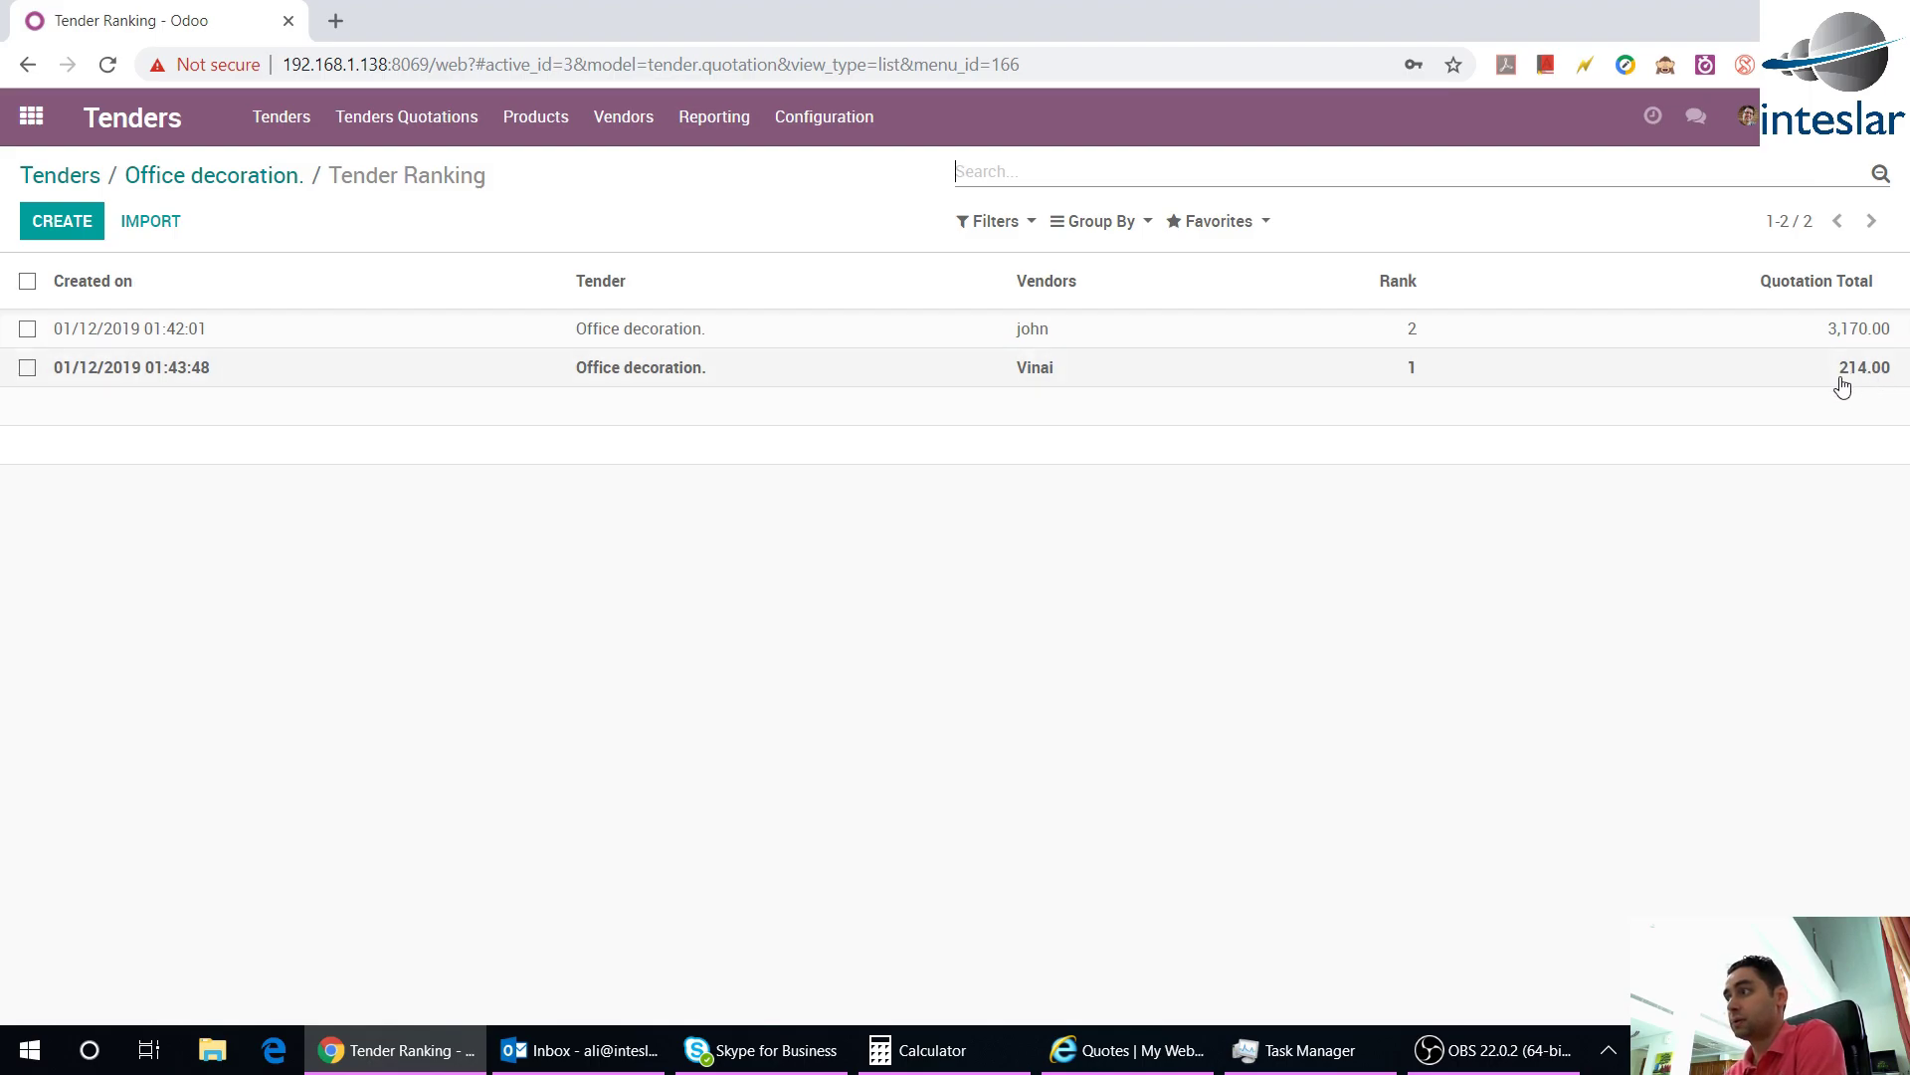
{"action": "left_click", "coordinate": [1026, 384]}
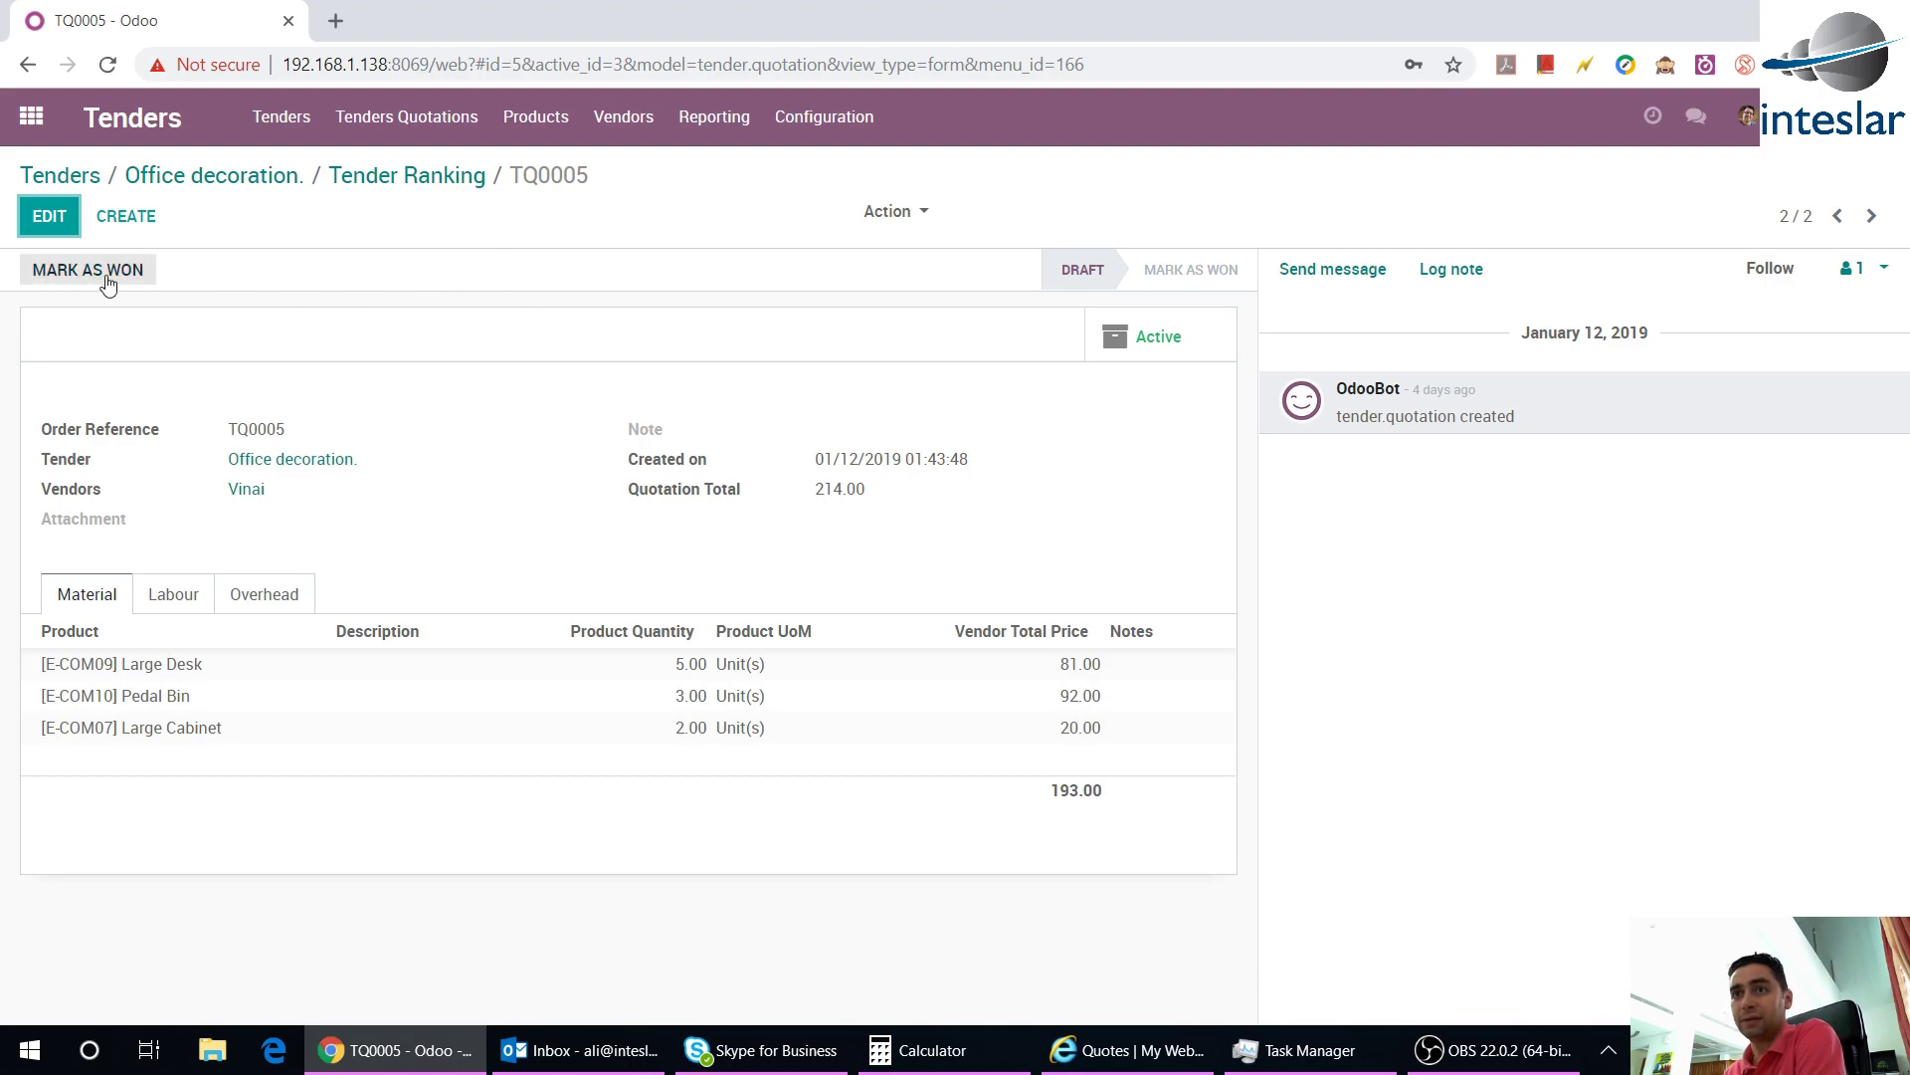
{"action": "left_click", "coordinate": [397, 182]}
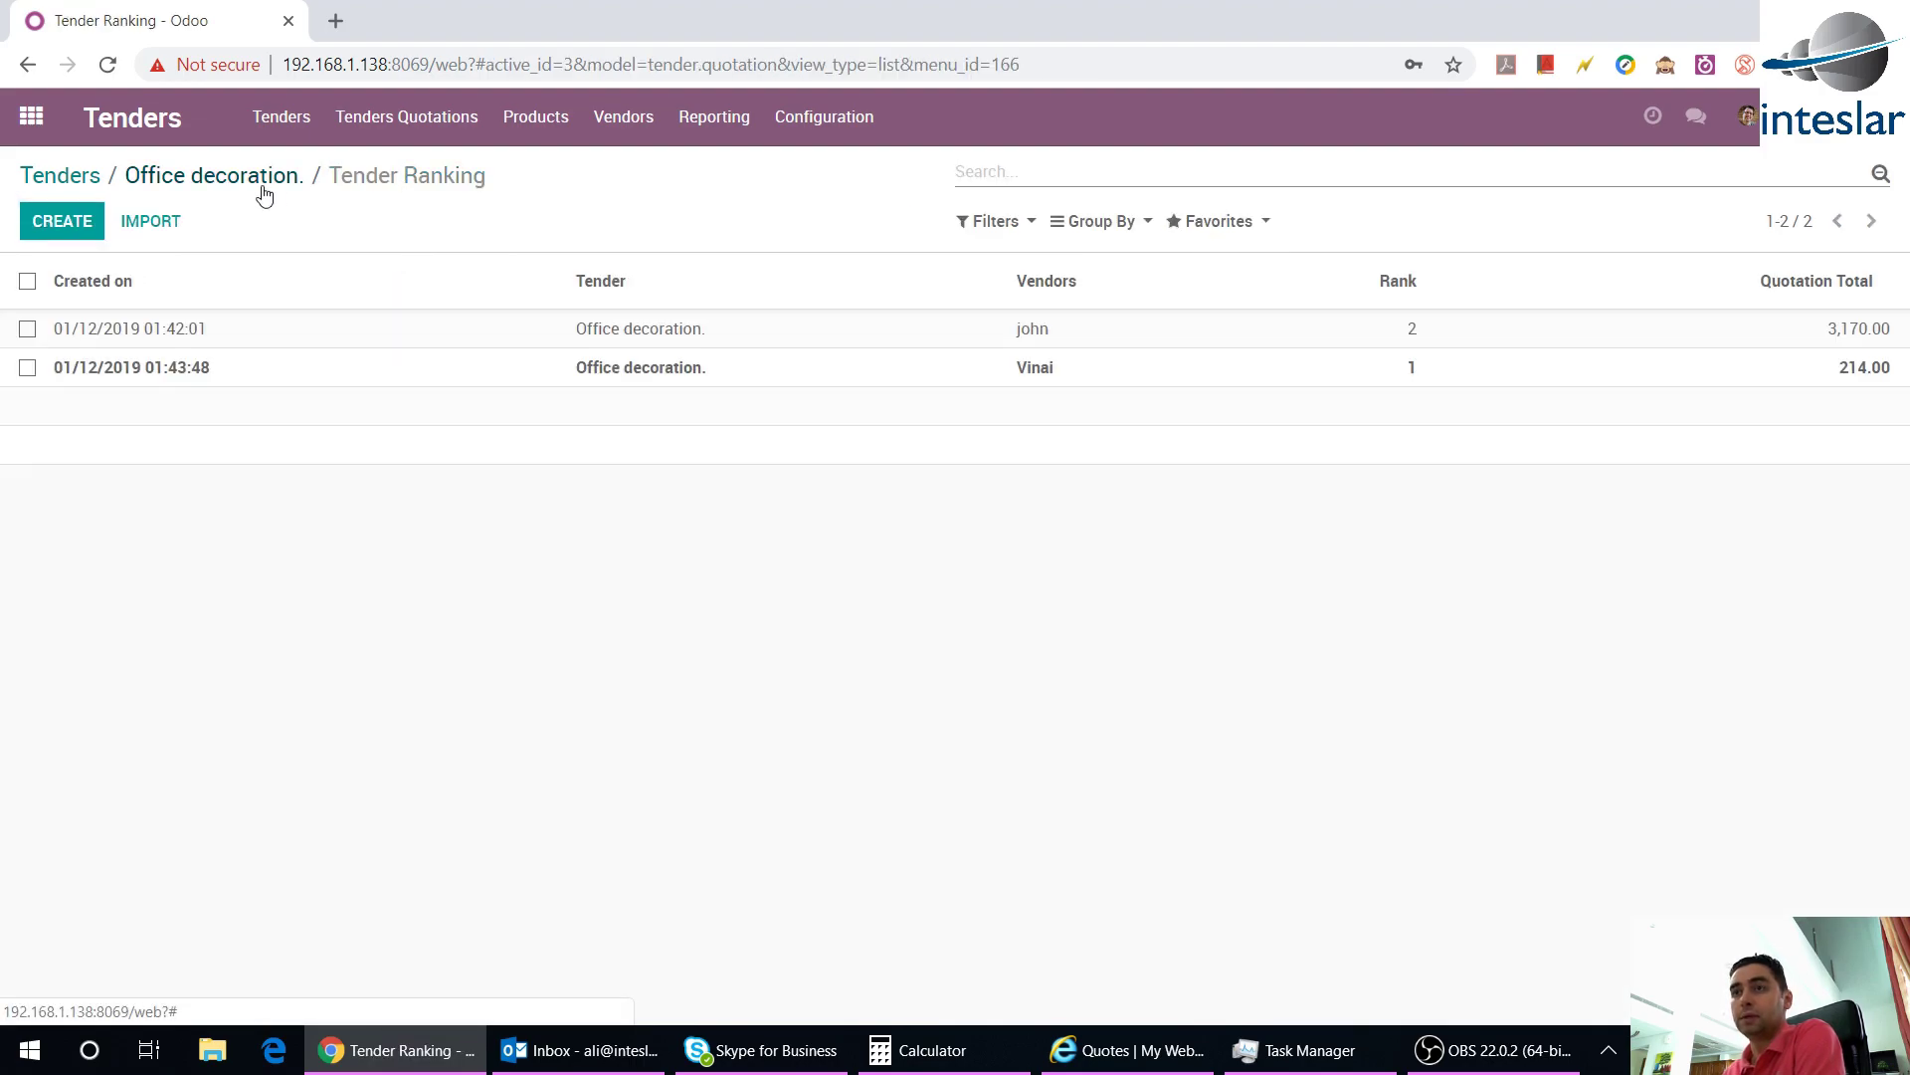
{"action": "key", "text": "alt+Left"}
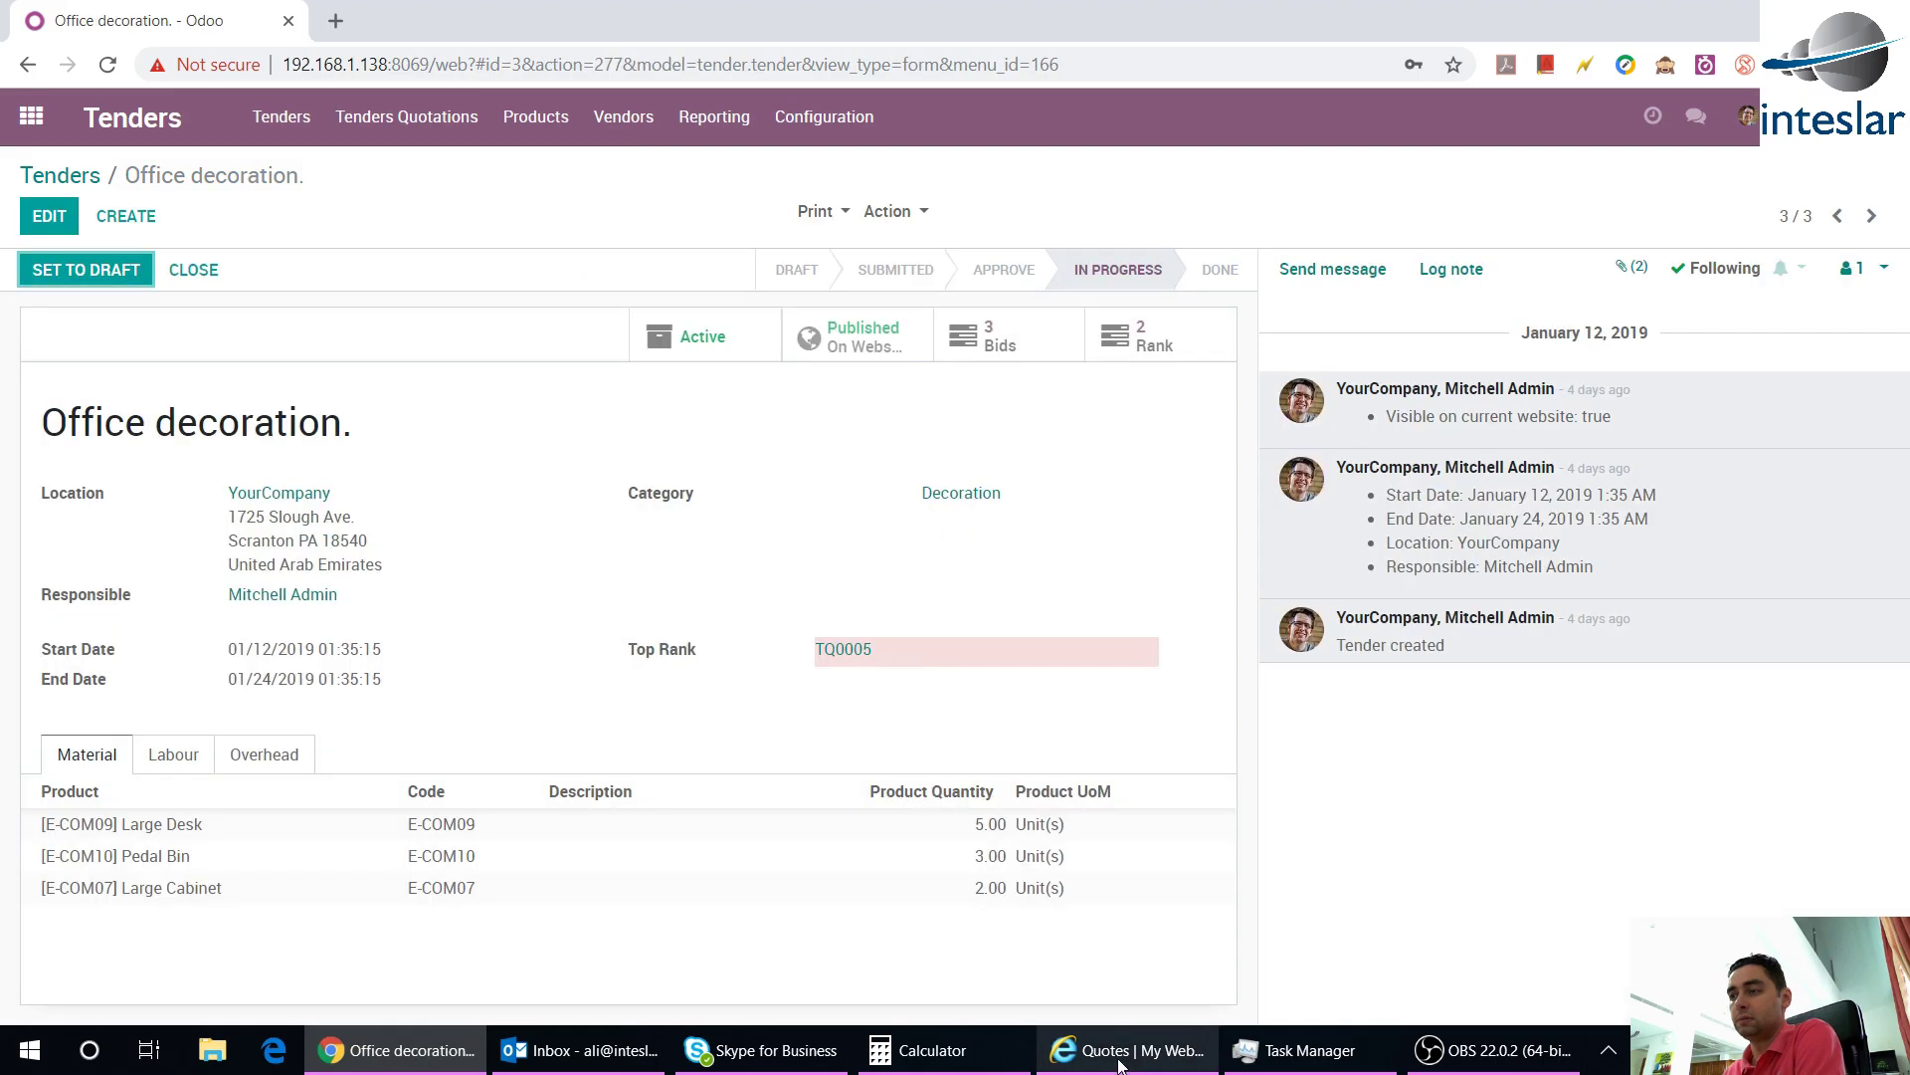
Switch to the vendor portal in Internet Explorer, open the "Office decoration." tender and review its material, labour and overhead lines
{"action": "key", "text": "alt+Tab"}
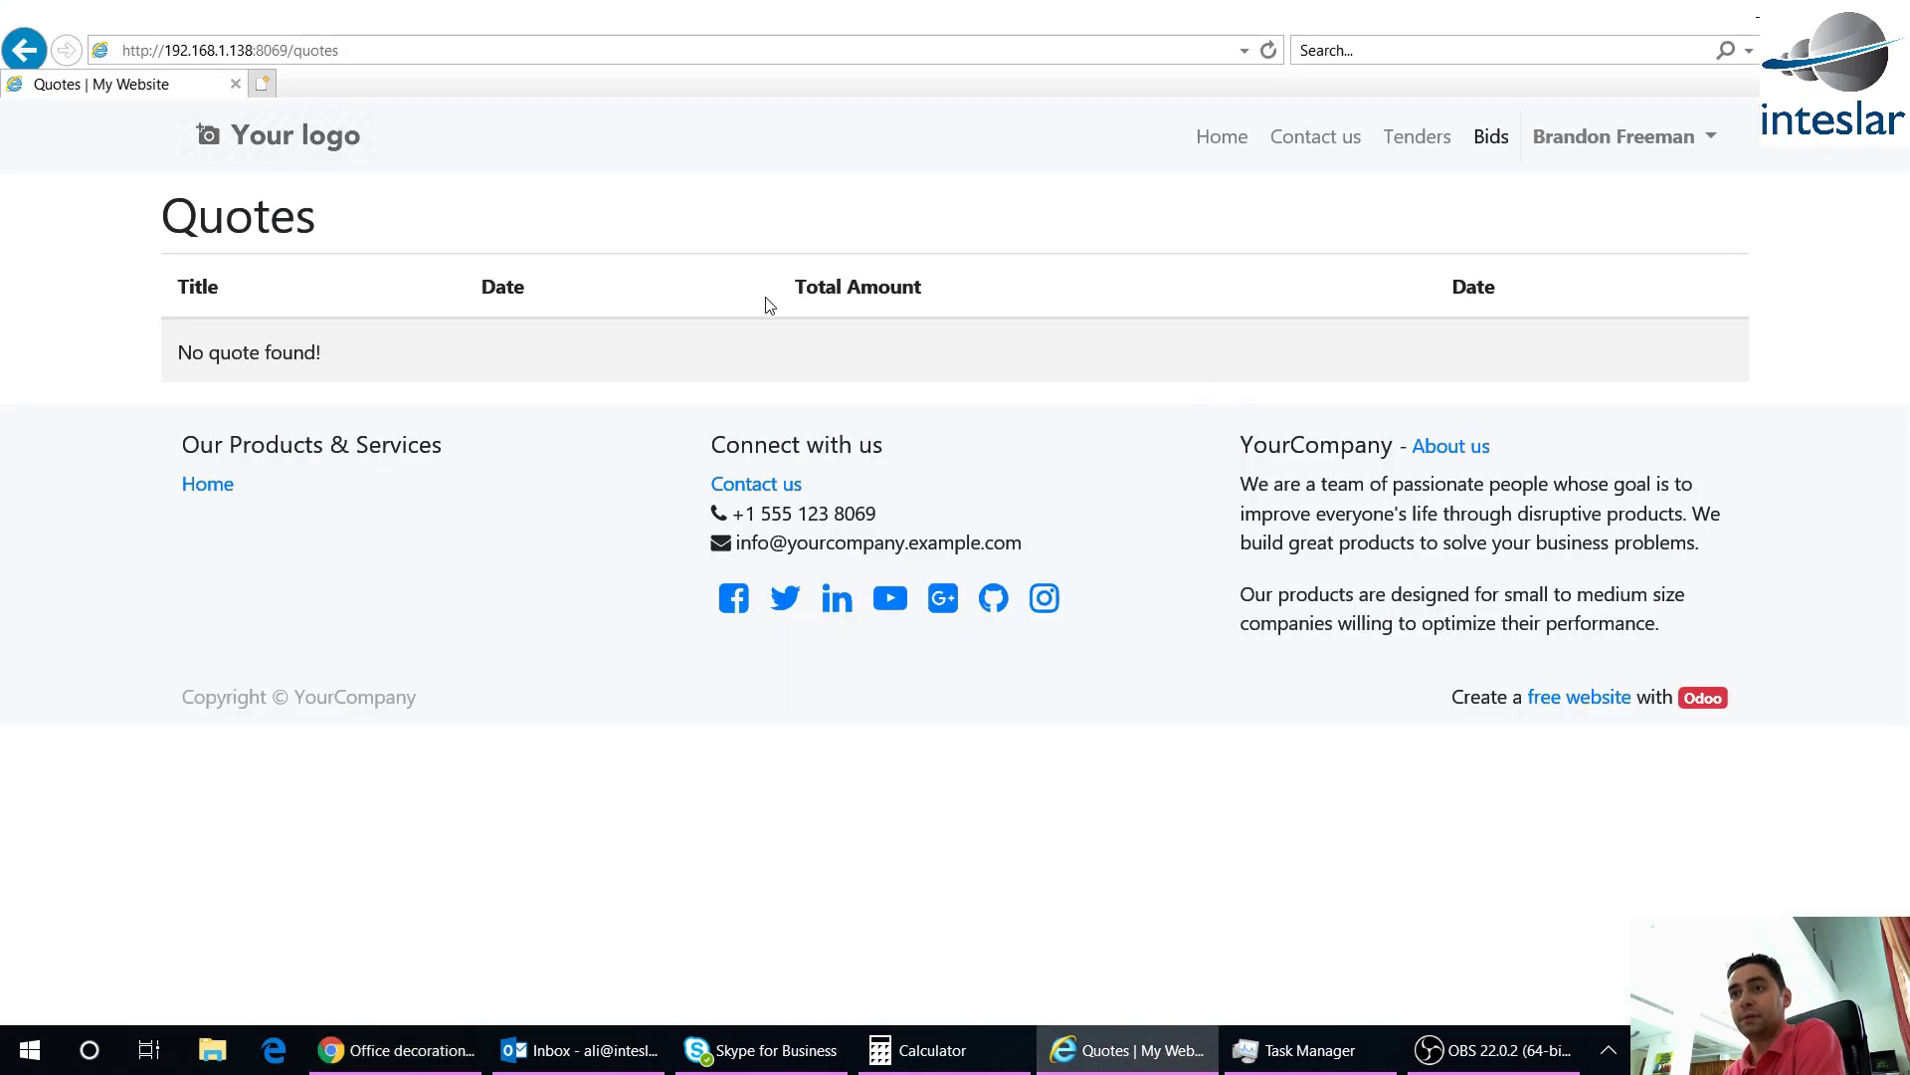
{"action": "left_click", "coordinate": [1417, 136]}
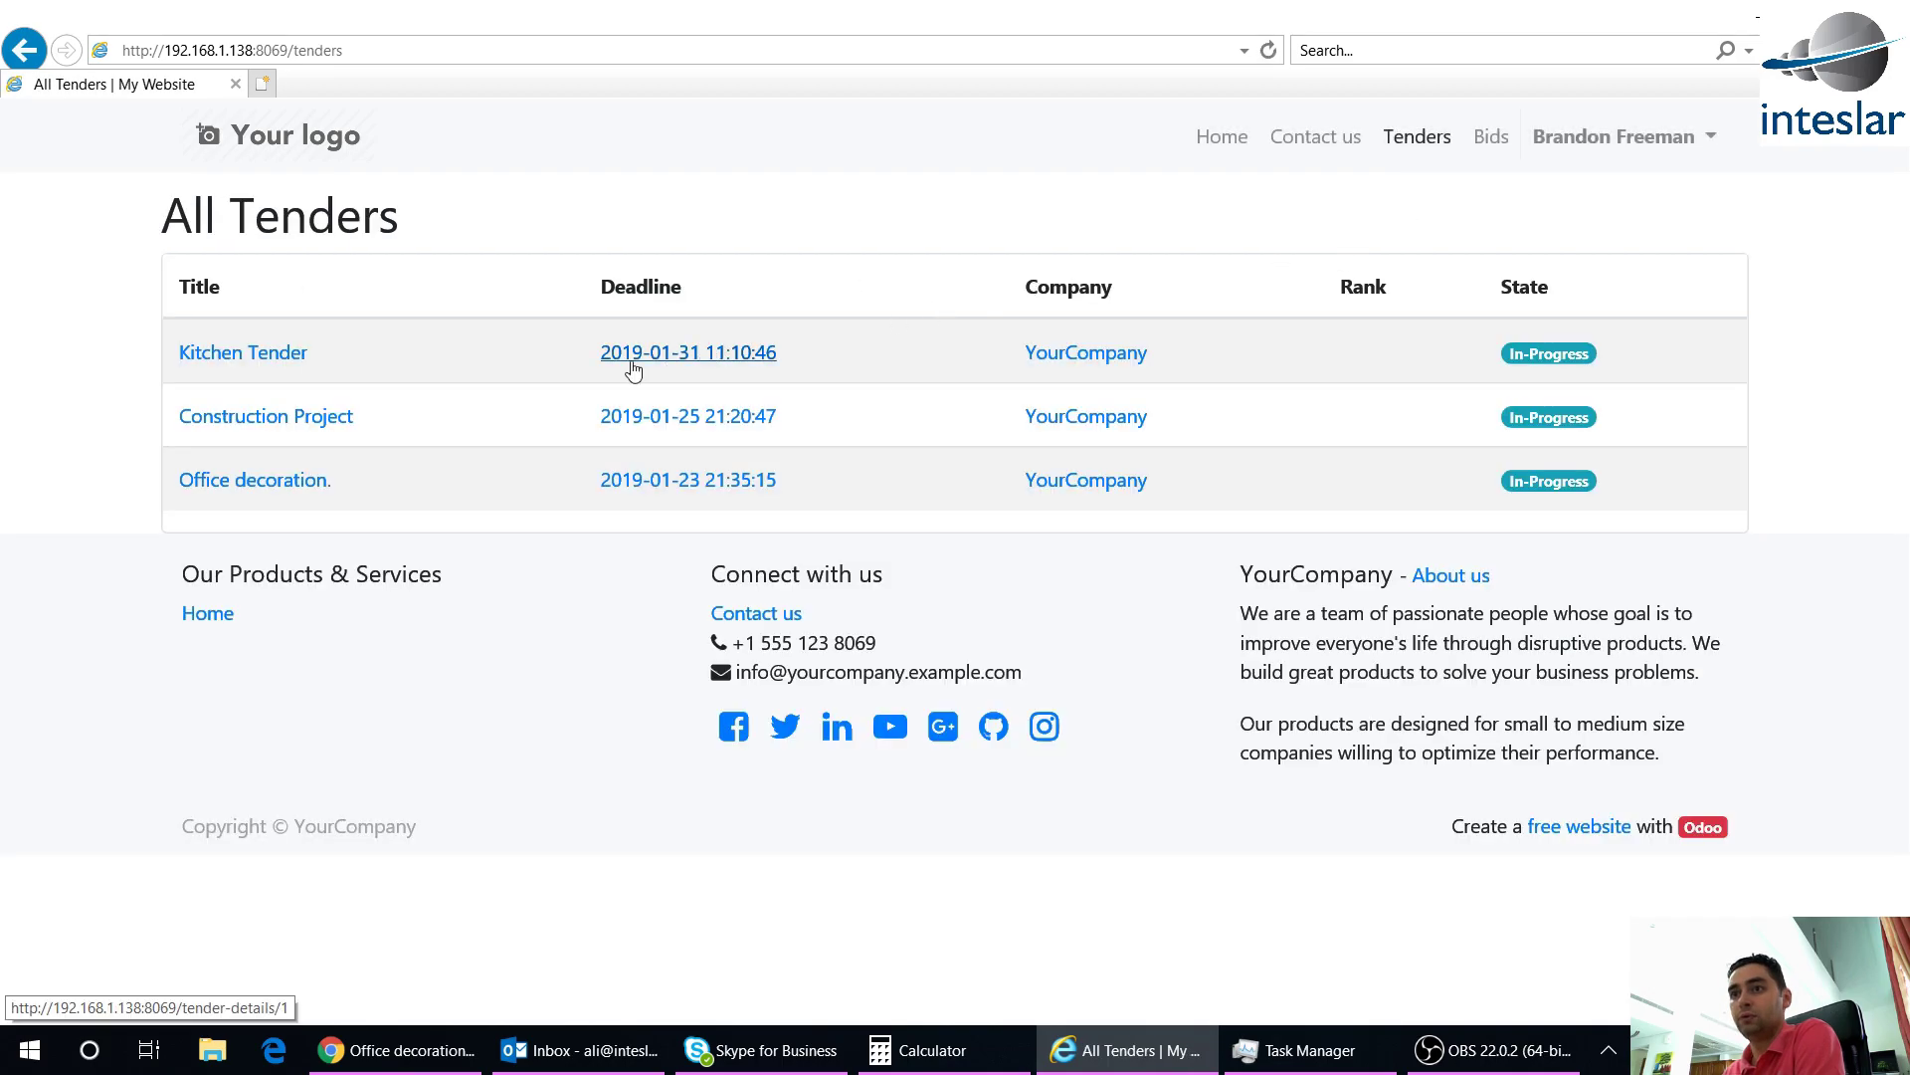
{"action": "left_click", "coordinate": [419, 509]}
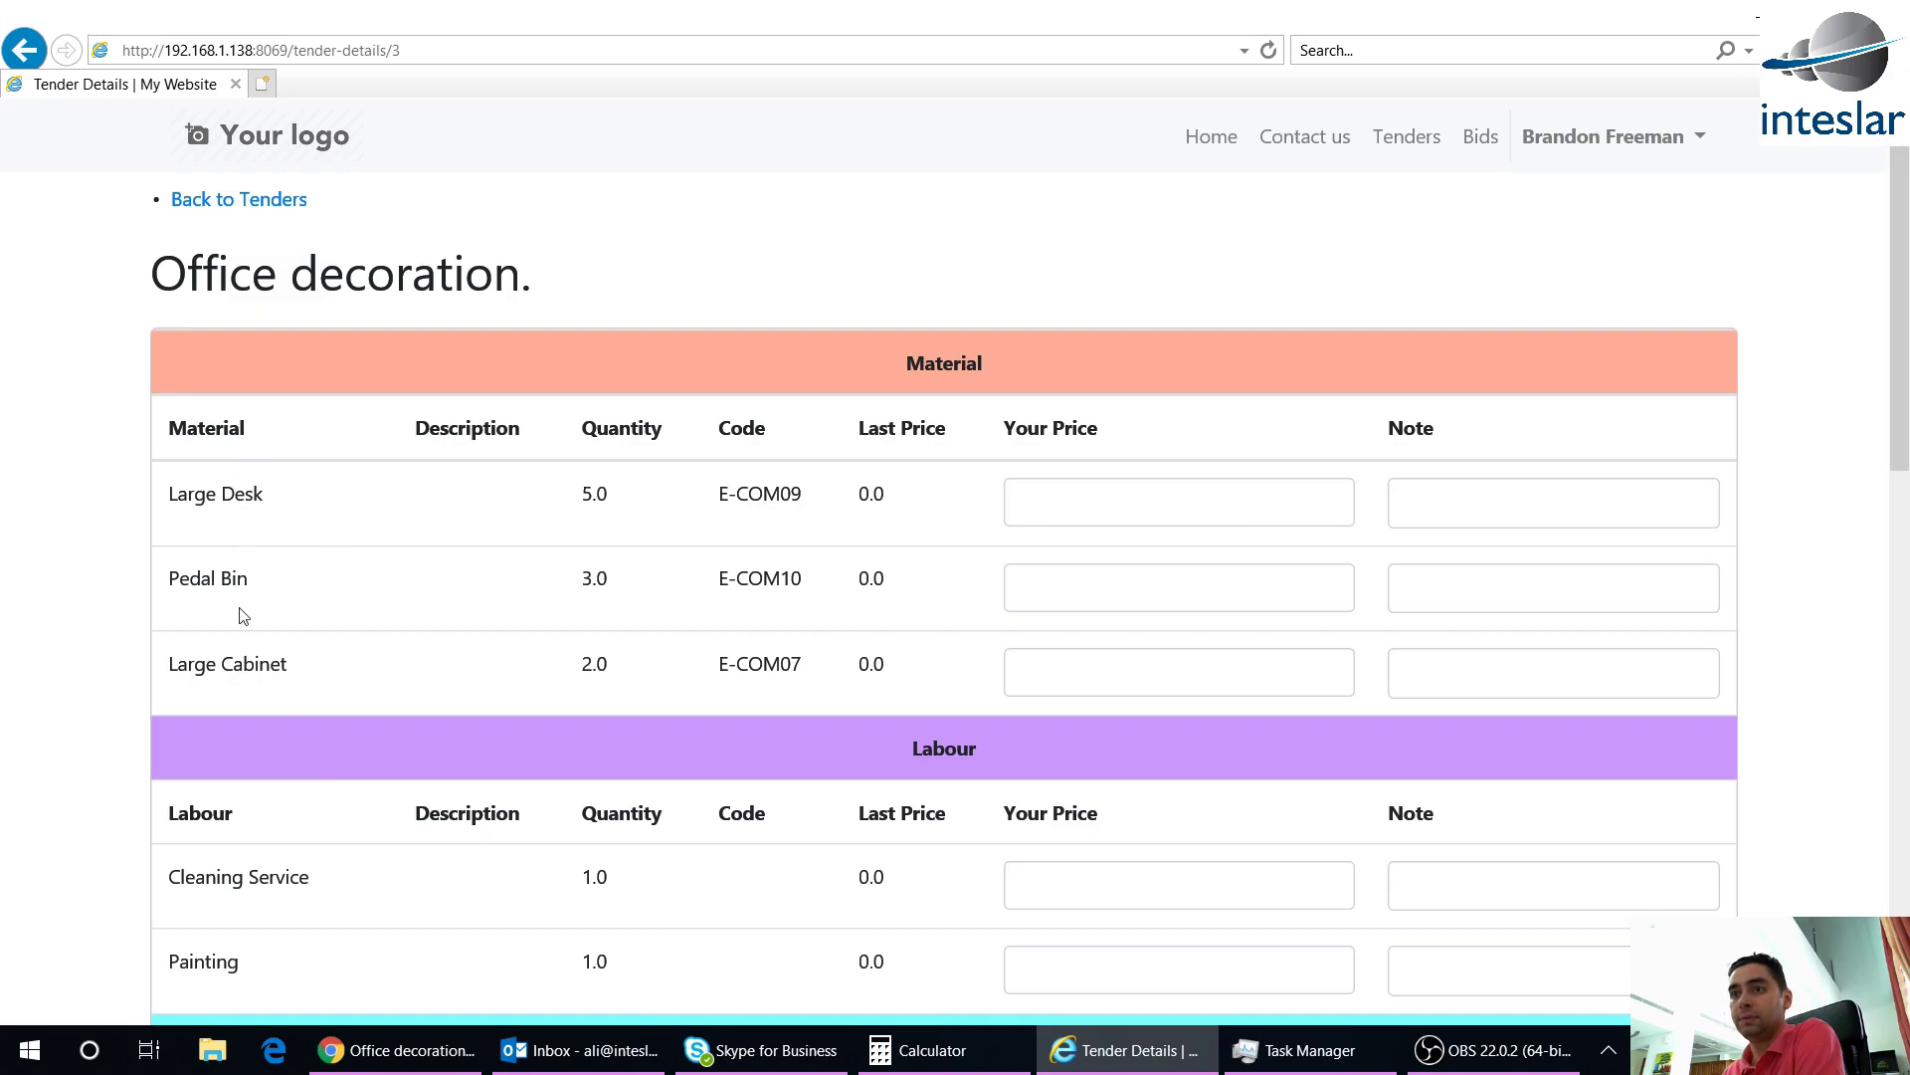
{"action": "scroll", "coordinate": [246, 613], "scroll_direction": "down", "scroll_amount": 3}
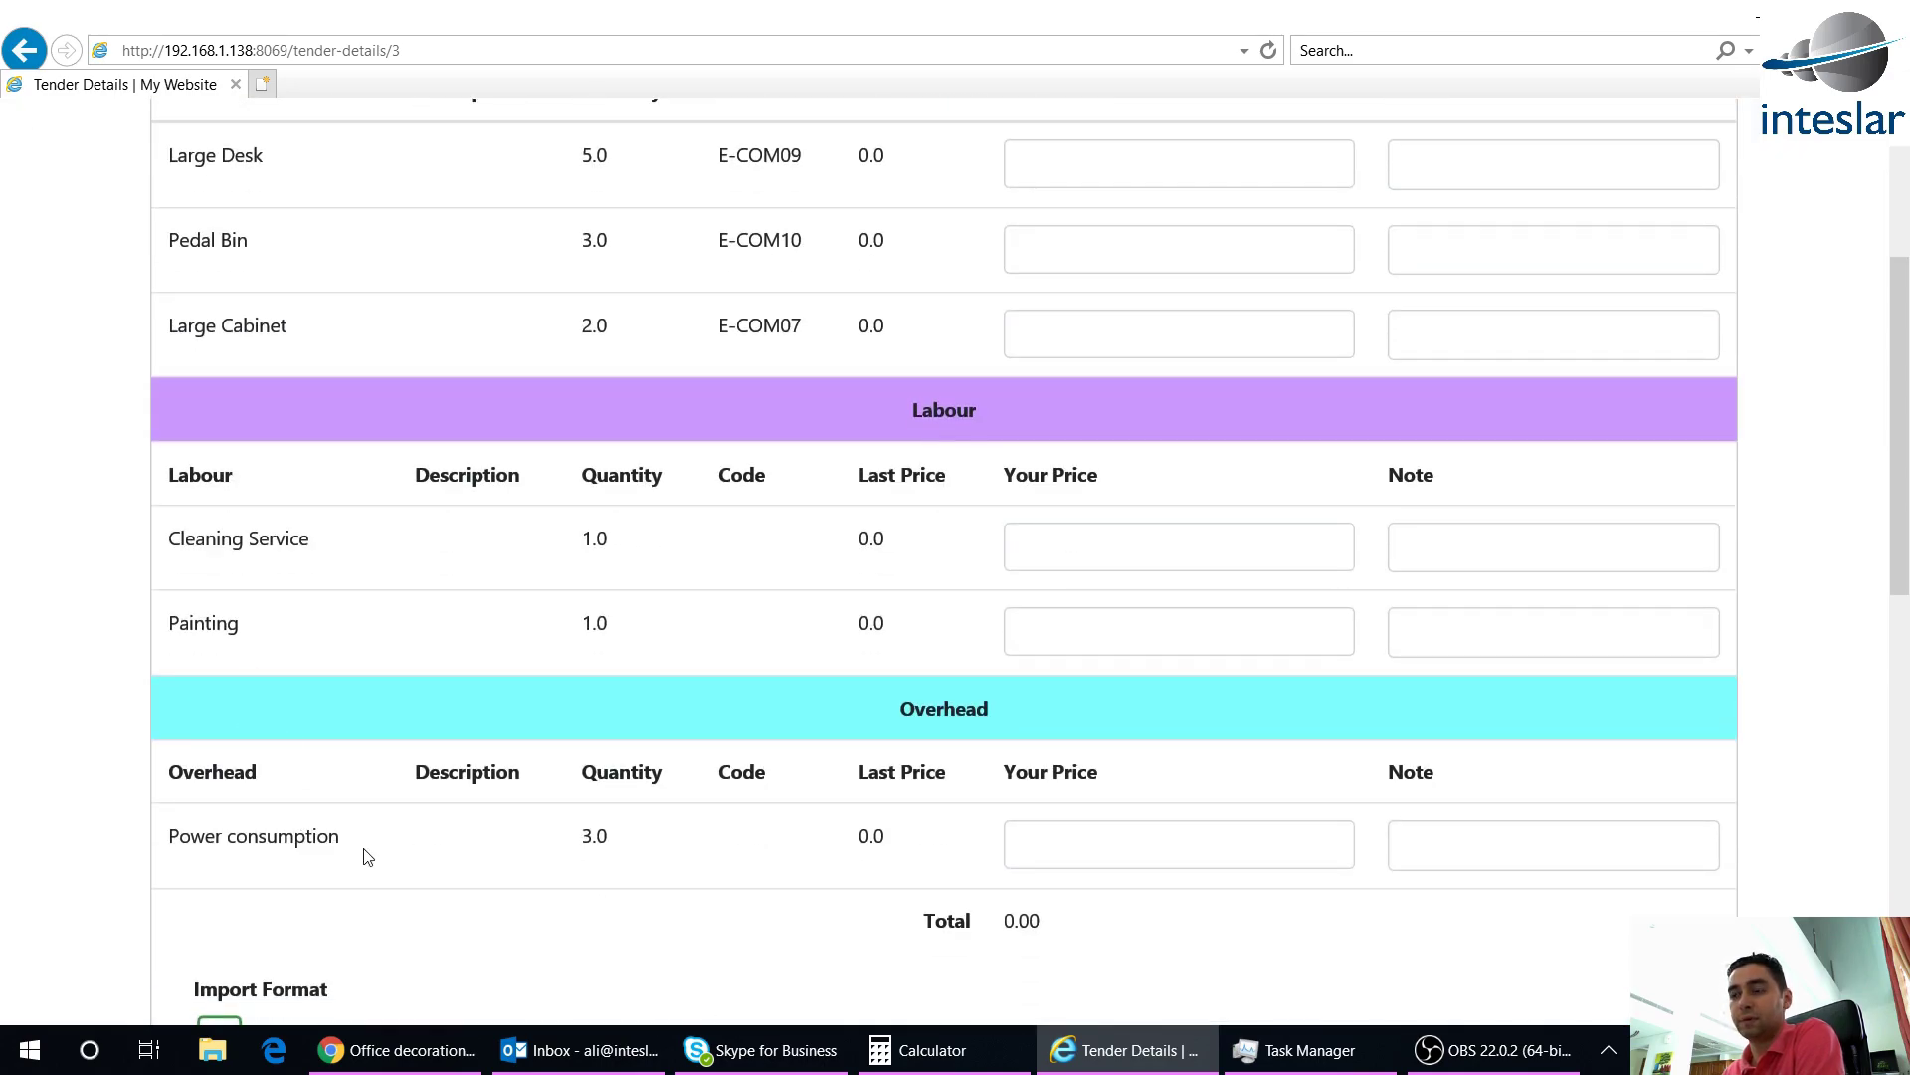
{"action": "scroll", "coordinate": [843, 816], "scroll_direction": "up", "scroll_amount": 1}
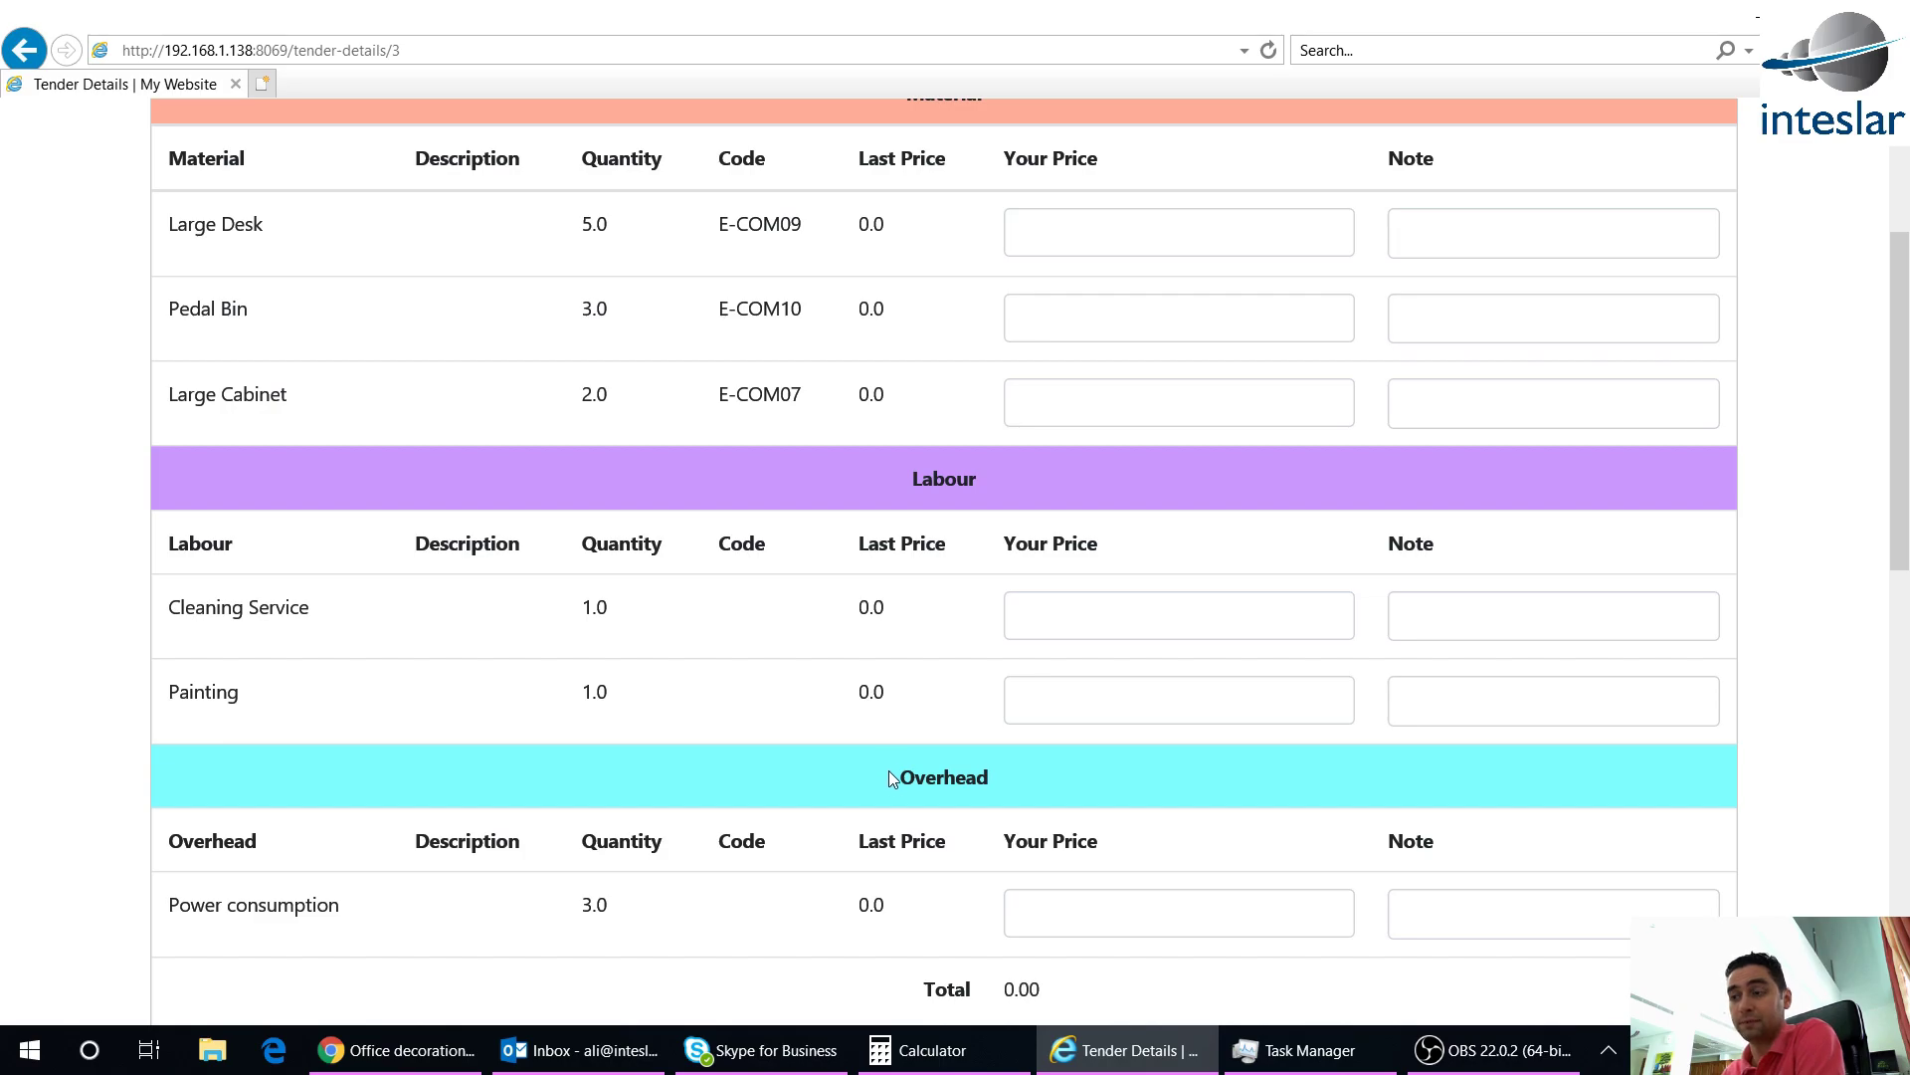
{"action": "scroll", "coordinate": [889, 791], "scroll_direction": "down", "scroll_amount": 2}
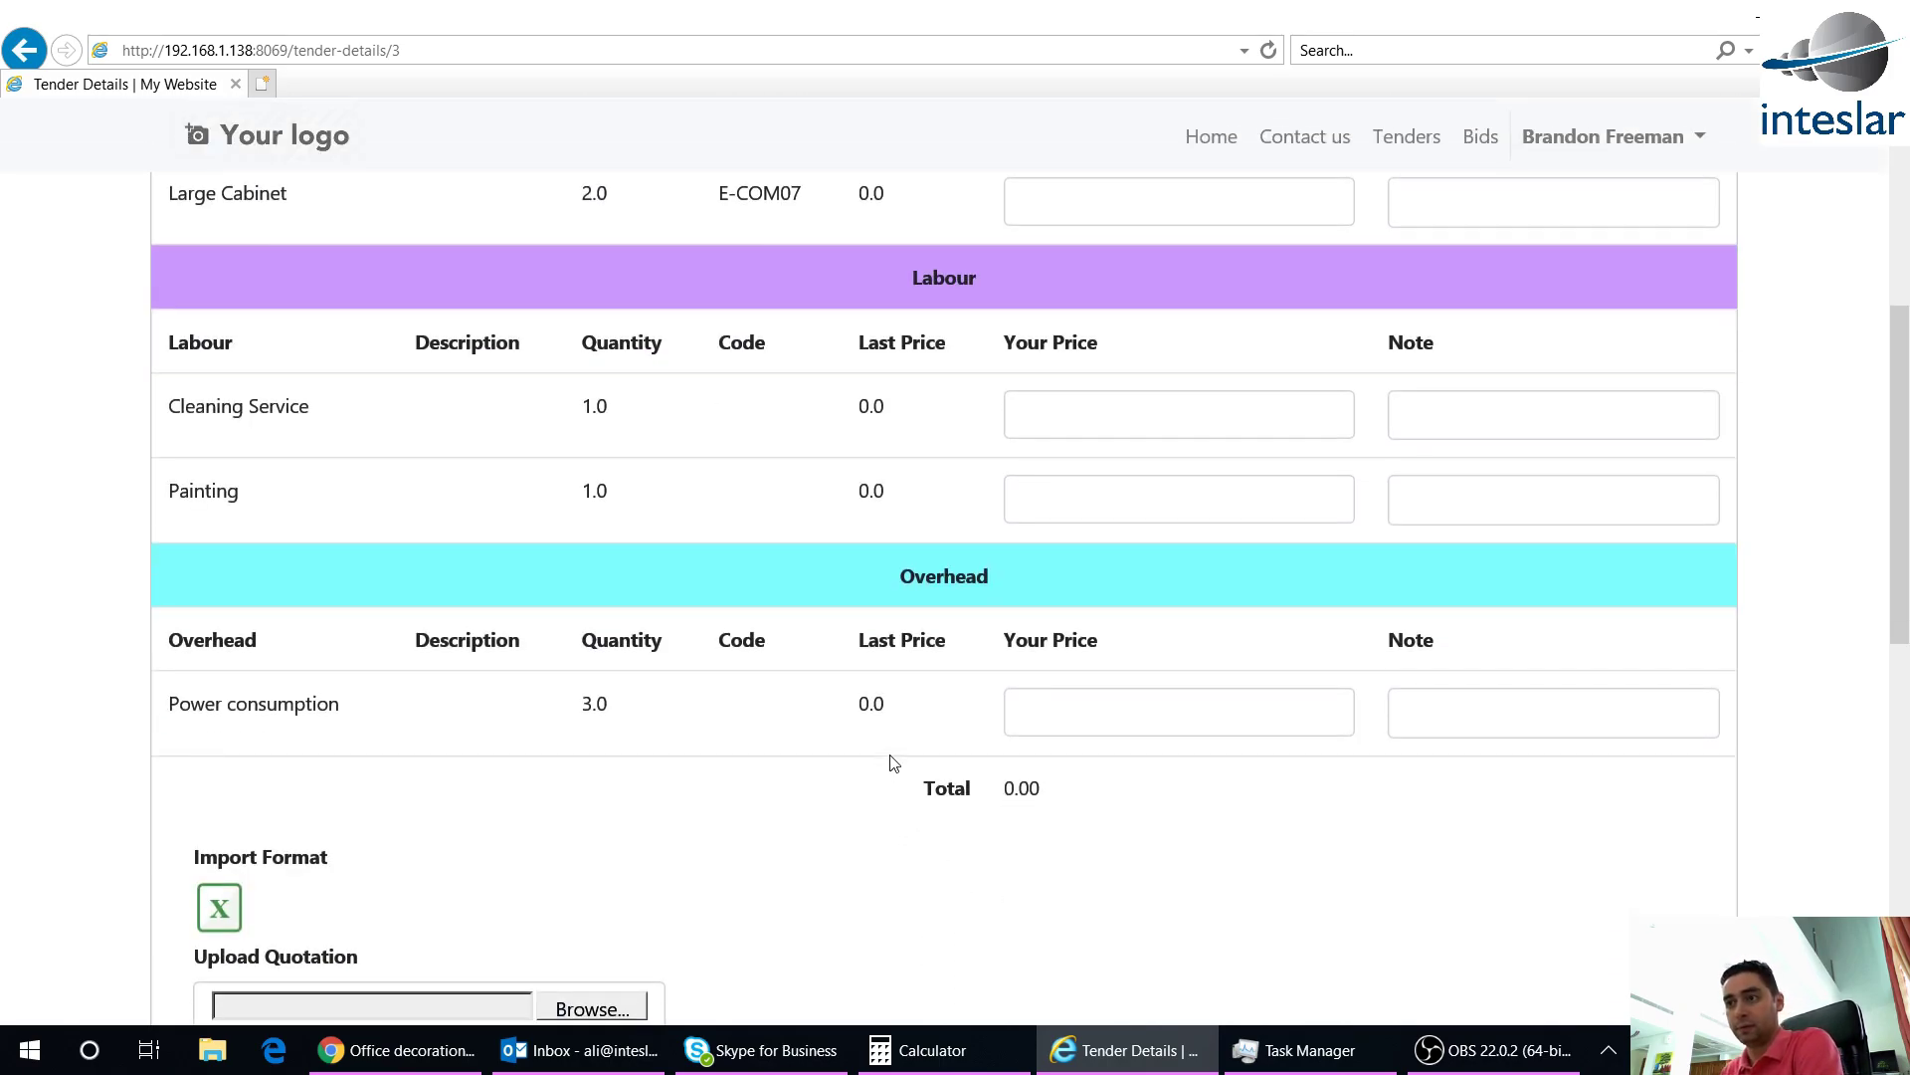
{"action": "scroll", "coordinate": [890, 764], "scroll_direction": "down", "scroll_amount": 3}
{"action": "scroll", "coordinate": [893, 763], "scroll_direction": "up", "scroll_amount": 7}
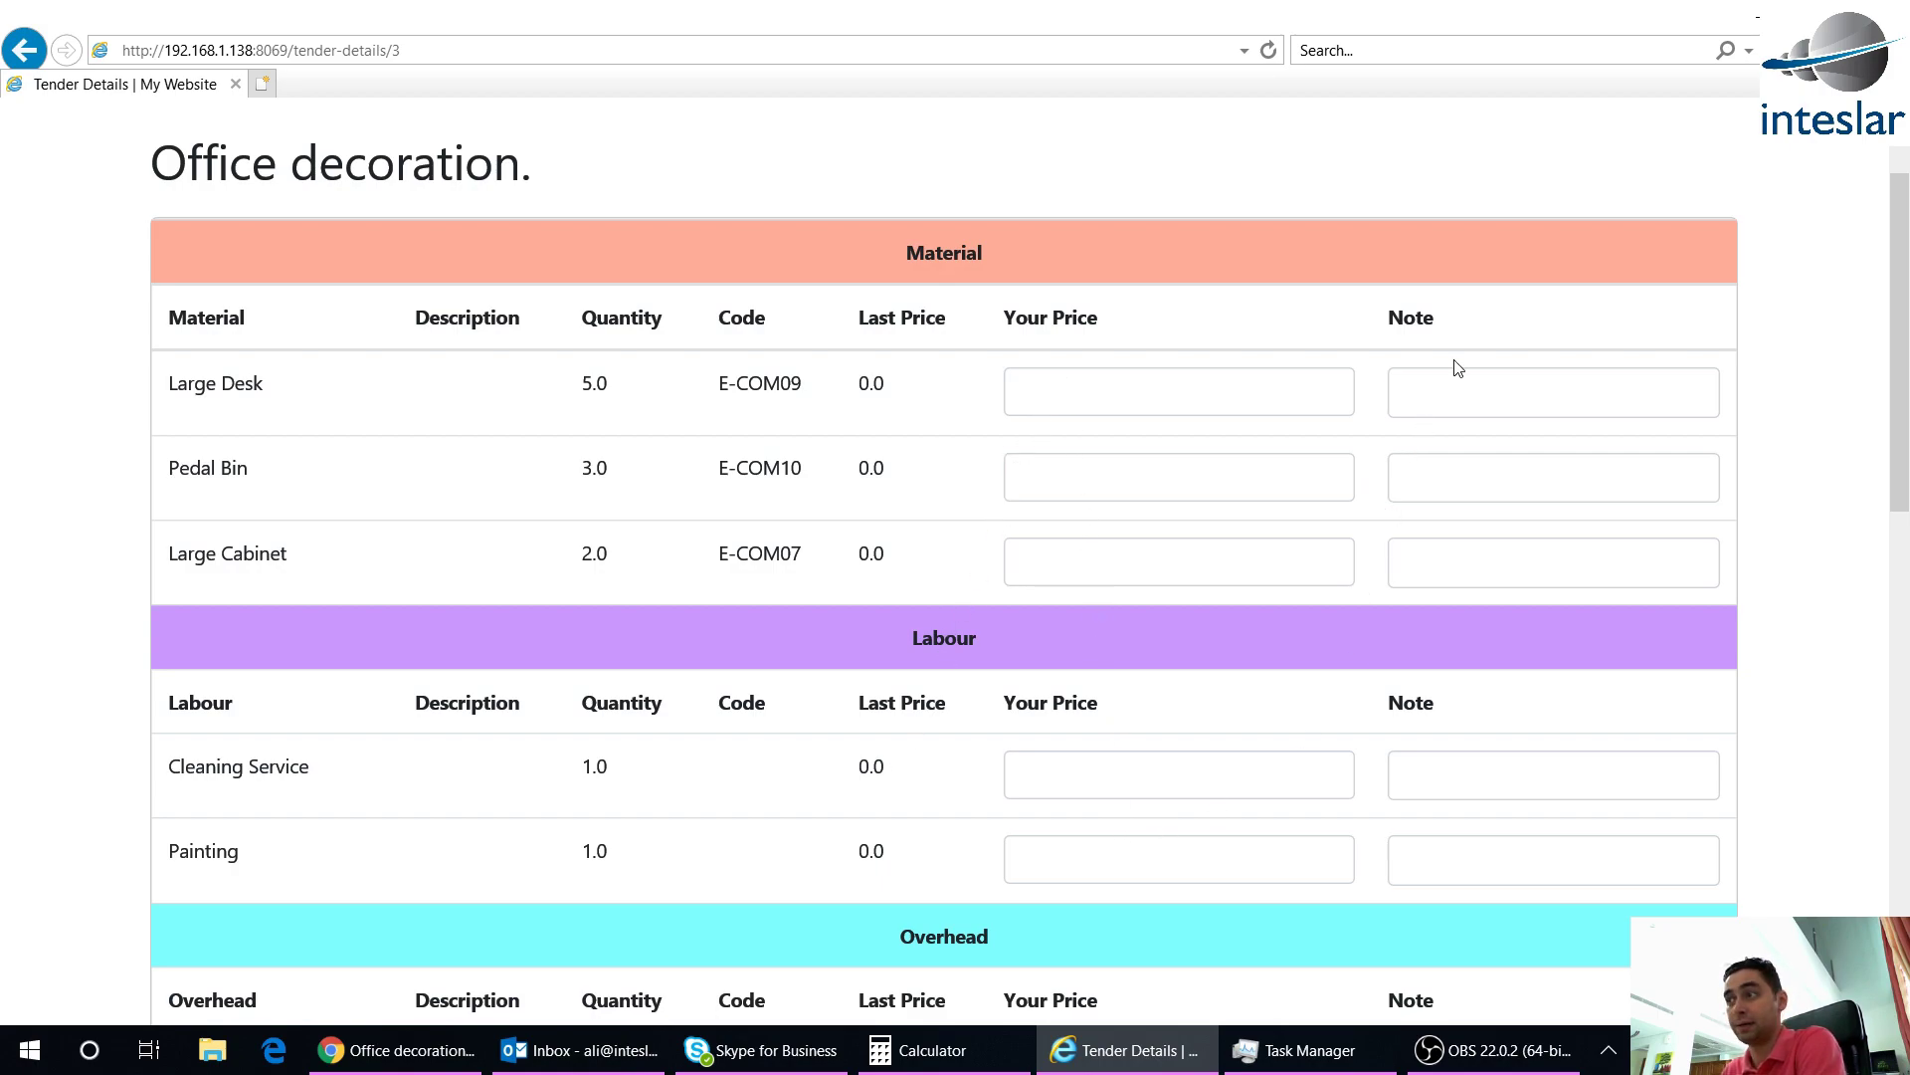
Open the tender's import_format.csv template in Excel and widen the Name column to fit its contents
{"action": "scroll", "coordinate": [946, 810], "scroll_direction": "down", "scroll_amount": 5}
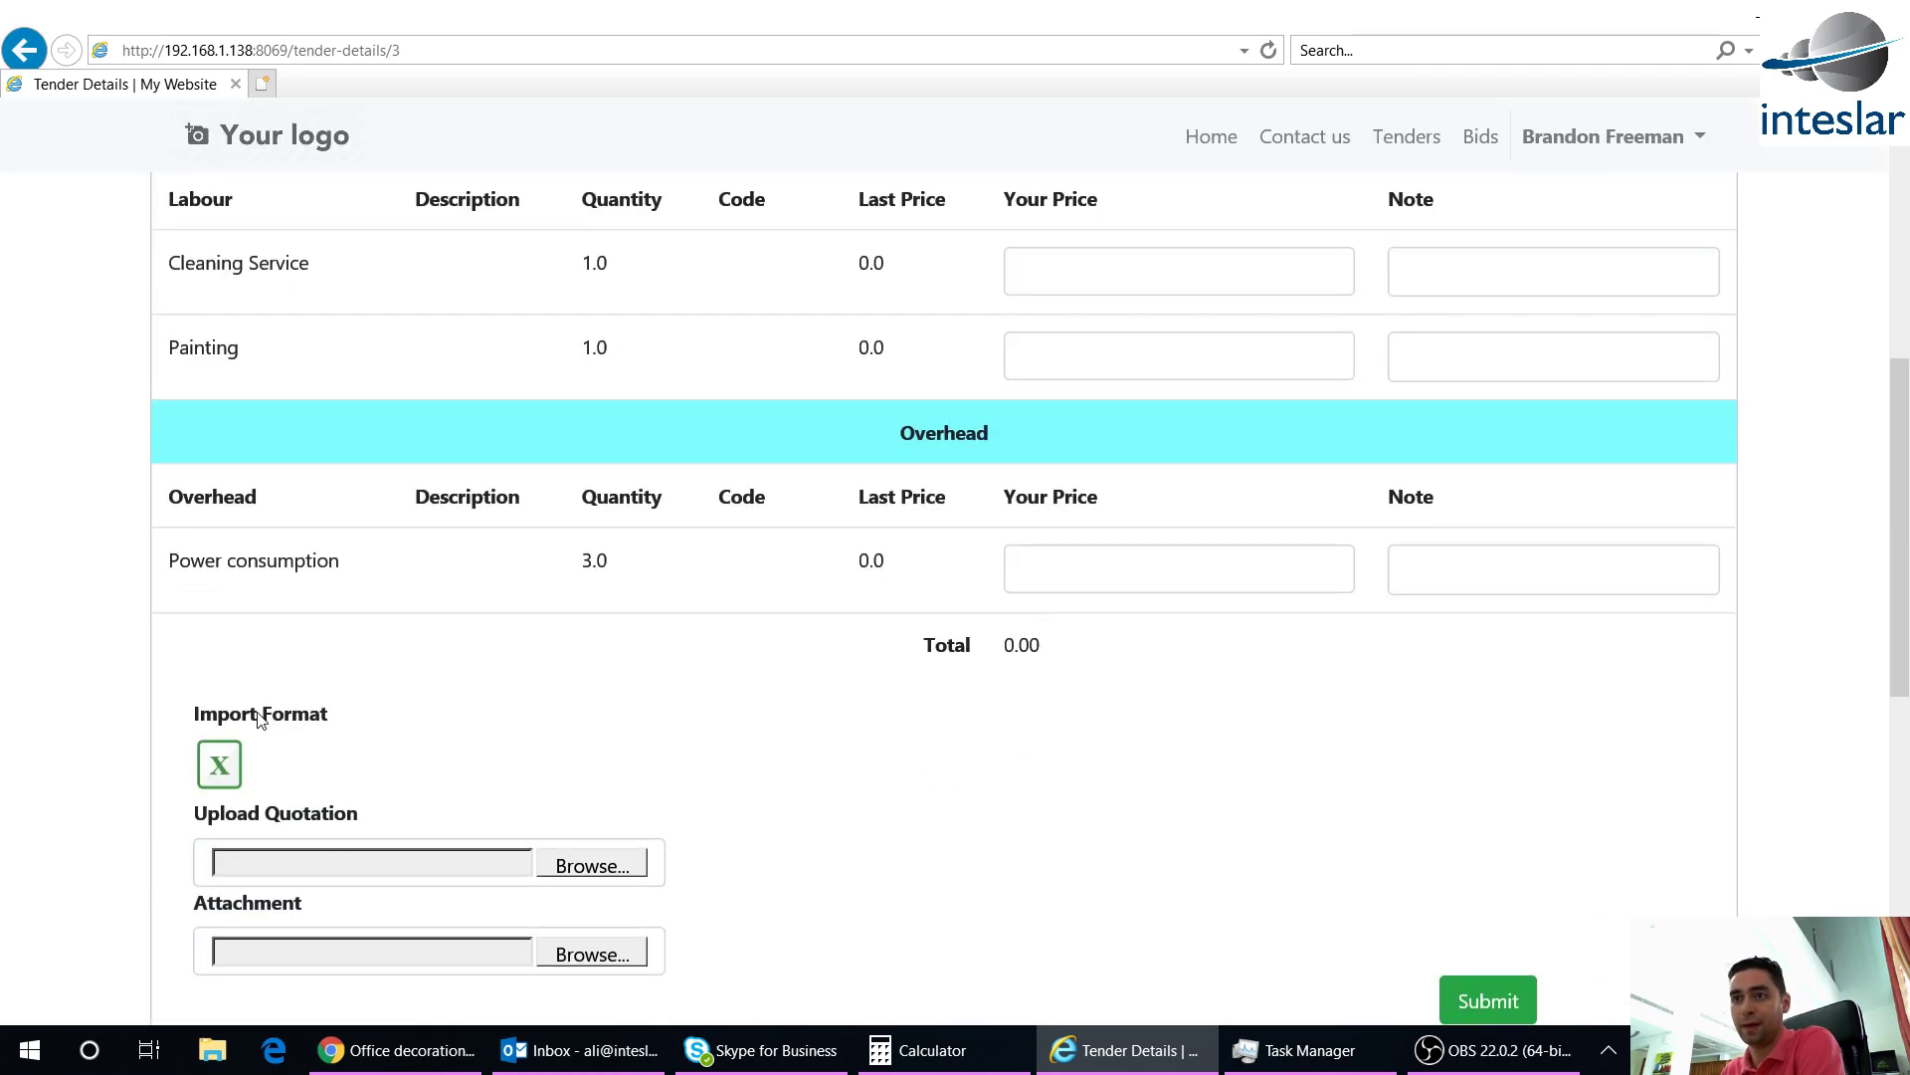
{"action": "left_click", "coordinate": [220, 764]}
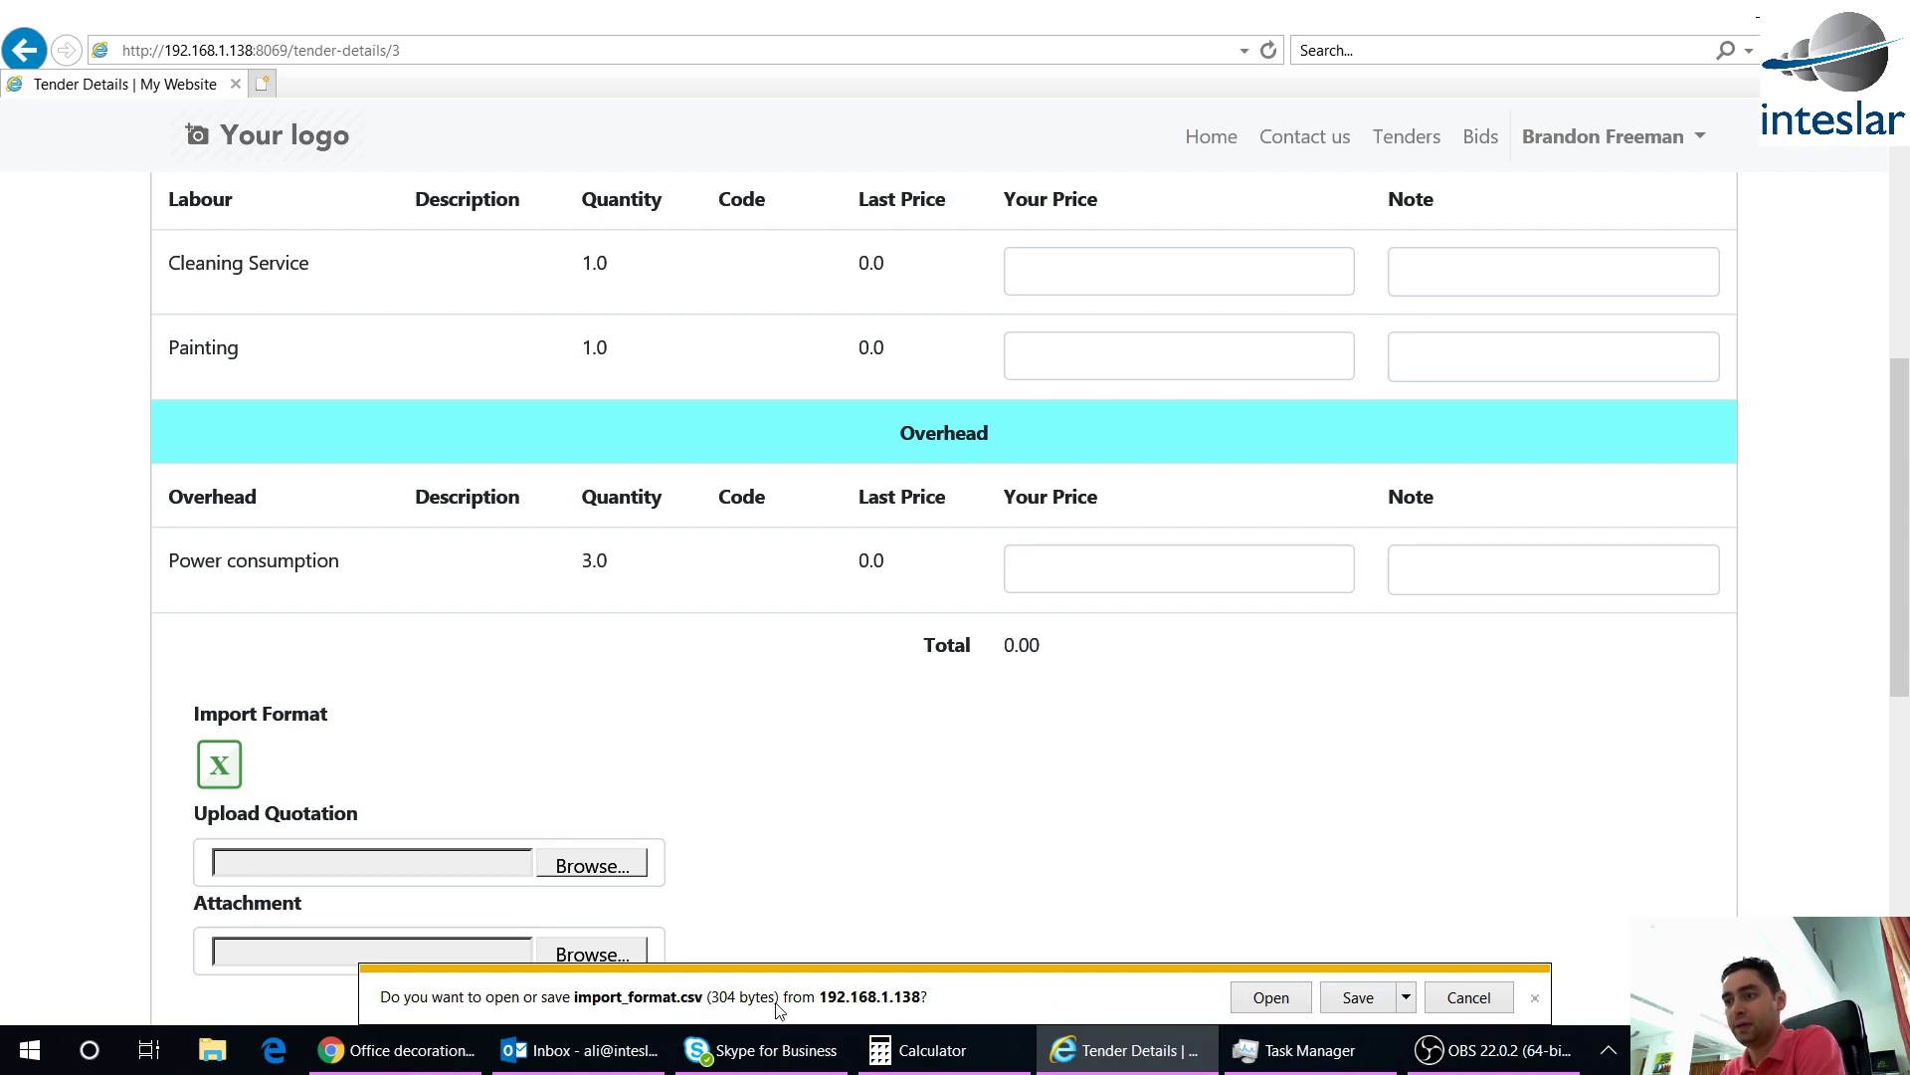
{"action": "left_click", "coordinate": [1271, 997]}
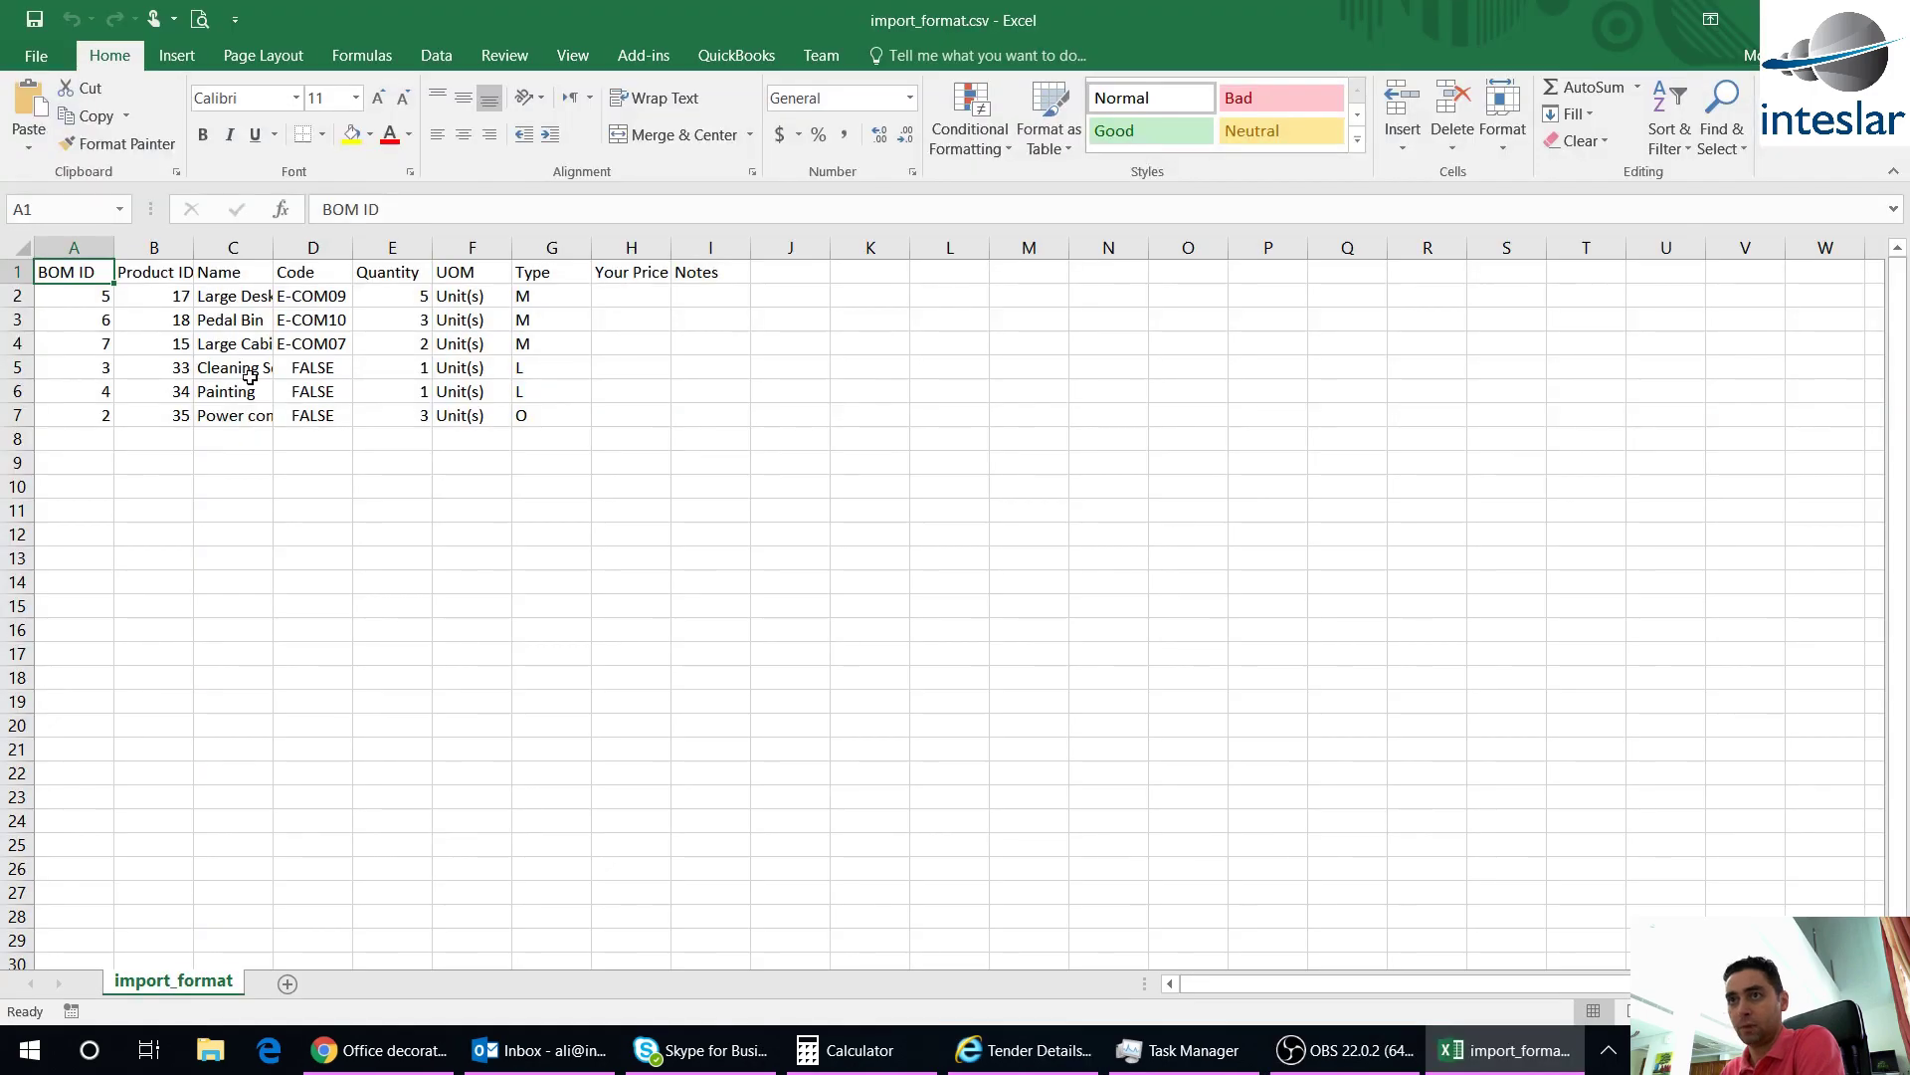
{"action": "double_click", "coordinate": [273, 247]}
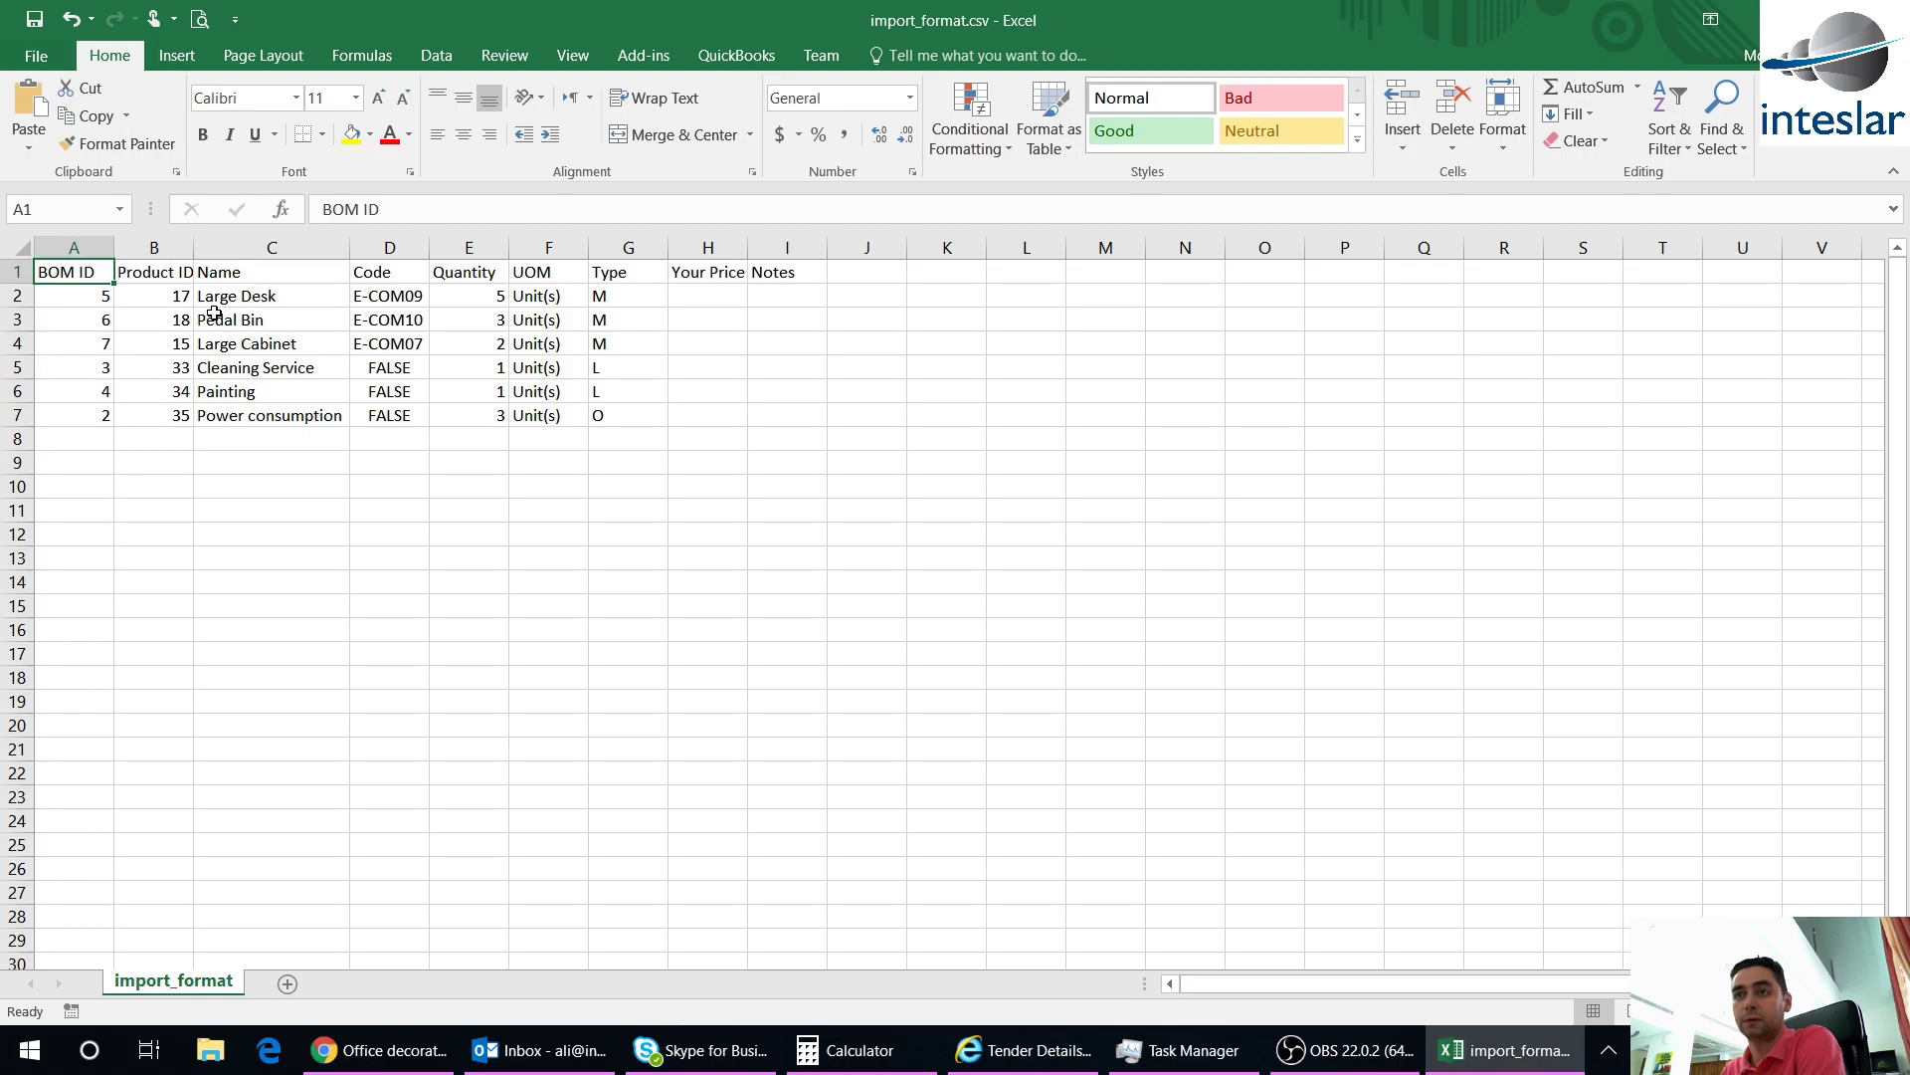
Fill Your Price in H2:H7 with 10, 20, 30, 40, 50 and 60, and save the file, keeping the CSV format
{"action": "left_click", "coordinate": [707, 295]}
{"action": "left_click_drag", "start_coordinate": [707, 296], "coordinate": [708, 417]}
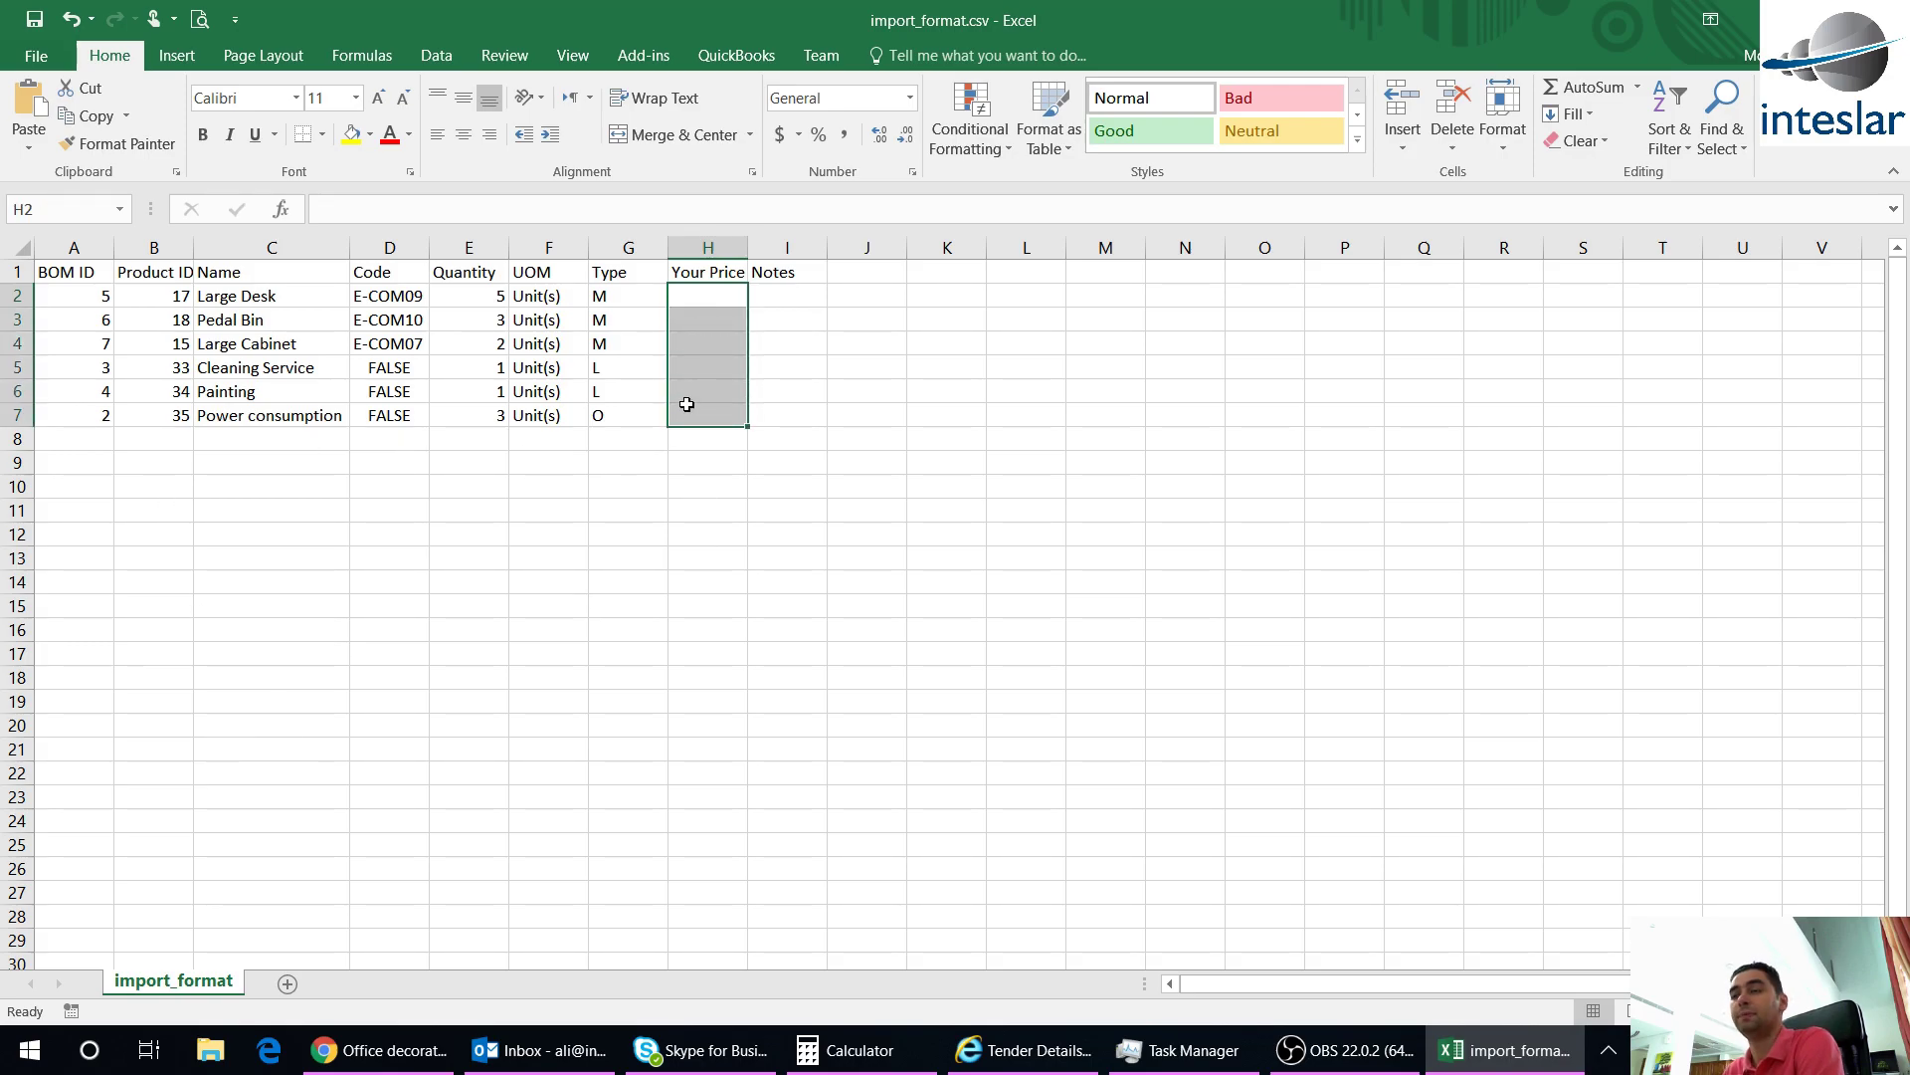
{"action": "left_click", "coordinate": [699, 298]}
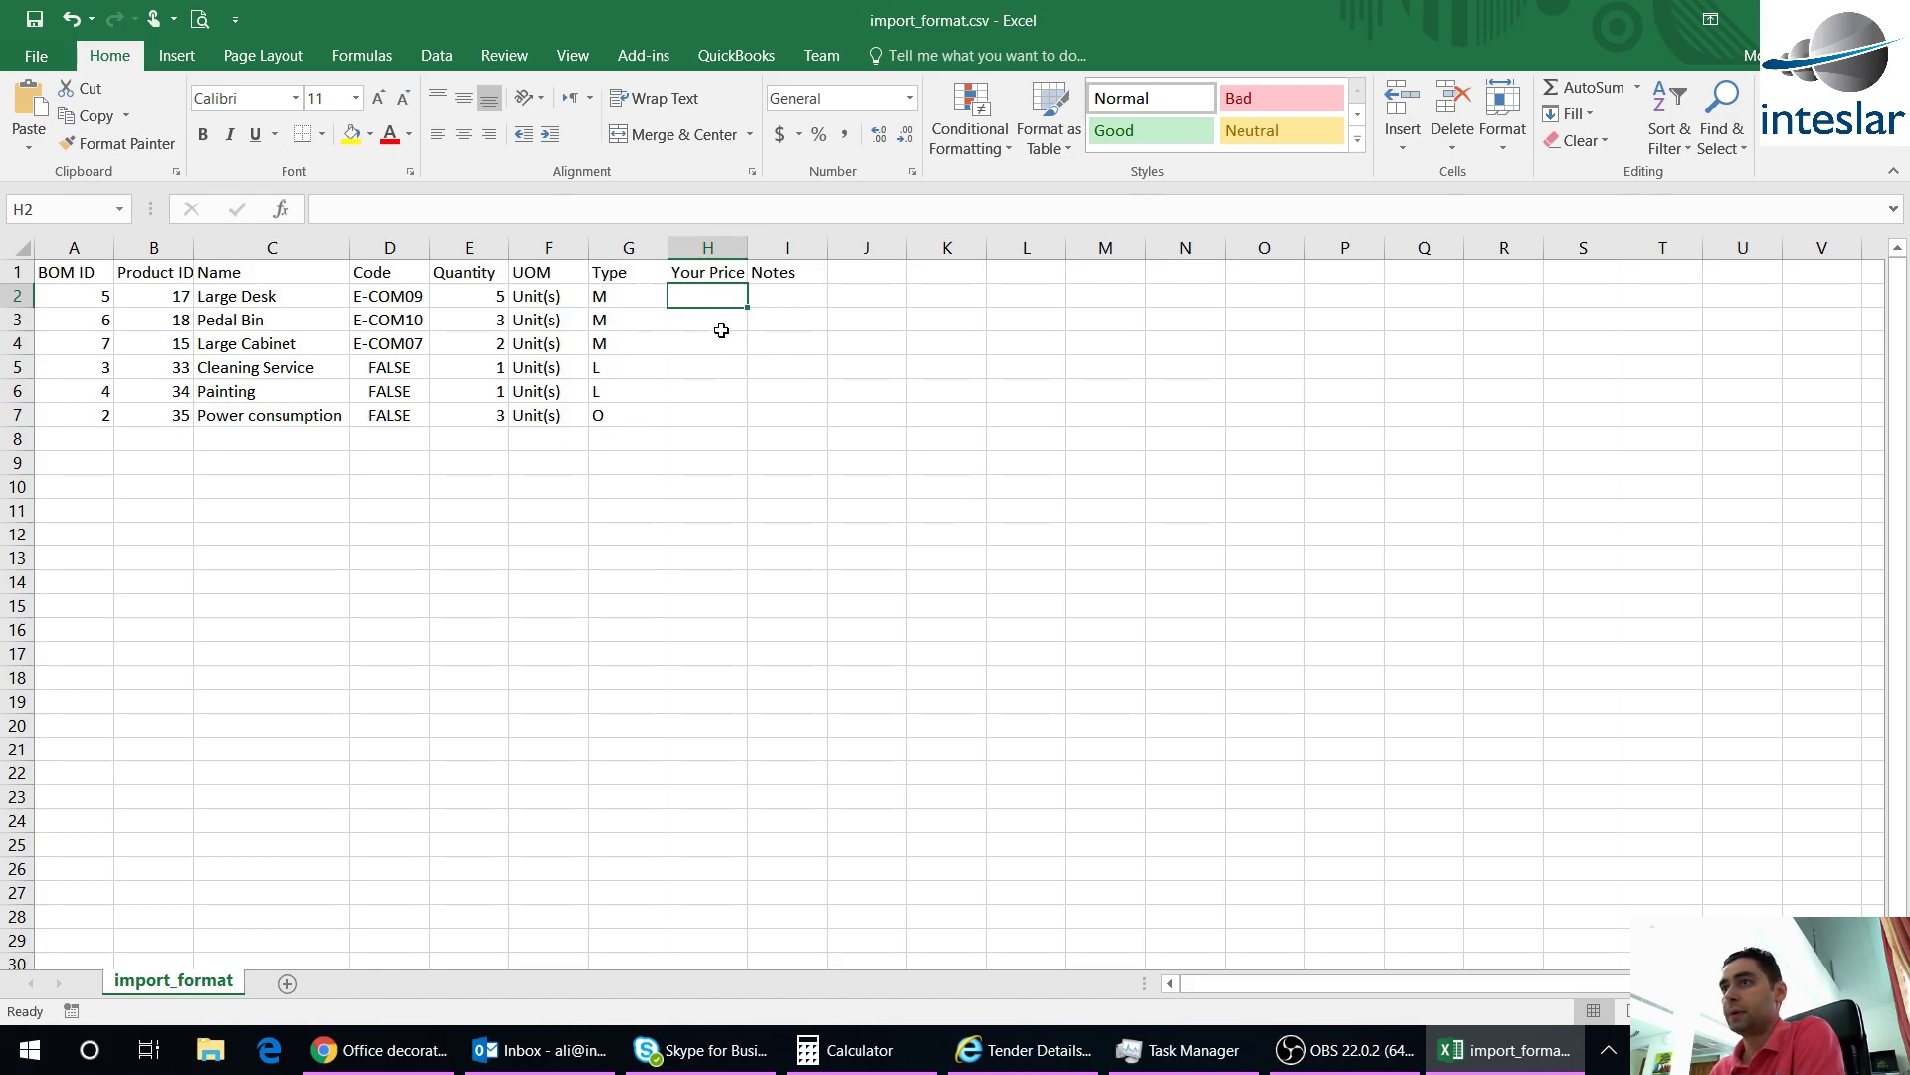
{"action": "type", "text": "10"}
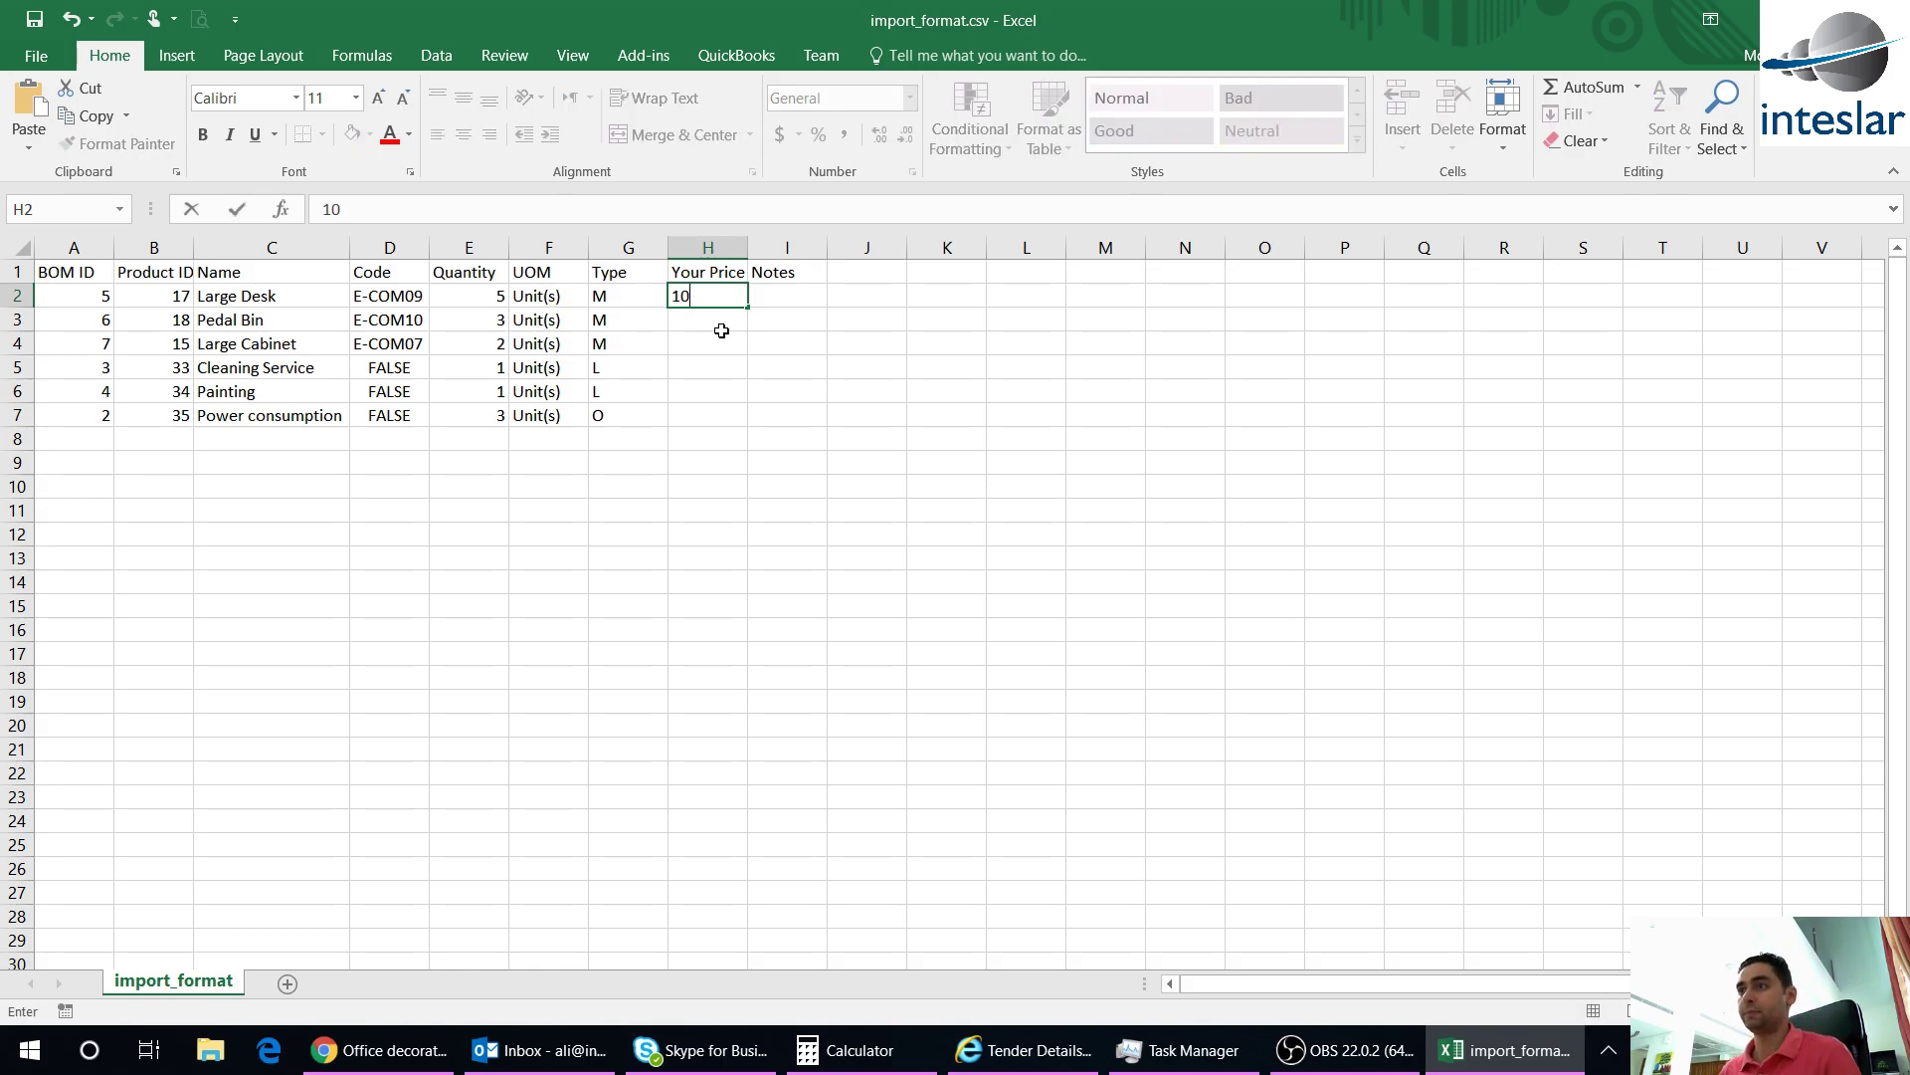
{"action": "key", "text": "Return"}
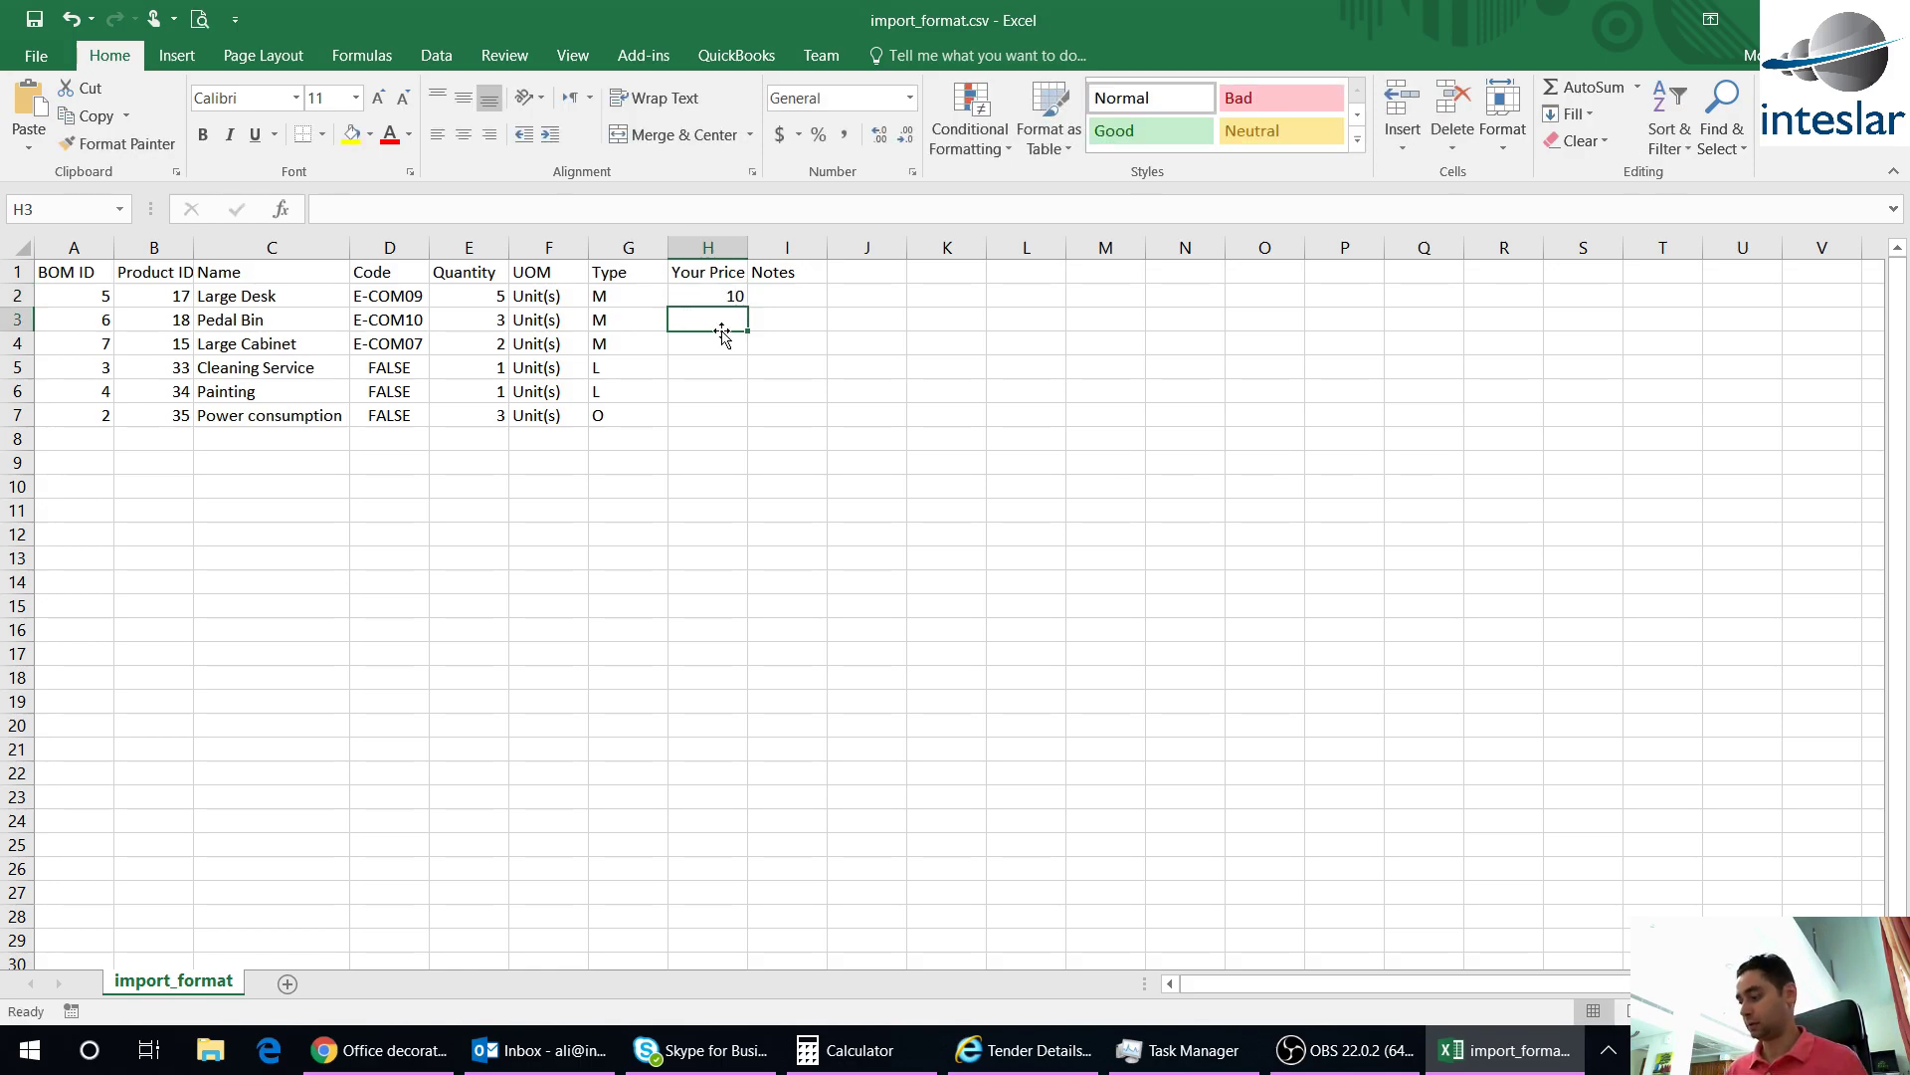
{"action": "type", "text": "20"}
{"action": "key", "text": "Return"}
{"action": "type", "text": "30"}
{"action": "key", "text": "Return"}
{"action": "type", "text": "40"}
{"action": "key", "text": "Return"}
{"action": "type", "text": "50"}
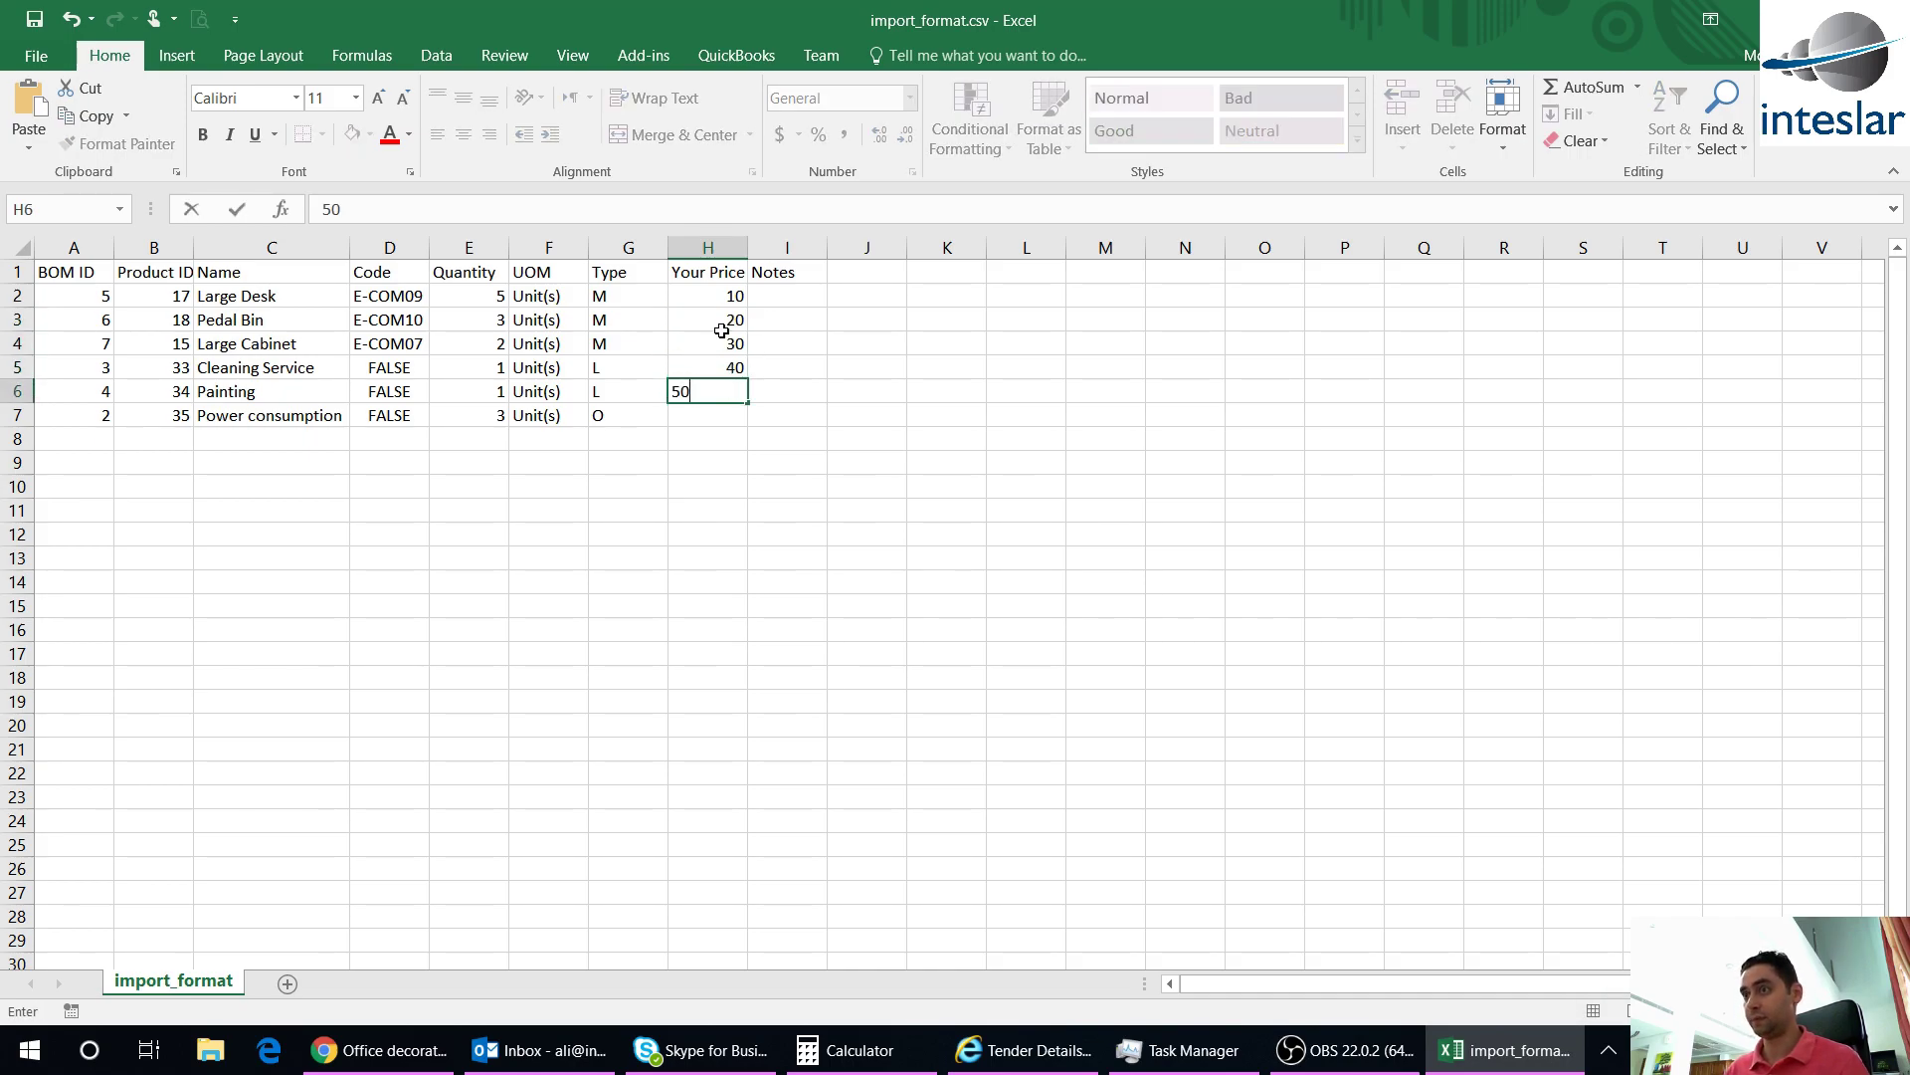
{"action": "key", "text": "Return"}
{"action": "type", "text": "60"}
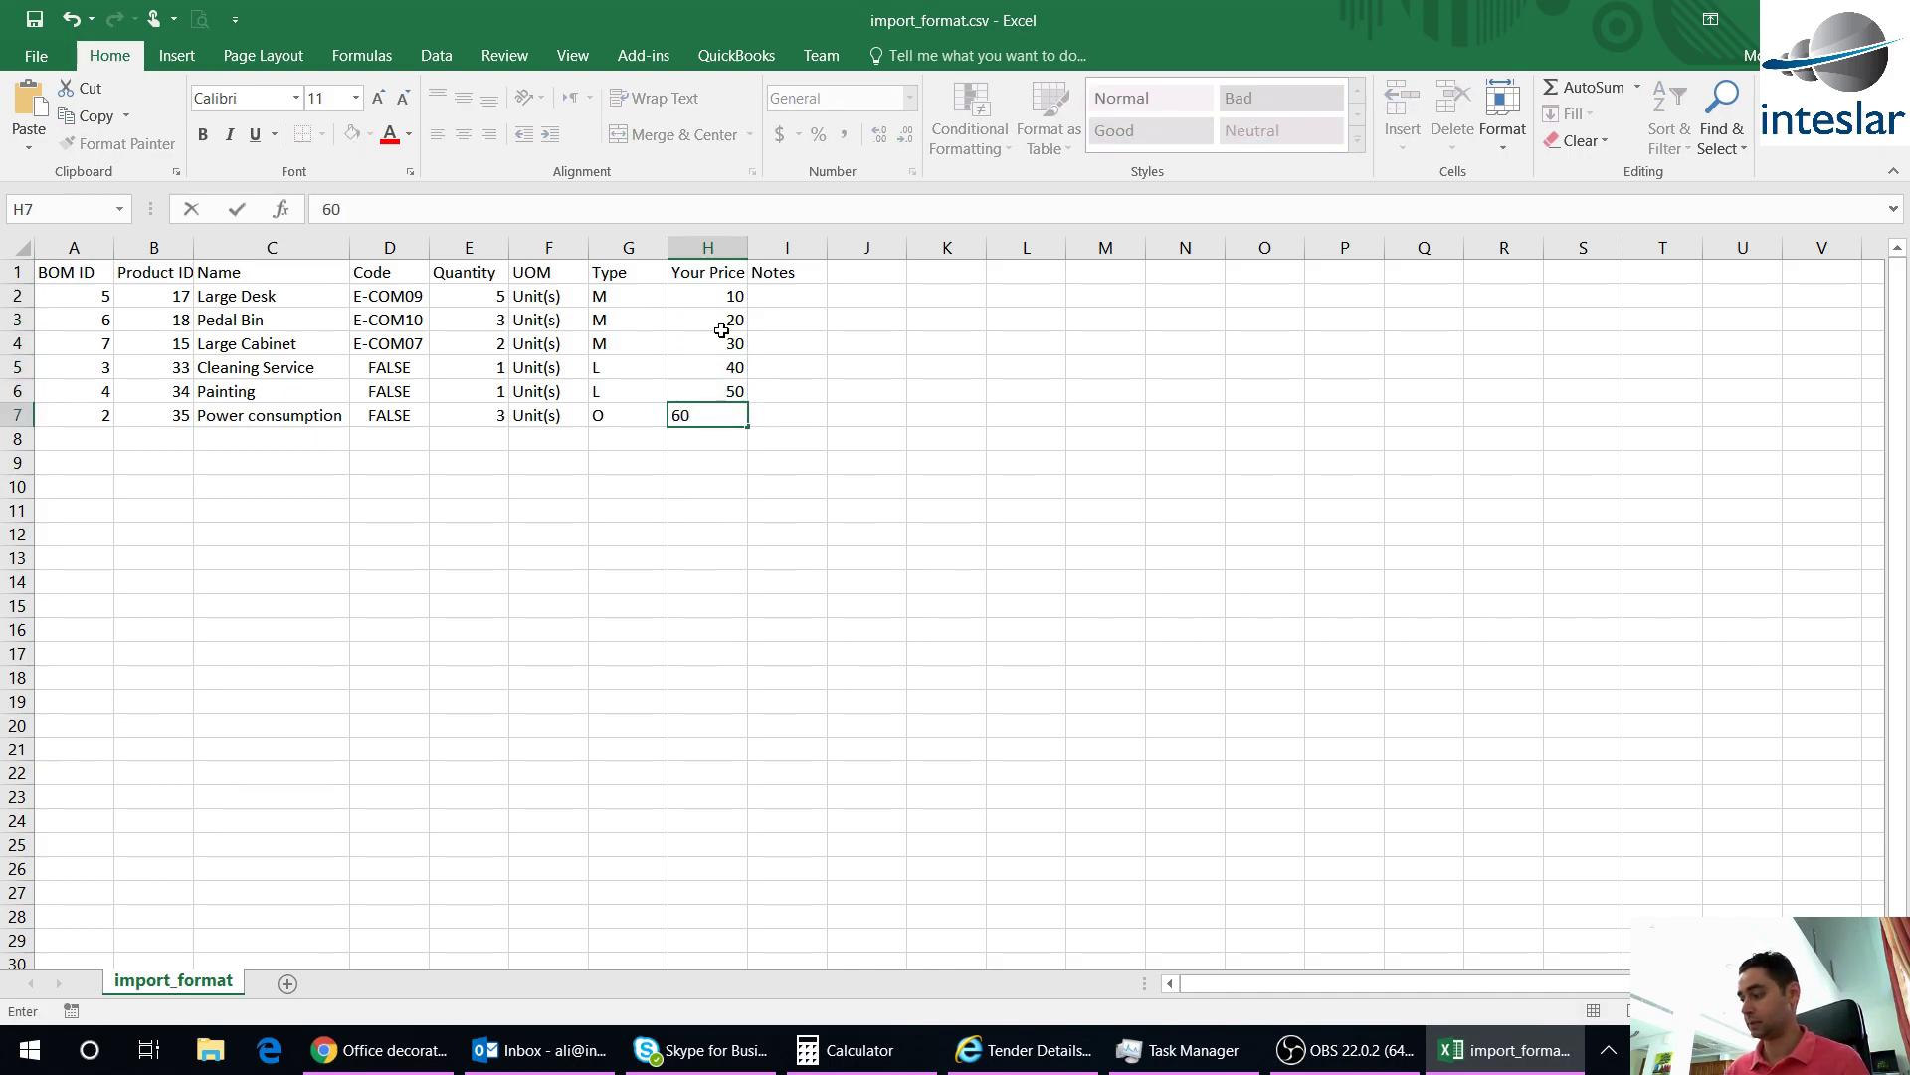
{"action": "key", "text": "Return"}
{"action": "key", "text": "ctrl+s"}
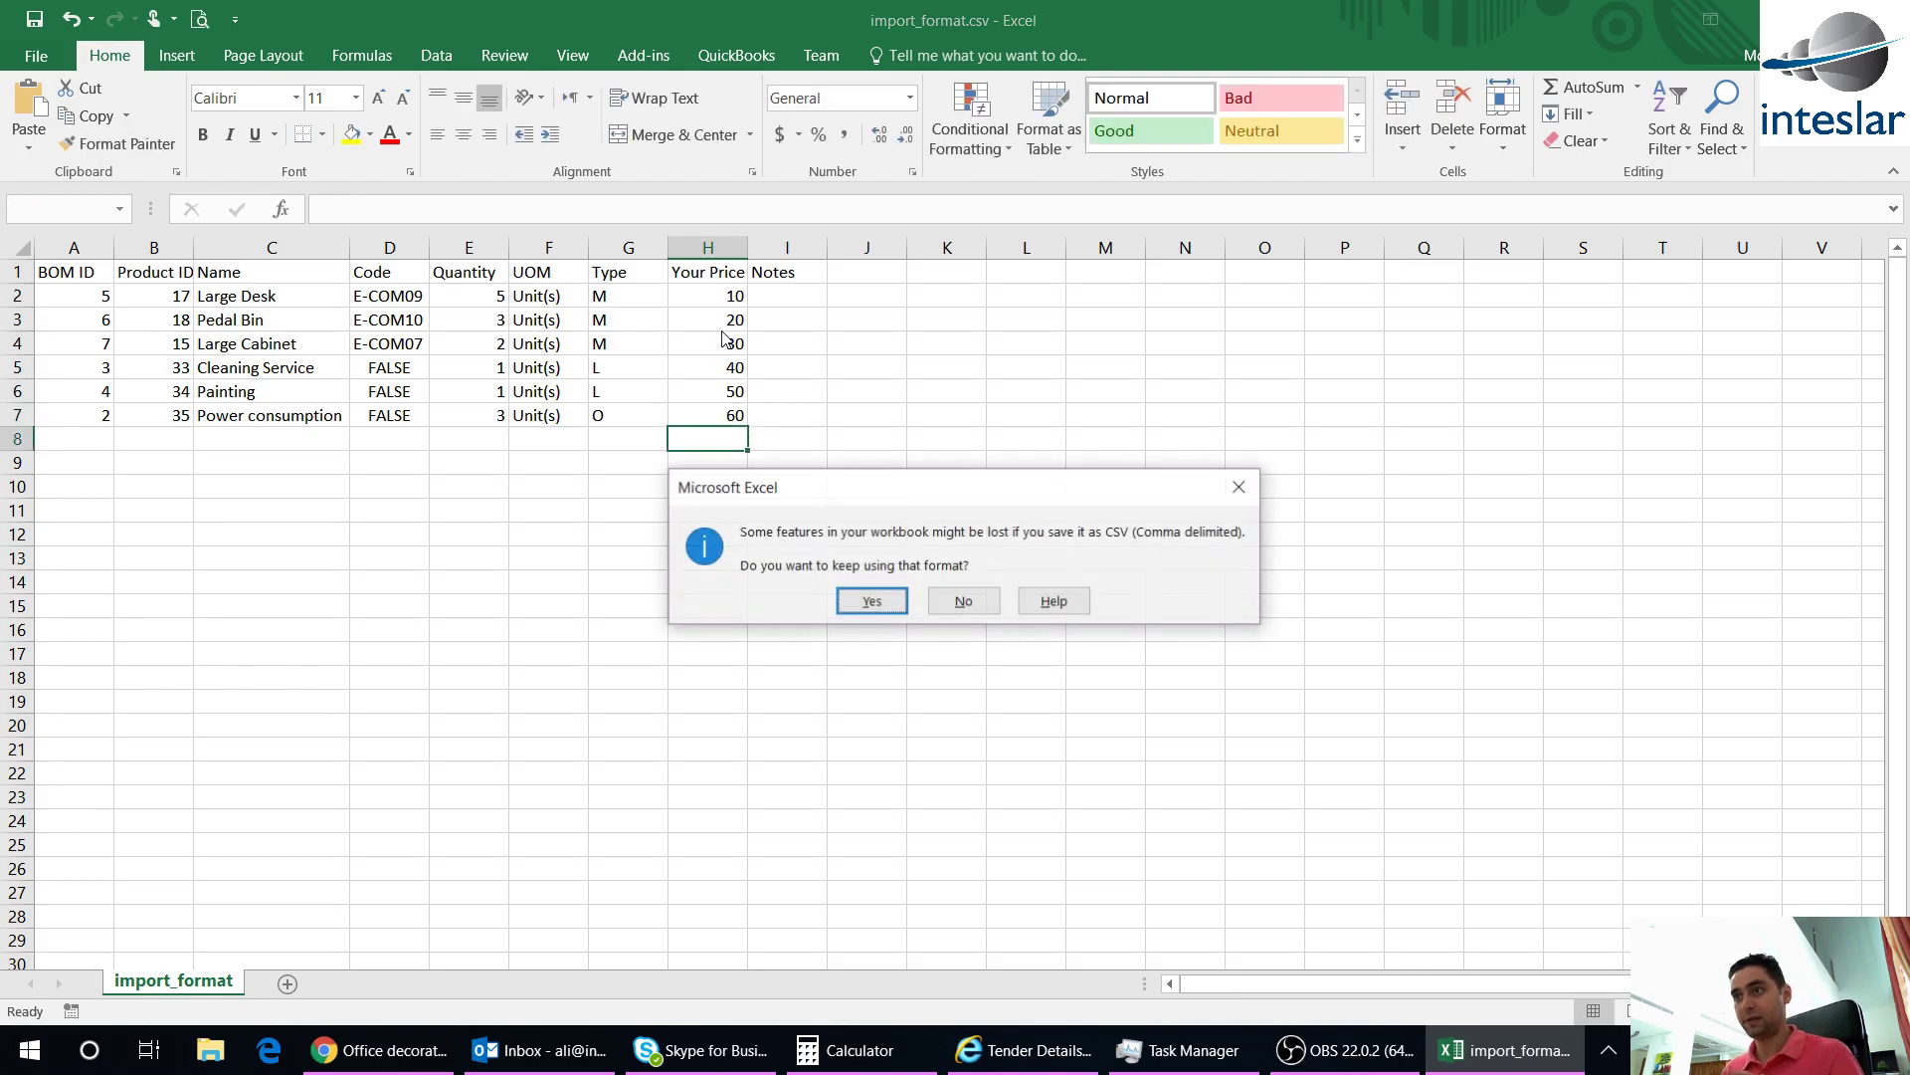
{"action": "left_click", "coordinate": [872, 603]}
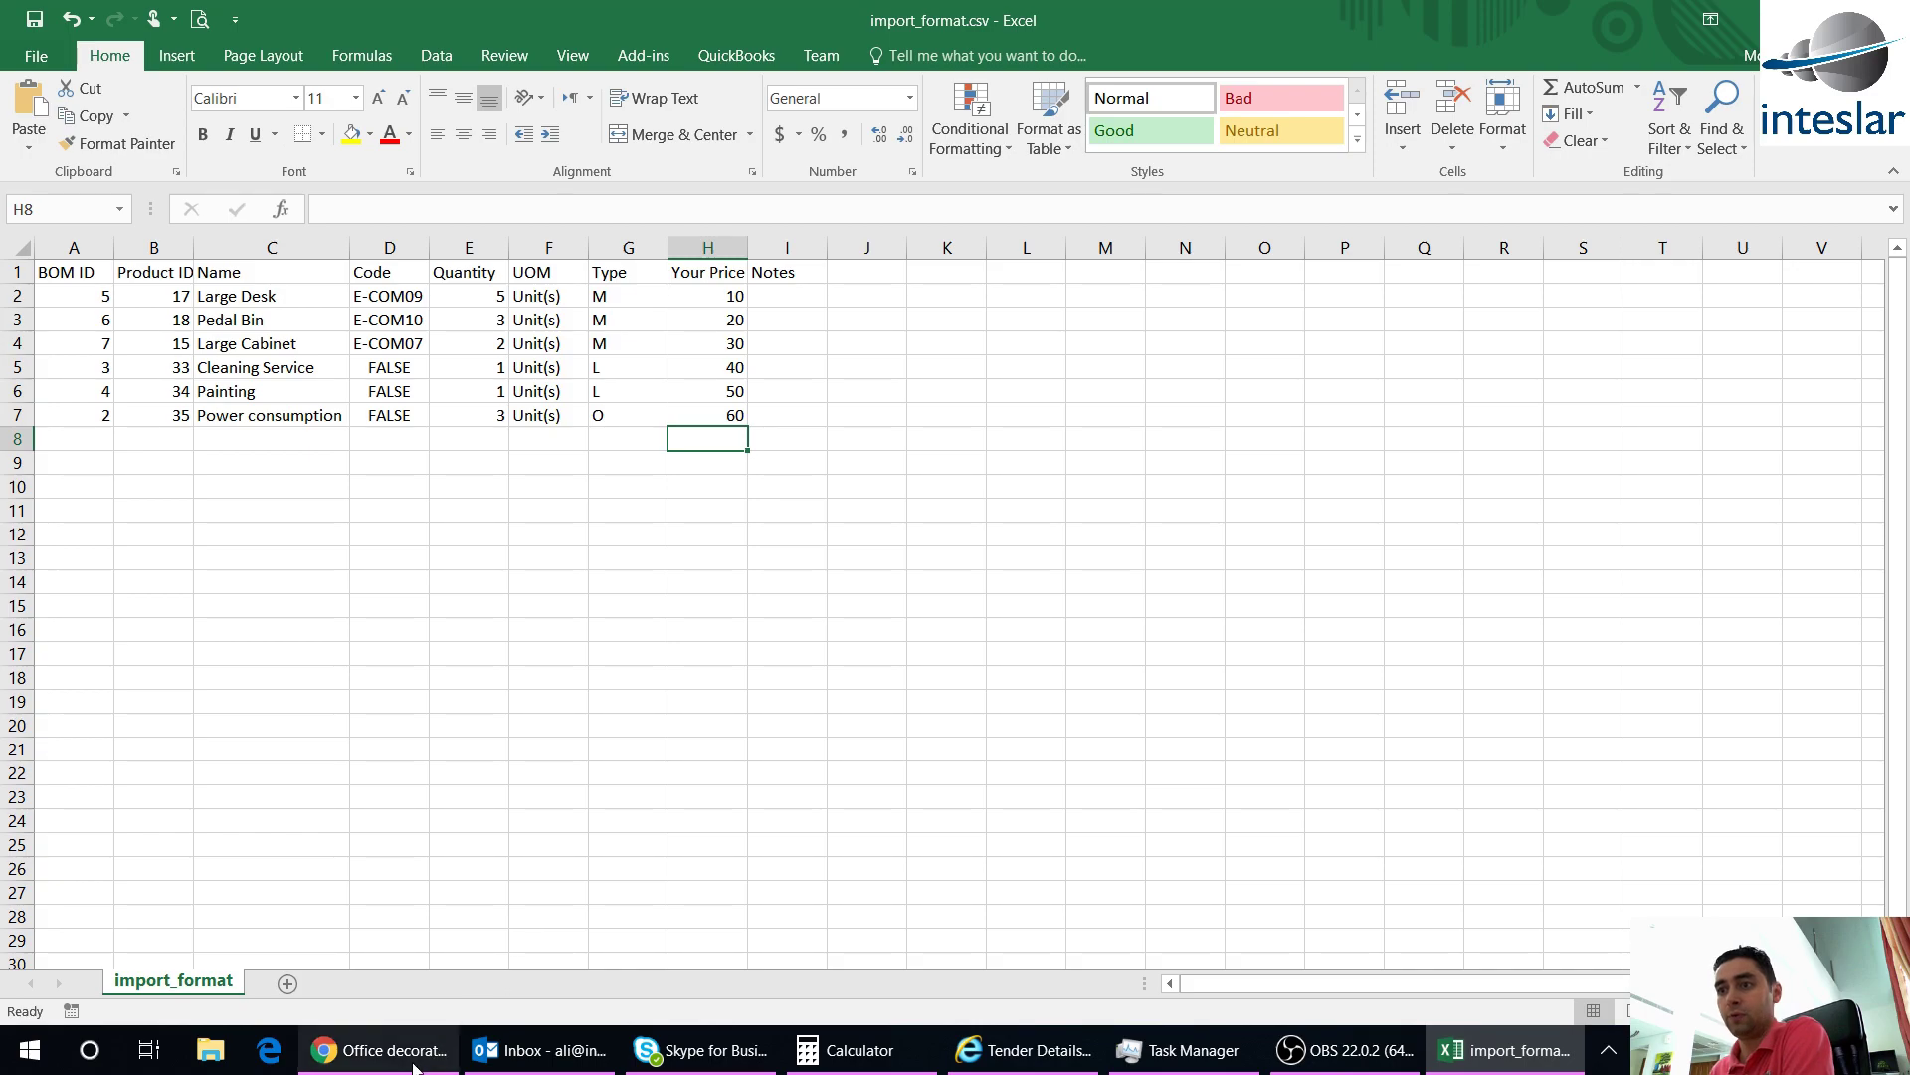
Return to the tender details page in Internet Explorer and bring up its Upload Quotation field
{"action": "left_click", "coordinate": [378, 1050]}
{"action": "left_click", "coordinate": [1025, 1049]}
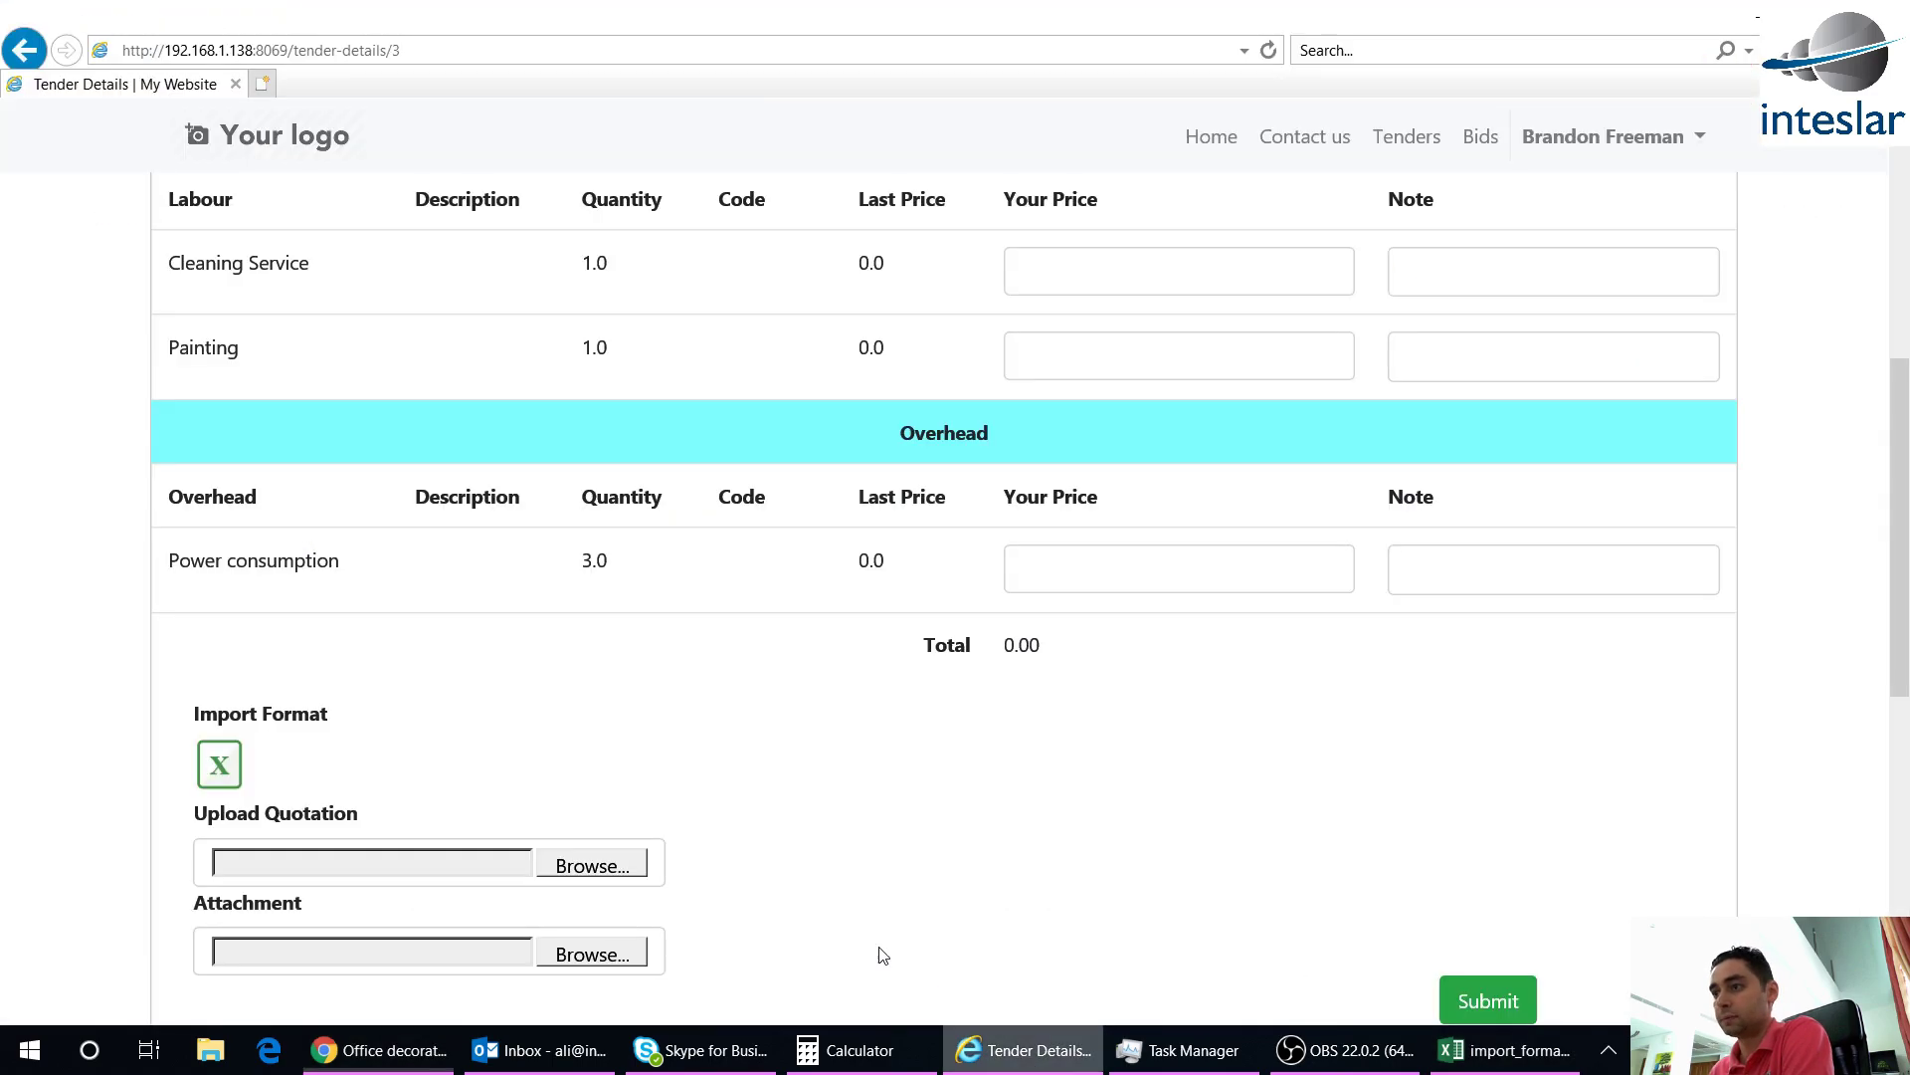
{"action": "scroll", "coordinate": [753, 820], "scroll_direction": "down", "scroll_amount": 2}
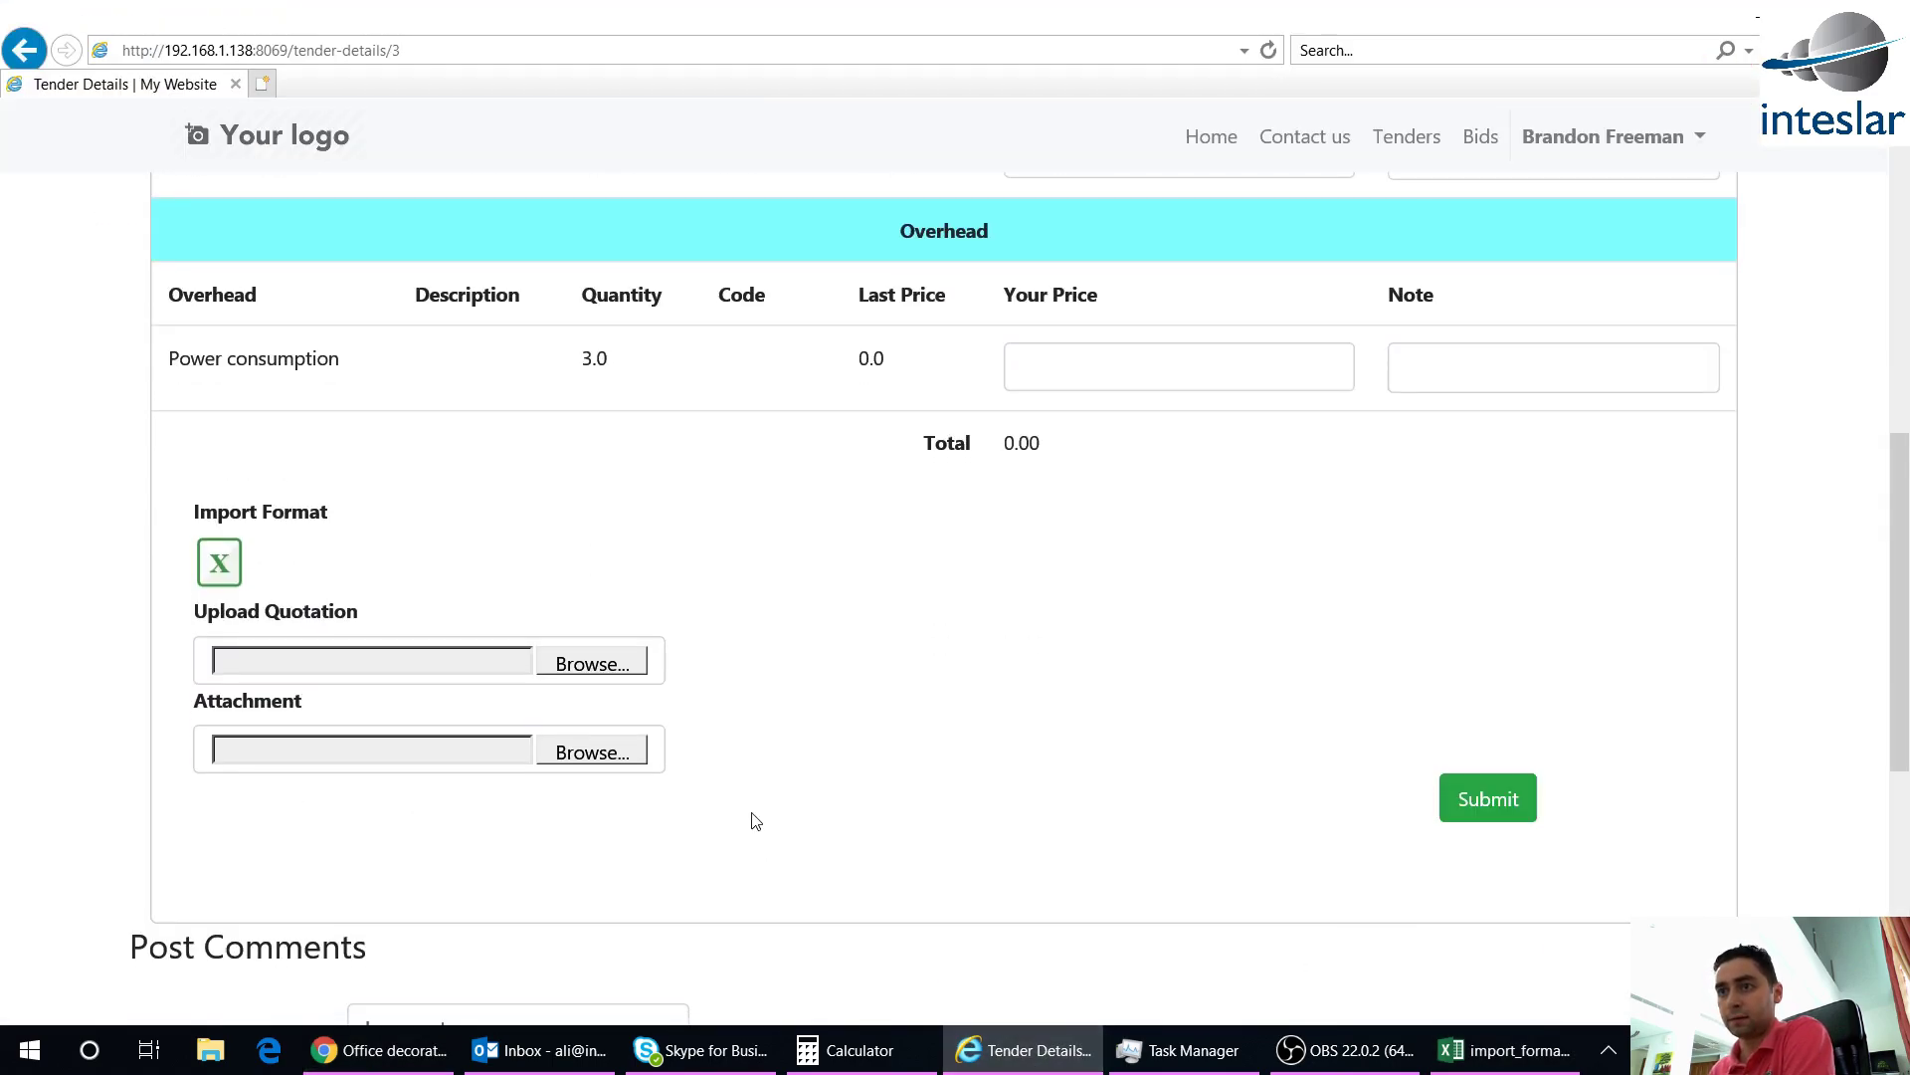
{"action": "left_click", "coordinate": [585, 663]}
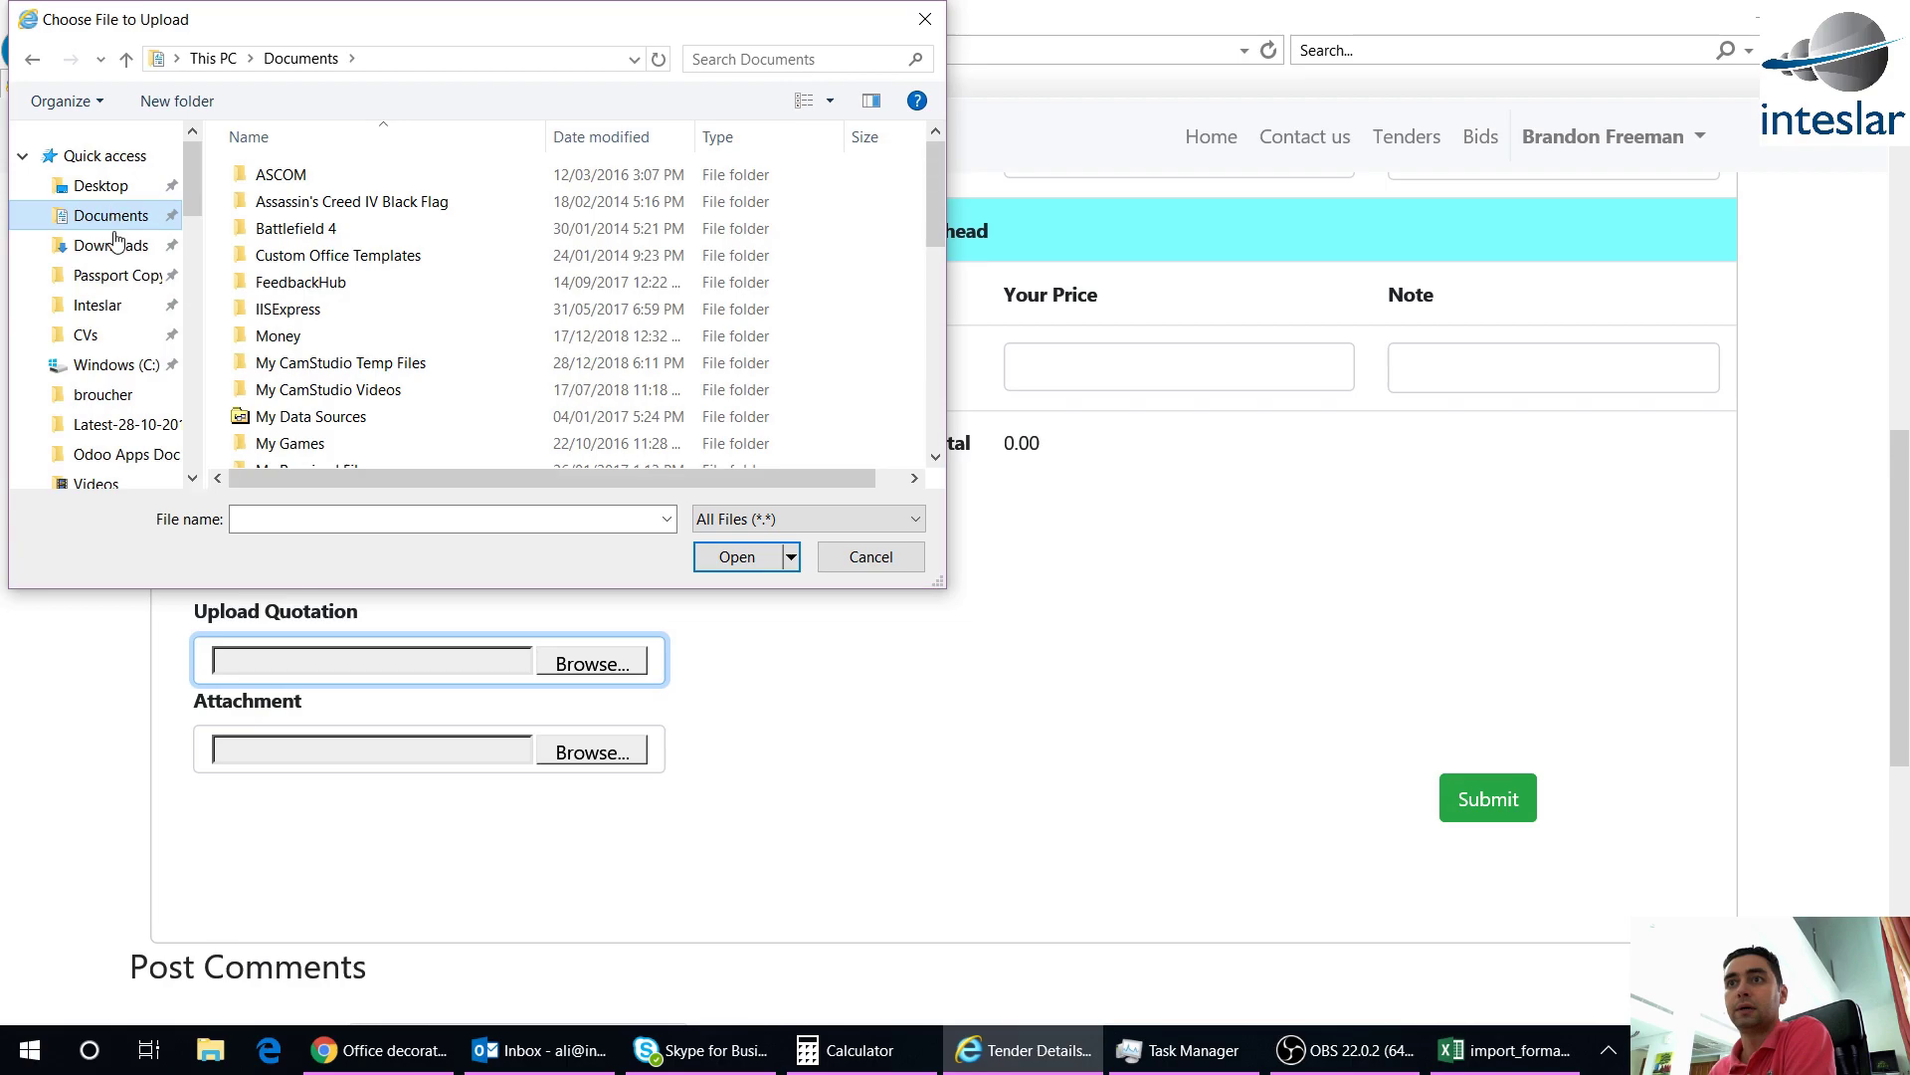
{"action": "left_click", "coordinate": [112, 246]}
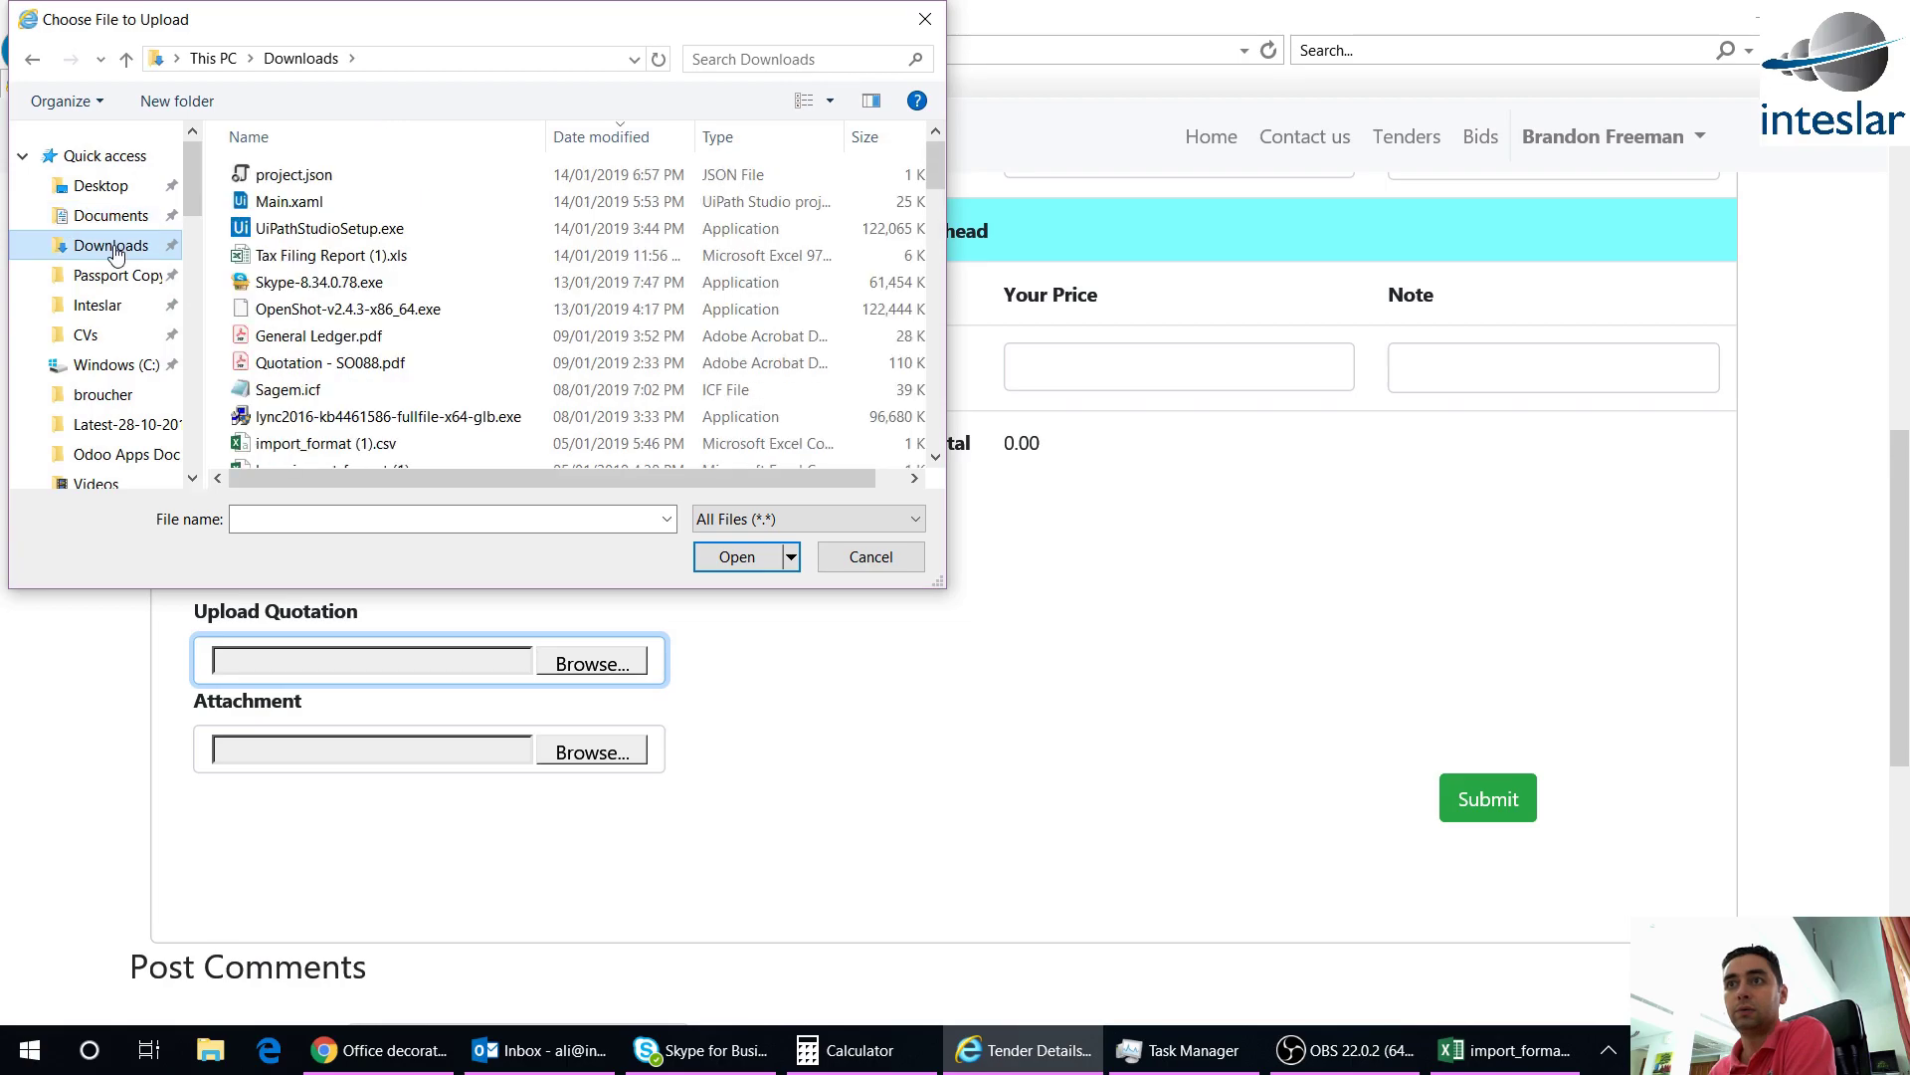
{"action": "left_click", "coordinate": [591, 137]}
{"action": "left_click", "coordinate": [591, 137]}
{"action": "left_click", "coordinate": [870, 557]}
{"action": "left_click", "coordinate": [1025, 1054]}
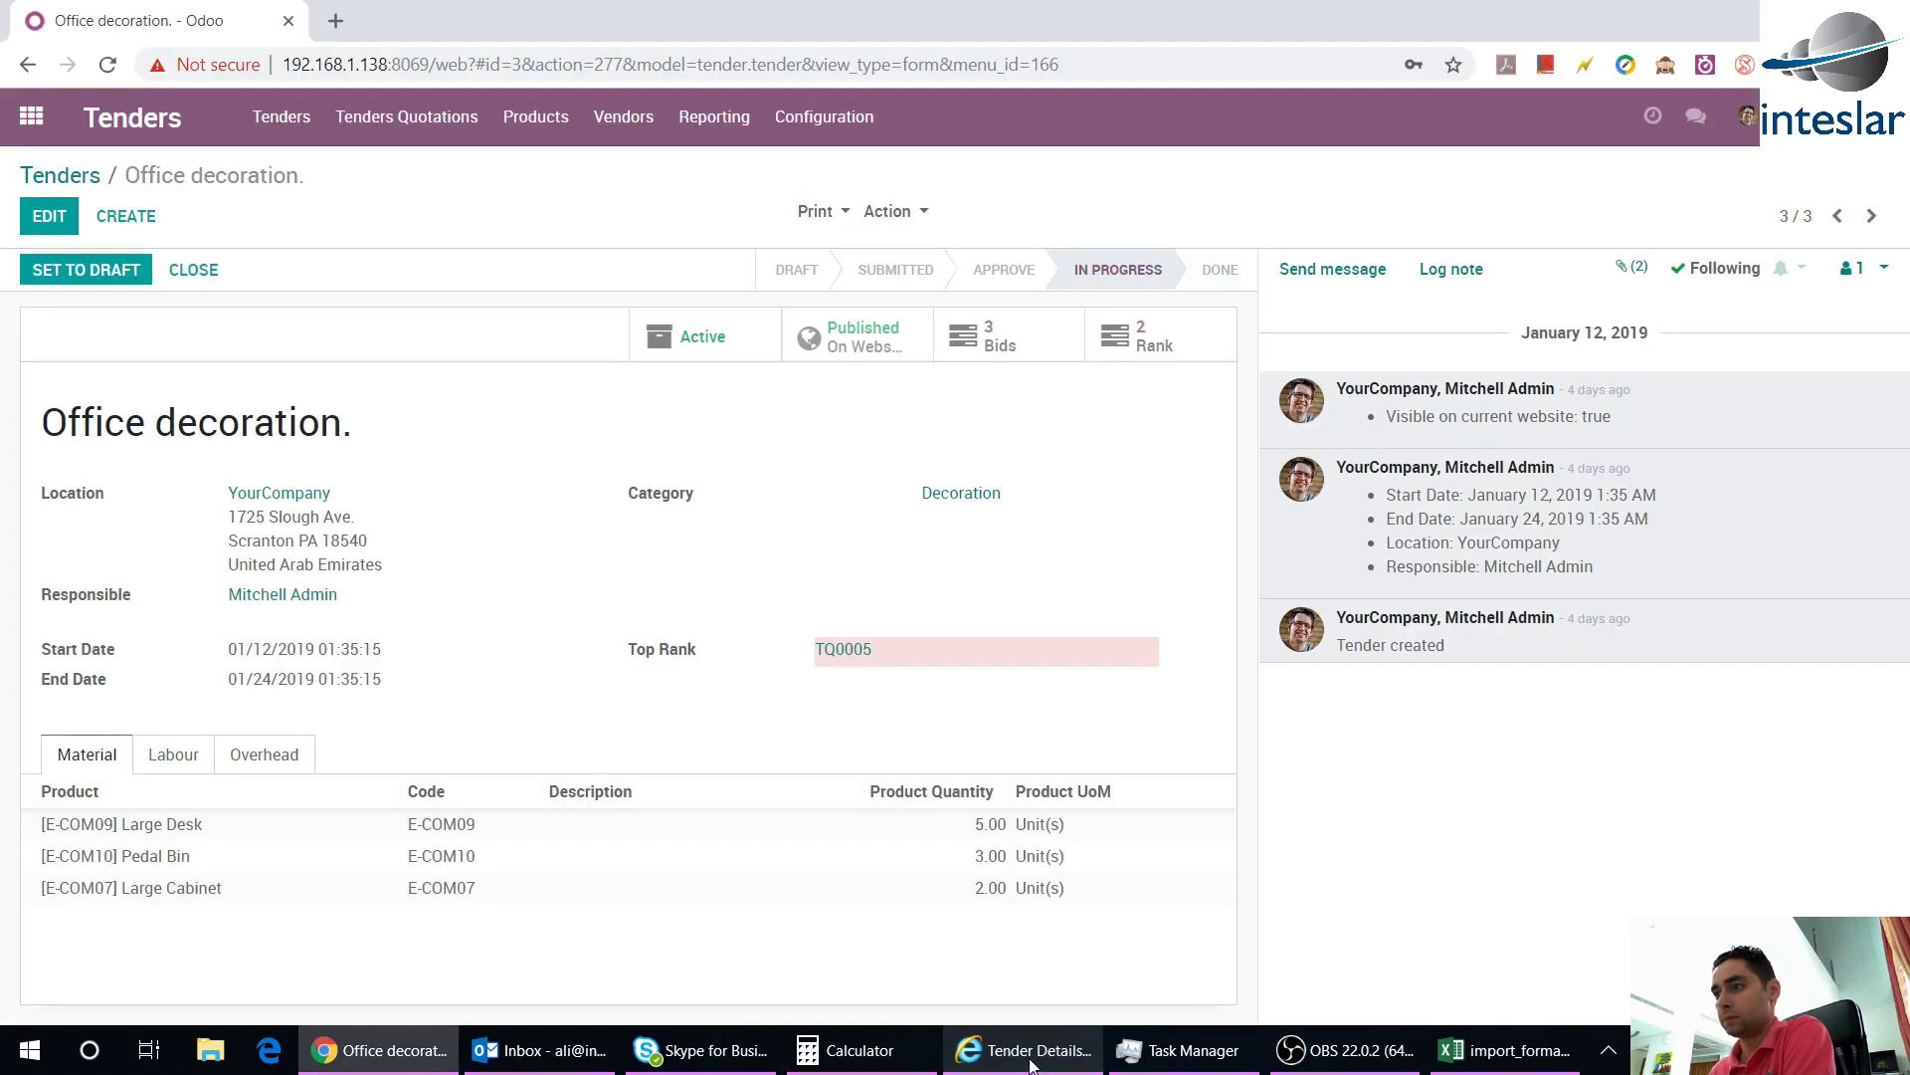
{"action": "left_click", "coordinate": [1031, 1063]}
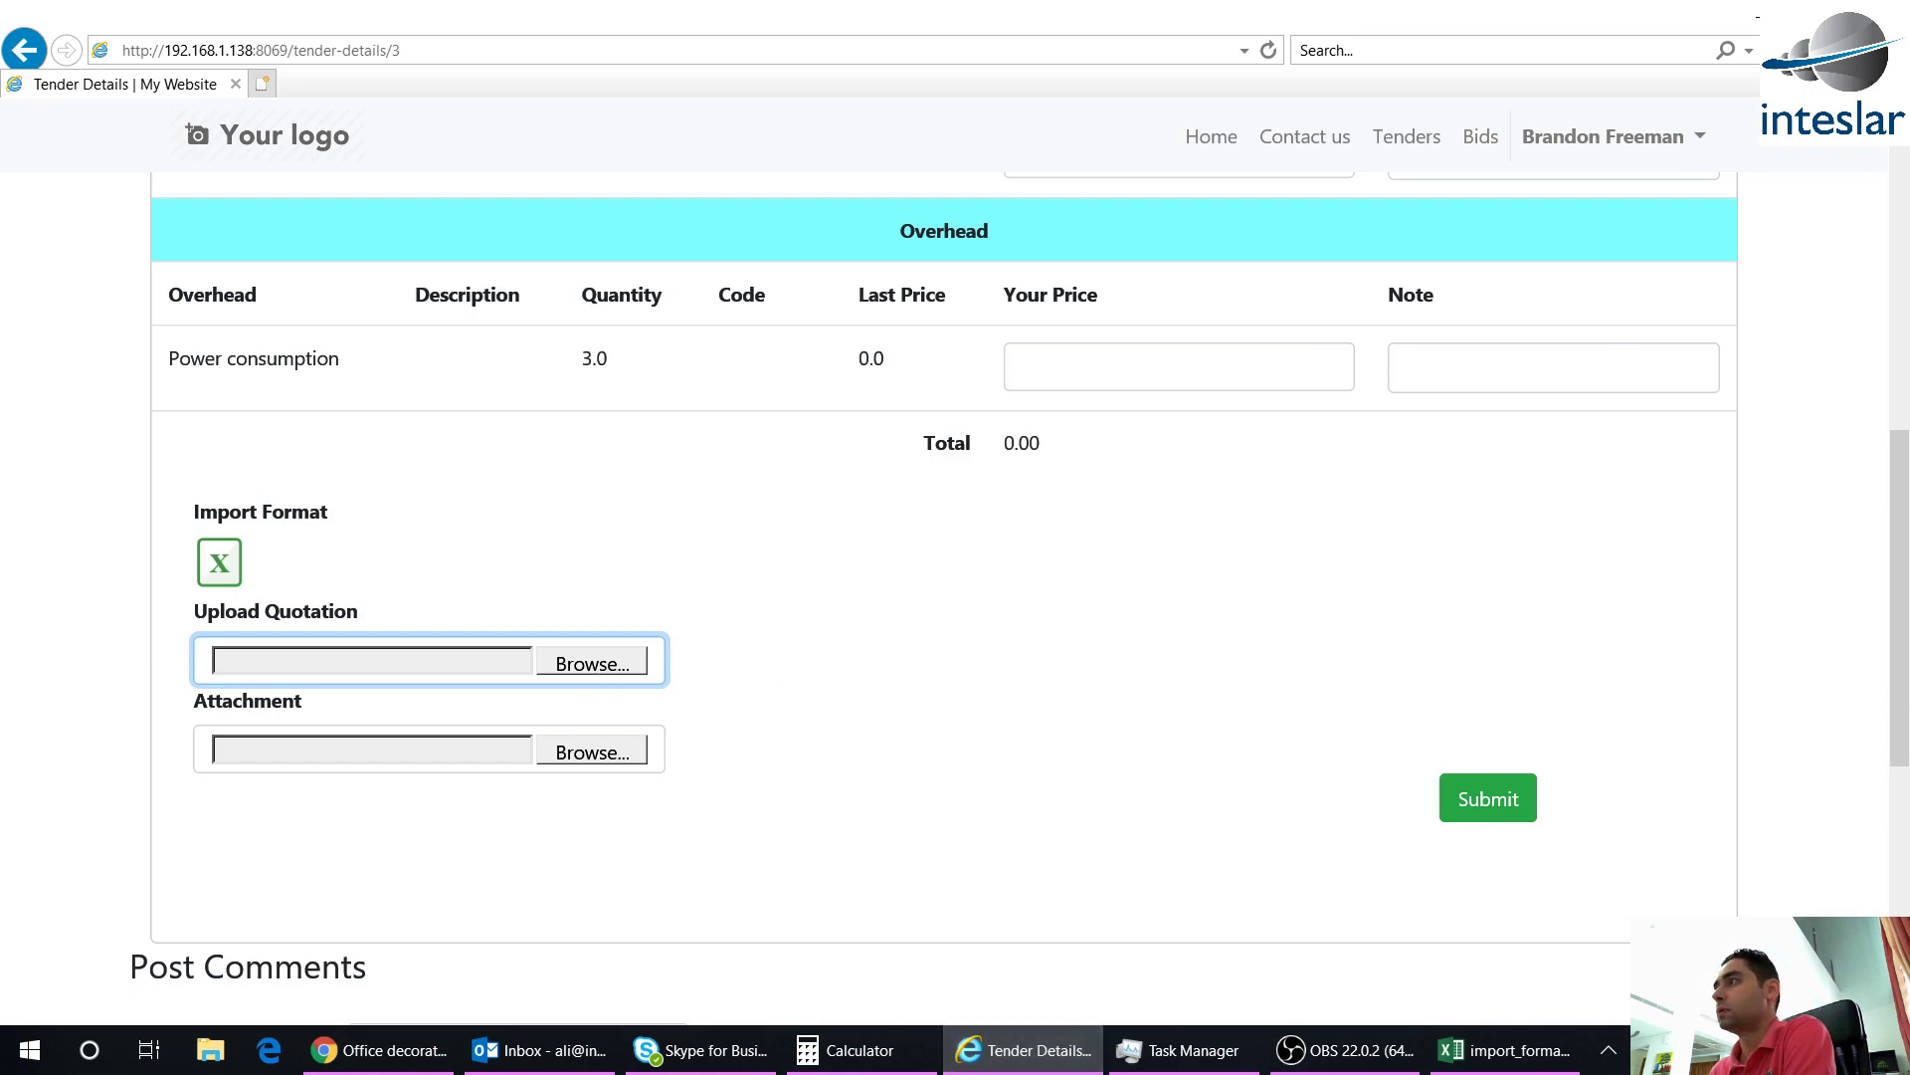
Look through Internet Explorer's download list for the import_format.csv file and close the list
{"action": "key", "text": "alt+x"}
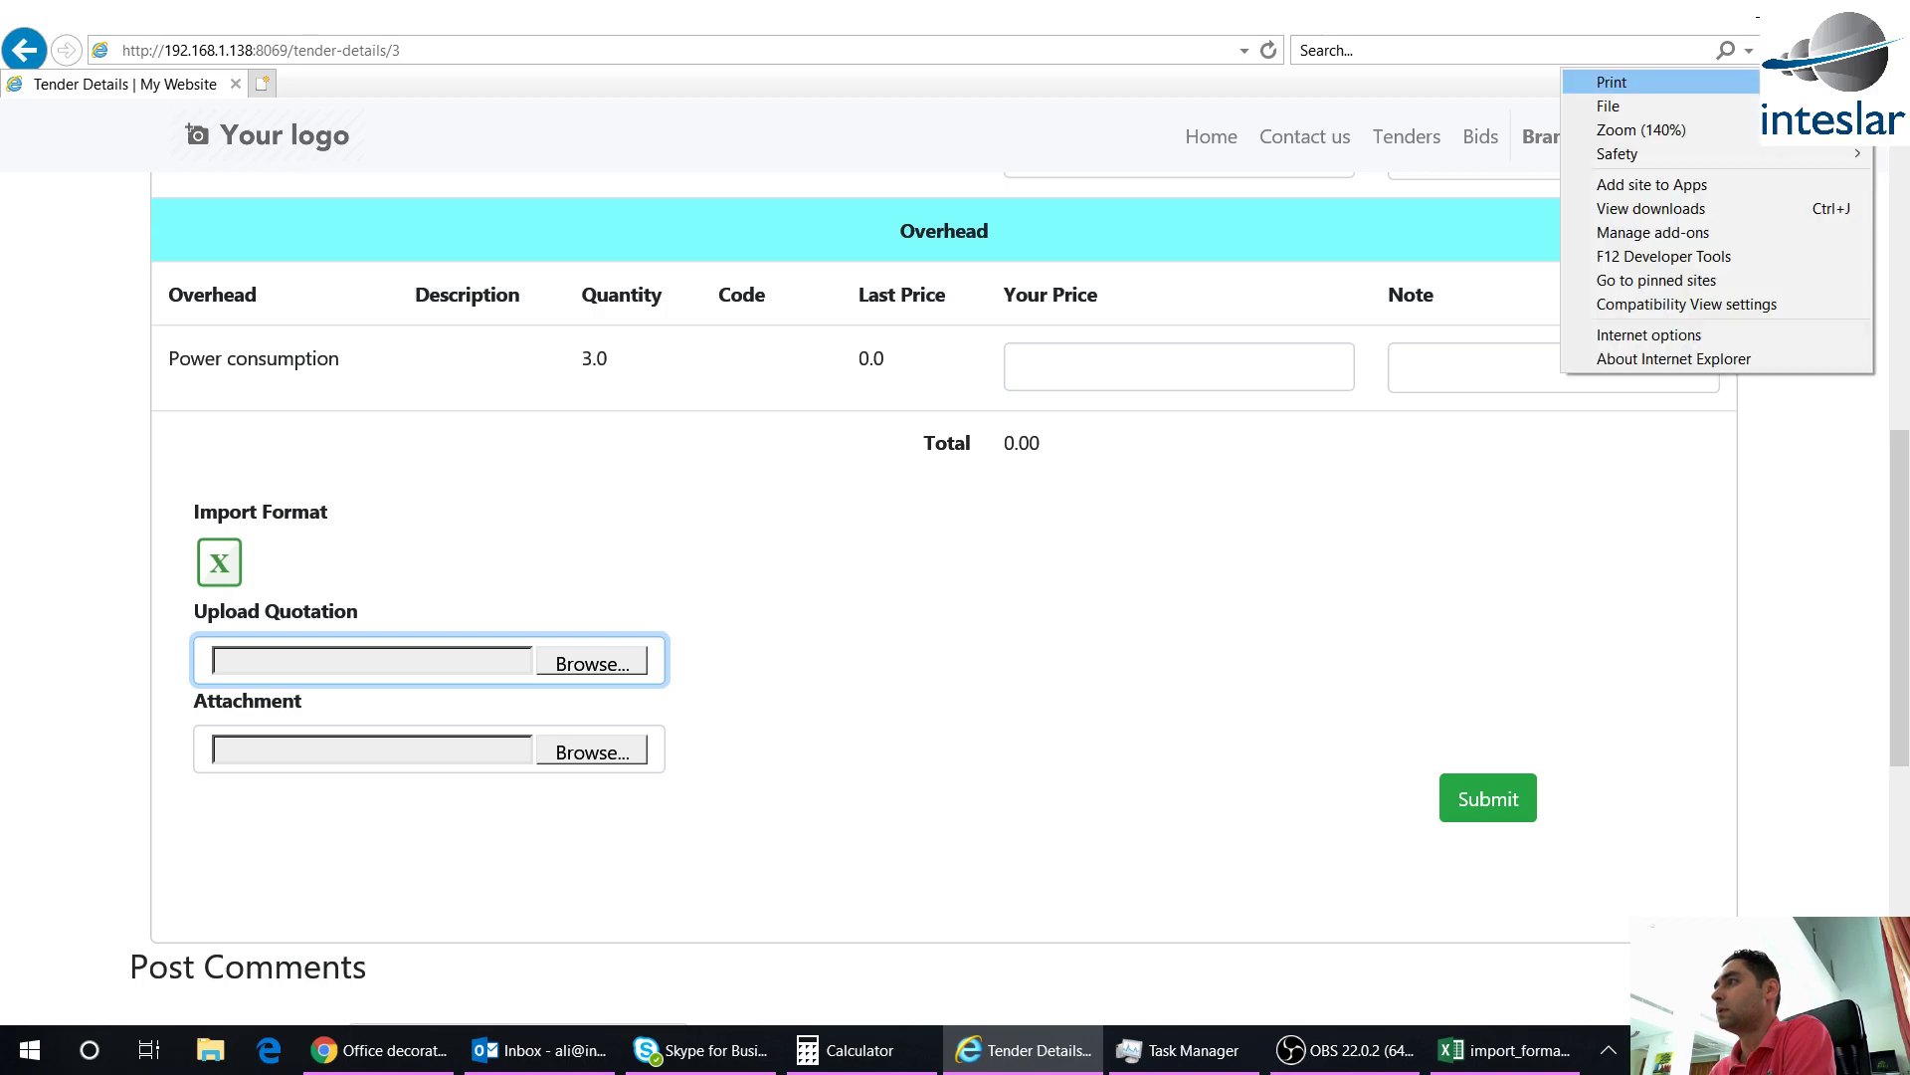
{"action": "left_click", "coordinate": [1692, 209]}
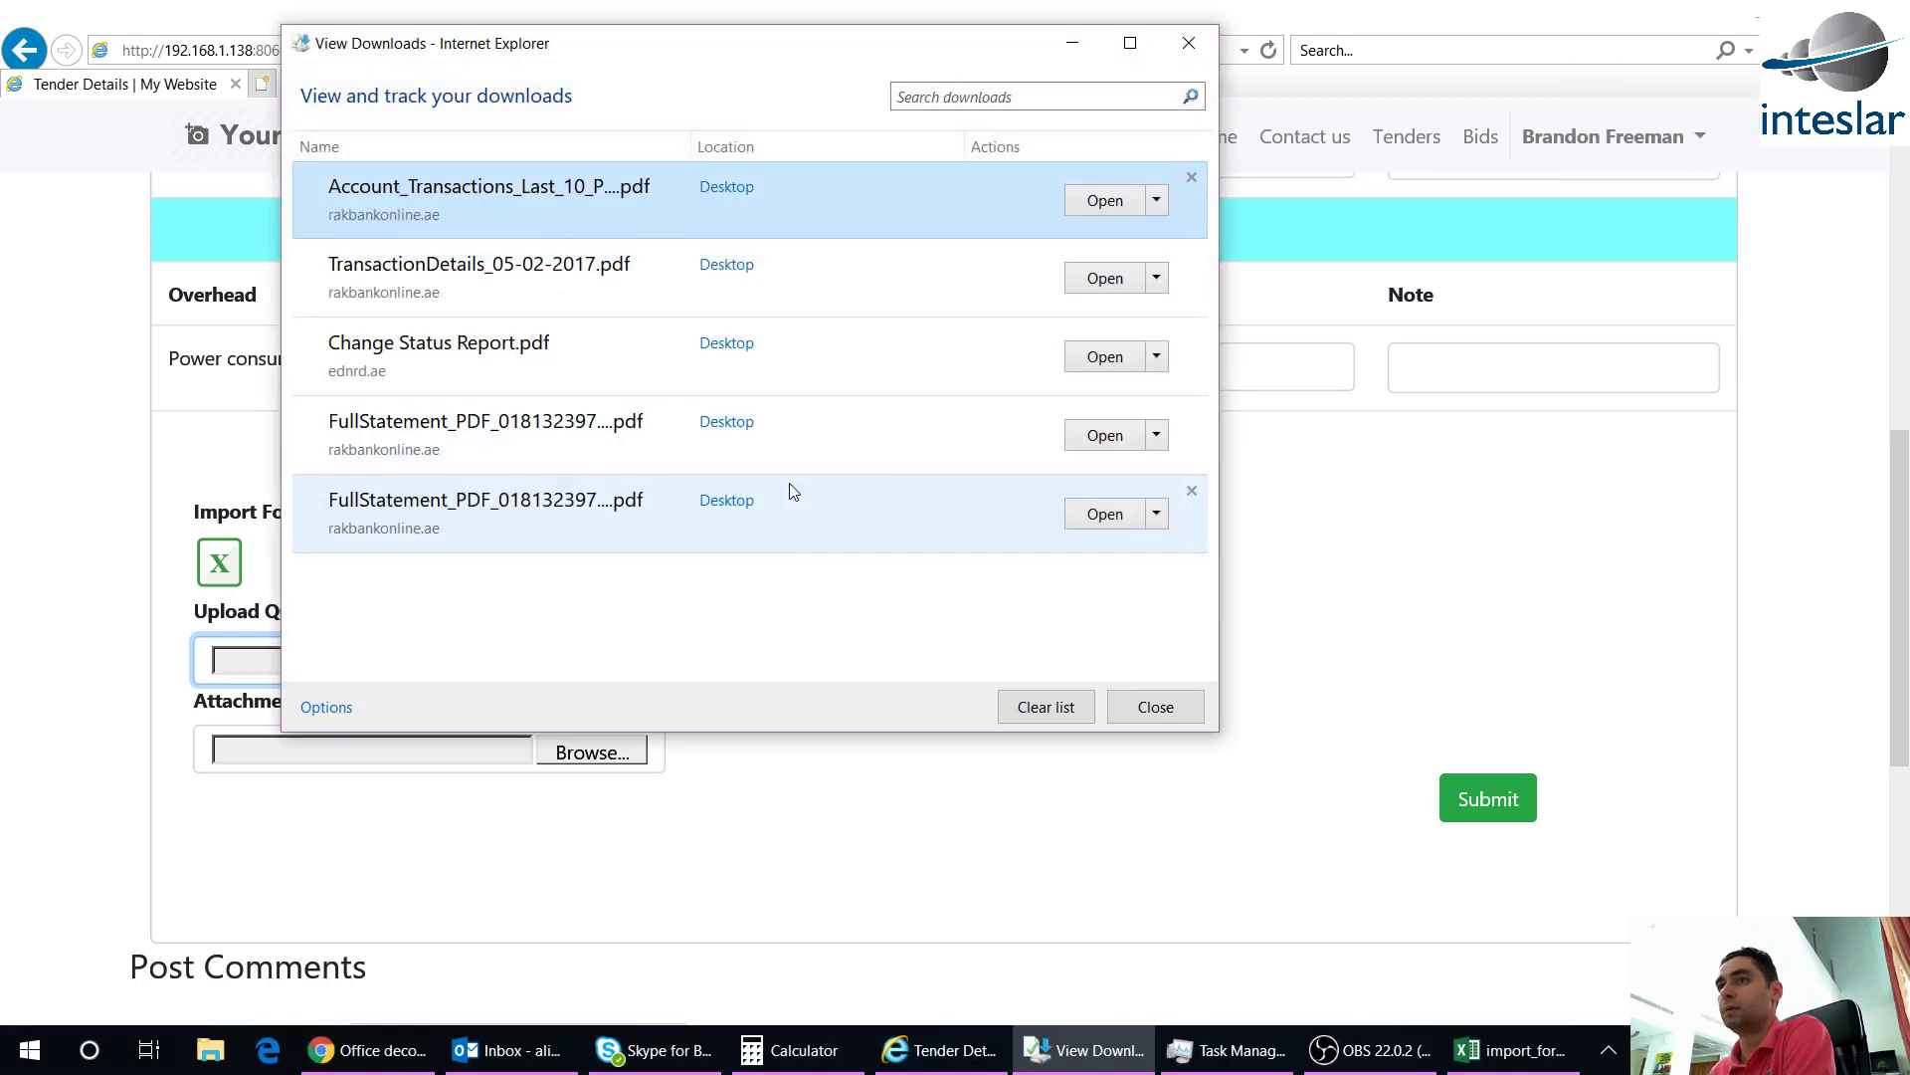
{"action": "left_click", "coordinate": [1158, 207]}
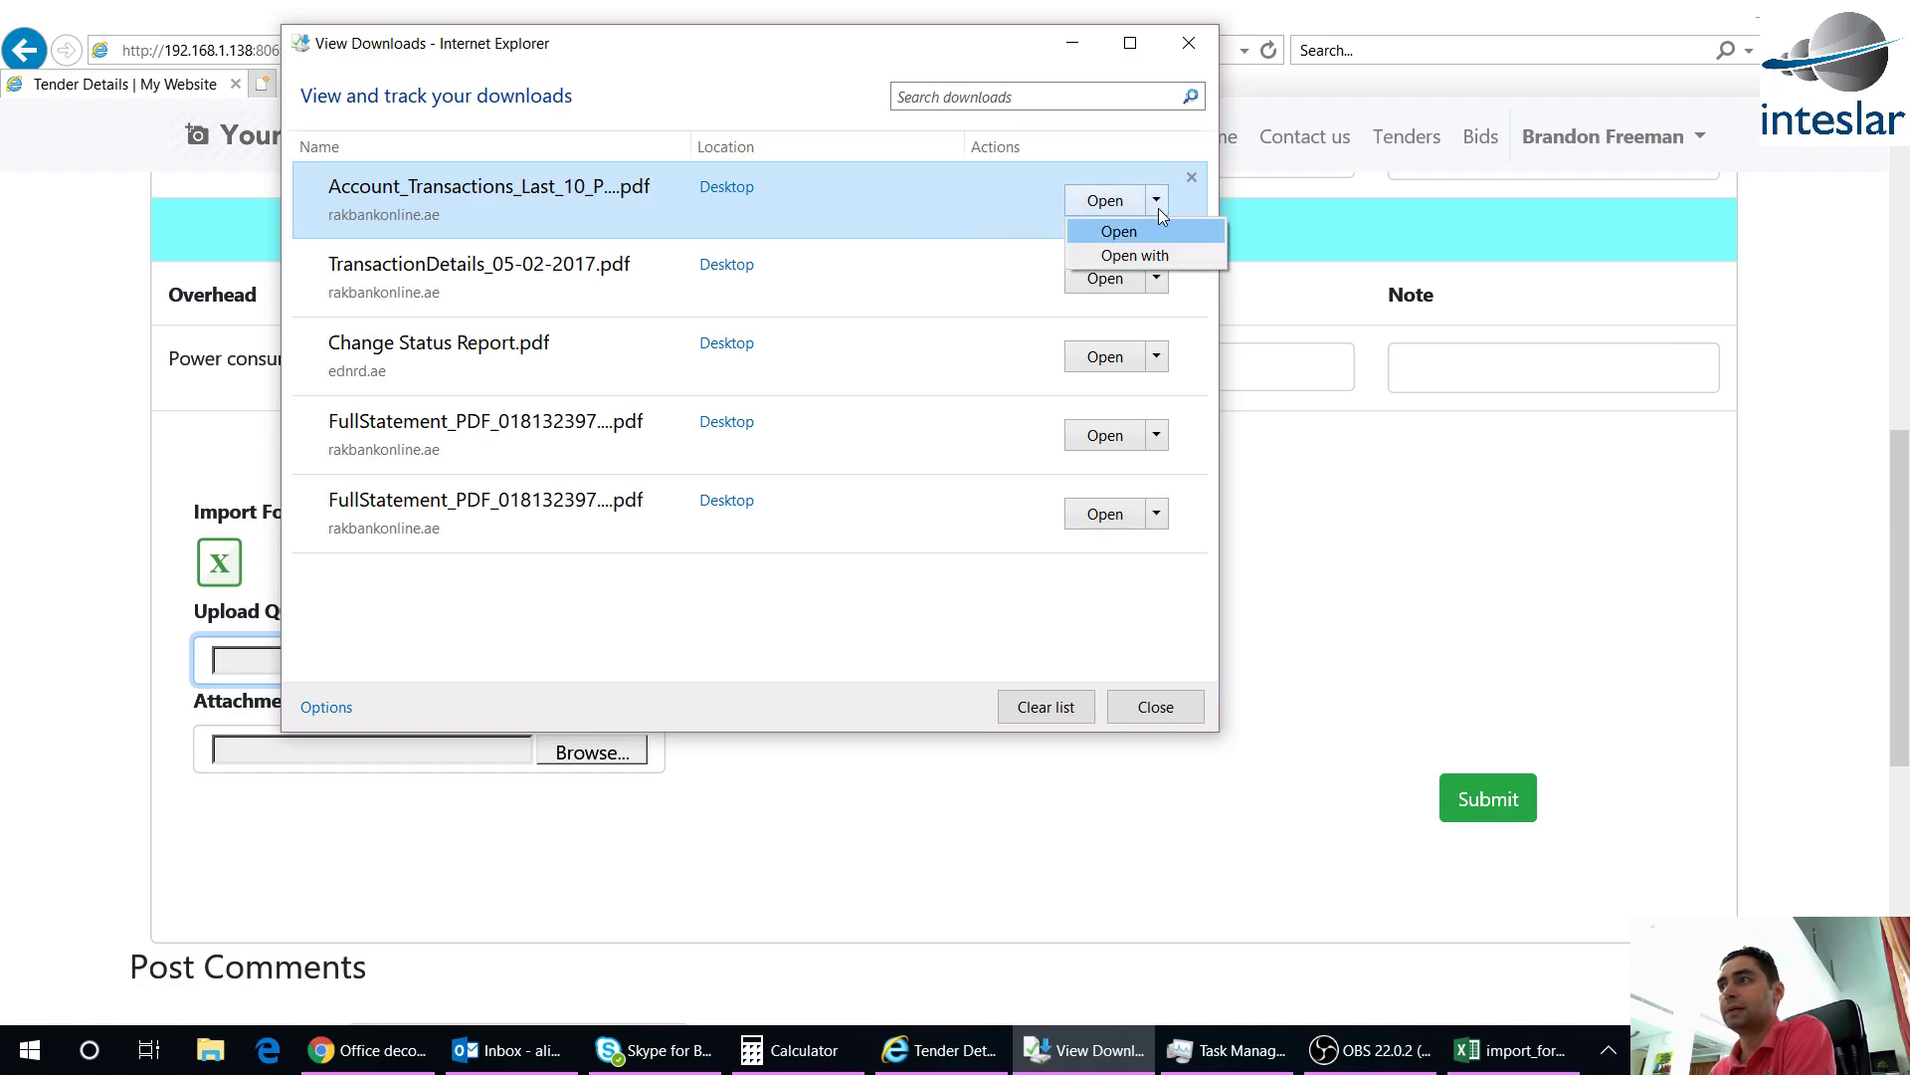
{"action": "left_click", "coordinate": [868, 595]}
{"action": "left_click", "coordinate": [1154, 707]}
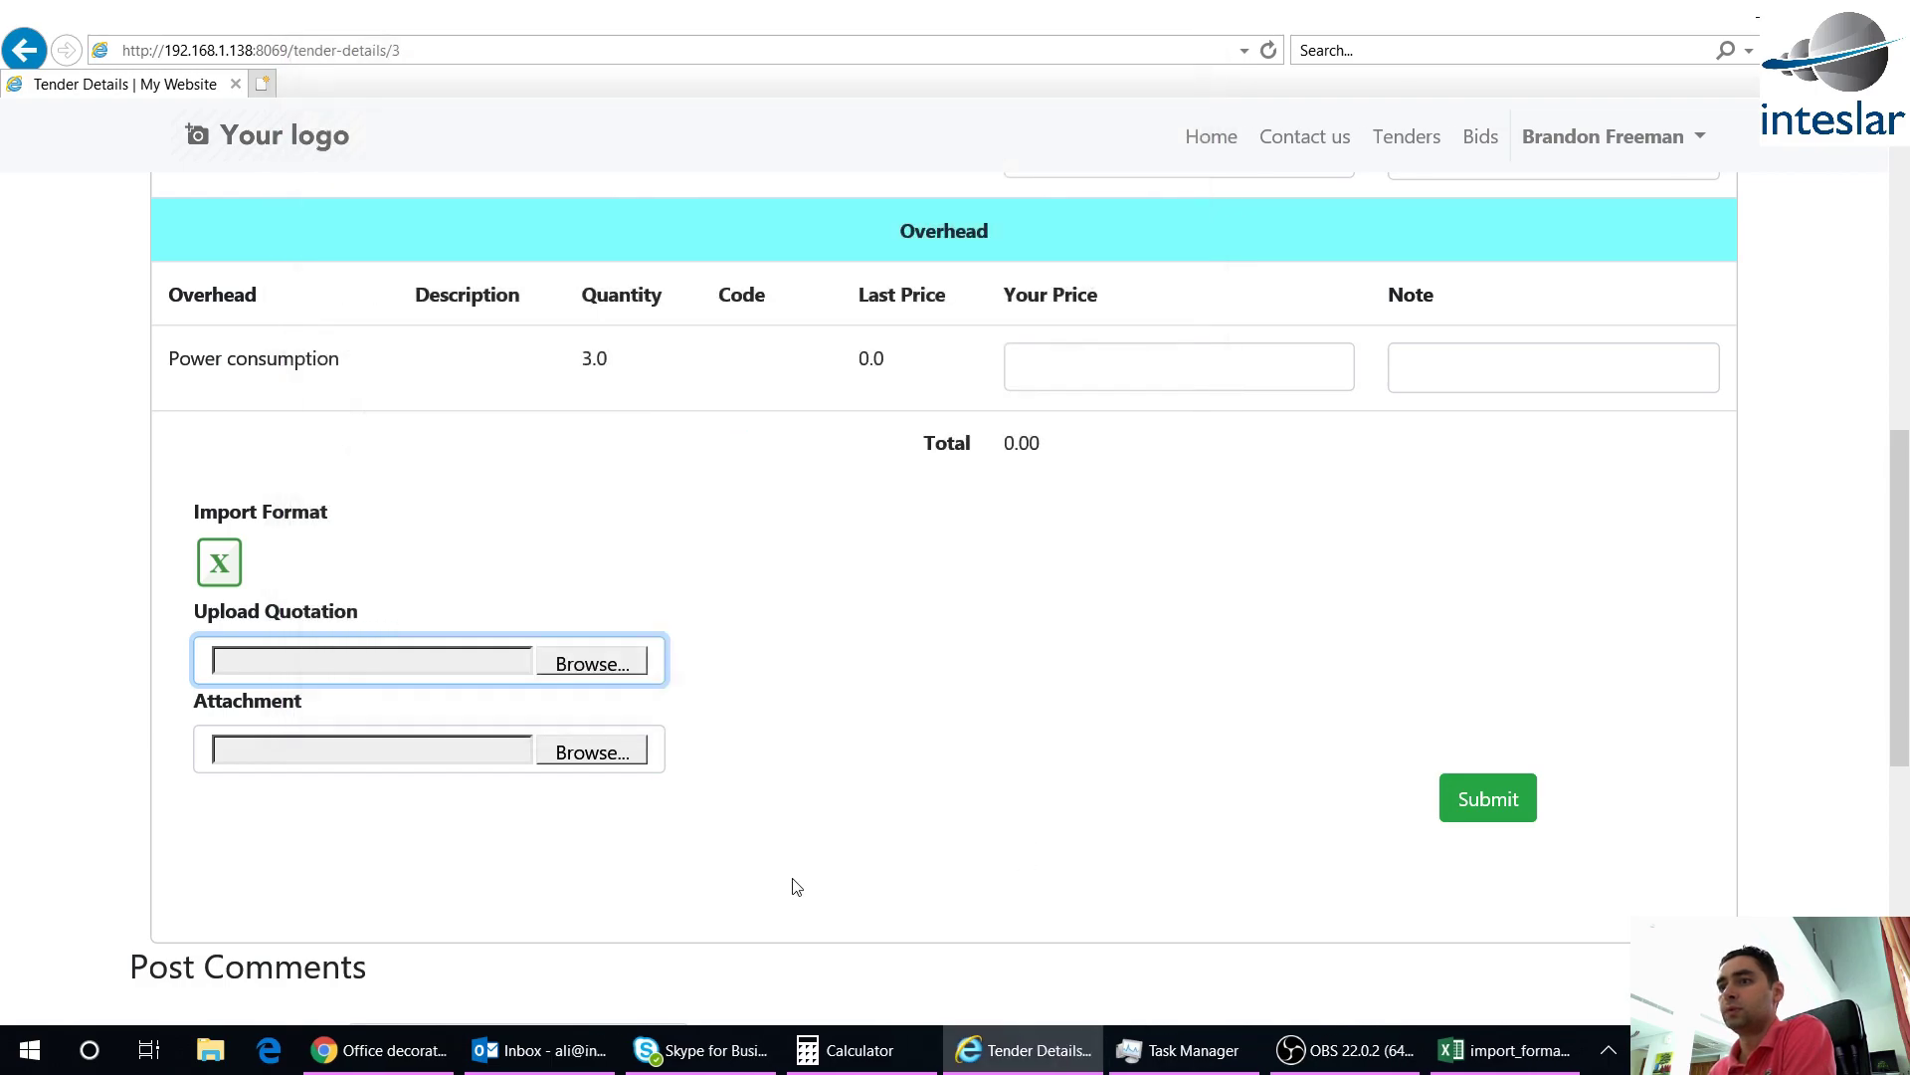
Download a fresh copy of import_format.csv to the Desktop and try to open it in Excel
{"action": "left_click", "coordinate": [215, 560]}
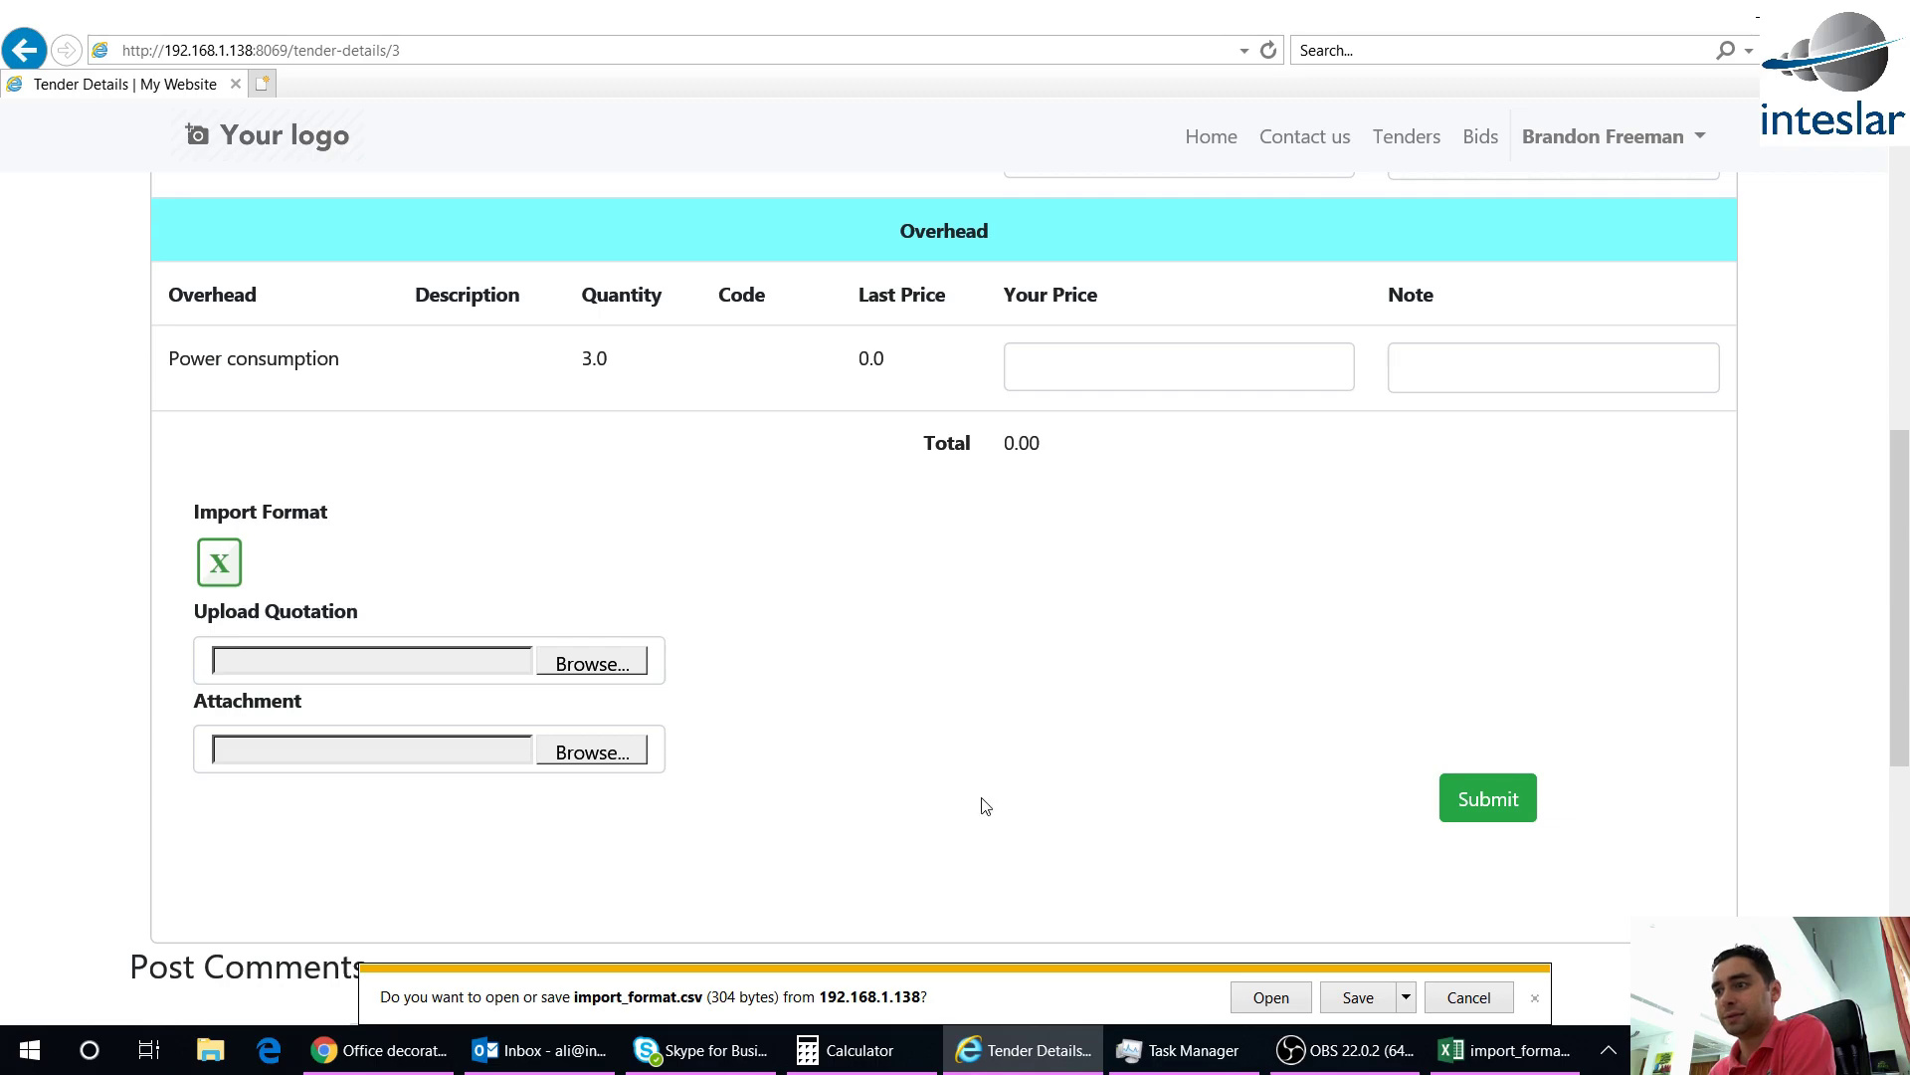
{"action": "left_click", "coordinate": [1408, 1005]}
{"action": "left_click", "coordinate": [1482, 975]}
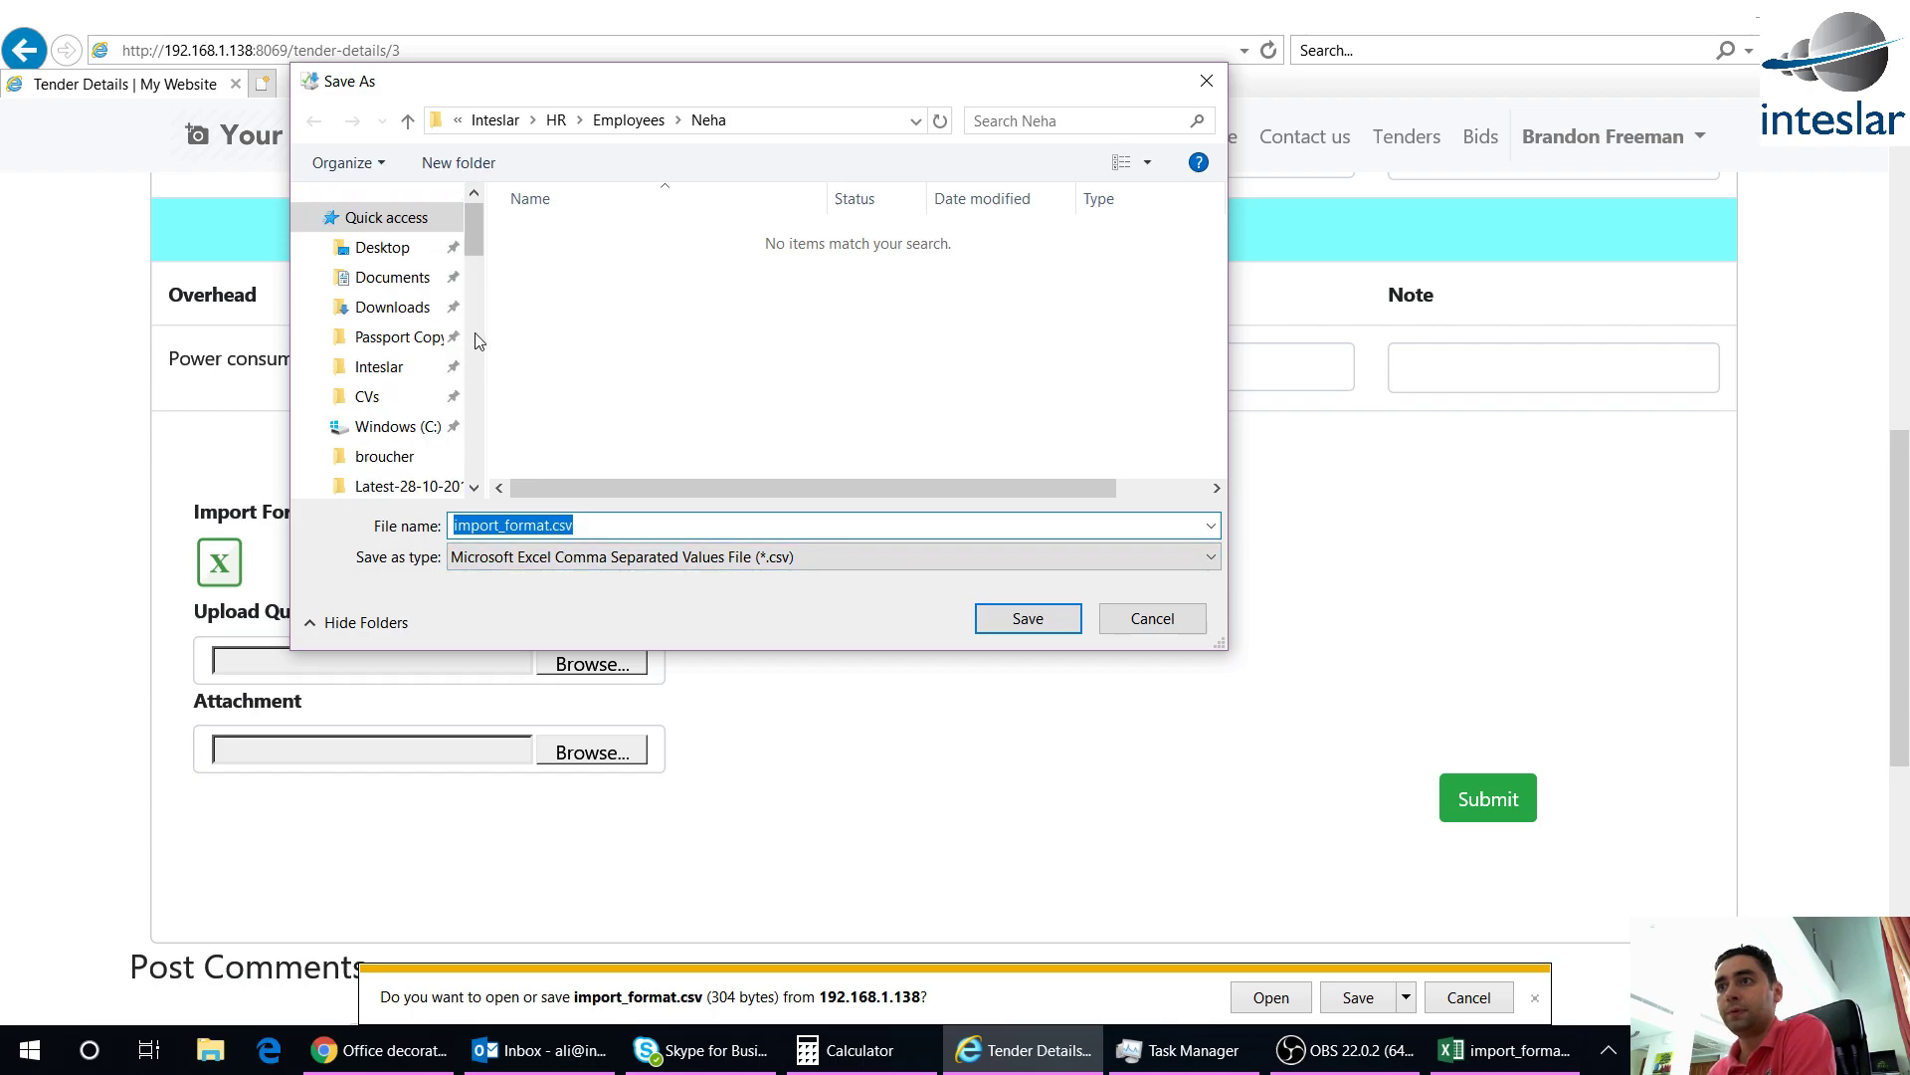
{"action": "left_click", "coordinate": [378, 248]}
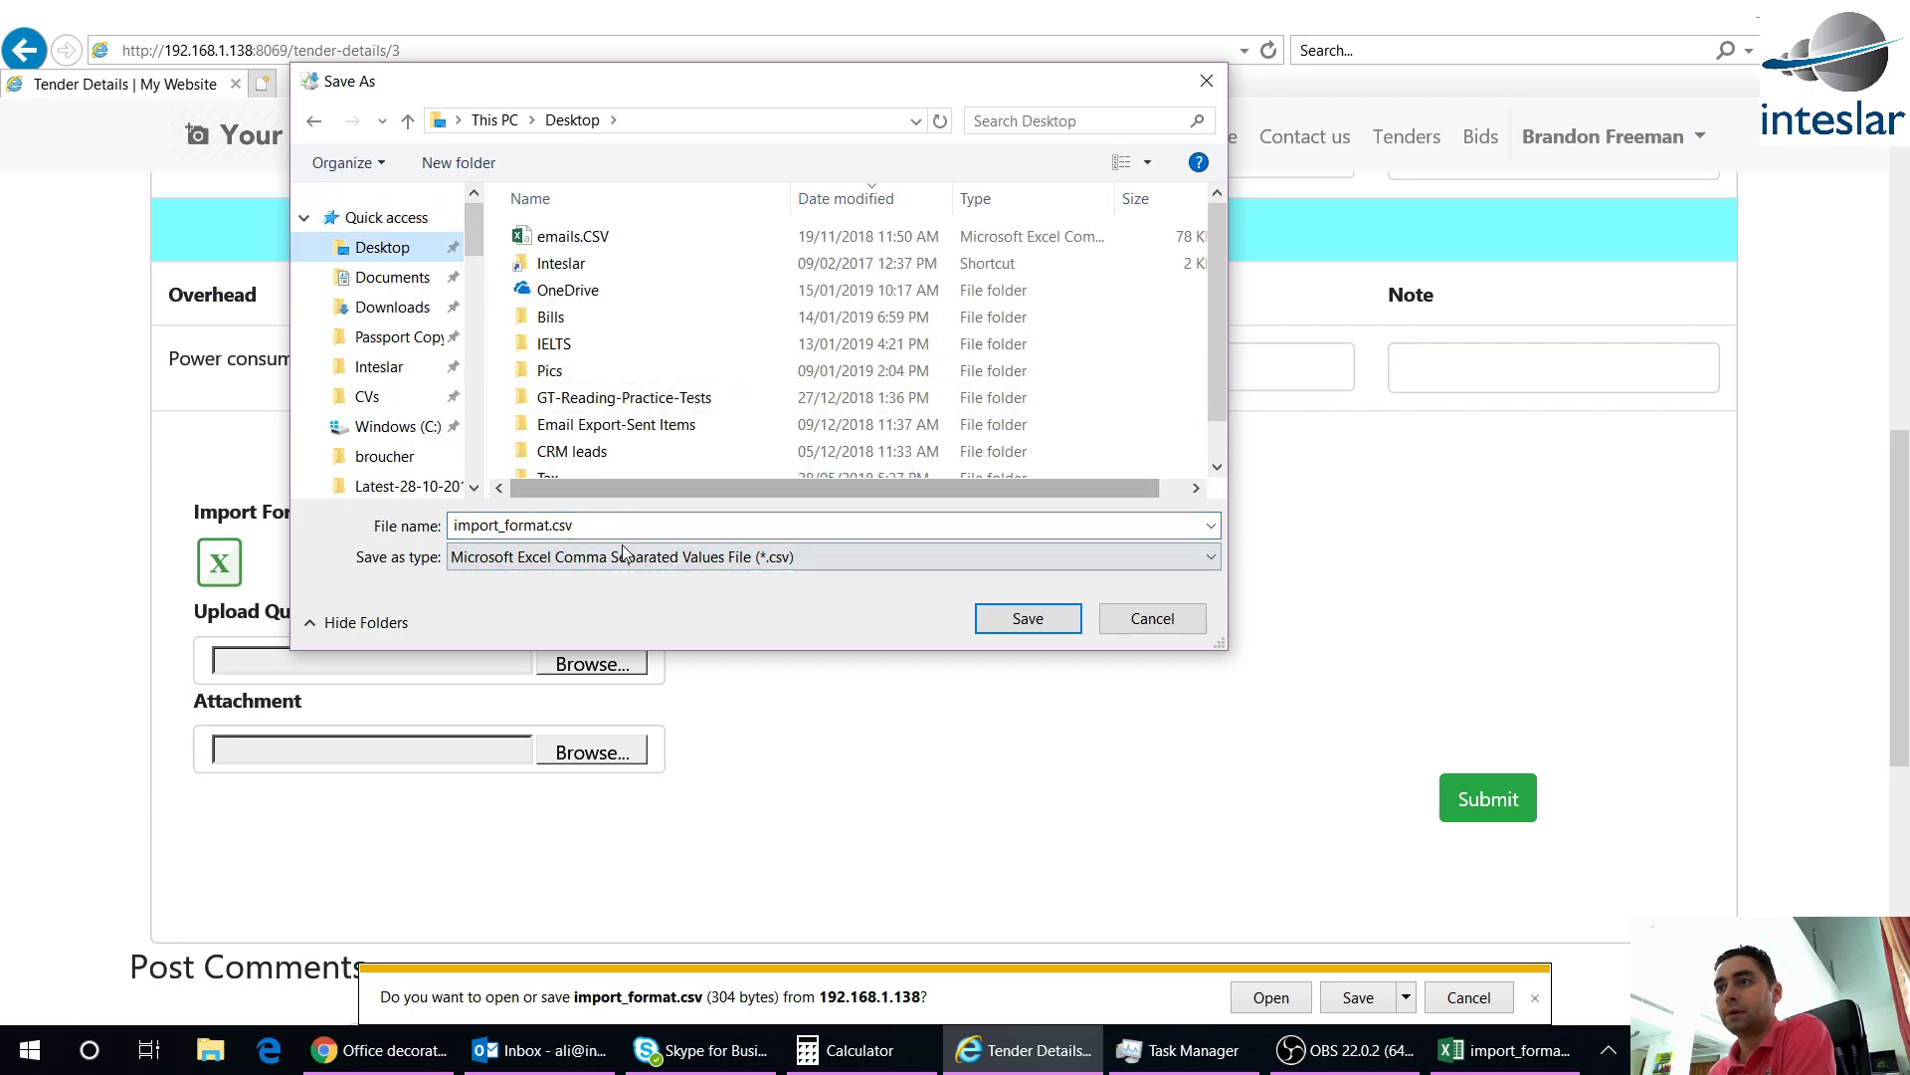
{"action": "left_click", "coordinate": [1033, 621]}
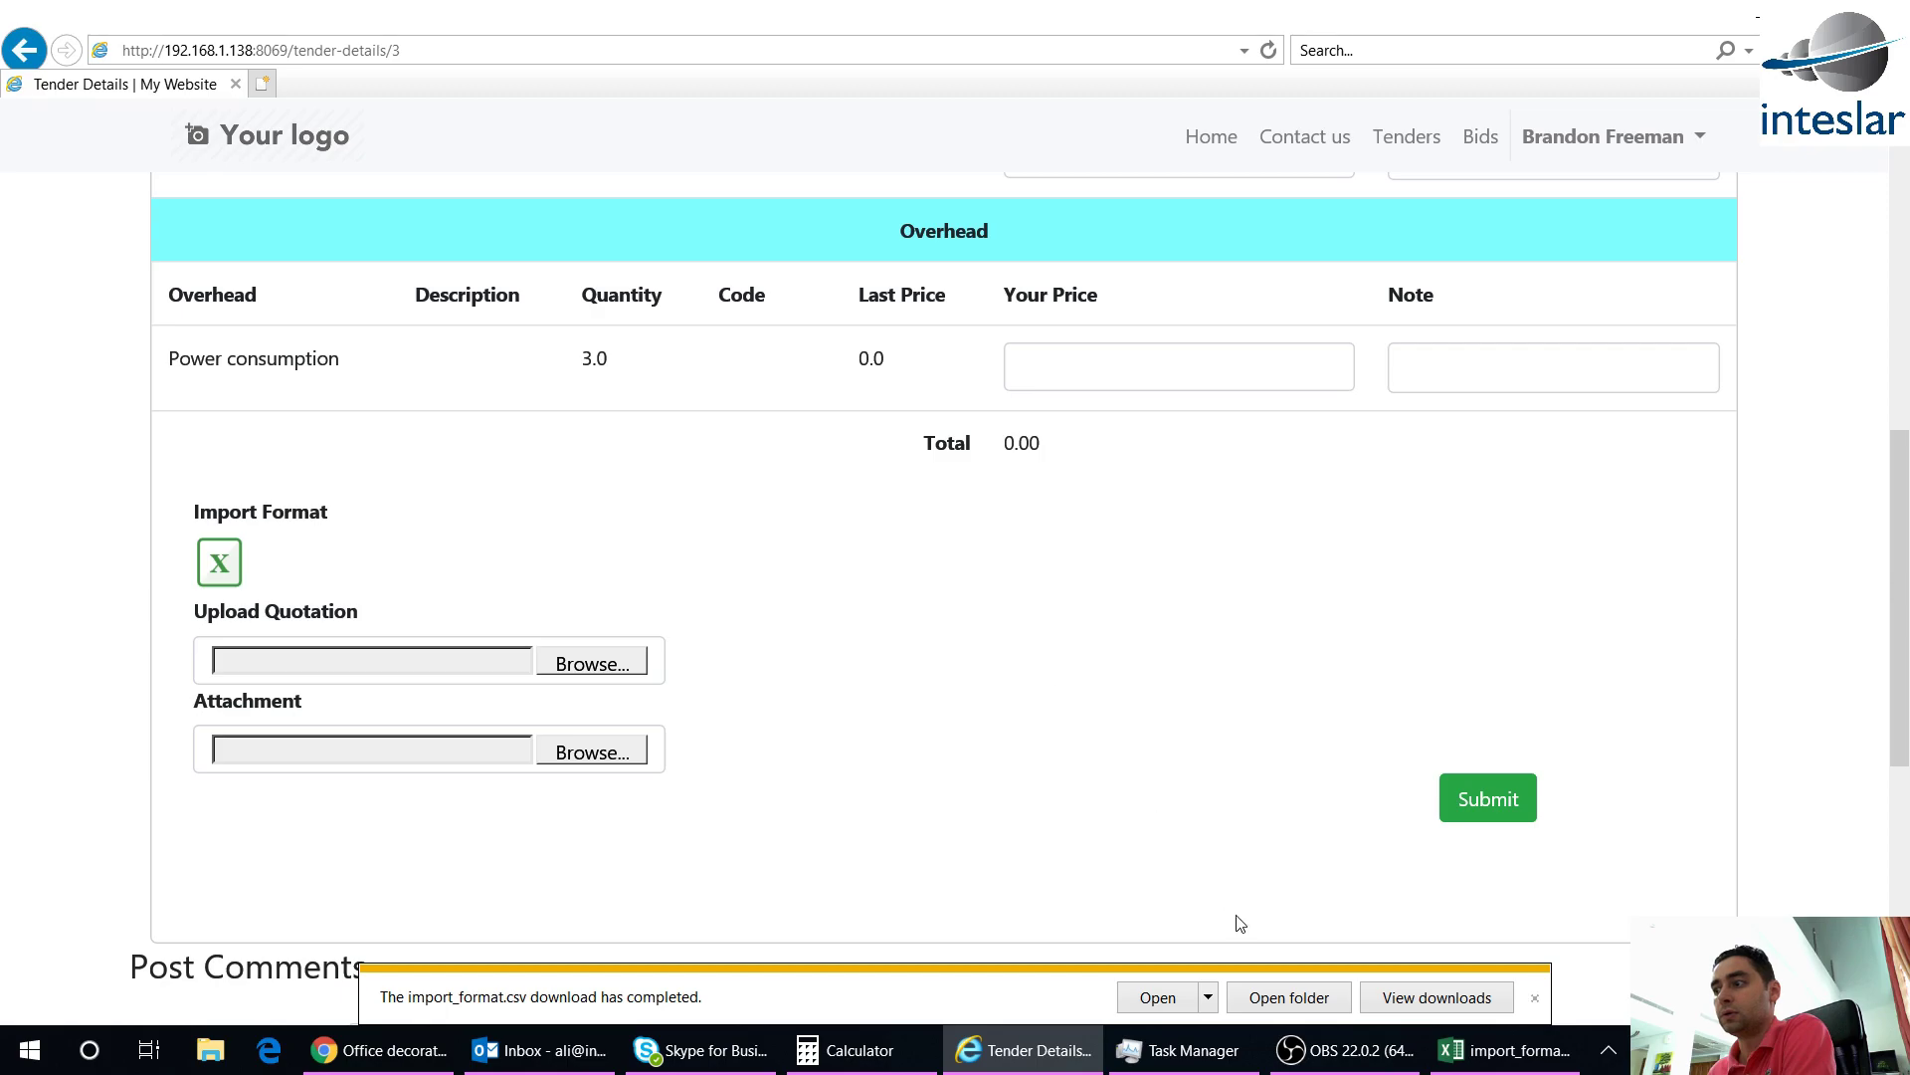
{"action": "left_click", "coordinate": [1150, 999]}
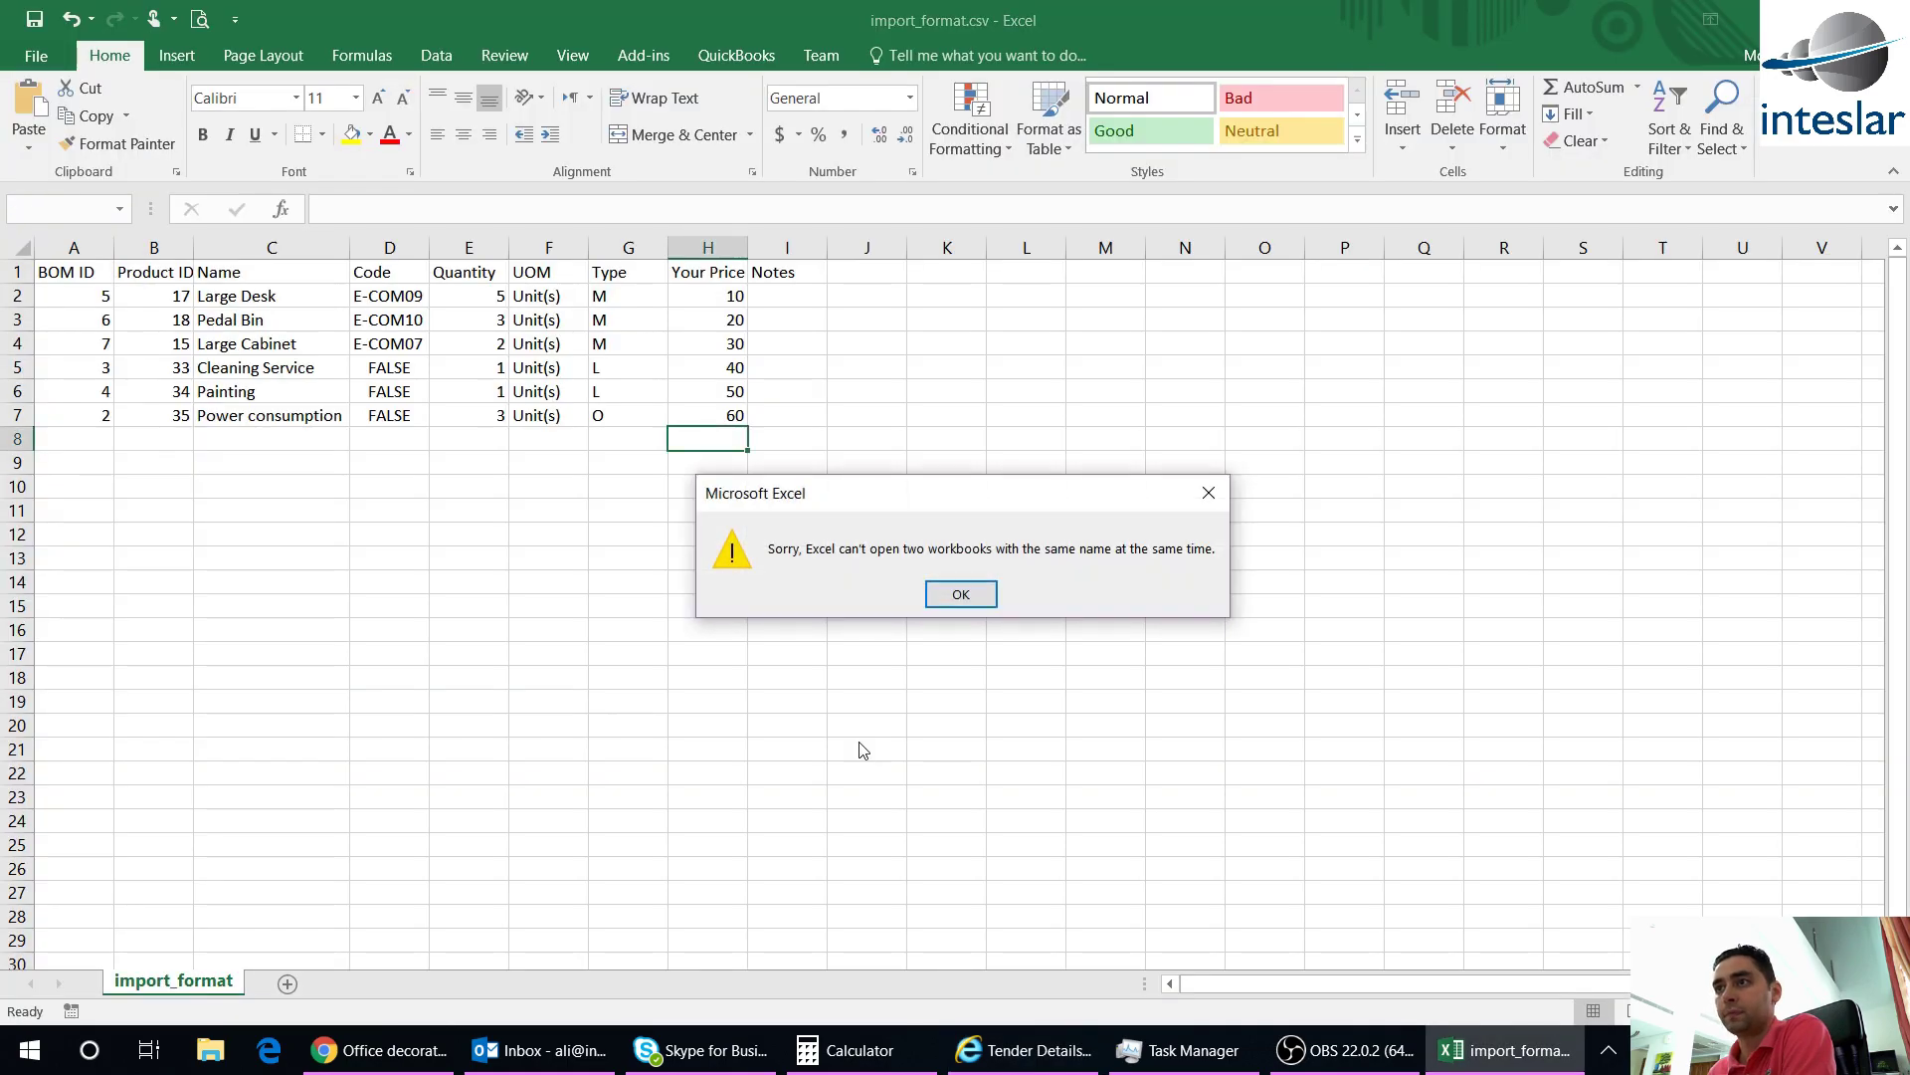
{"action": "left_click", "coordinate": [959, 599]}
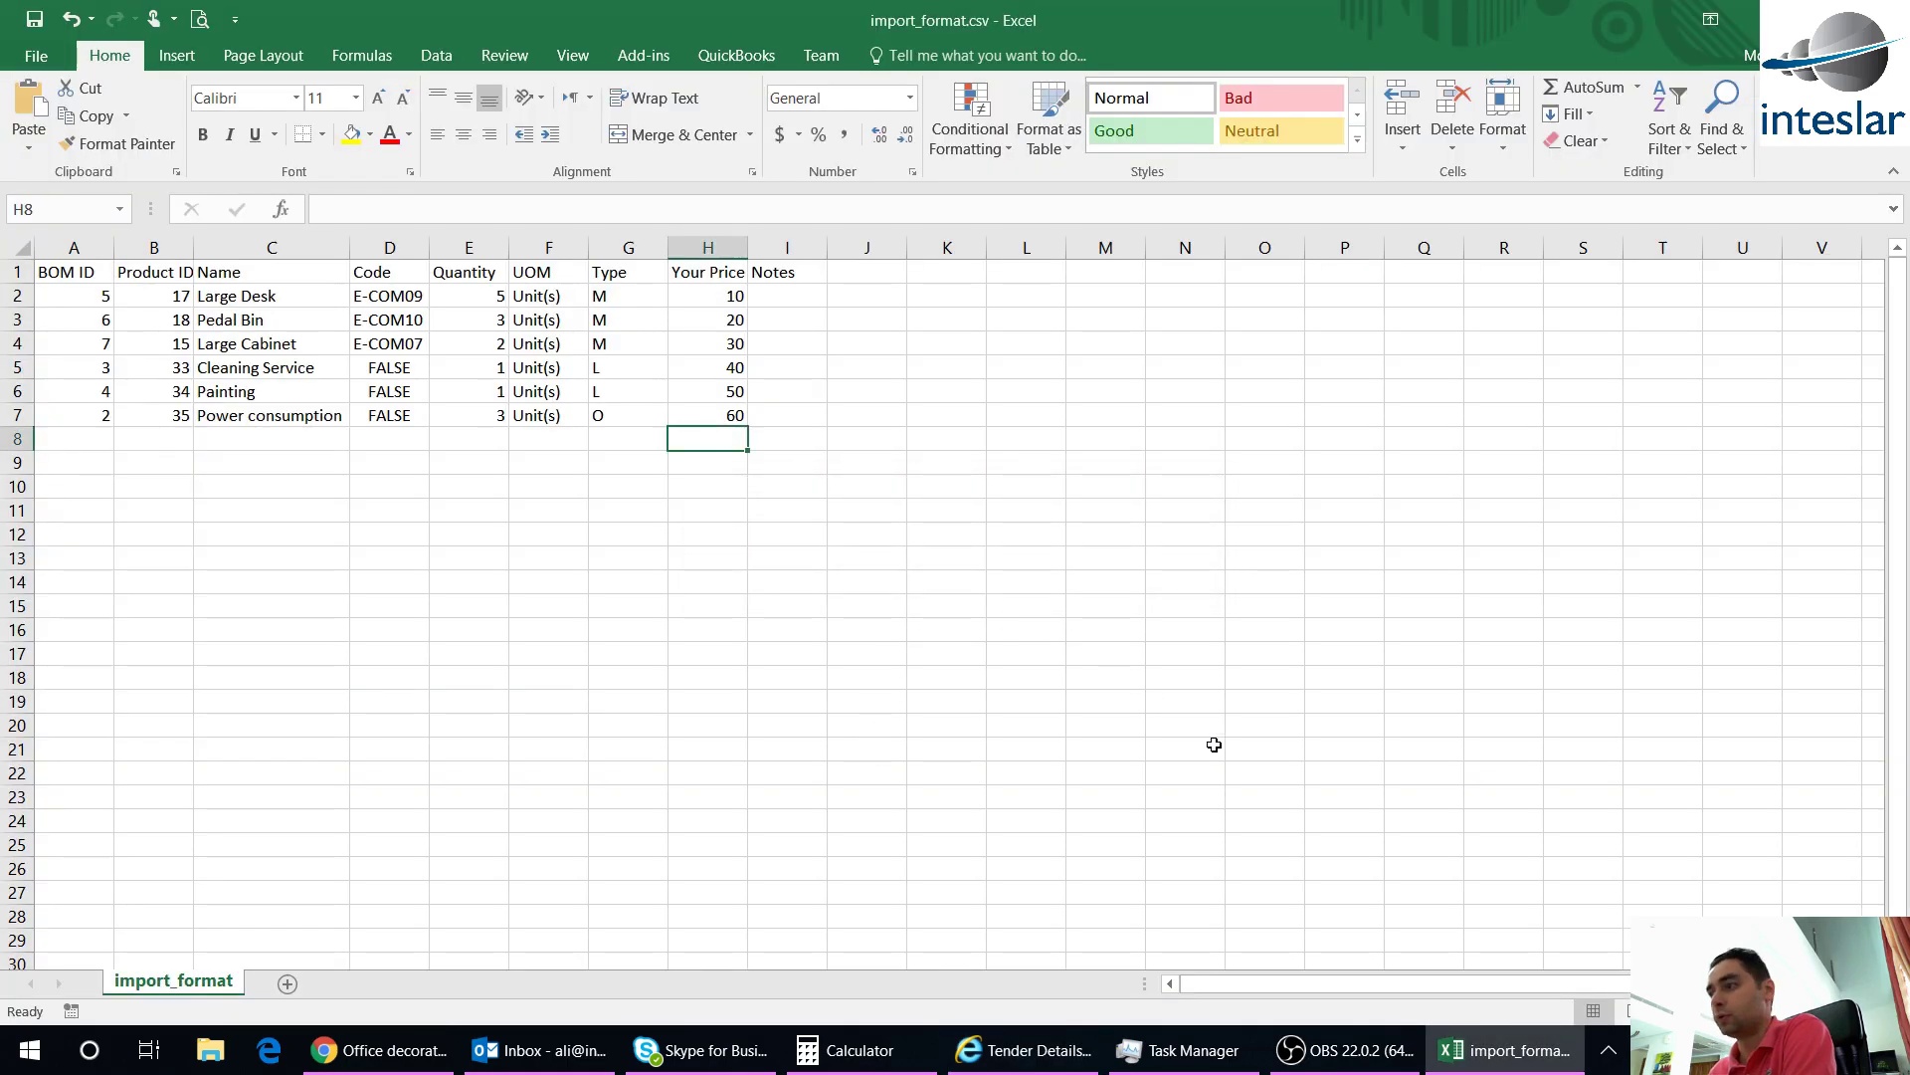
Save the priced workbook to the Desktop as import_format.csv in CSV (Comma delimited) format, replacing the existing file
{"action": "left_click", "coordinate": [35, 56]}
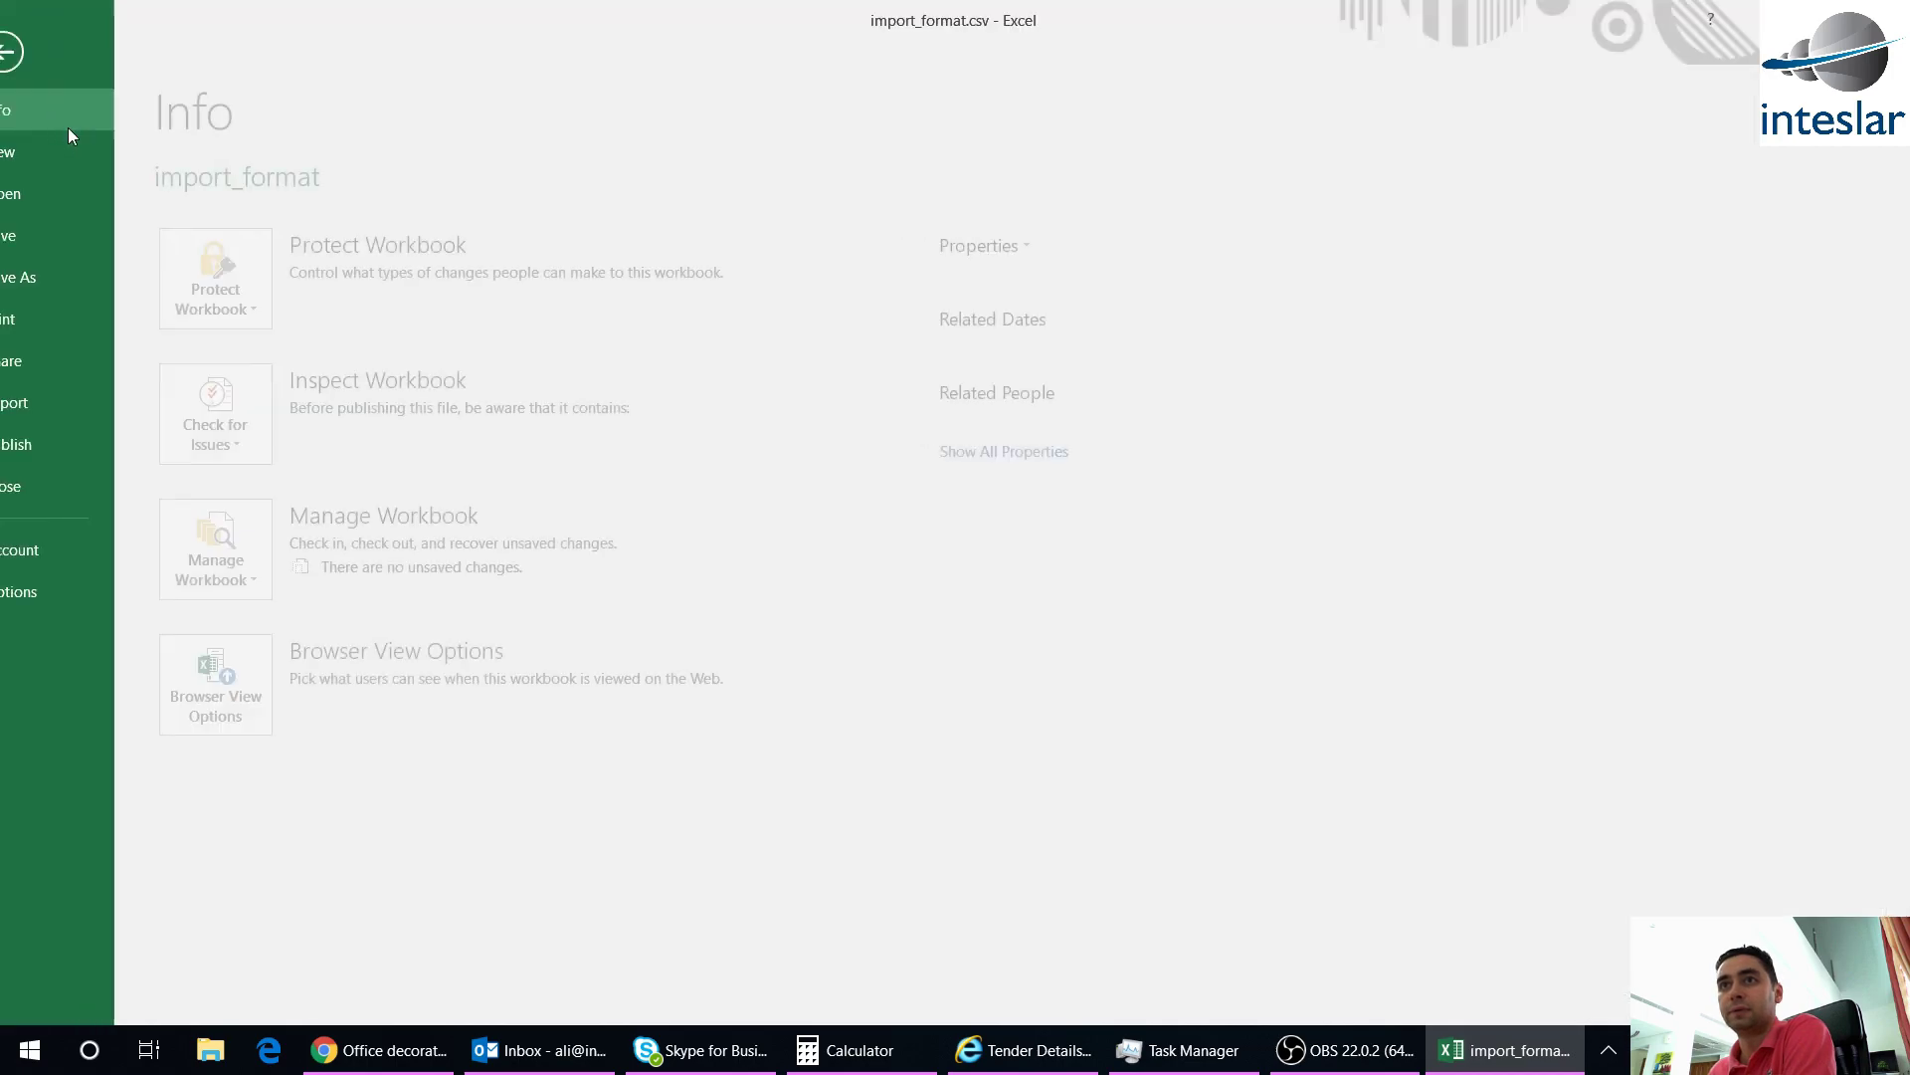
{"action": "left_click", "coordinate": [75, 277]}
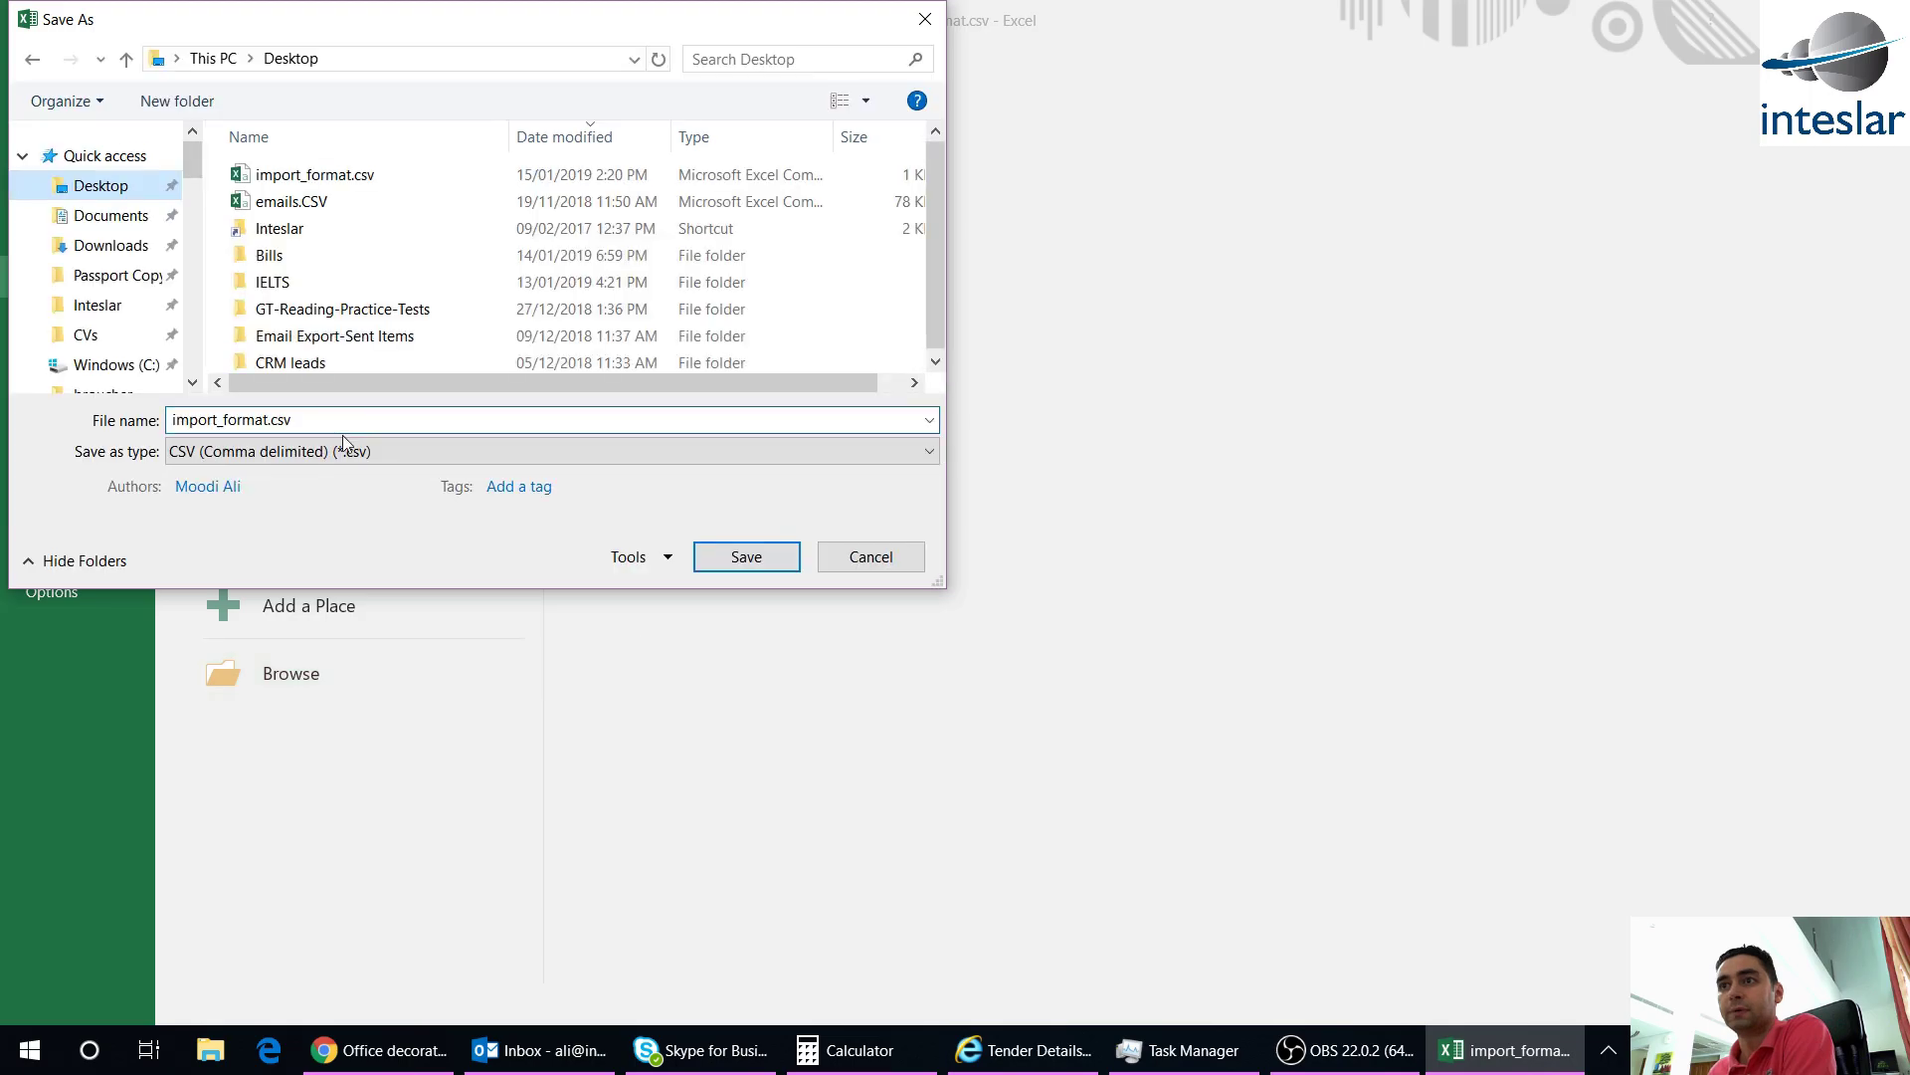
{"action": "left_click", "coordinate": [746, 557]}
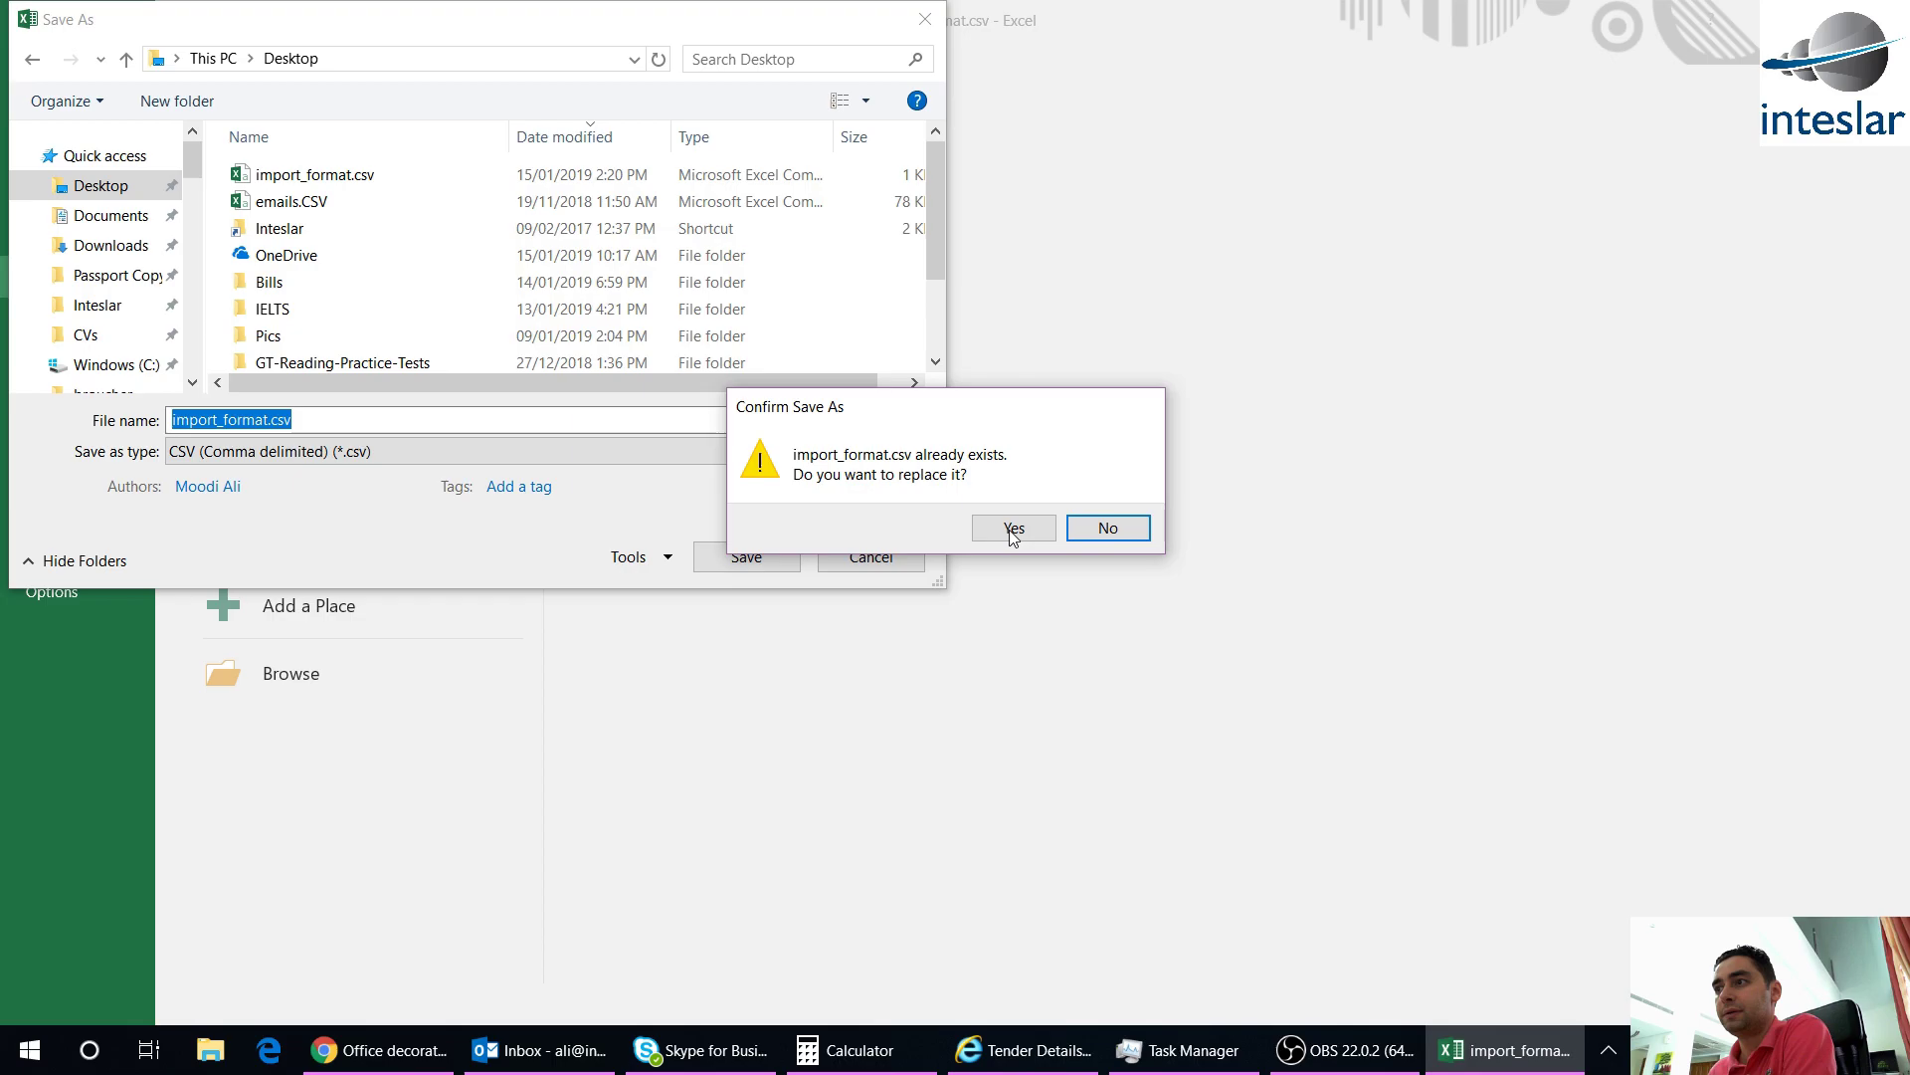
{"action": "left_click", "coordinate": [1013, 530]}
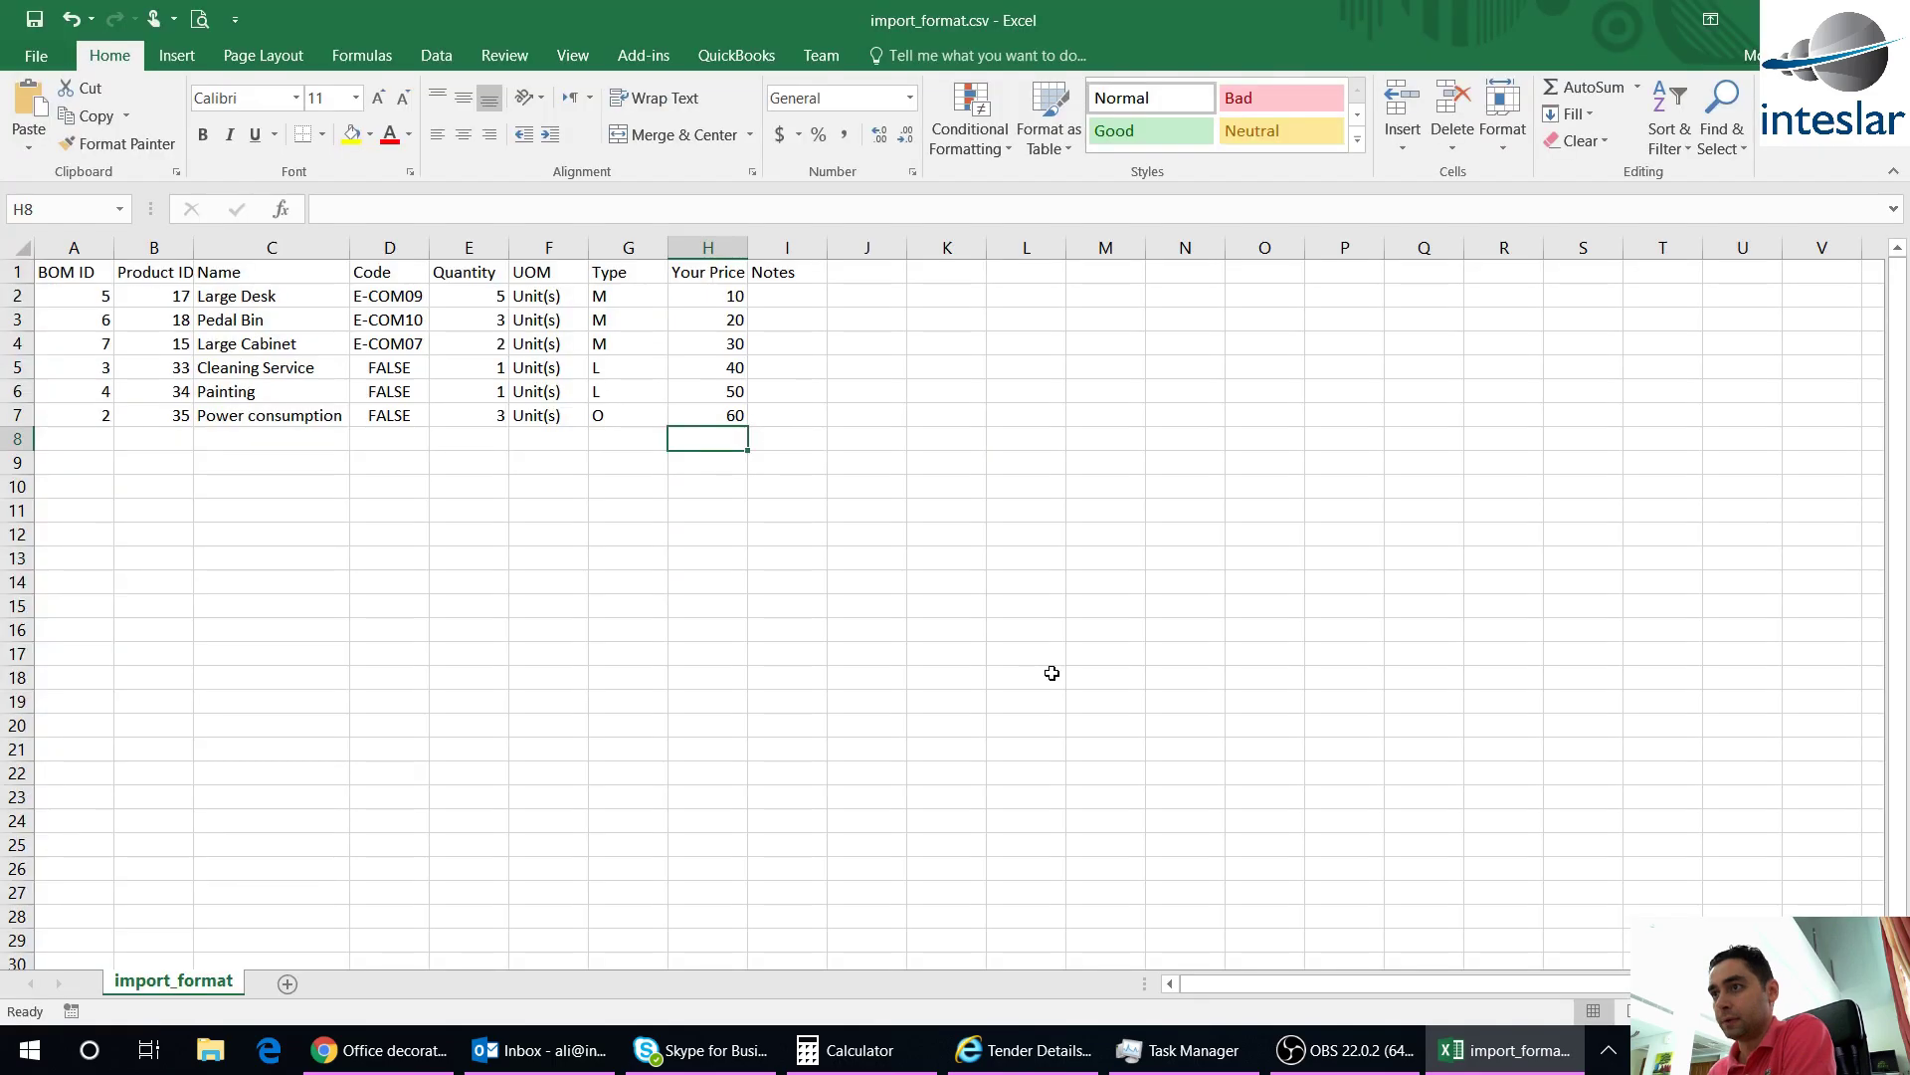
Switch to the tender page in Internet Explorer, attach import_format.csv from the Desktop as the quotation, submit it and check the rank
{"action": "key", "text": "alt+Tab"}
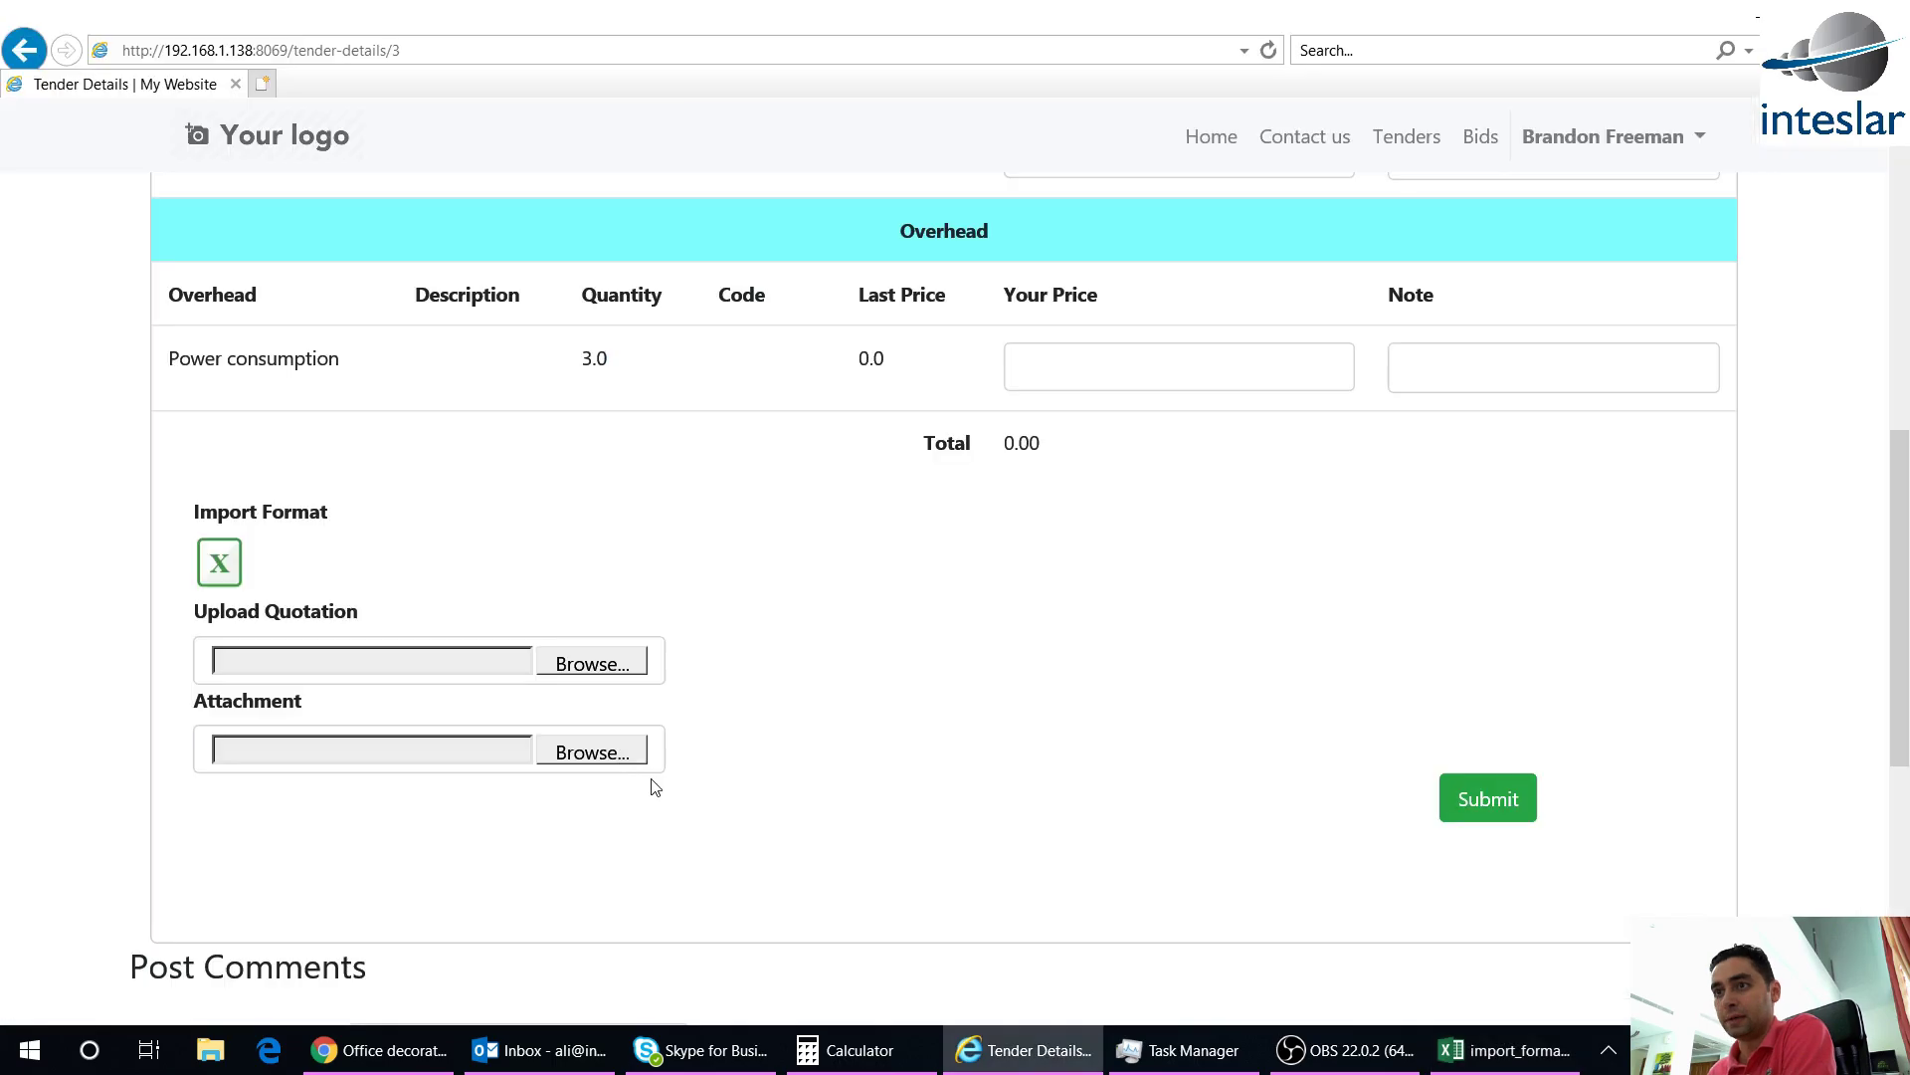
{"action": "left_click", "coordinate": [592, 664]}
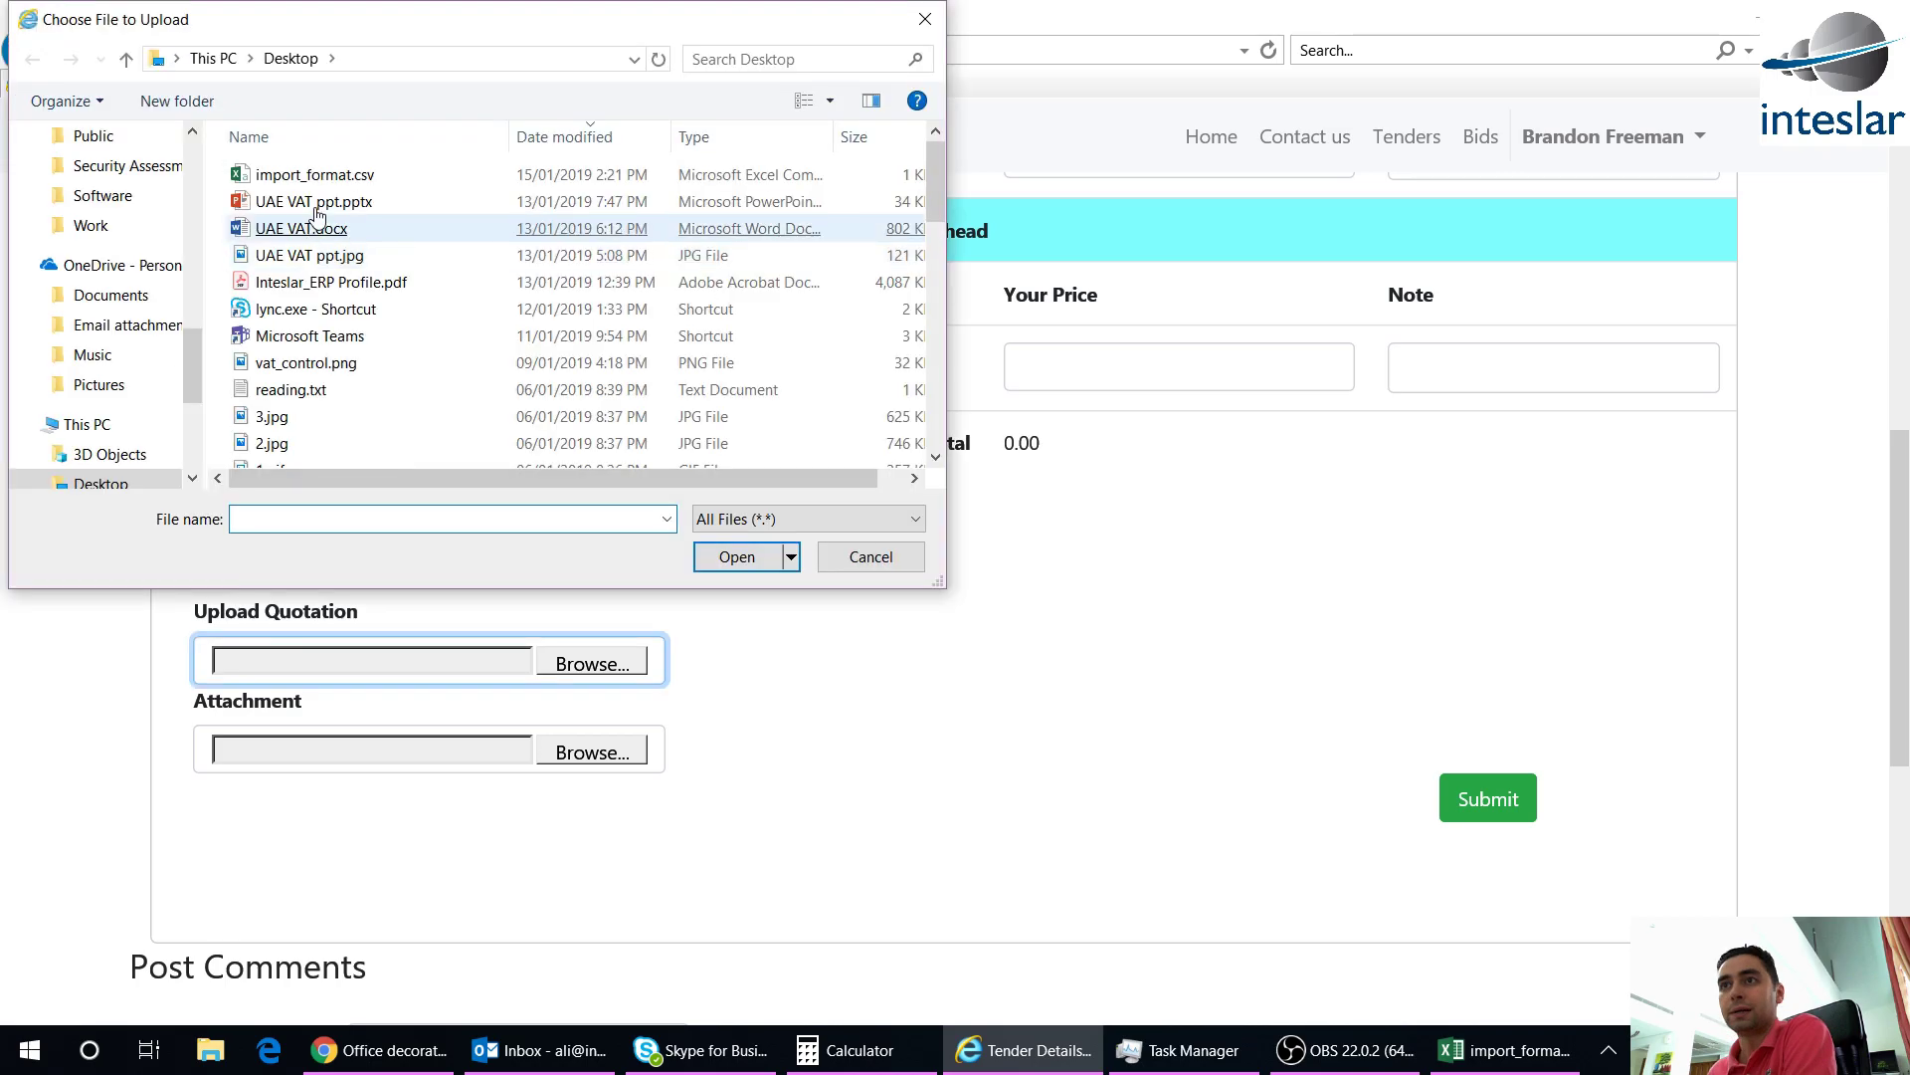
{"action": "double_click", "coordinate": [314, 174]}
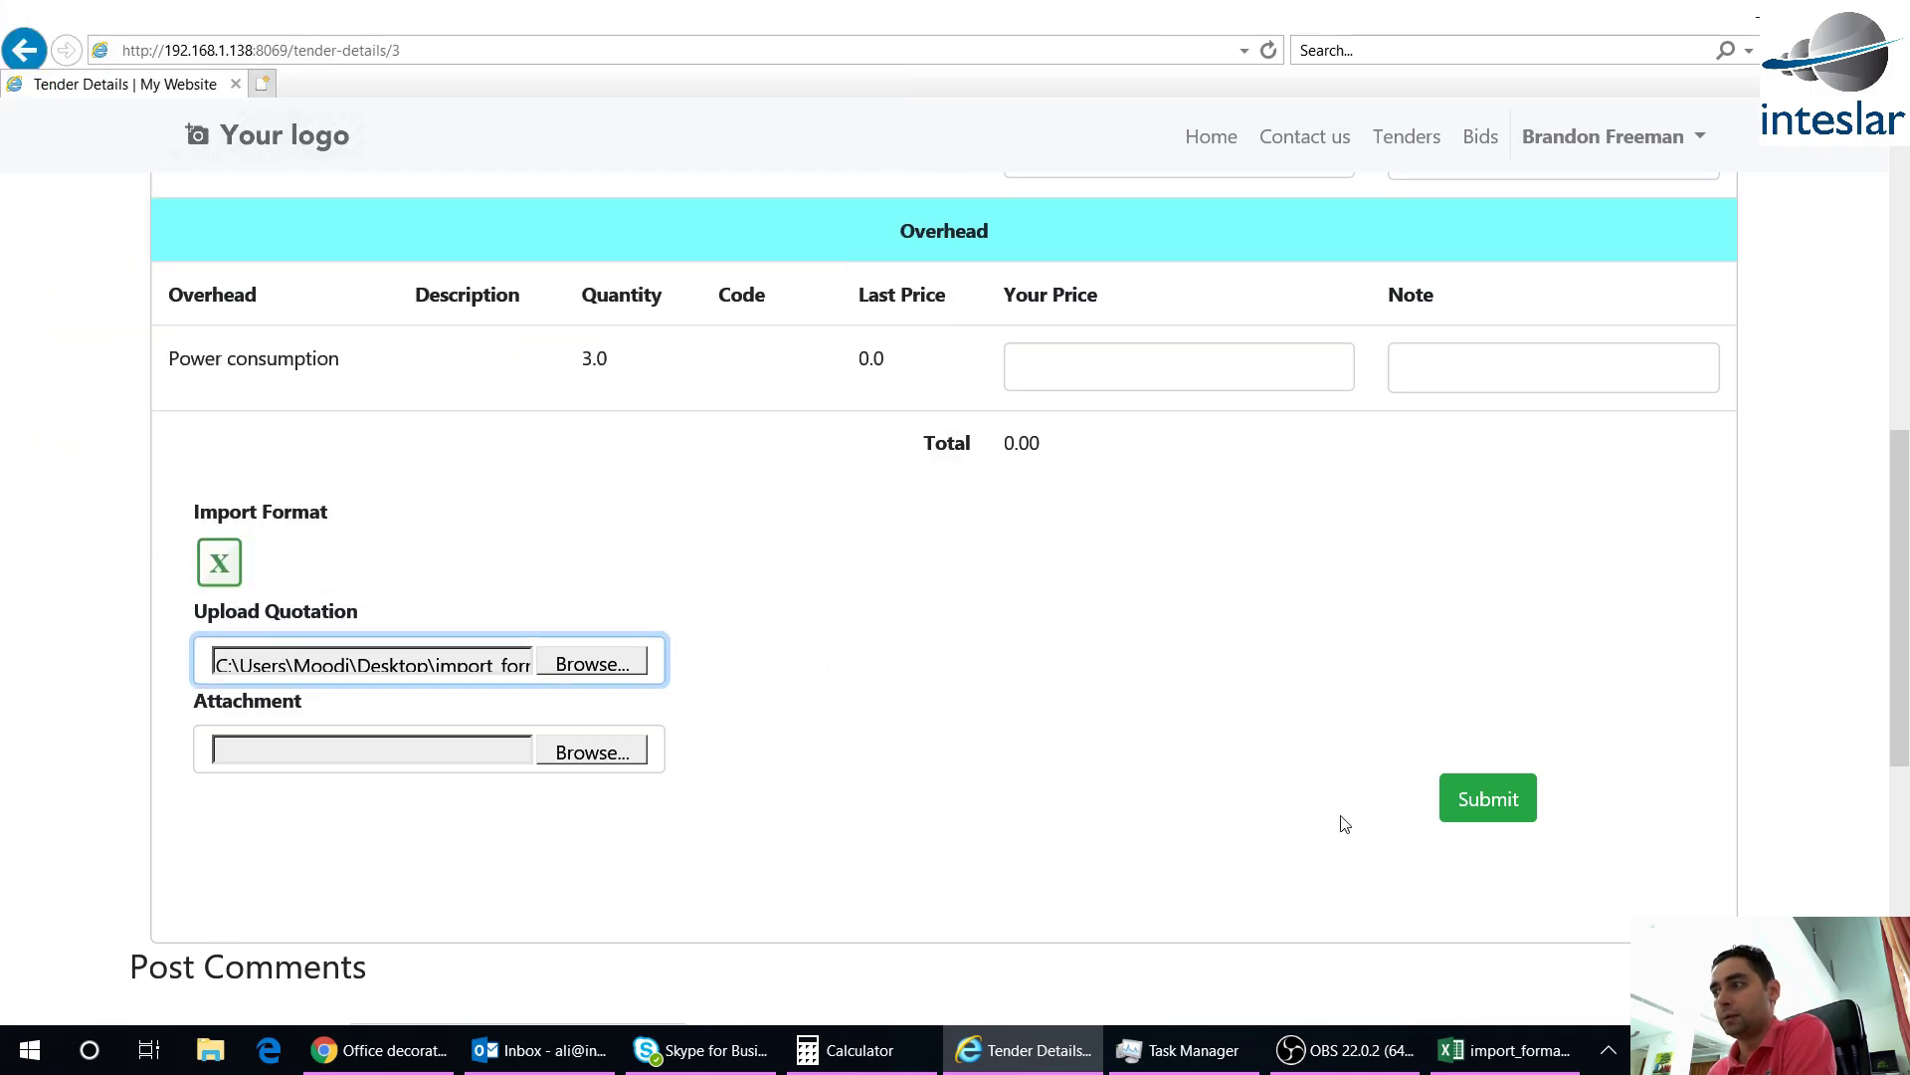
{"action": "left_click", "coordinate": [1497, 804]}
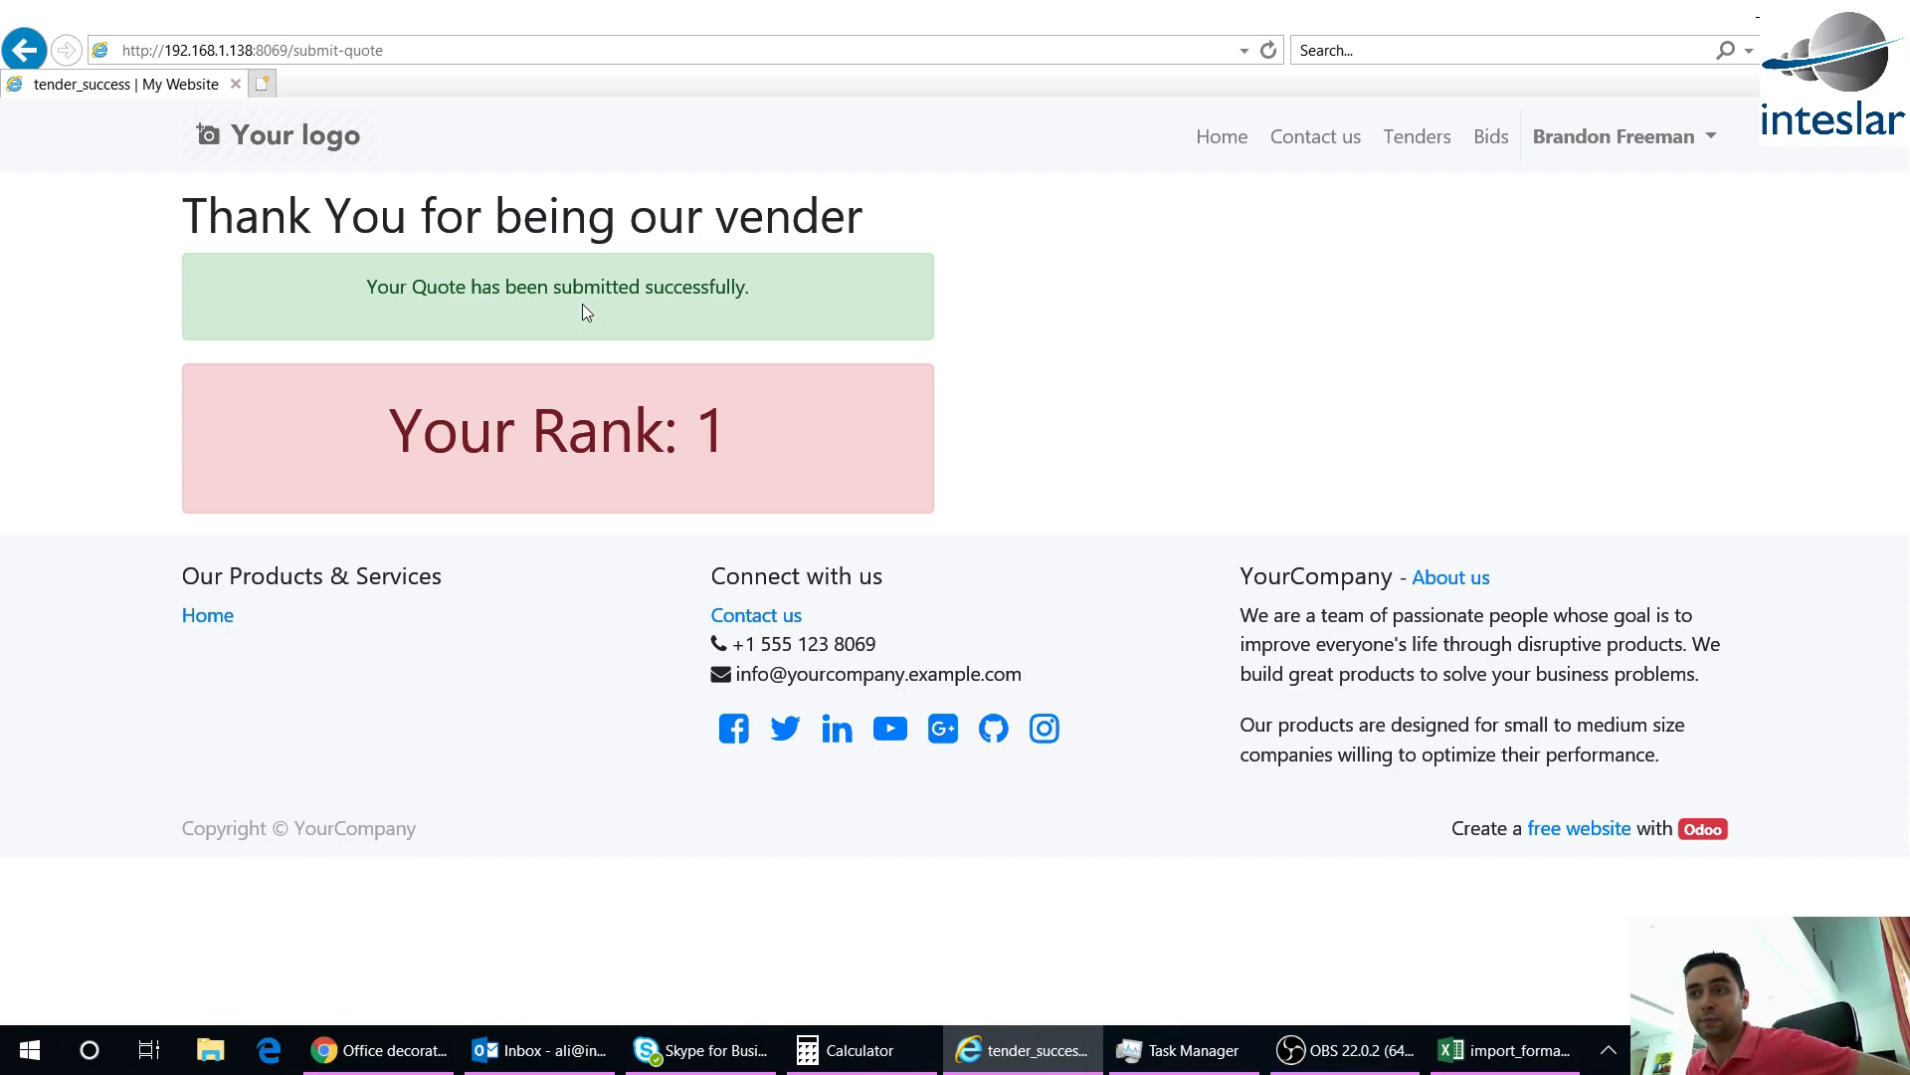
{"action": "left_click_drag", "start_coordinate": [388, 441], "coordinate": [746, 436]}
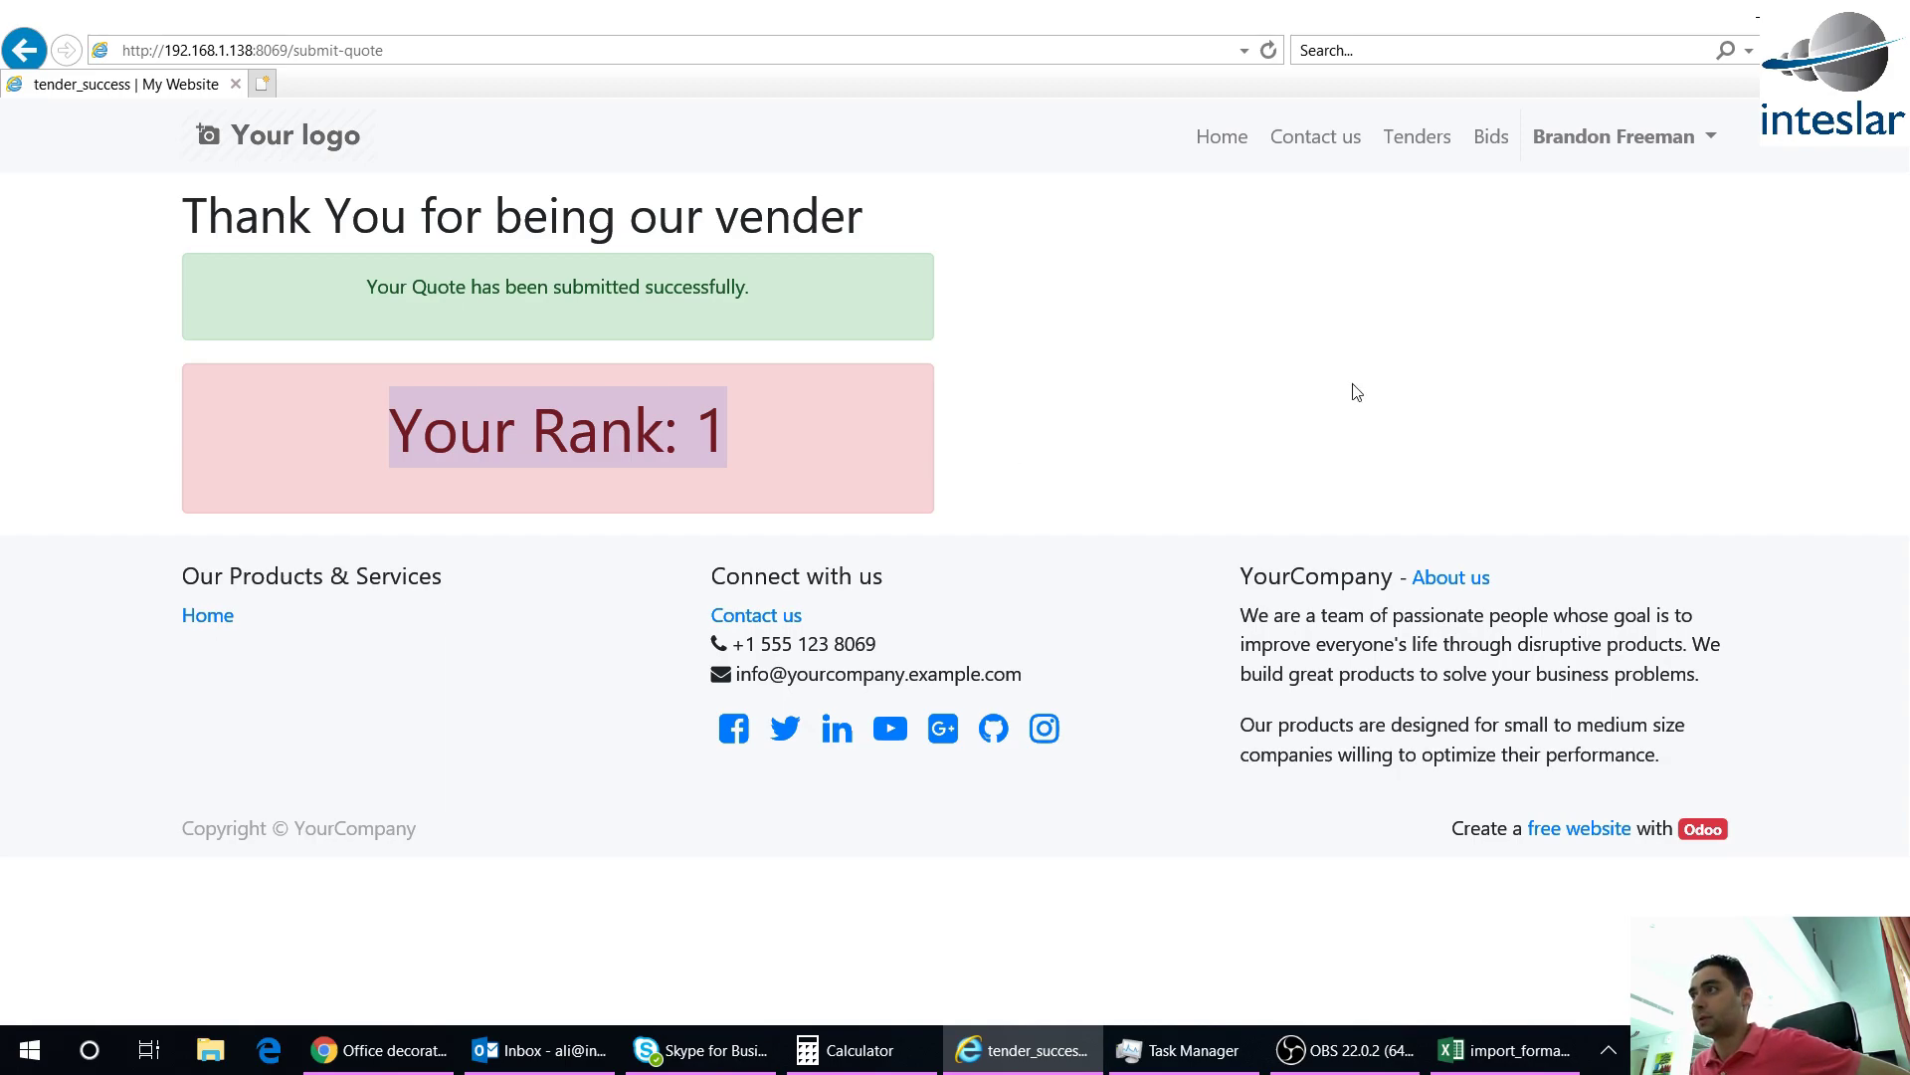
Open the vendor's "Office decoration." bid and review its material, labour and overhead prices and the totals
{"action": "left_click", "coordinate": [1492, 146]}
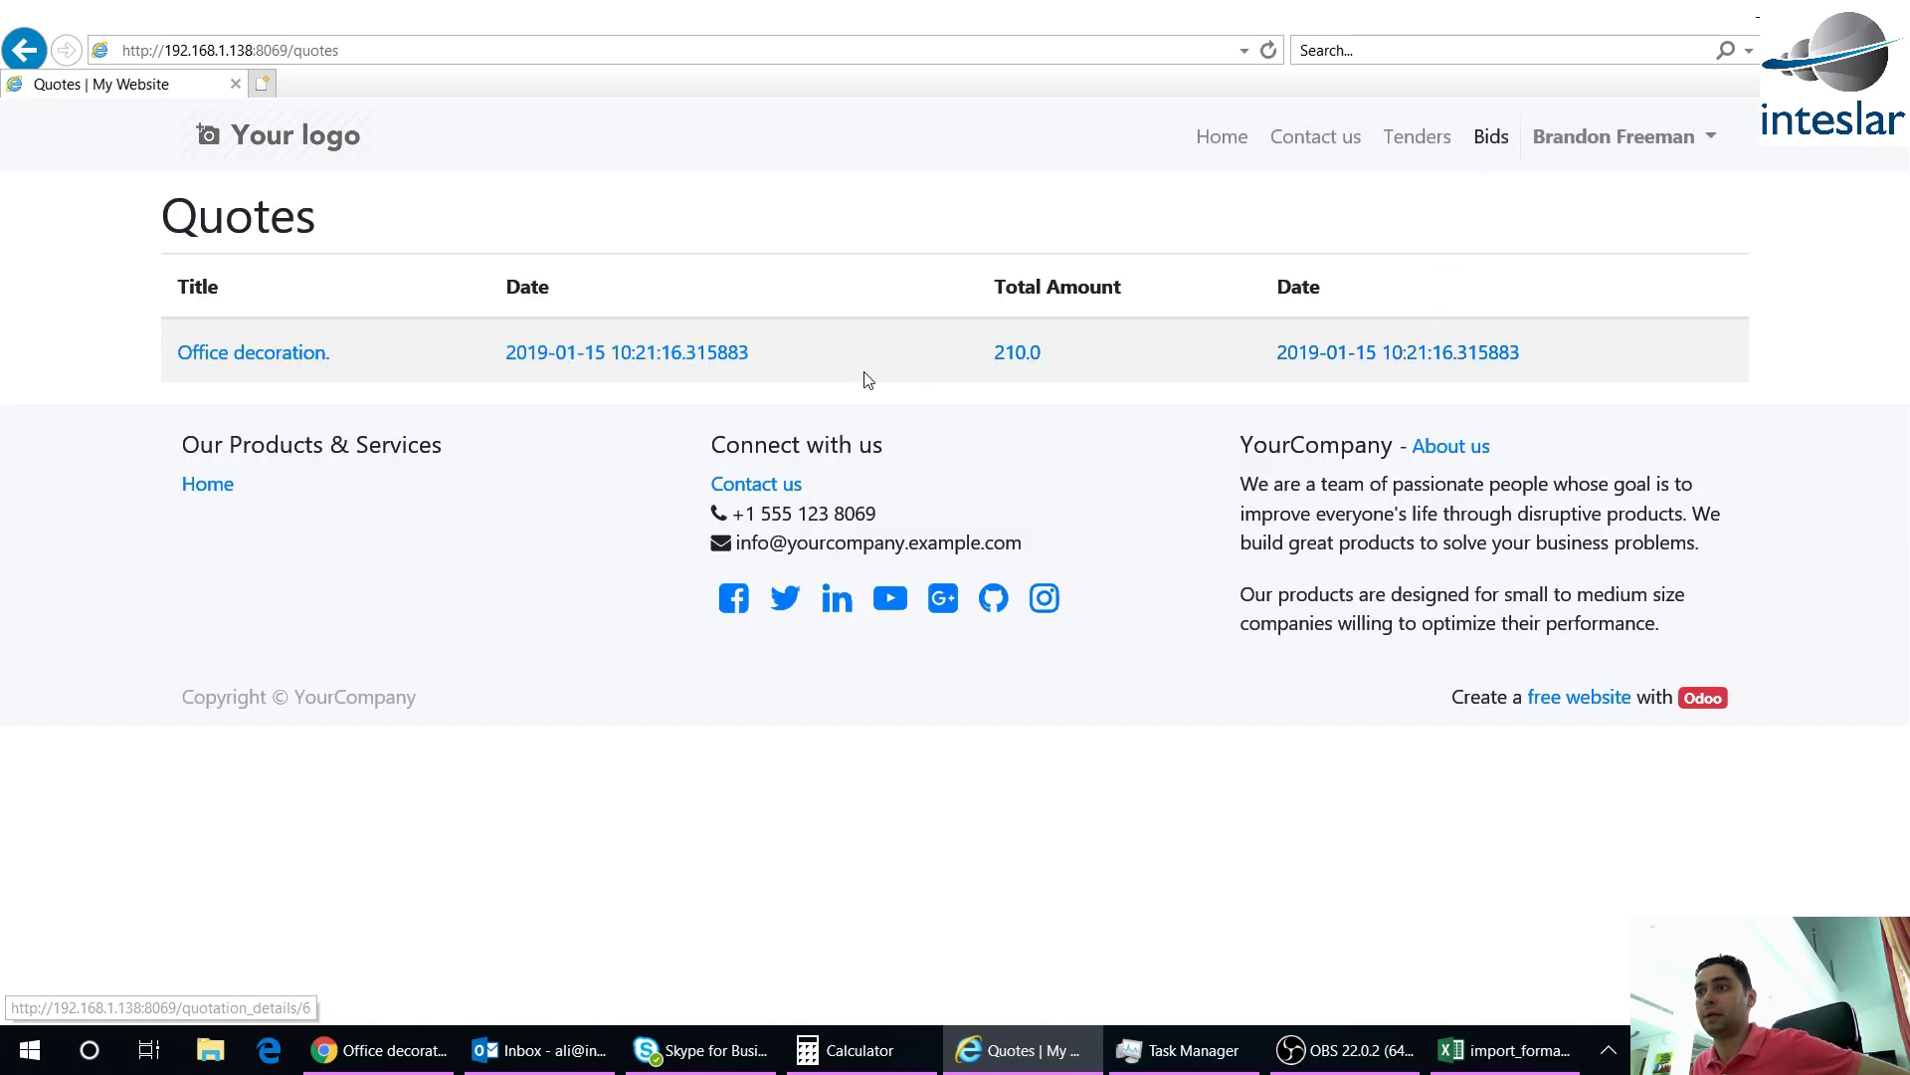
{"action": "left_click", "coordinate": [1012, 356]}
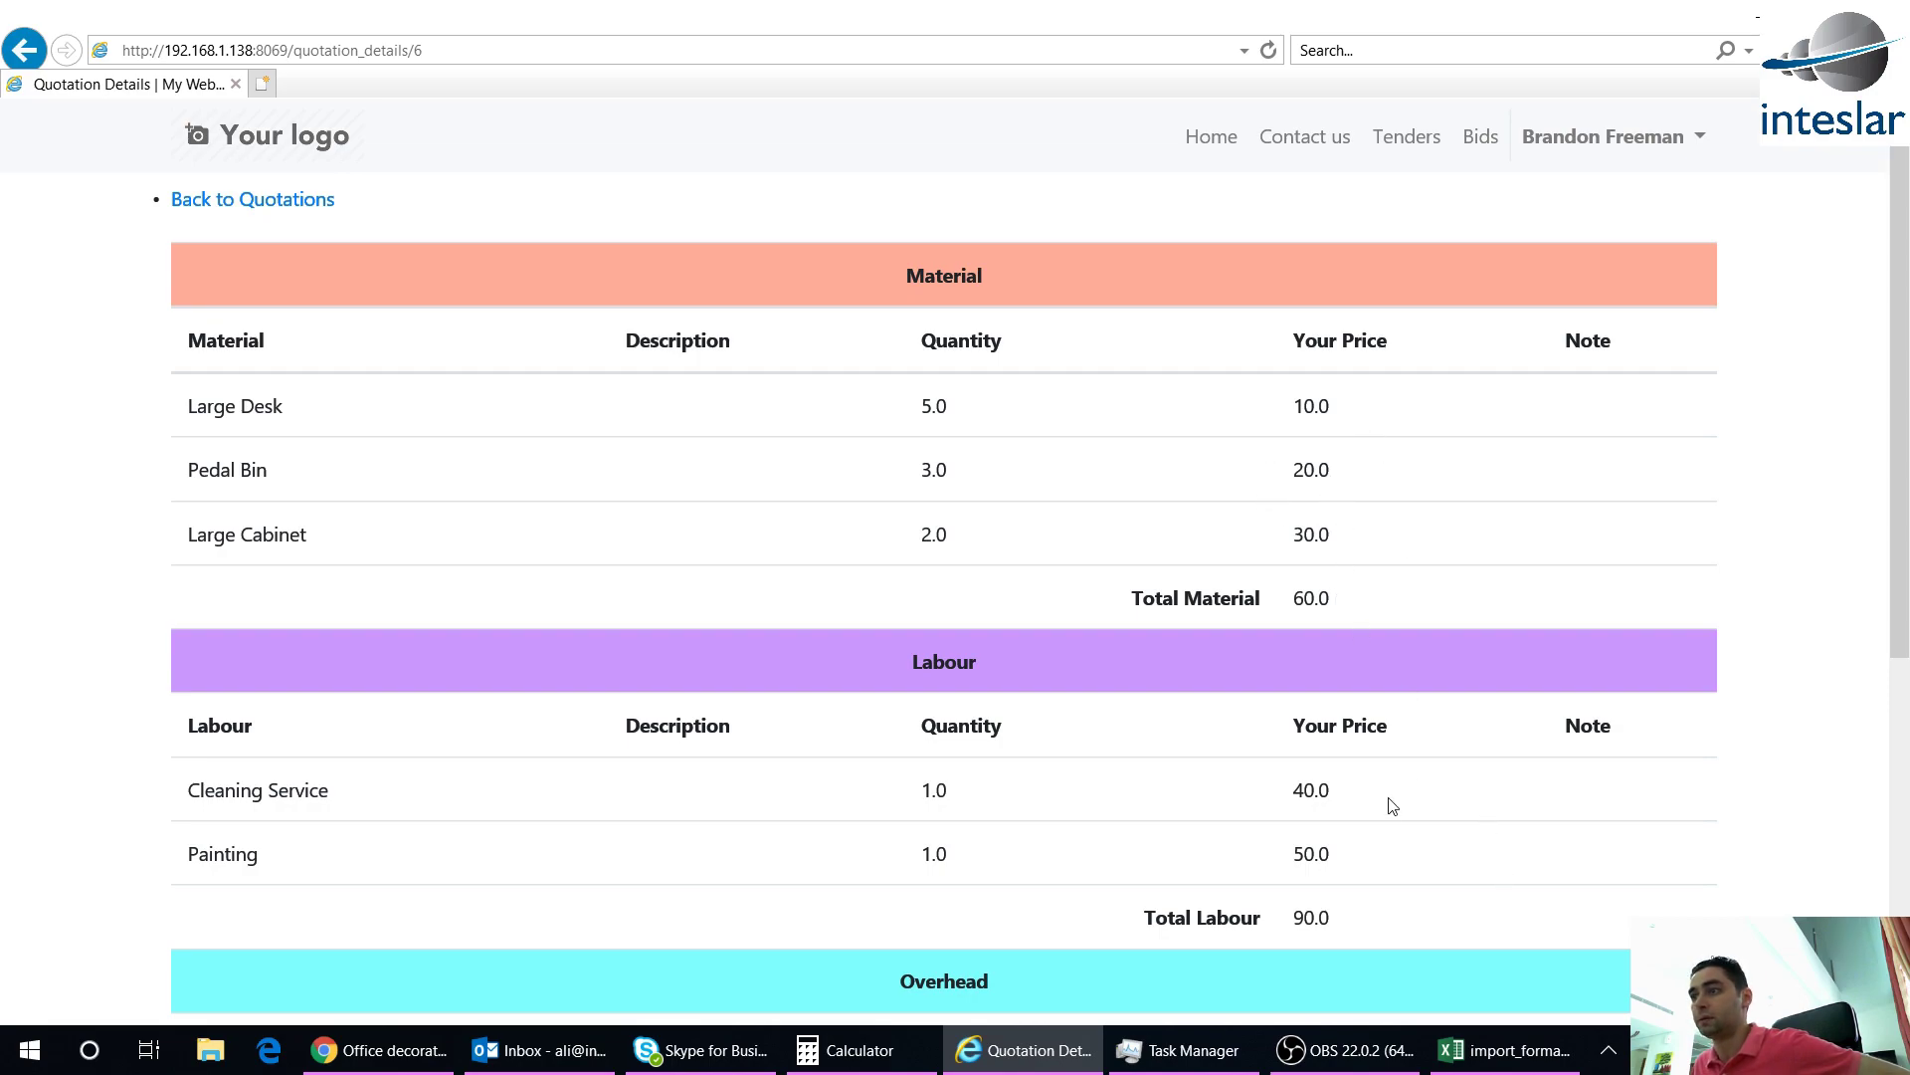
{"action": "double_click", "coordinate": [1310, 598]}
{"action": "scroll", "coordinate": [1342, 938], "scroll_direction": "down", "scroll_amount": 2}
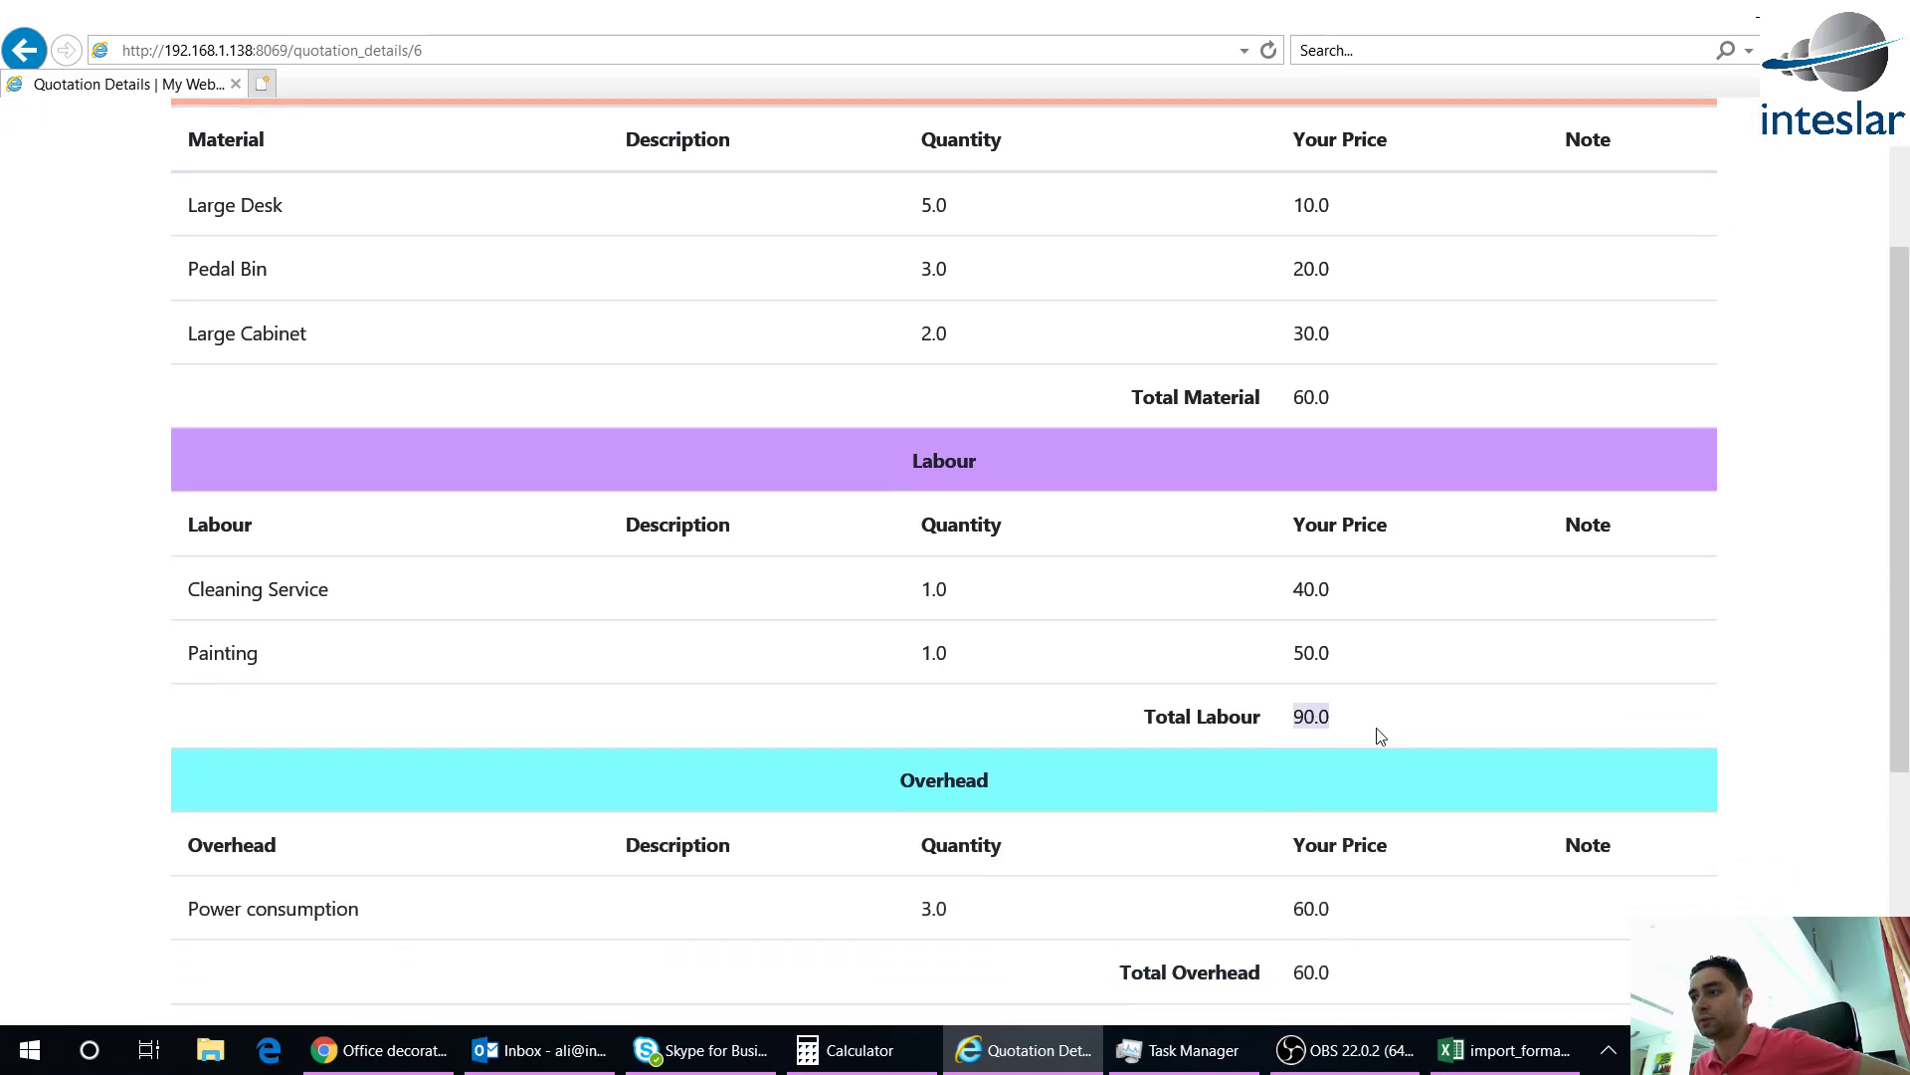
{"action": "double_click", "coordinate": [1311, 909]}
{"action": "scroll", "coordinate": [1323, 891], "scroll_direction": "down", "scroll_amount": 3}
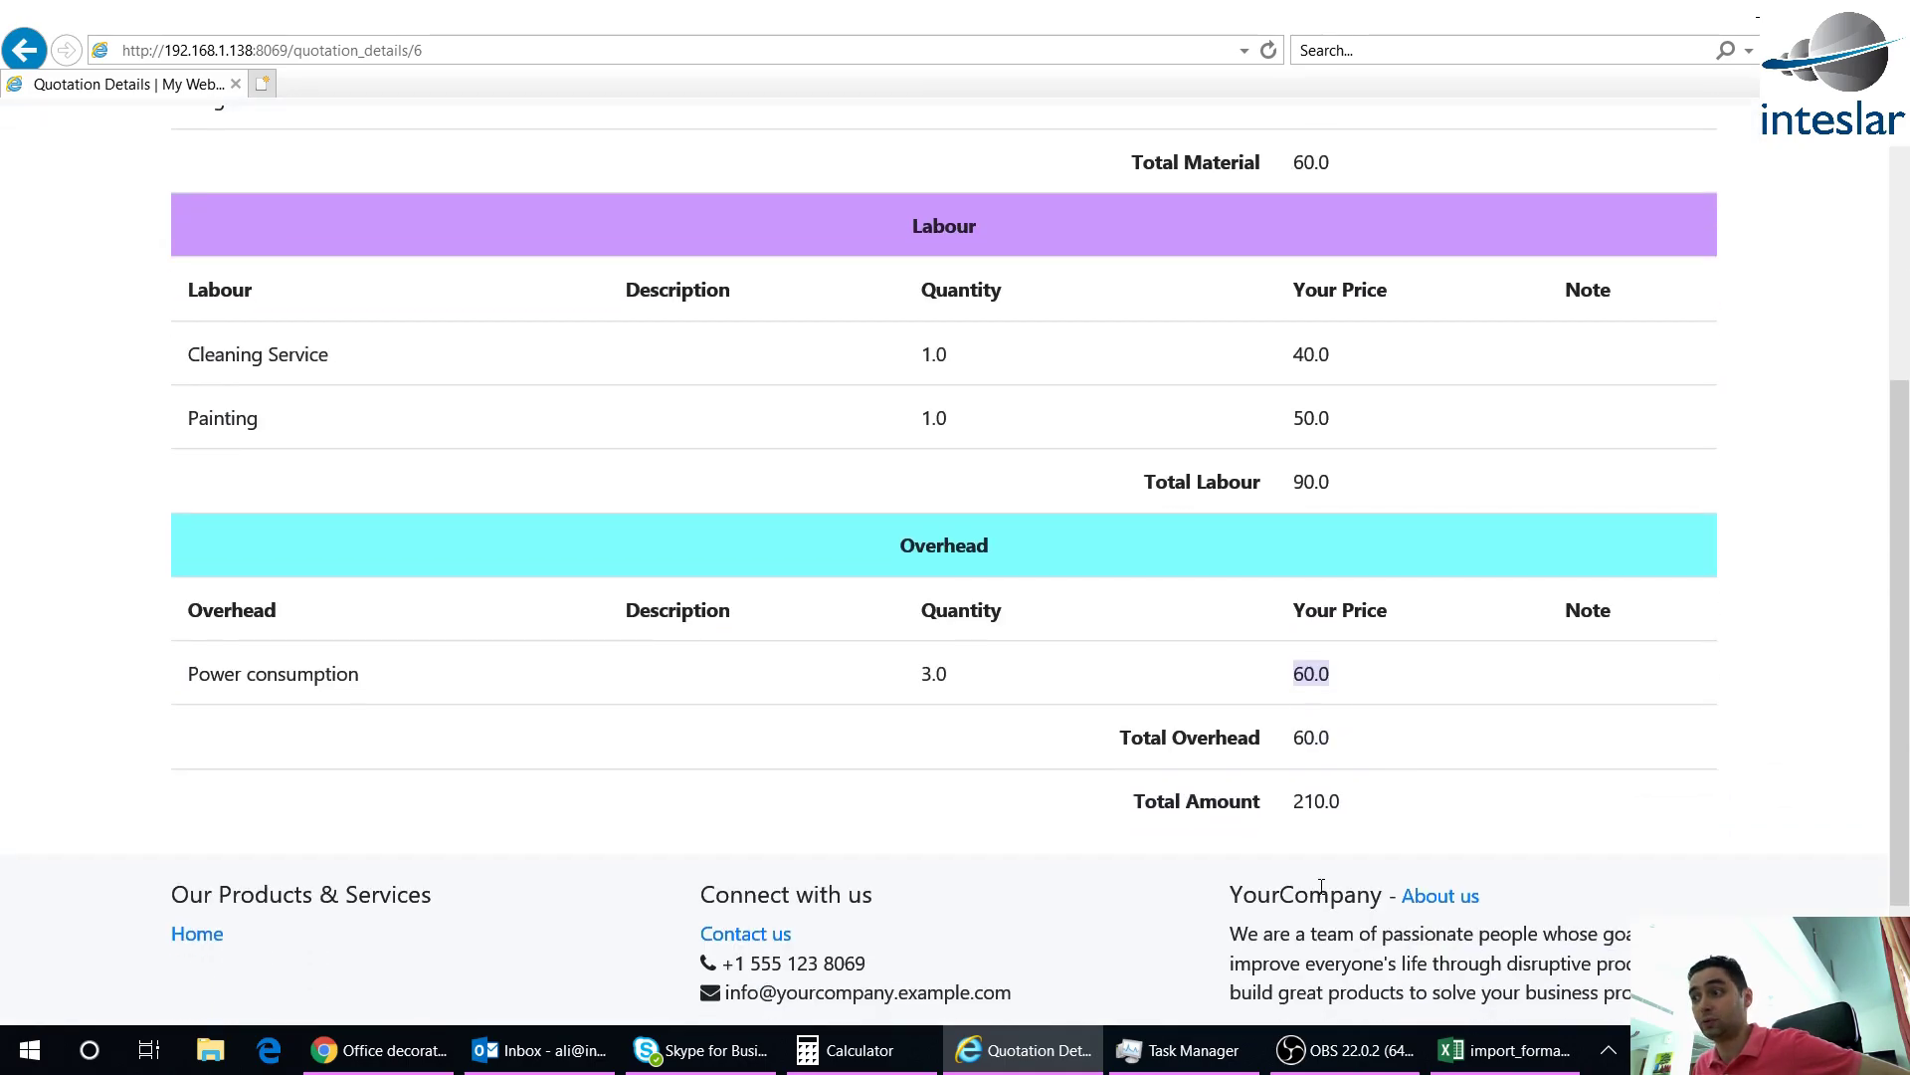
{"action": "left_click_drag", "start_coordinate": [1186, 802], "coordinate": [1338, 802]}
{"action": "left_click", "coordinate": [1387, 806]}
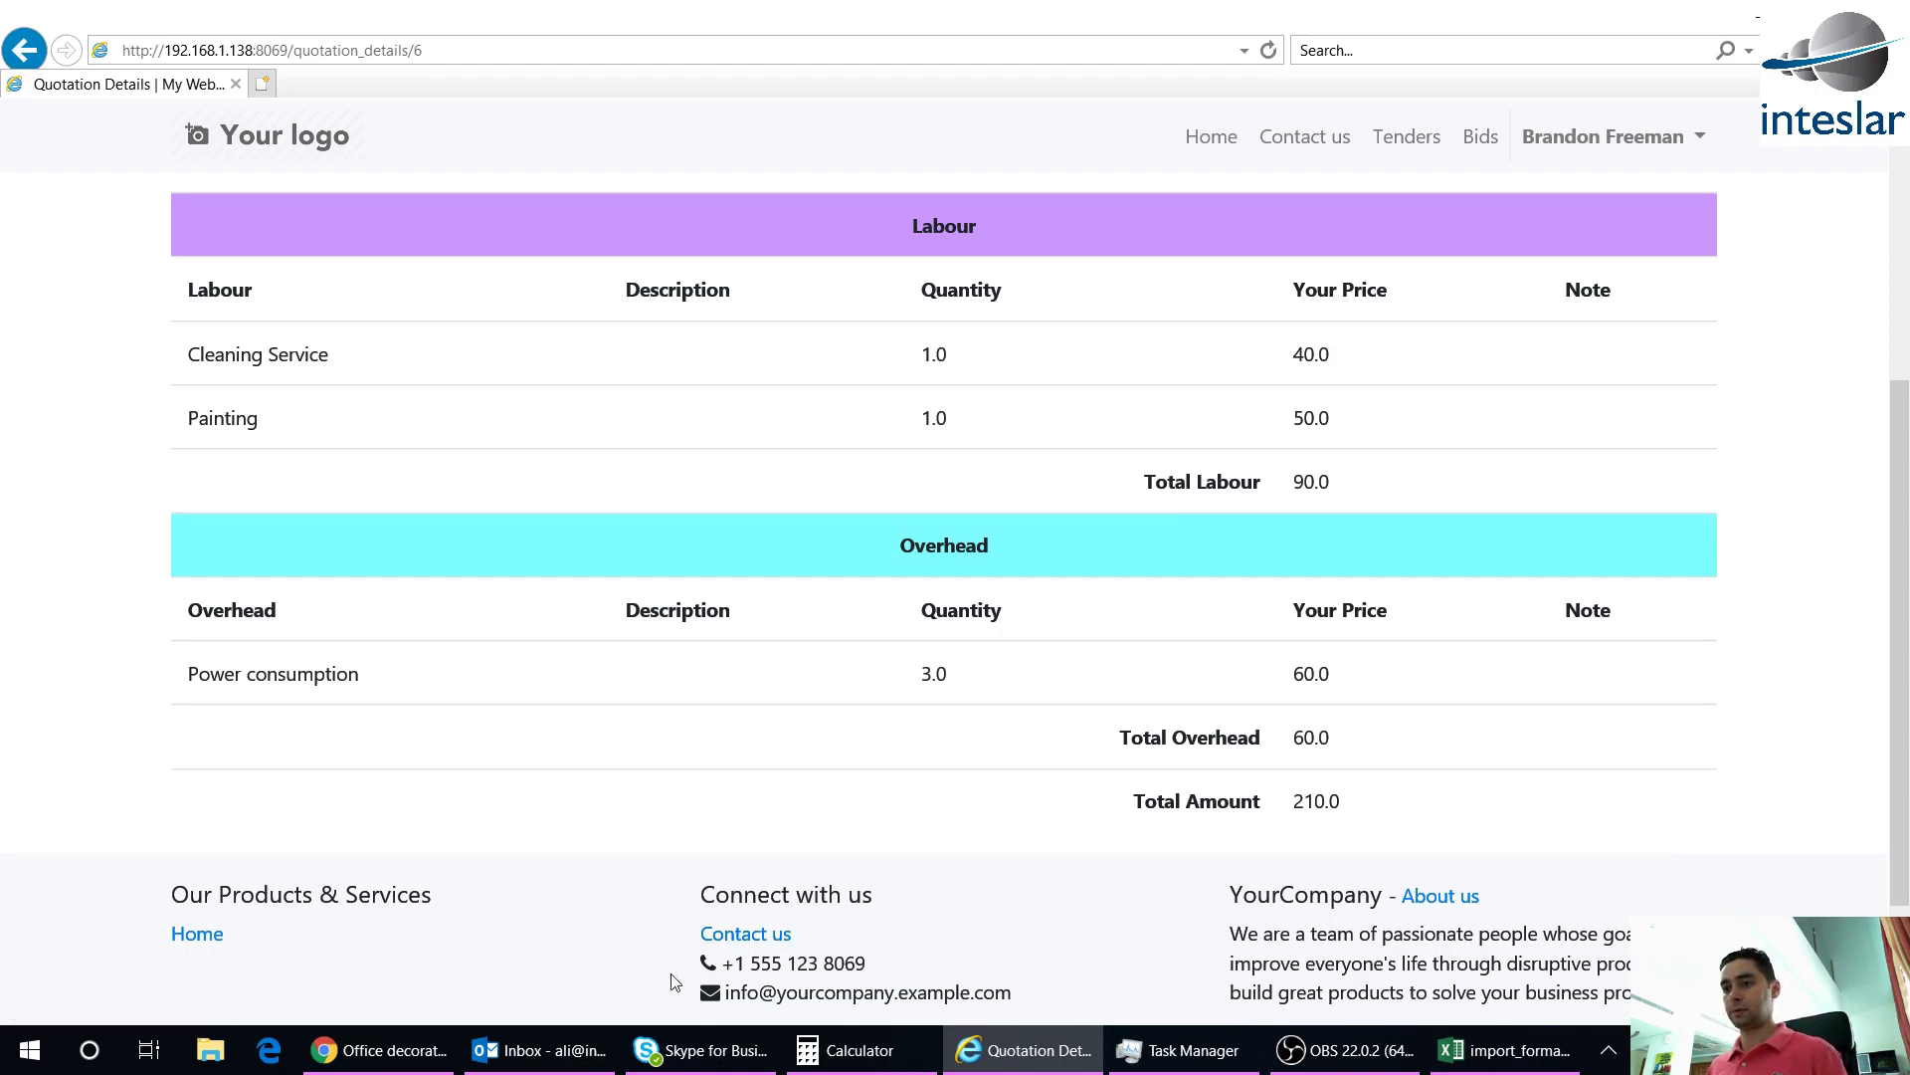
Switch to the Odoo backend in Chrome, reload the "Office decoration." tender and open its ranking of bids
{"action": "left_click", "coordinate": [378, 1050]}
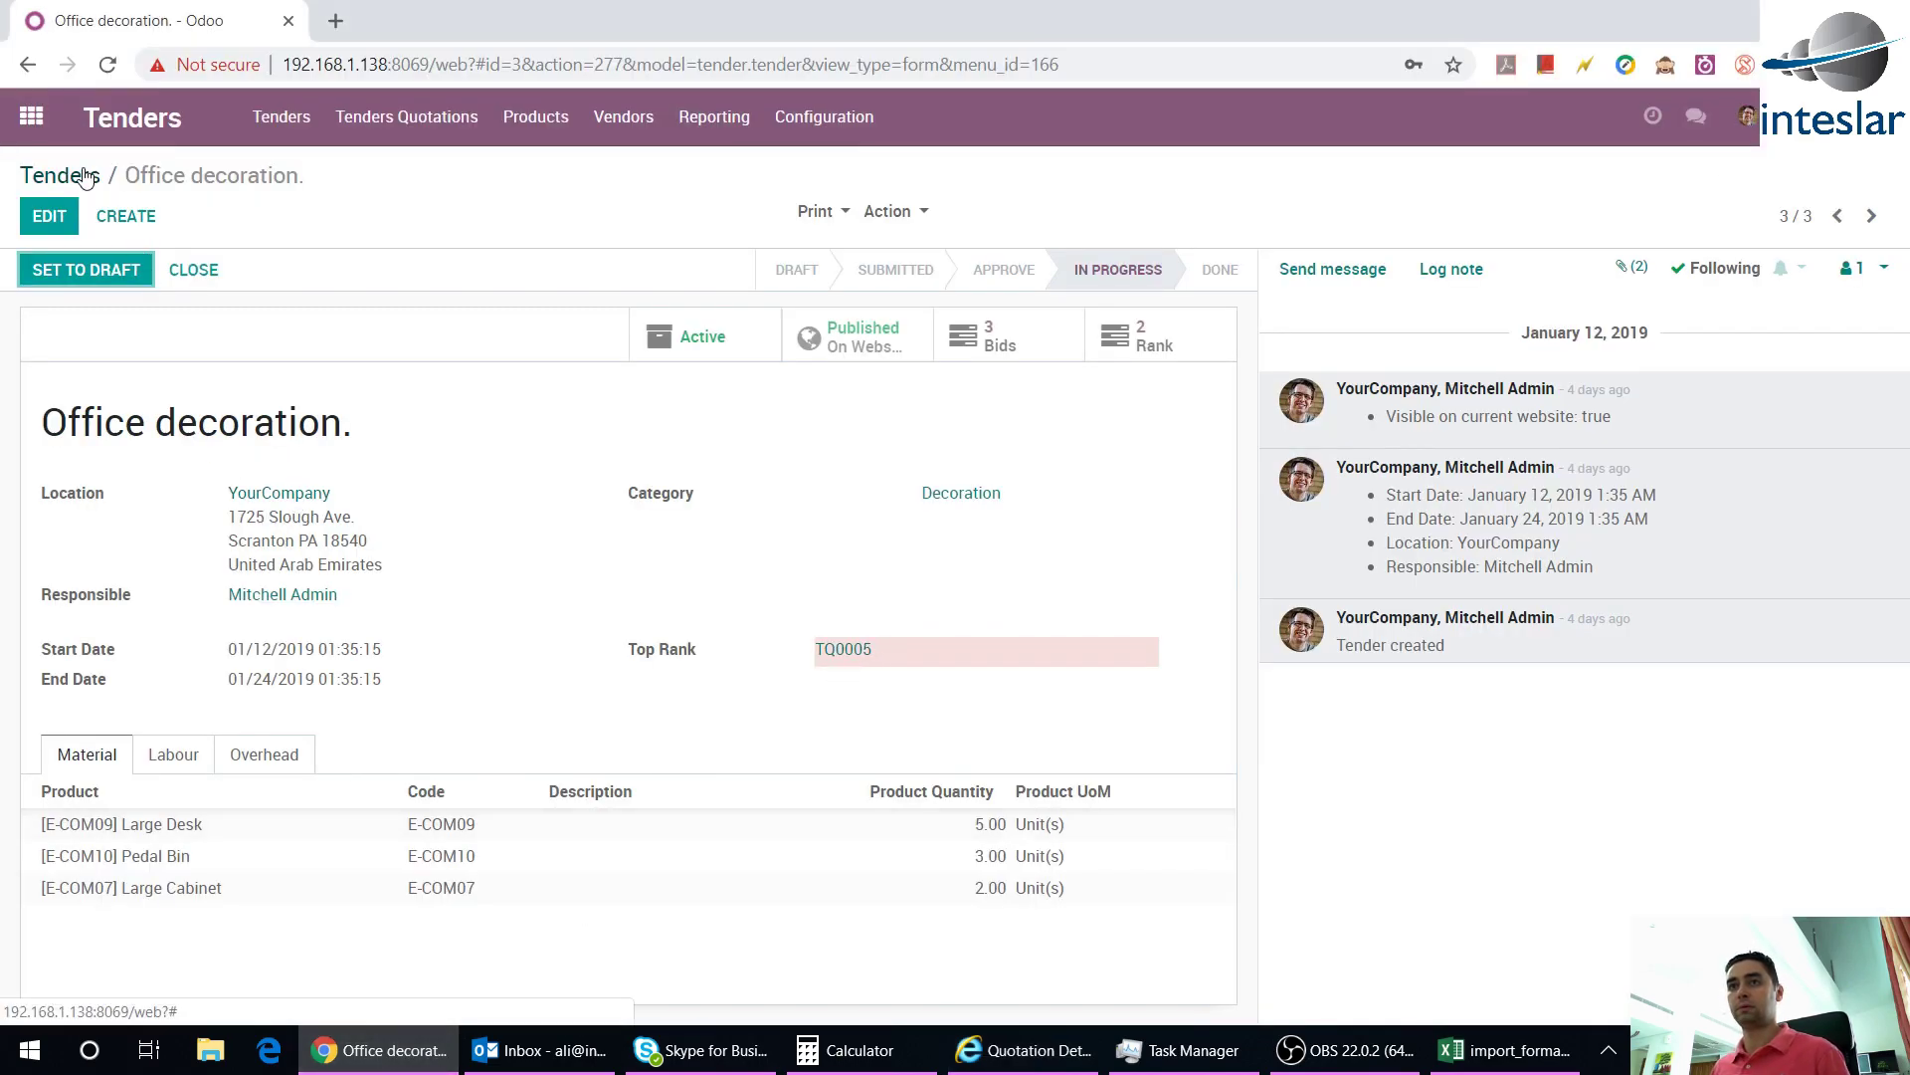
{"action": "left_click", "coordinate": [107, 65]}
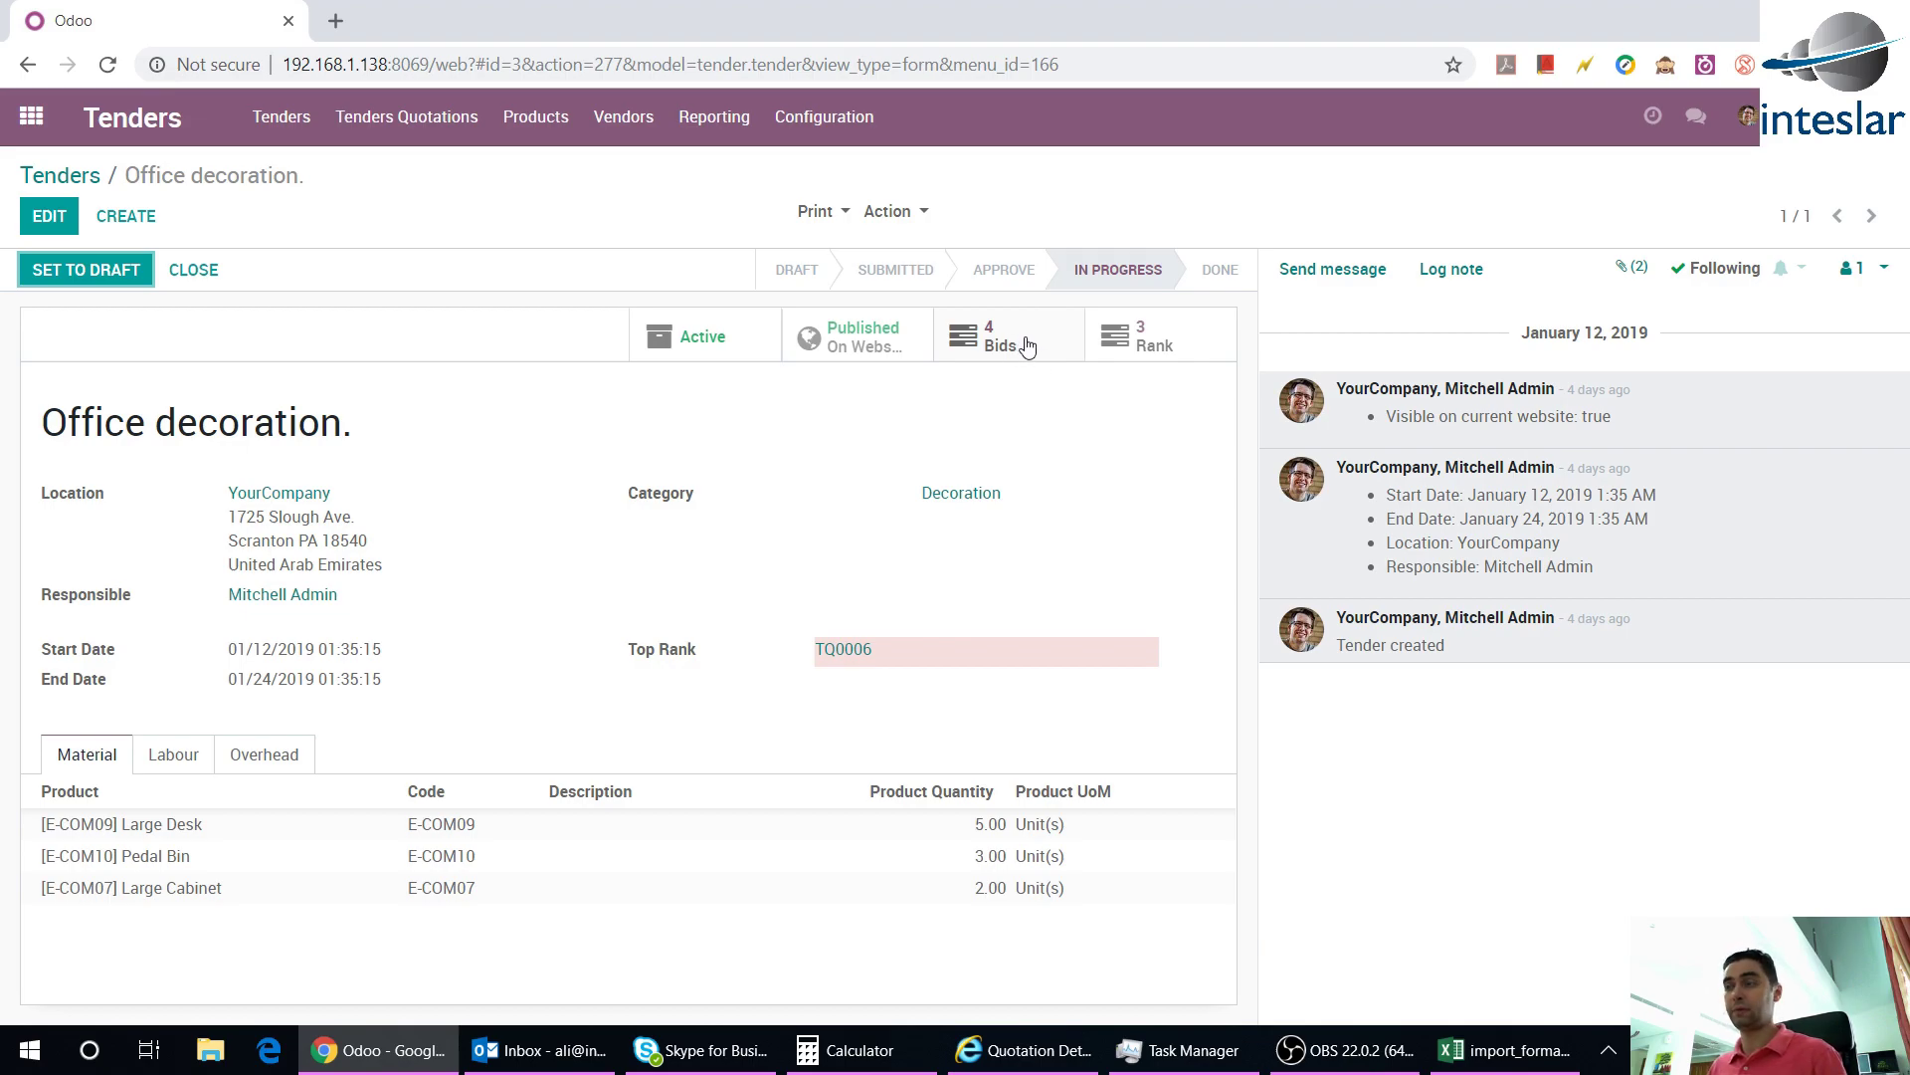
{"action": "left_click", "coordinate": [1158, 348]}
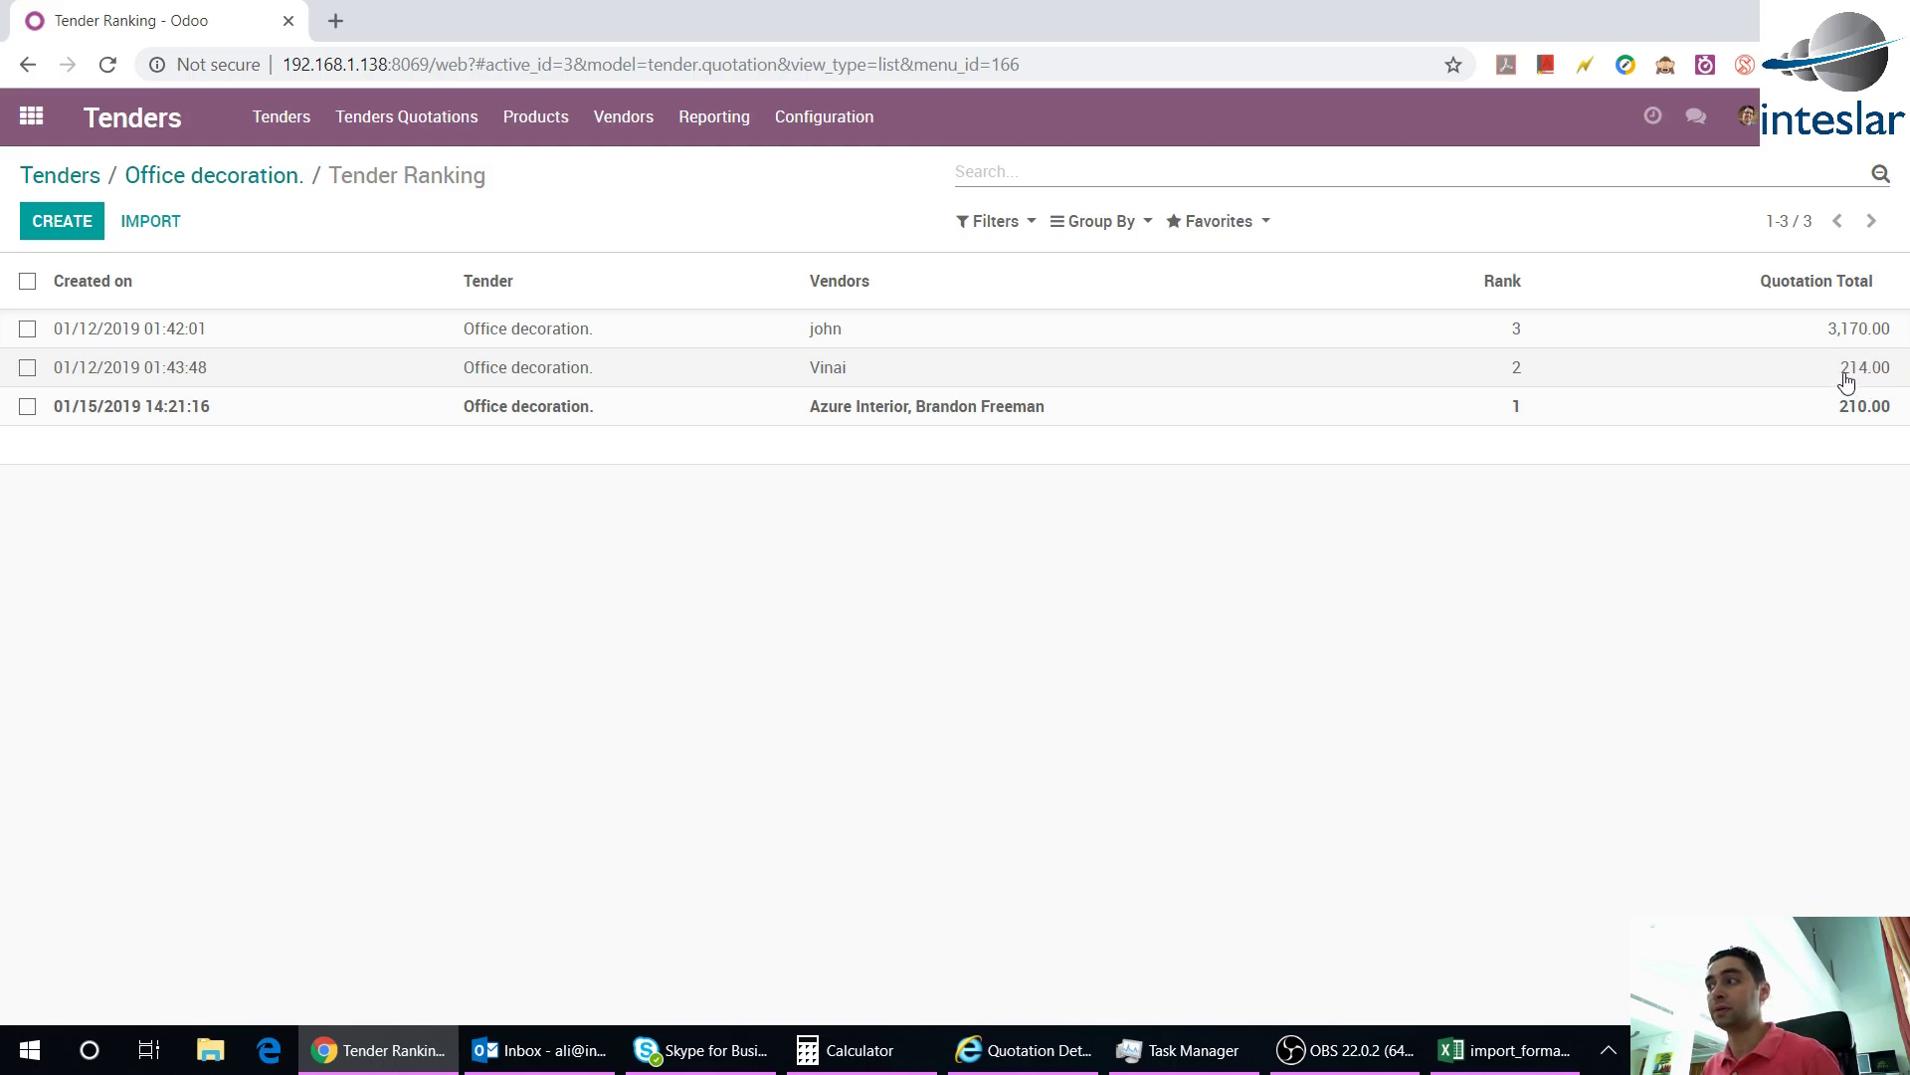
Open the rank 1 quotation, review its material, labour and overhead lines, and return to the tender ranking
{"action": "left_click", "coordinate": [1313, 415]}
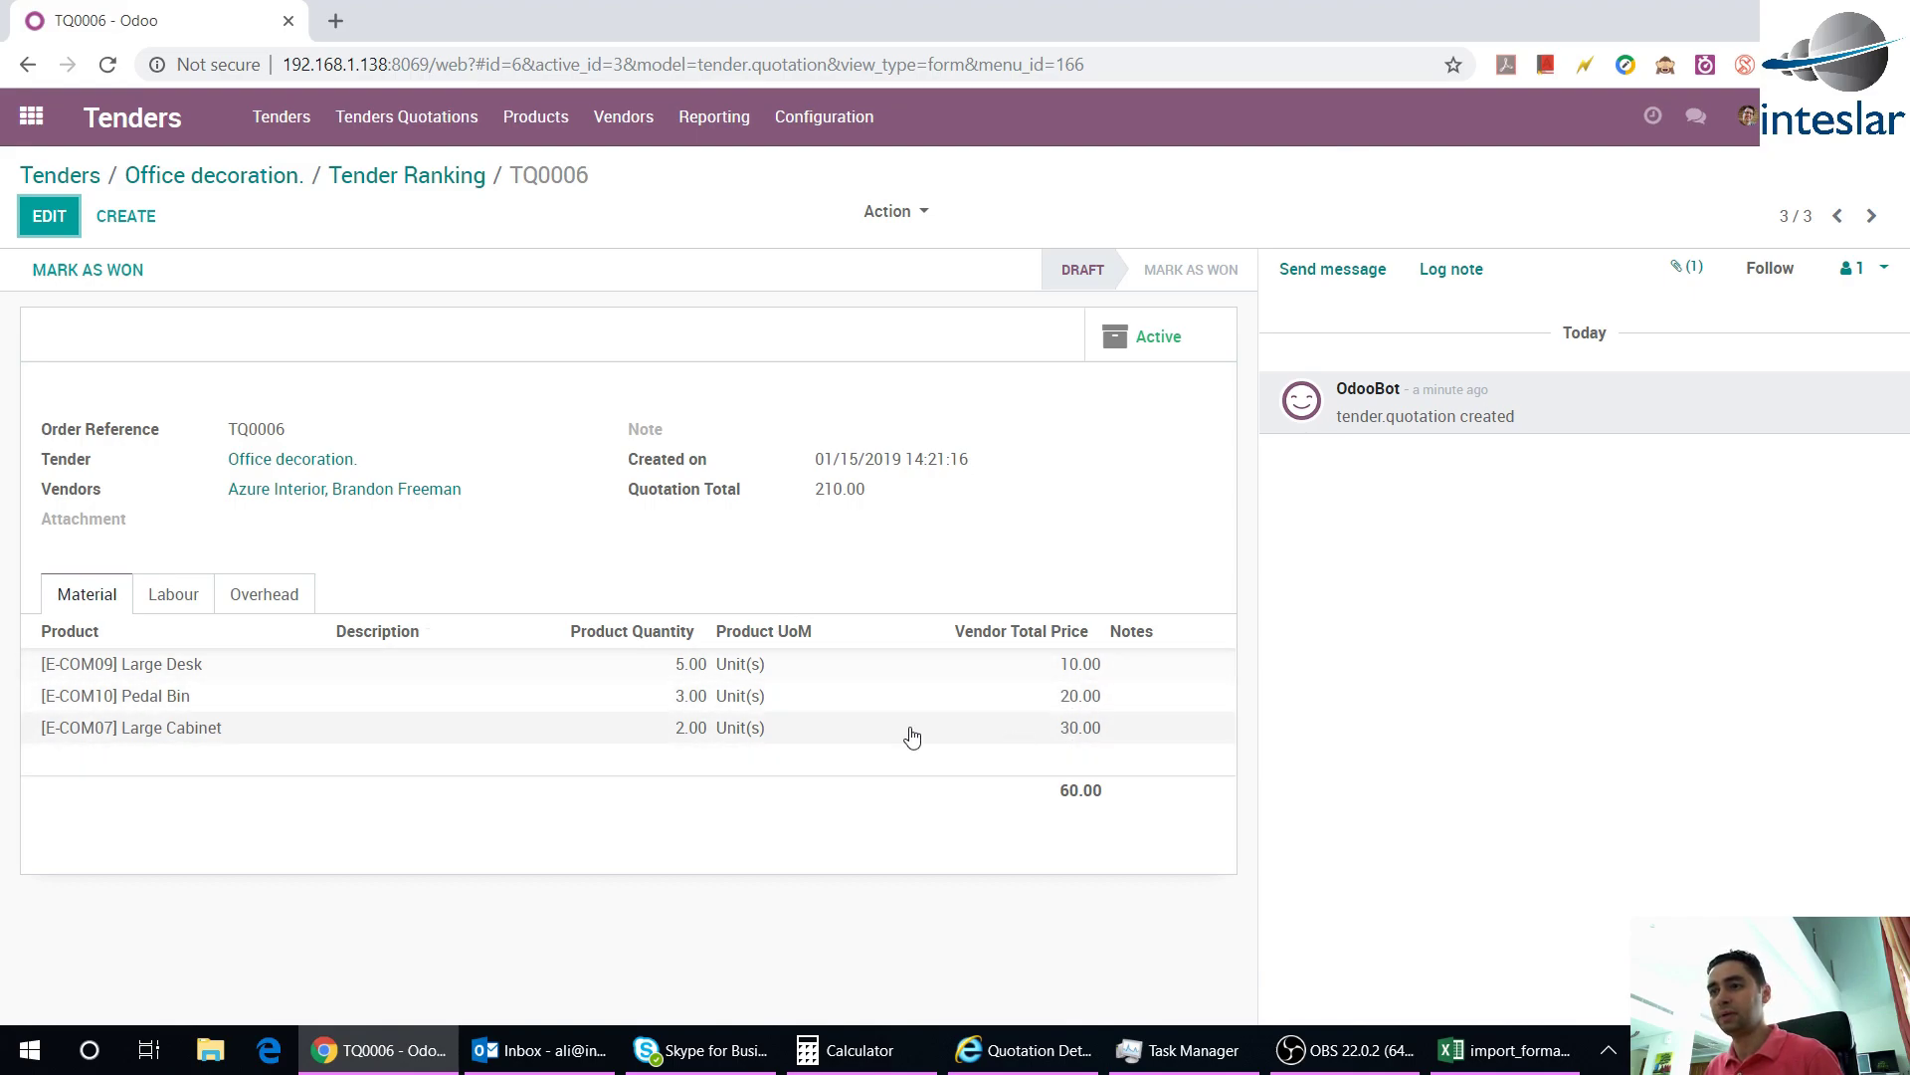
{"action": "left_click", "coordinate": [174, 595]}
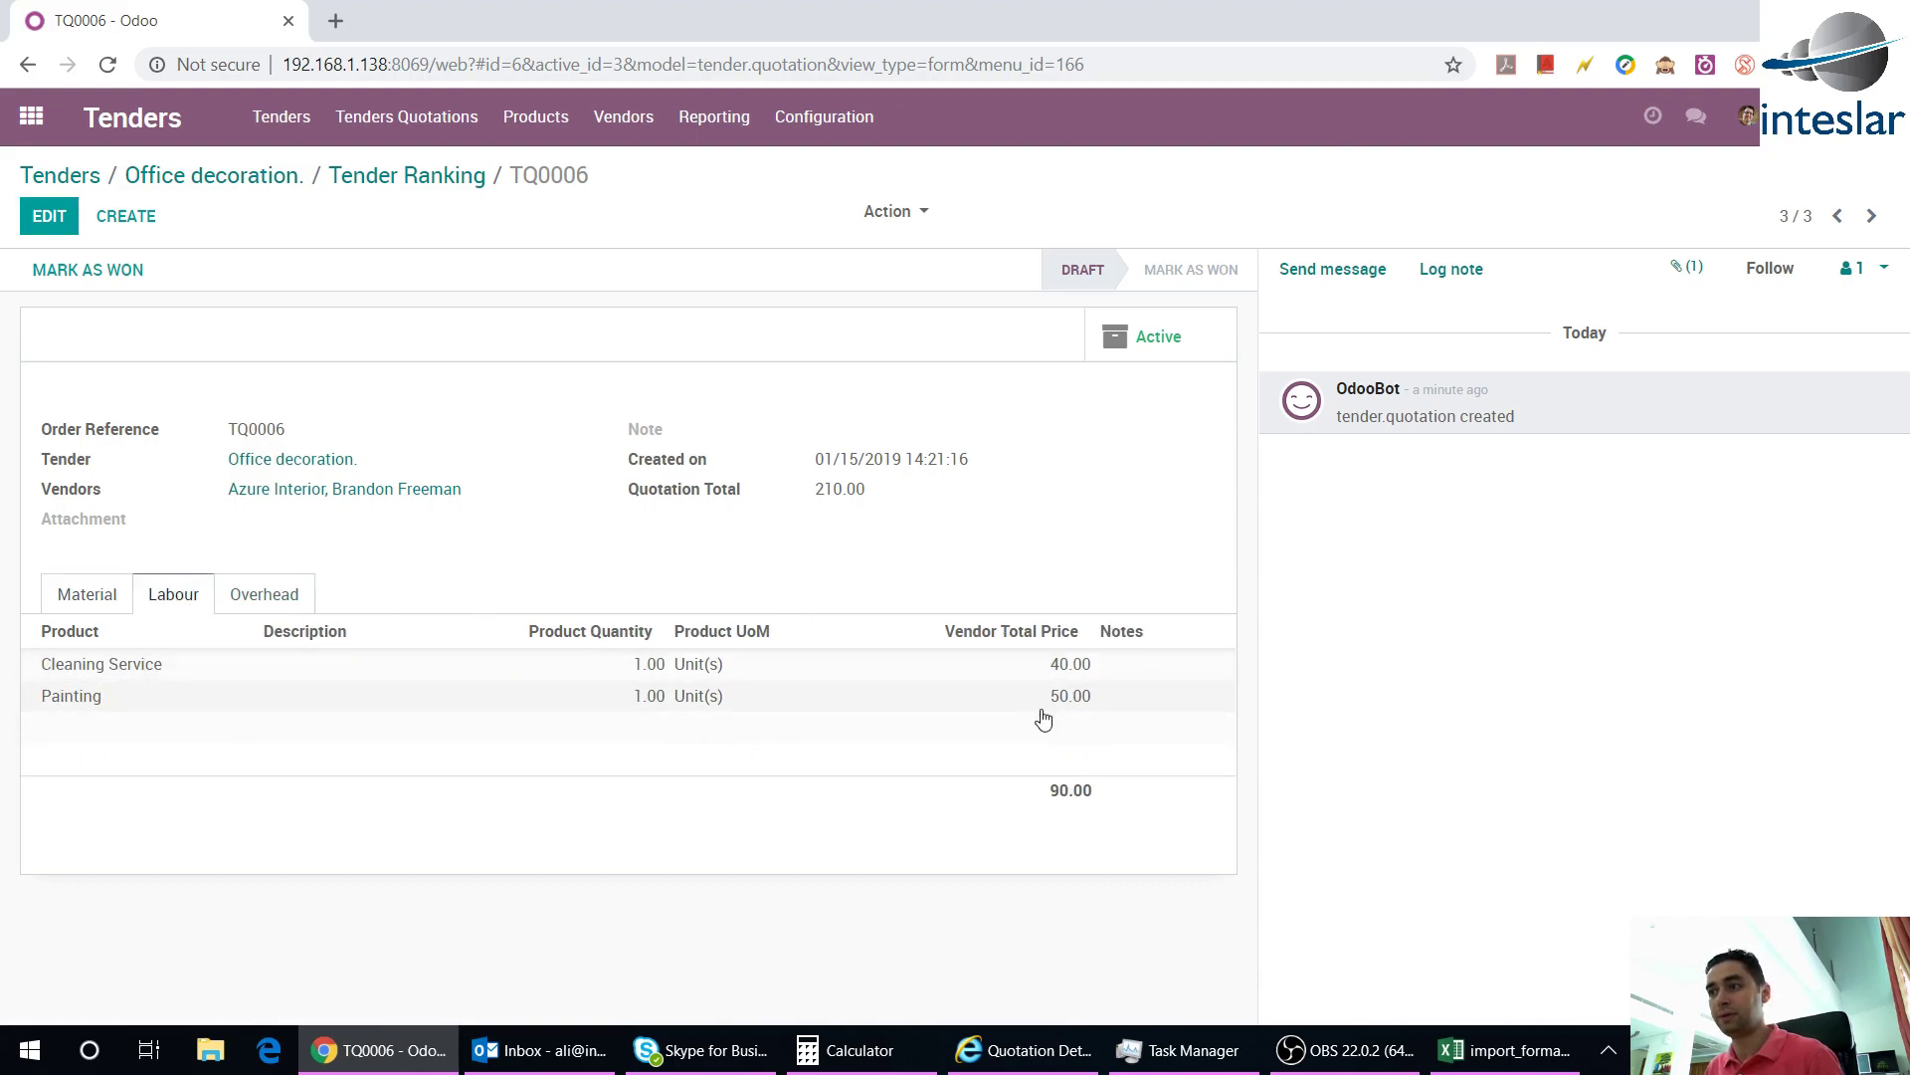
{"action": "left_click", "coordinate": [265, 595]}
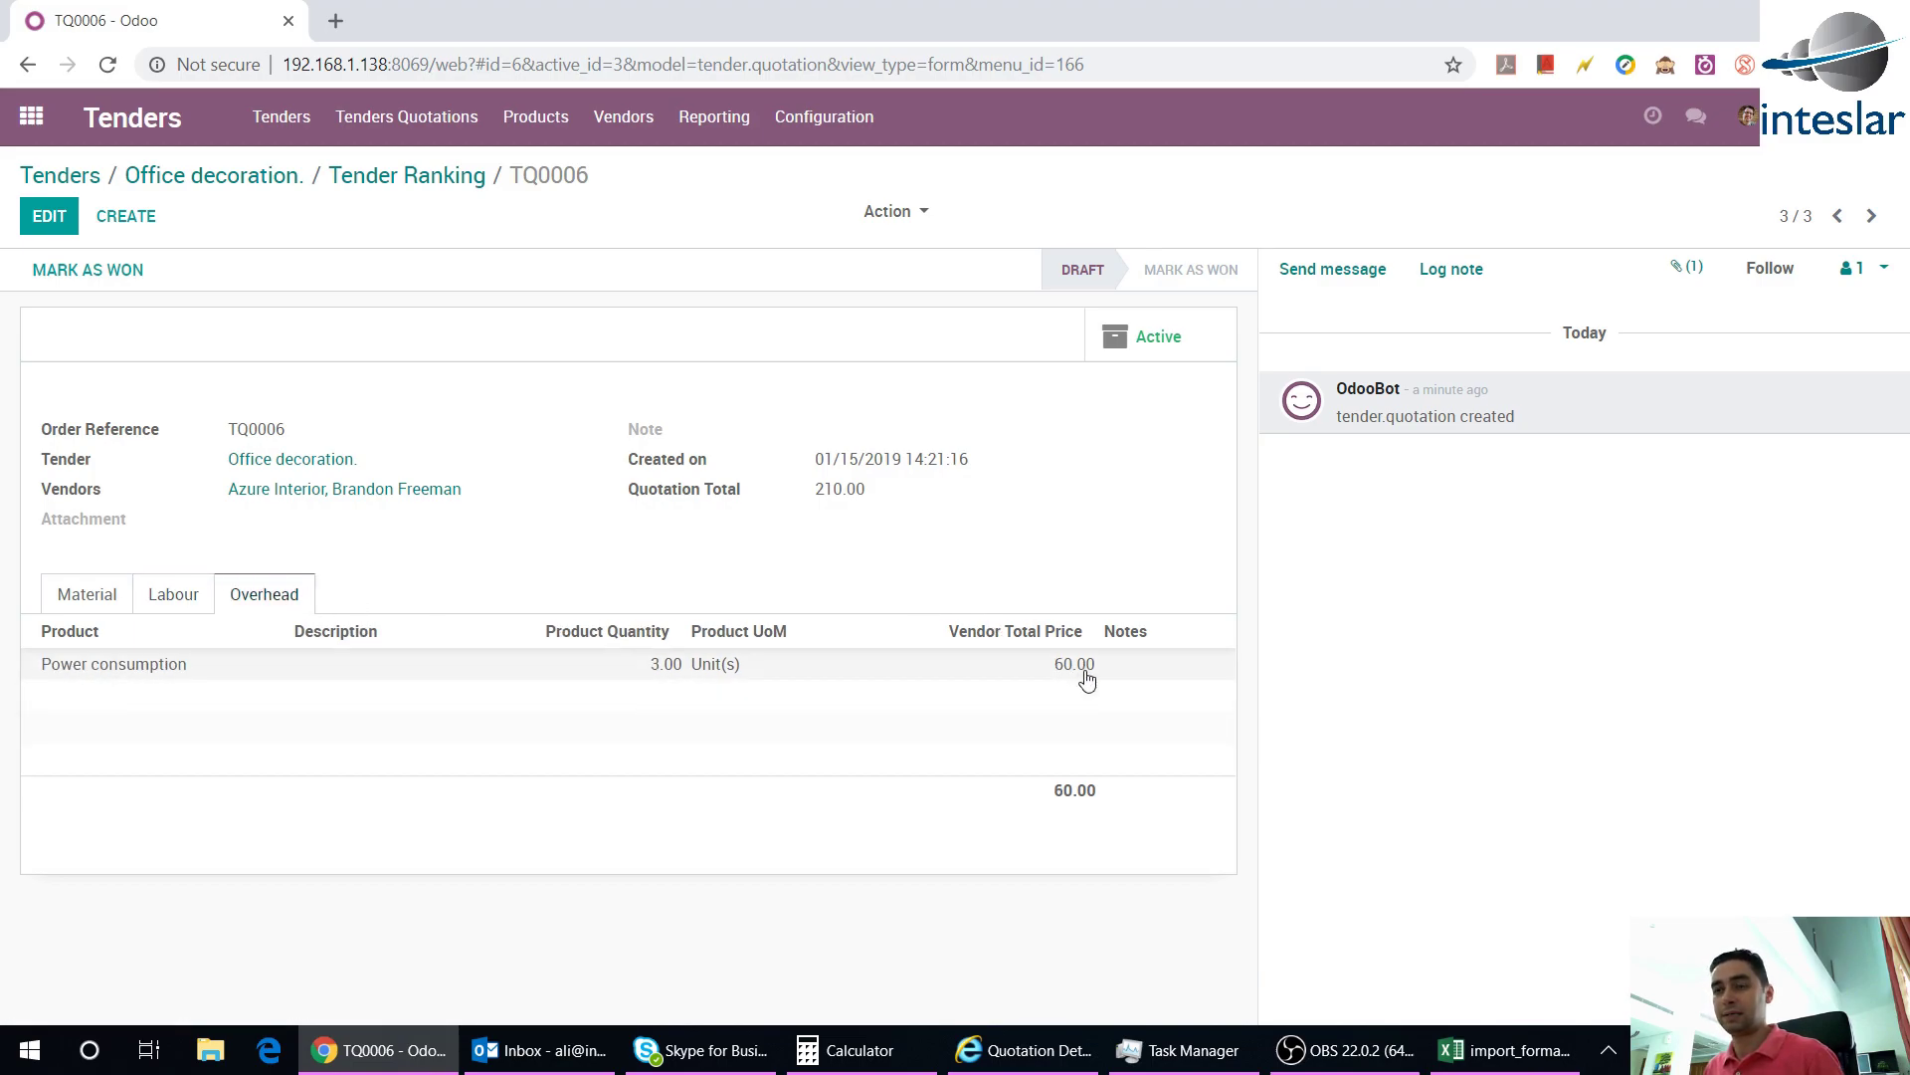
{"action": "left_click", "coordinate": [174, 595]}
{"action": "left_click", "coordinate": [85, 597]}
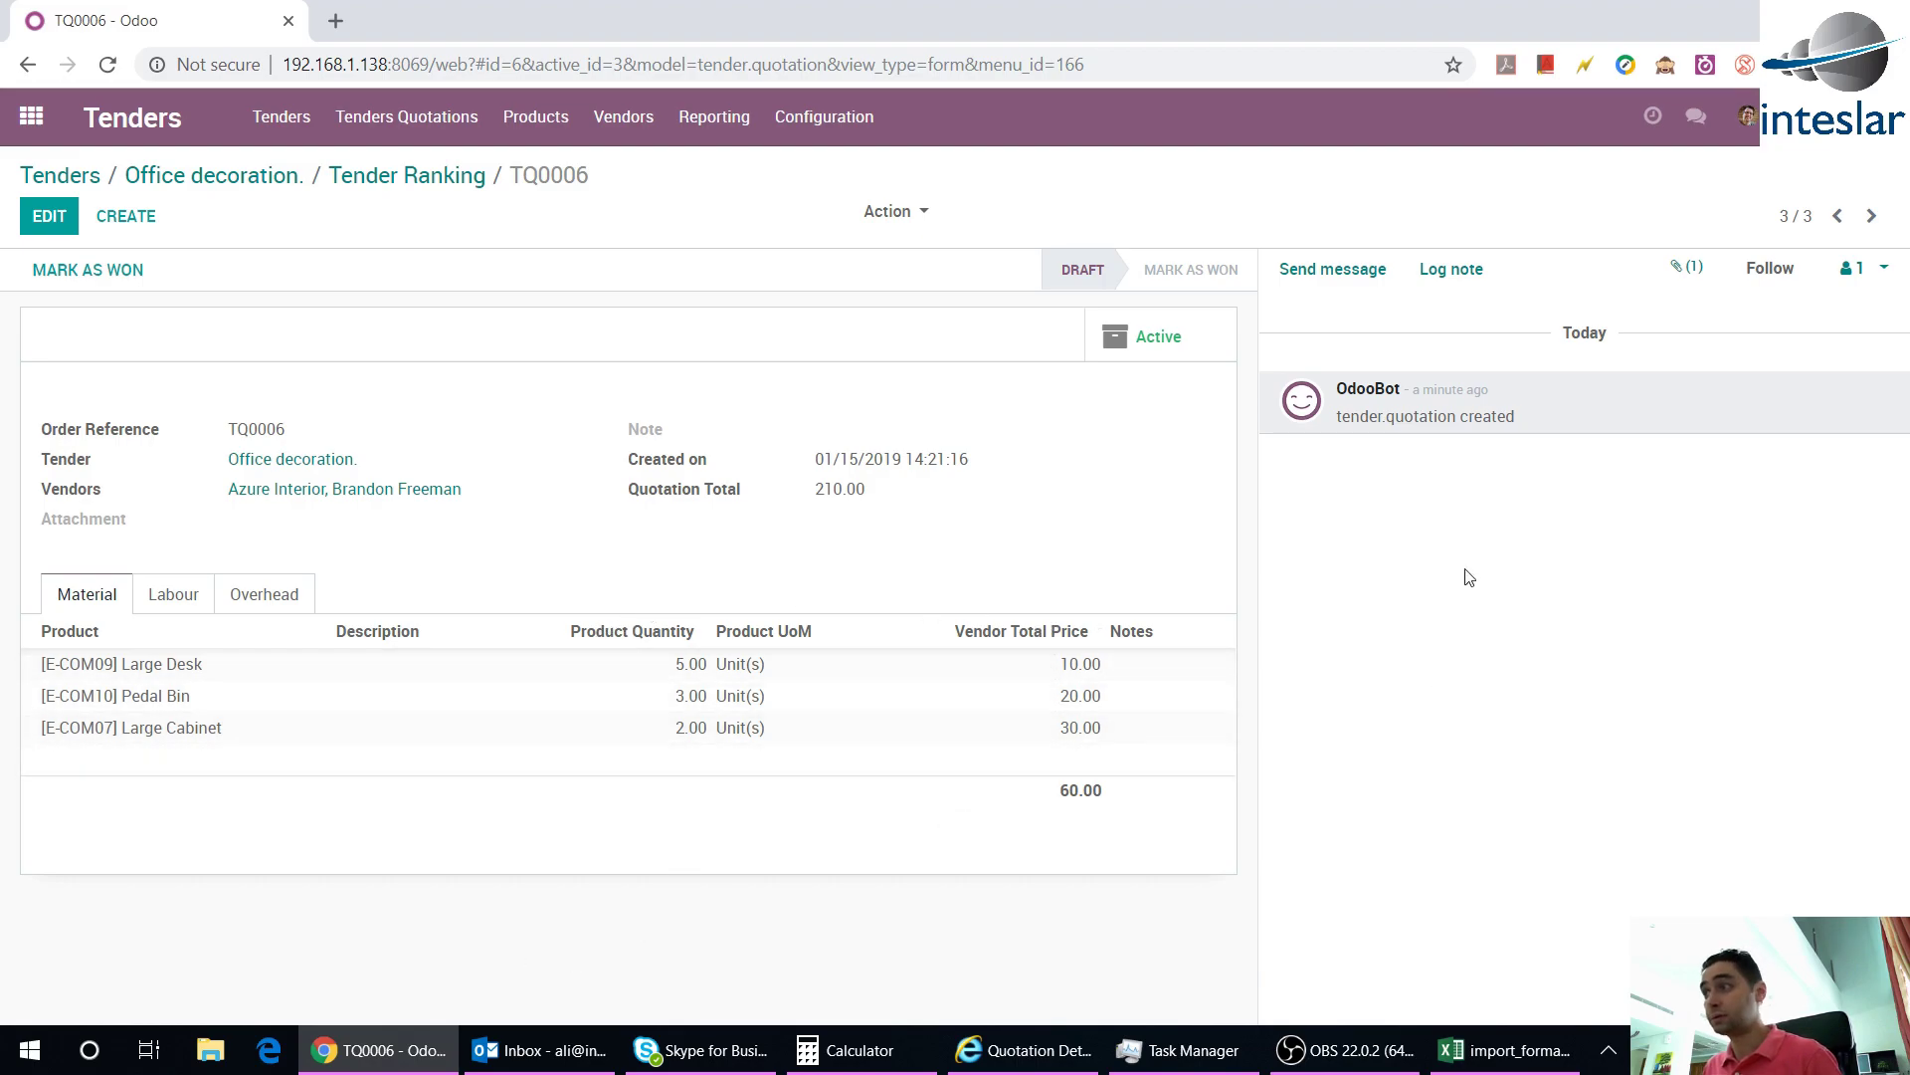
{"action": "left_click", "coordinate": [437, 179]}
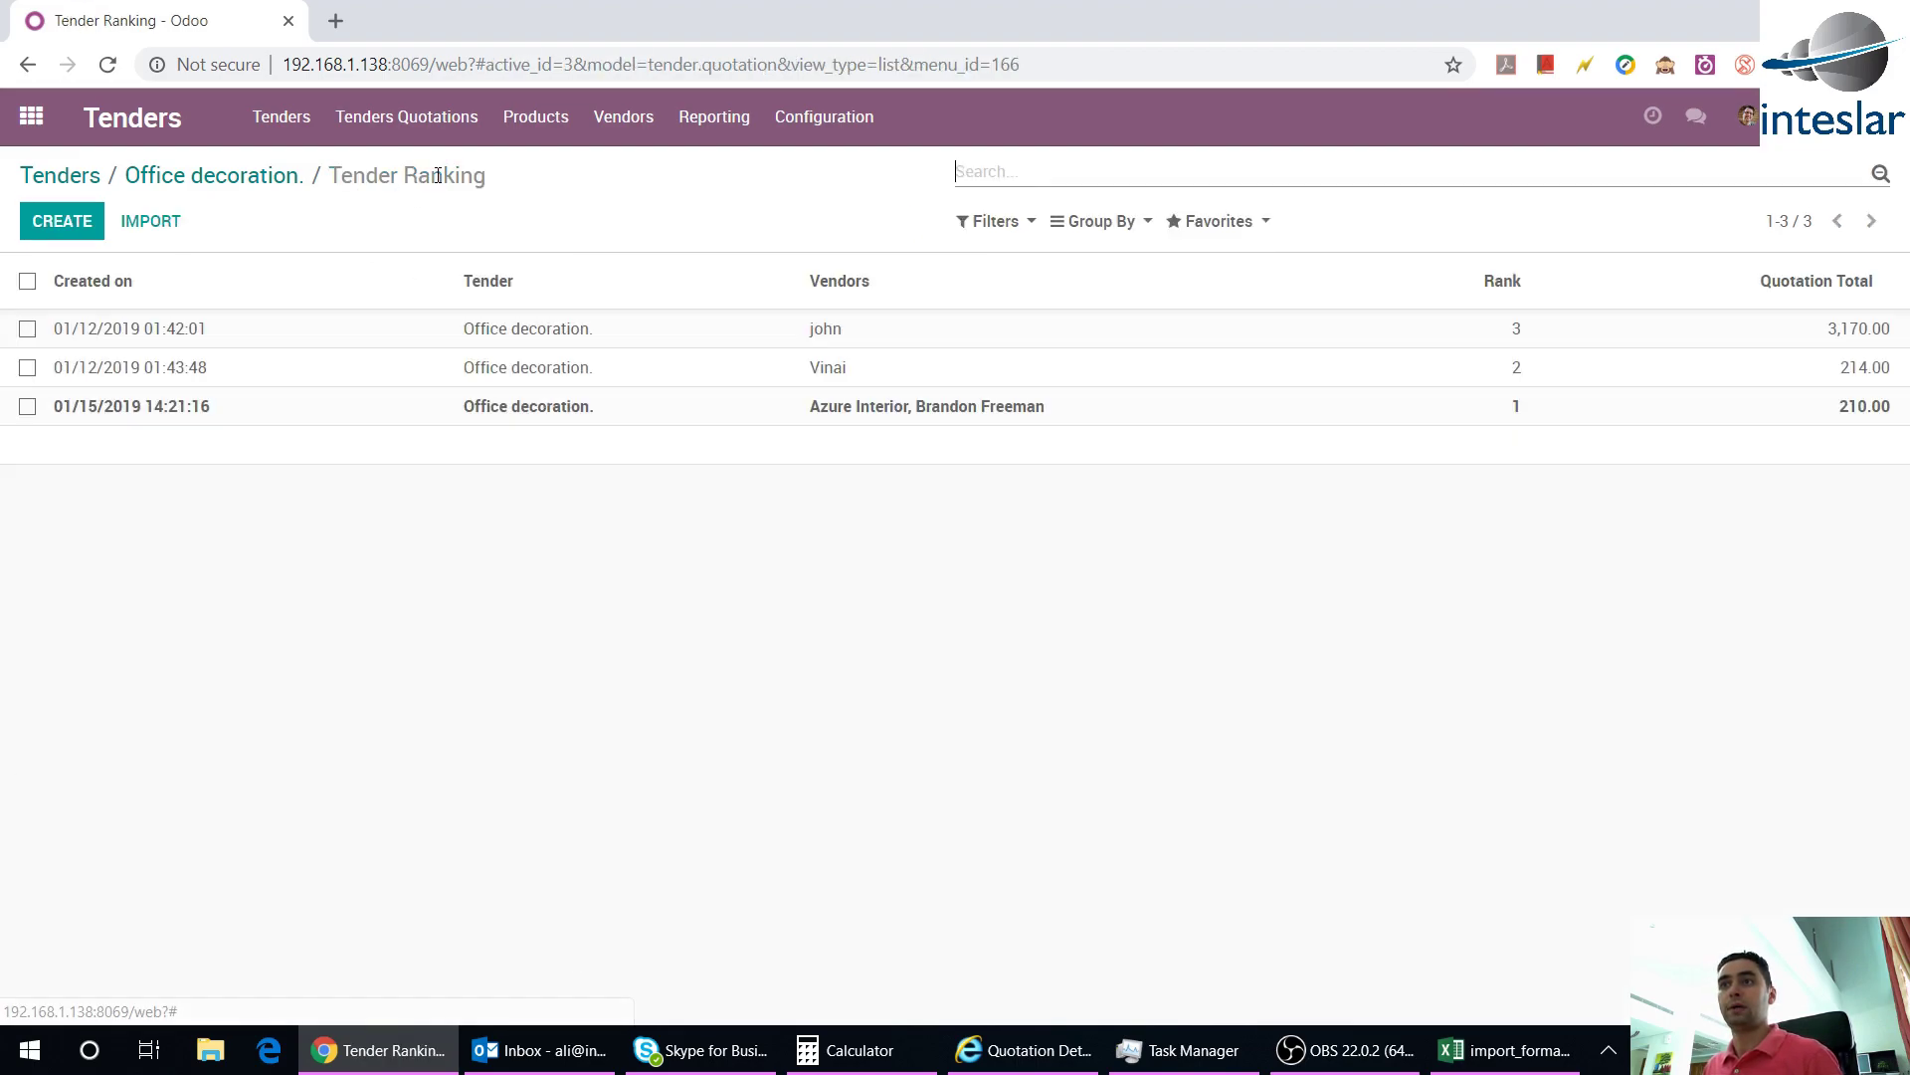
Go back to the "Office decoration." tender, view the quotation linked as Top Rank, and return to the tender
{"action": "left_click", "coordinate": [271, 181]}
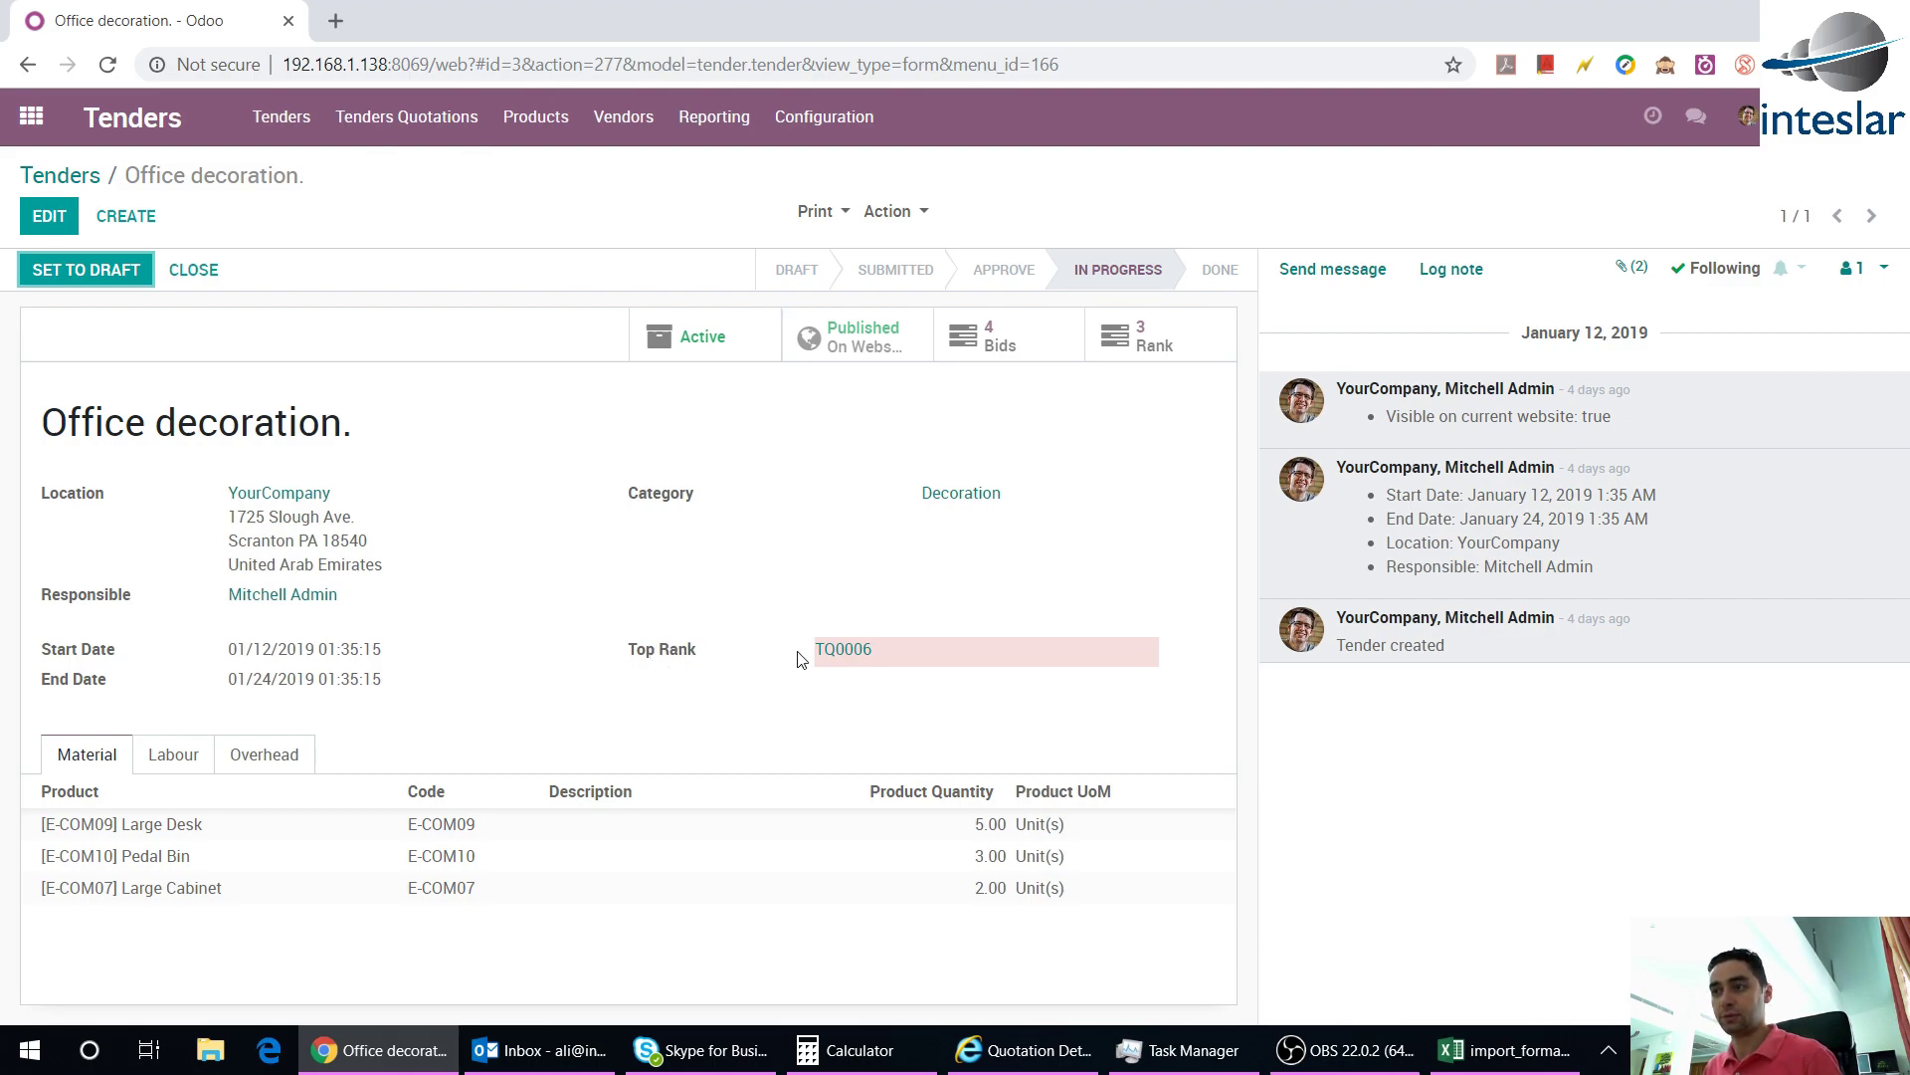
{"action": "left_click", "coordinate": [844, 657]}
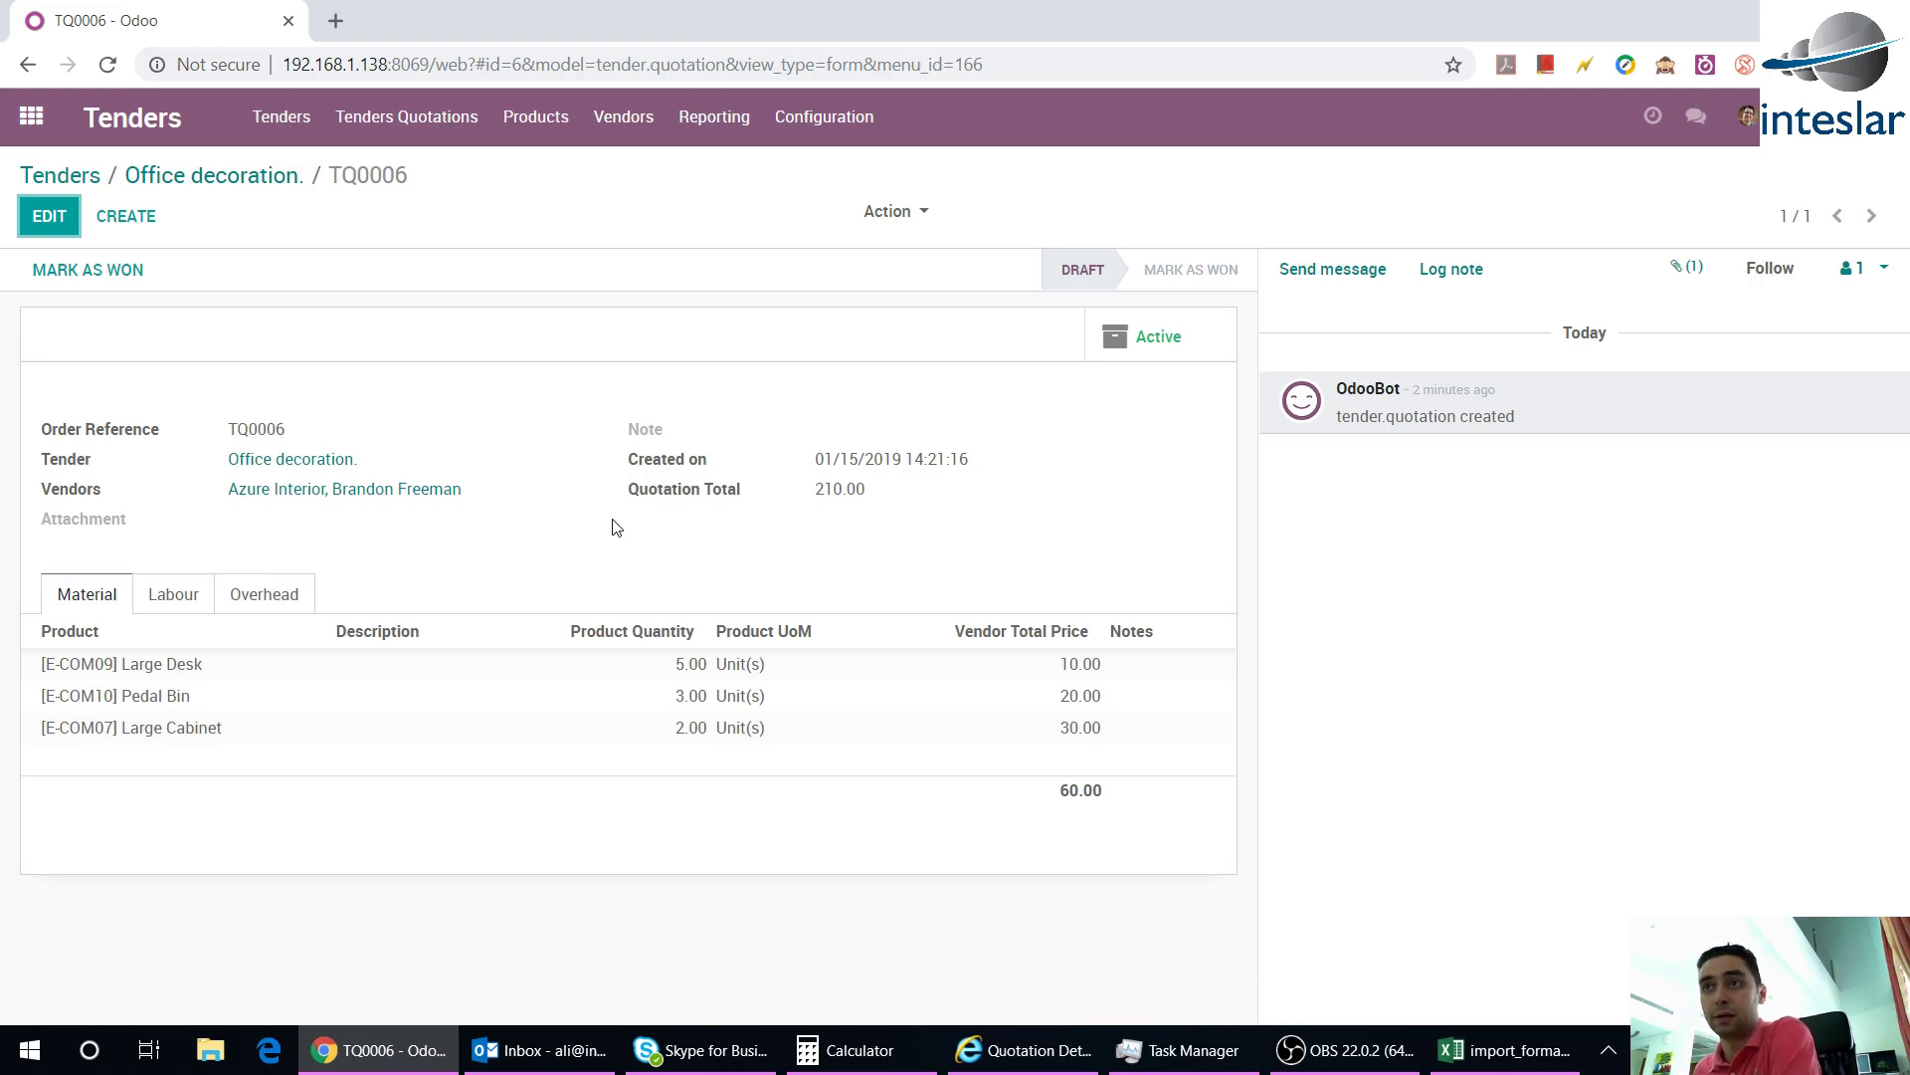
{"action": "left_click", "coordinate": [261, 179]}
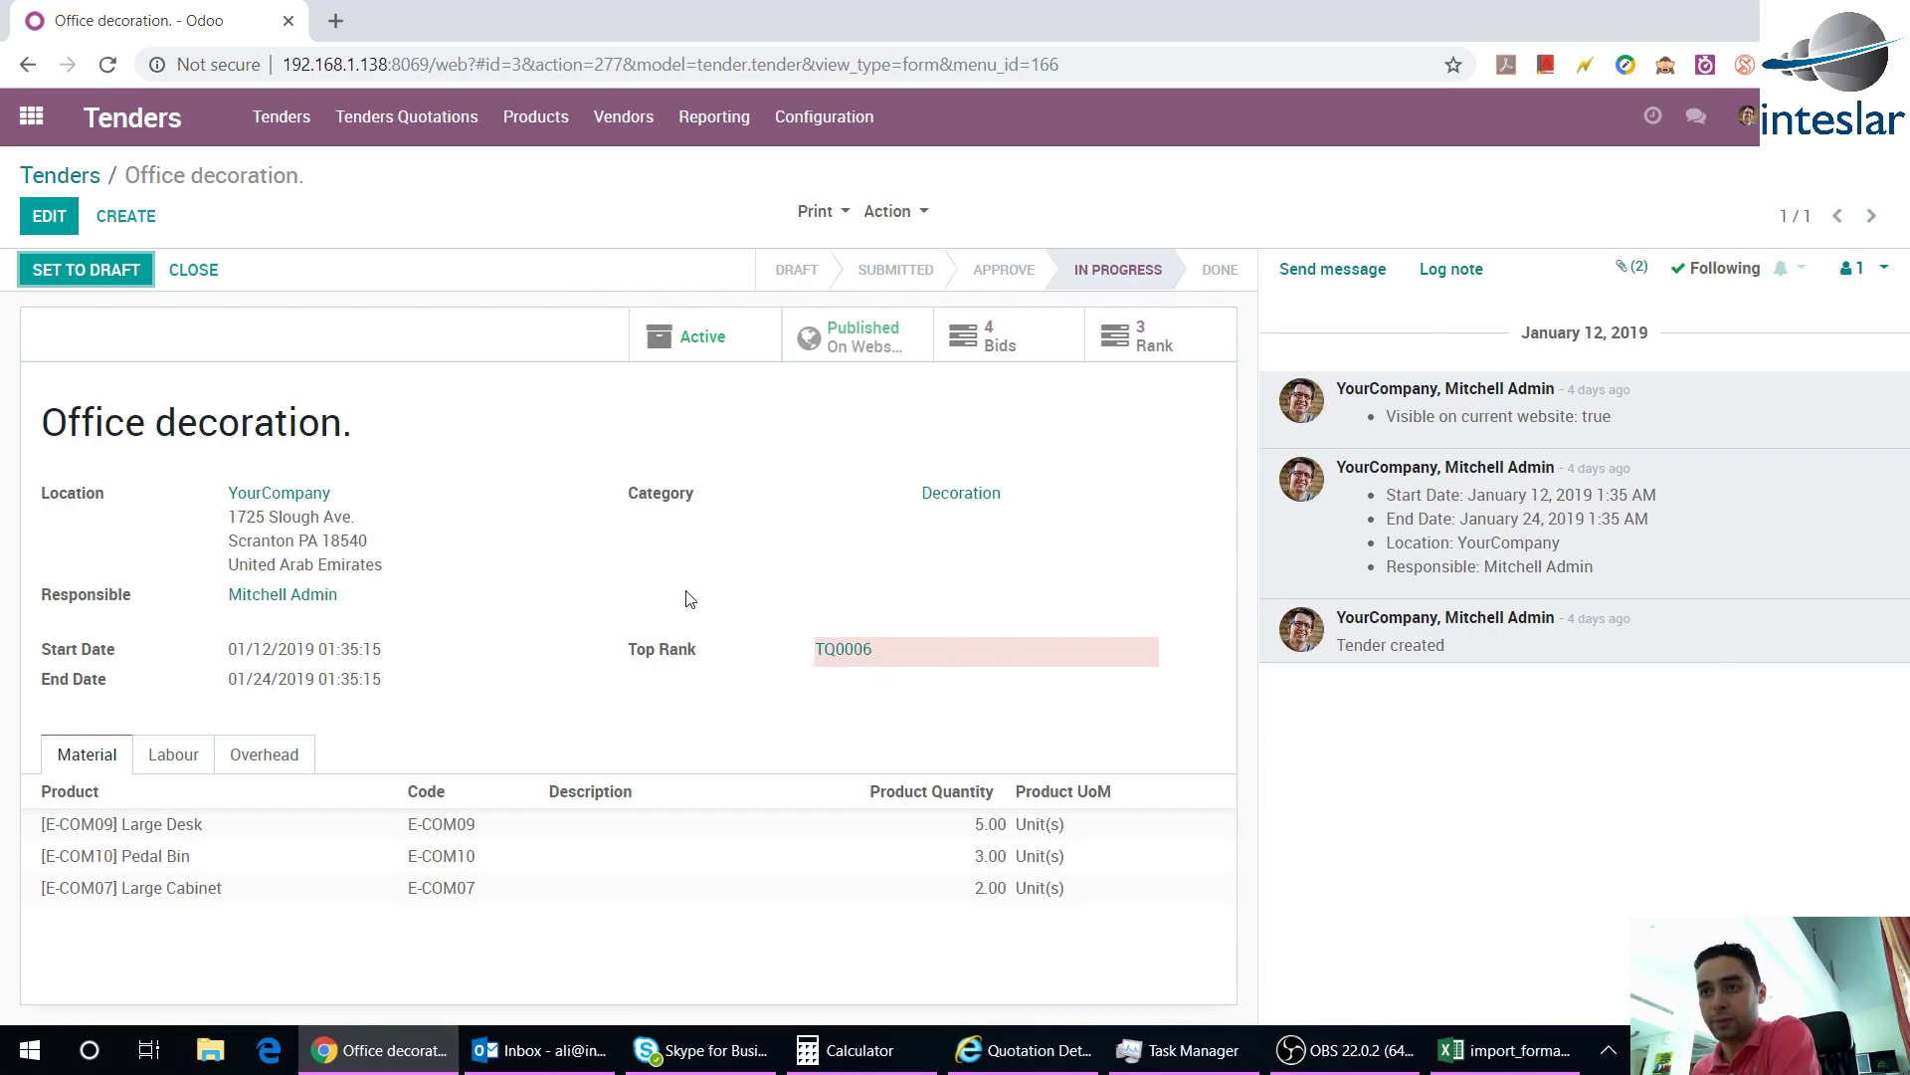
Open the Top Rank quotation of the "Office decoration." tender, mark it as won and create its LPO
{"action": "left_click_drag", "start_coordinate": [209, 689], "coordinate": [398, 690]}
{"action": "left_click", "coordinate": [398, 691]}
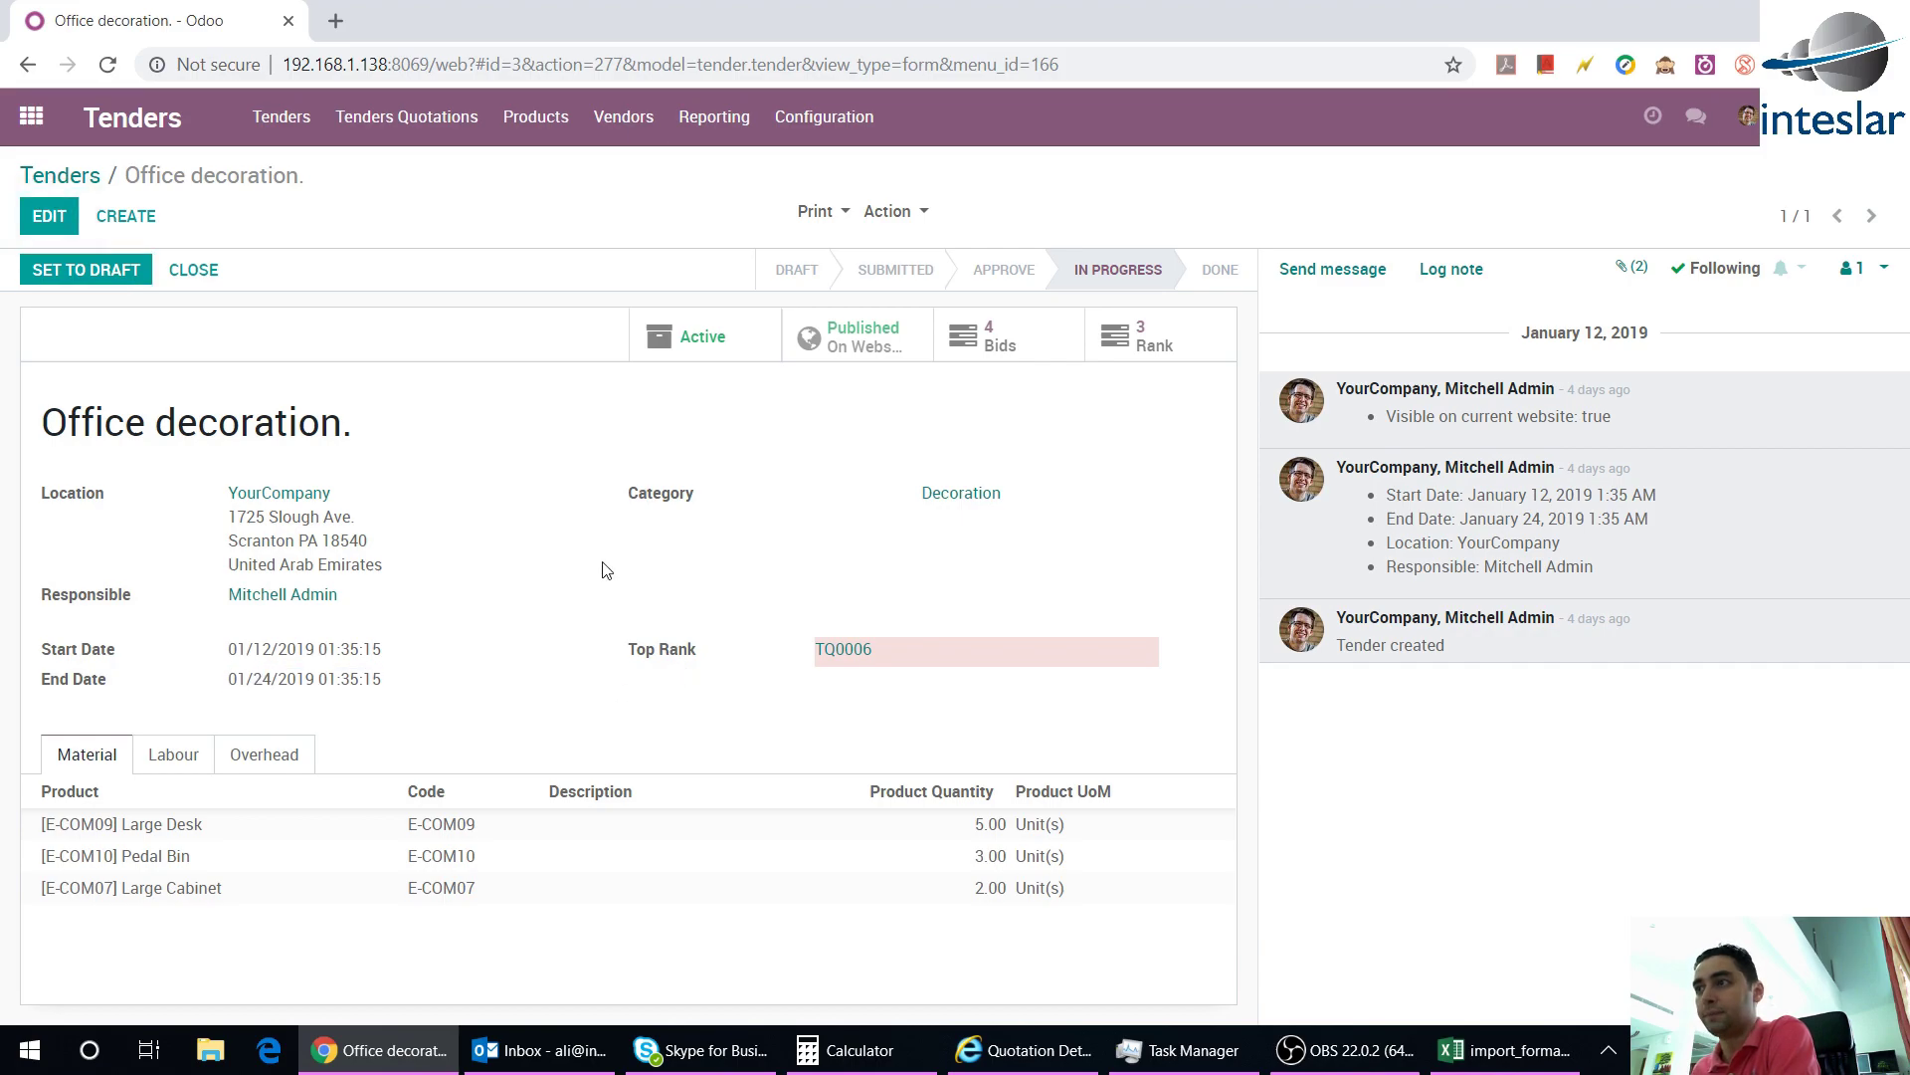
{"action": "left_click", "coordinate": [840, 652]}
{"action": "left_click", "coordinate": [105, 273]}
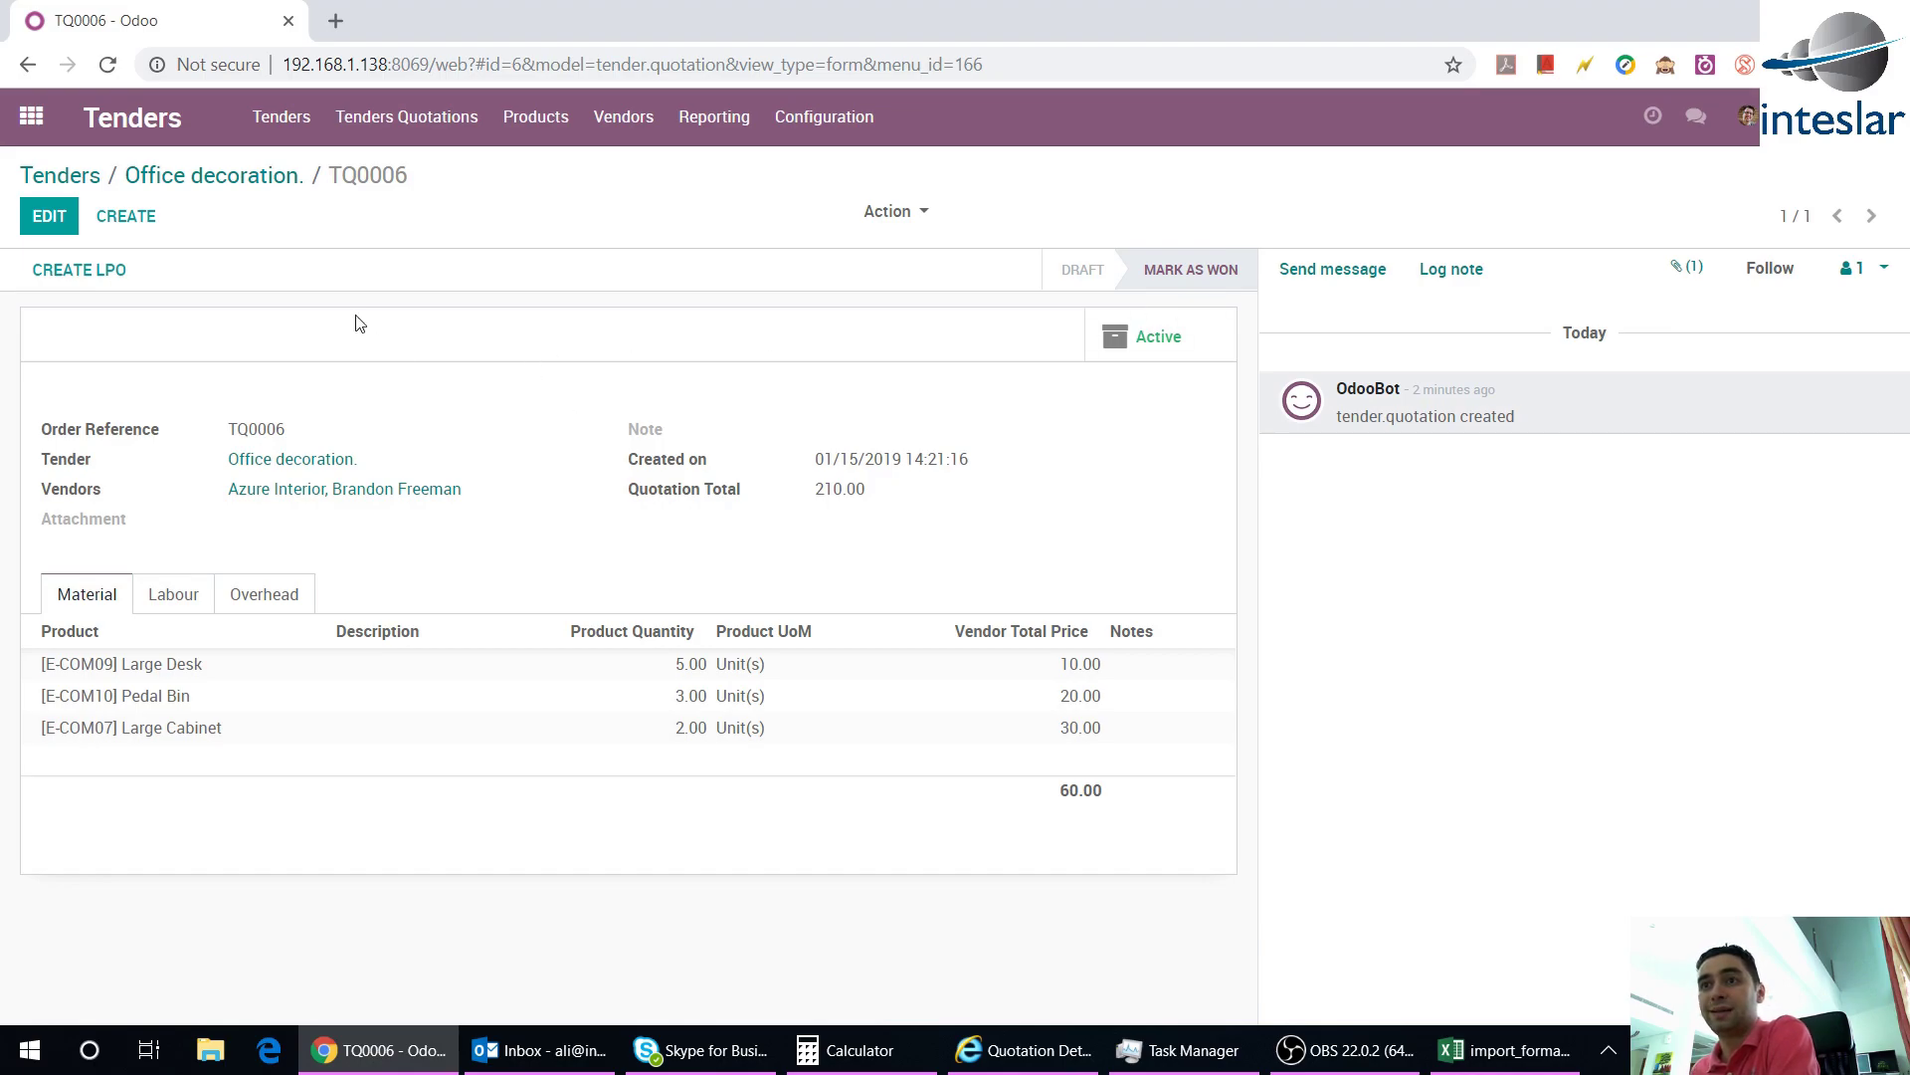
{"action": "left_click", "coordinate": [80, 270]}
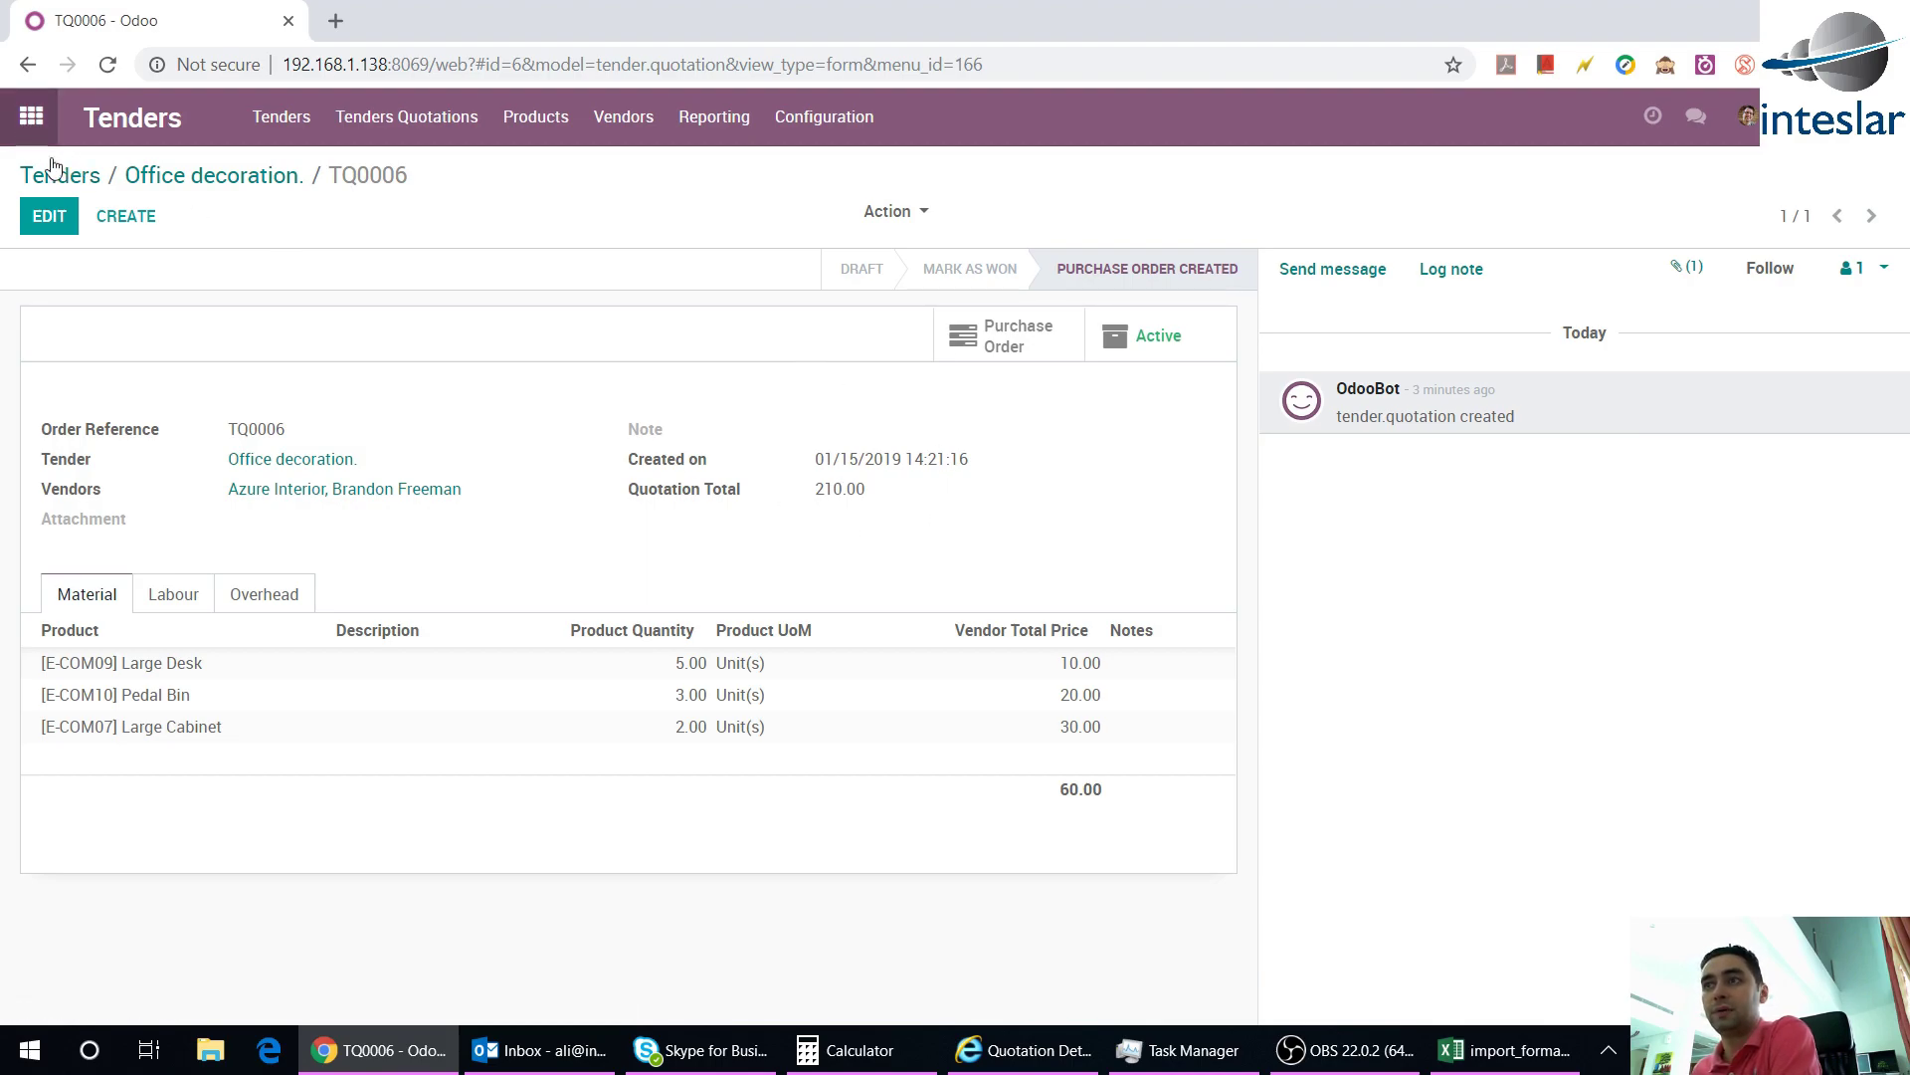
In the Purchase app, open request for quotation PO00008 and review its product lines and other information
{"action": "left_click", "coordinate": [31, 117]}
{"action": "left_click", "coordinate": [867, 317]}
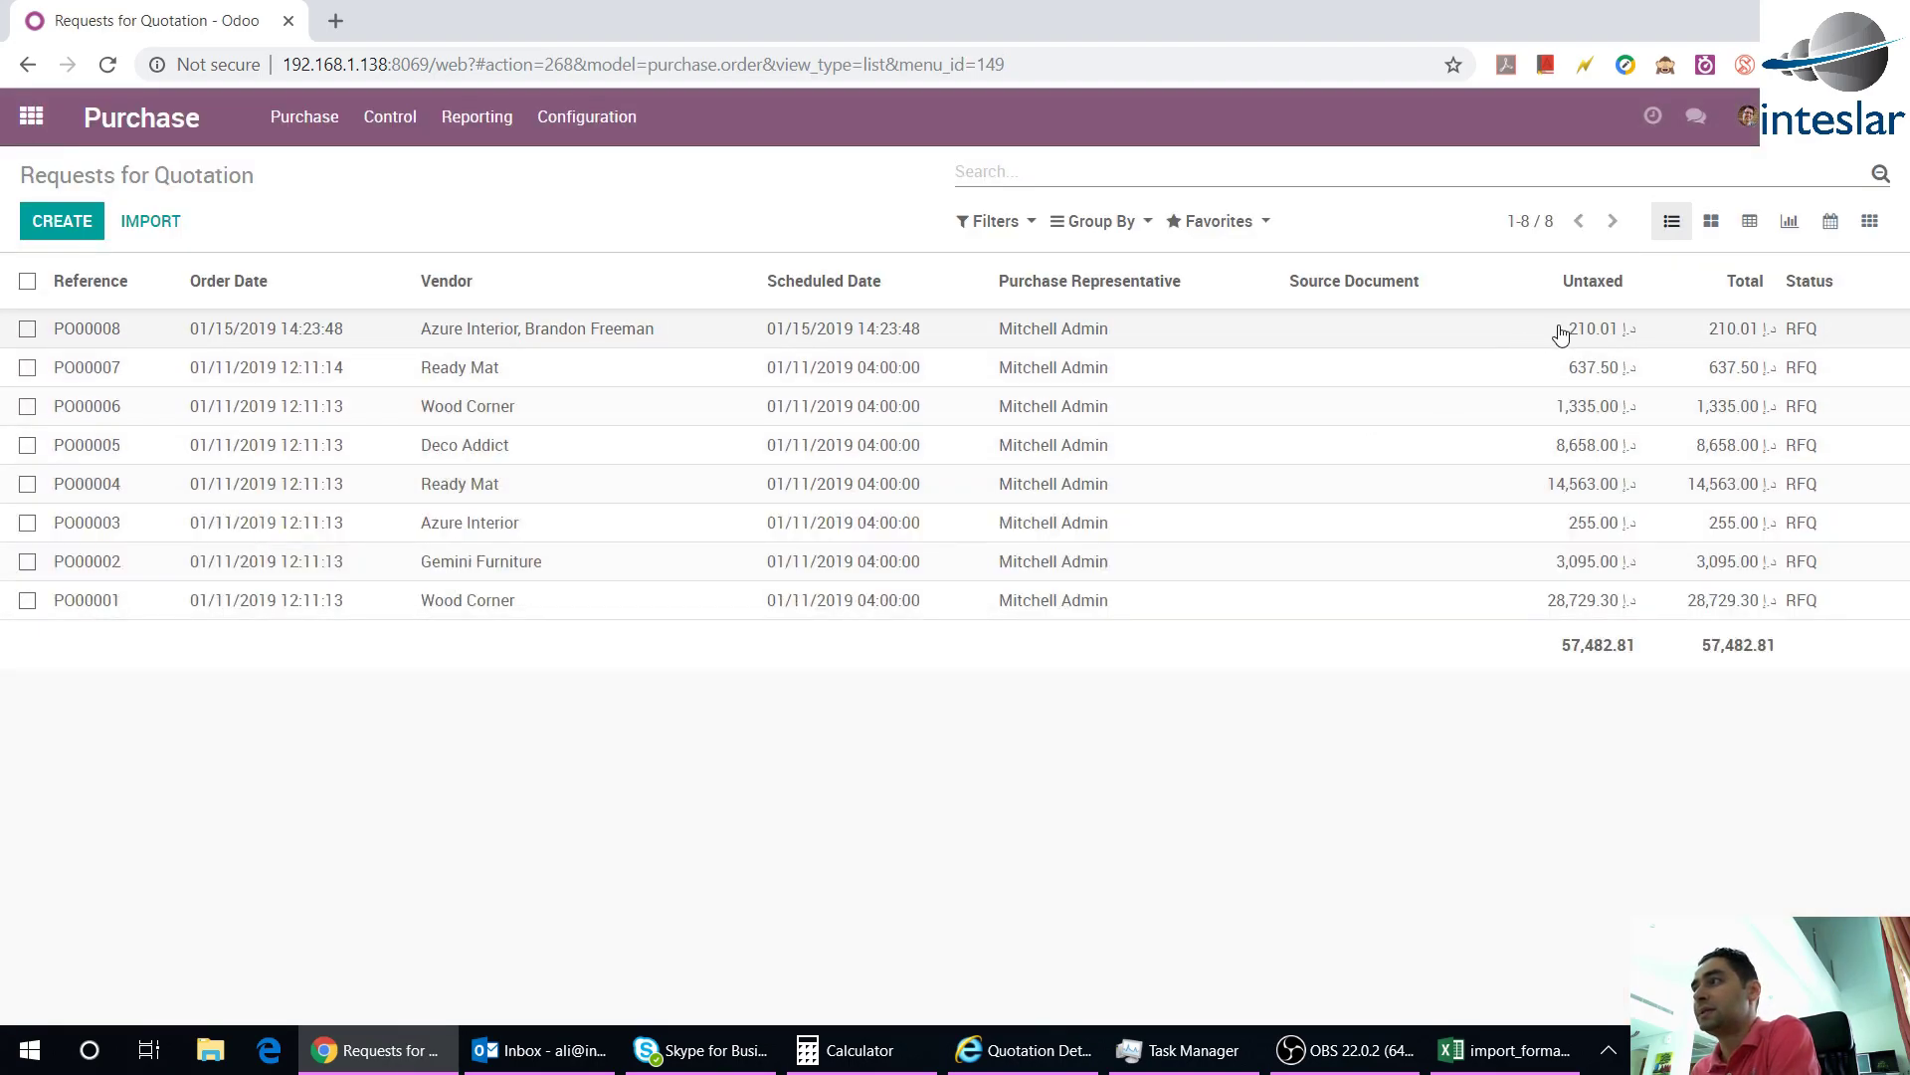
{"action": "left_click", "coordinate": [1682, 341]}
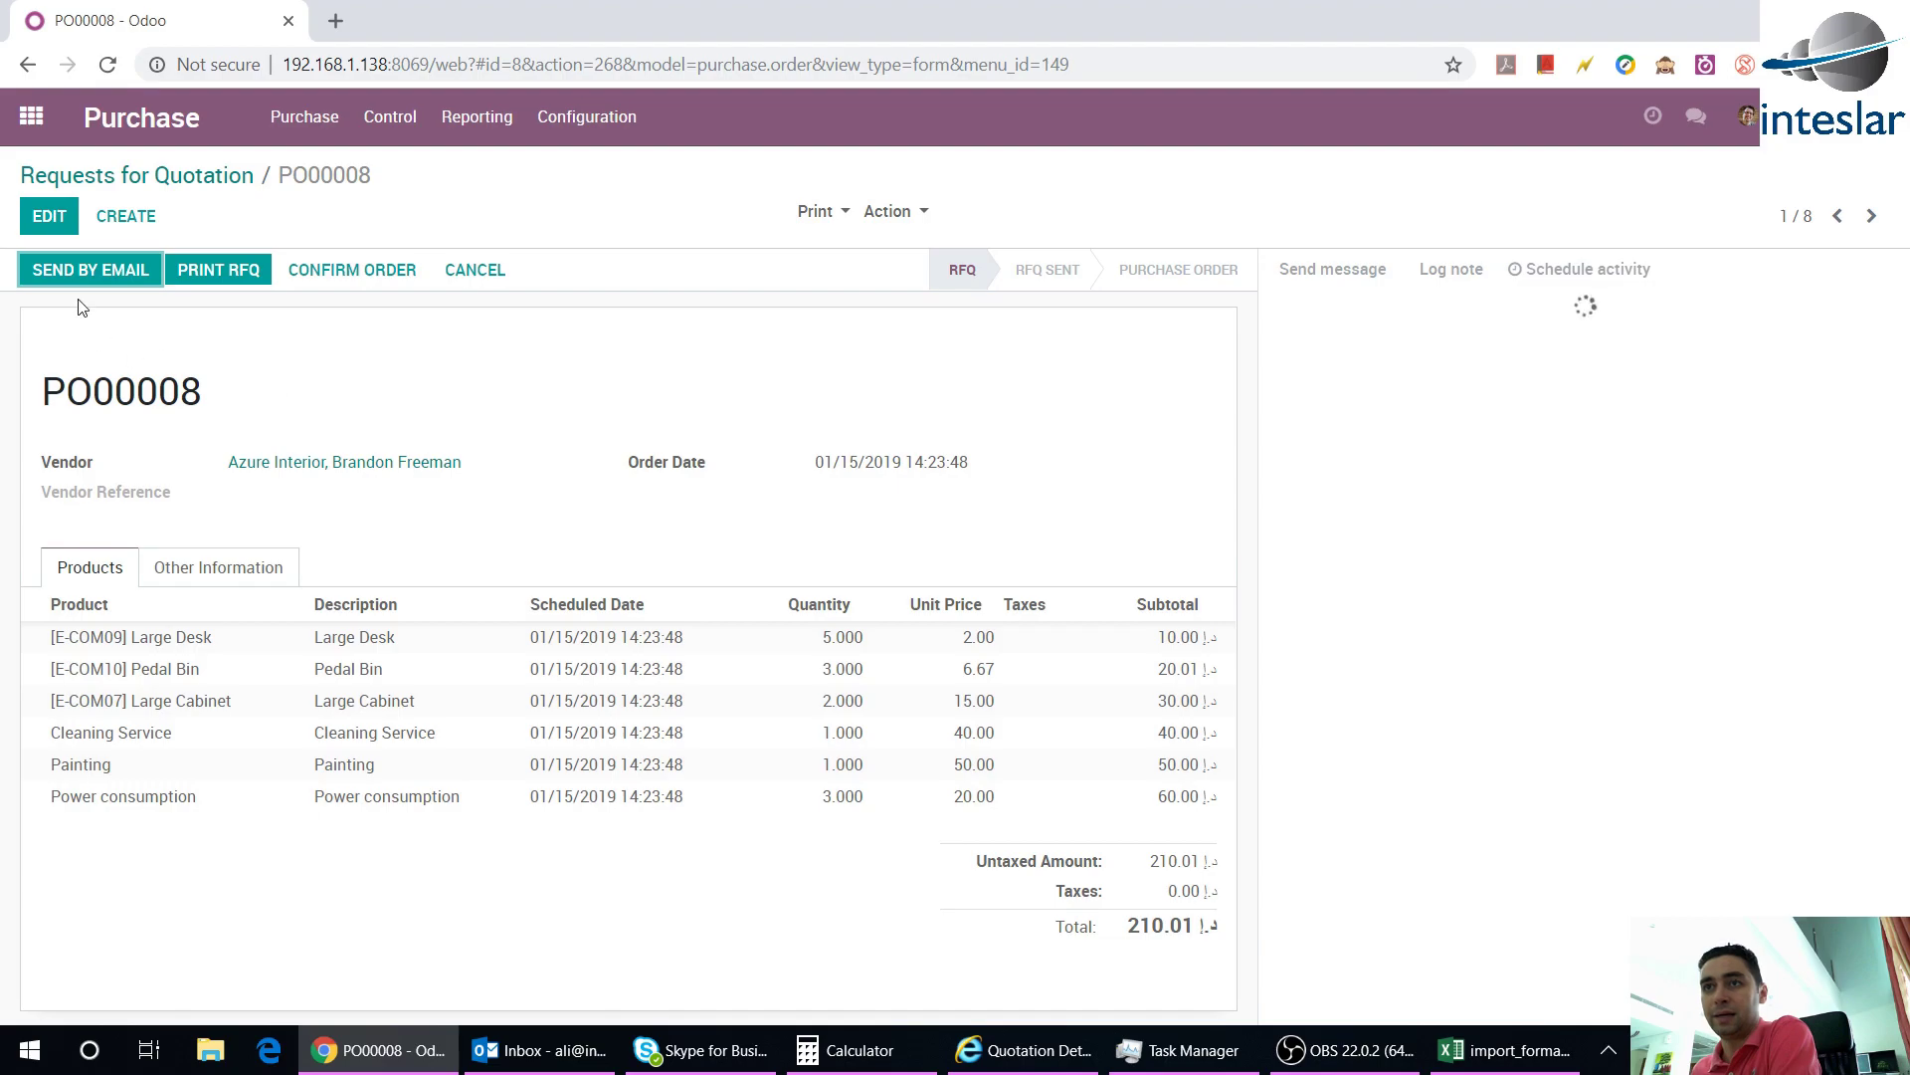
{"action": "left_click", "coordinate": [77, 270]}
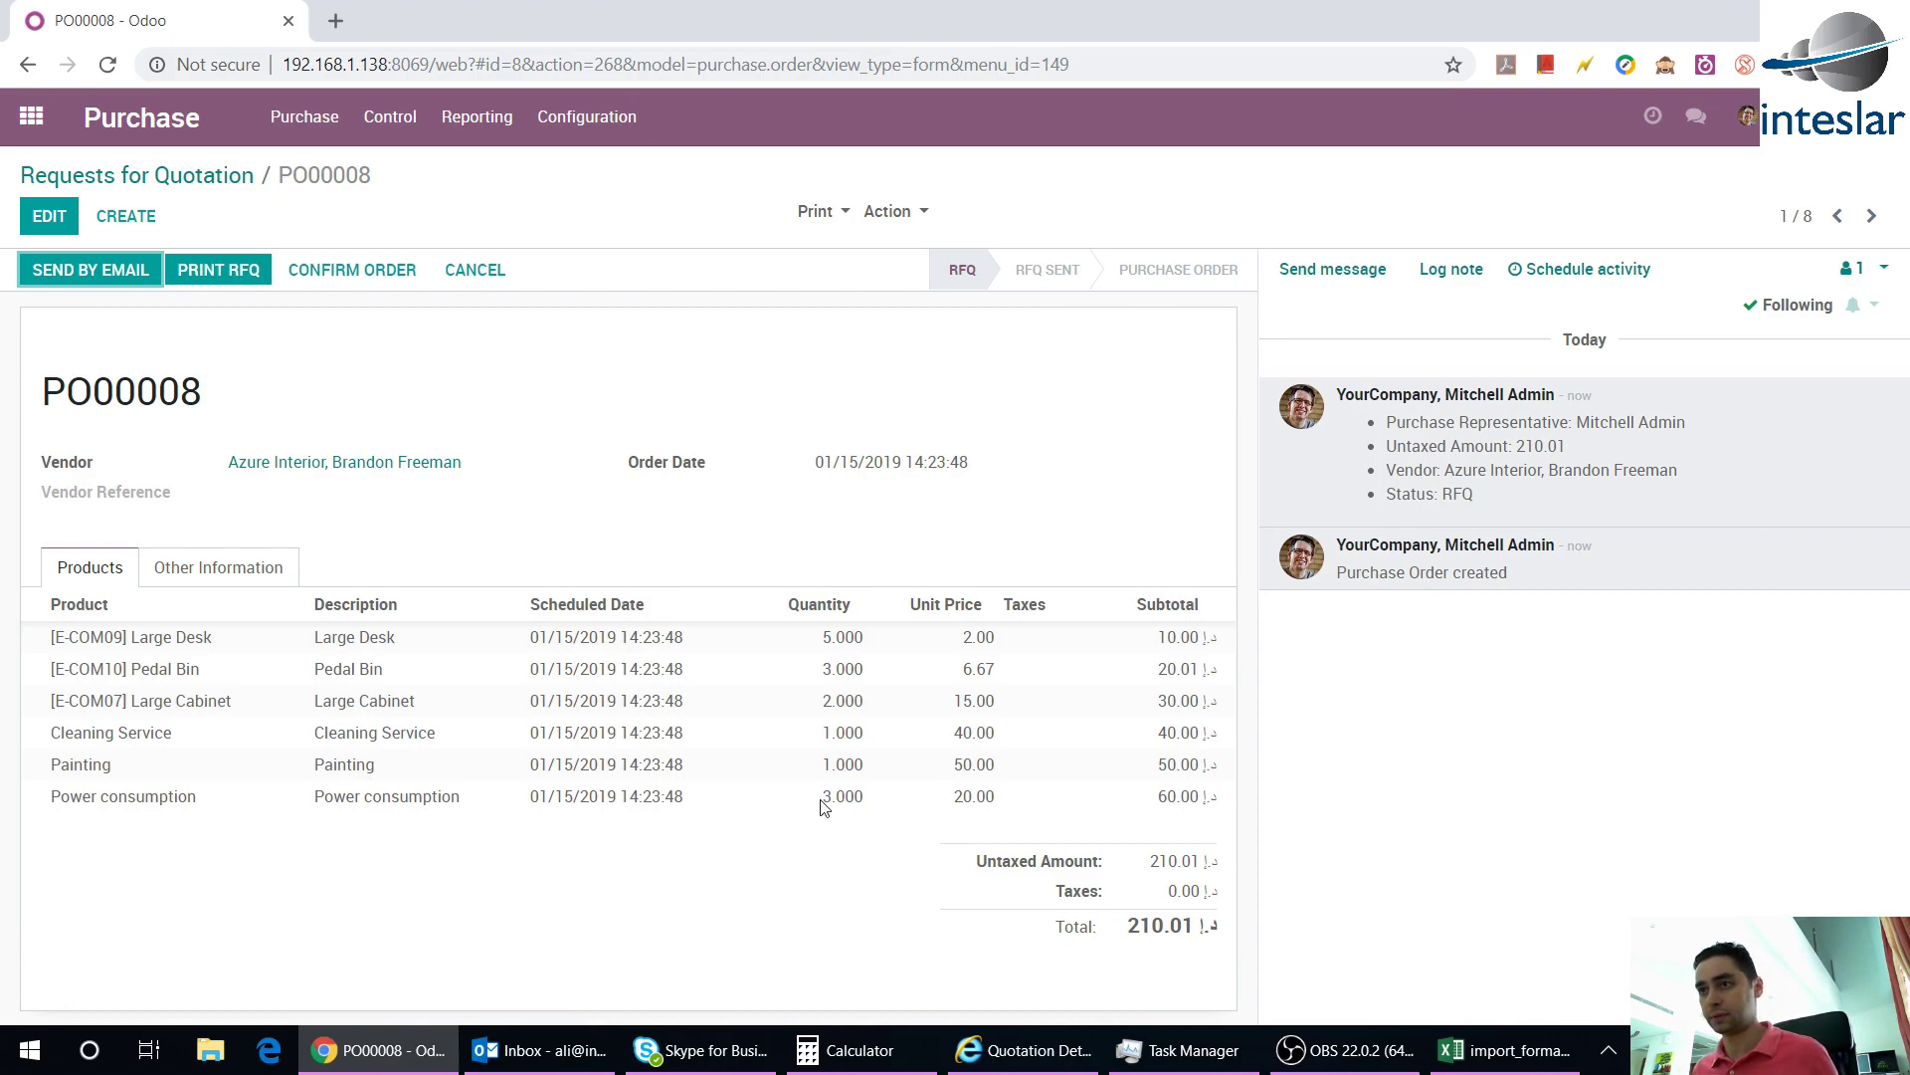
{"action": "left_click", "coordinate": [174, 567]}
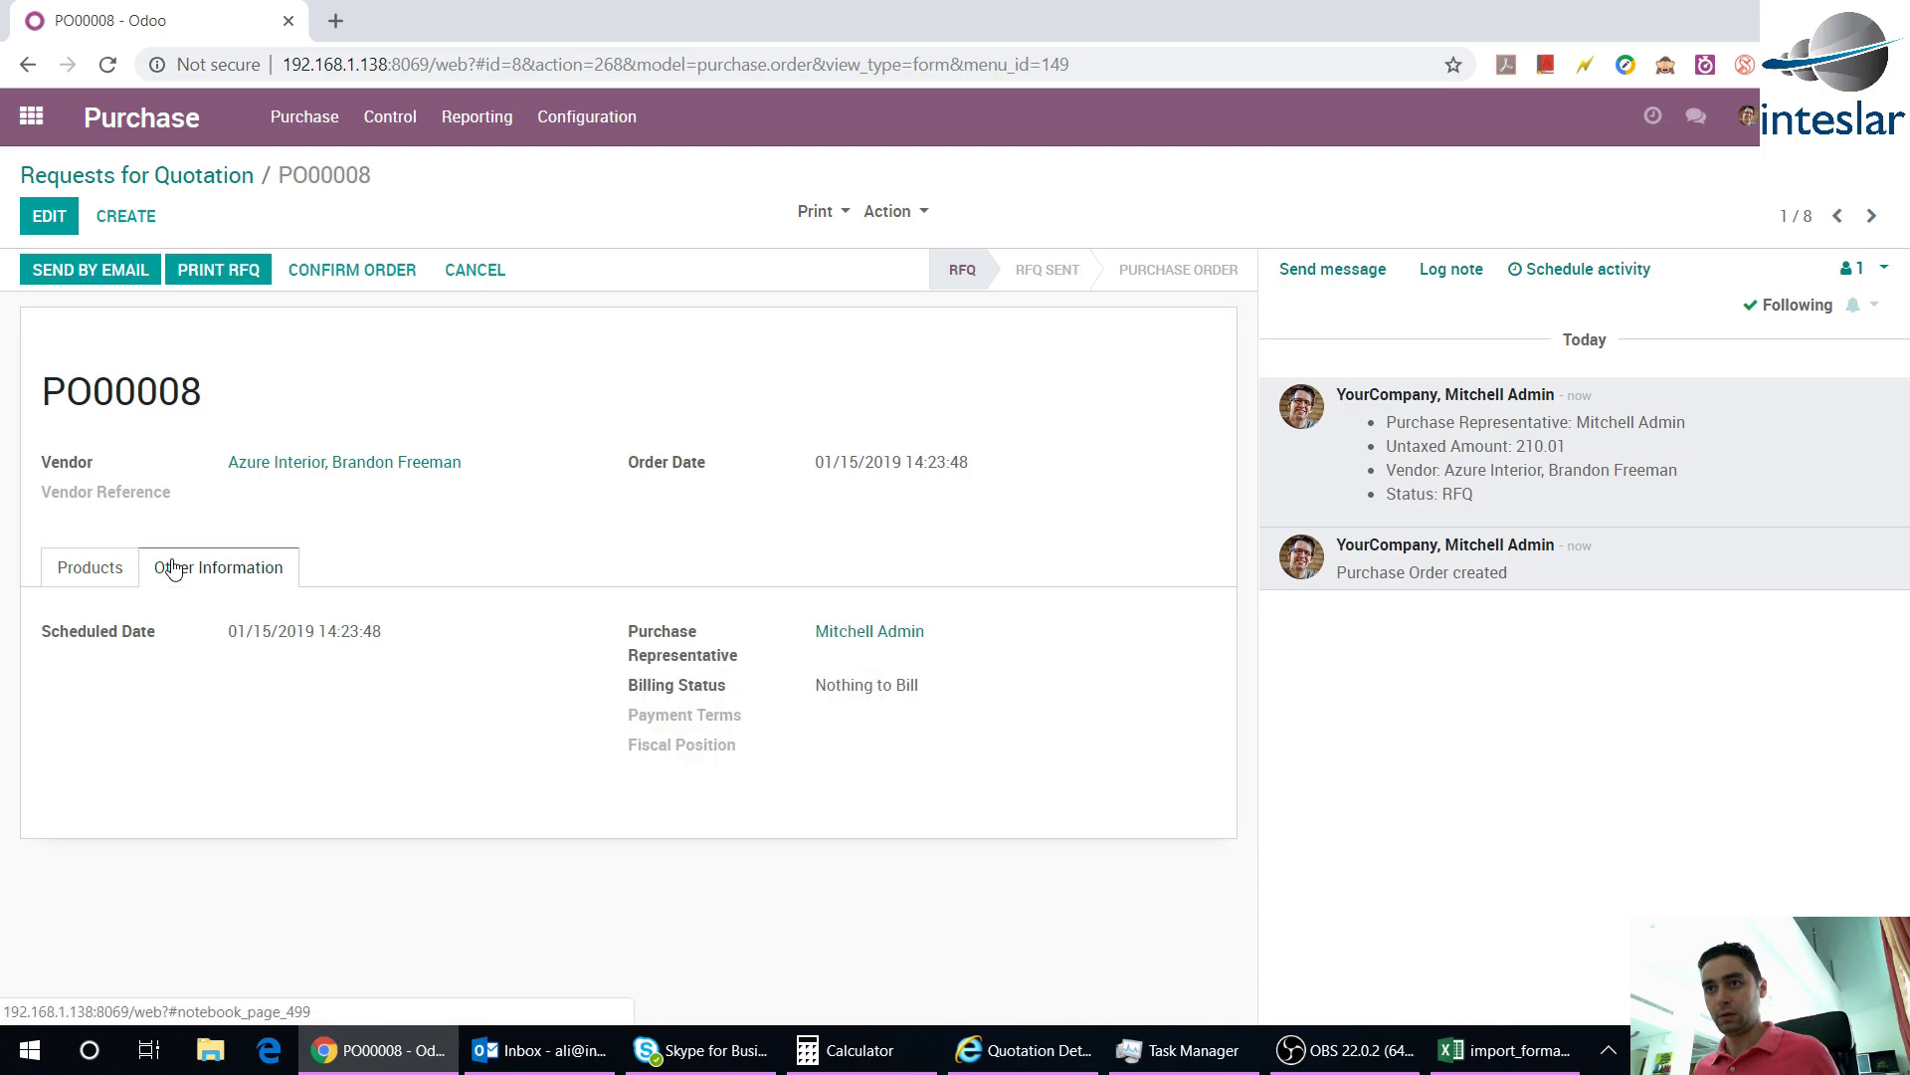
{"action": "left_click", "coordinate": [90, 569]}
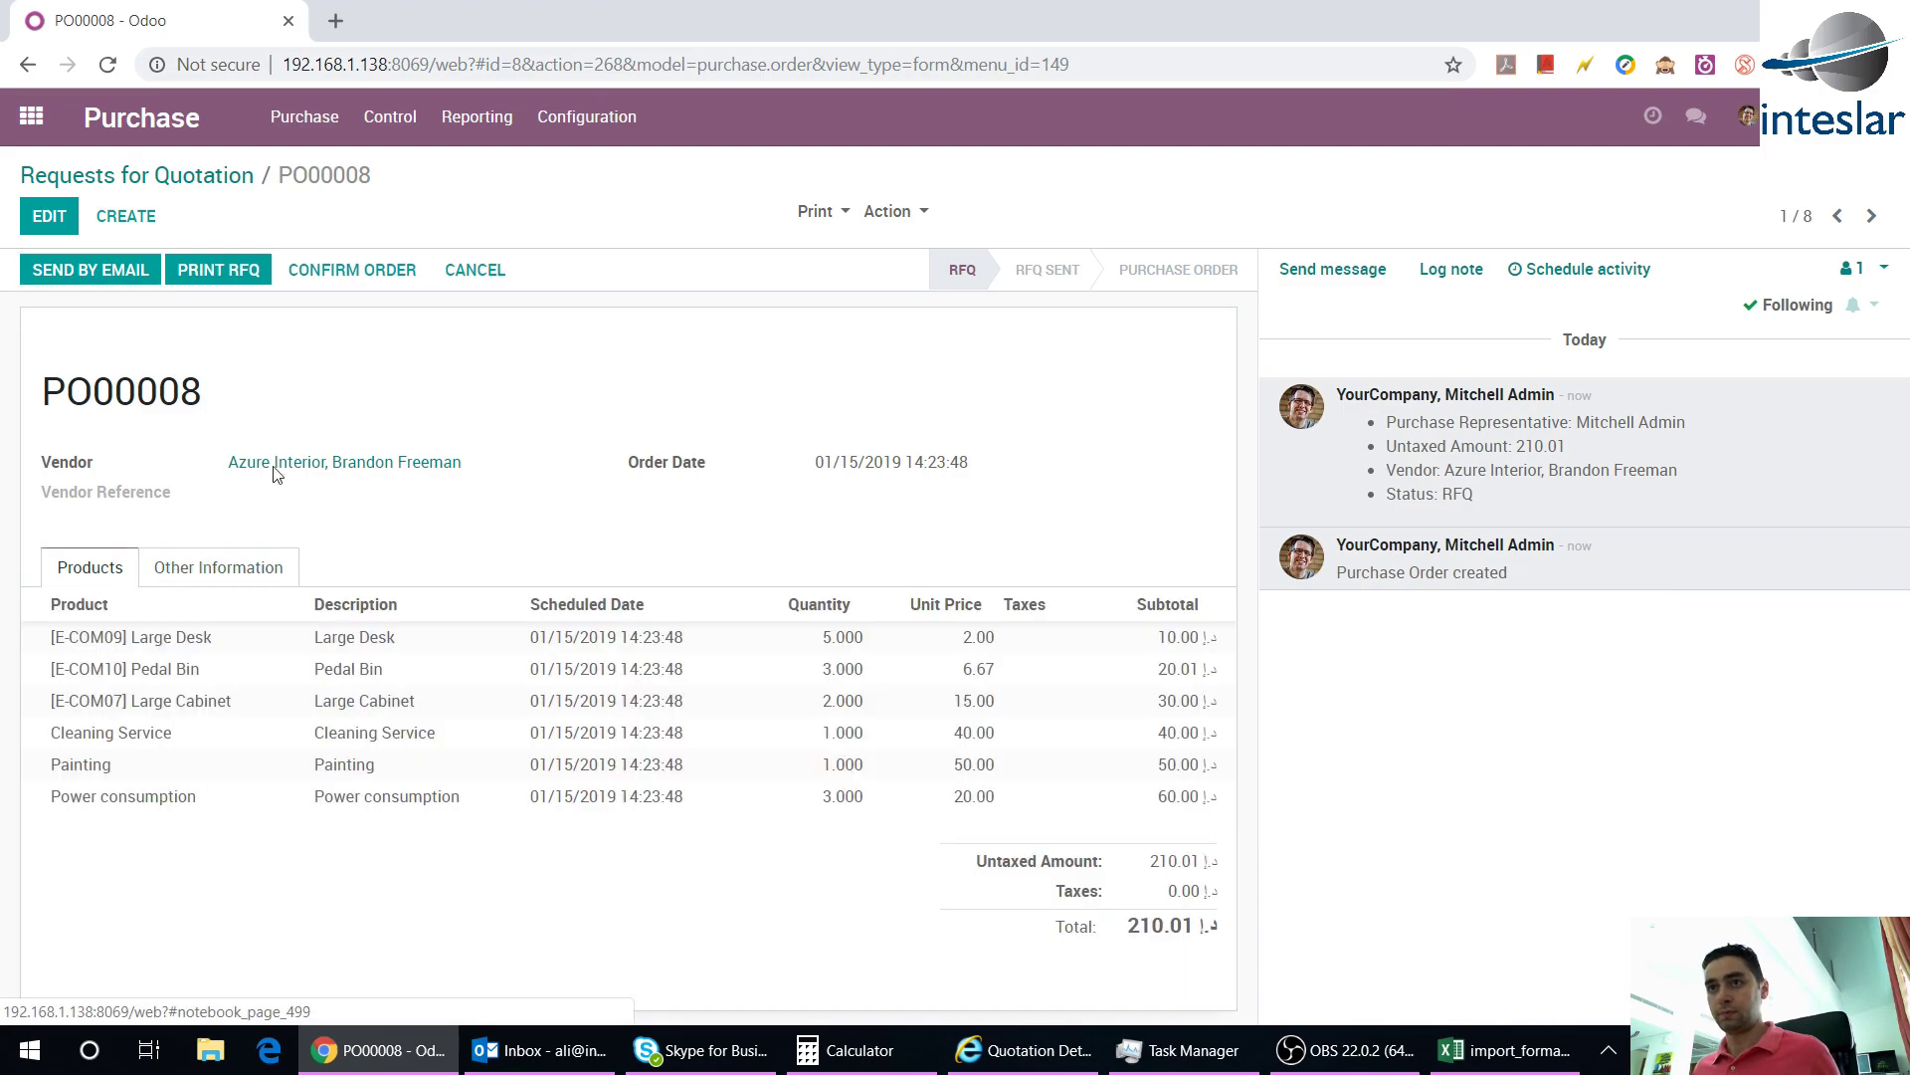
Return to the Tenders app and view the running tenders in a monthly calendar
{"action": "left_click", "coordinate": [40, 121]}
{"action": "left_click", "coordinate": [1256, 326]}
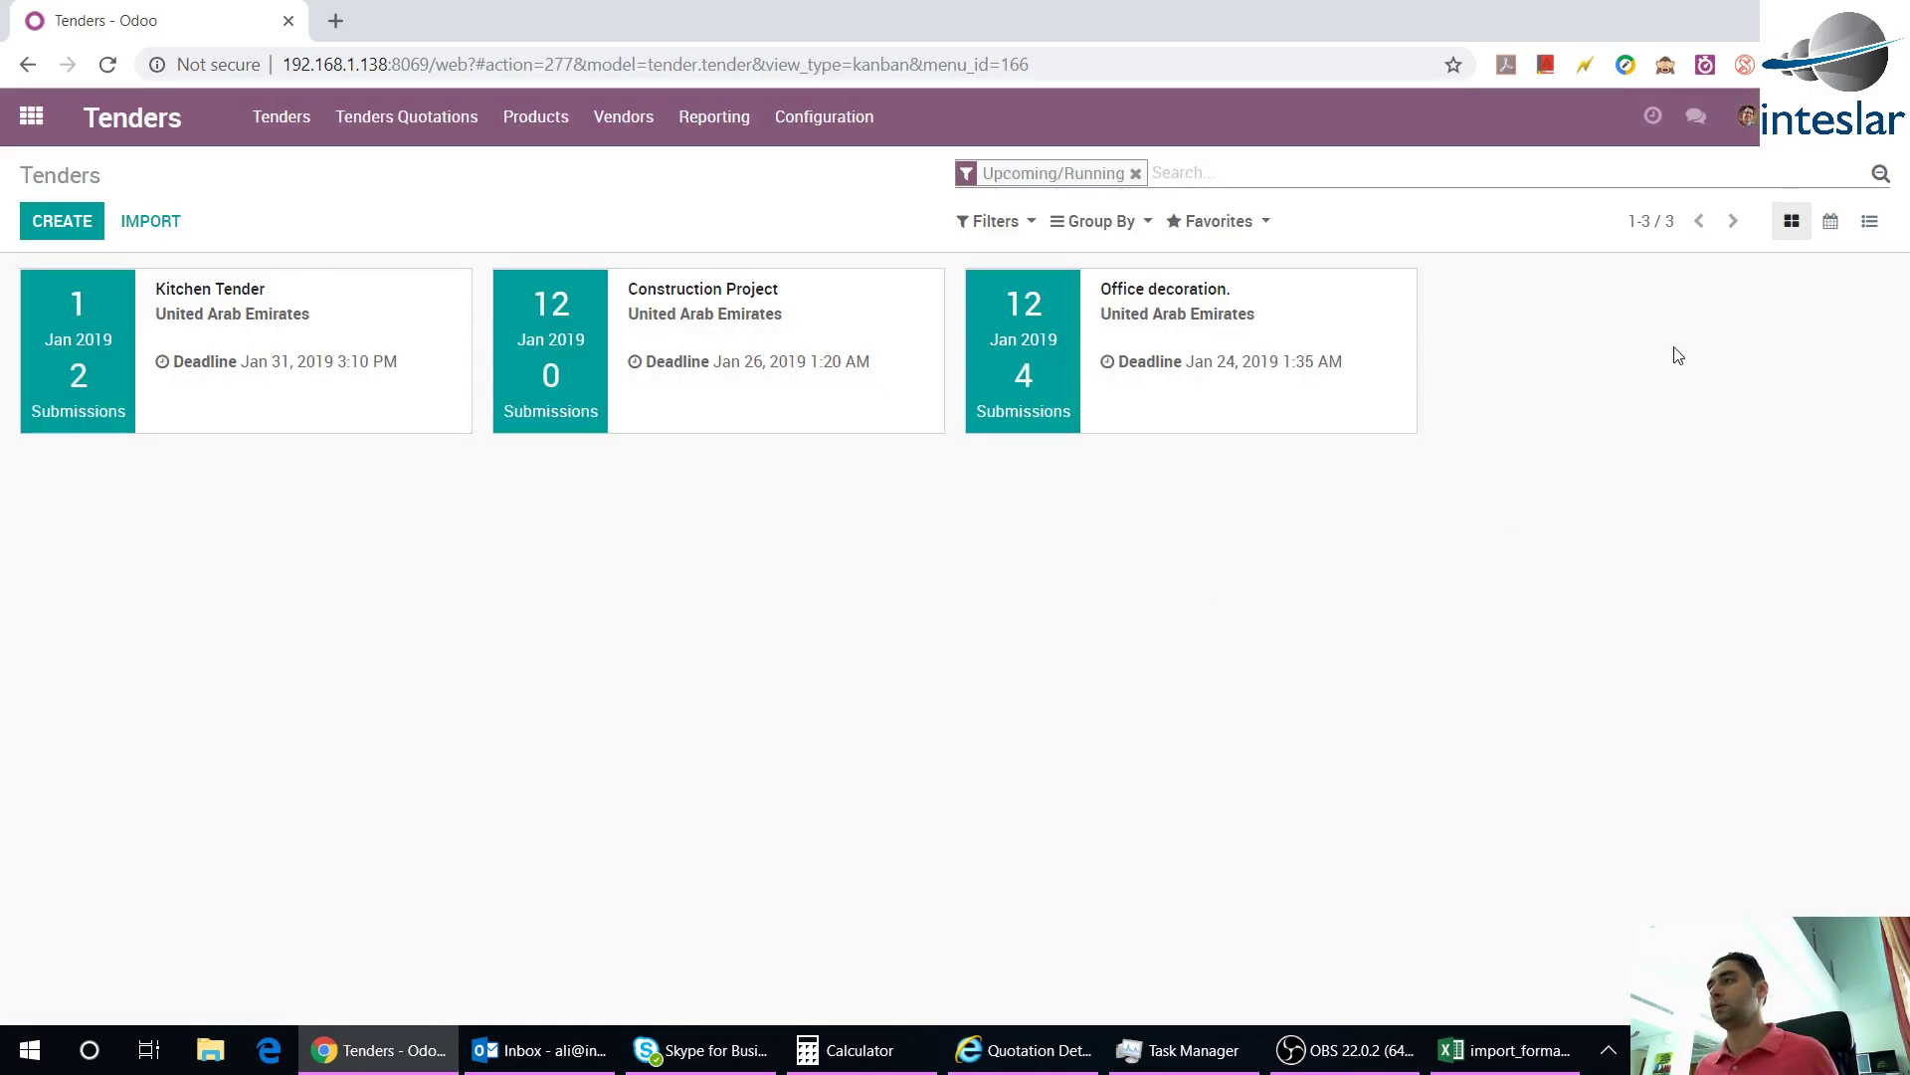
{"action": "left_click", "coordinate": [1832, 229]}
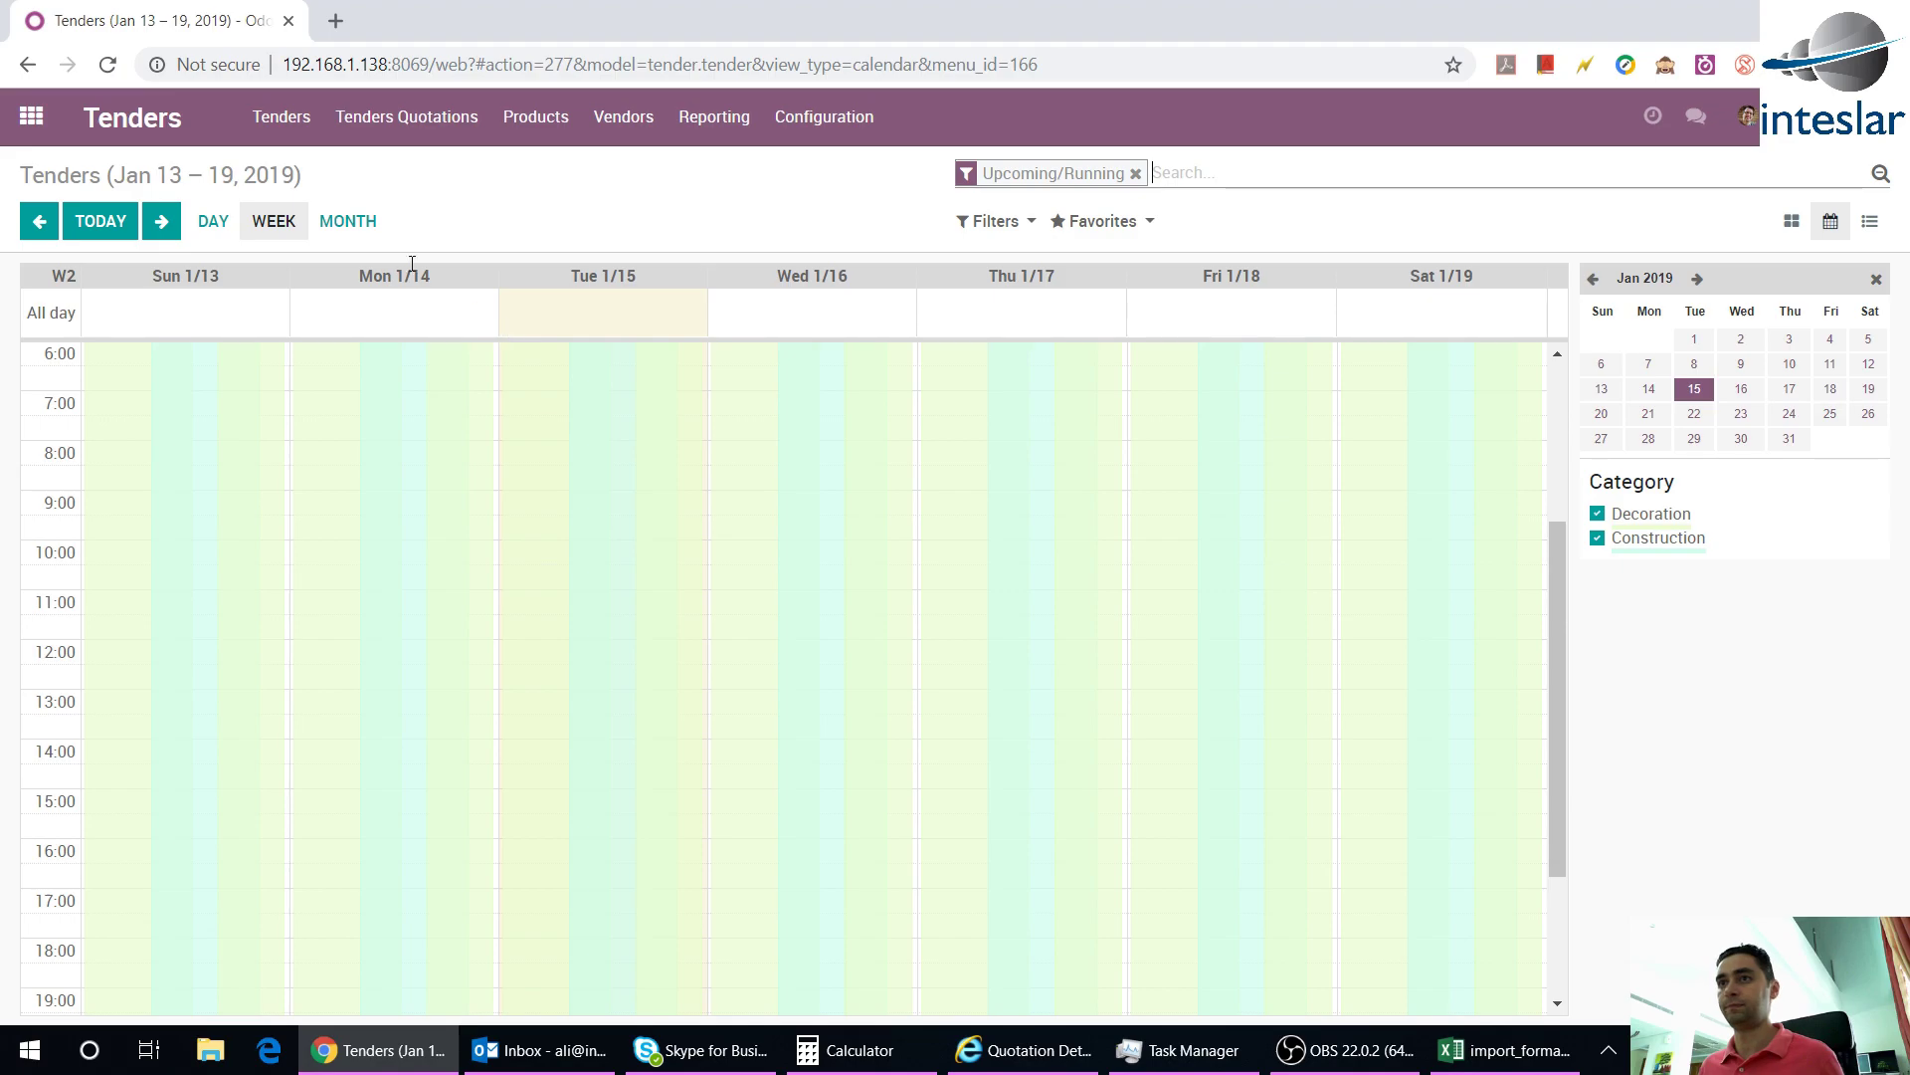
{"action": "left_click", "coordinate": [282, 117]}
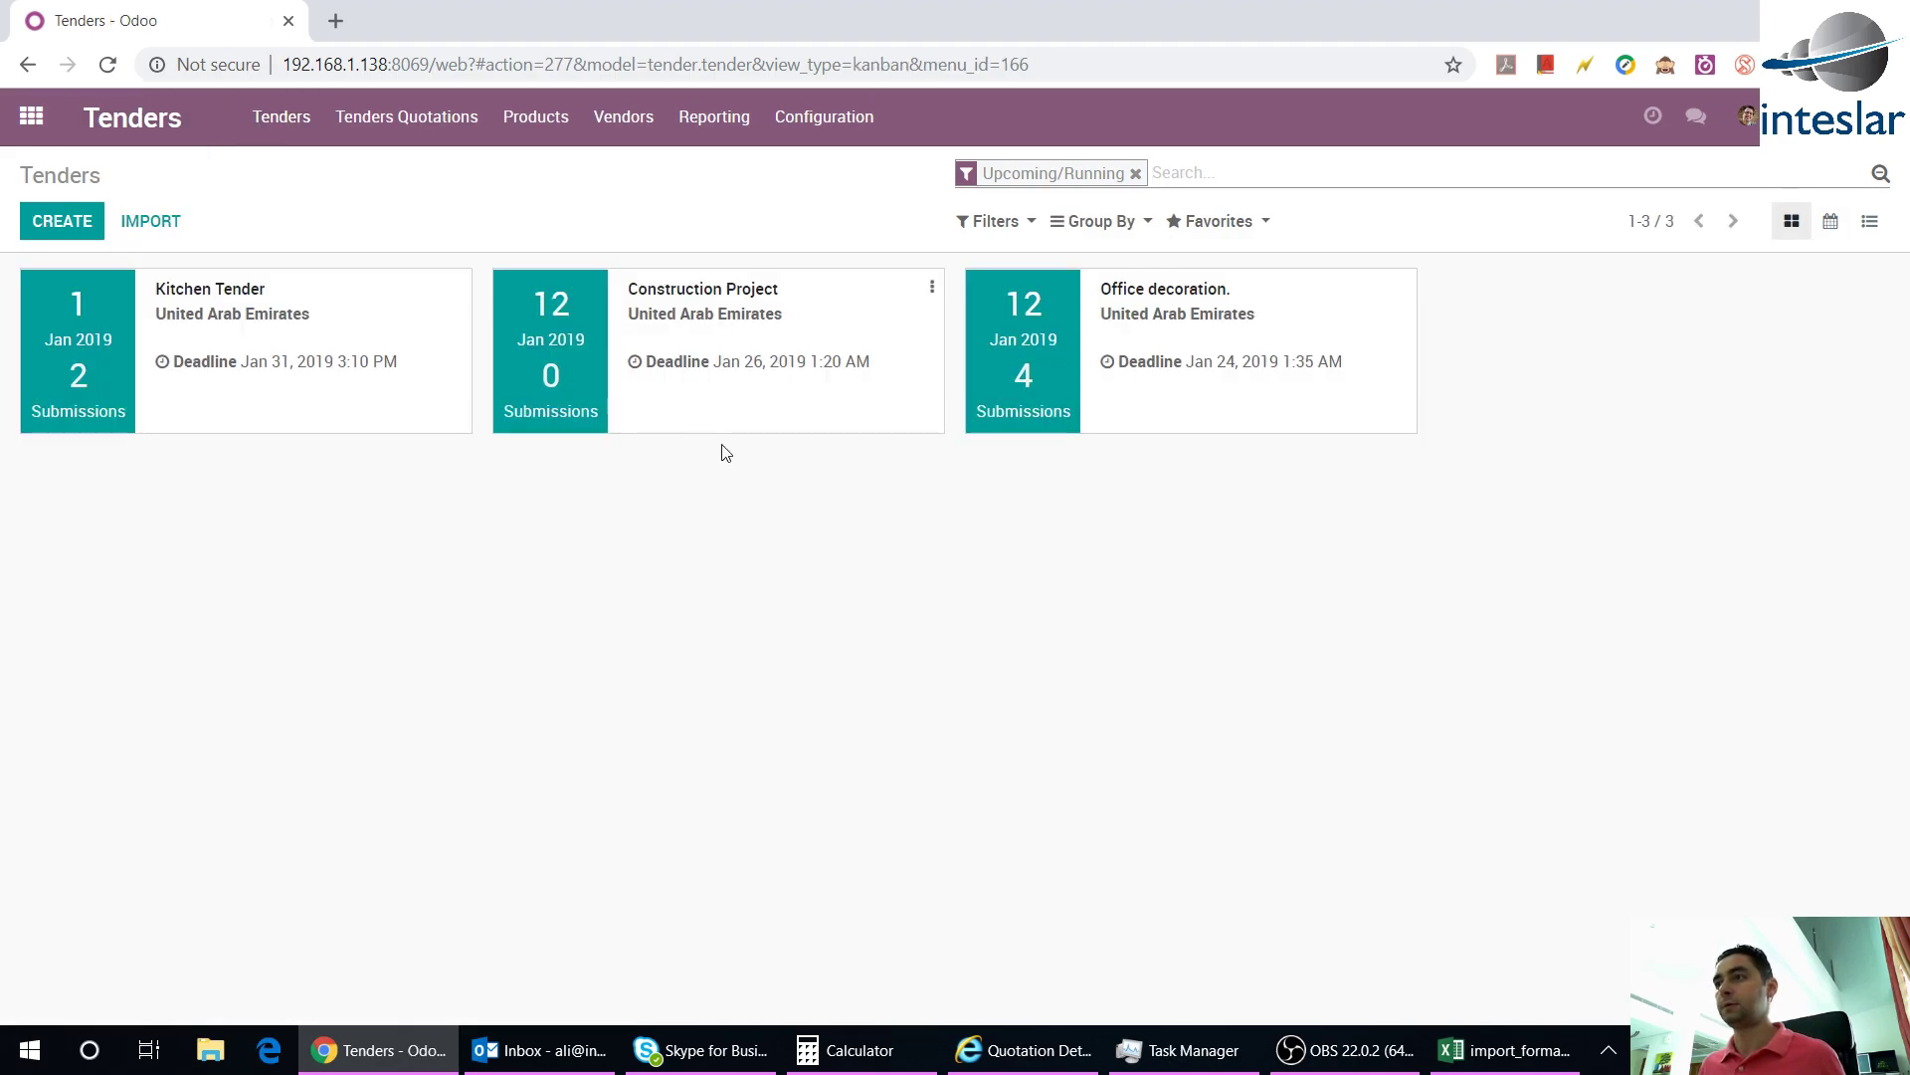
{"action": "left_click", "coordinate": [1830, 221]}
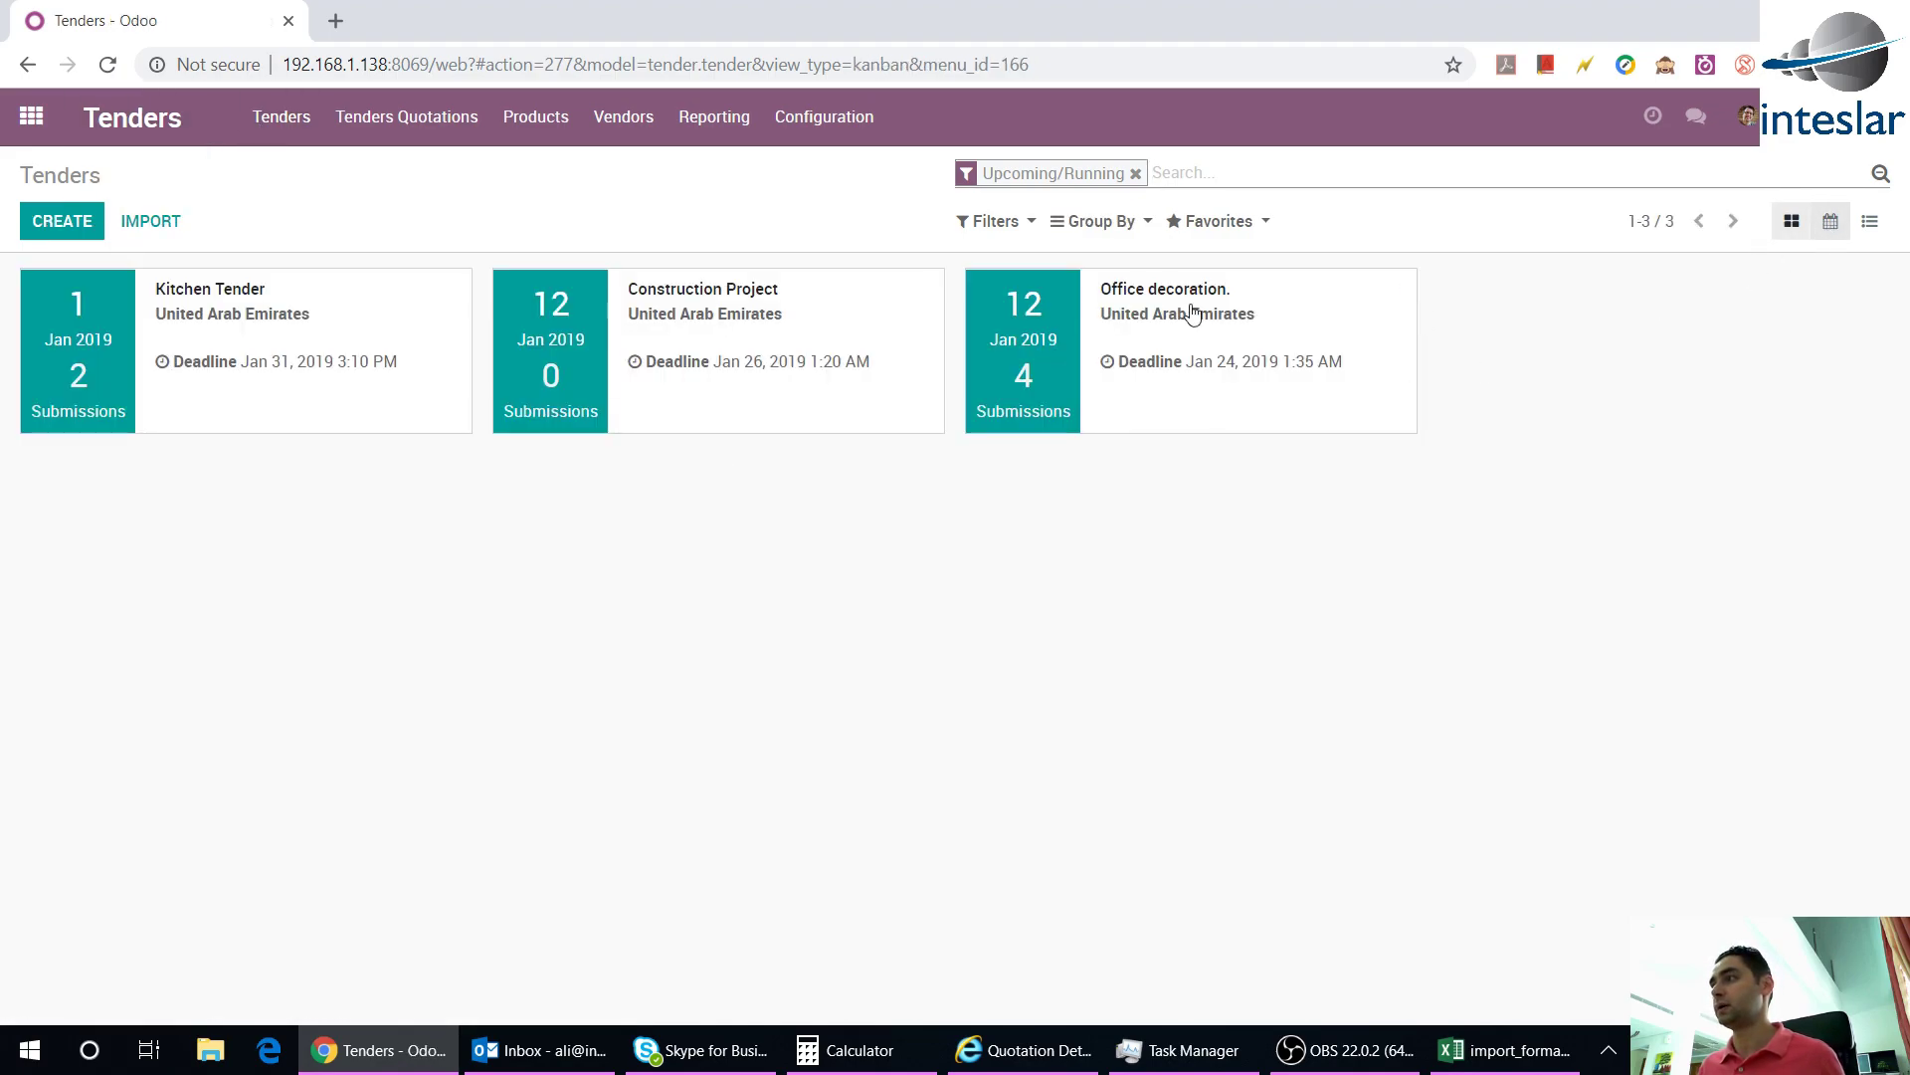
{"action": "left_click", "coordinate": [350, 224]}
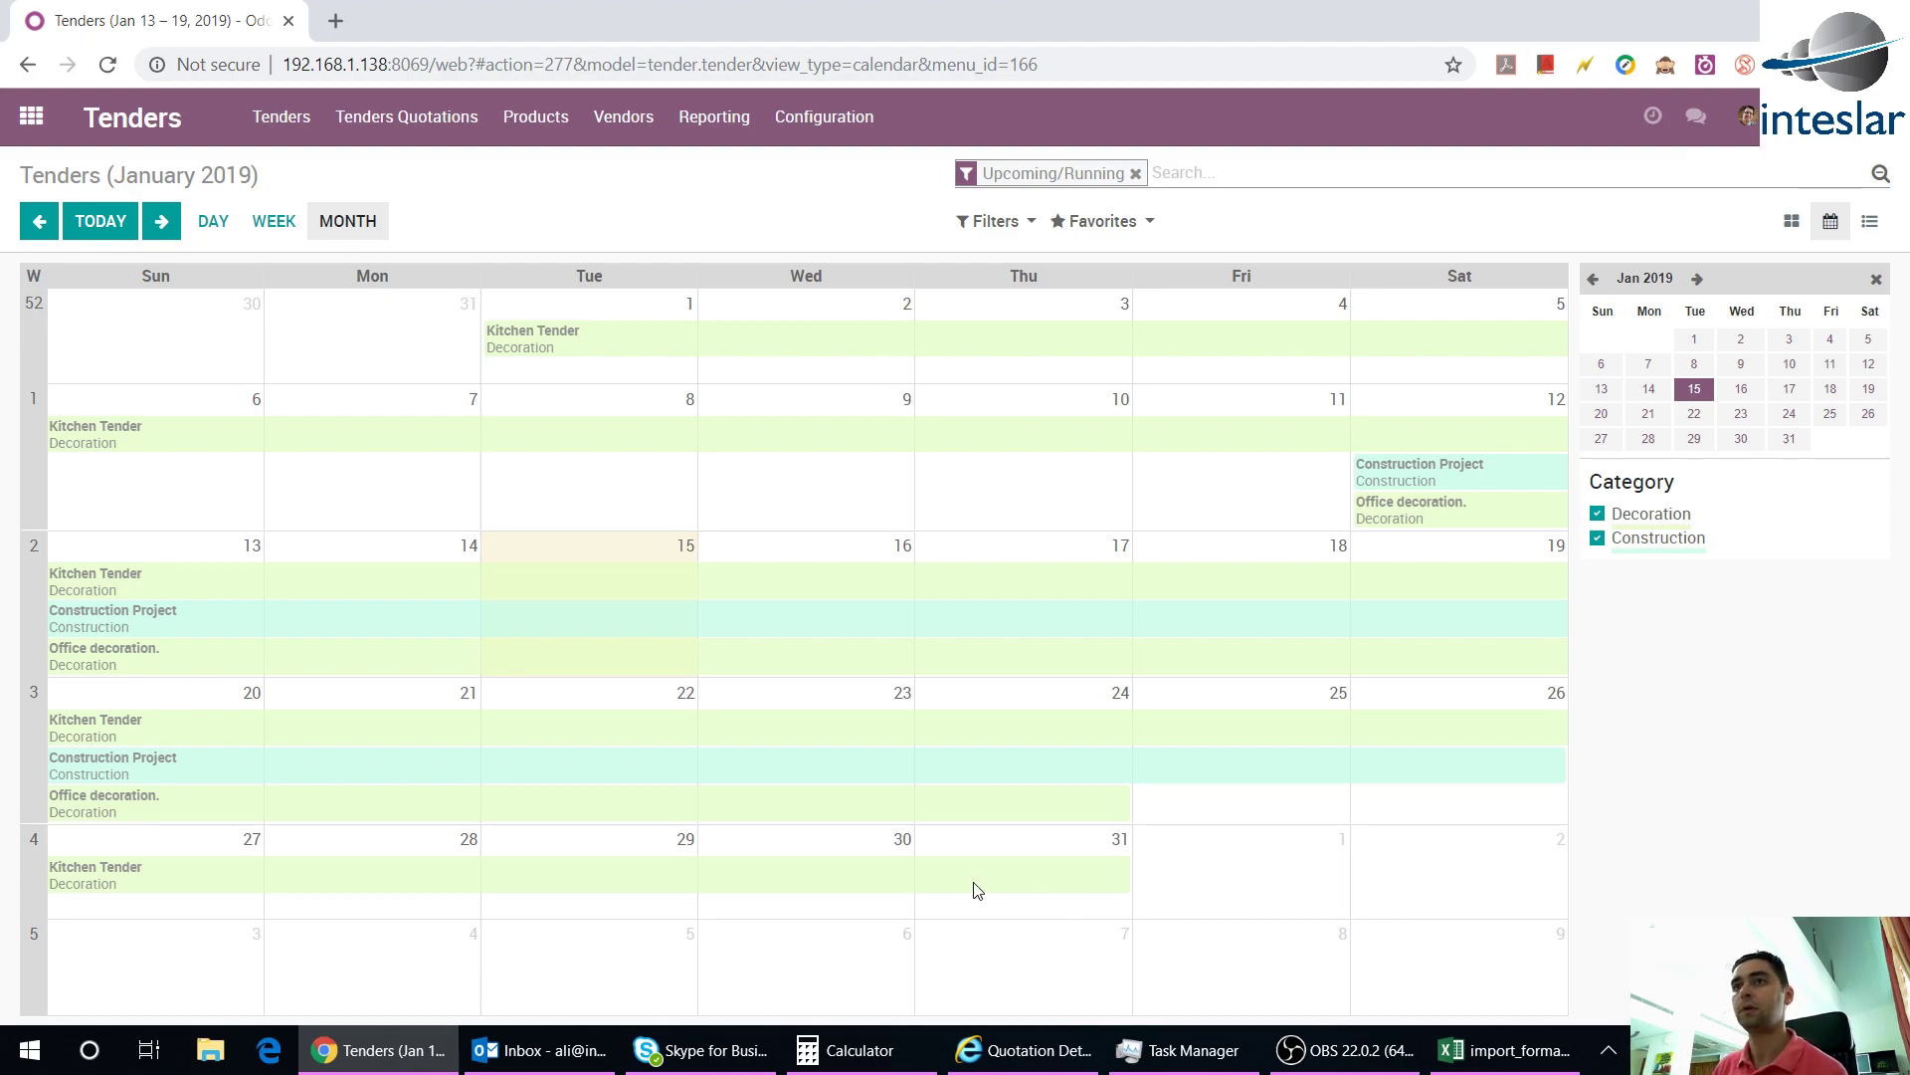
List the tenders grouped by Tender Category and expand the Decoration and Construction groups
{"action": "left_click", "coordinate": [1870, 223]}
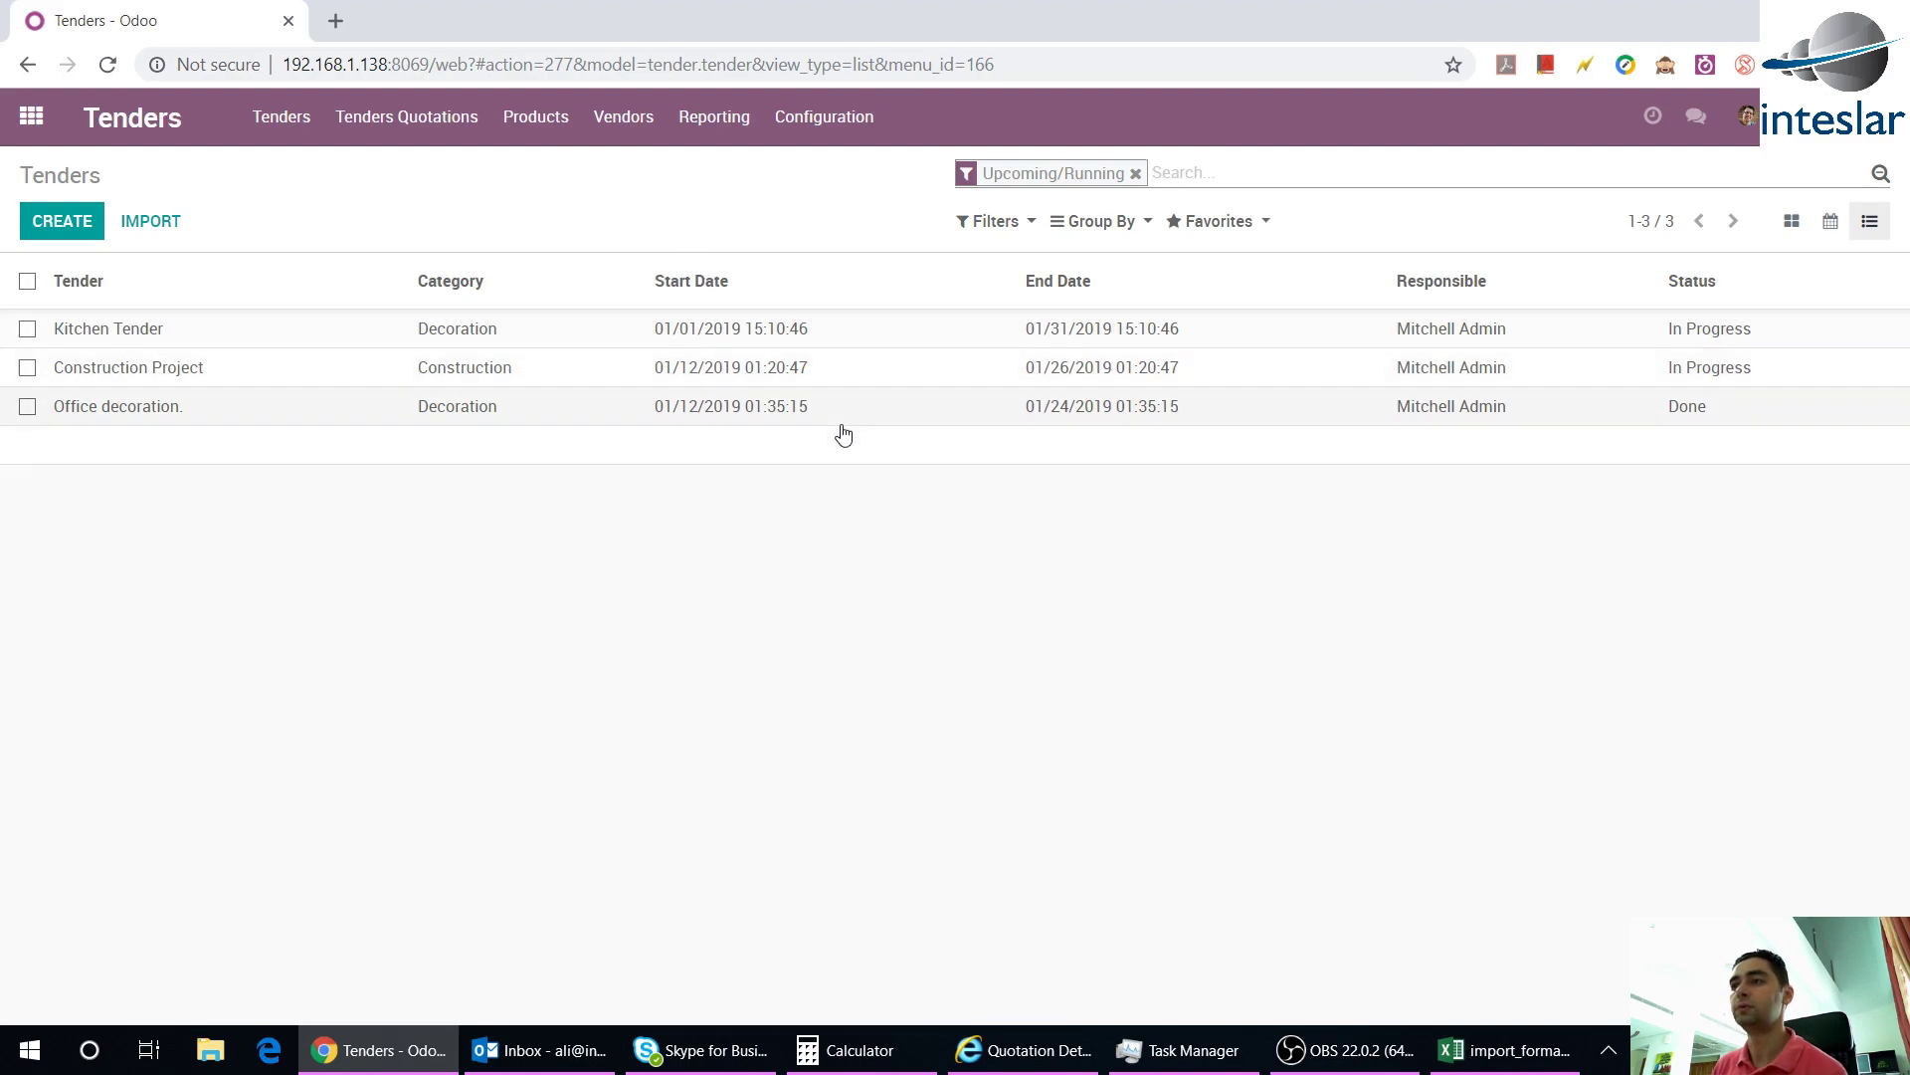
{"action": "left_click", "coordinate": [1105, 224]}
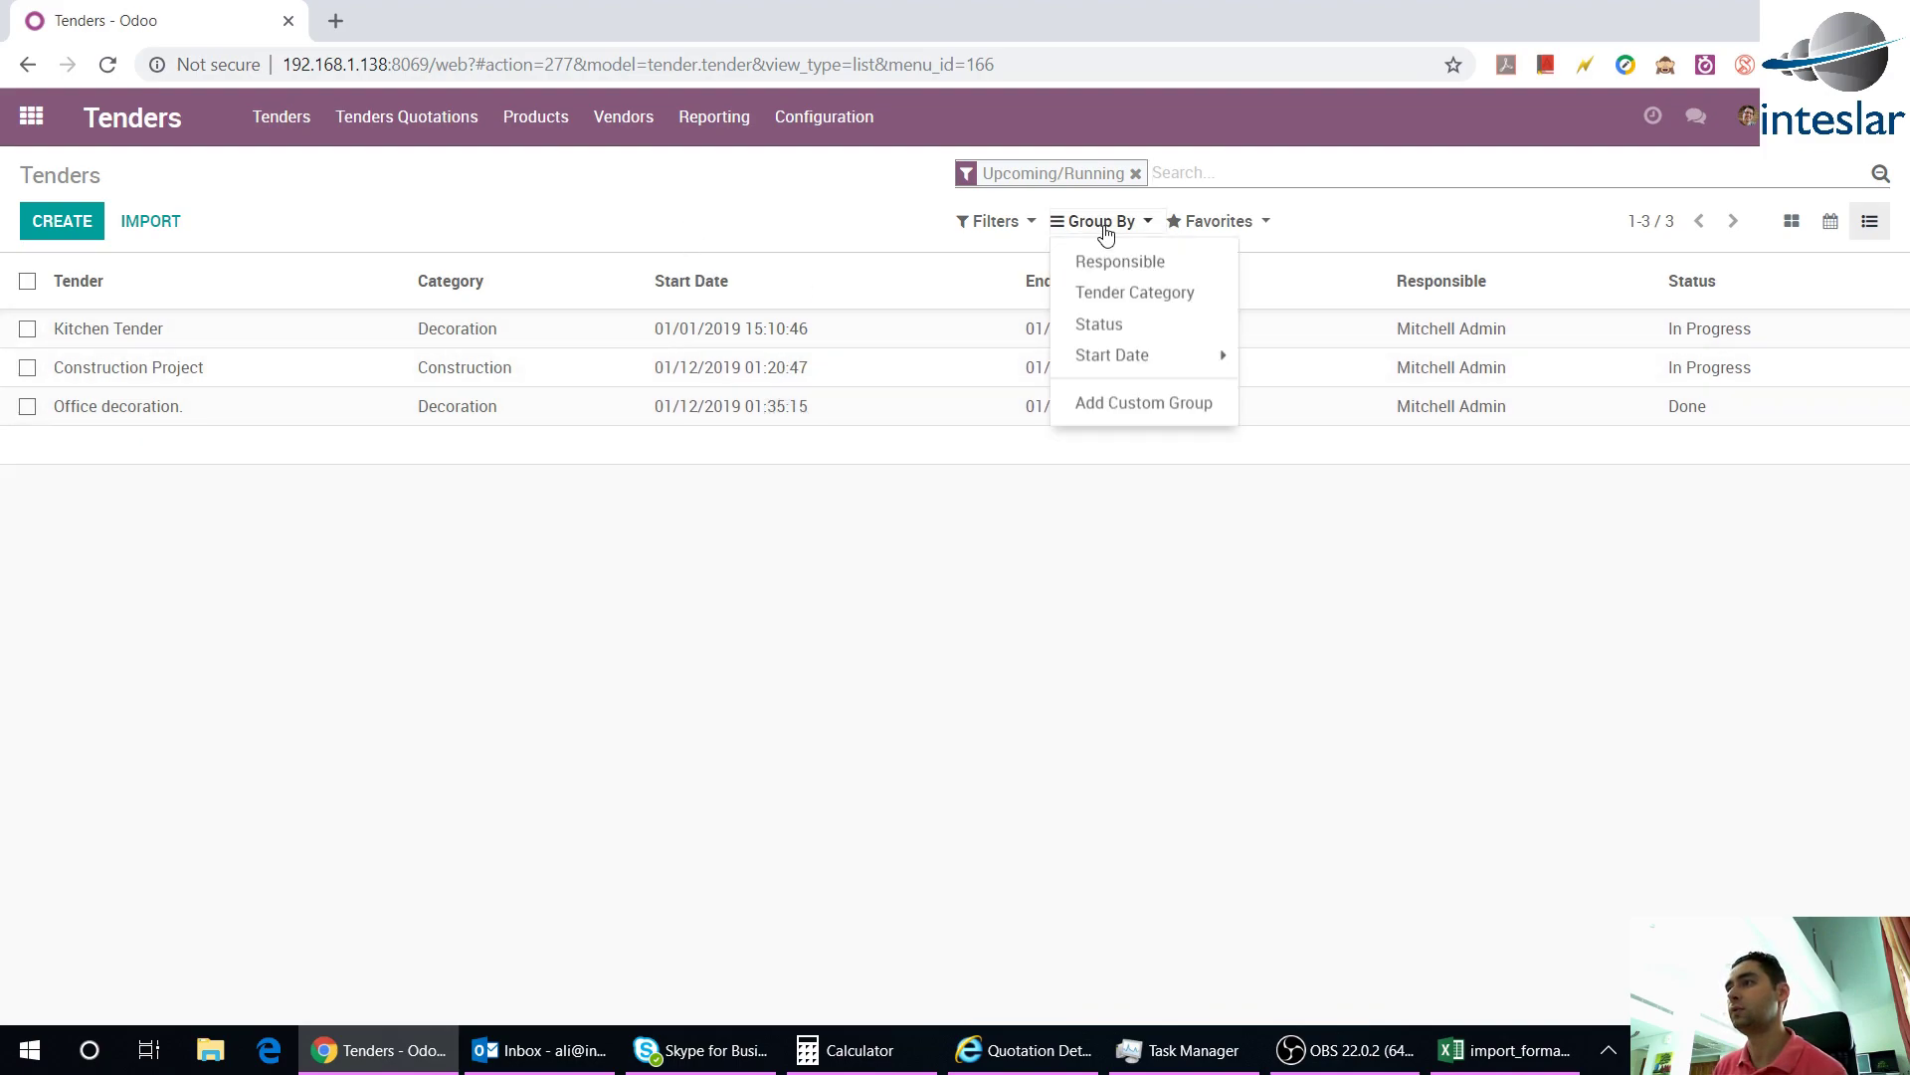
{"action": "left_click", "coordinate": [1139, 293]}
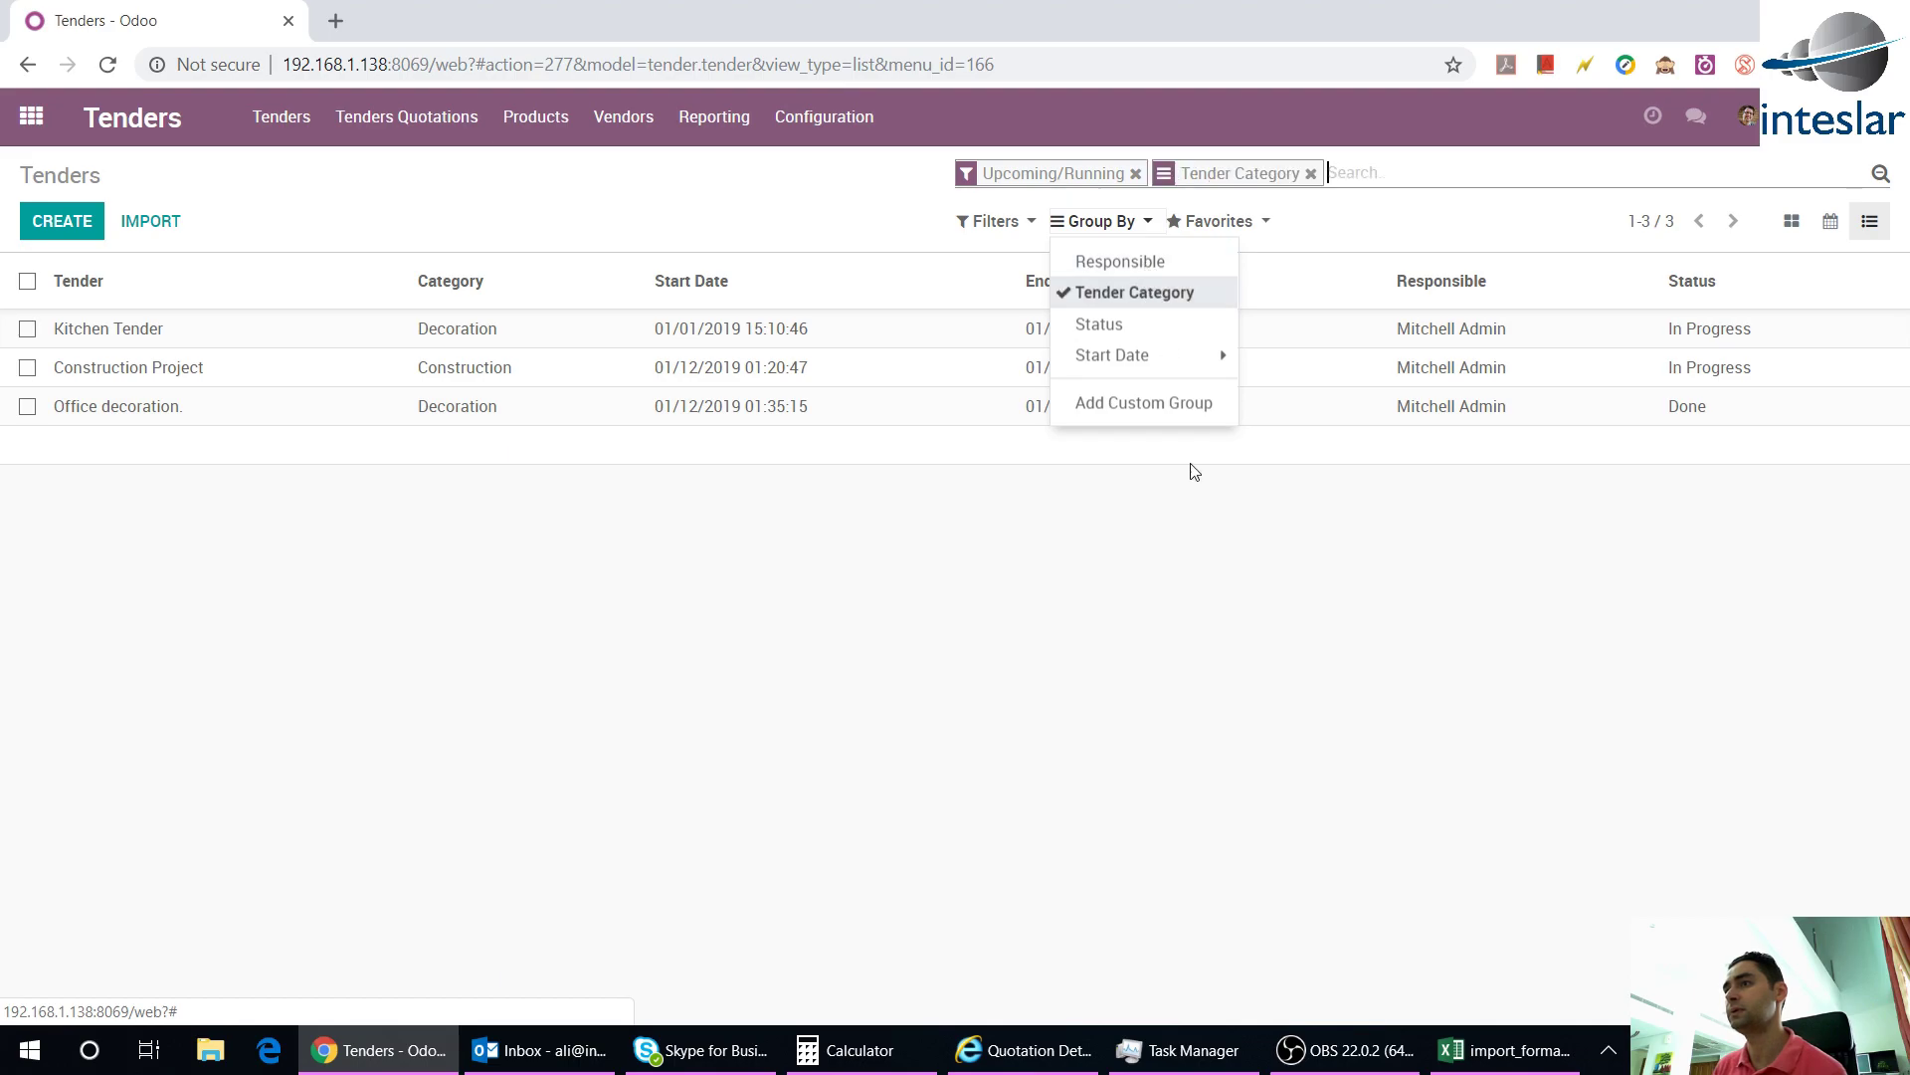
{"action": "left_click", "coordinate": [105, 374]}
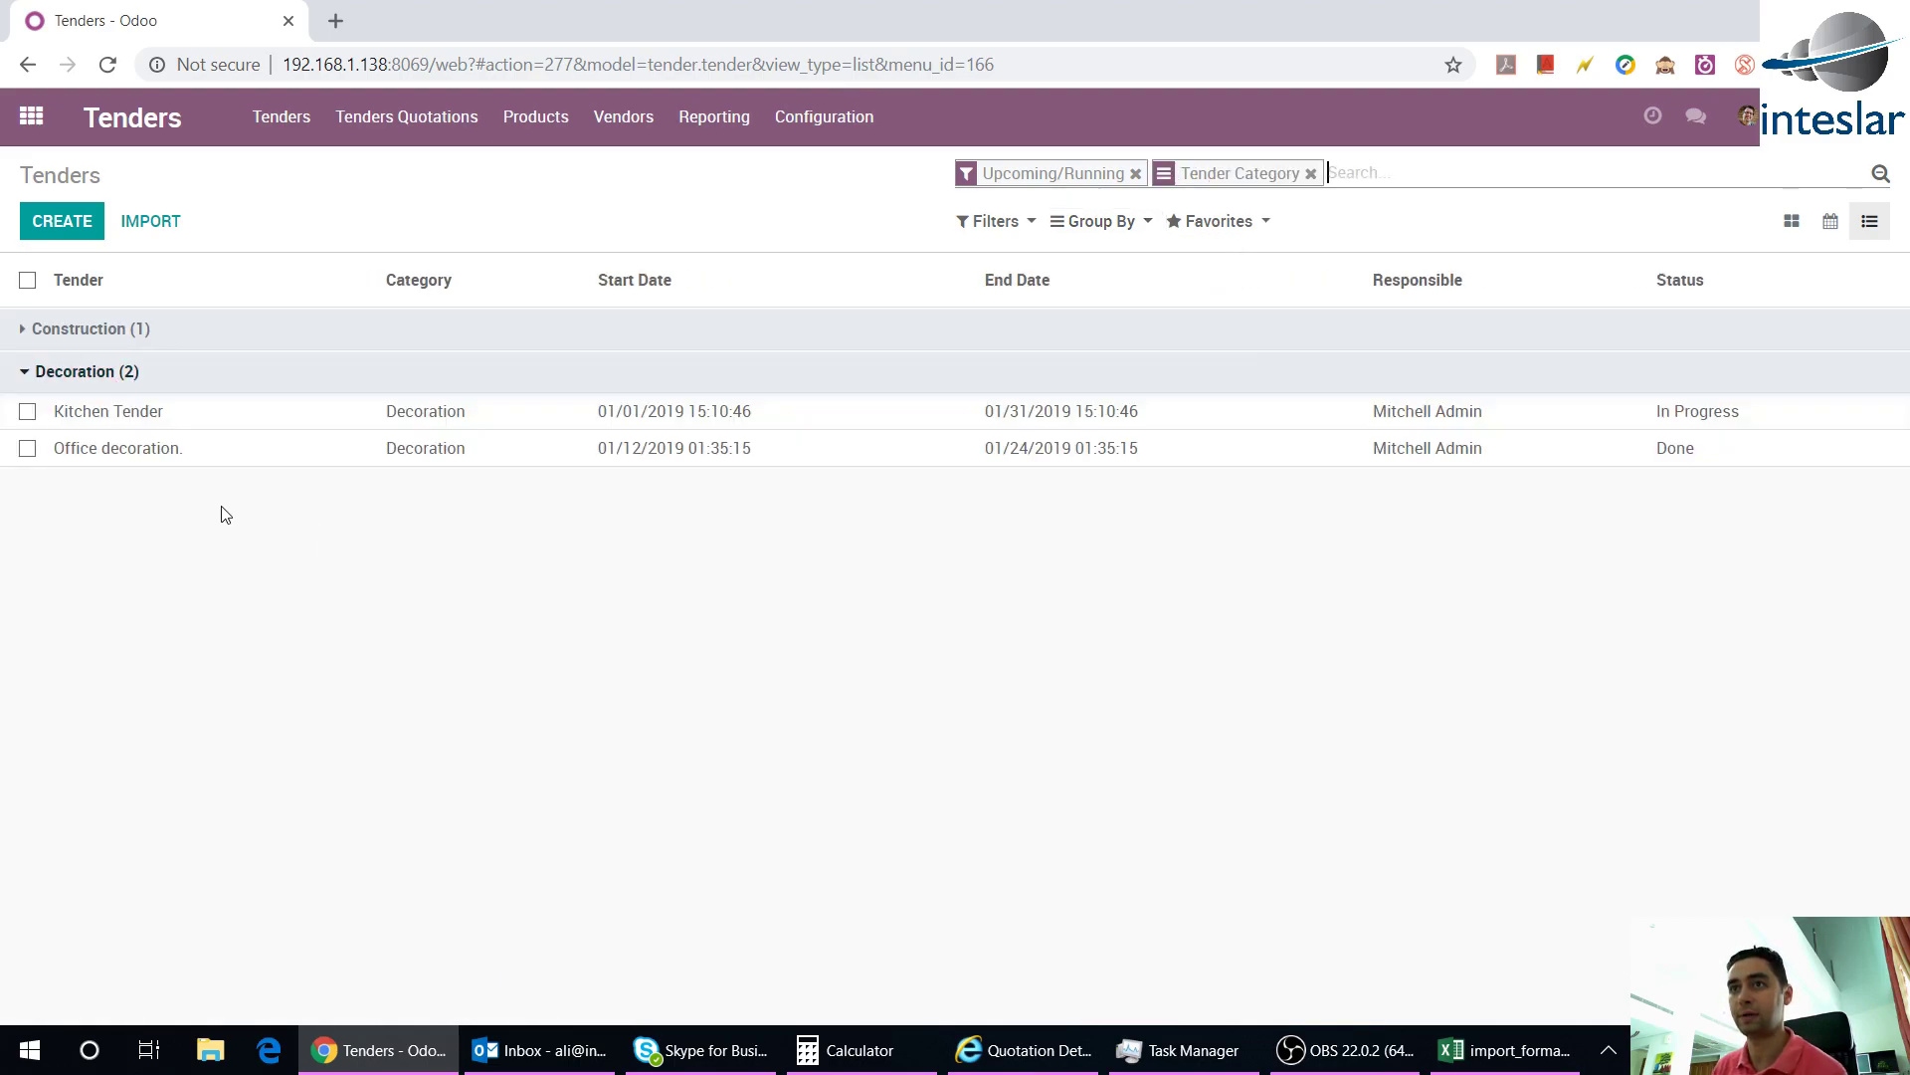
{"action": "left_click", "coordinate": [100, 331]}
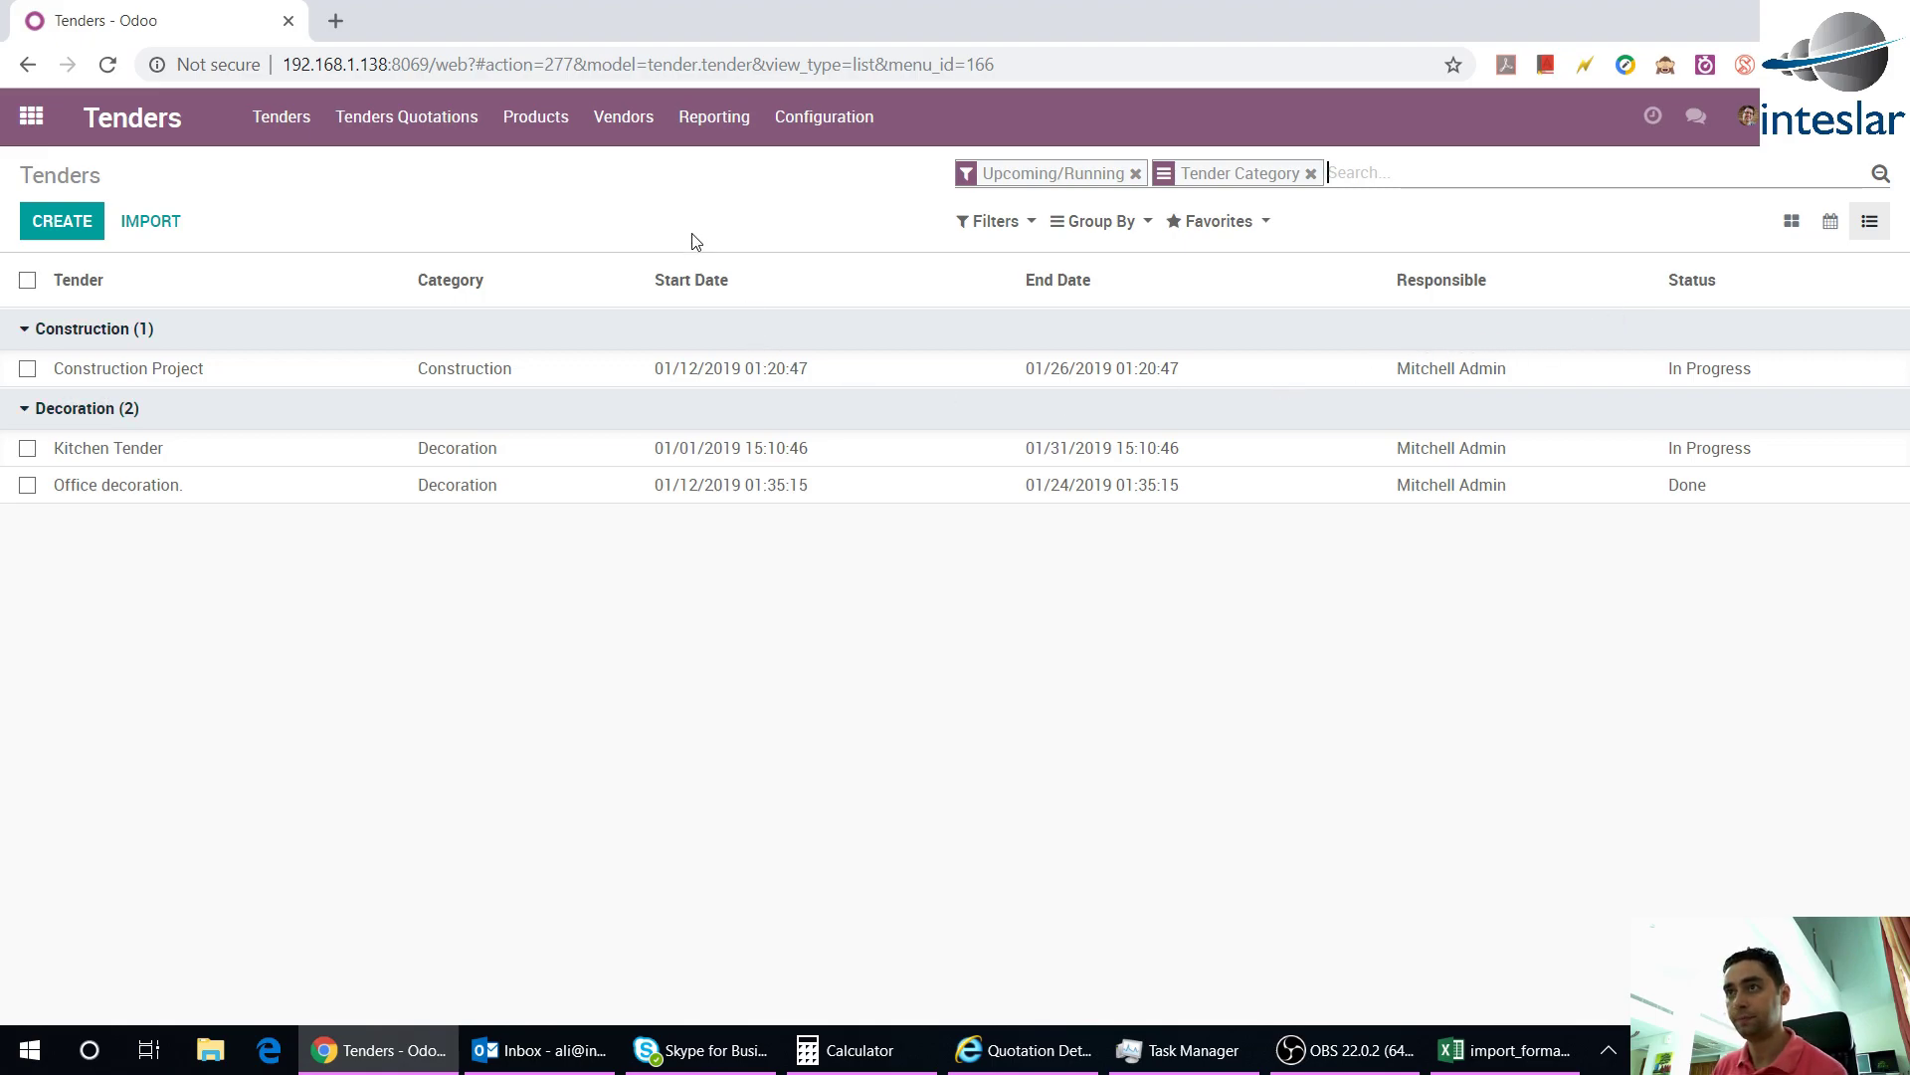
Look through the product catalogue, then return to the tenders and review the "Office decoration." tender
{"action": "left_click", "coordinate": [517, 137]}
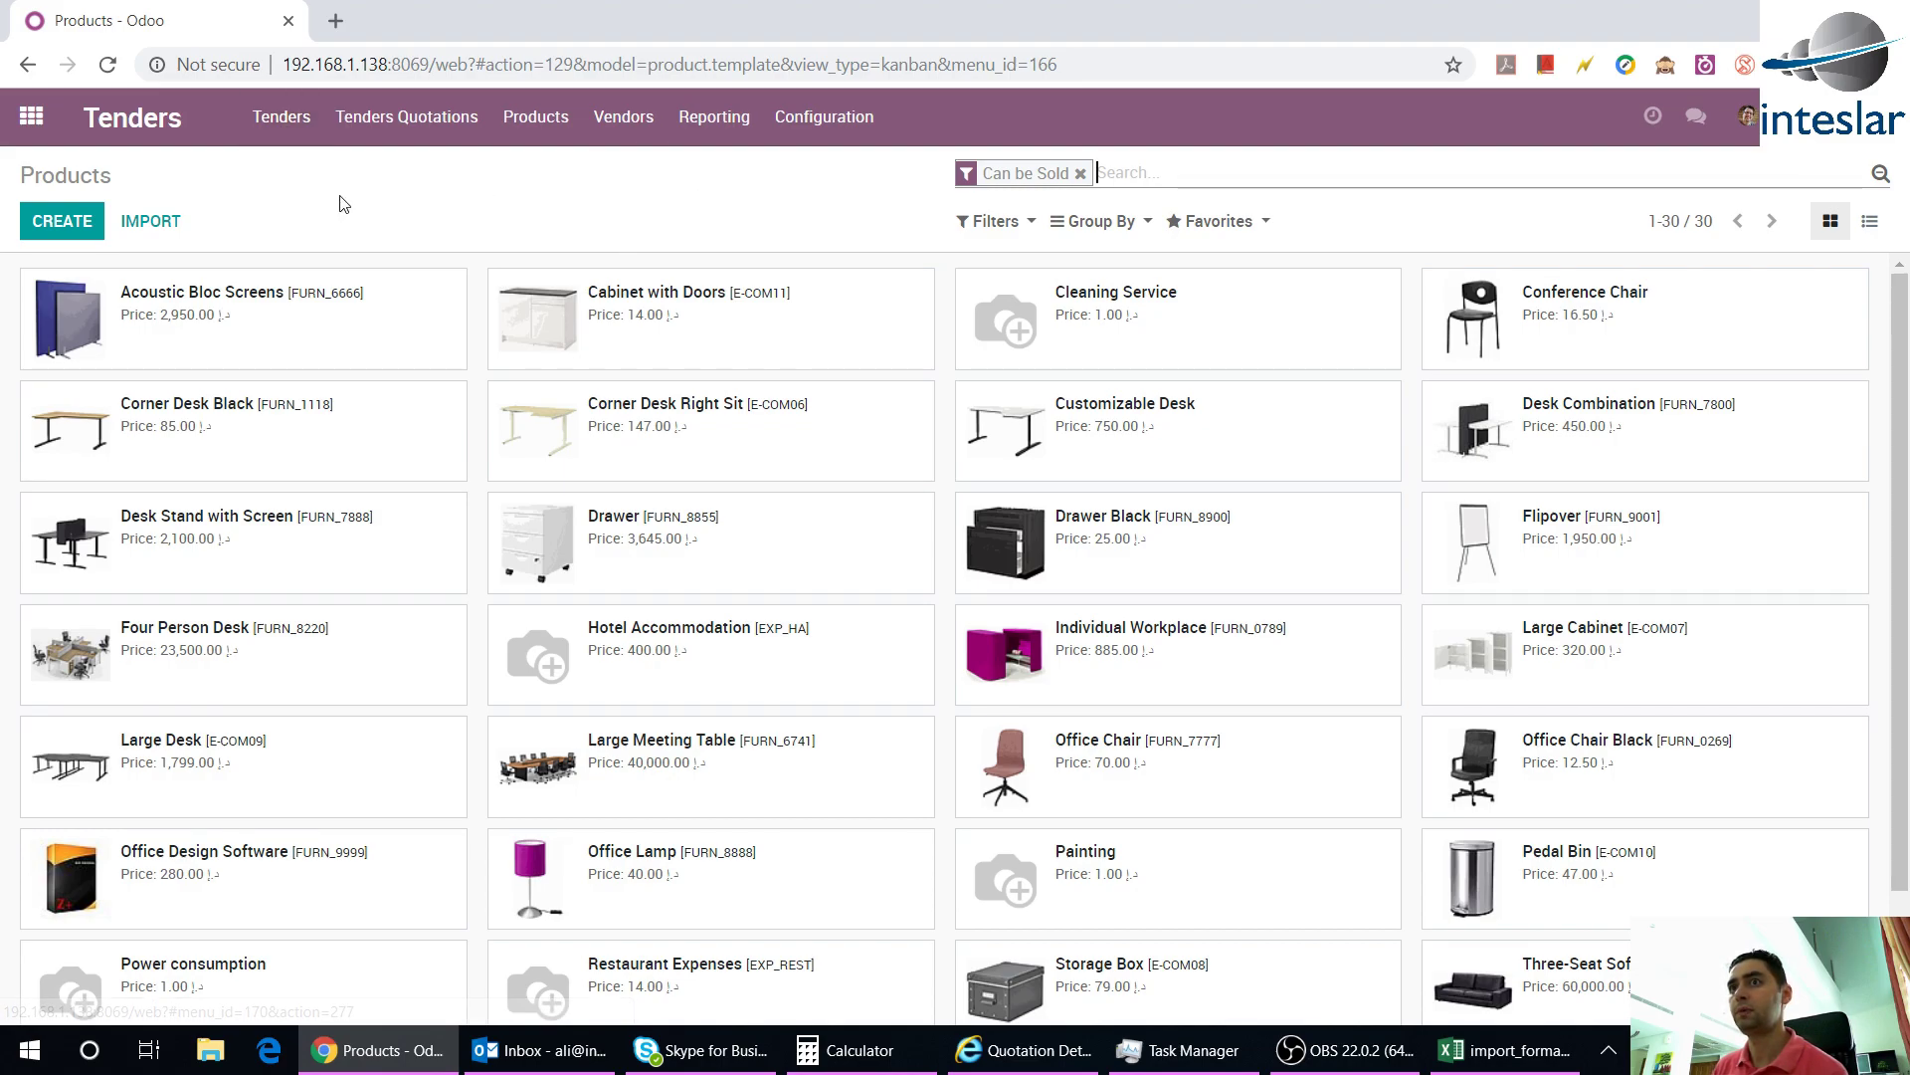
{"action": "left_click", "coordinate": [282, 117]}
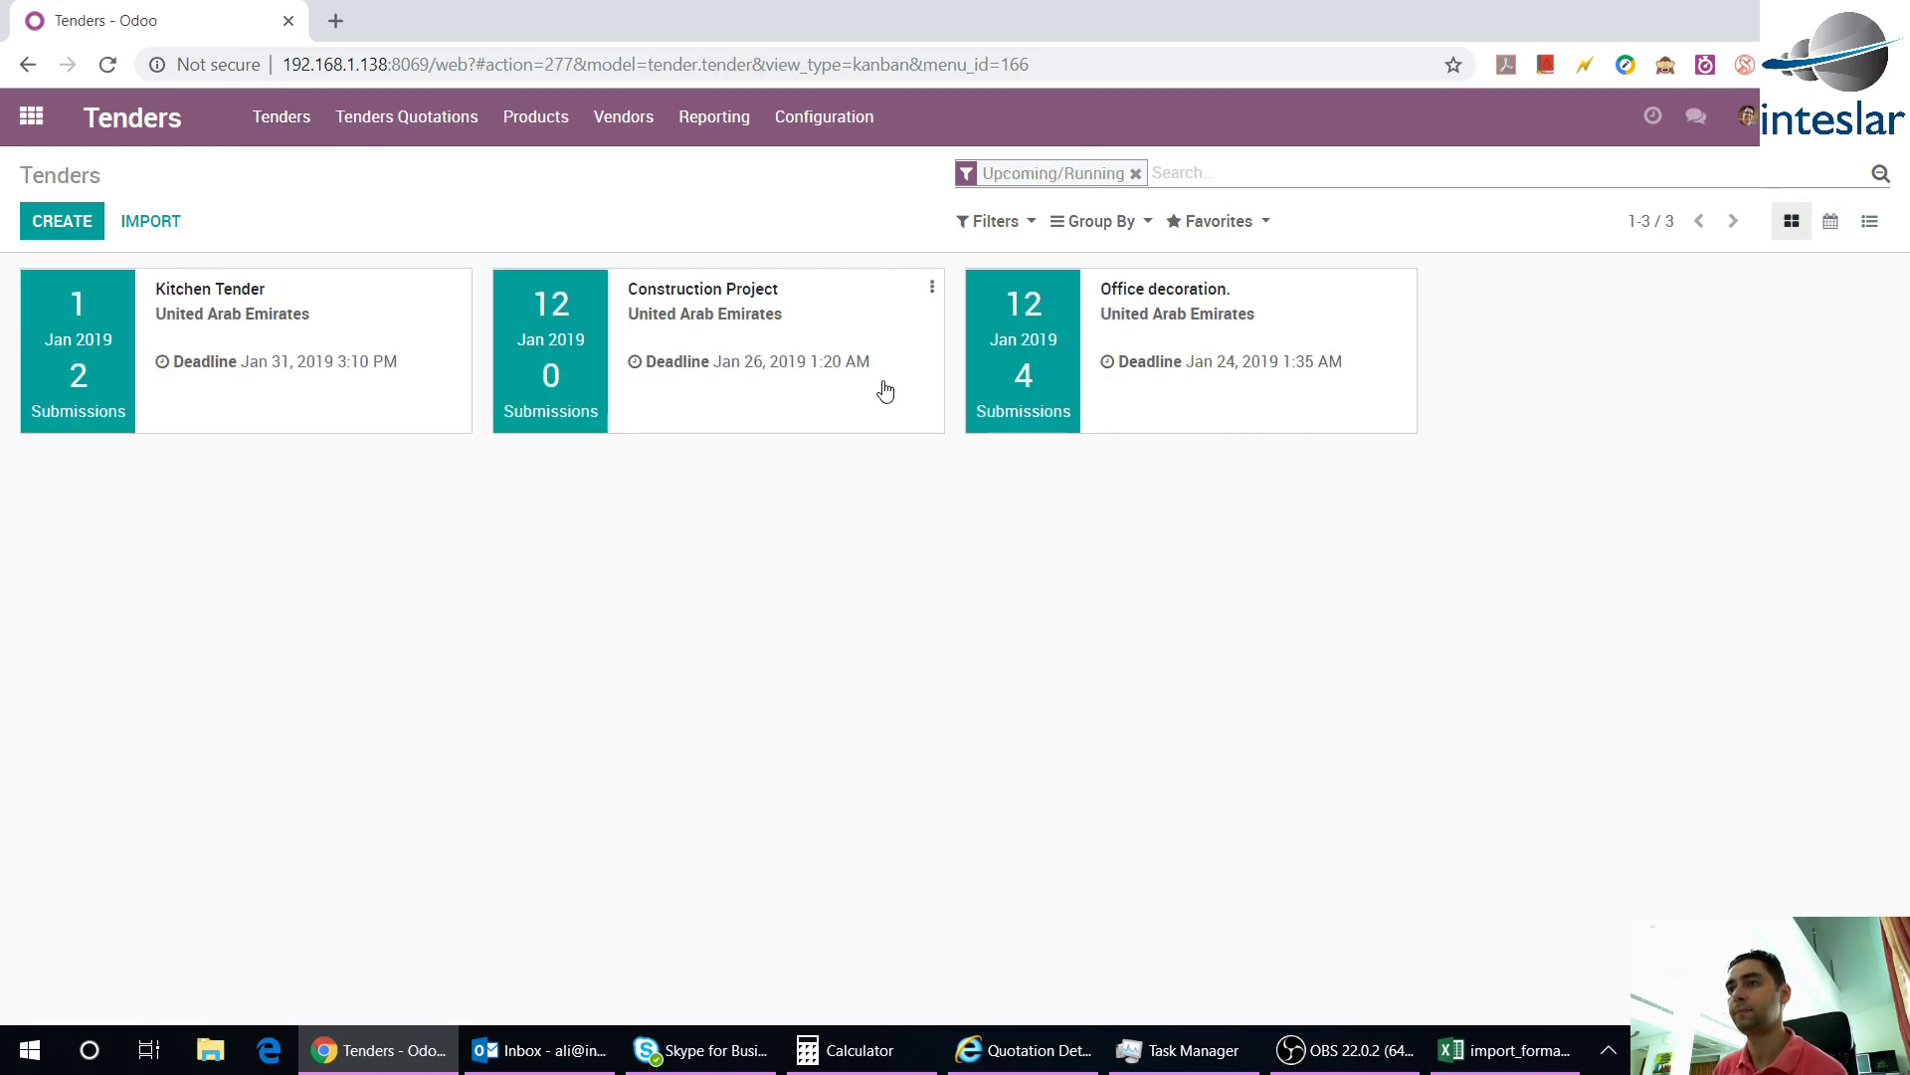
{"action": "left_click", "coordinate": [1240, 399]}
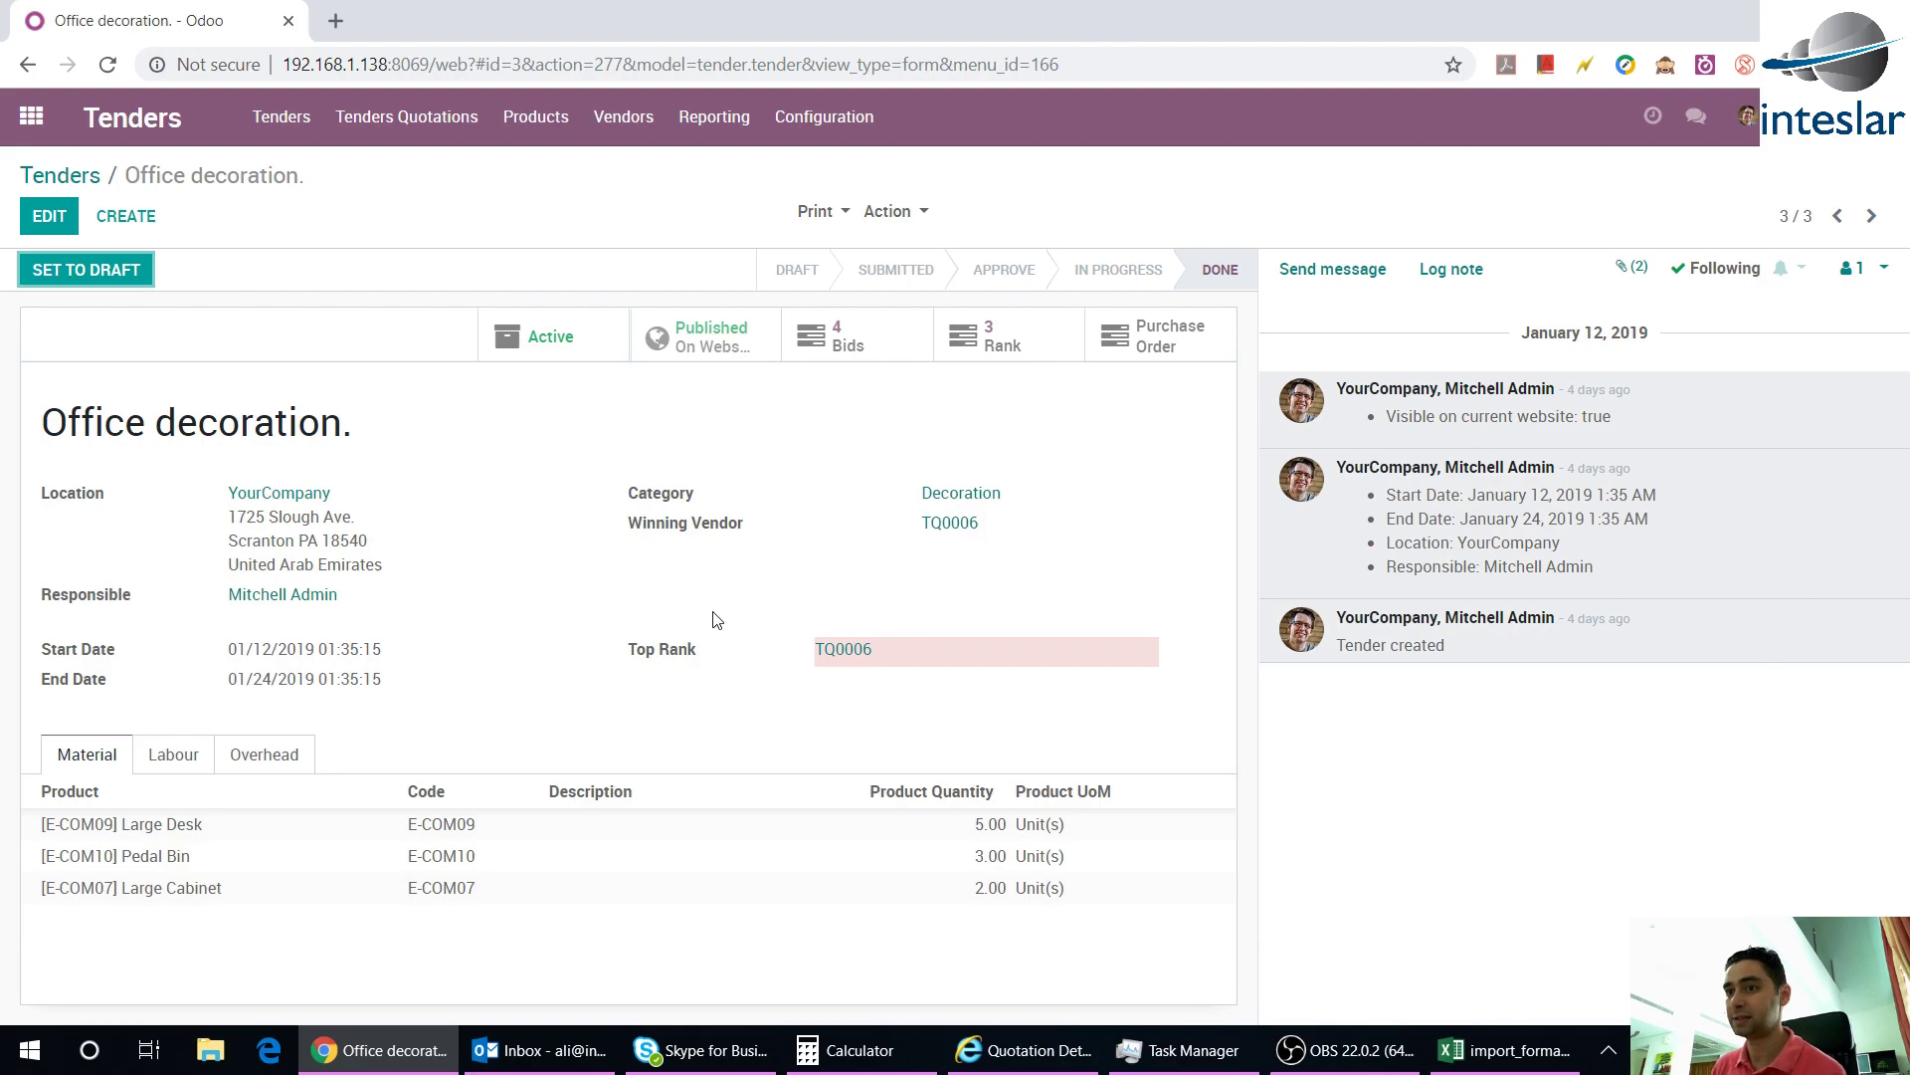
Create a new tender from the tender overview and name it "warehouse painting tender"
{"action": "left_click", "coordinate": [62, 176]}
{"action": "left_click", "coordinate": [80, 229]}
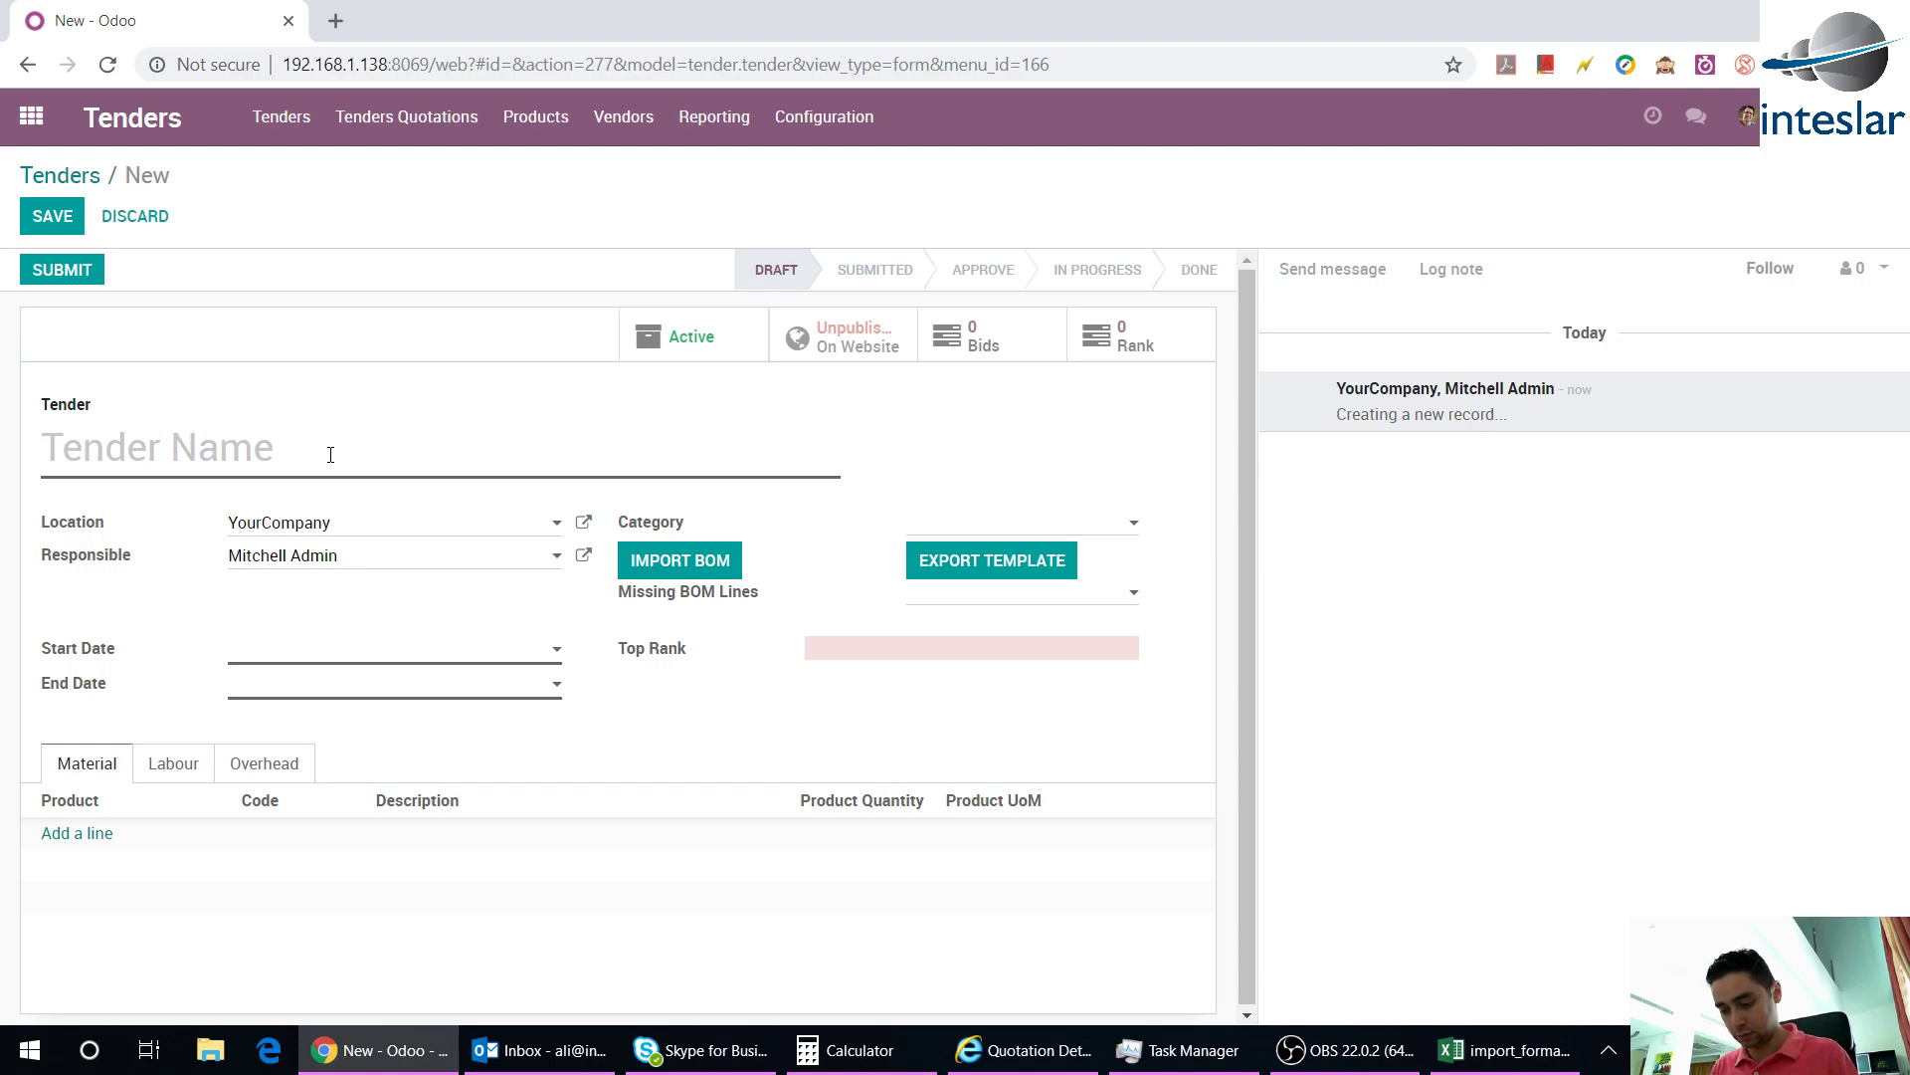
{"action": "type", "text": "wareh"}
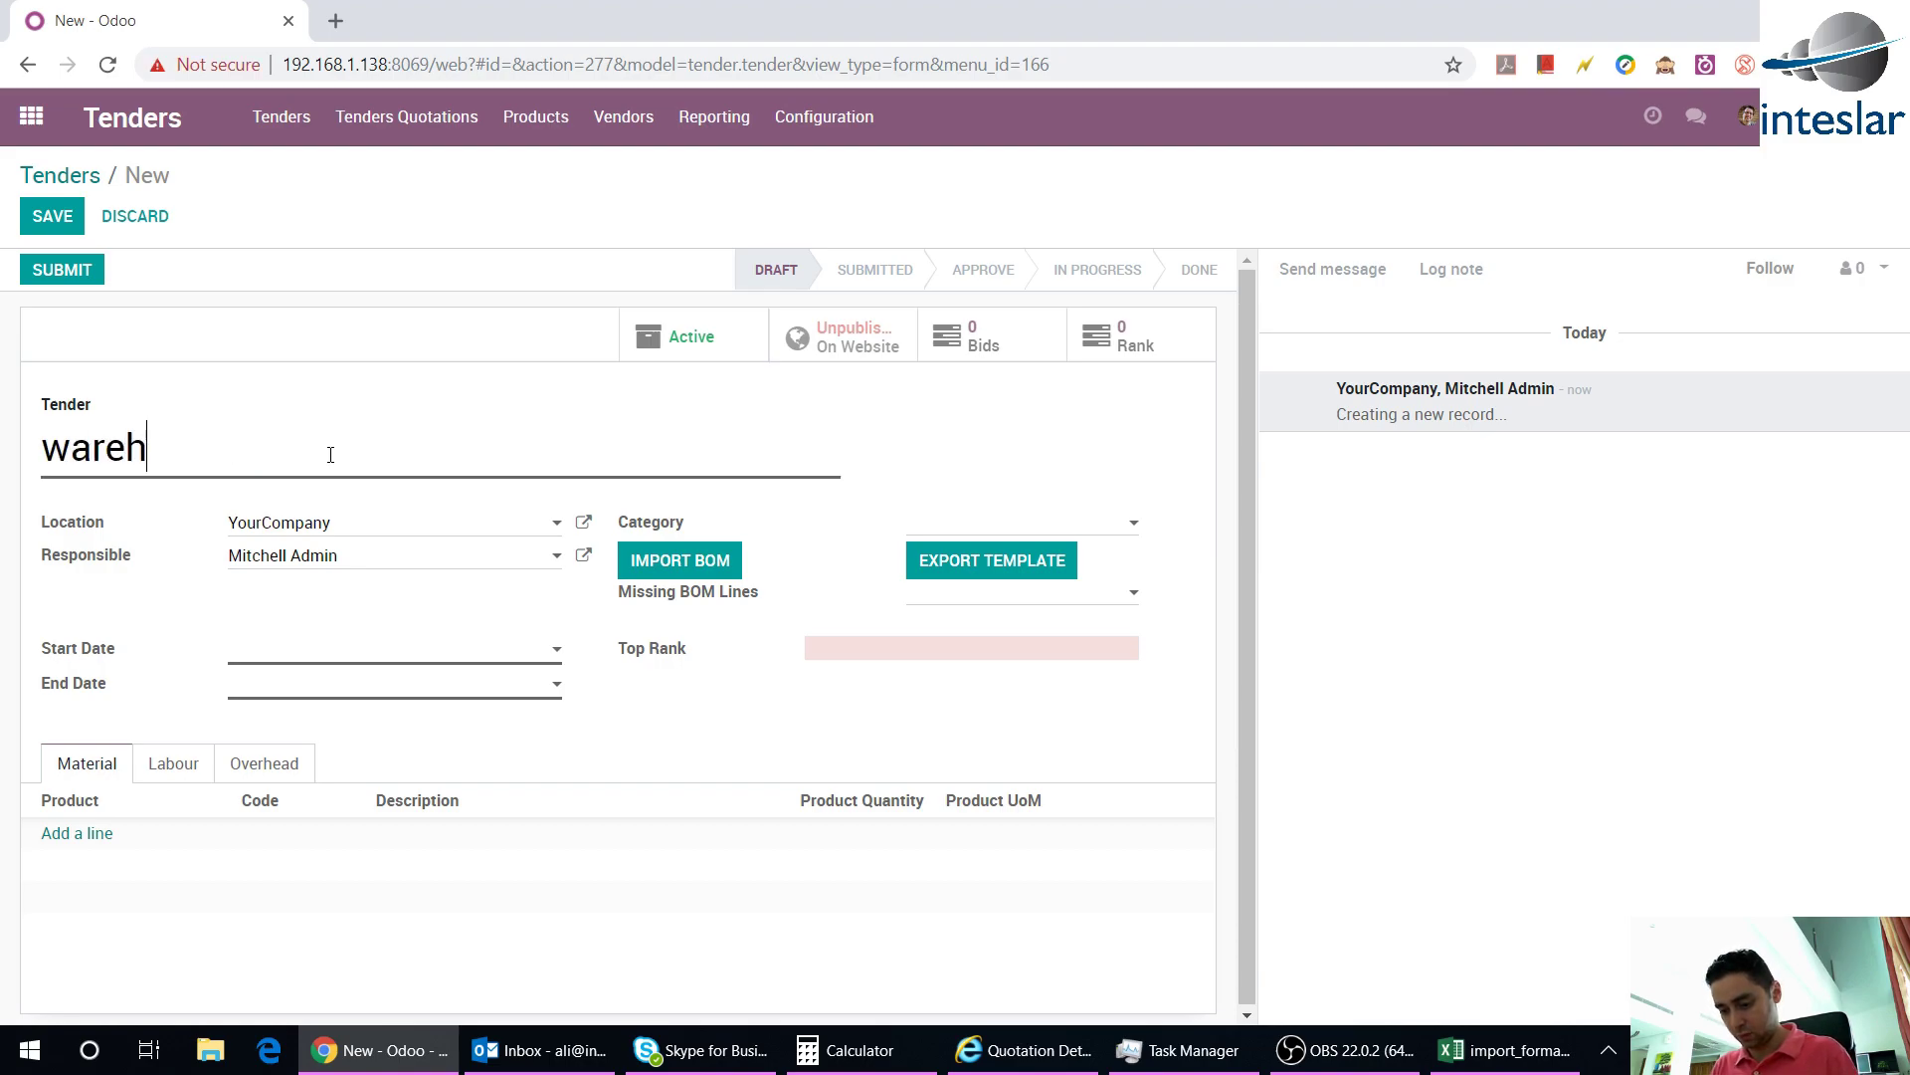
{"action": "type", "text": "ouse pai"}
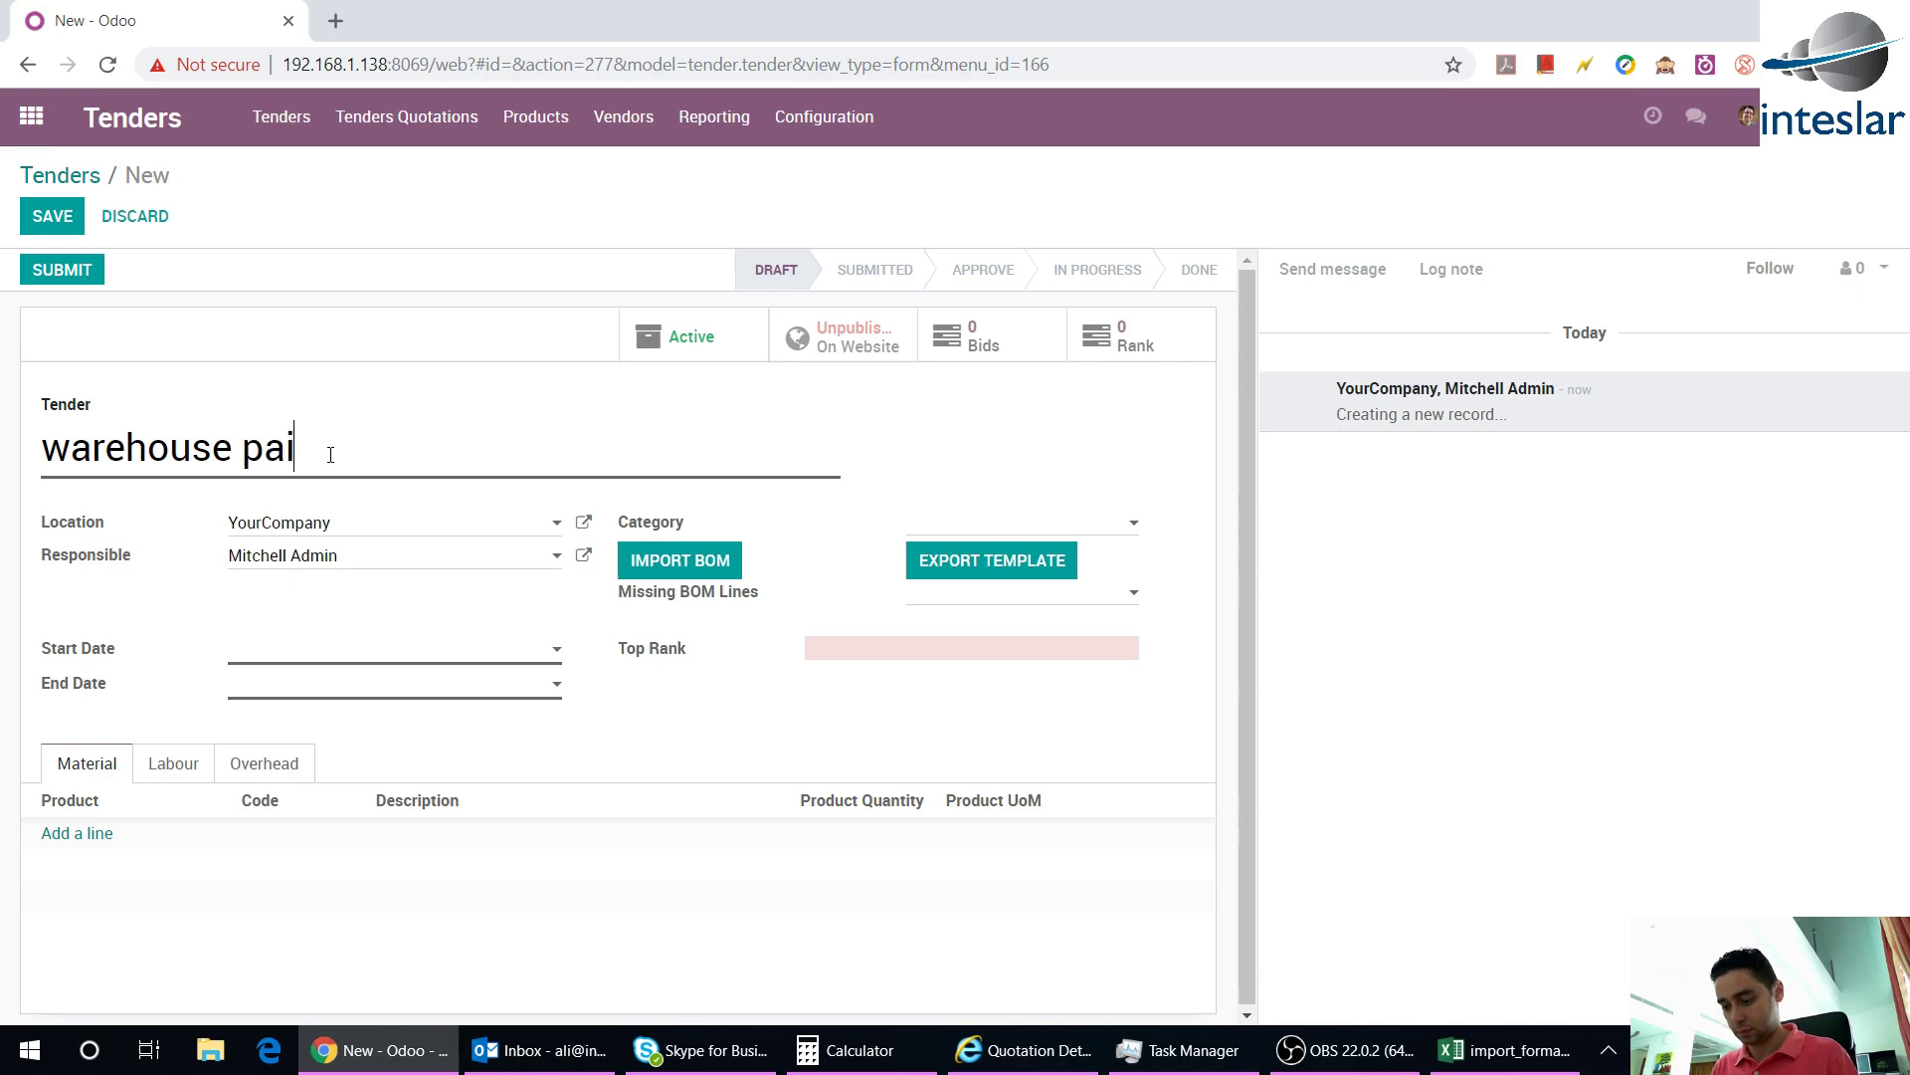
{"action": "type", "text": "nting tender"}
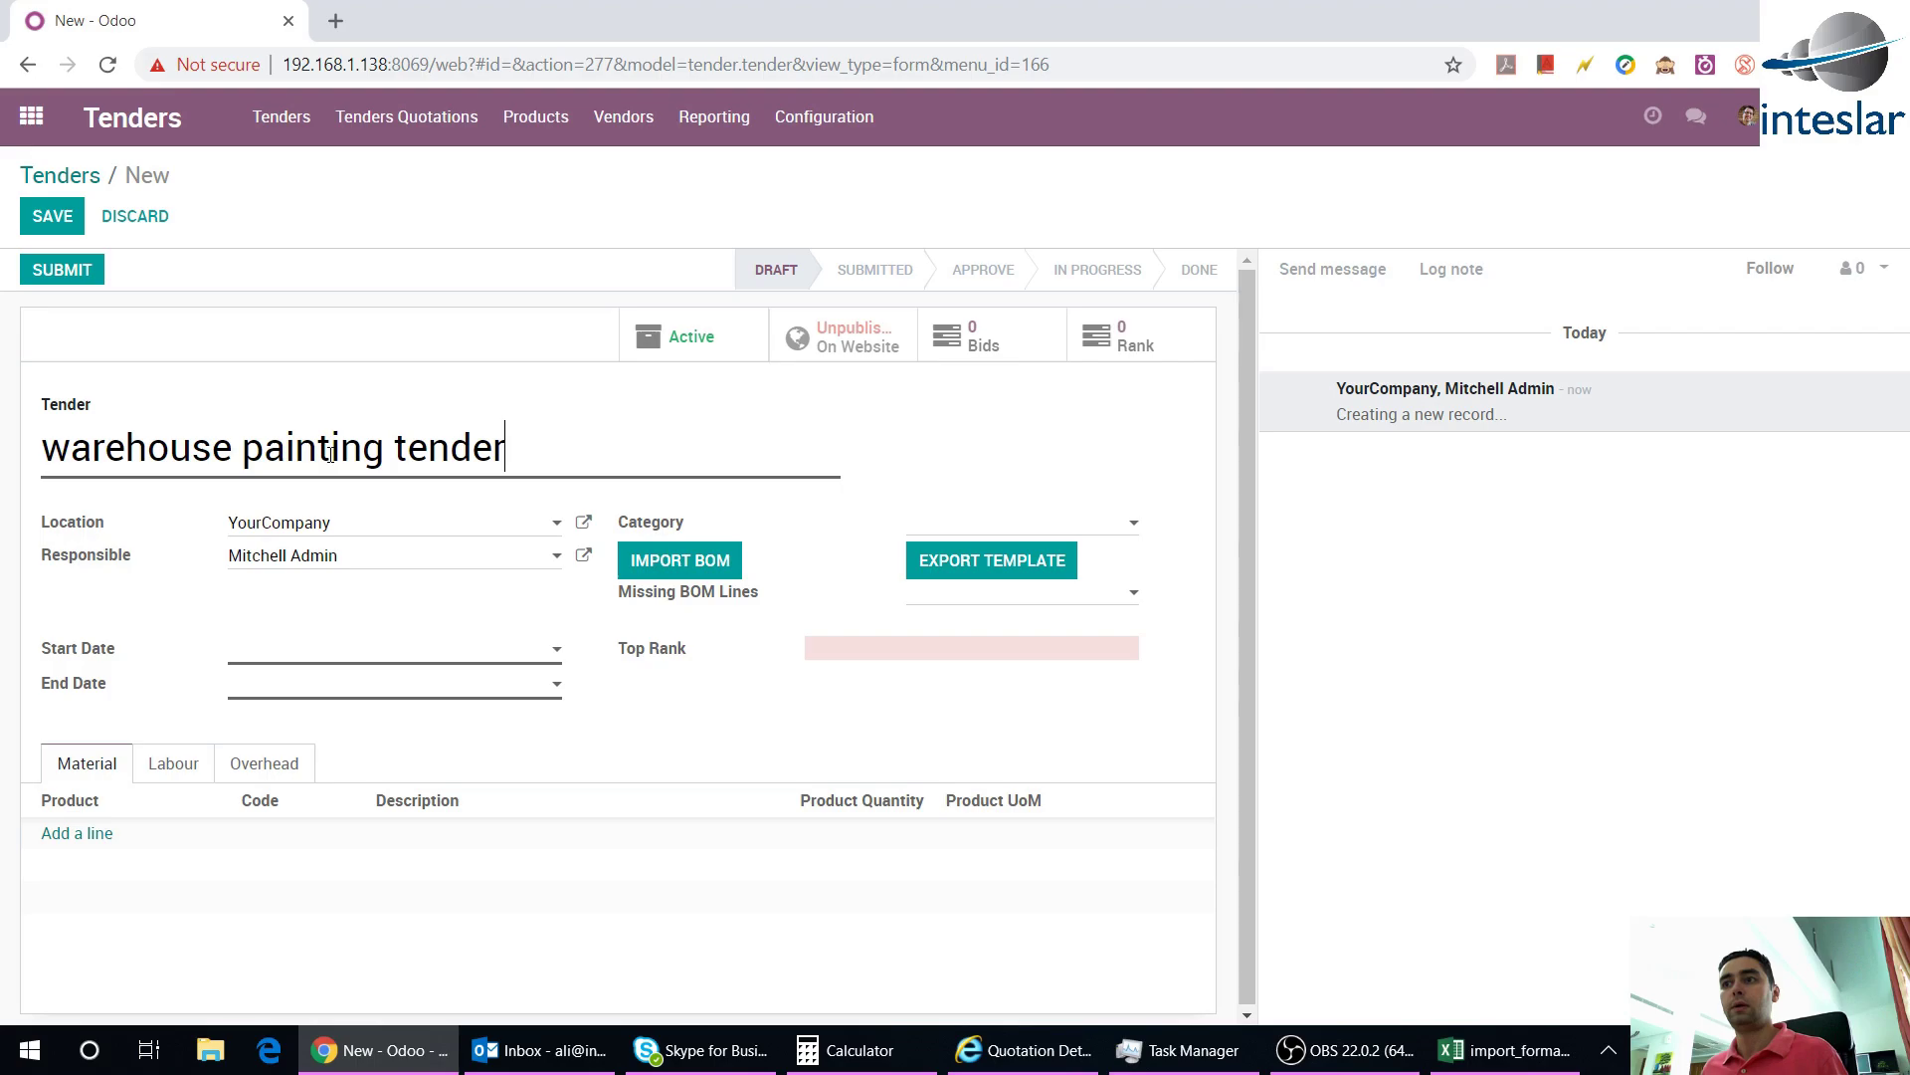
Set the tender's start date to 01/15/2019 and end date to 01/31/2019, and save it
{"action": "left_click", "coordinate": [277, 663]}
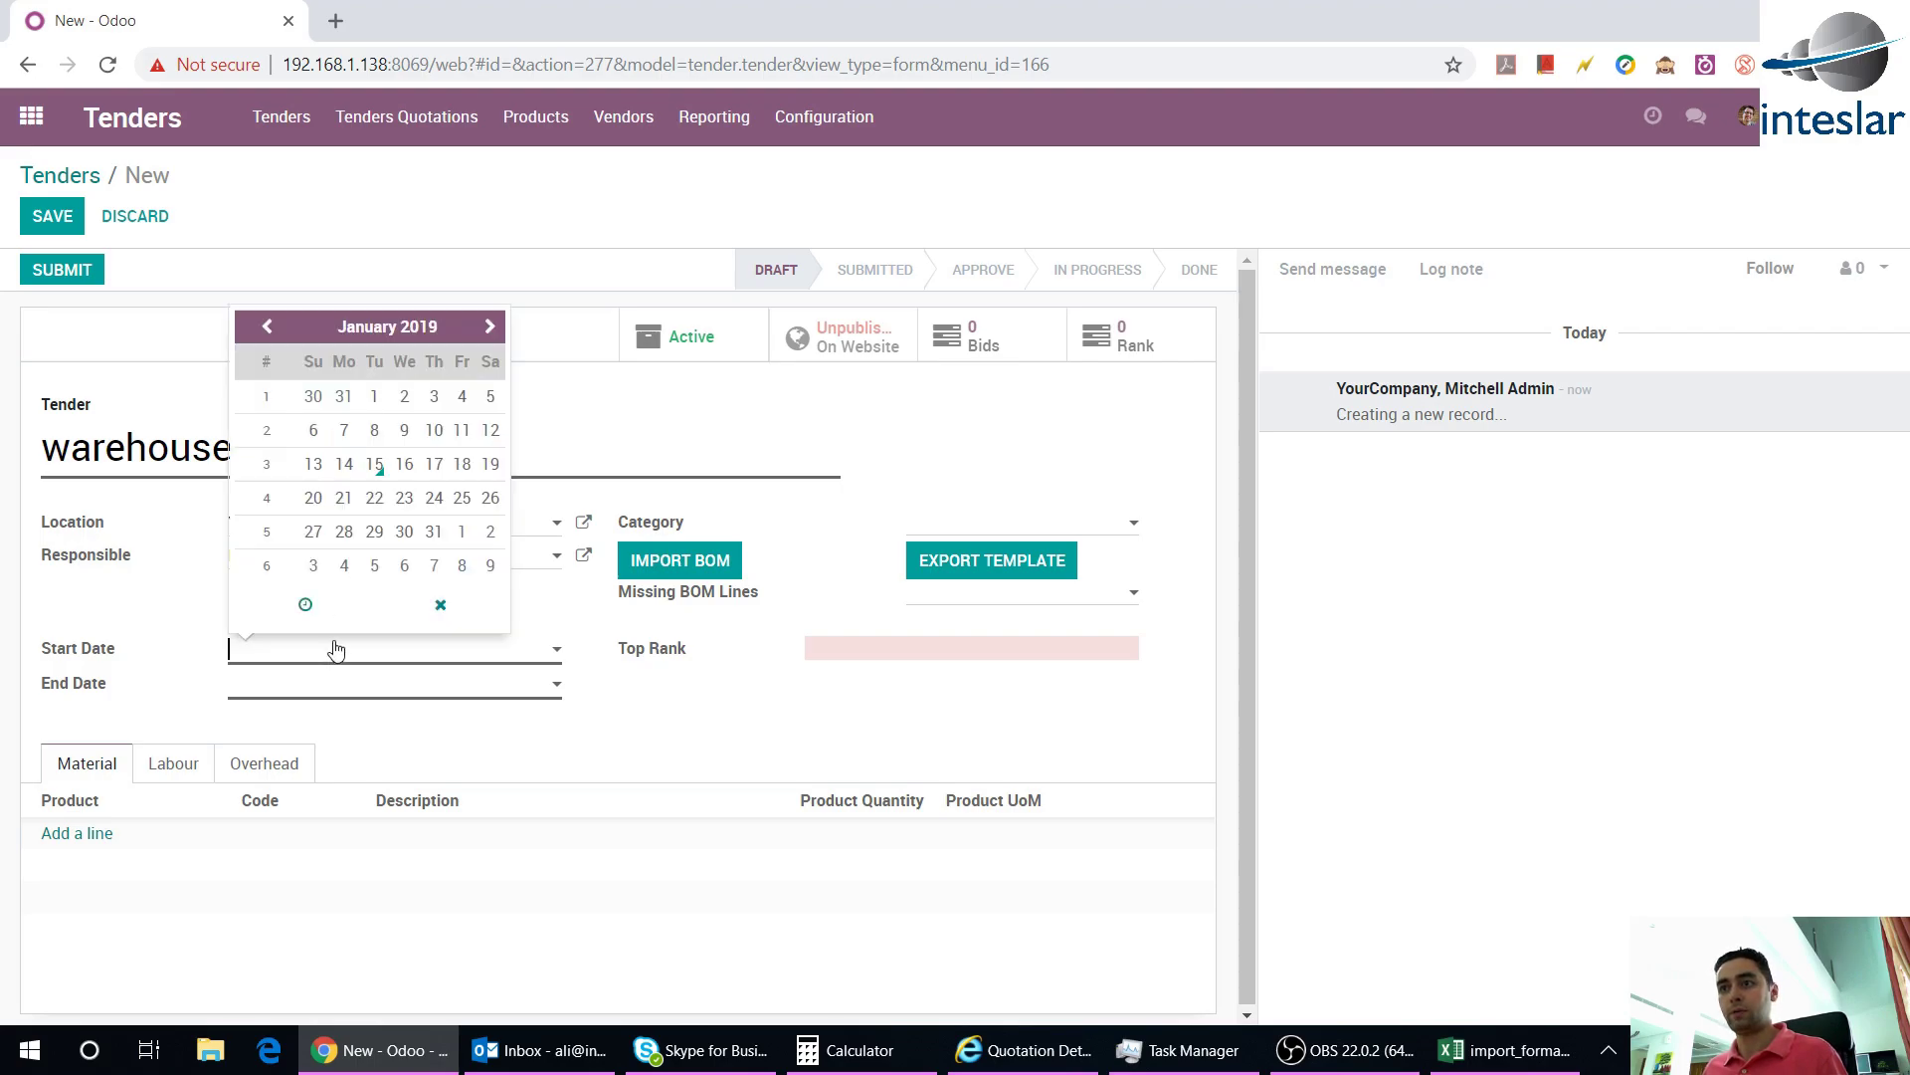
{"action": "left_click", "coordinate": [413, 693]}
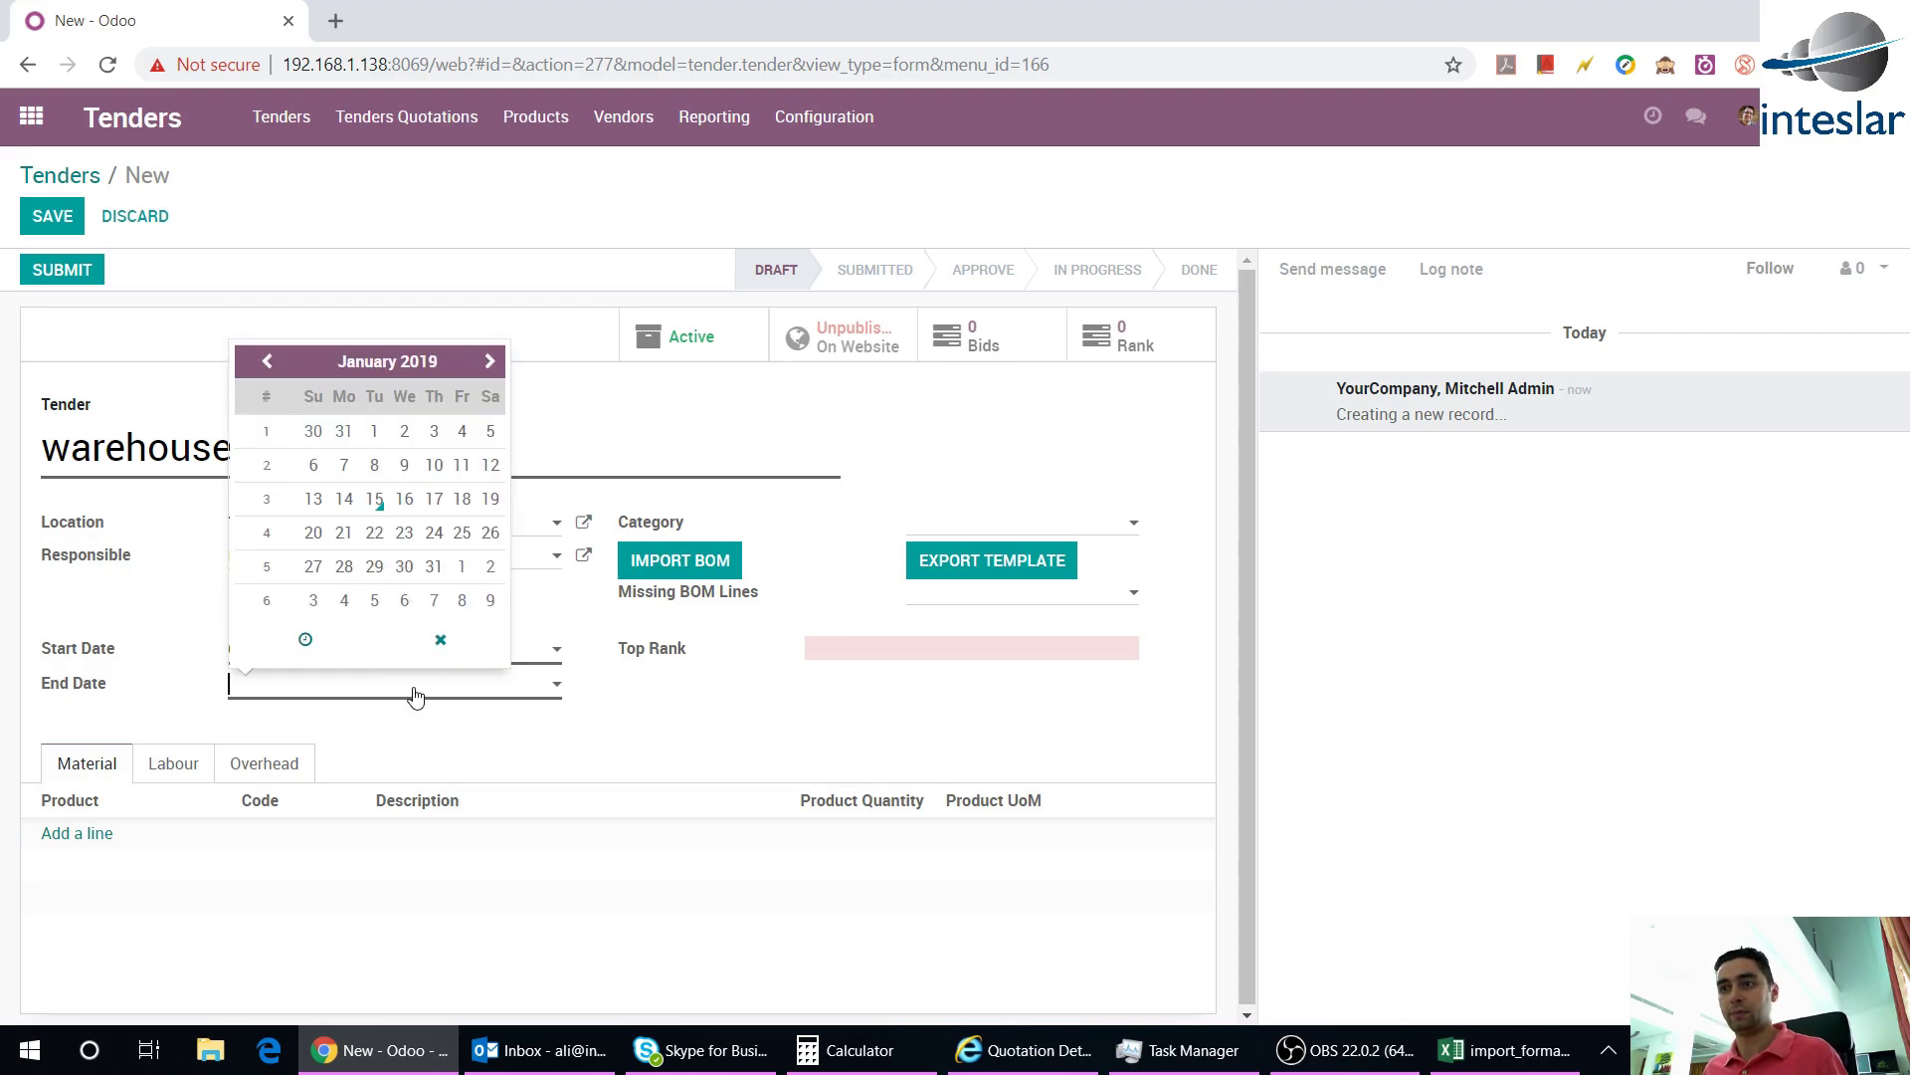
{"action": "left_click", "coordinate": [430, 568]}
{"action": "left_click", "coordinate": [624, 737]}
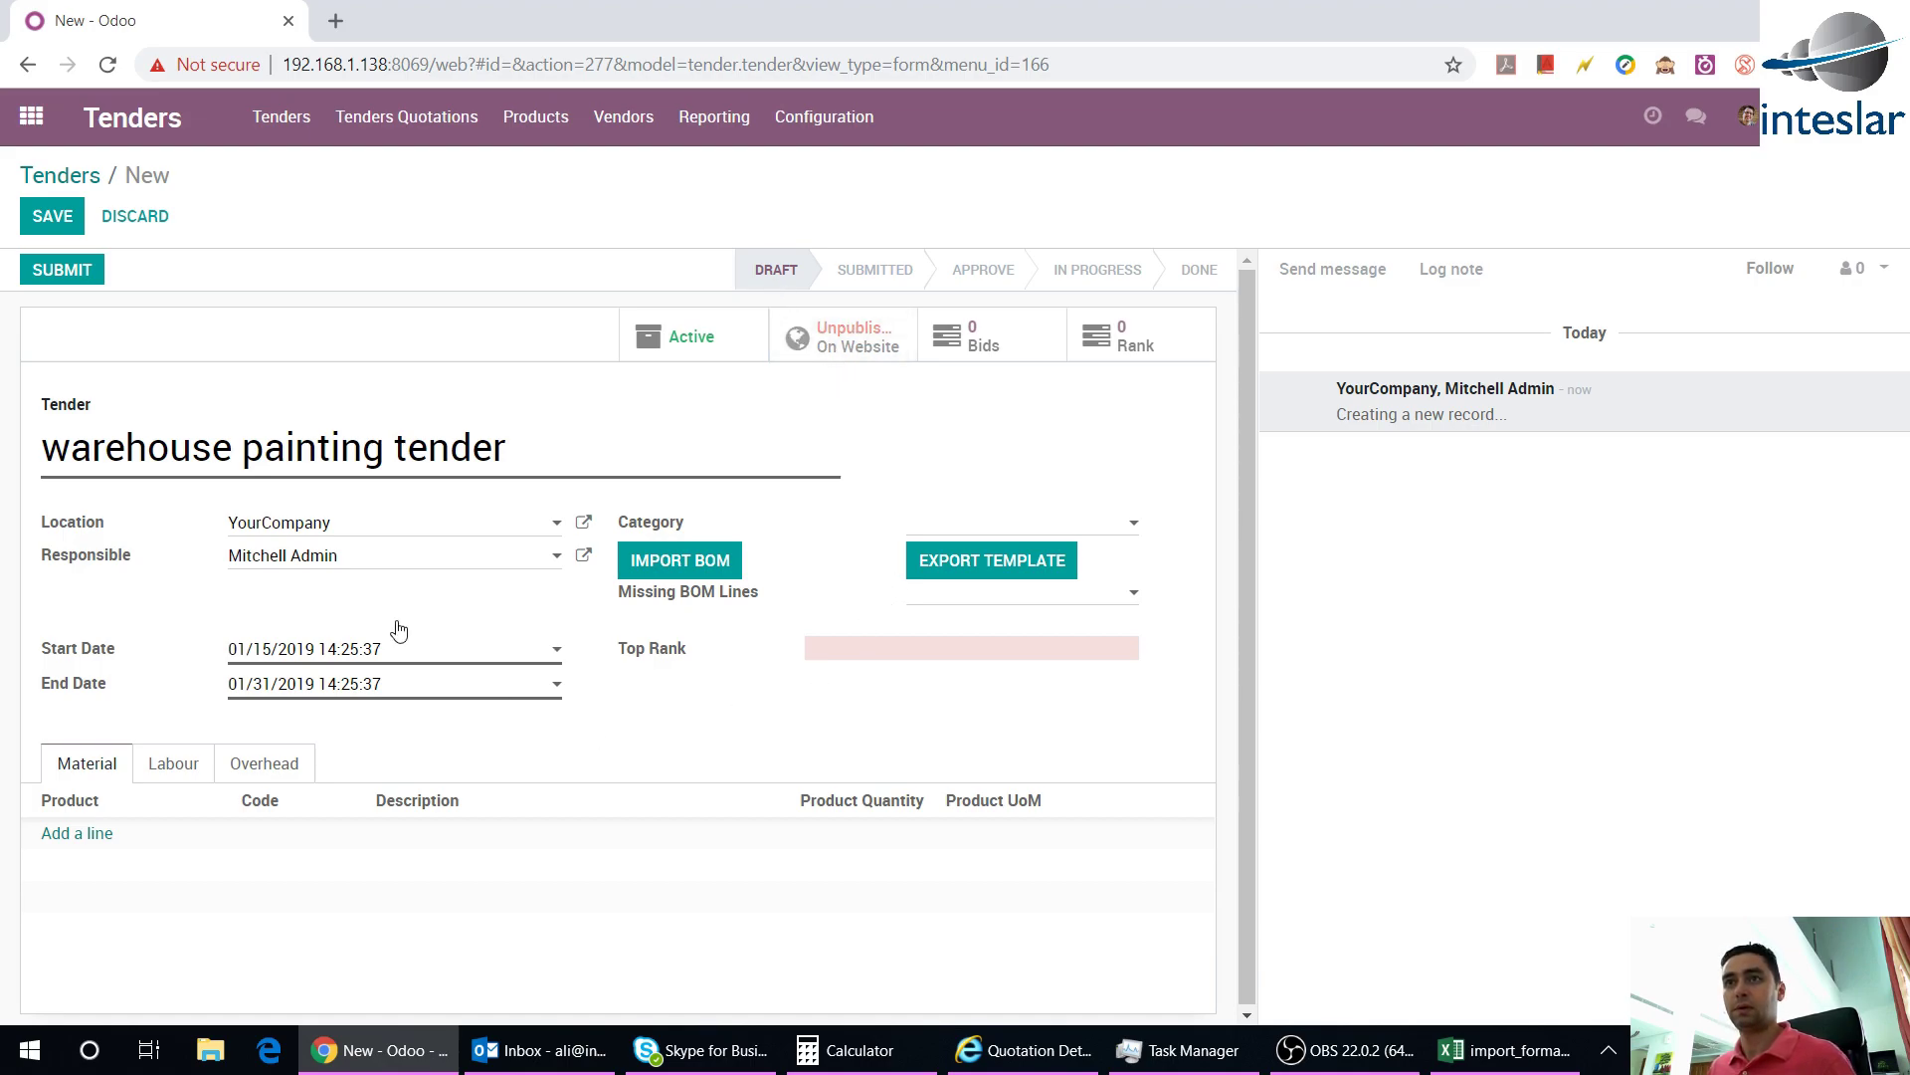
{"action": "left_click", "coordinate": [60, 216]}
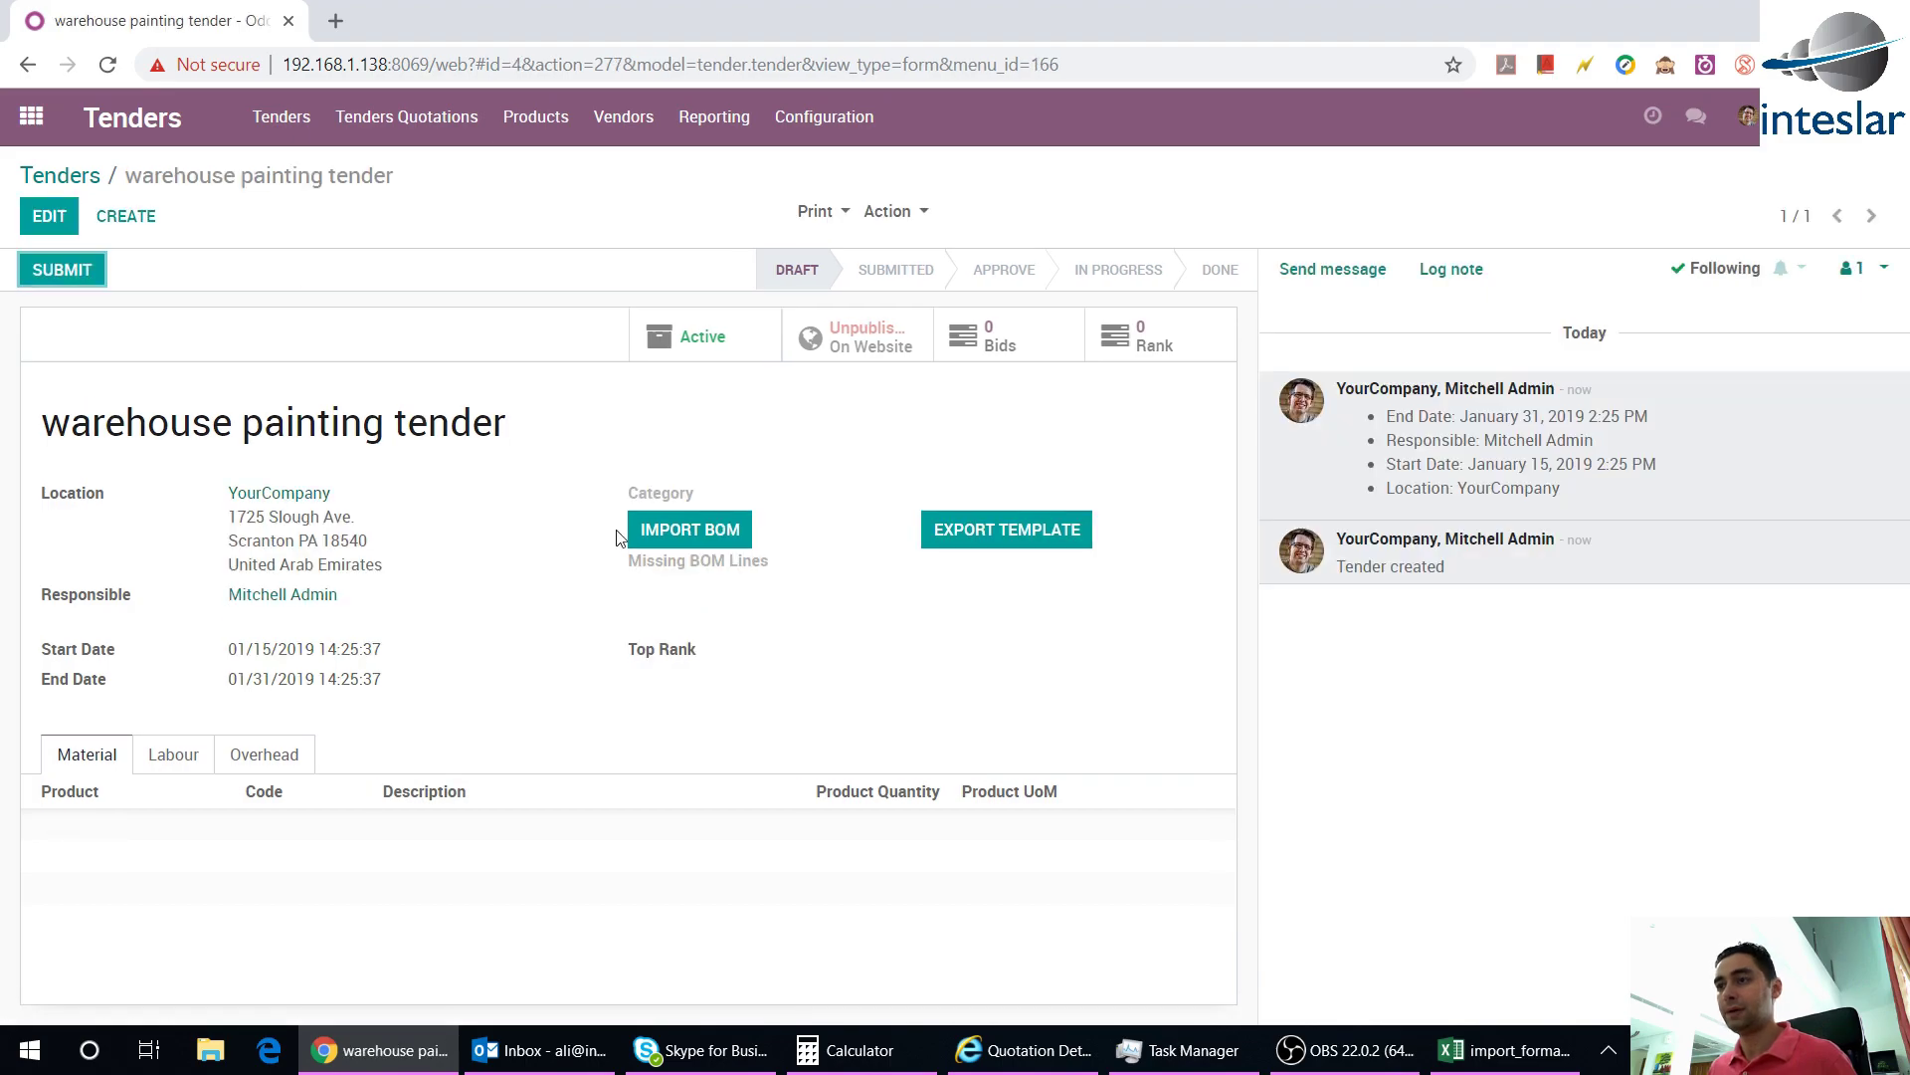
Look at the Import BOM dialog's file upload option and cancel without importing
{"action": "left_click", "coordinate": [686, 538]}
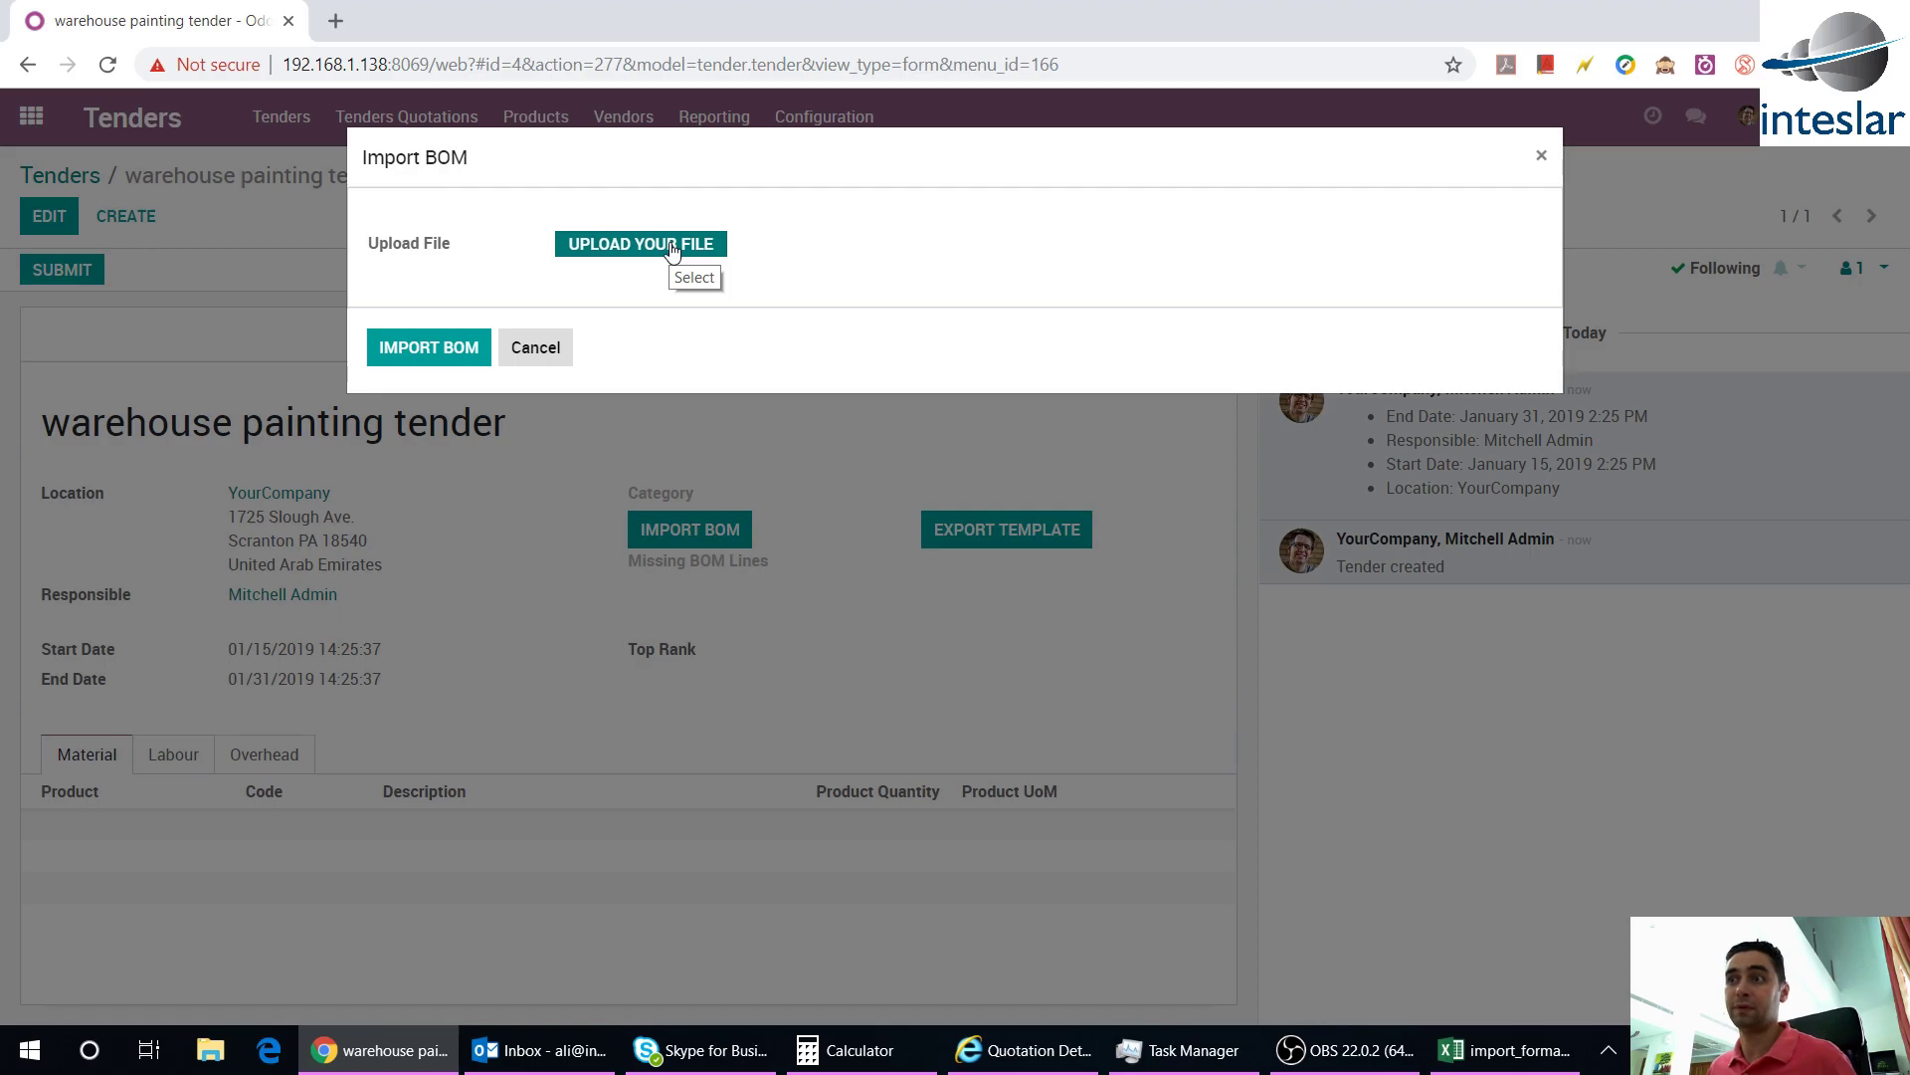
{"action": "left_click", "coordinate": [535, 348]}
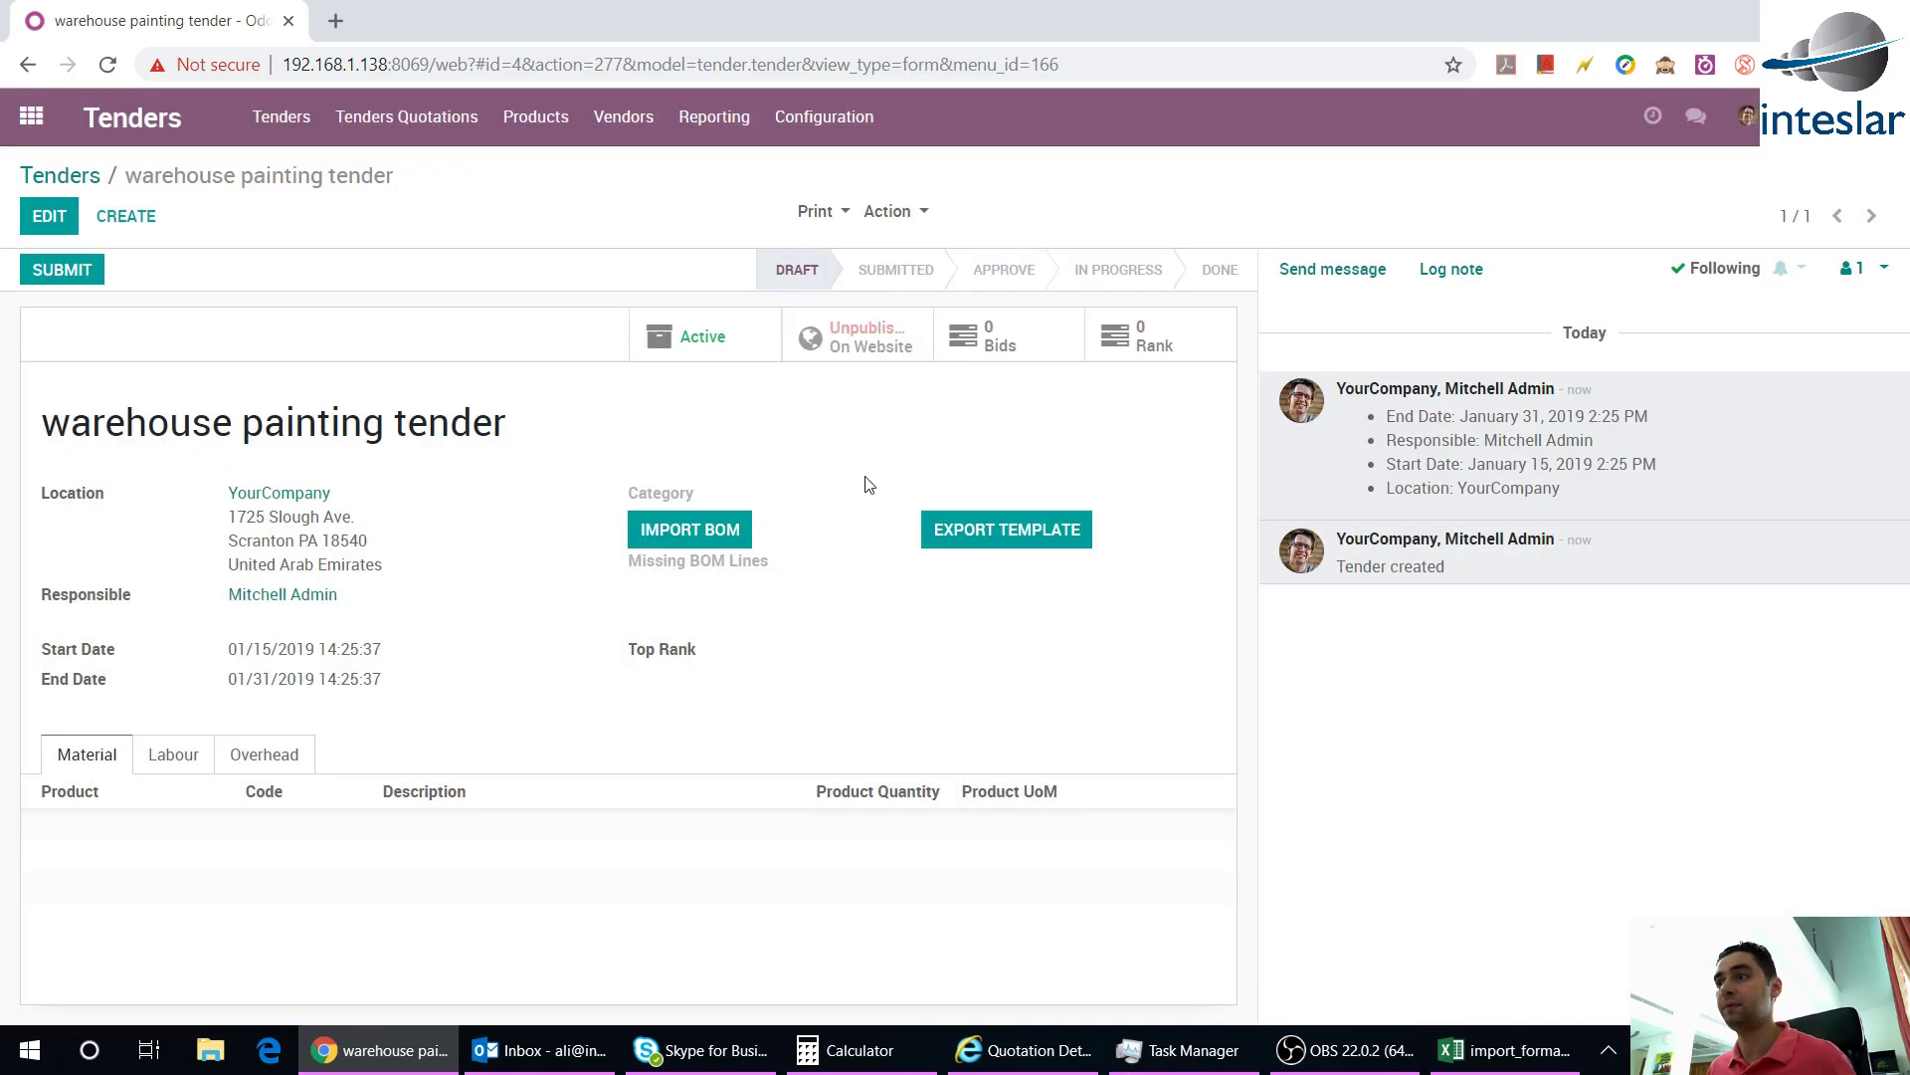
Try to export the tender's BOM template and allow pop-ups from the Odoo site
{"action": "left_click", "coordinate": [1010, 543]}
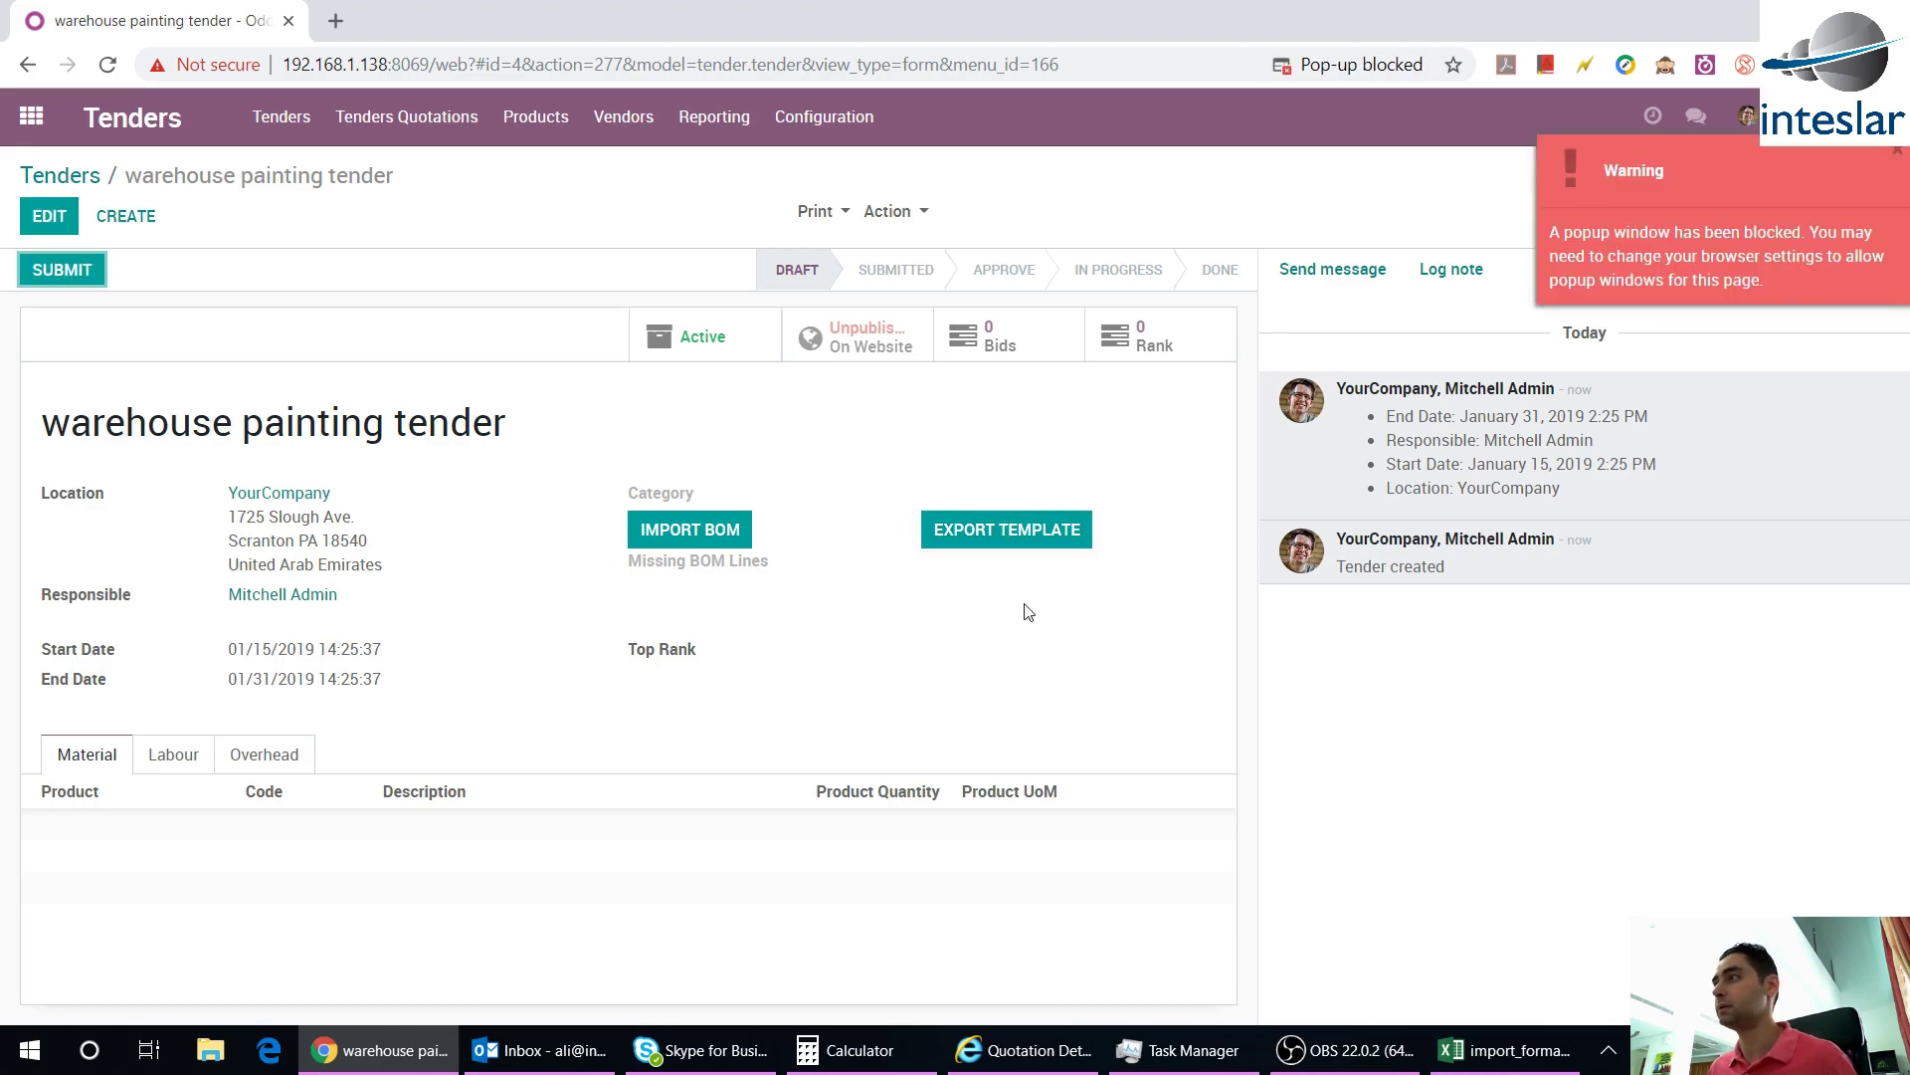
{"action": "left_click", "coordinate": [1416, 67]}
{"action": "left_click", "coordinate": [1149, 194]}
{"action": "left_click", "coordinate": [1406, 289]}
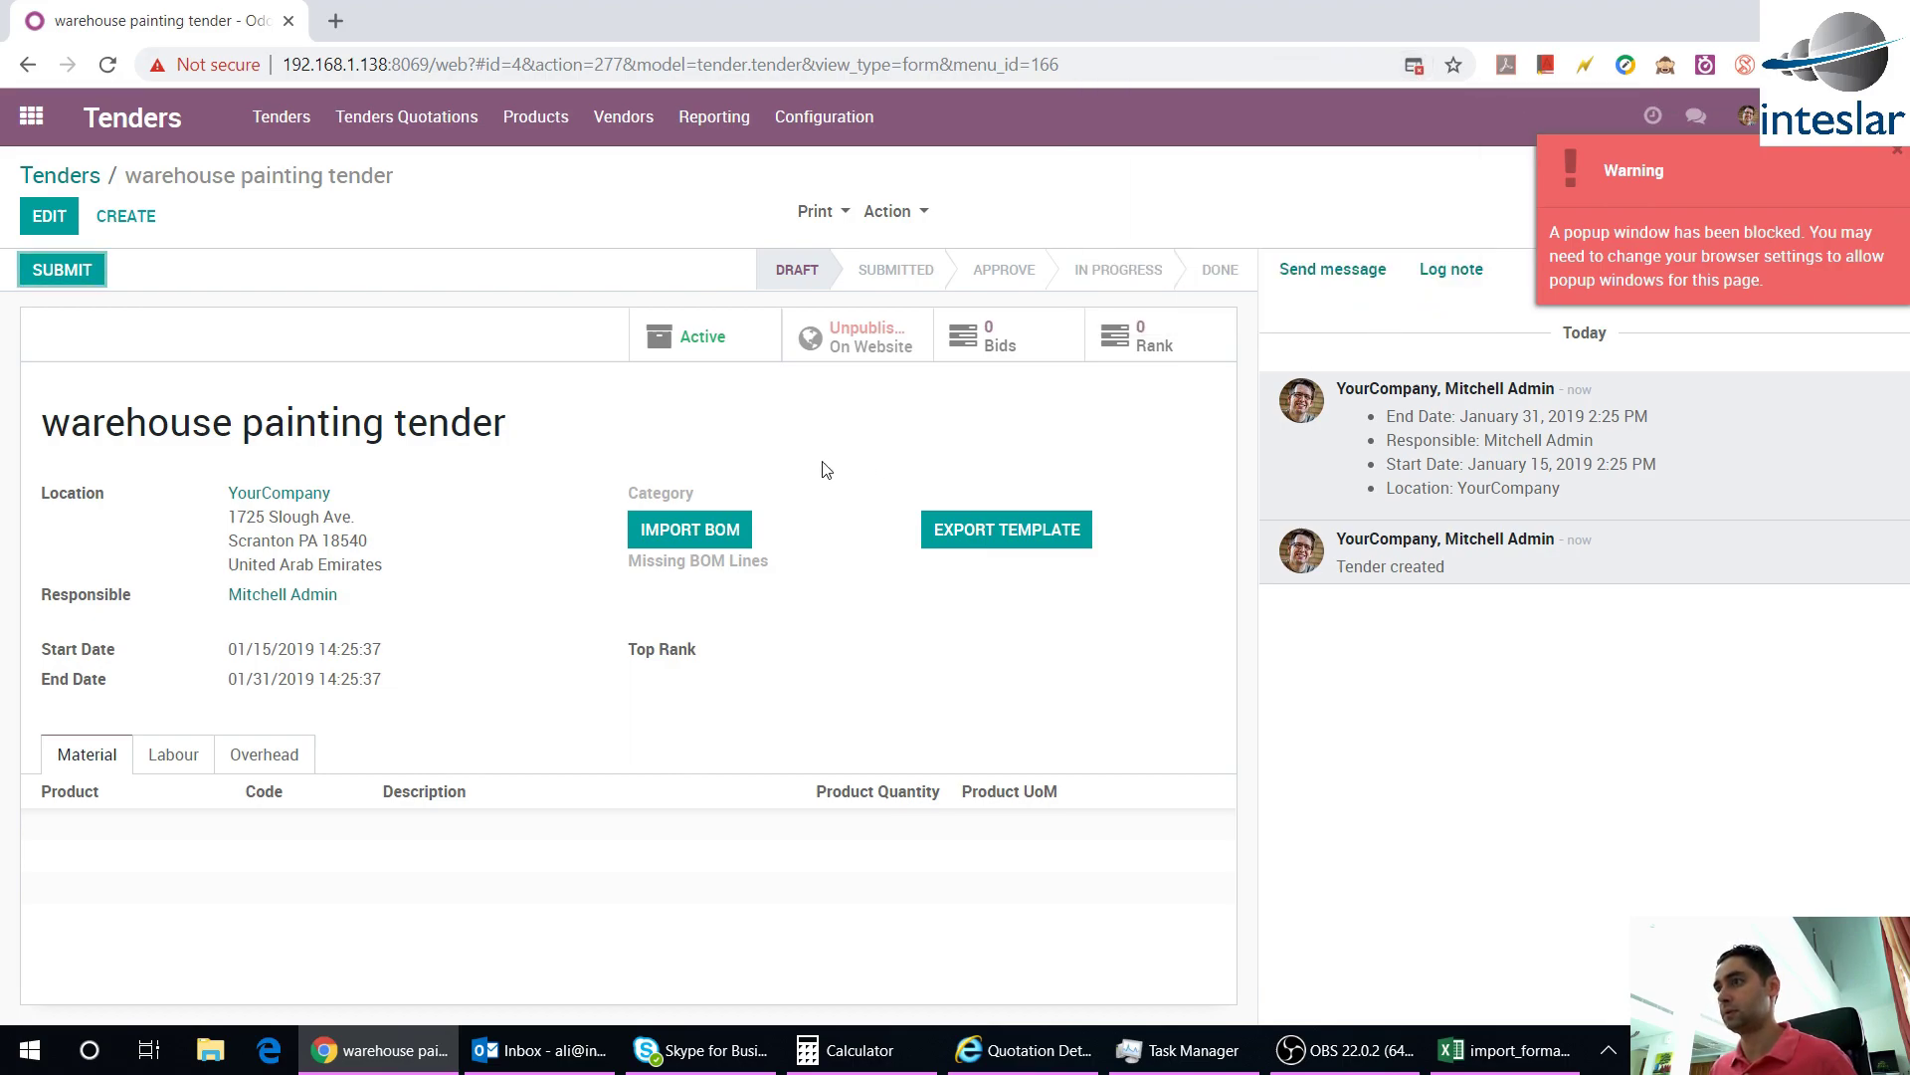
Export the BOM template and open the downloaded bom_import_format CSV file in Excel
{"action": "left_click", "coordinate": [1052, 532]}
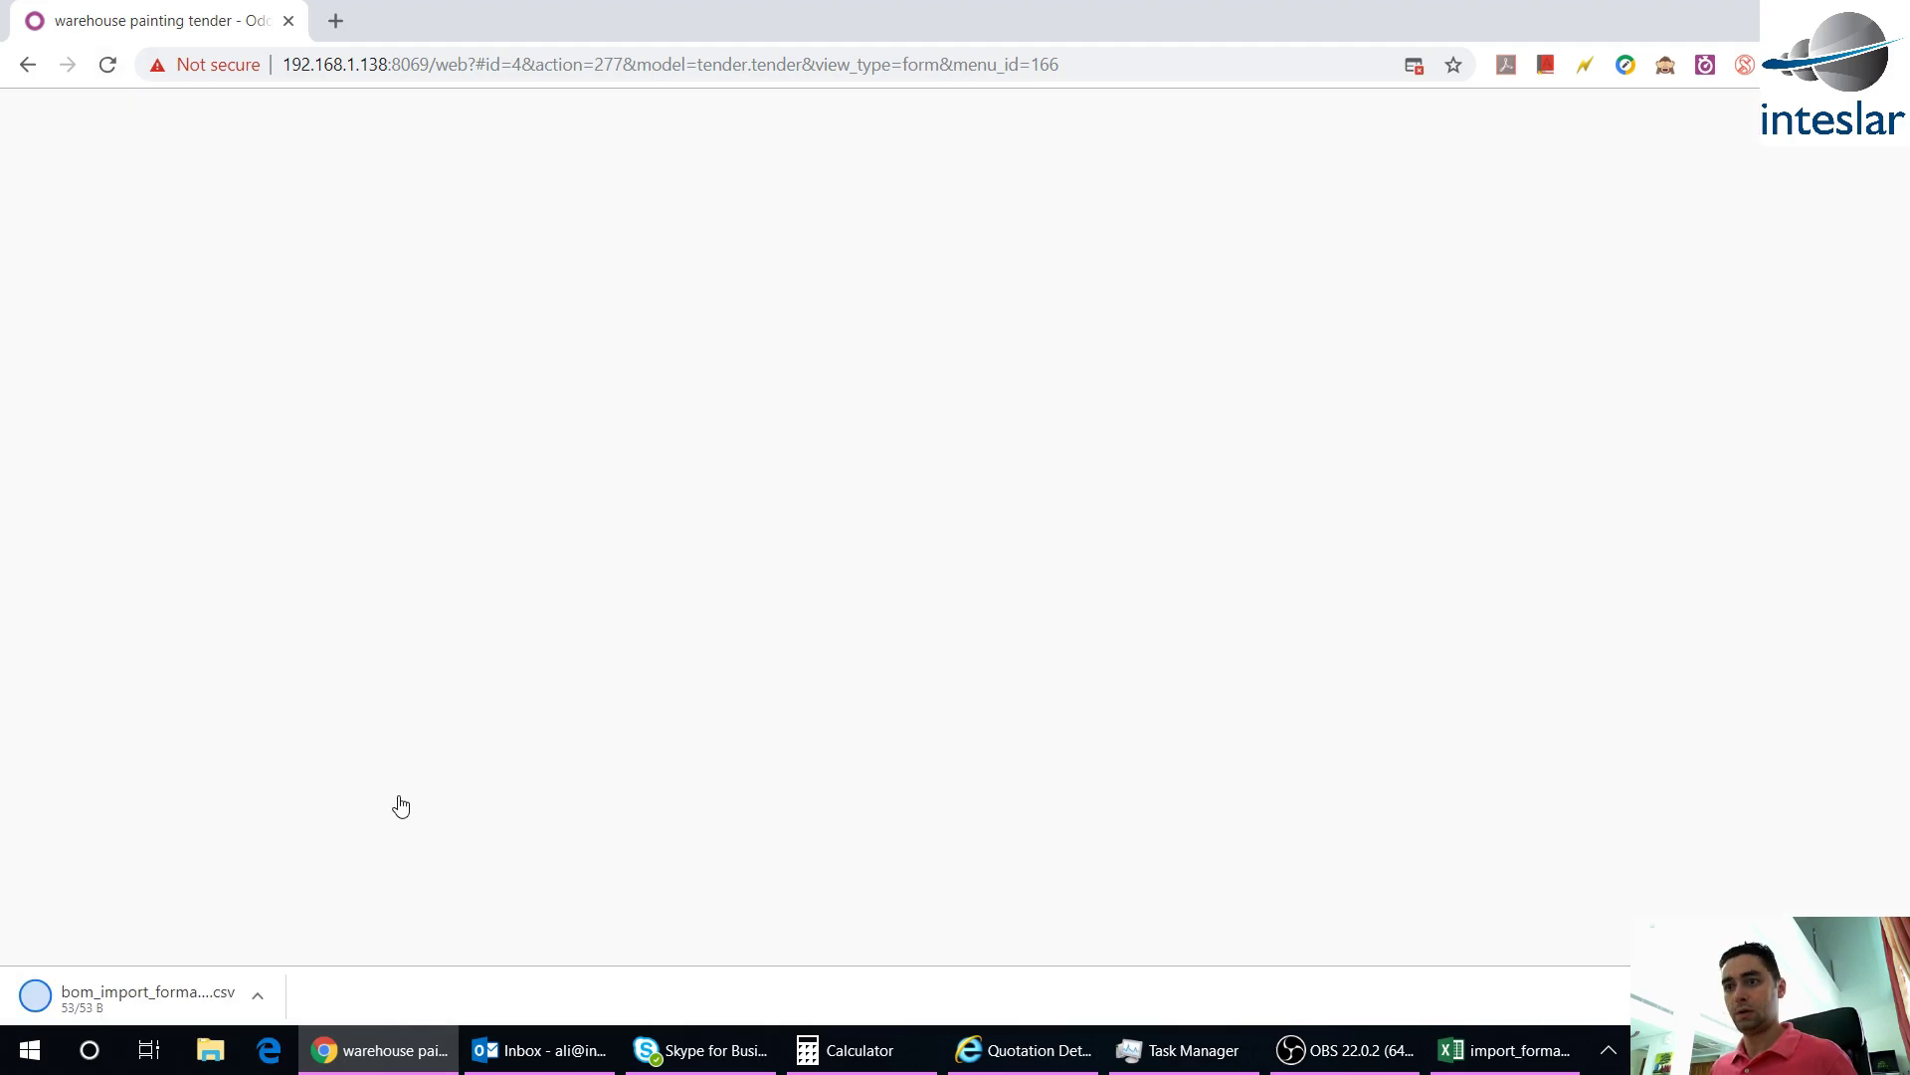
{"action": "left_click", "coordinate": [258, 996]}
{"action": "left_click", "coordinate": [785, 894]}
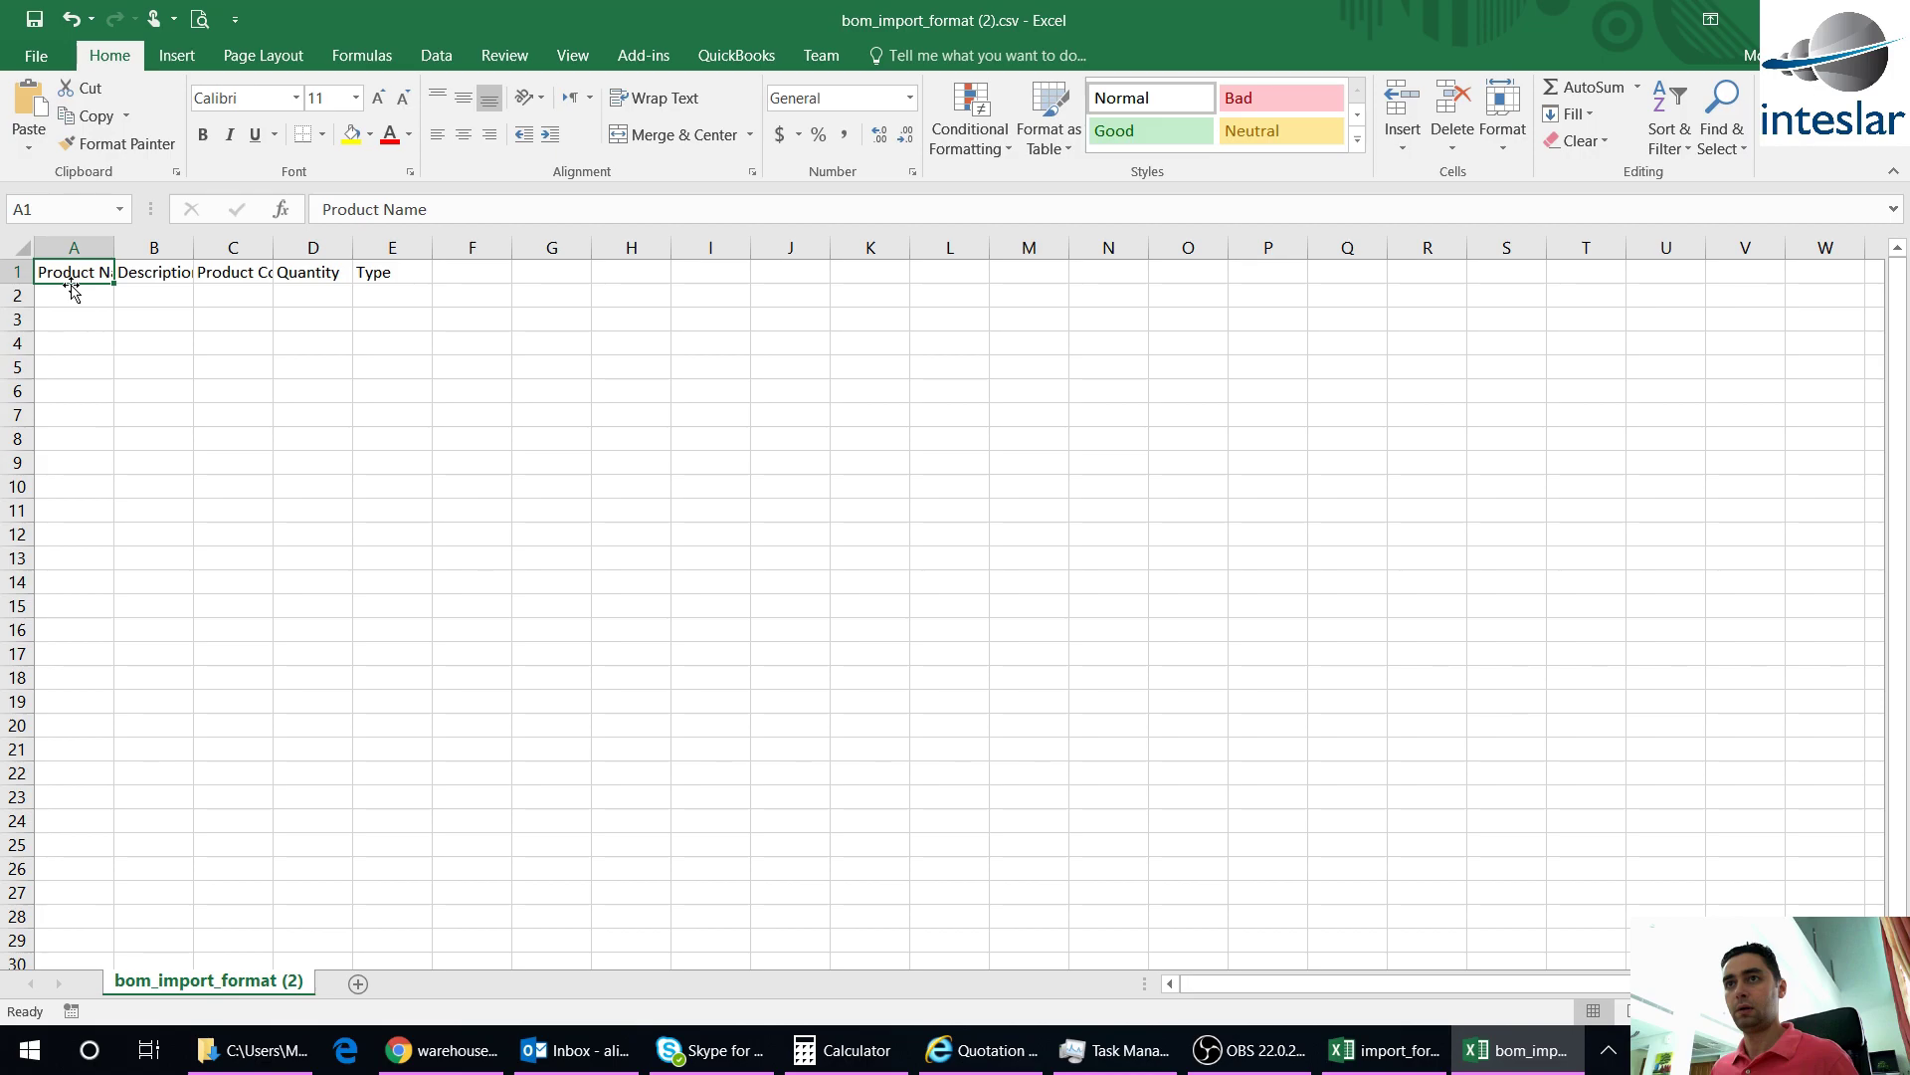
Auto-fit the widths of the Product Name, Description and Product Code columns in the BOM template
{"action": "double_click", "coordinate": [113, 248]}
{"action": "double_click", "coordinate": [227, 247]}
{"action": "double_click", "coordinate": [319, 248]}
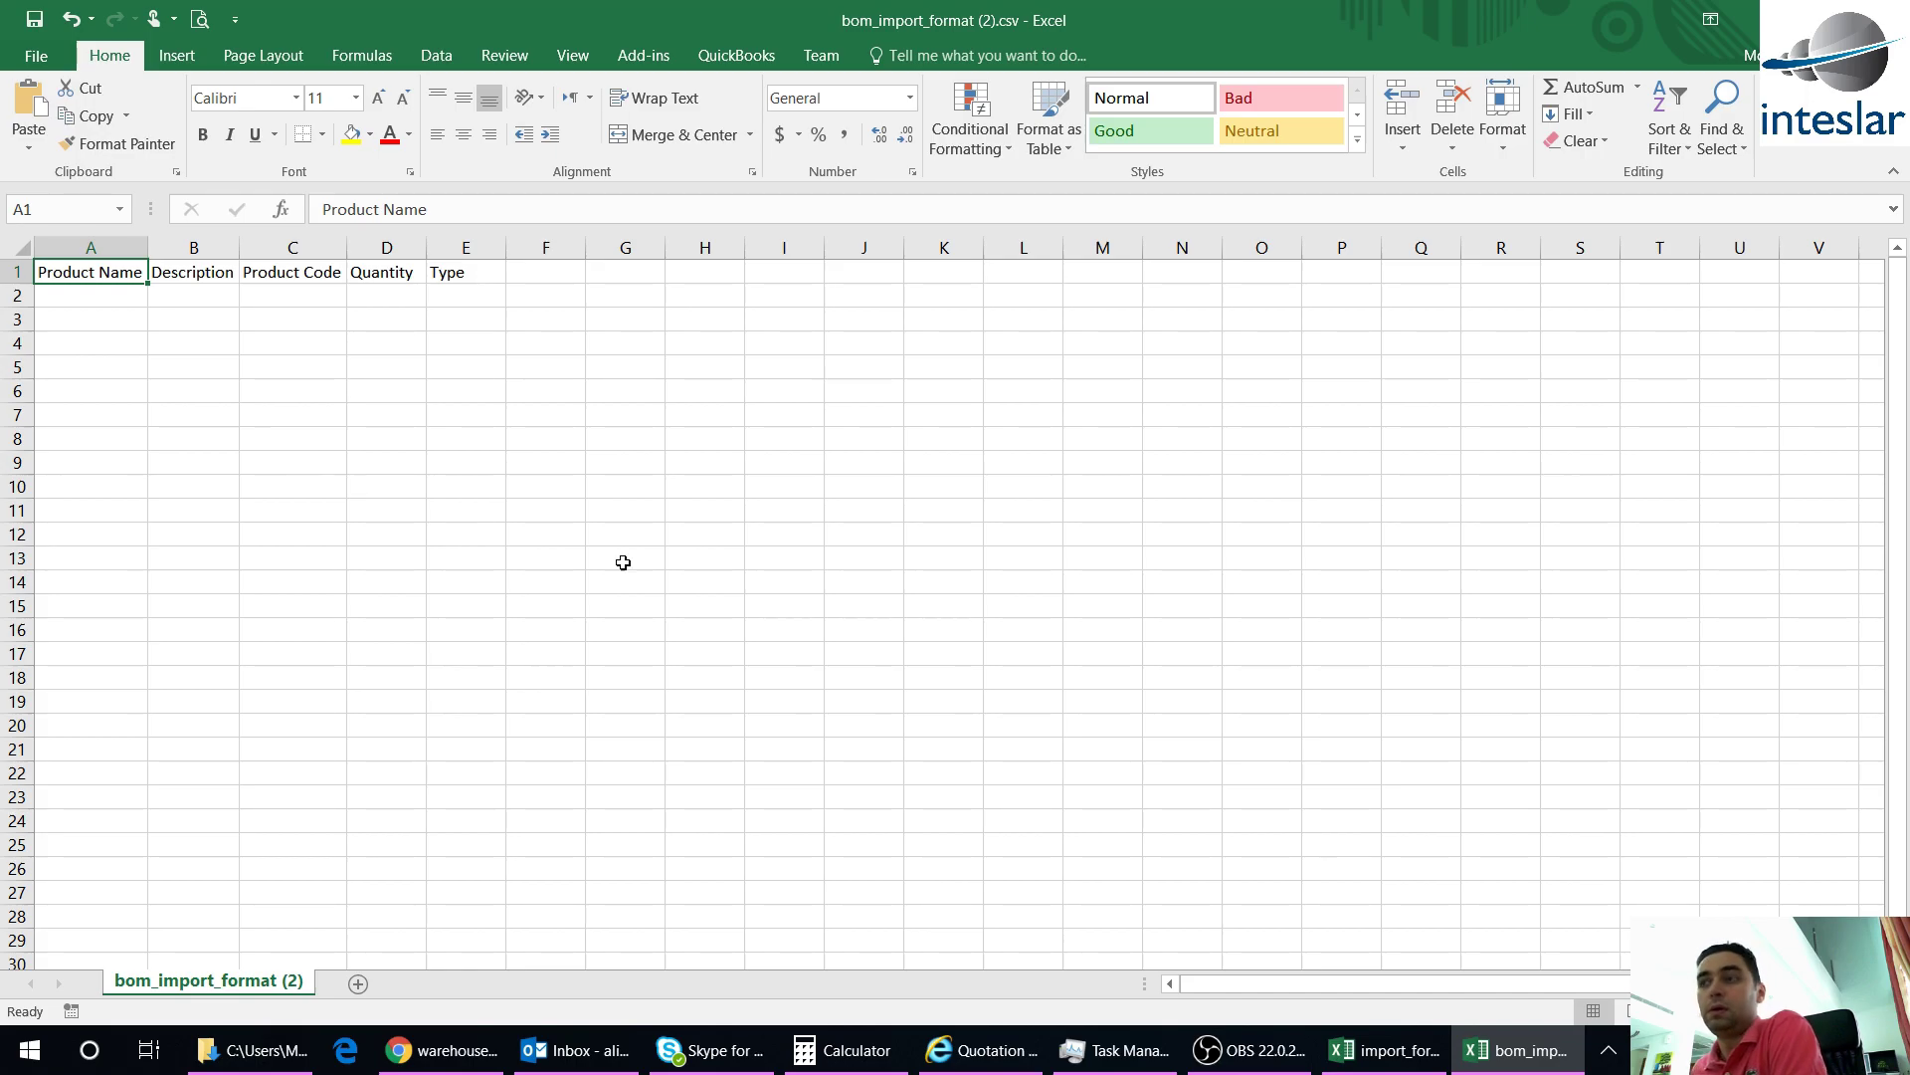
Copy the Large Desk name from import_format.csv into cell A2 under Product Name in the BOM template
{"action": "left_click", "coordinate": [1386, 1050]}
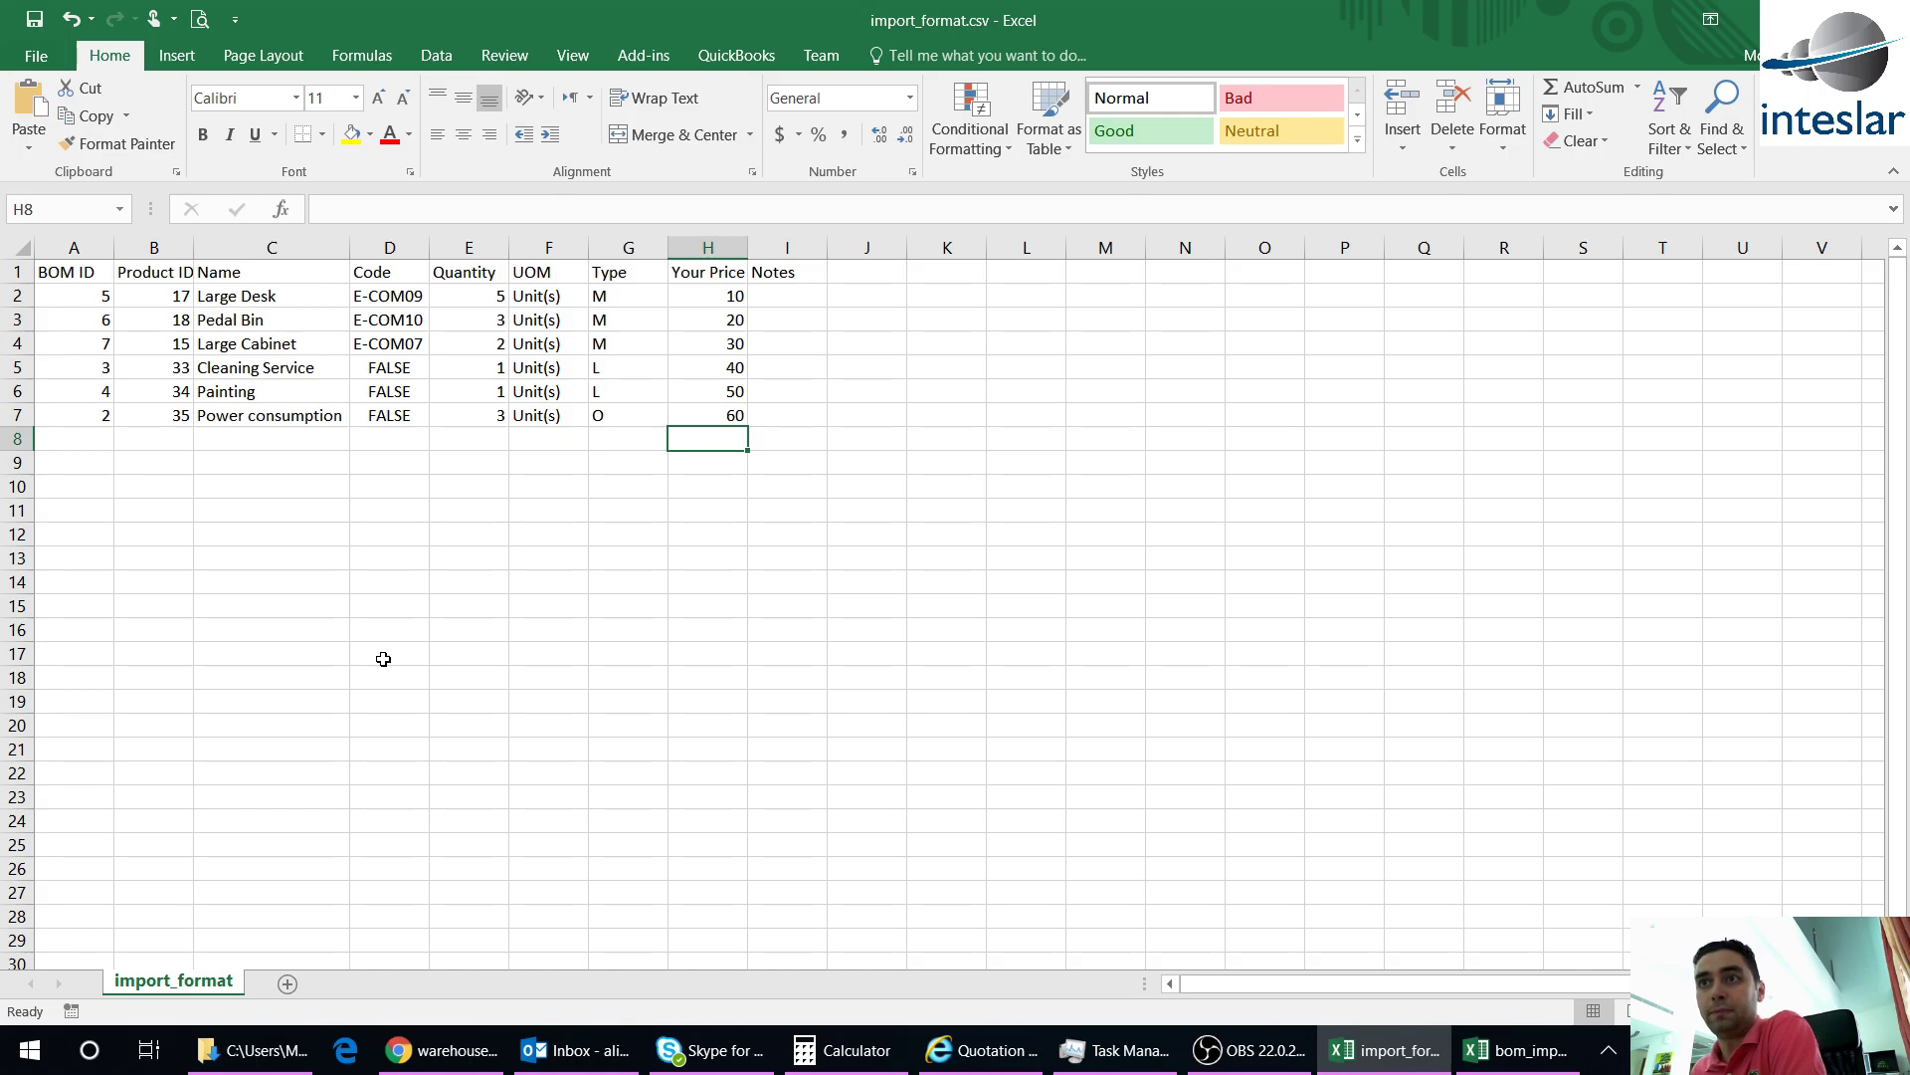
{"action": "key", "text": "alt+Tab"}
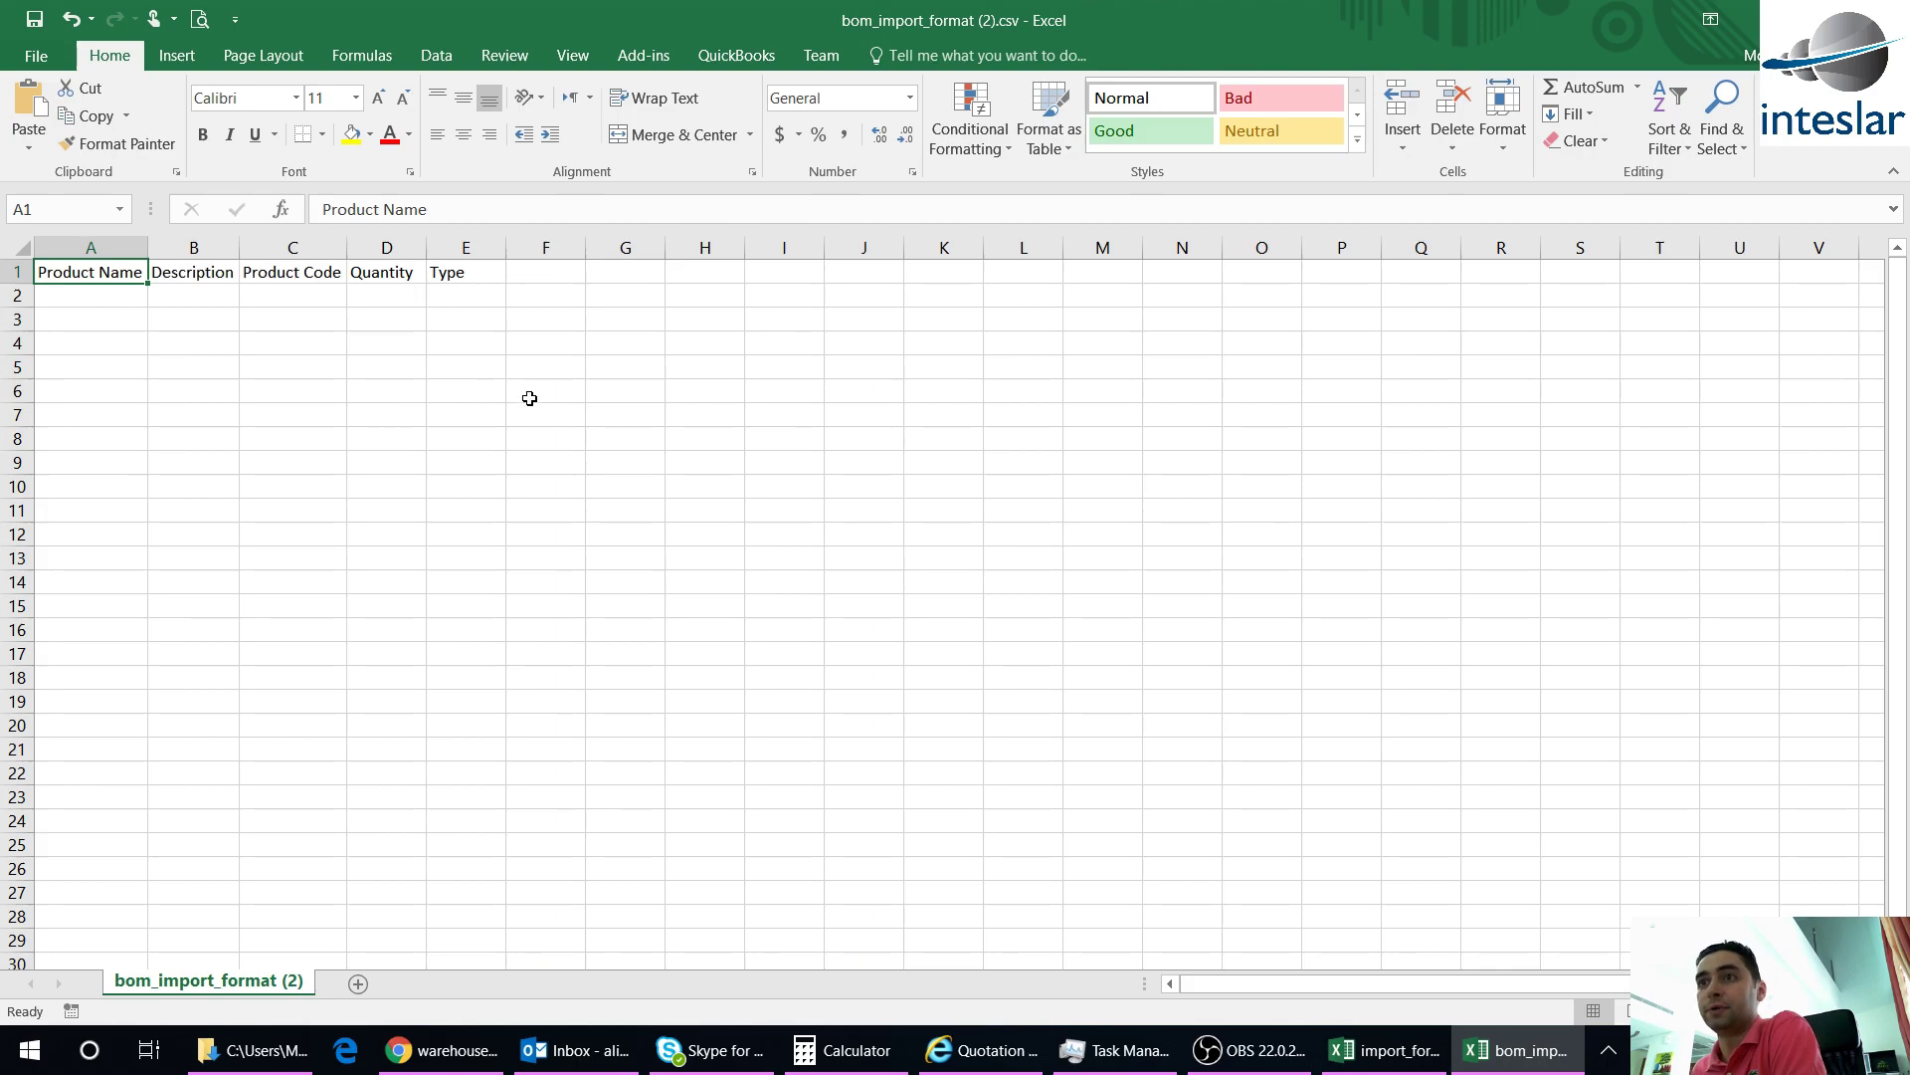
{"action": "left_click", "coordinate": [1387, 1050]}
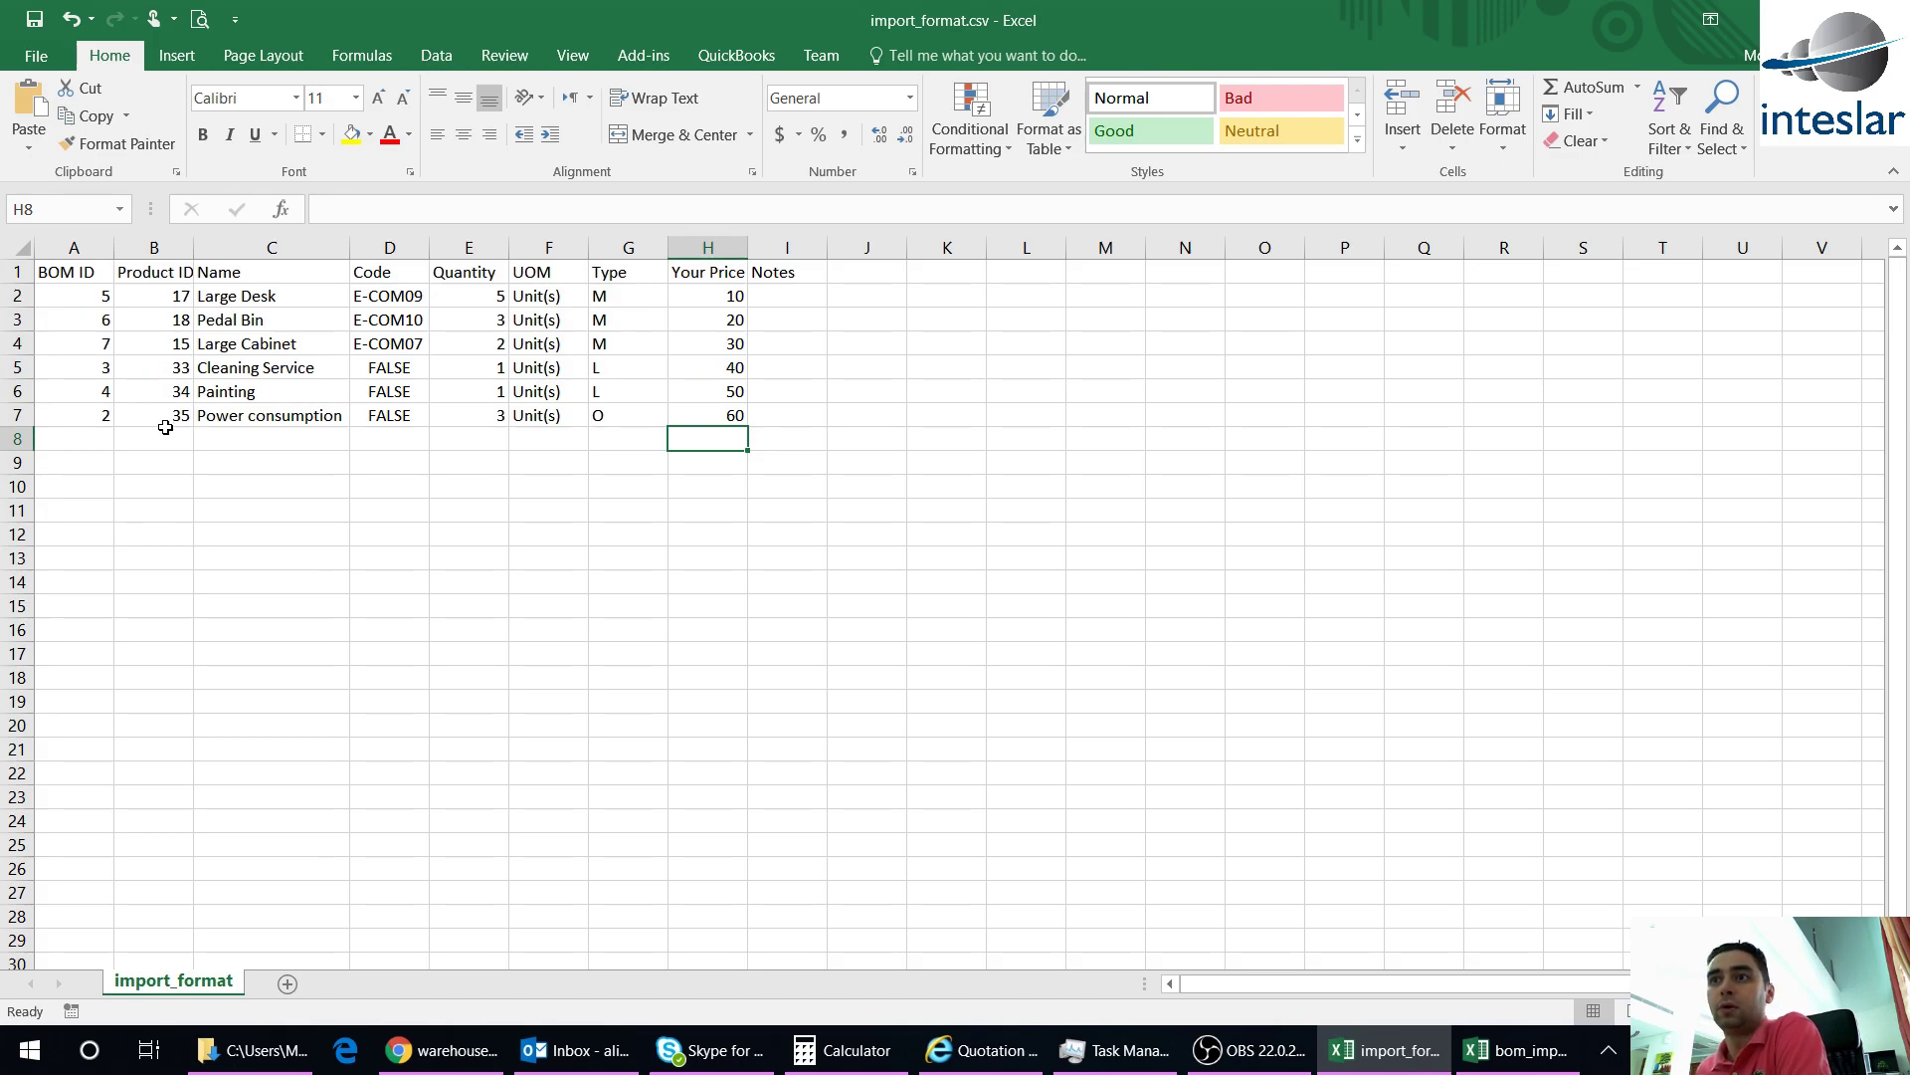
{"action": "left_click", "coordinate": [271, 298]}
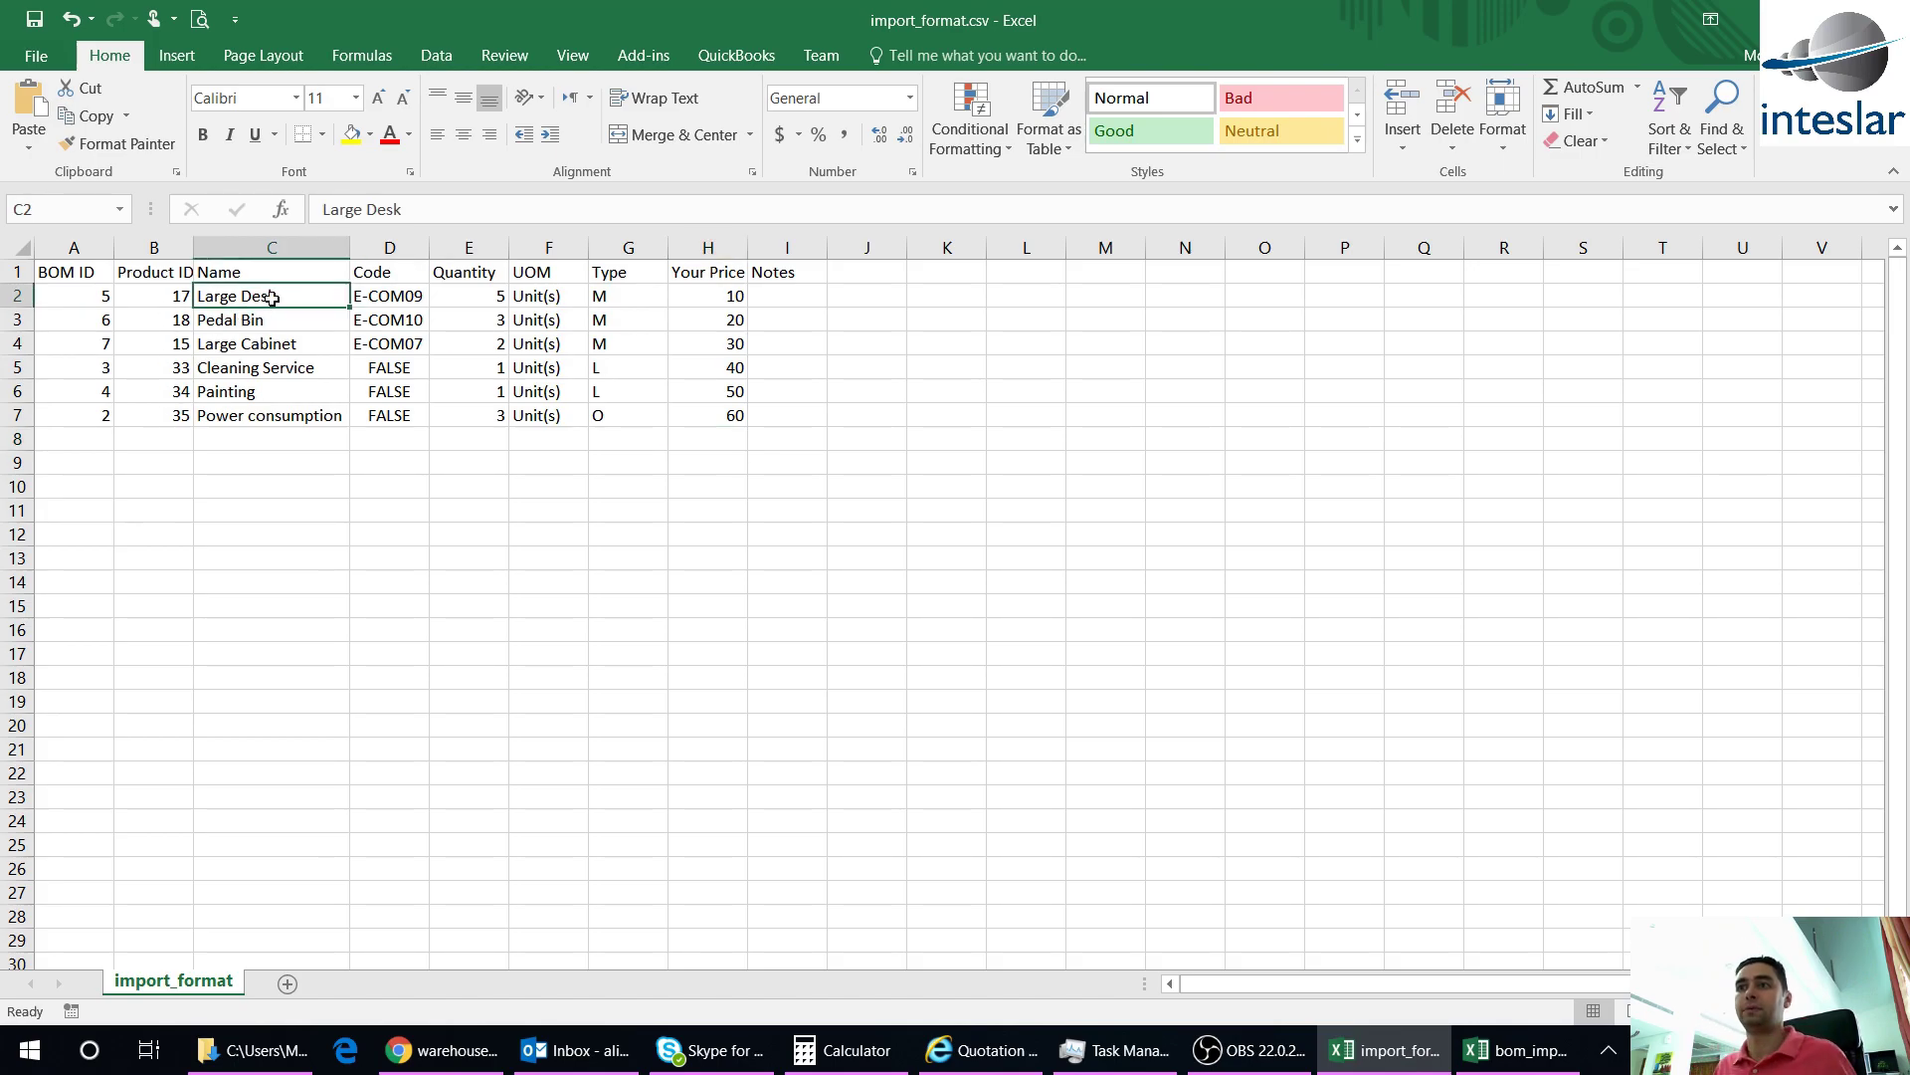
{"action": "key", "text": "ctrl+c"}
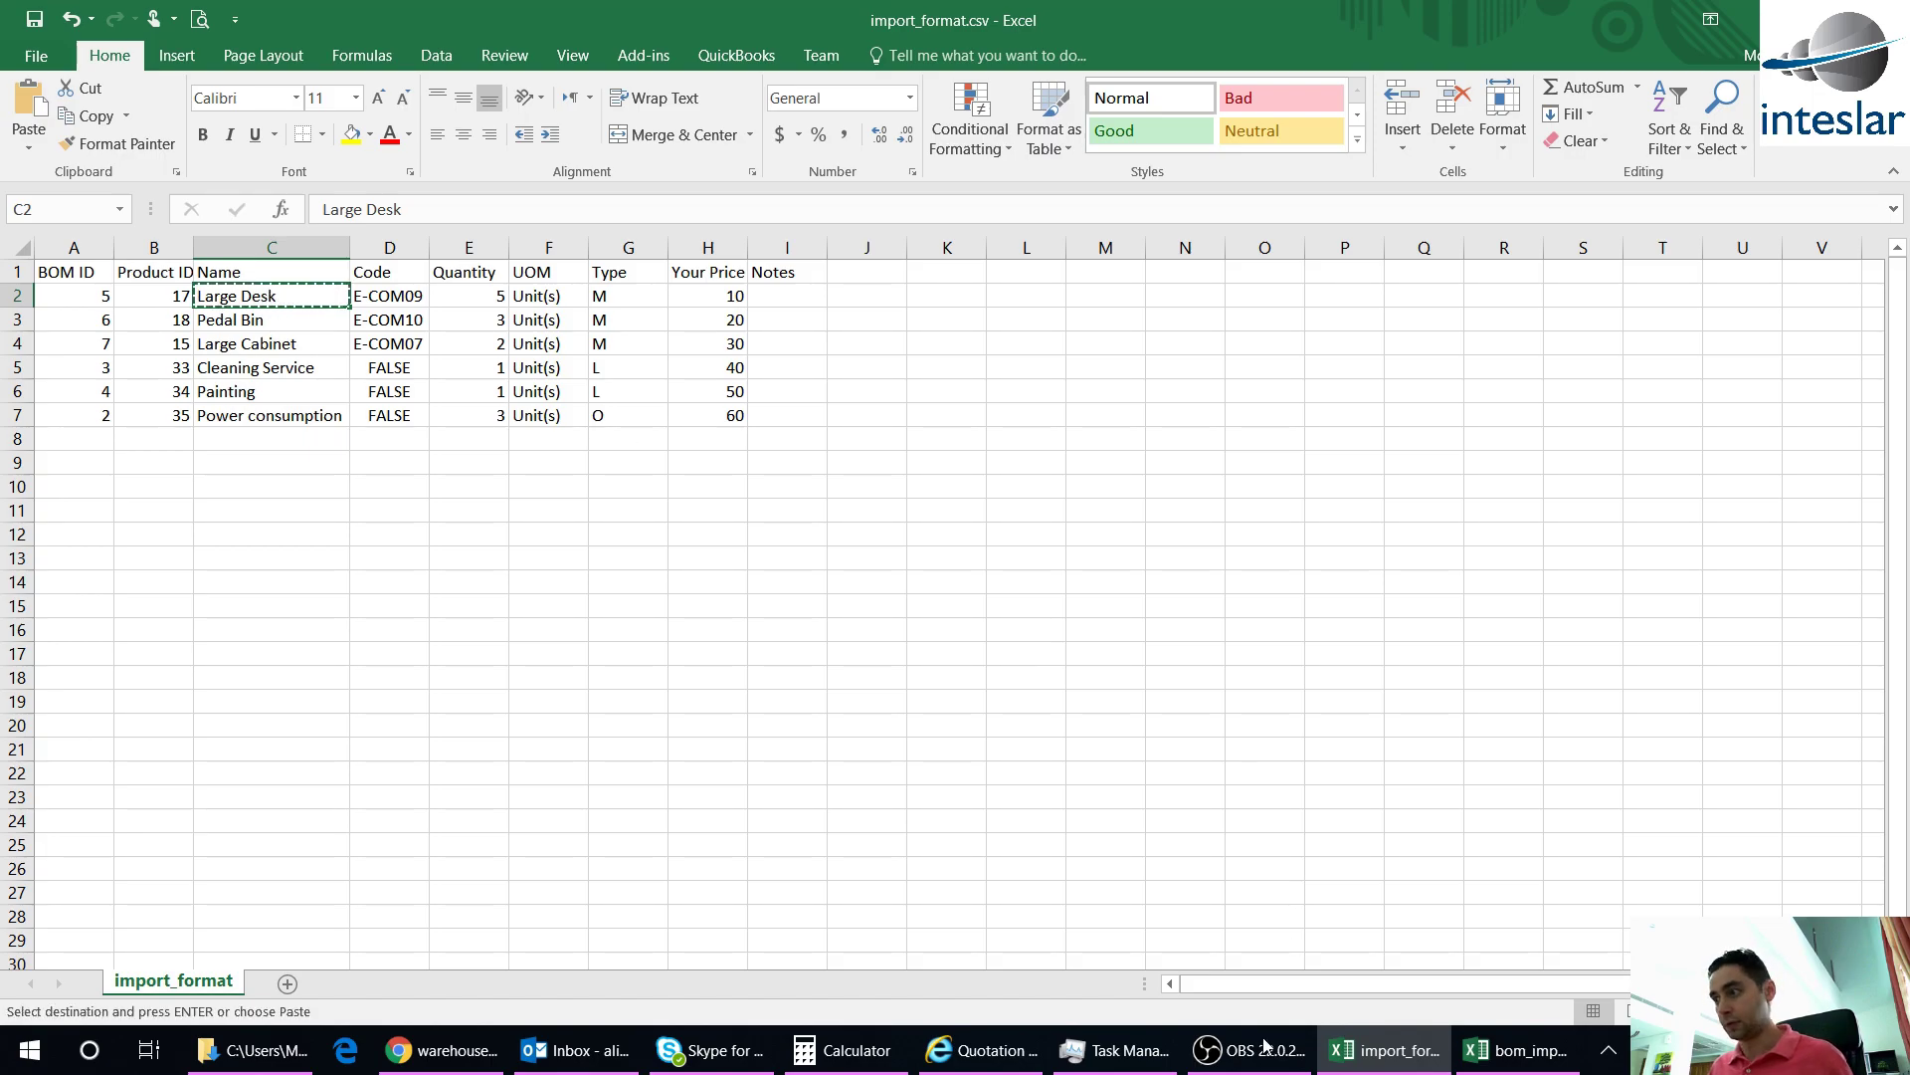
{"action": "left_click", "coordinate": [1518, 1050]}
{"action": "left_click", "coordinate": [81, 299]}
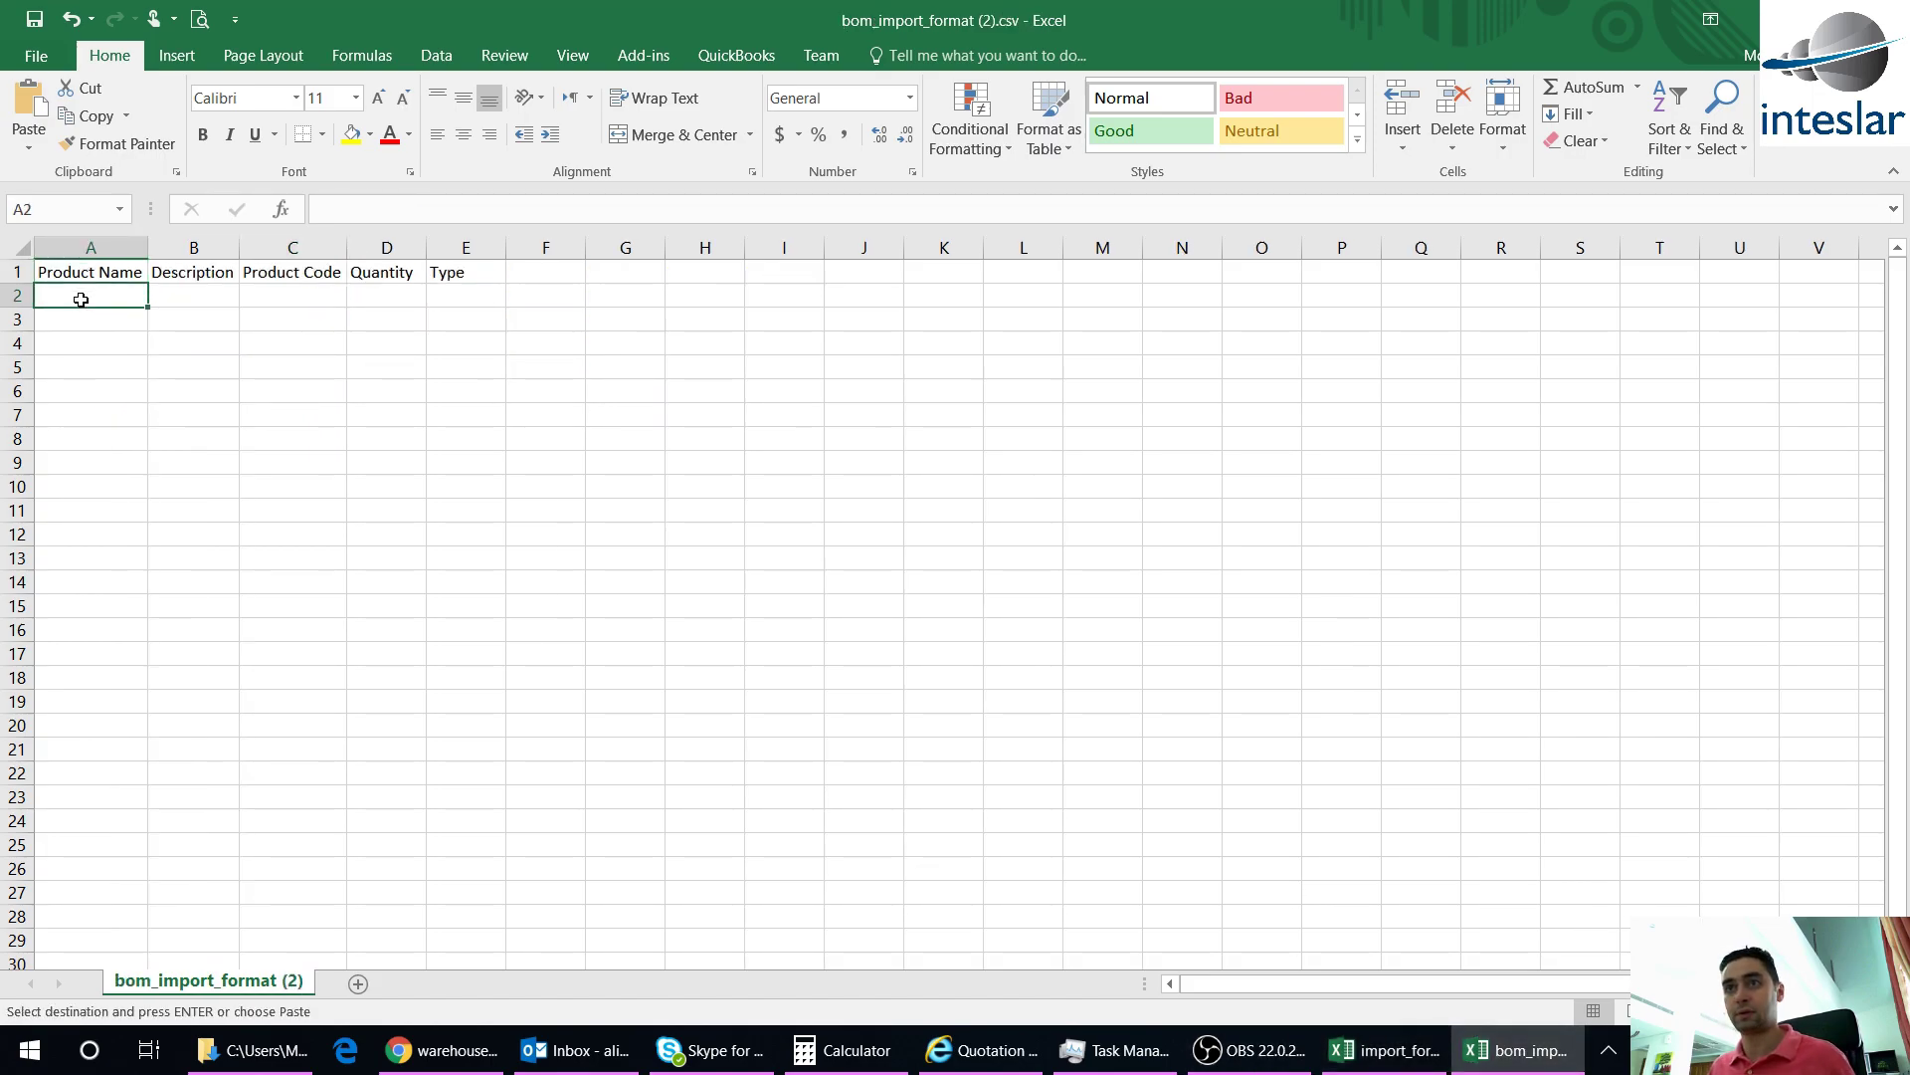
{"action": "key", "text": "ctrl+v"}
Complete the Large Desk row with description "black color", quantity 2 and type M, leaving the product code blank
{"action": "left_click", "coordinate": [175, 298]}
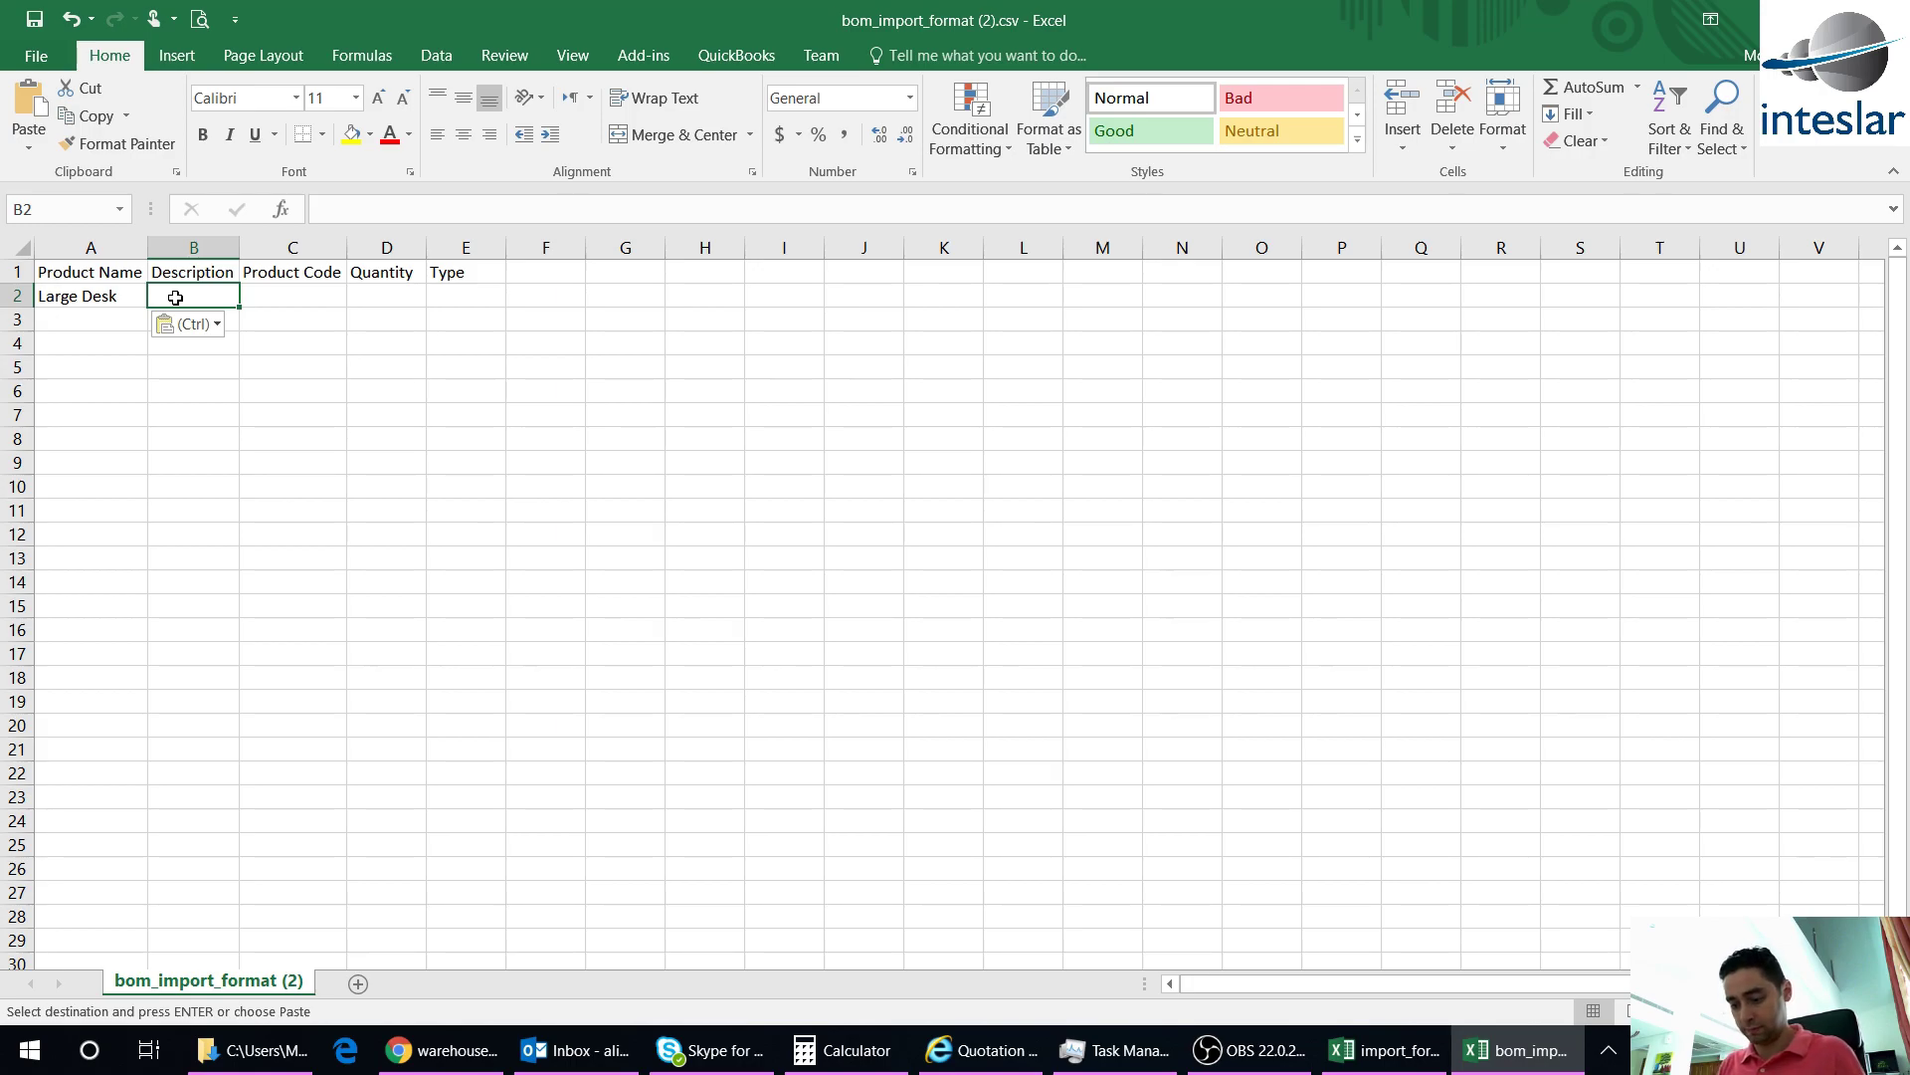
{"action": "type", "text": "black color"}
{"action": "key", "text": "Tab"}
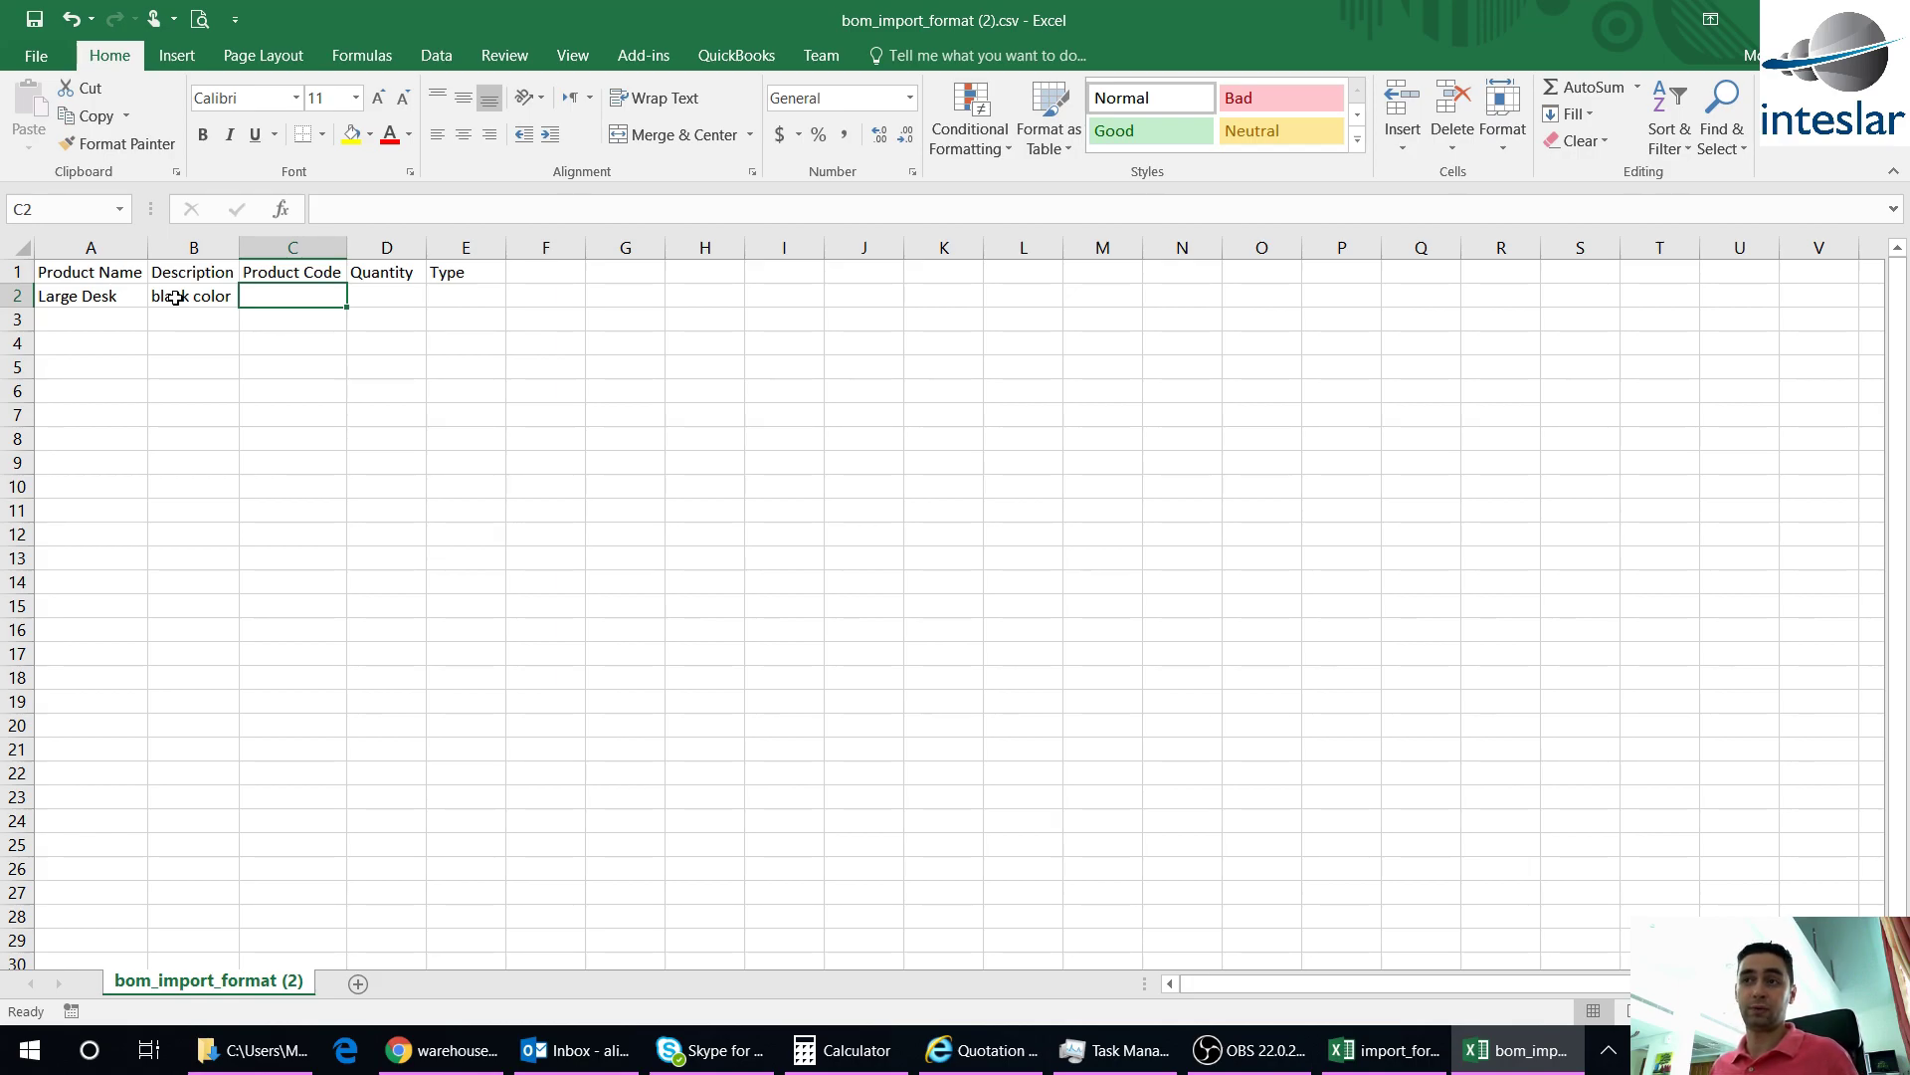
{"action": "key", "text": "Tab"}
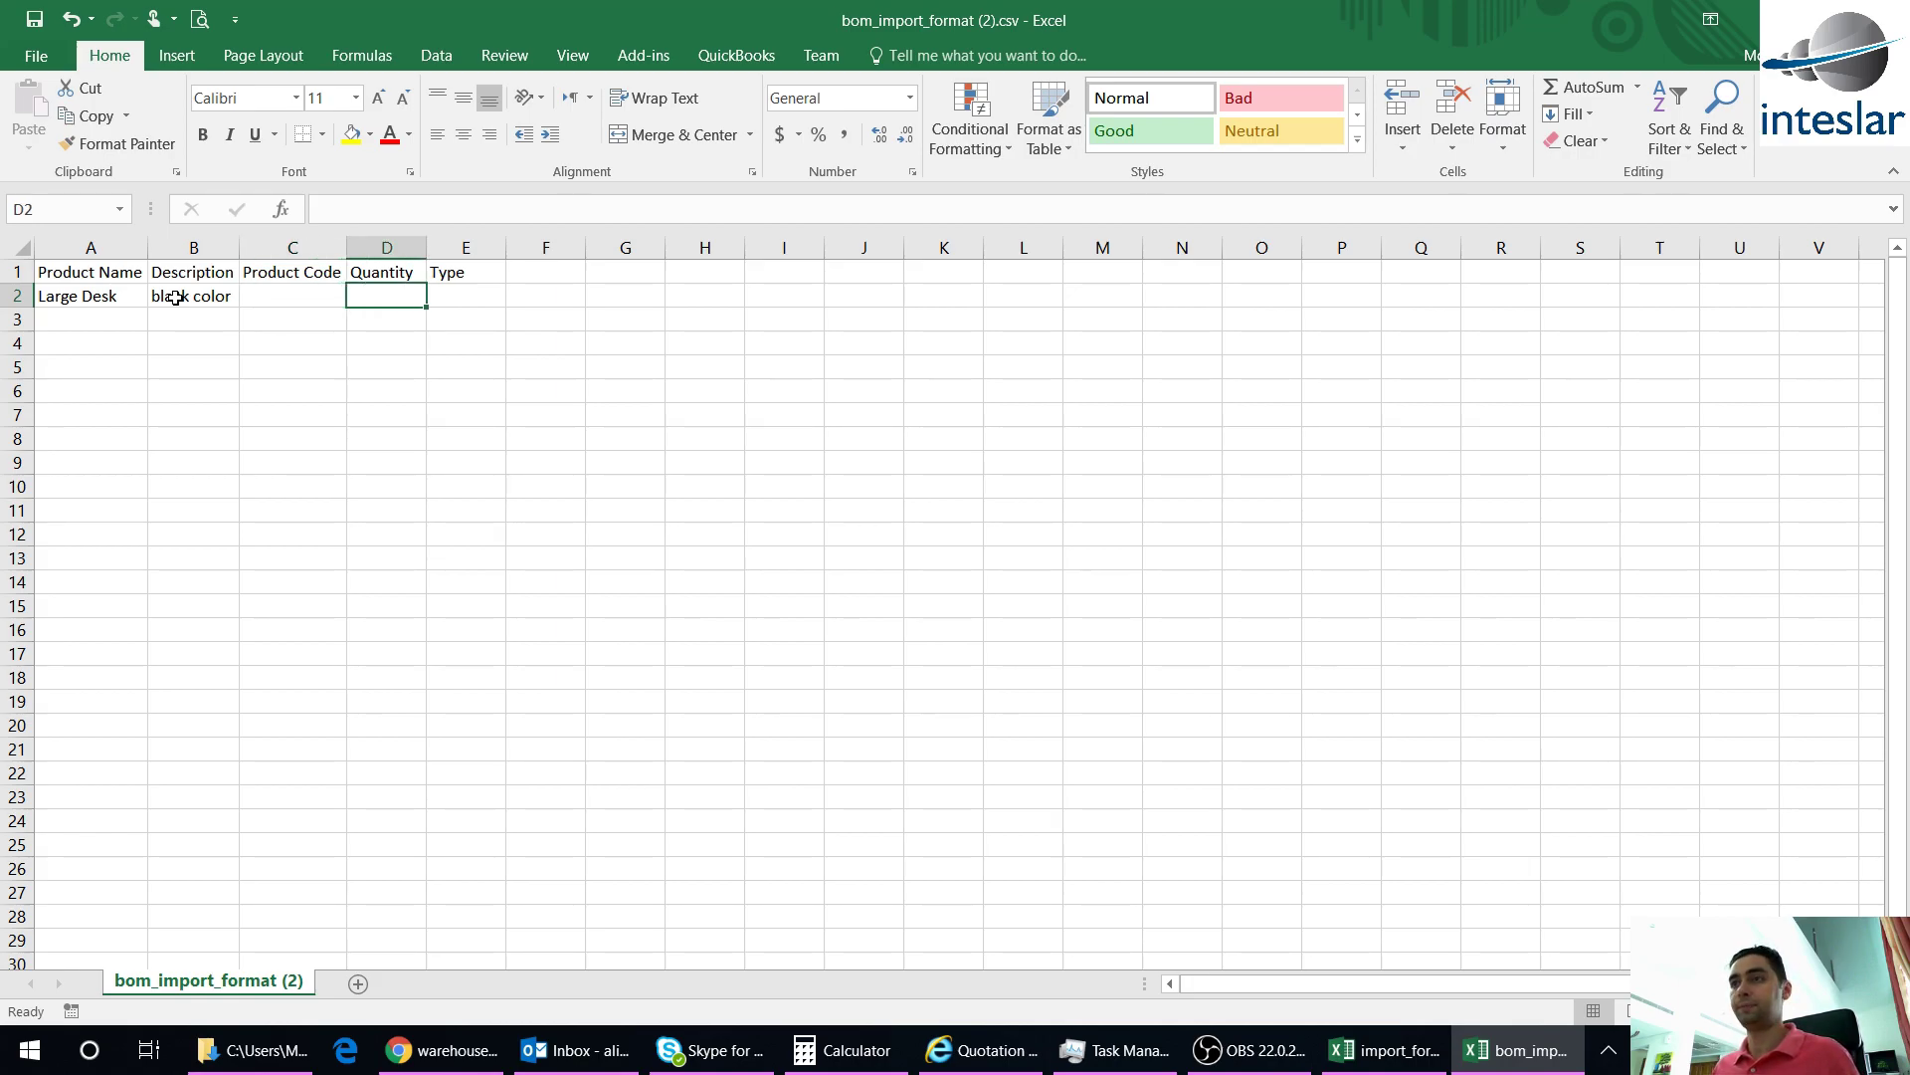
{"action": "type", "text": "2"}
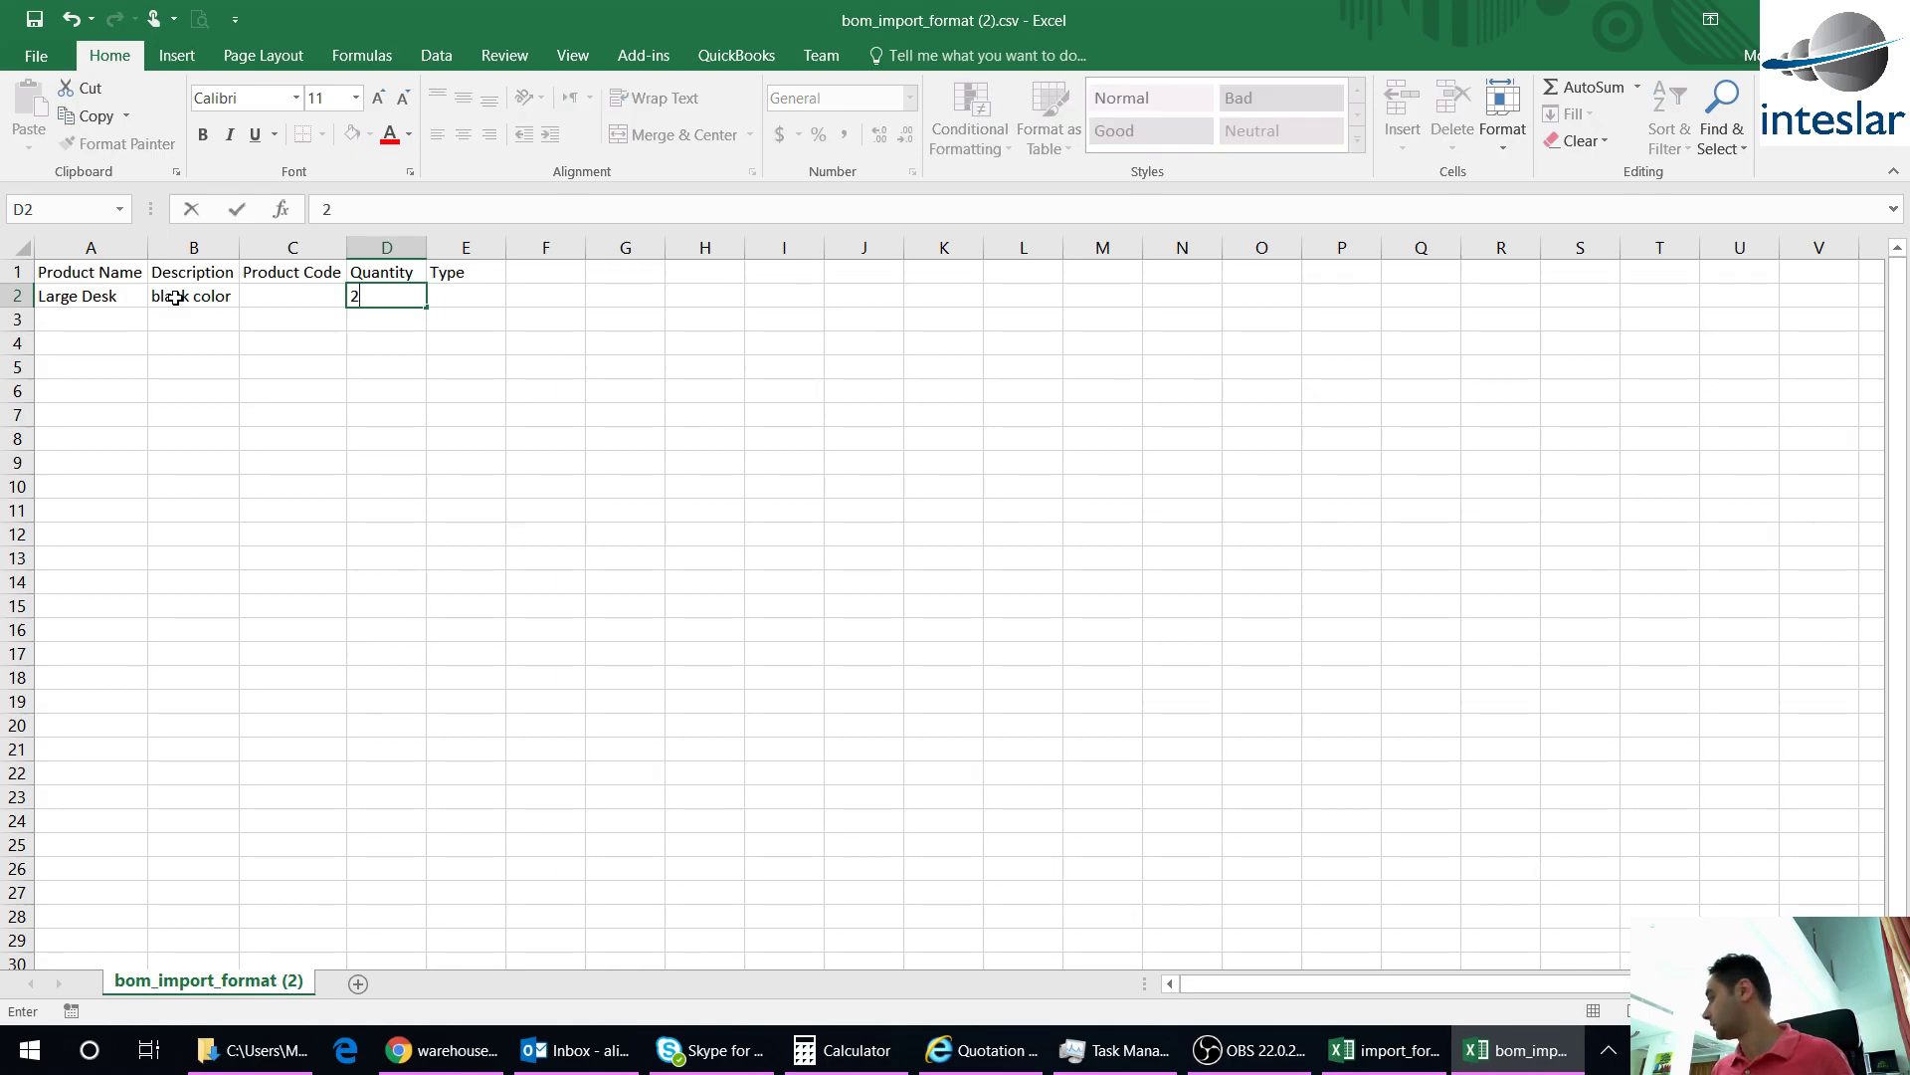
{"action": "key", "text": "Tab"}
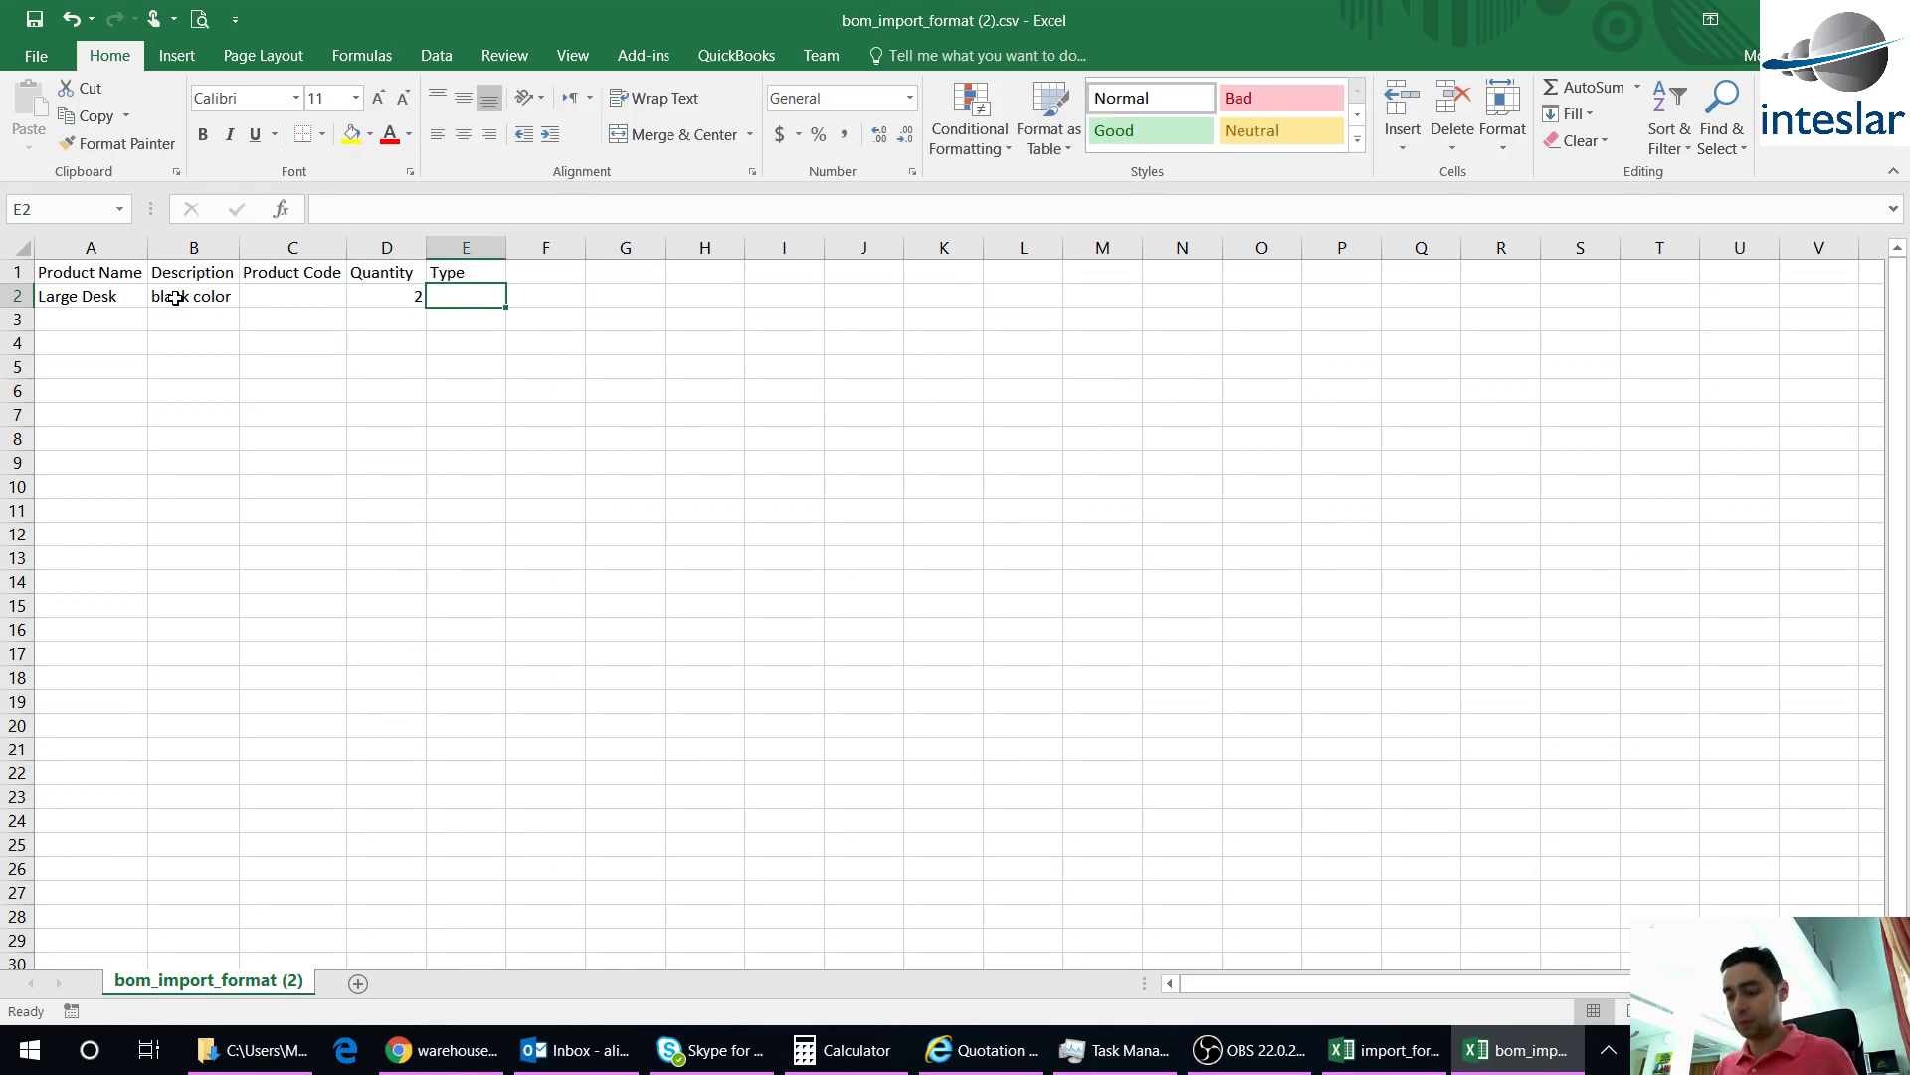
{"action": "type", "text": "M"}
{"action": "key", "text": "Return"}
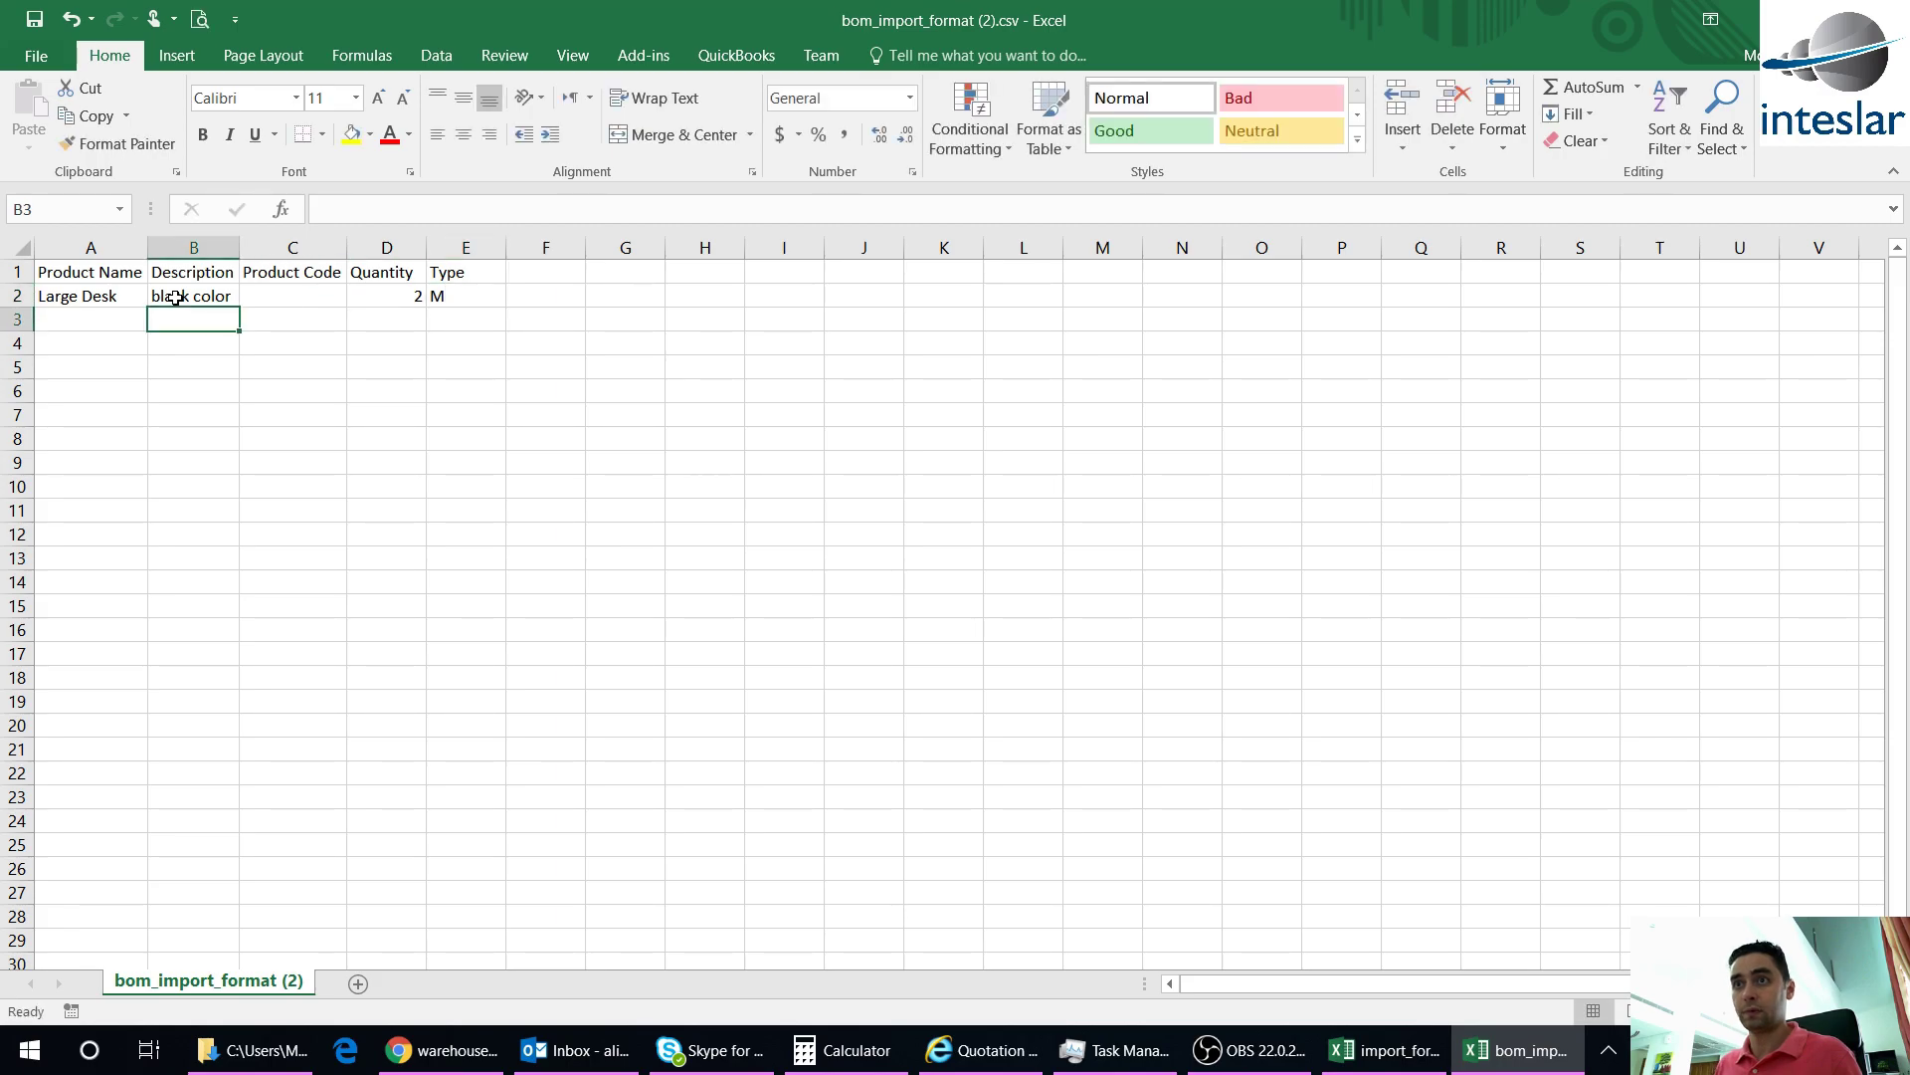
Copy the Painting name from import_format.csv into cell A3 under Product Name in the BOM template
{"action": "key", "text": "Left"}
{"action": "left_click", "coordinate": [1388, 1051]}
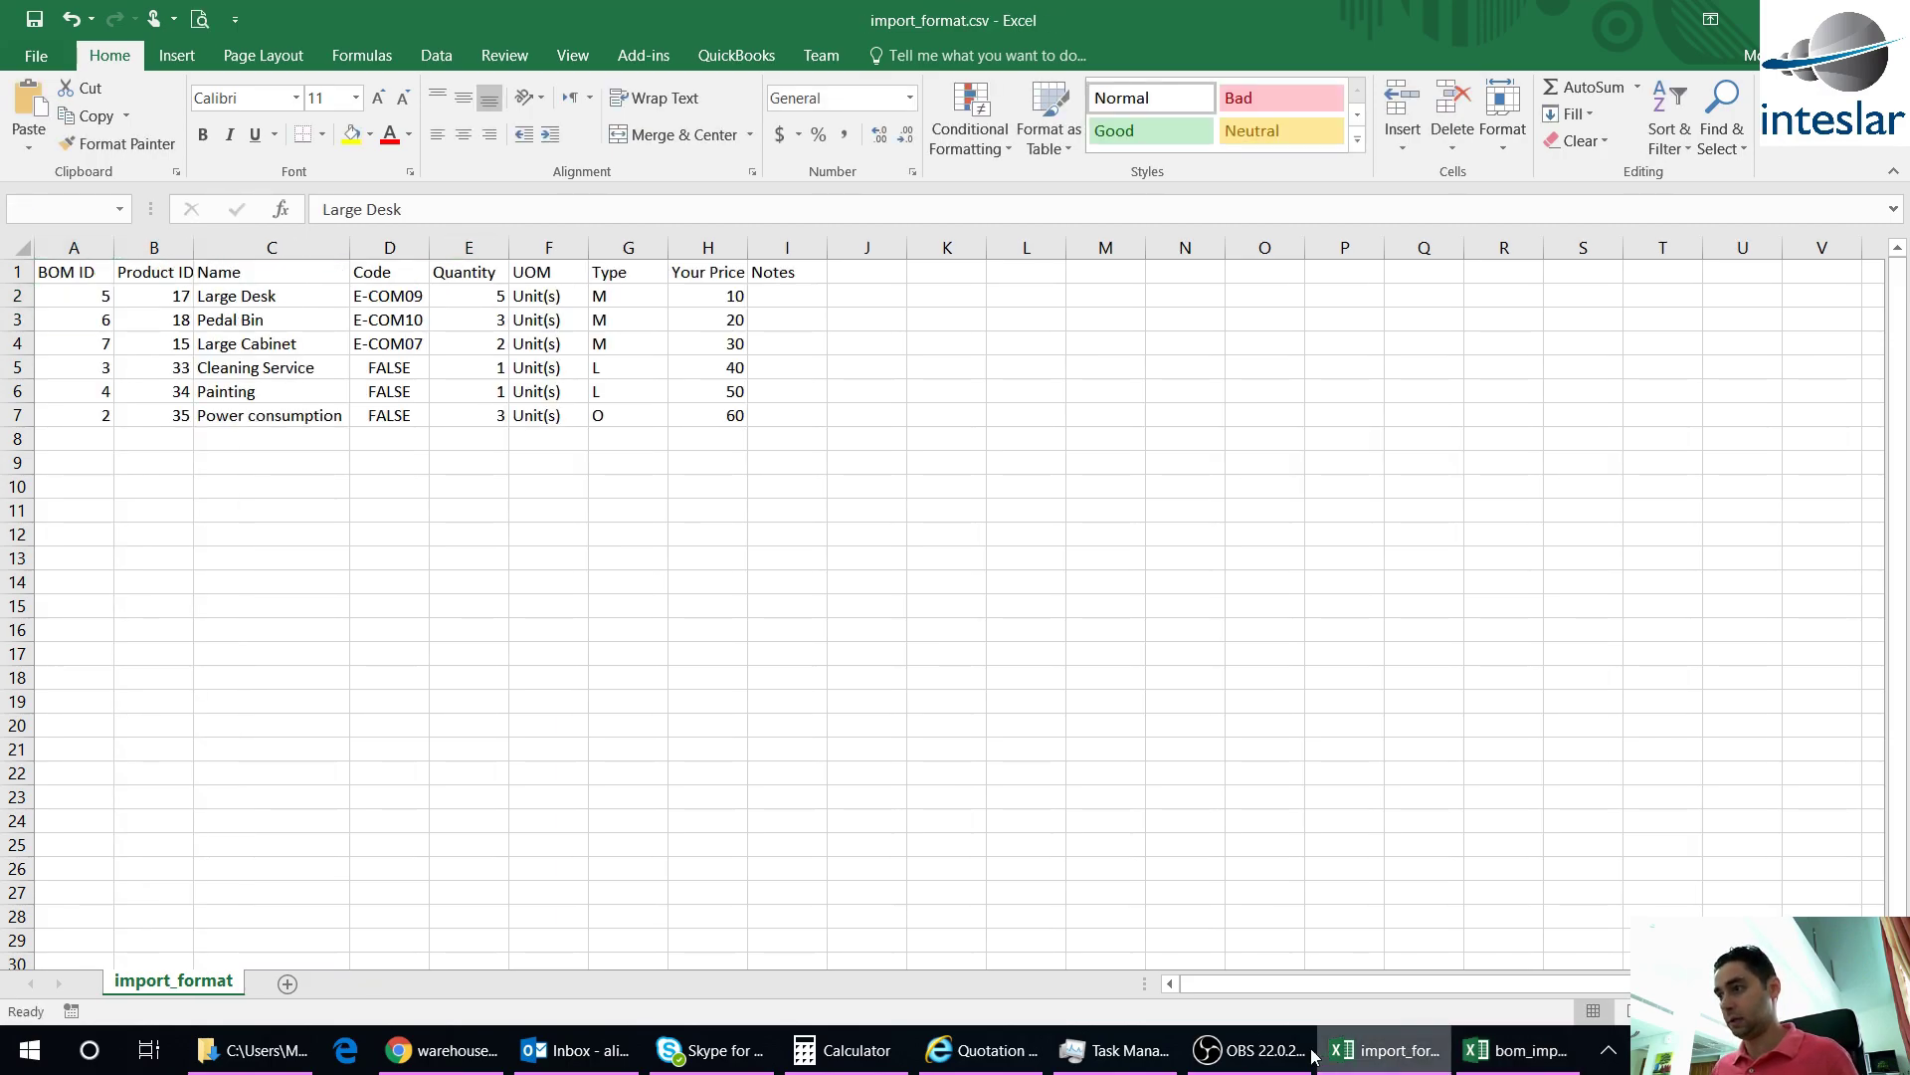
{"action": "left_click", "coordinate": [271, 391]}
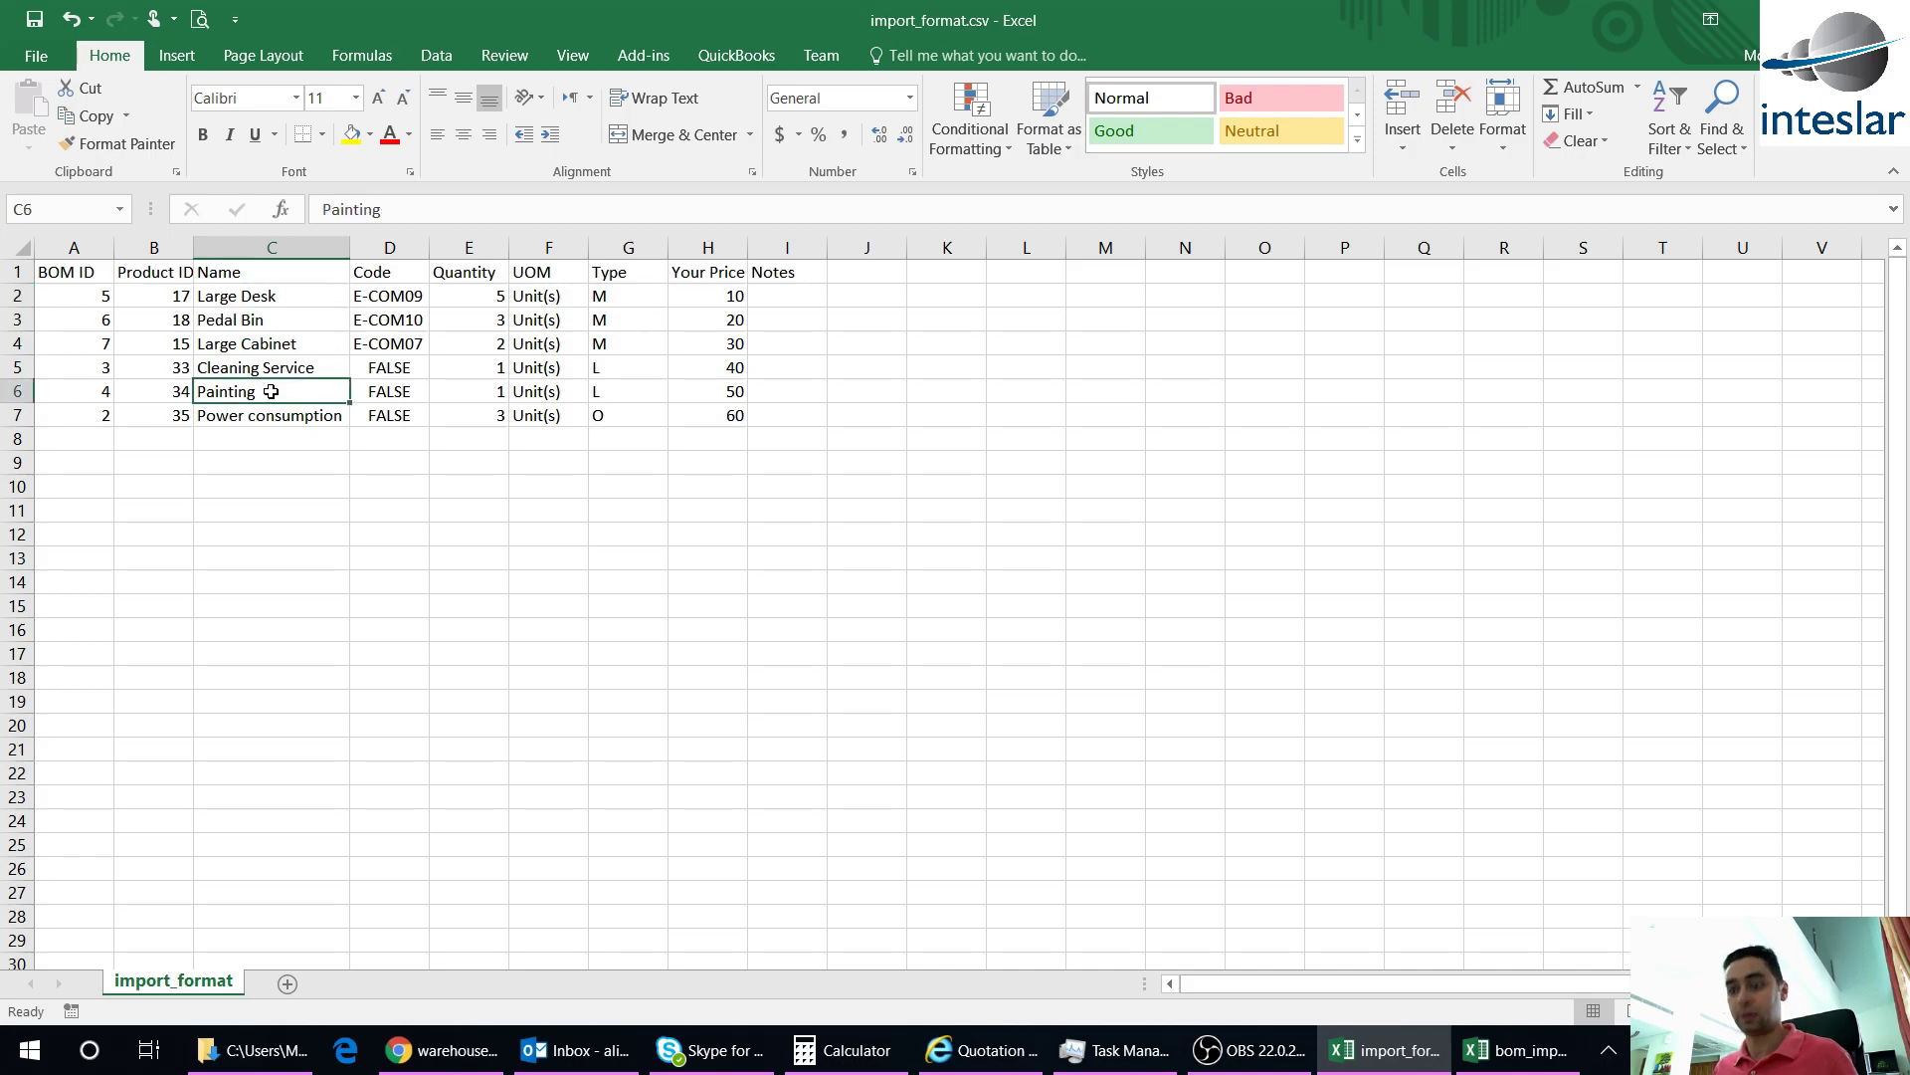
{"action": "key", "text": "ctrl+c"}
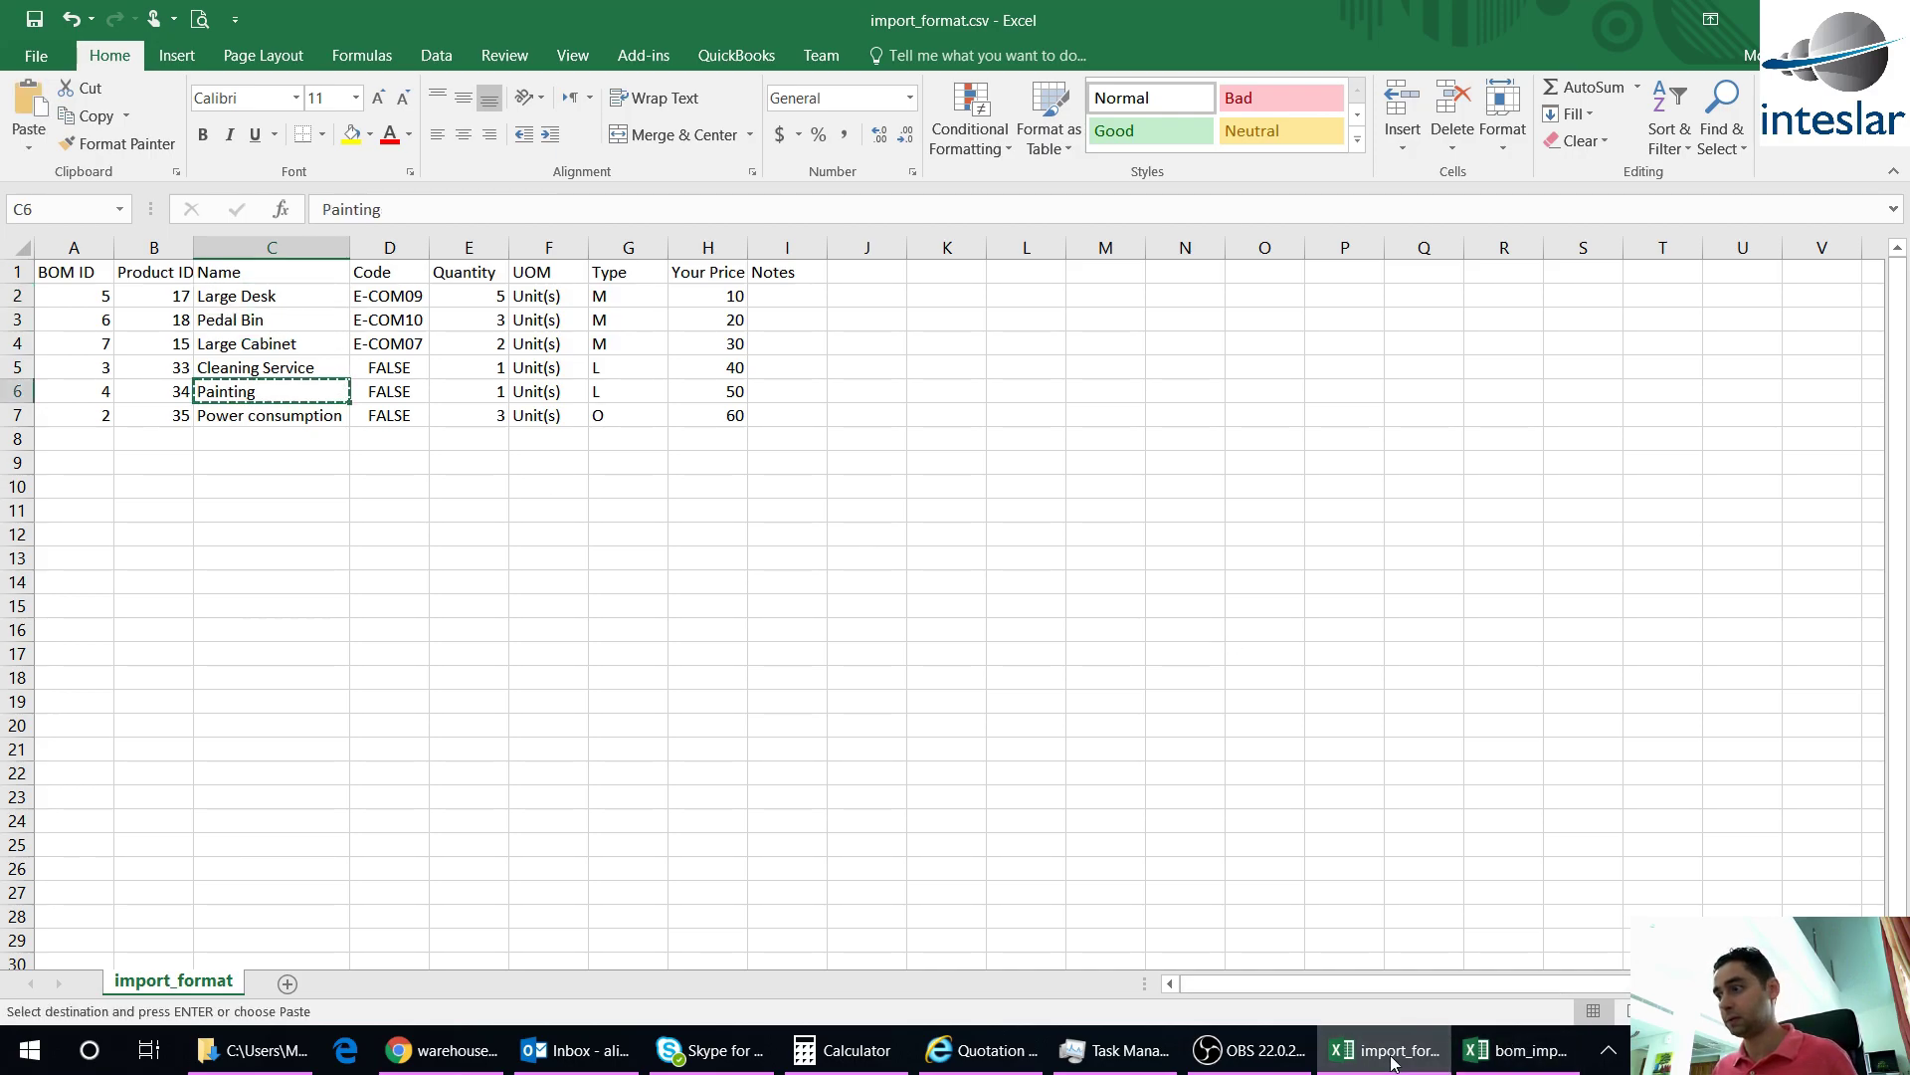
{"action": "left_click", "coordinate": [1517, 1050]}
{"action": "key", "text": "ctrl+v"}
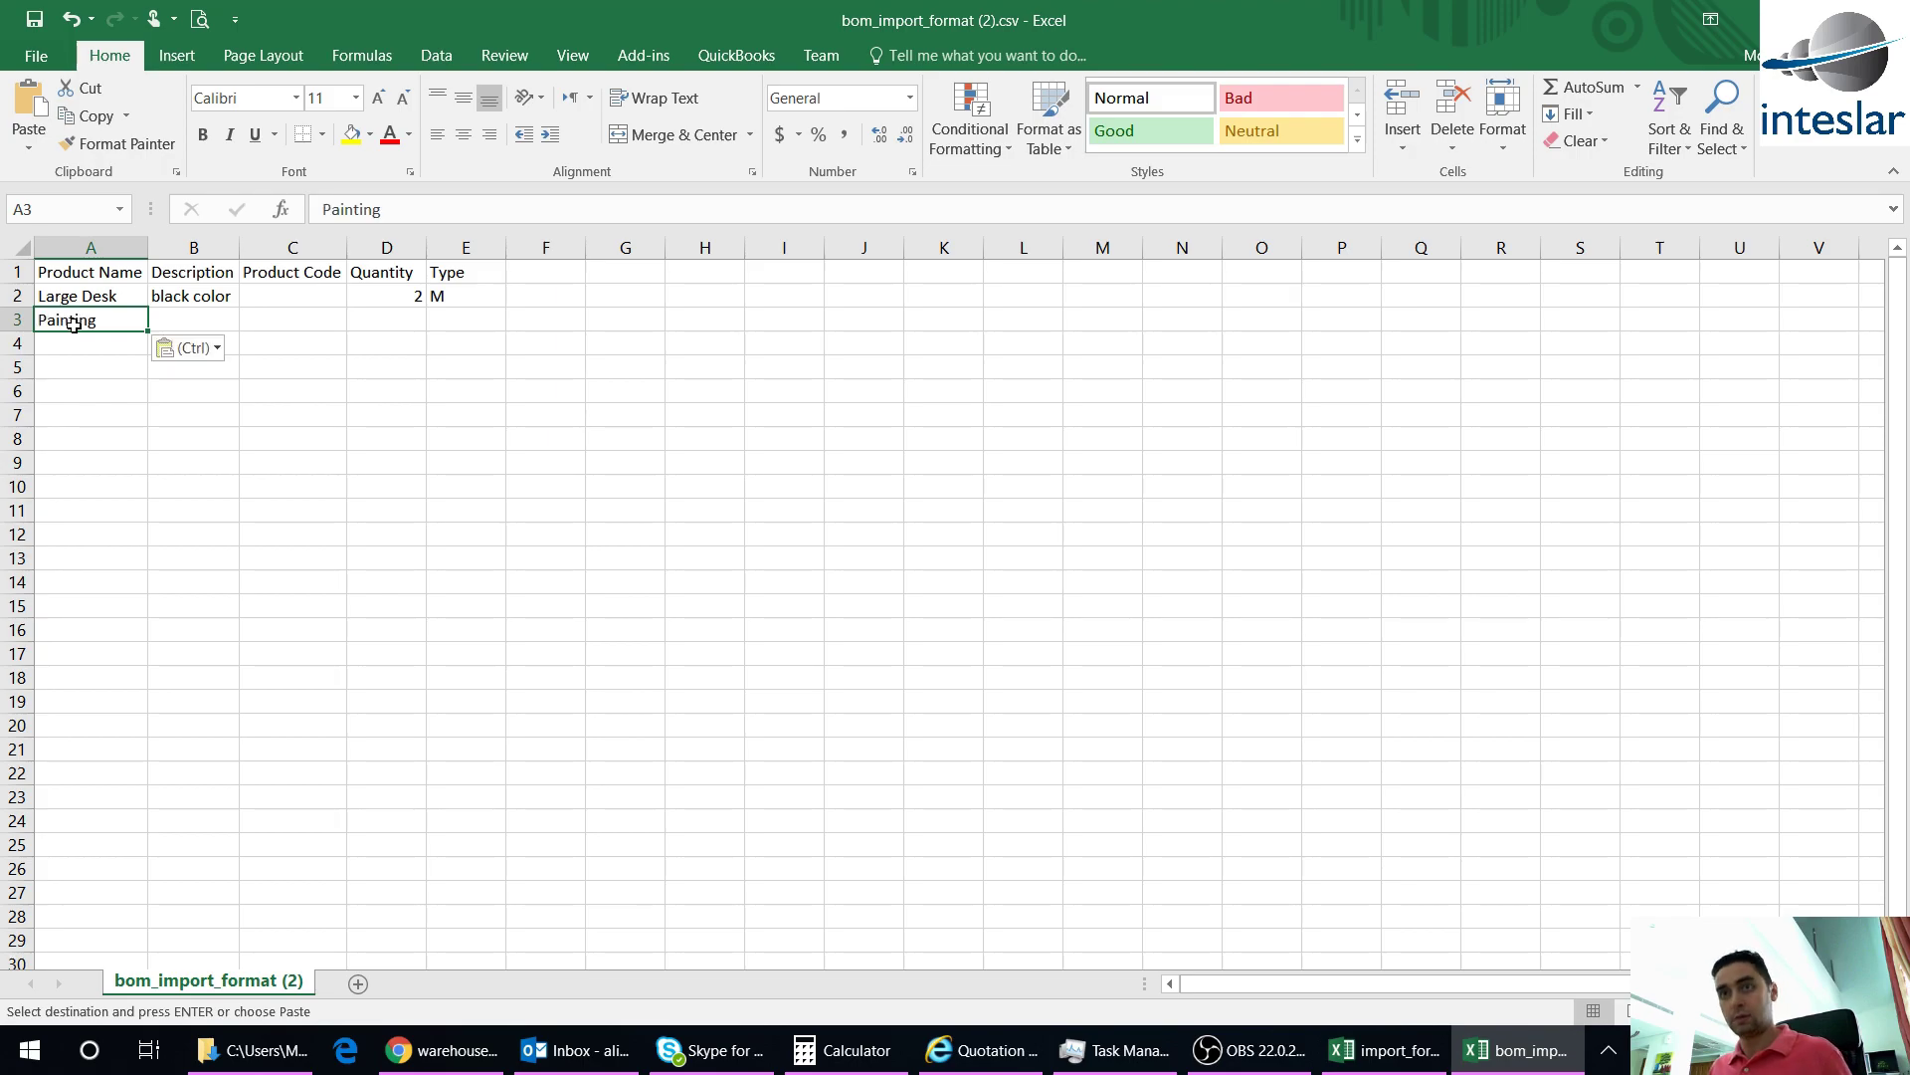
Complete the Painting row with description "white paint", quantity 1 and type L, and save the template, keeping the CSV format
{"action": "key", "text": "Tab"}
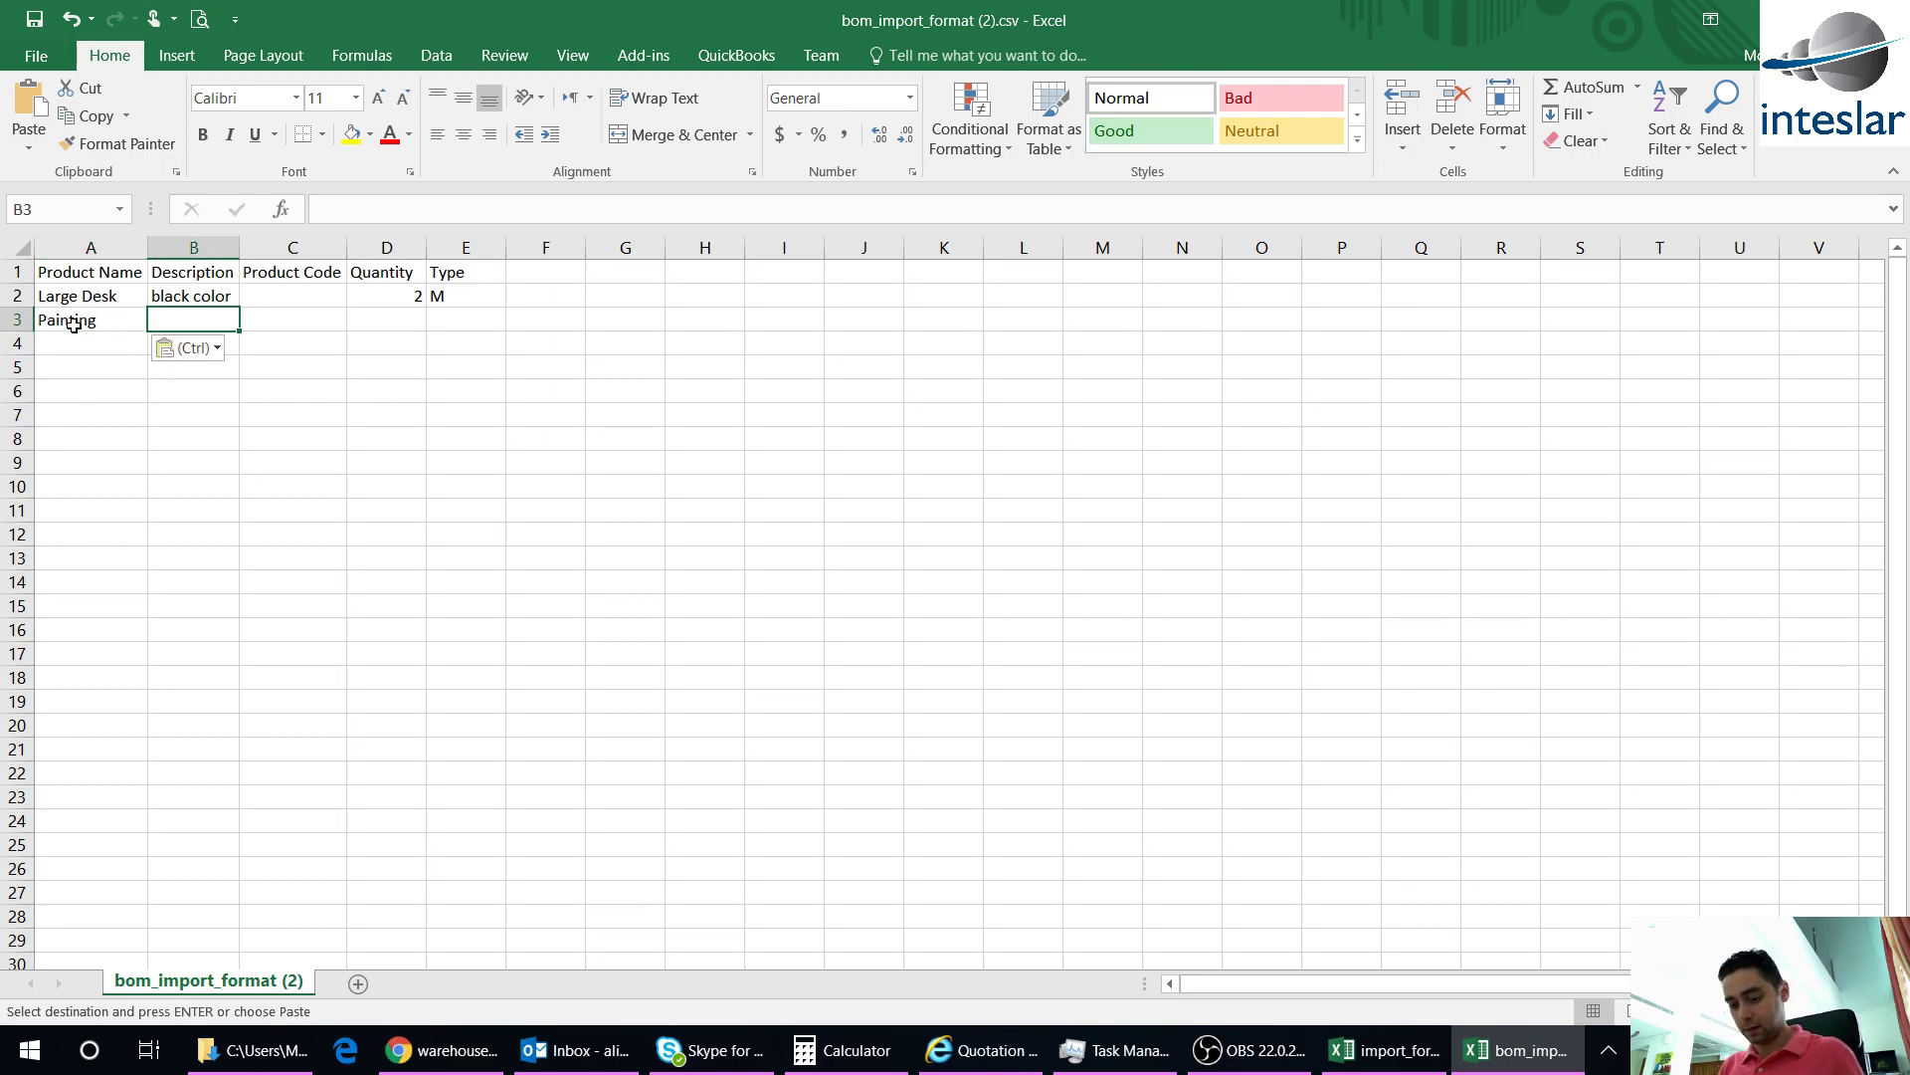
{"action": "type", "text": "white paint"}
{"action": "key", "text": "Tab"}
{"action": "key", "text": "Tab"}
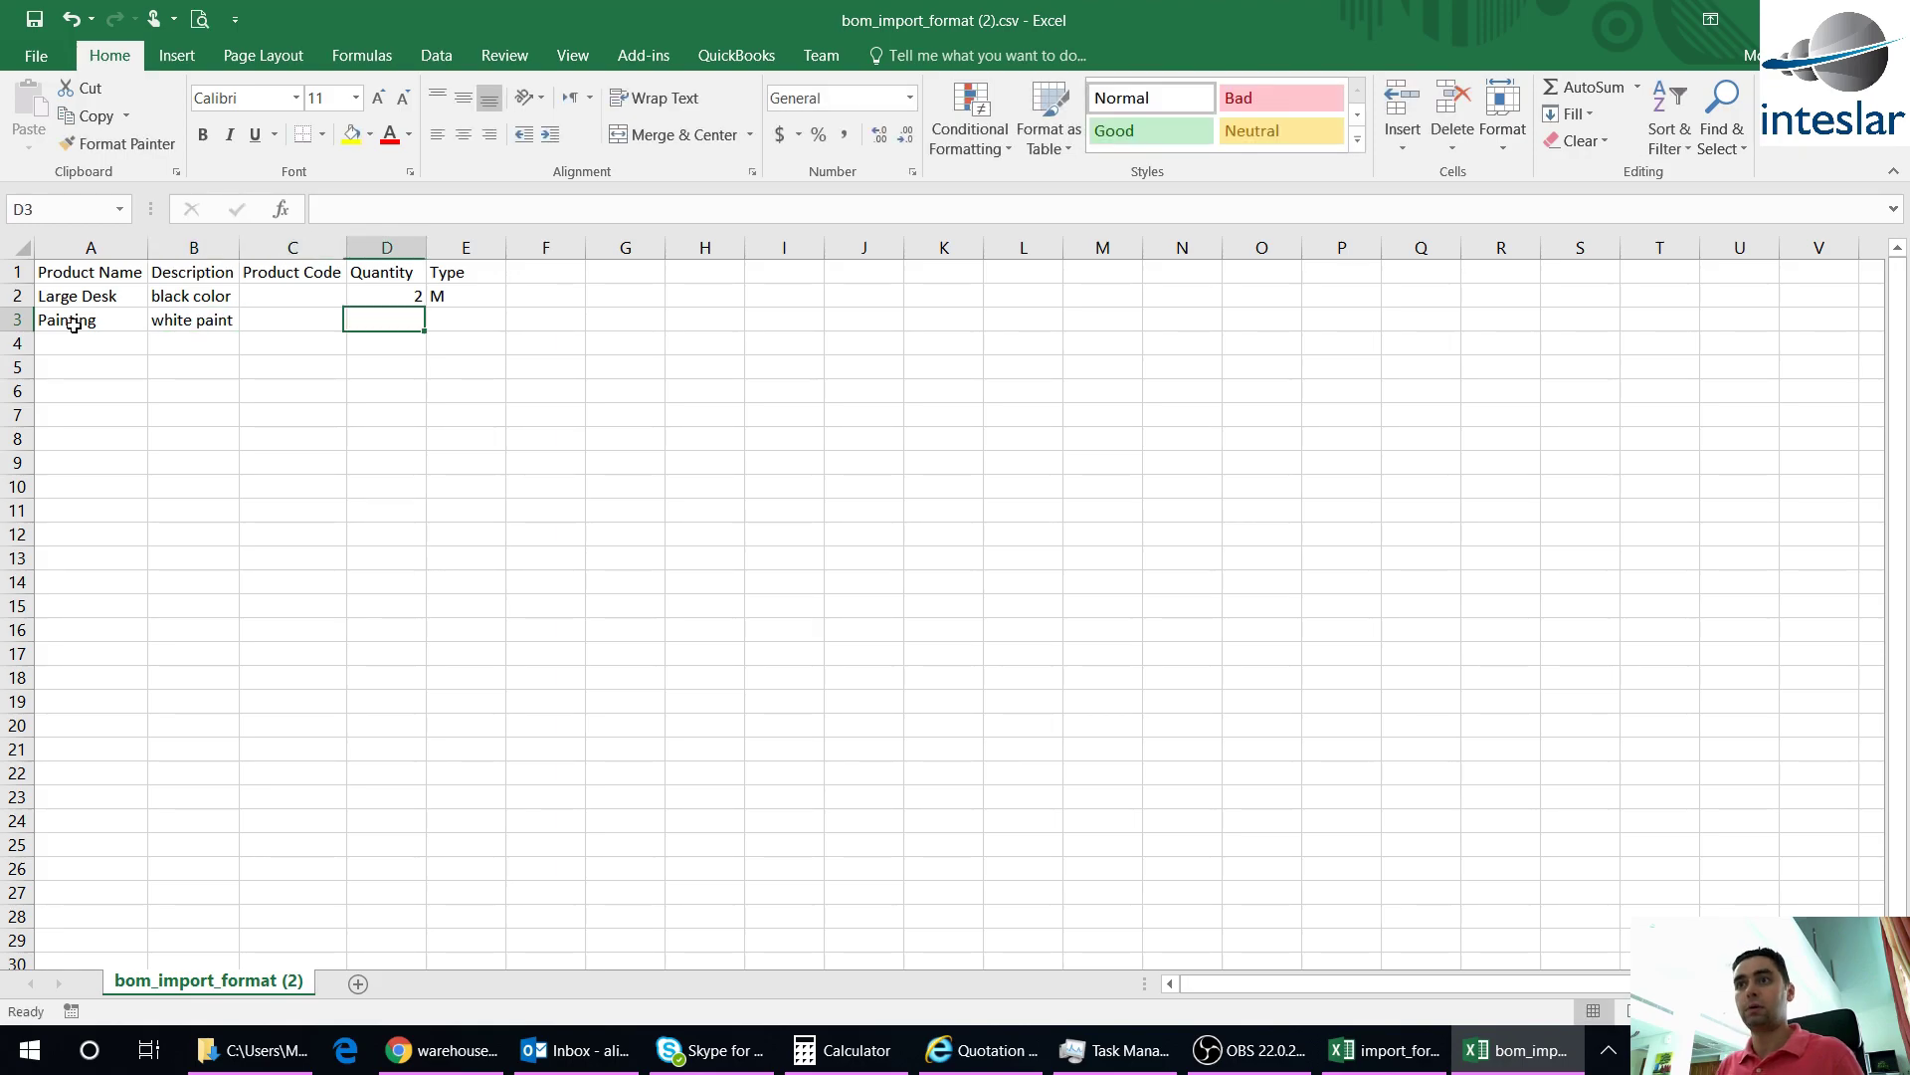
{"action": "type", "text": "1"}
{"action": "key", "text": "Tab"}
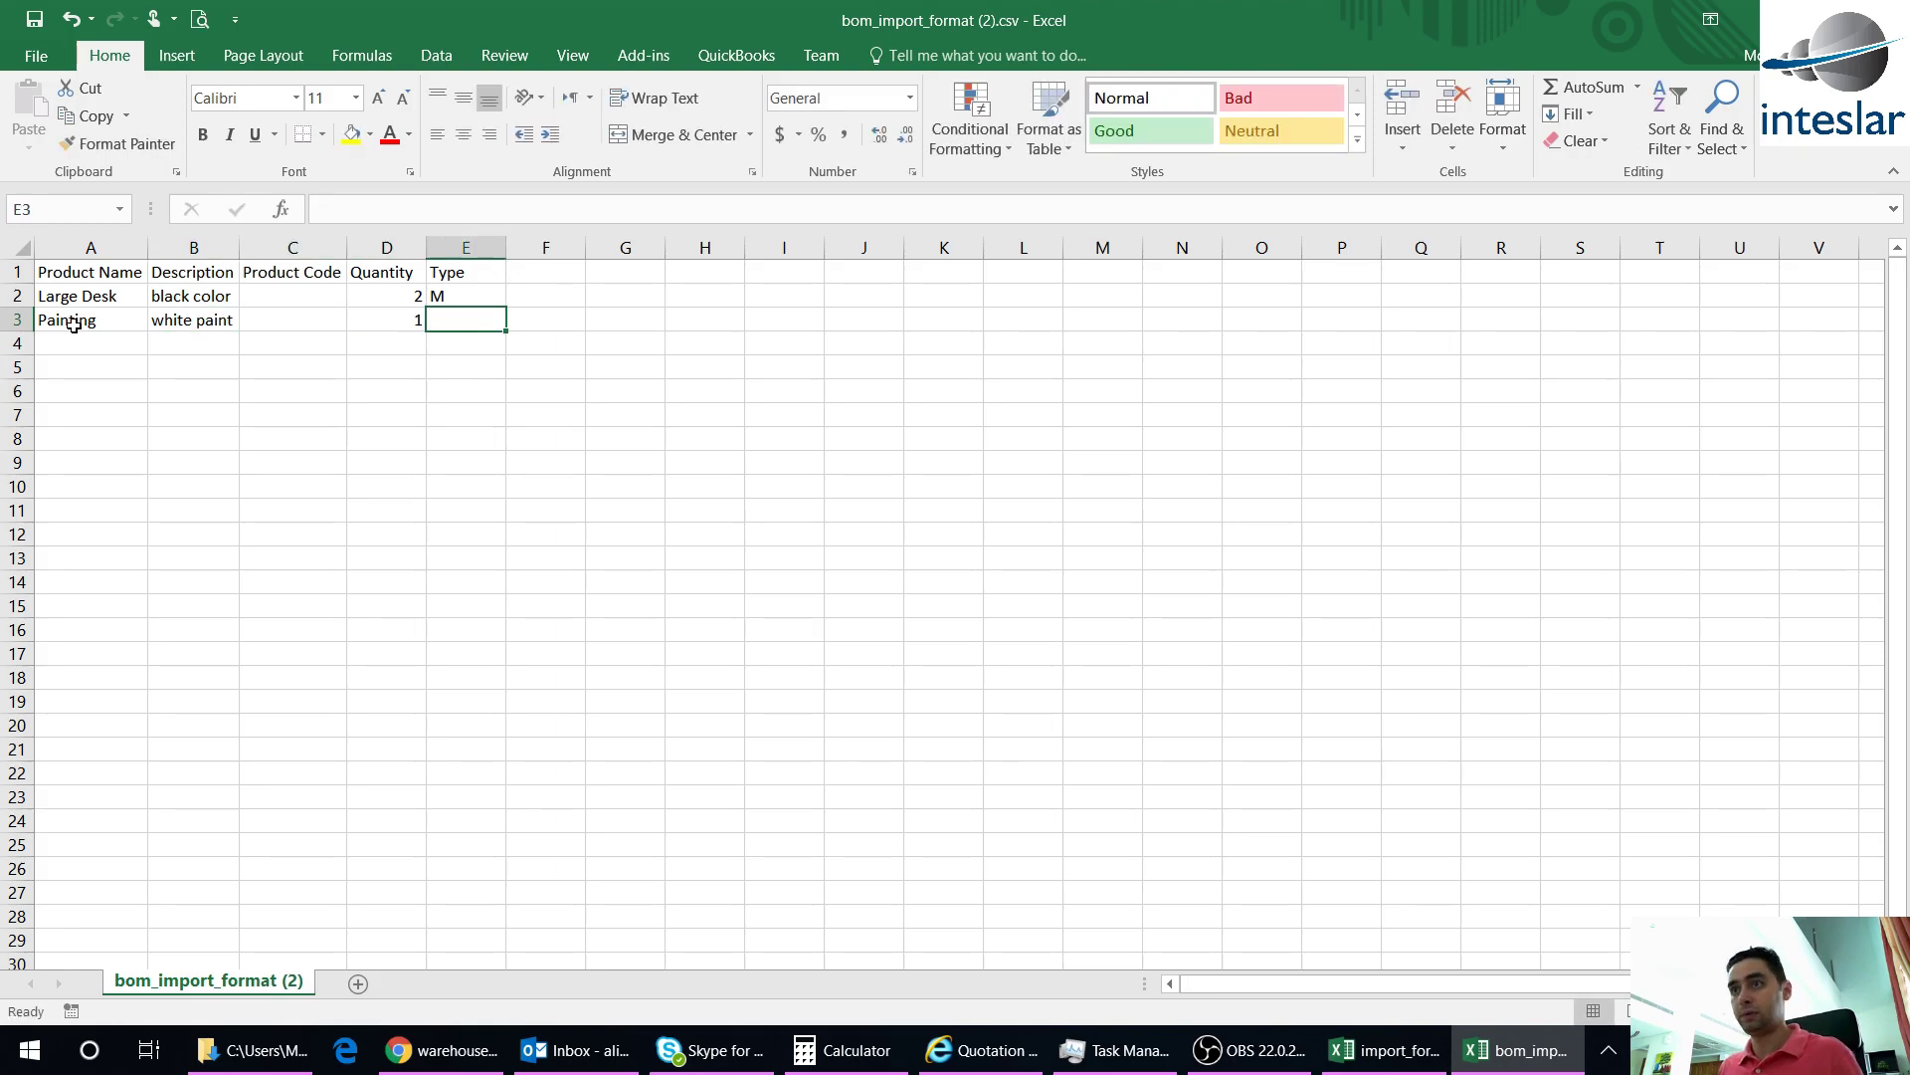
{"action": "type", "text": "L"}
{"action": "key", "text": "Return"}
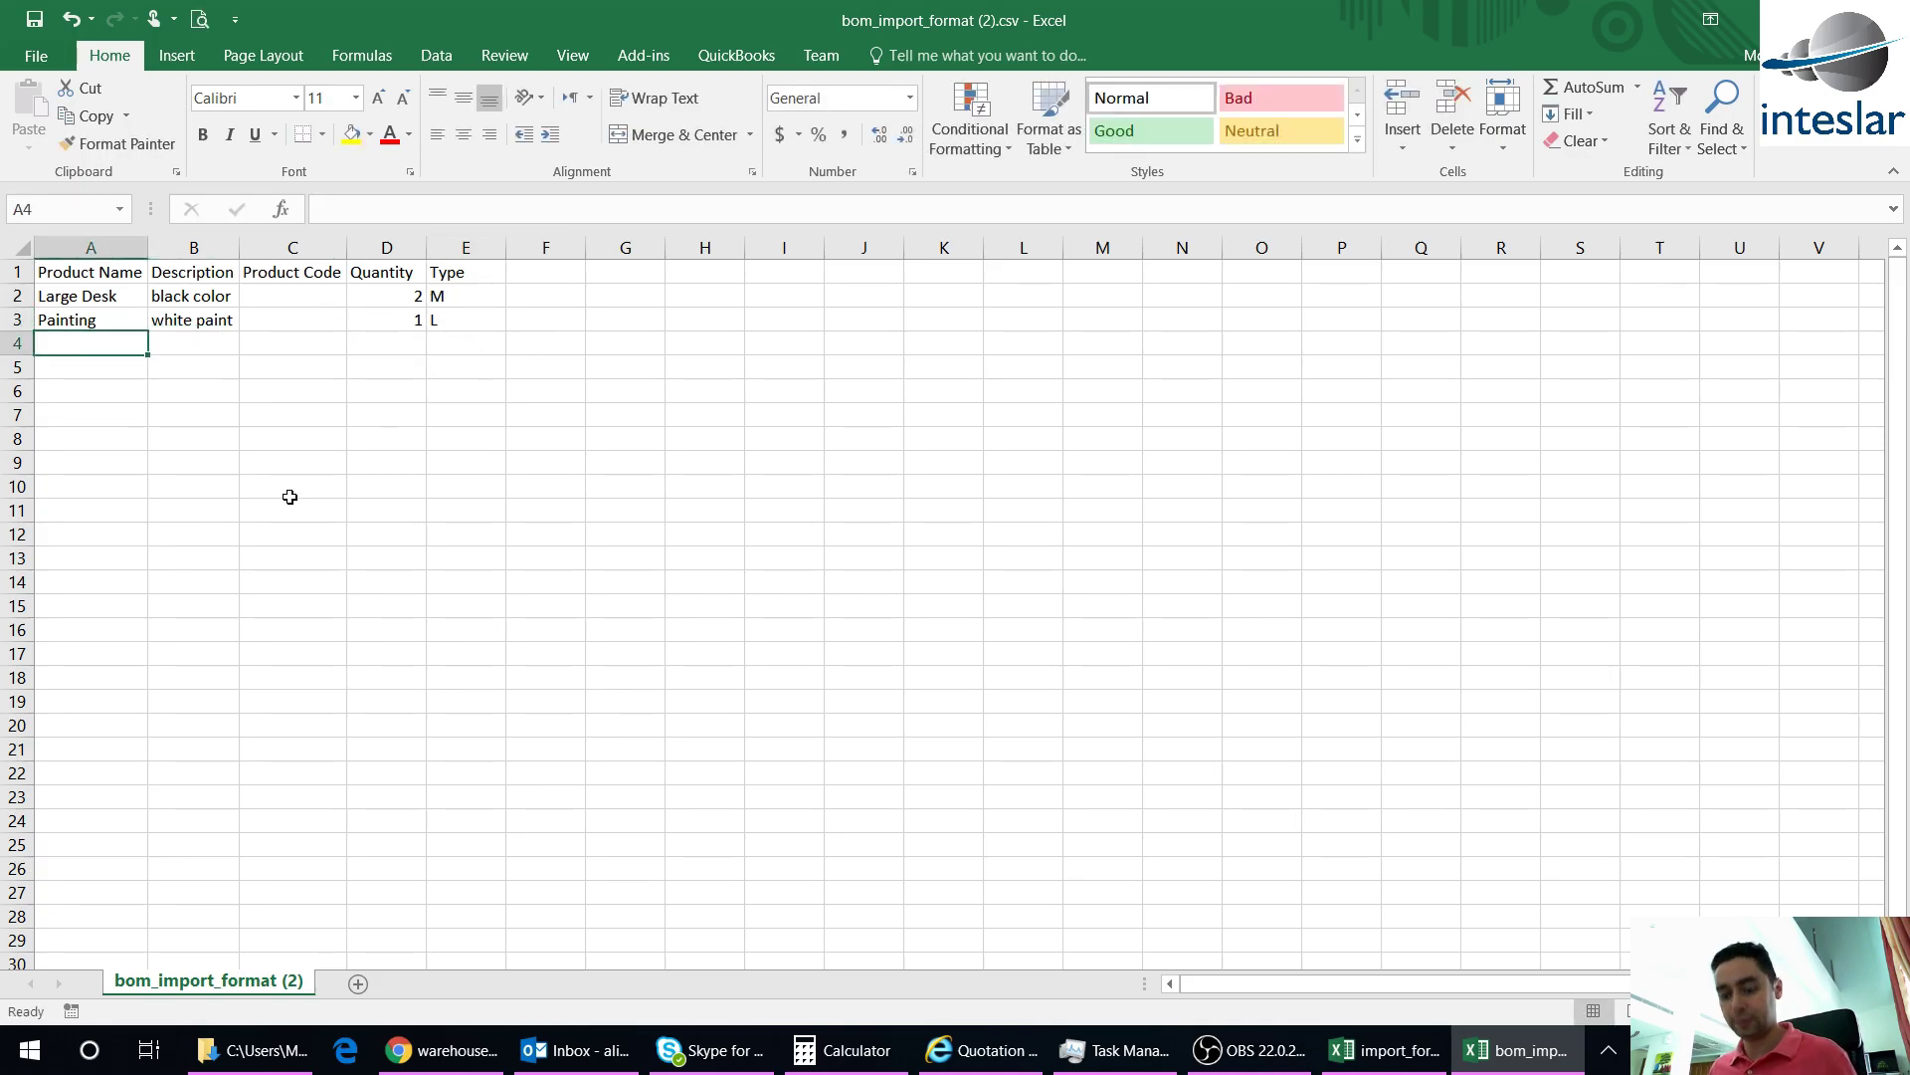
{"action": "key", "text": "ctrl+s"}
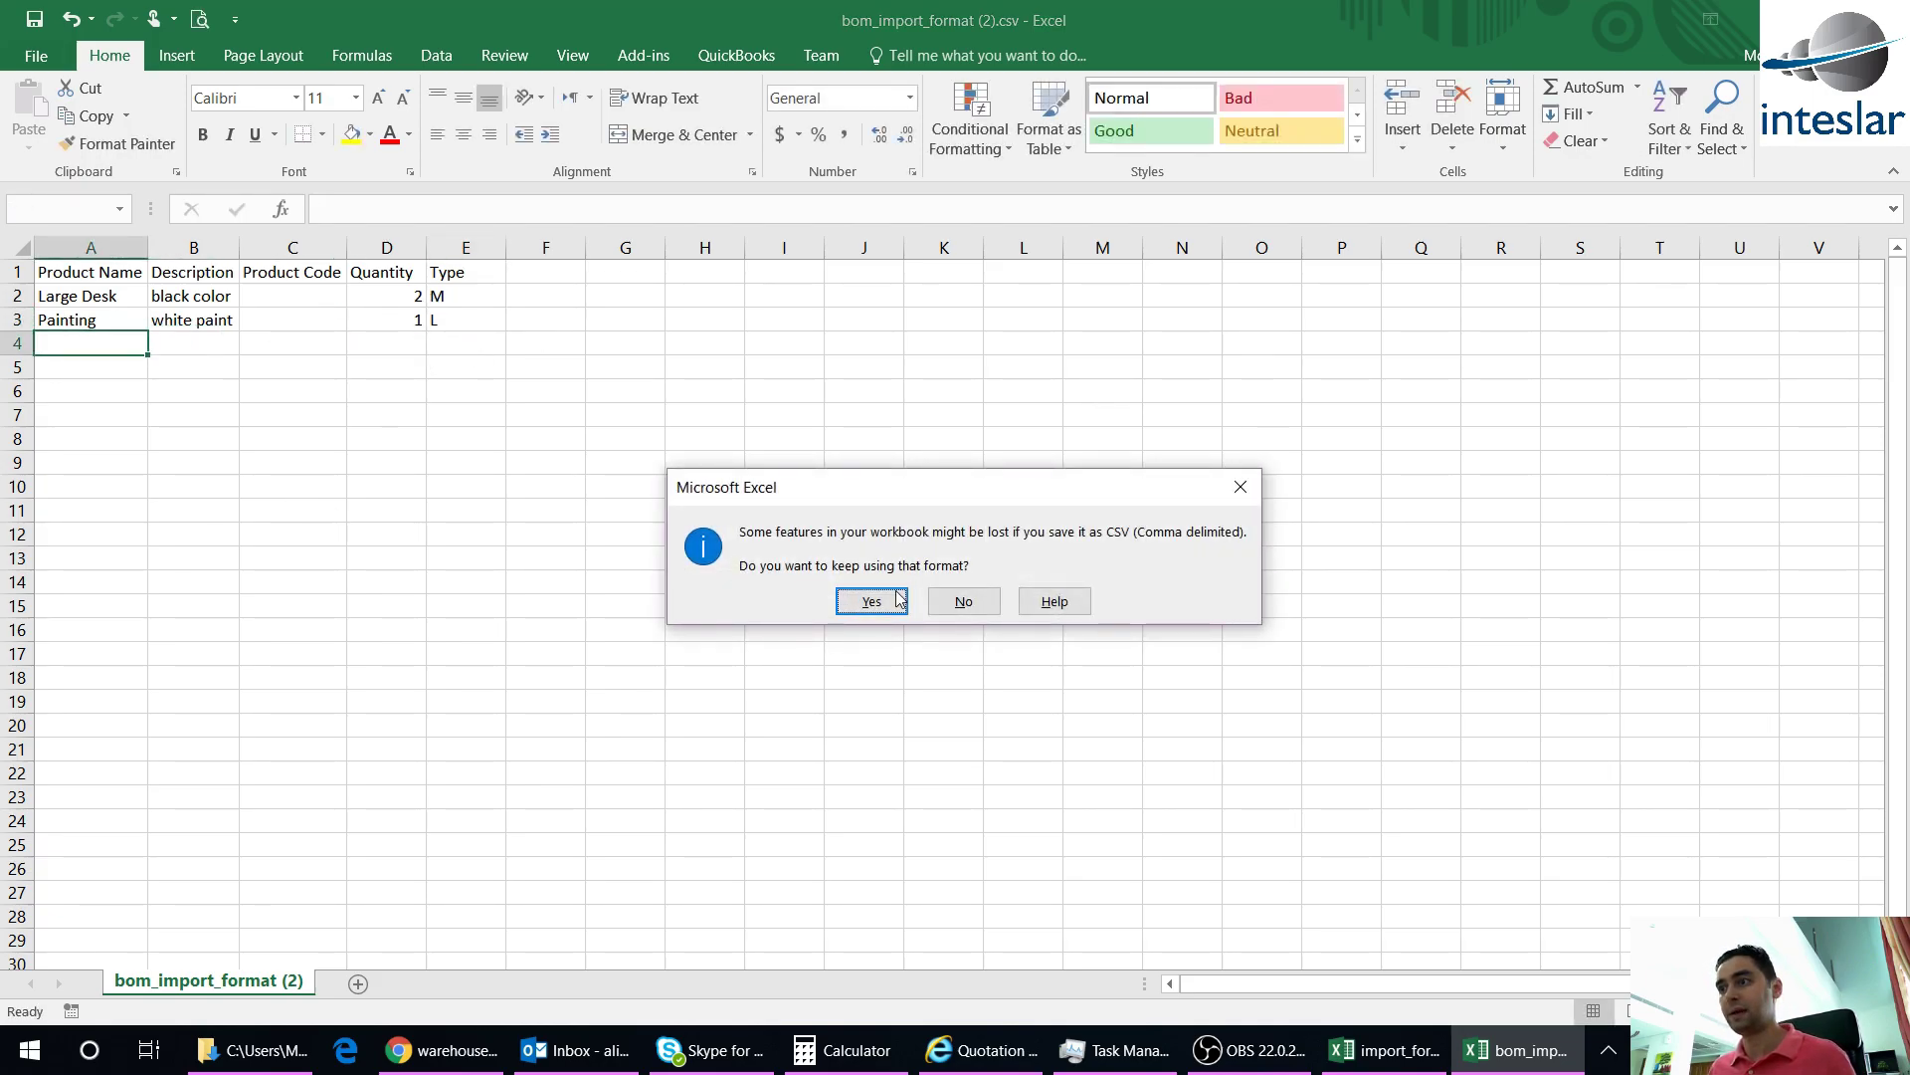
{"action": "left_click", "coordinate": [872, 600]}
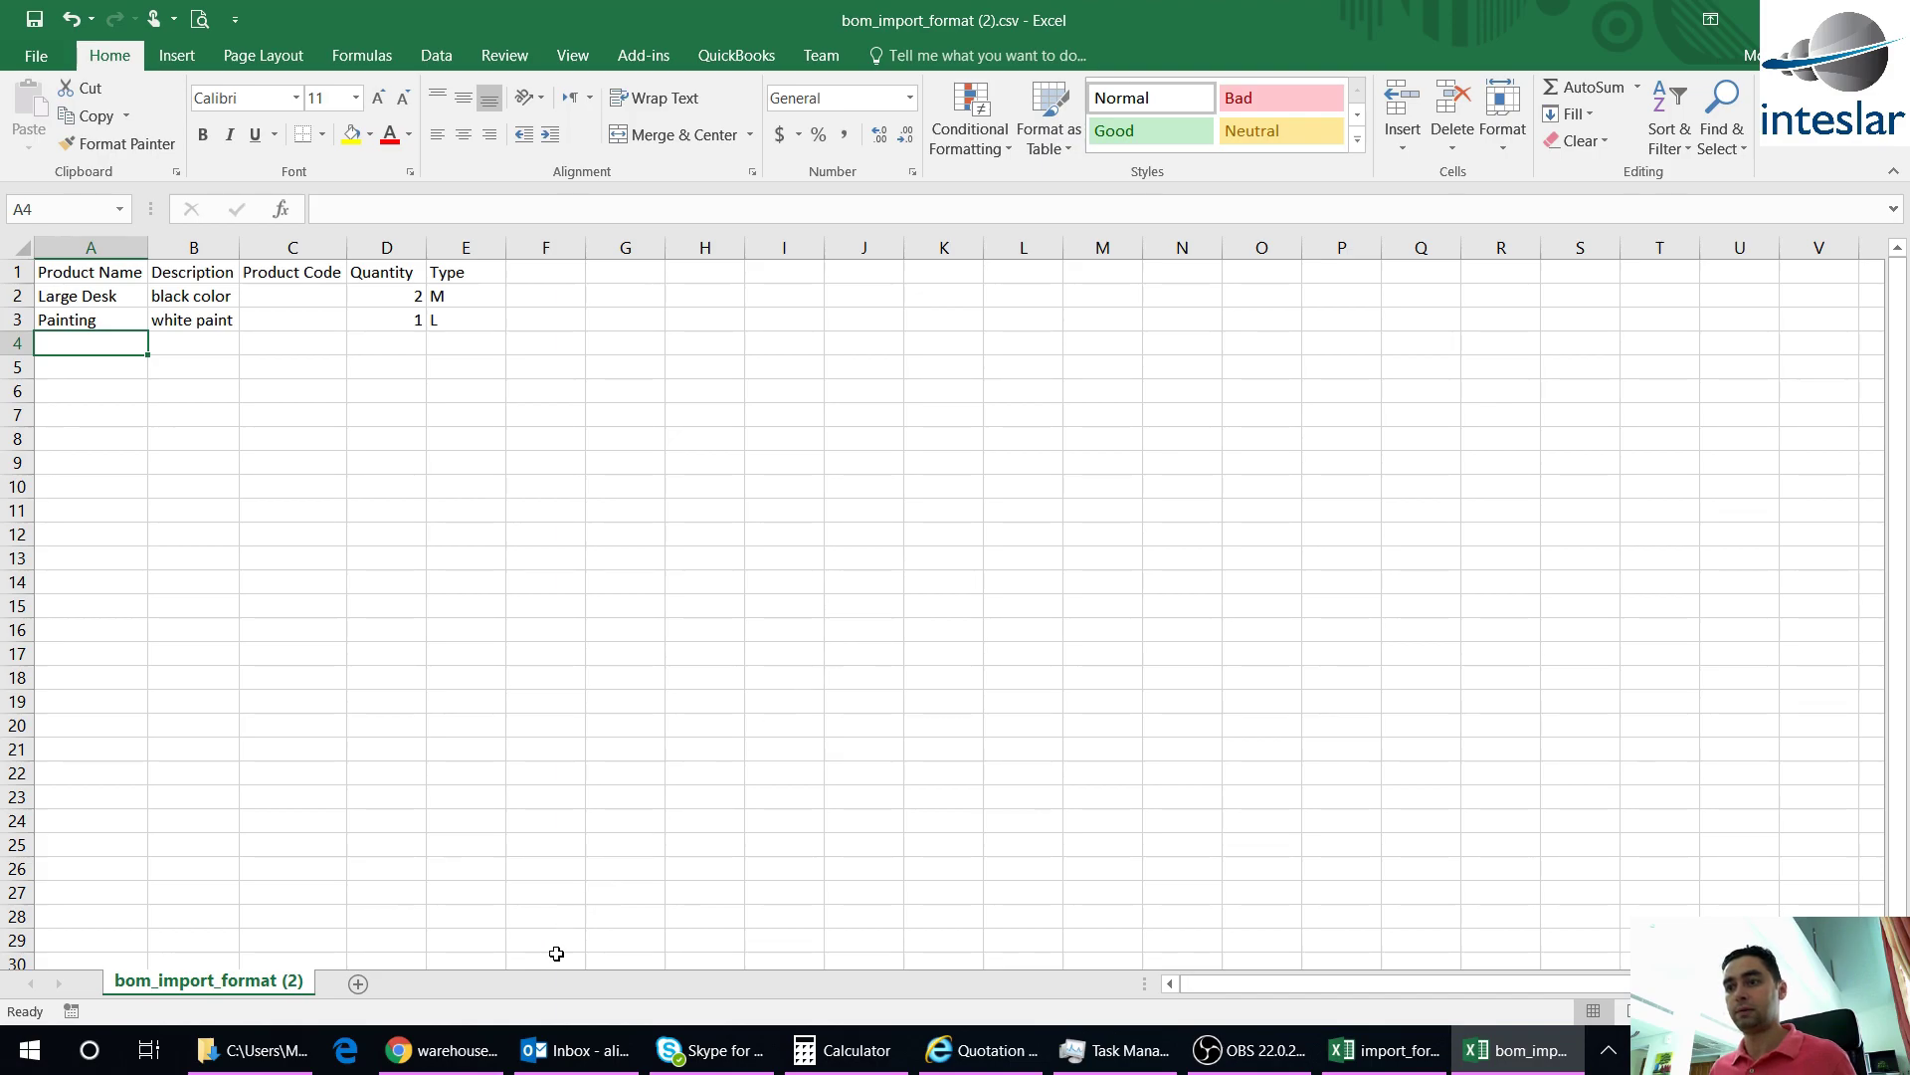
Switch to Odoo in Chrome, dismiss the pop-up warning and import the filled BOM template file into the warehouse painting tender
{"action": "left_click", "coordinate": [458, 1051]}
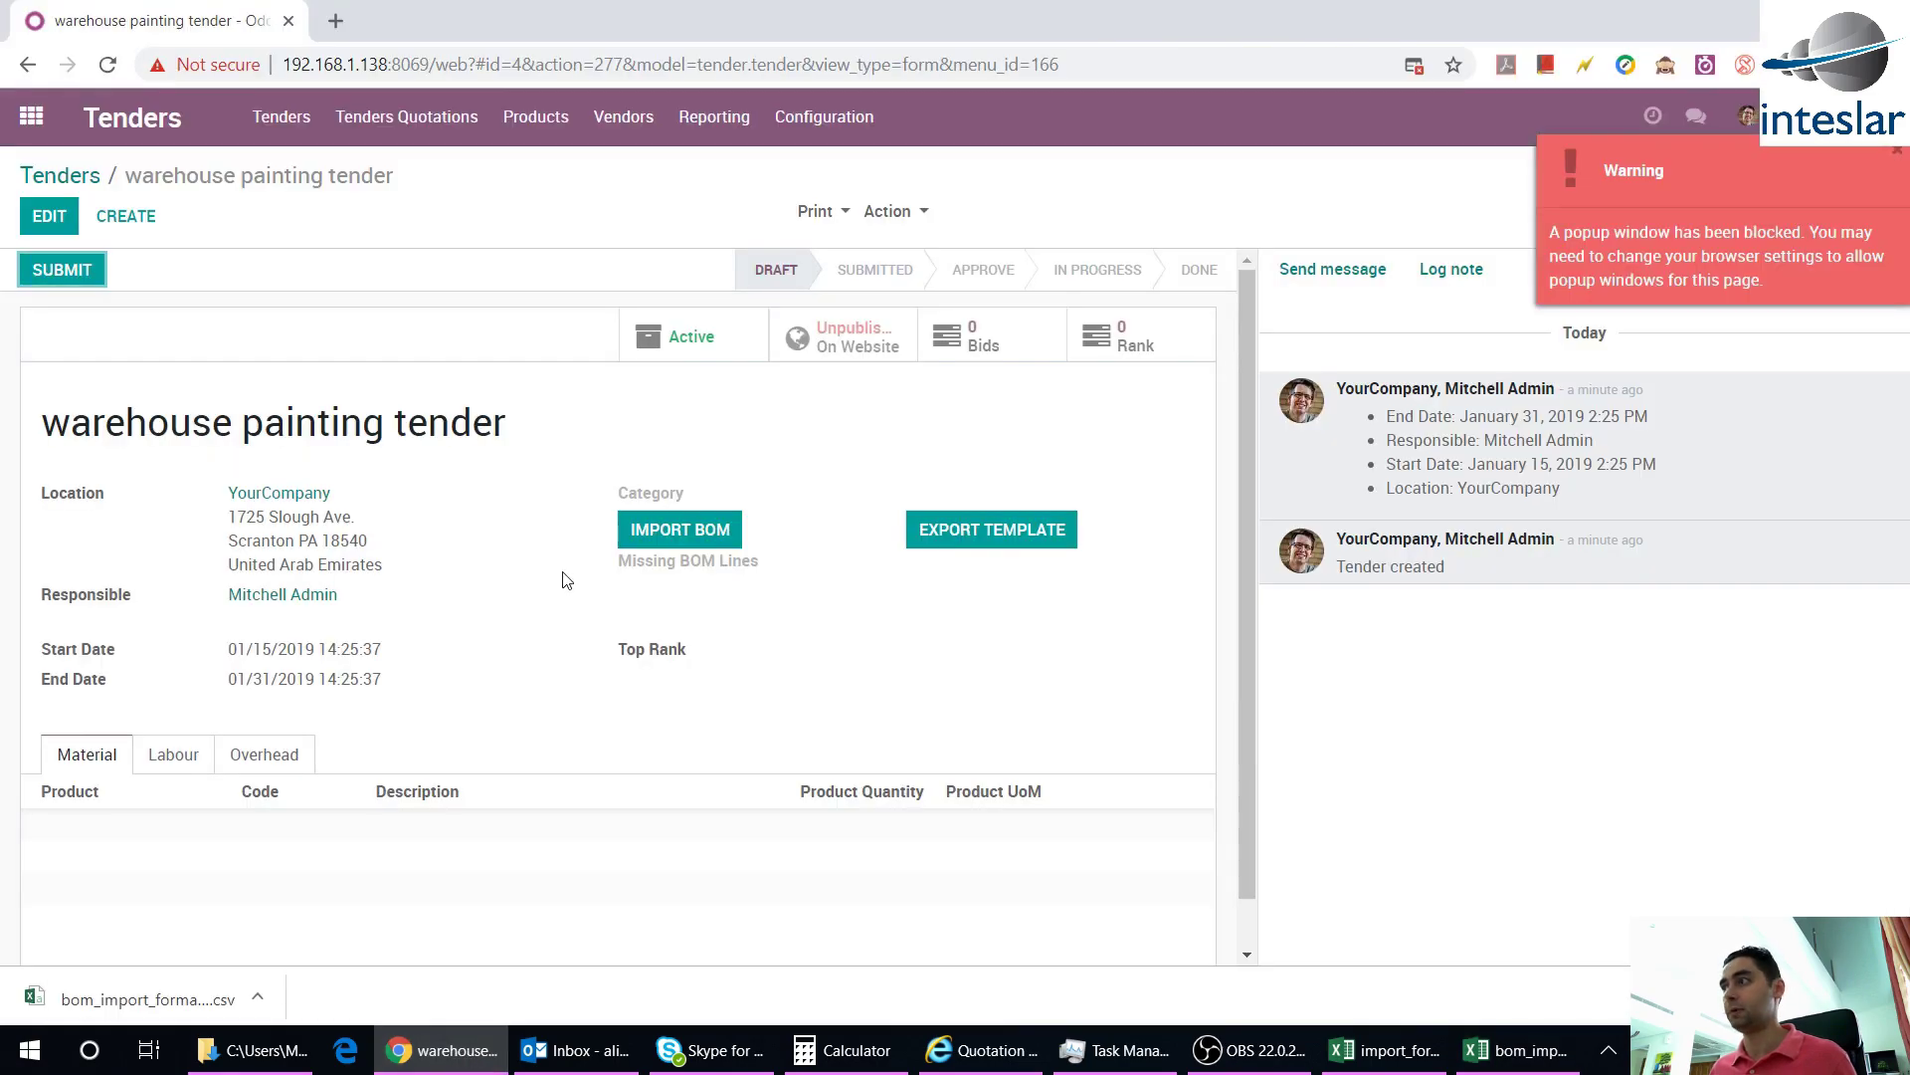
{"action": "left_click", "coordinate": [1894, 152]}
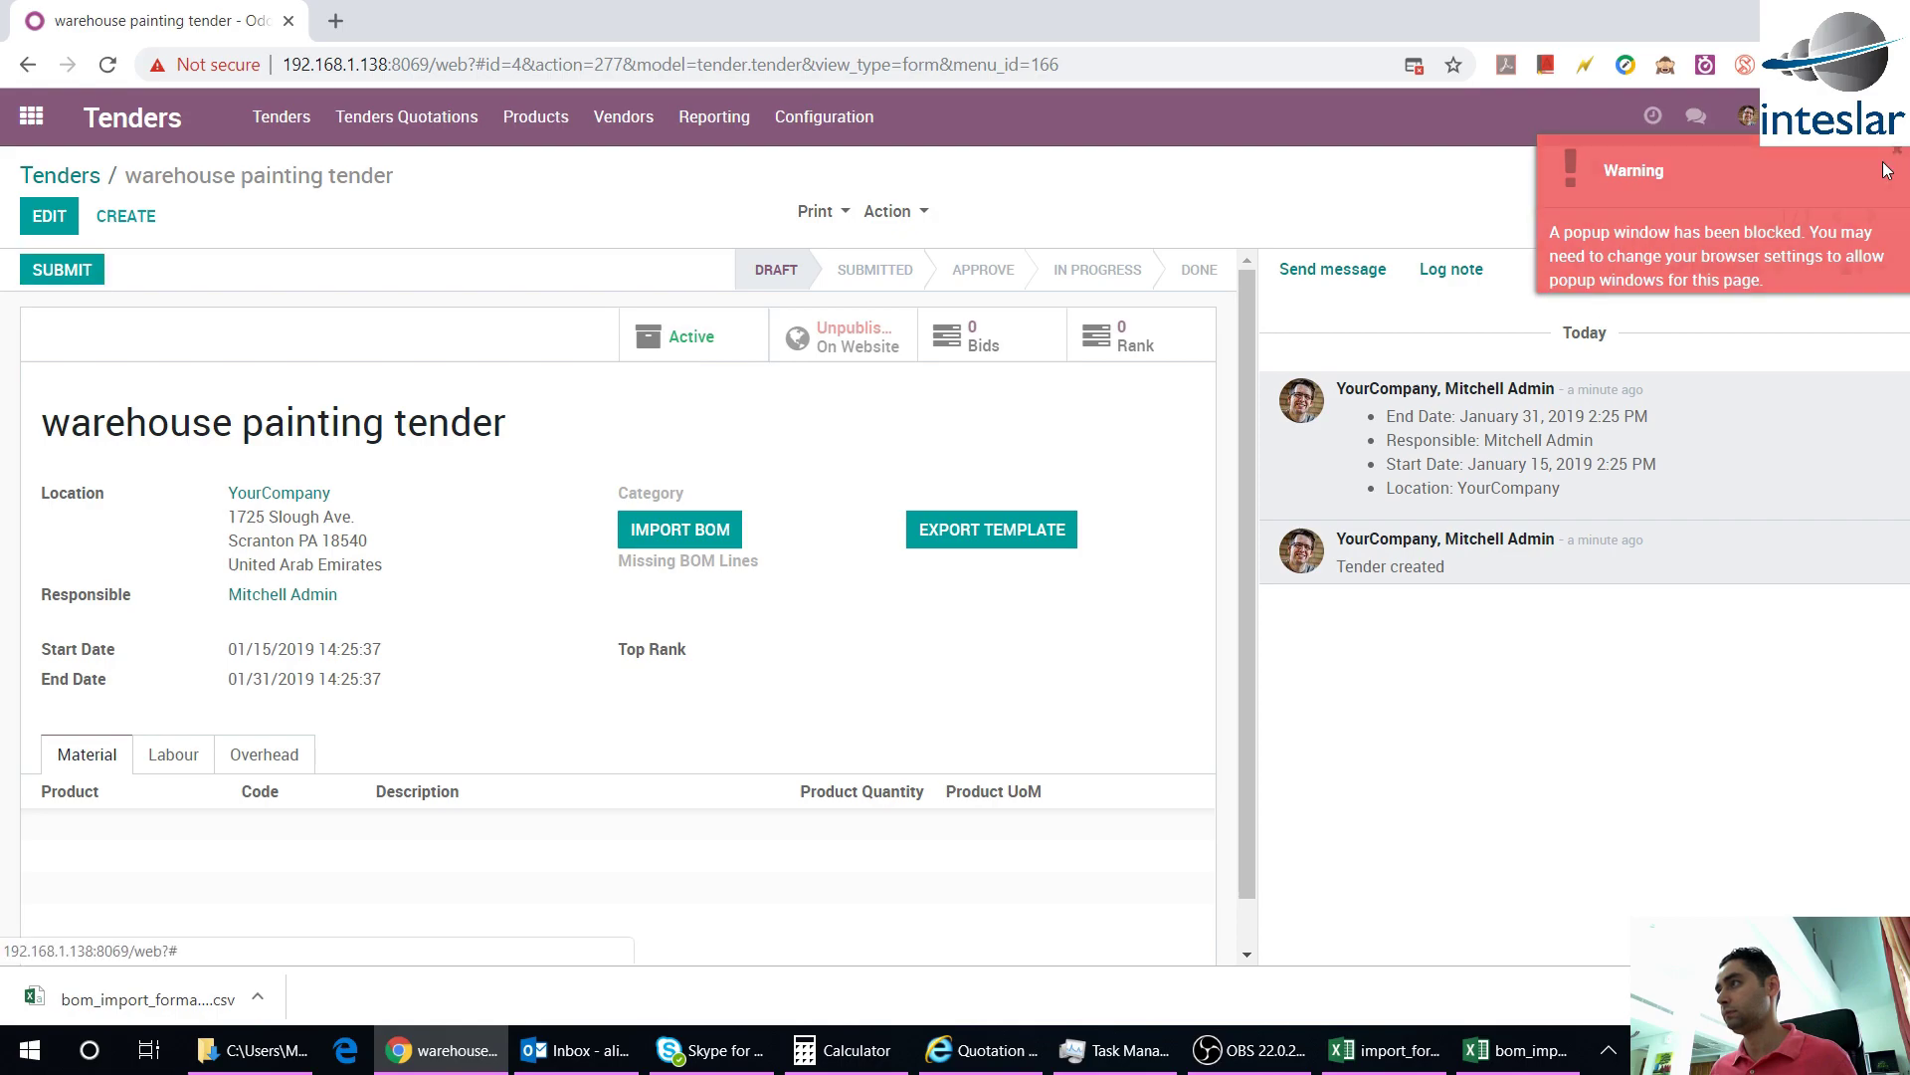
{"action": "left_click", "coordinate": [714, 542]}
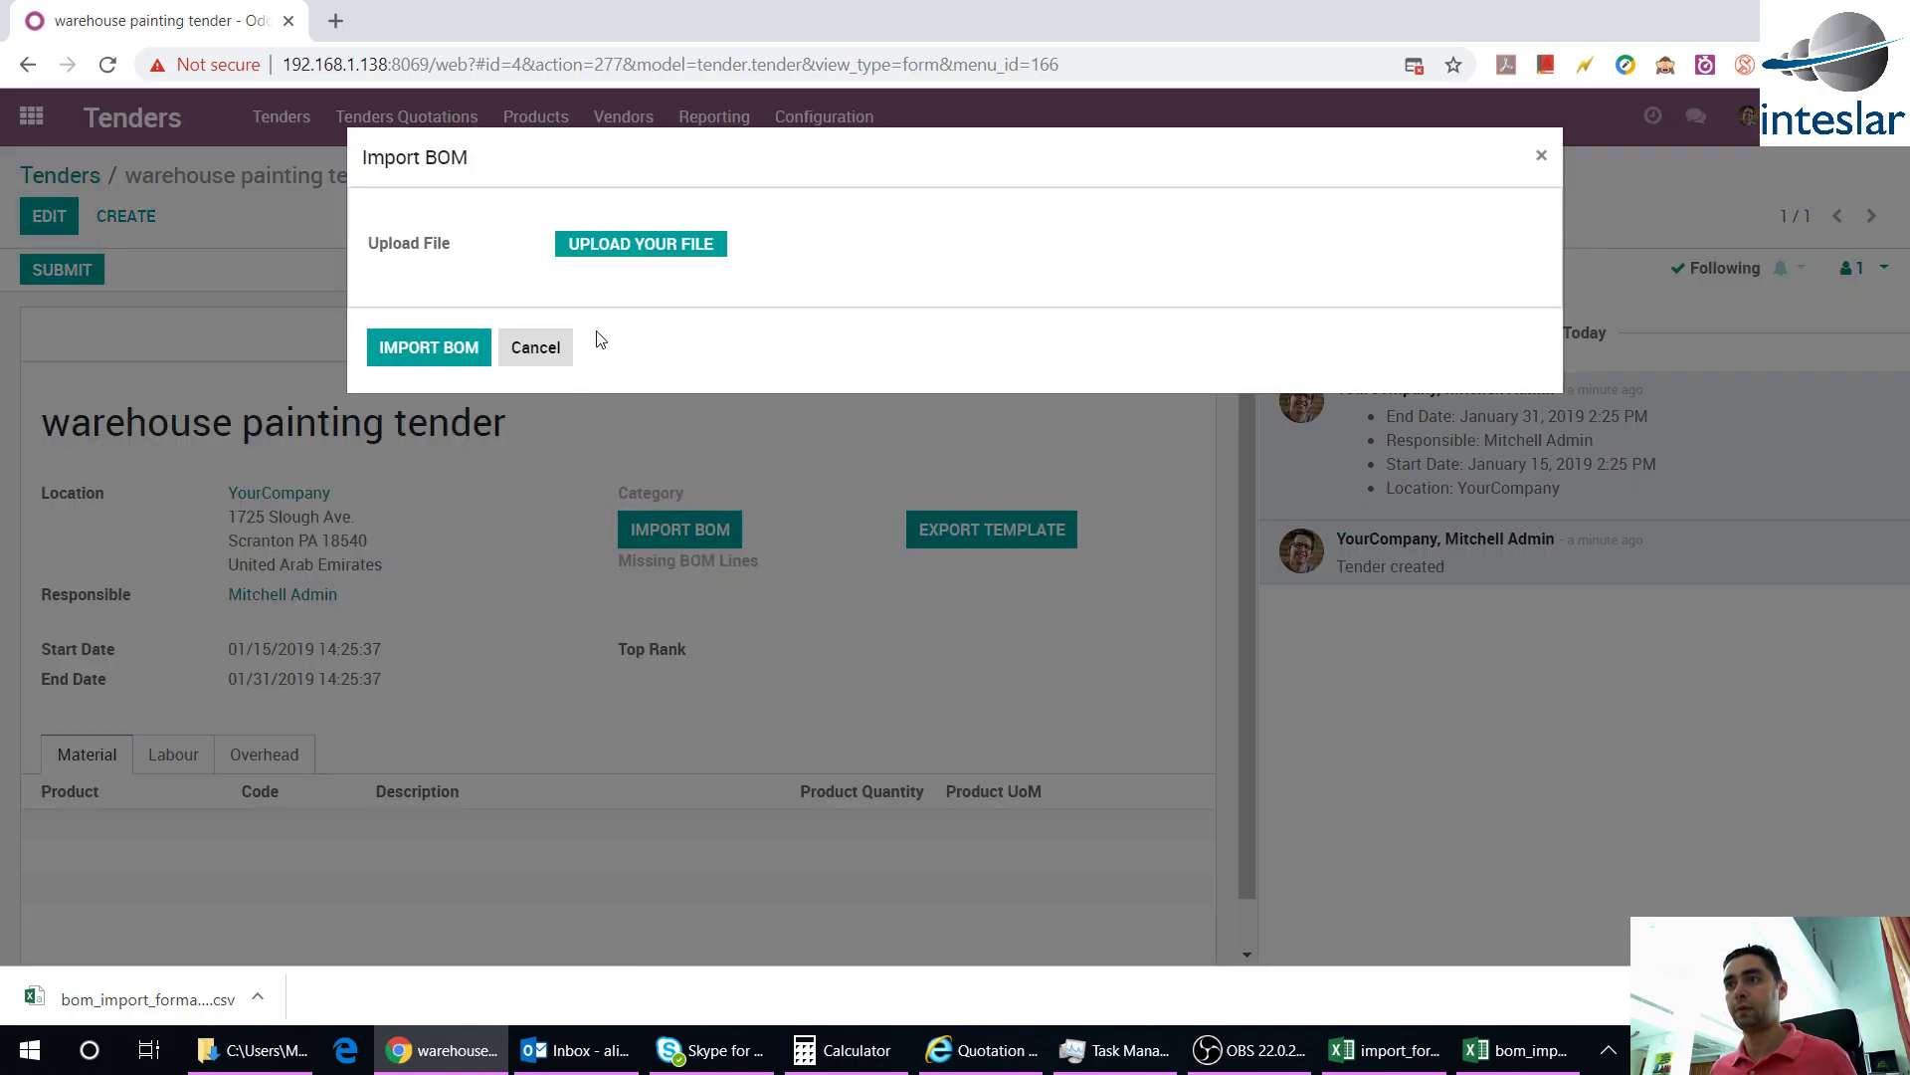
{"action": "left_click", "coordinate": [697, 247]}
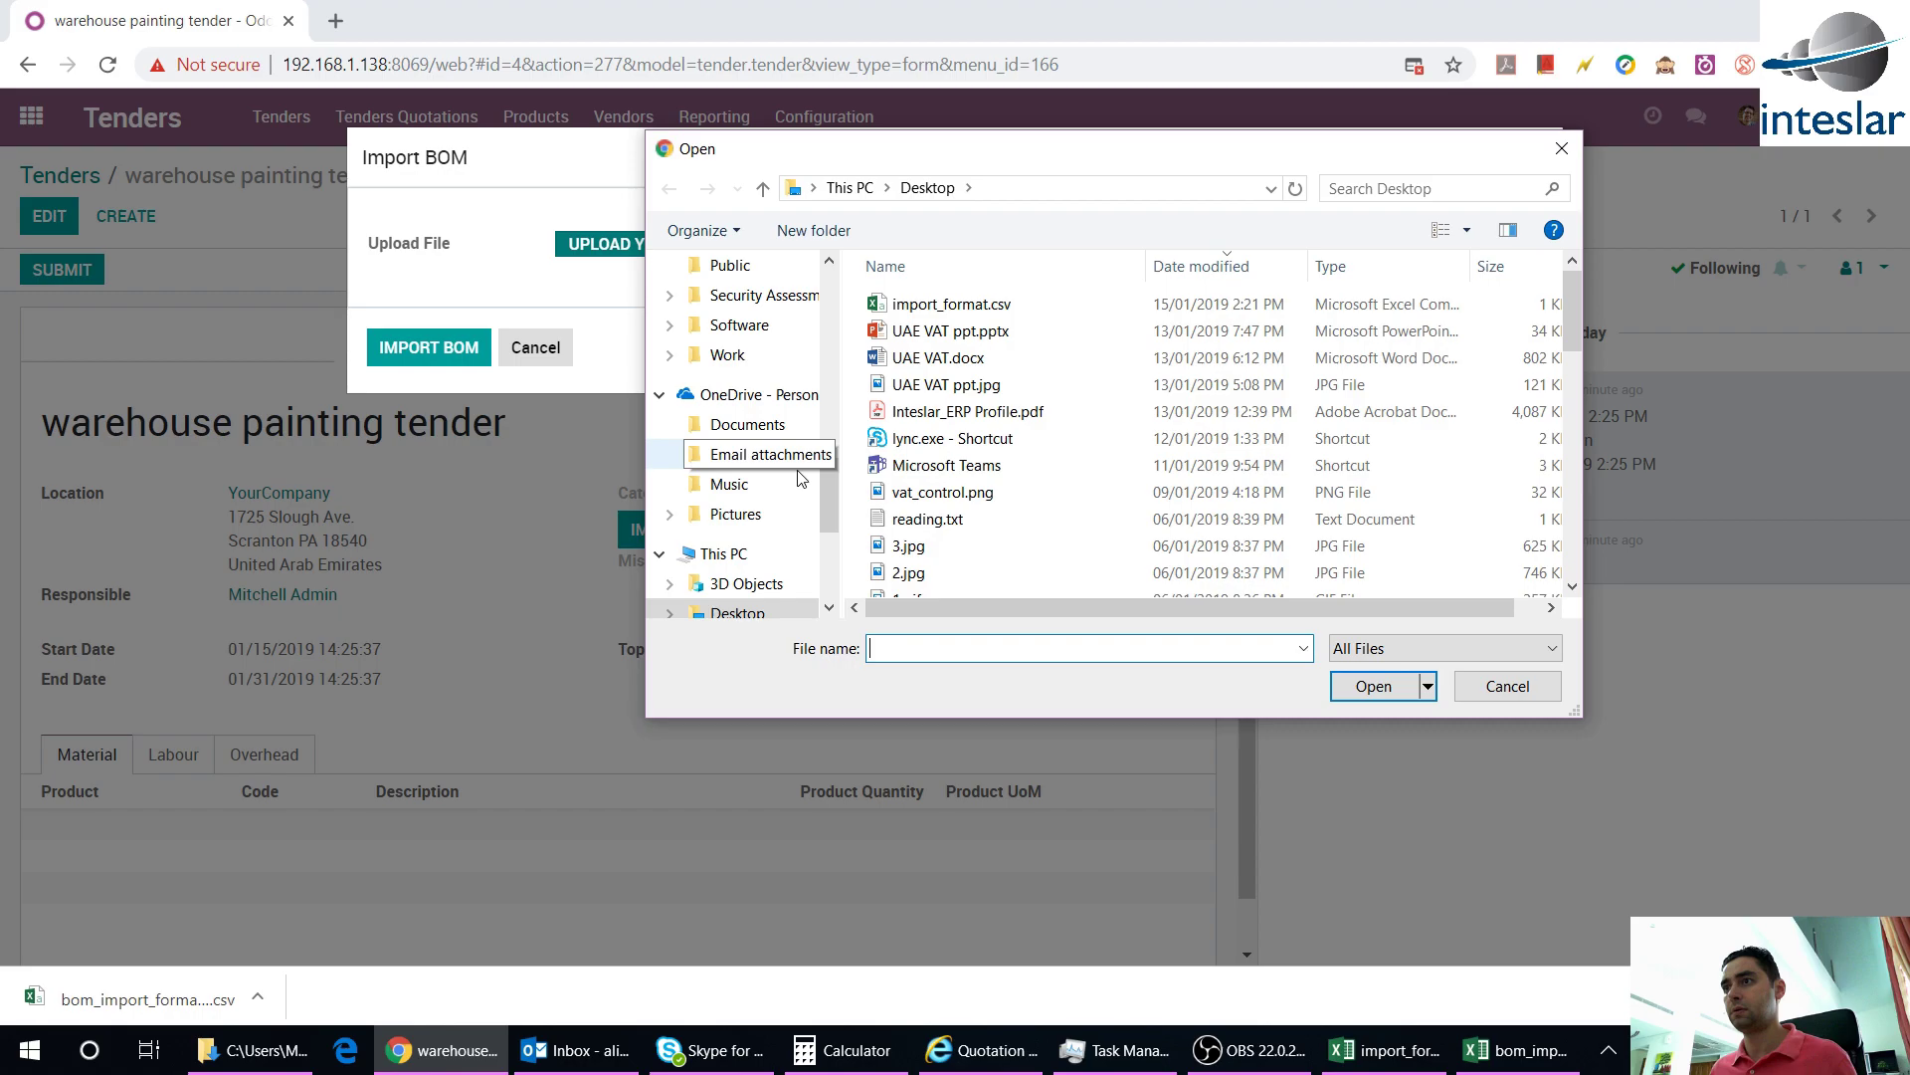
{"action": "left_click", "coordinate": [1008, 305]}
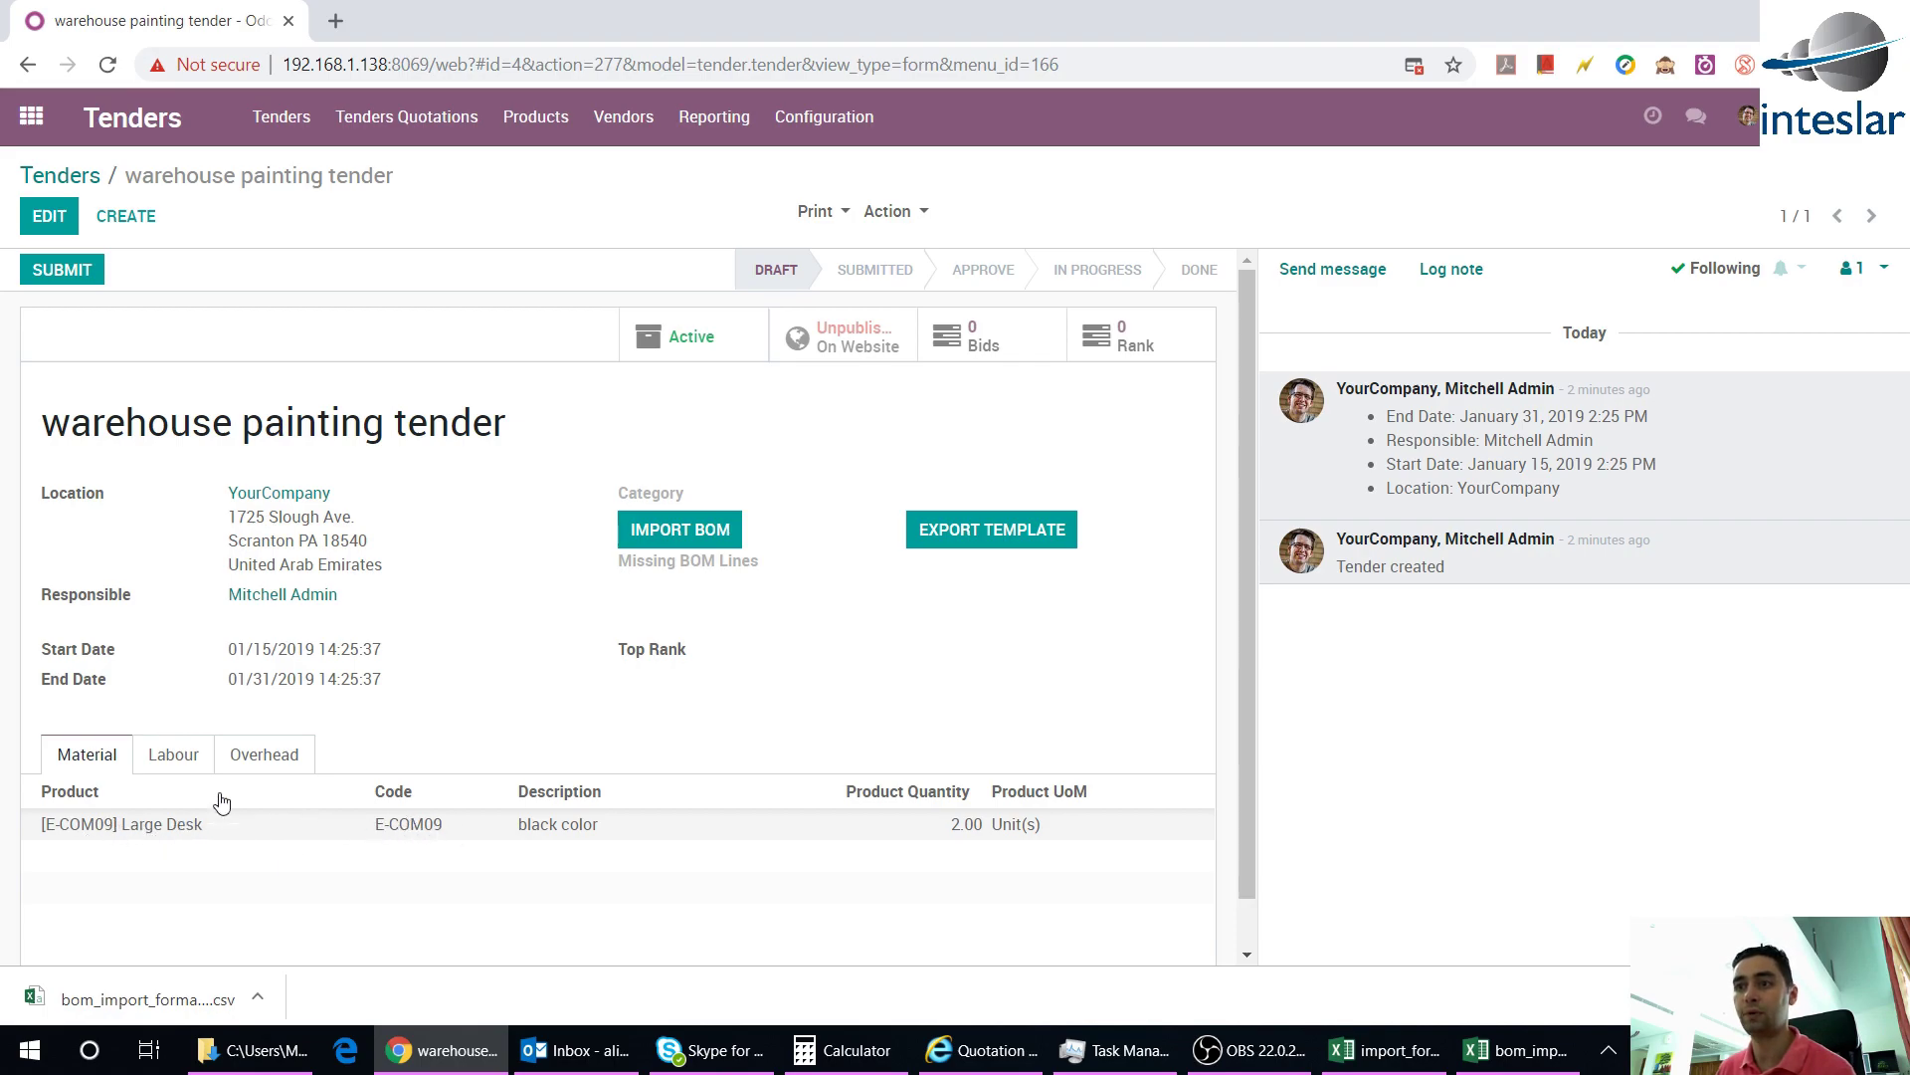
Check the tender's imported material and labour lines against the rows in the BOM template file
{"action": "left_click", "coordinate": [170, 758]}
{"action": "left_click", "coordinate": [84, 745]}
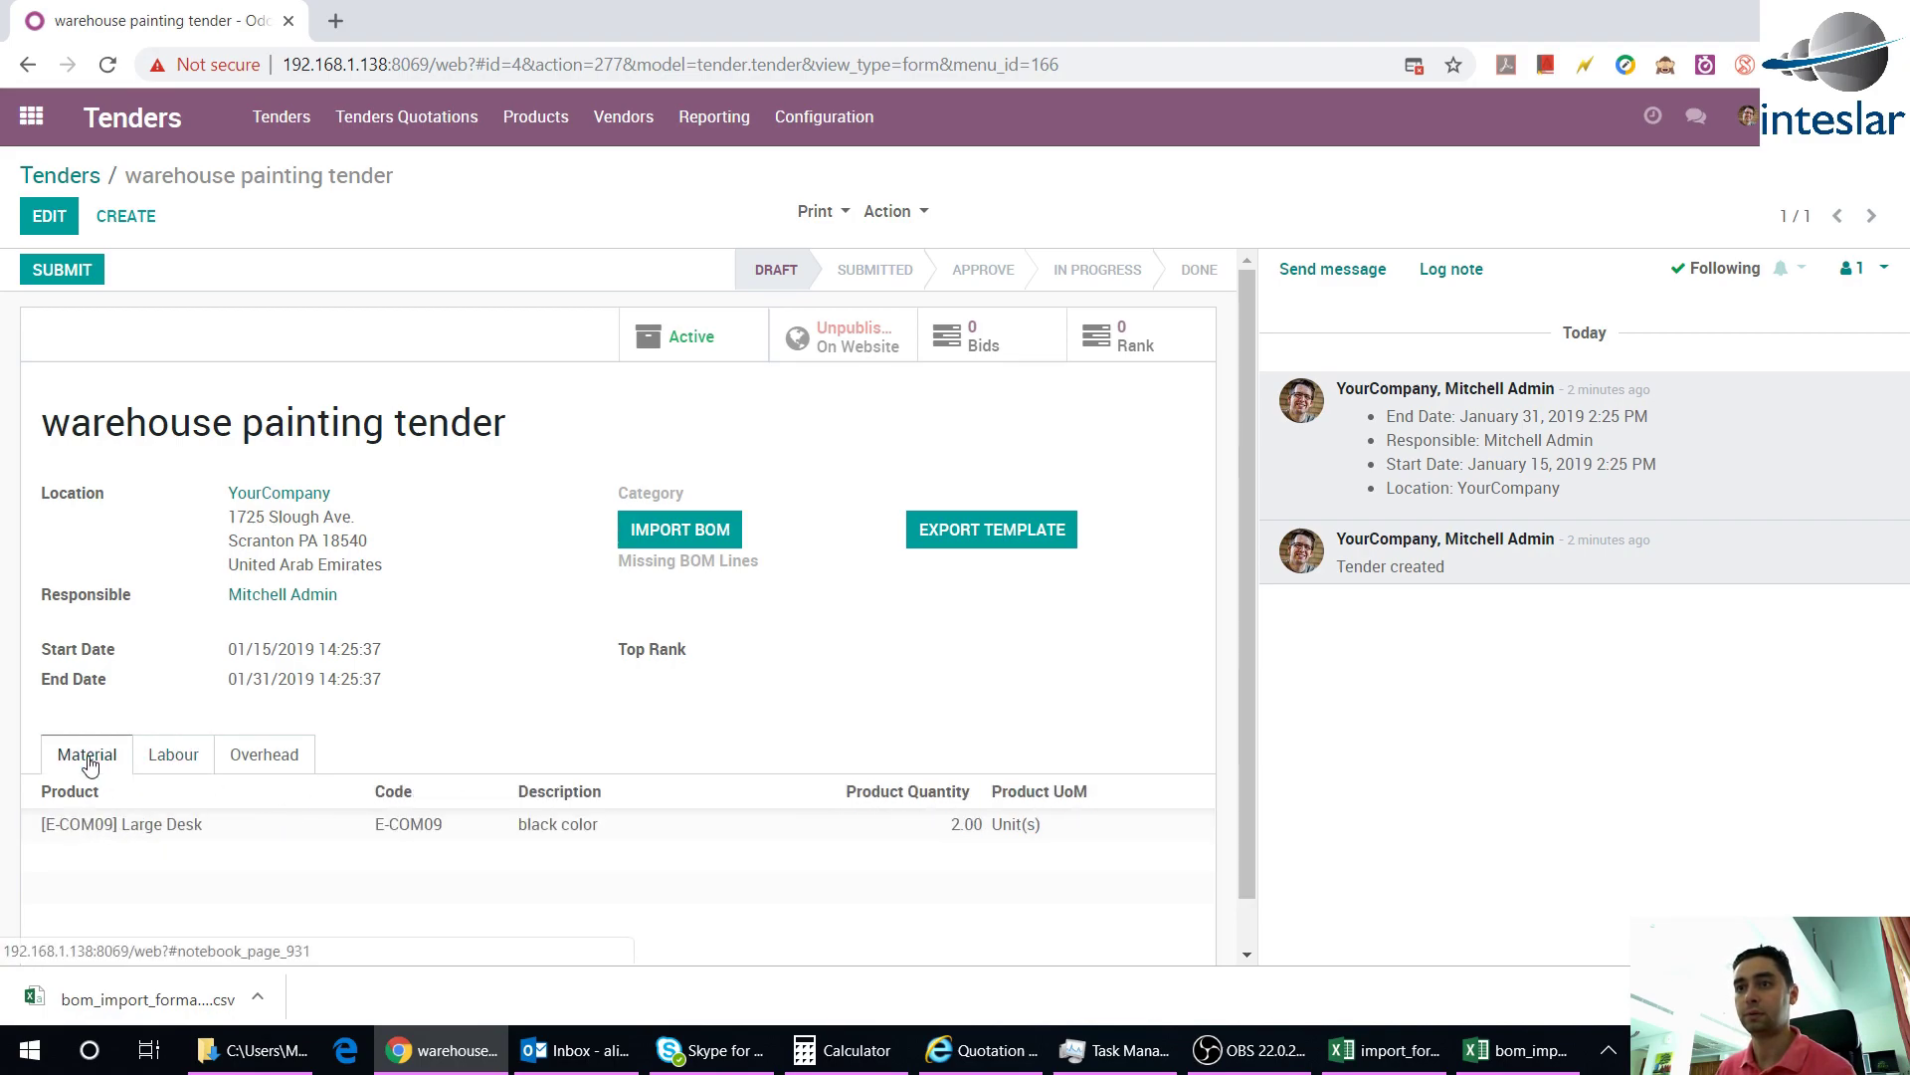
{"action": "left_click", "coordinate": [1516, 1069]}
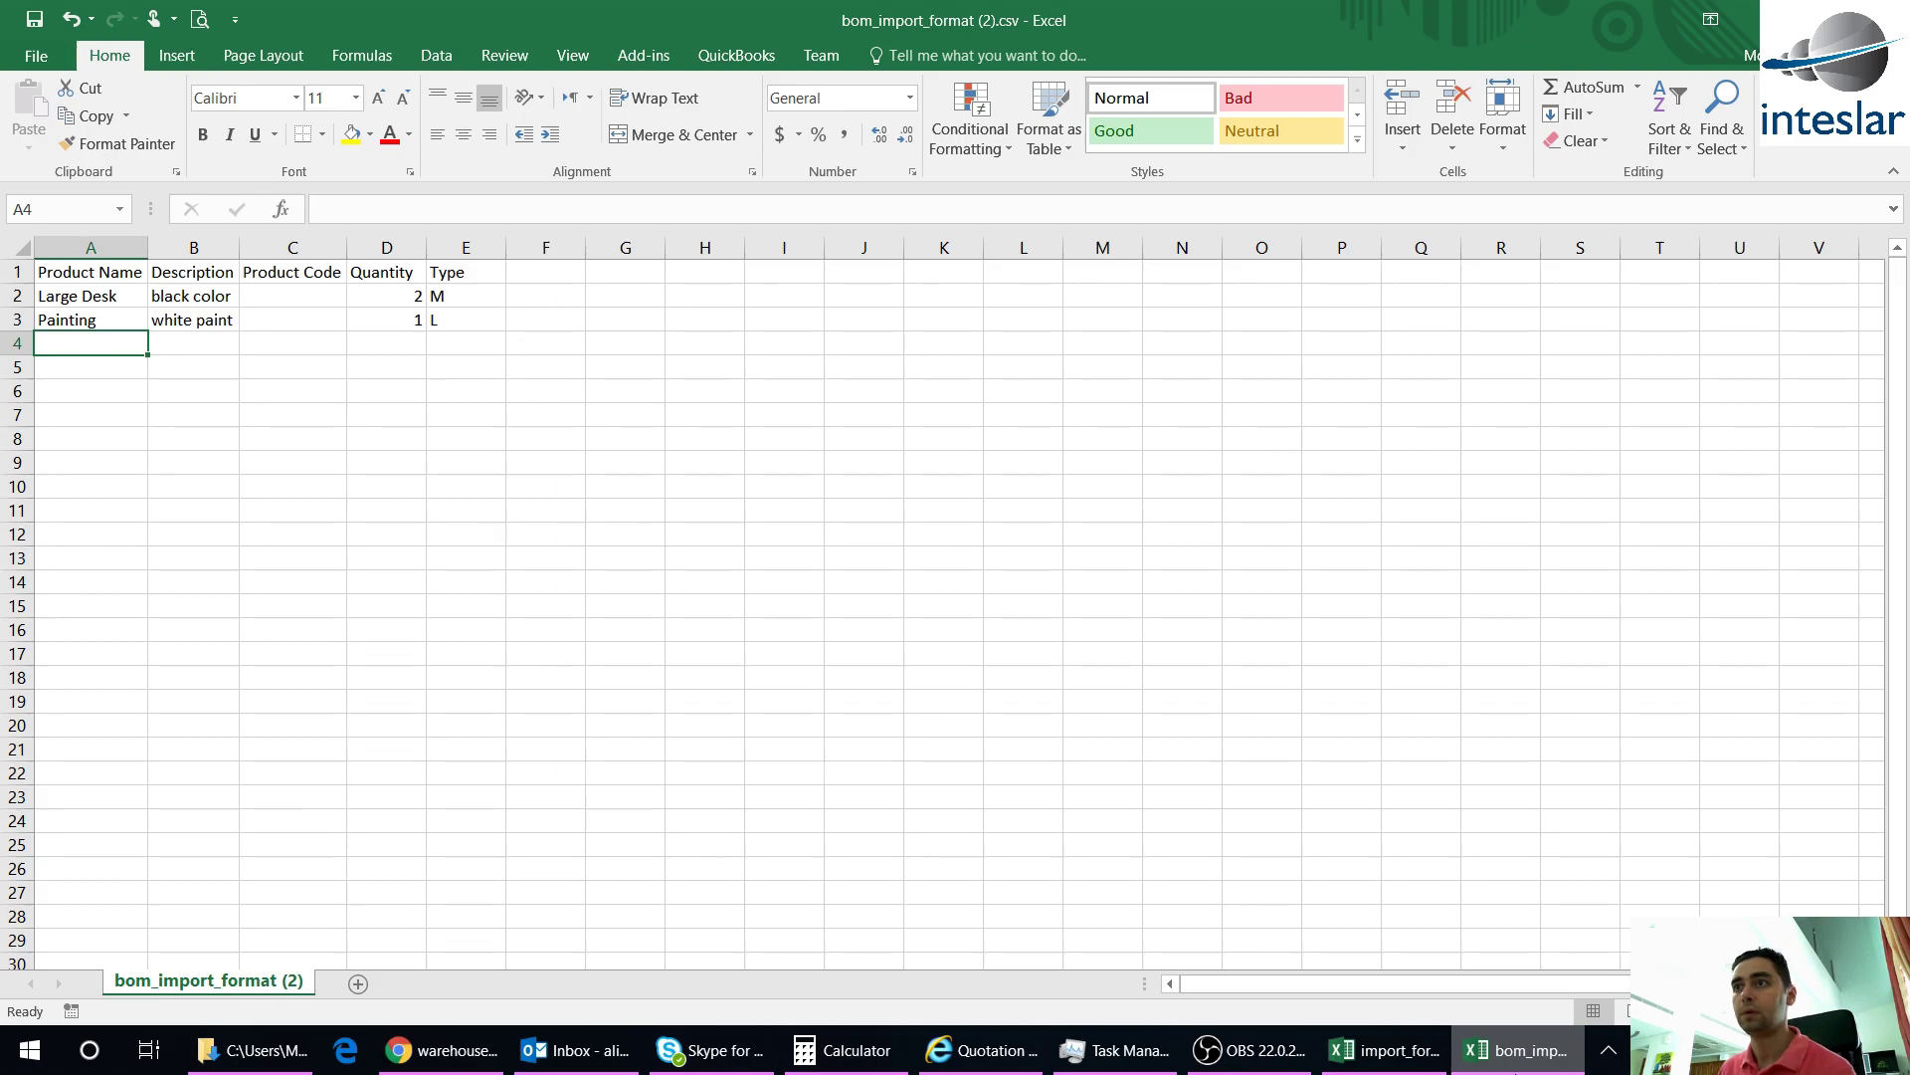
{"action": "key", "text": "alt+Tab"}
{"action": "left_click", "coordinate": [175, 759]}
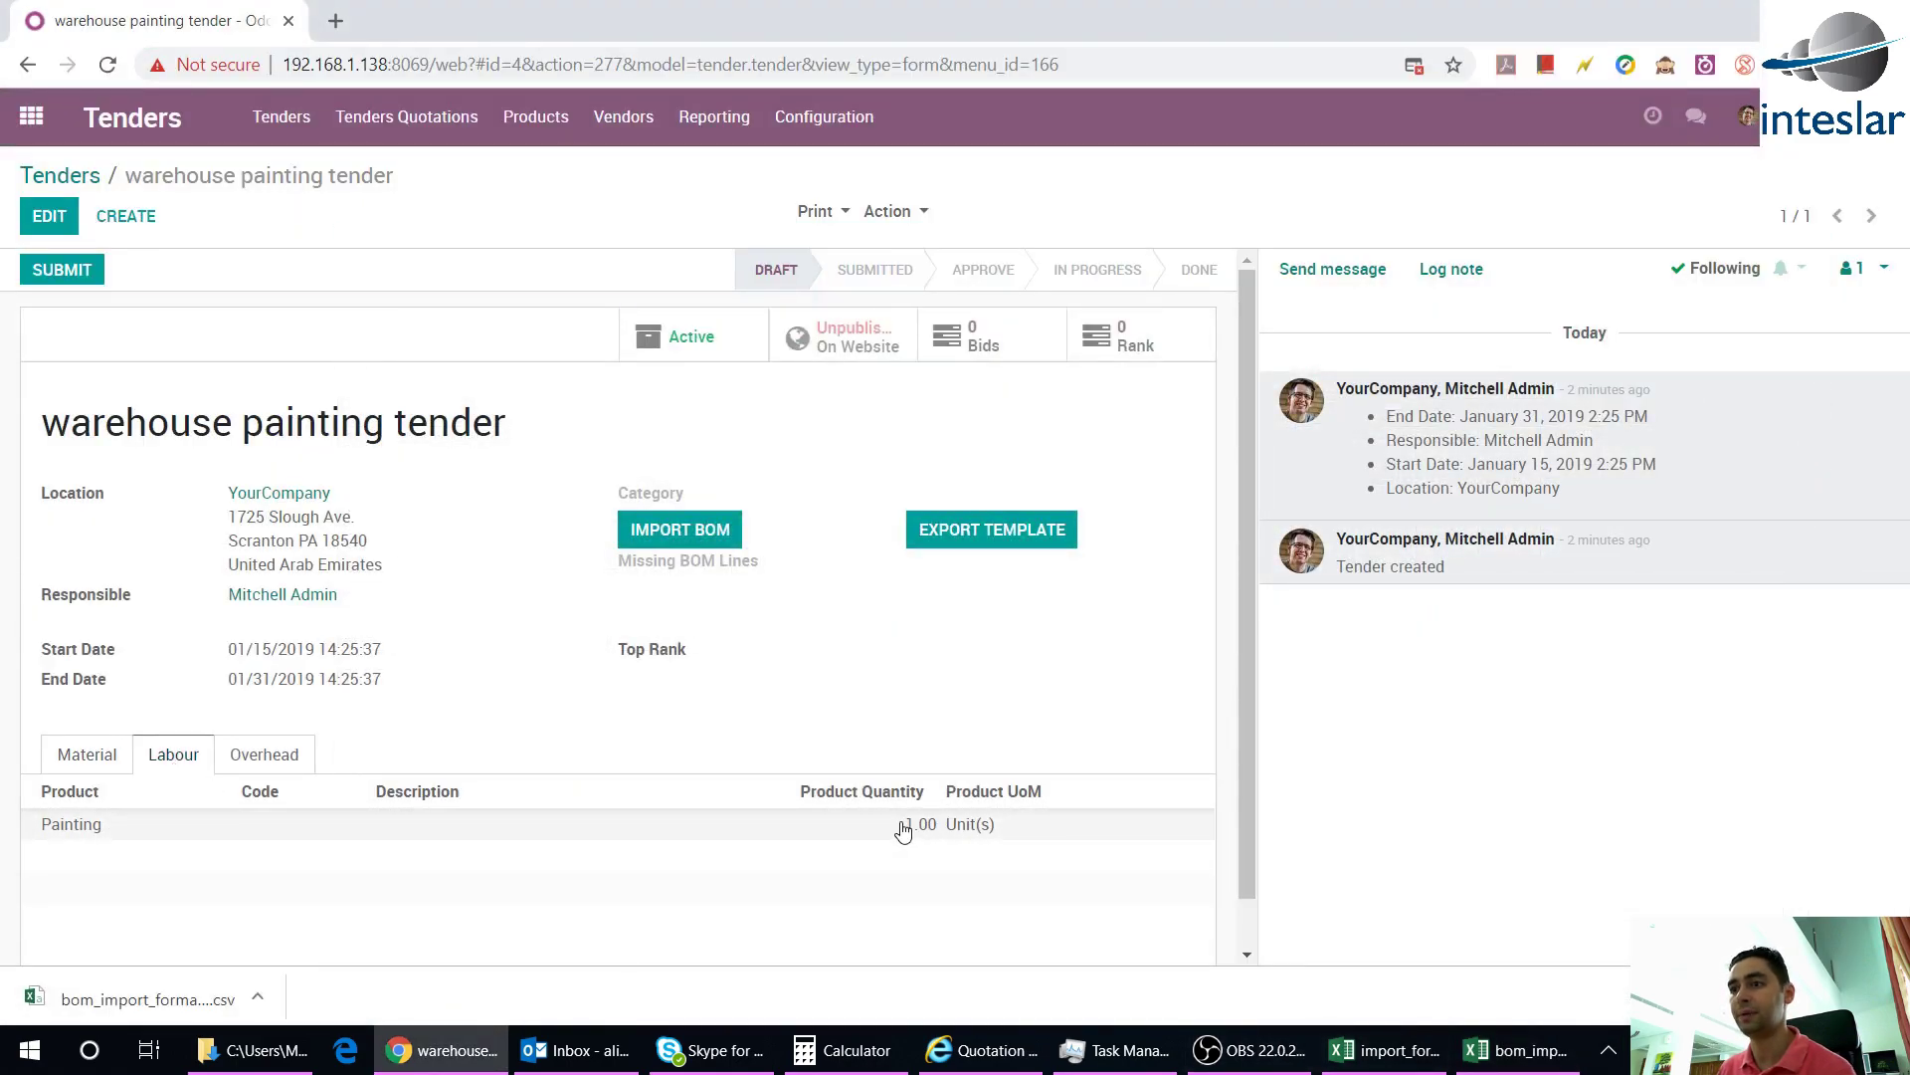
{"action": "left_click", "coordinate": [104, 748]}
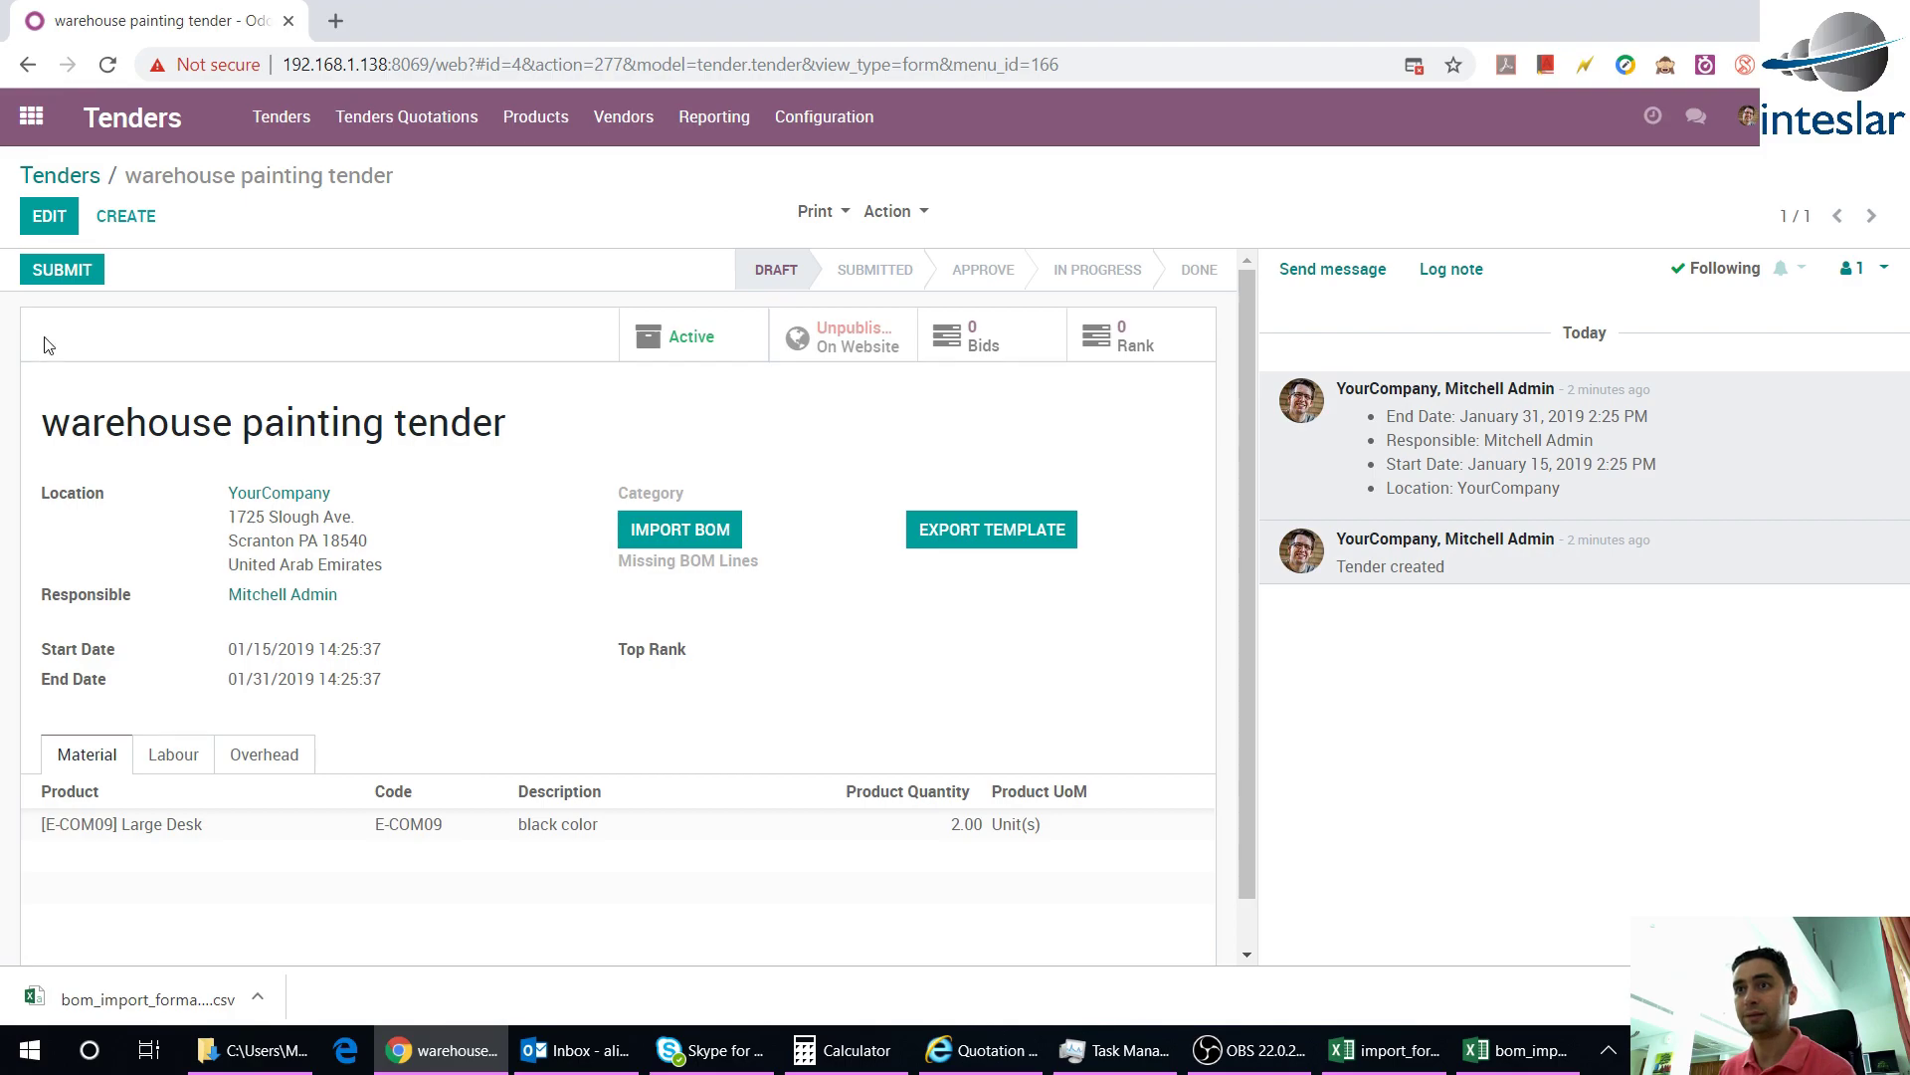
Submit and approve the warehouse painting tender, and publish it on the website
{"action": "left_click", "coordinate": [65, 270]}
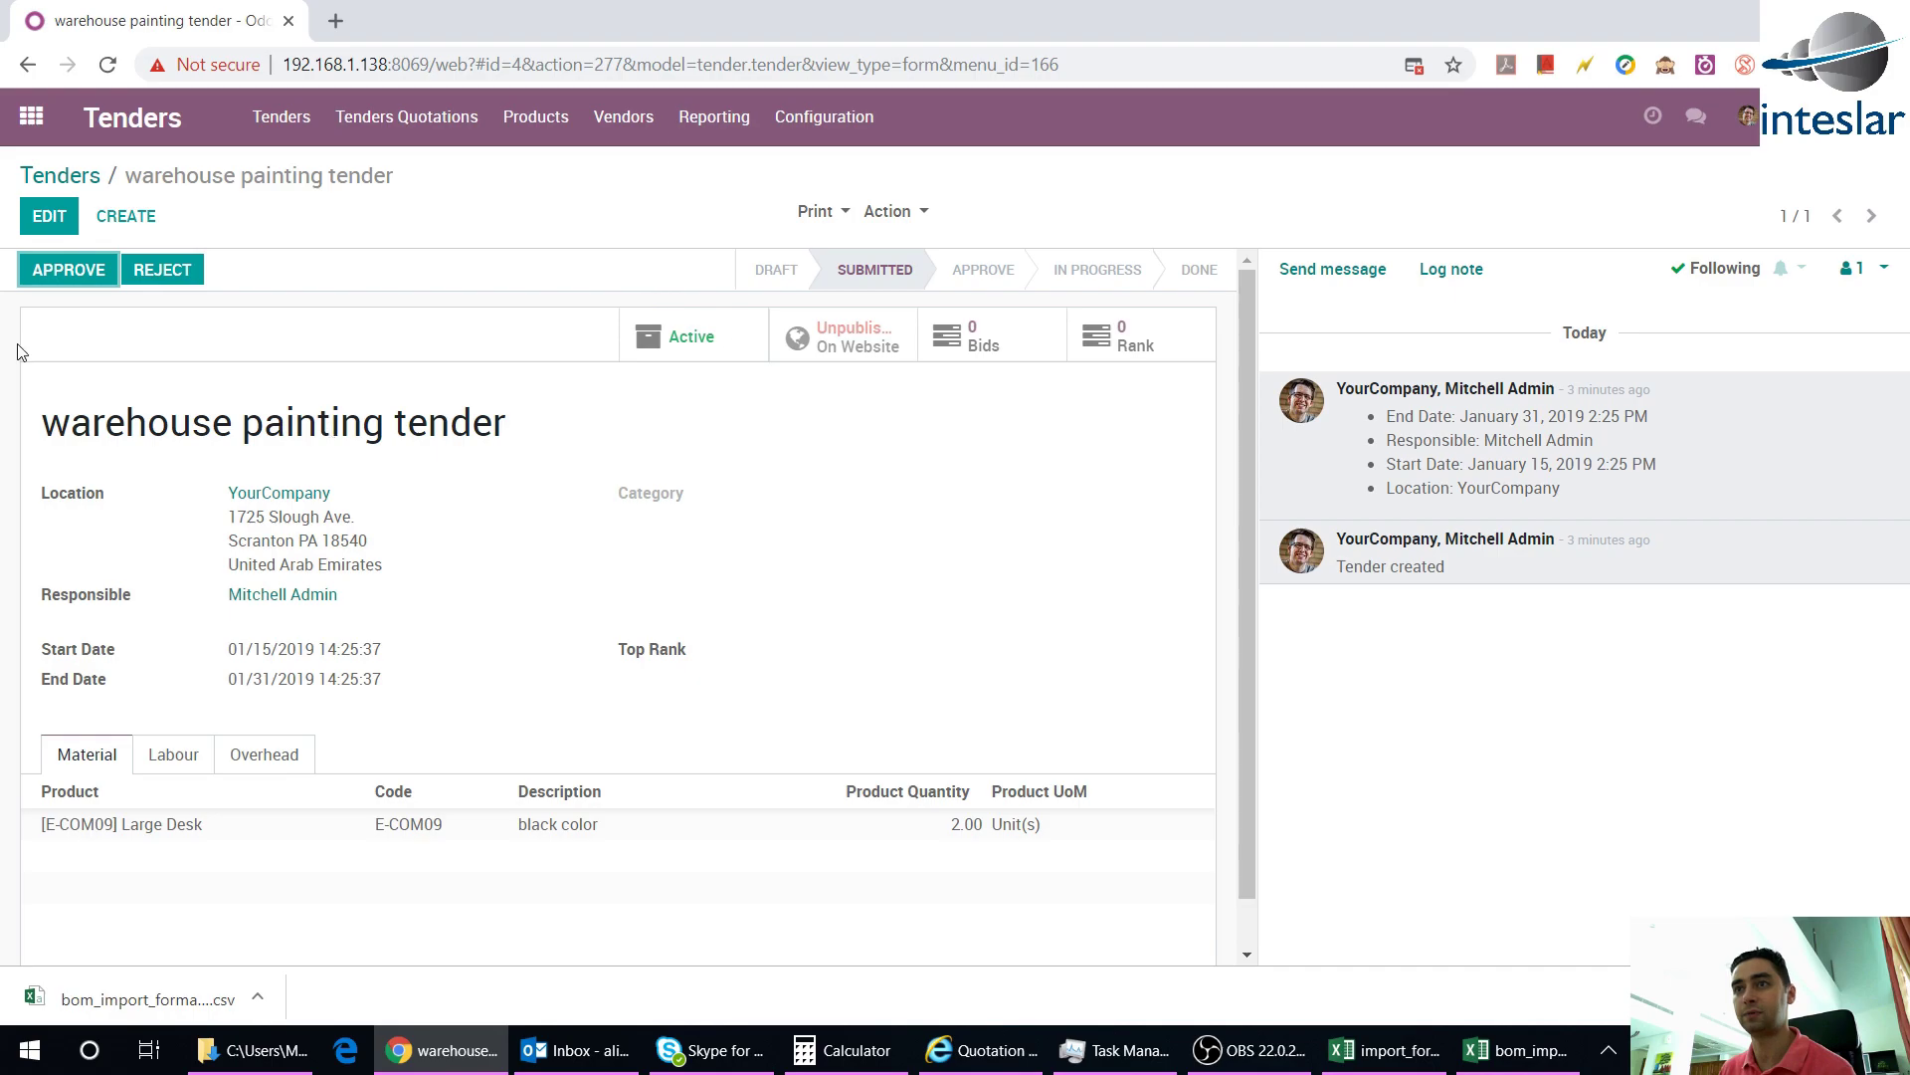
{"action": "key", "text": "Return"}
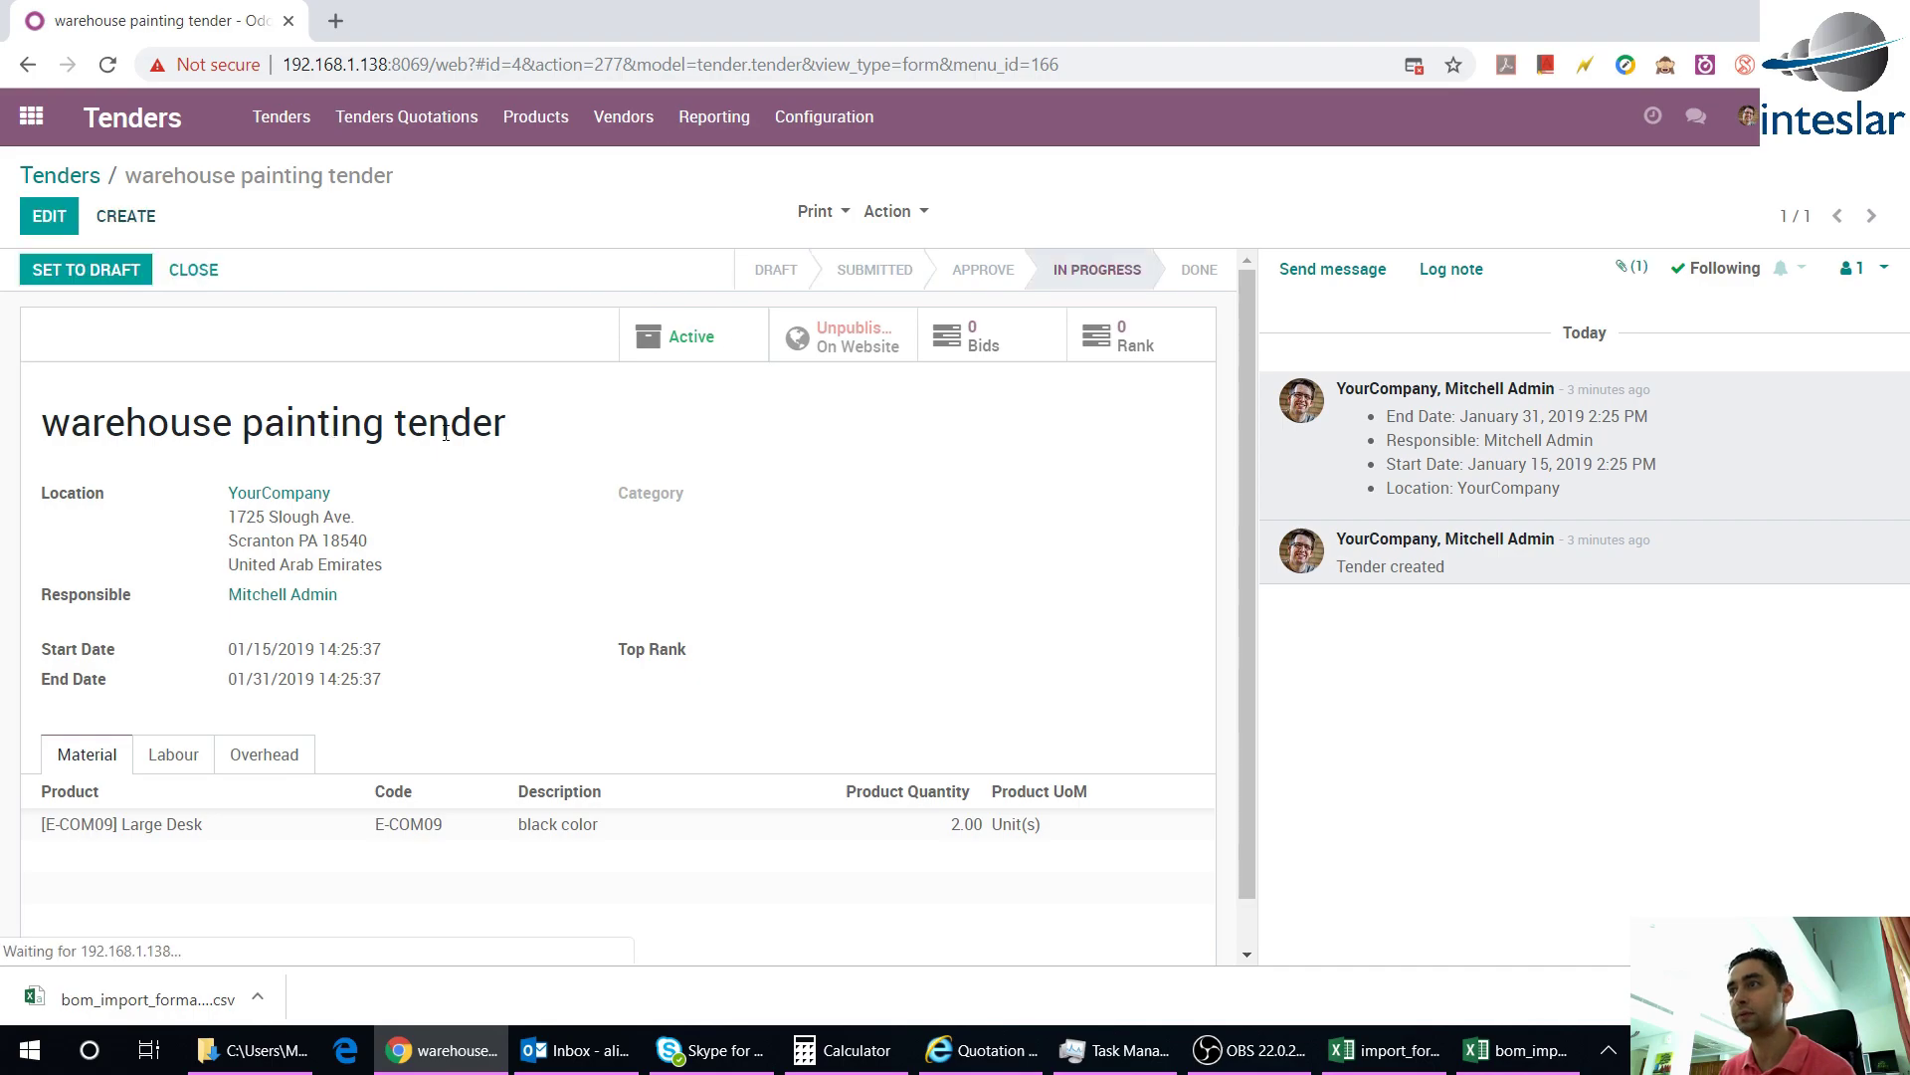
{"action": "left_click", "coordinate": [841, 356]}
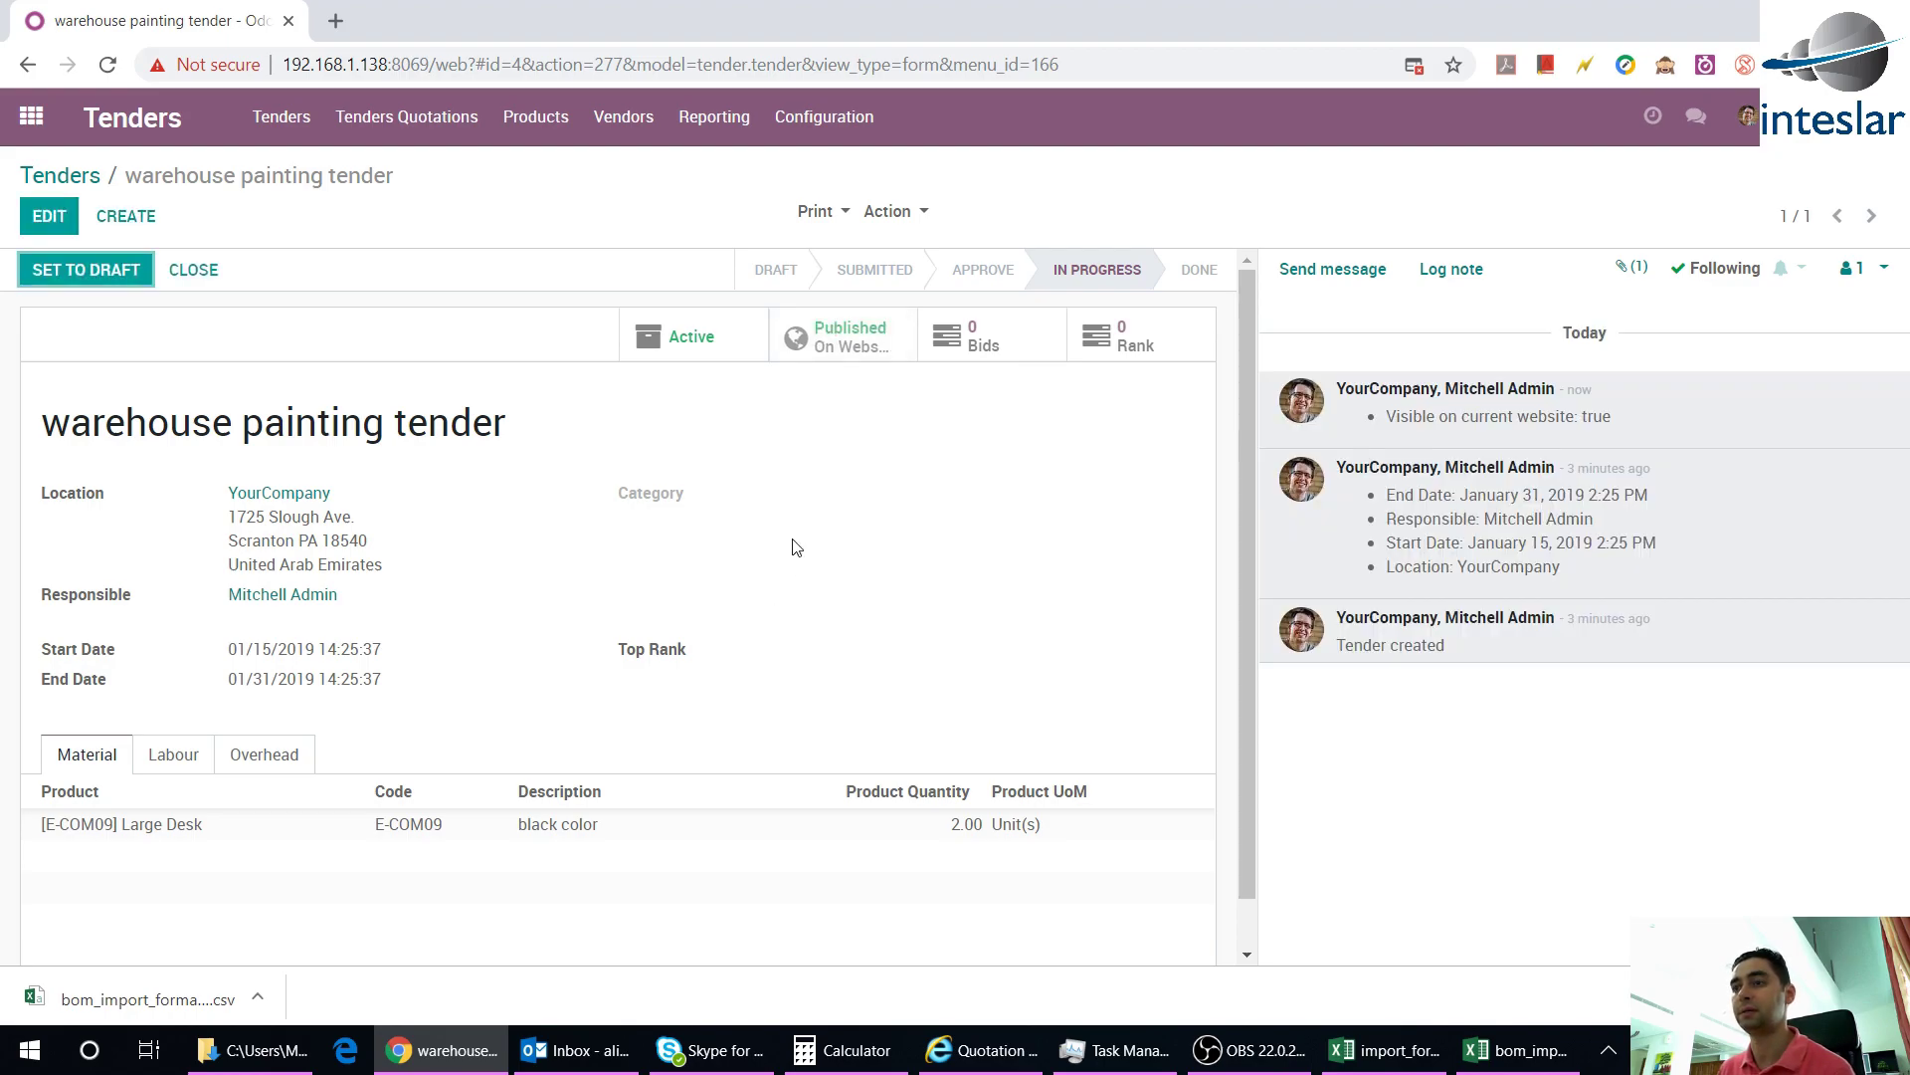
Switch to the vendor portal in Internet Explorer and open the warehouse painting tender from the list of all tenders
{"action": "left_click", "coordinate": [980, 1050]}
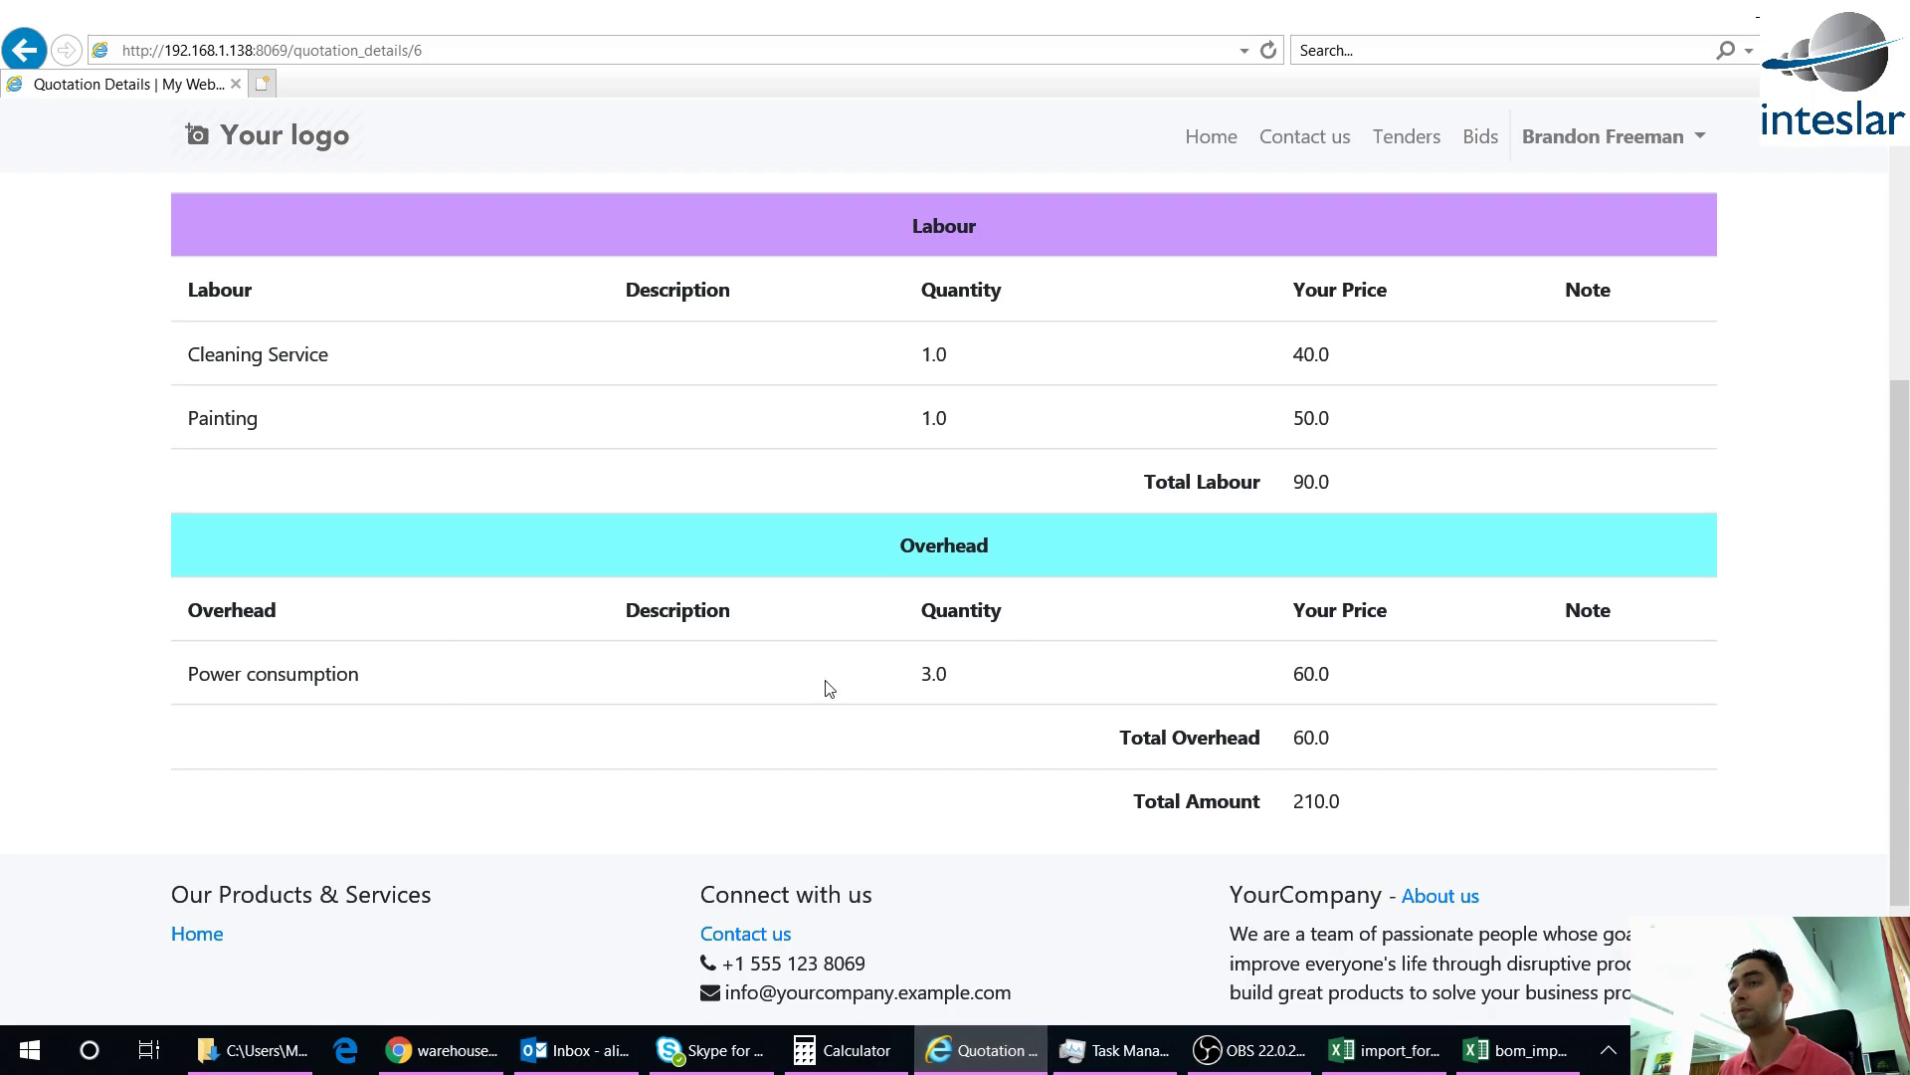
{"action": "scroll", "coordinate": [405, 343], "scroll_direction": "up", "scroll_amount": 4}
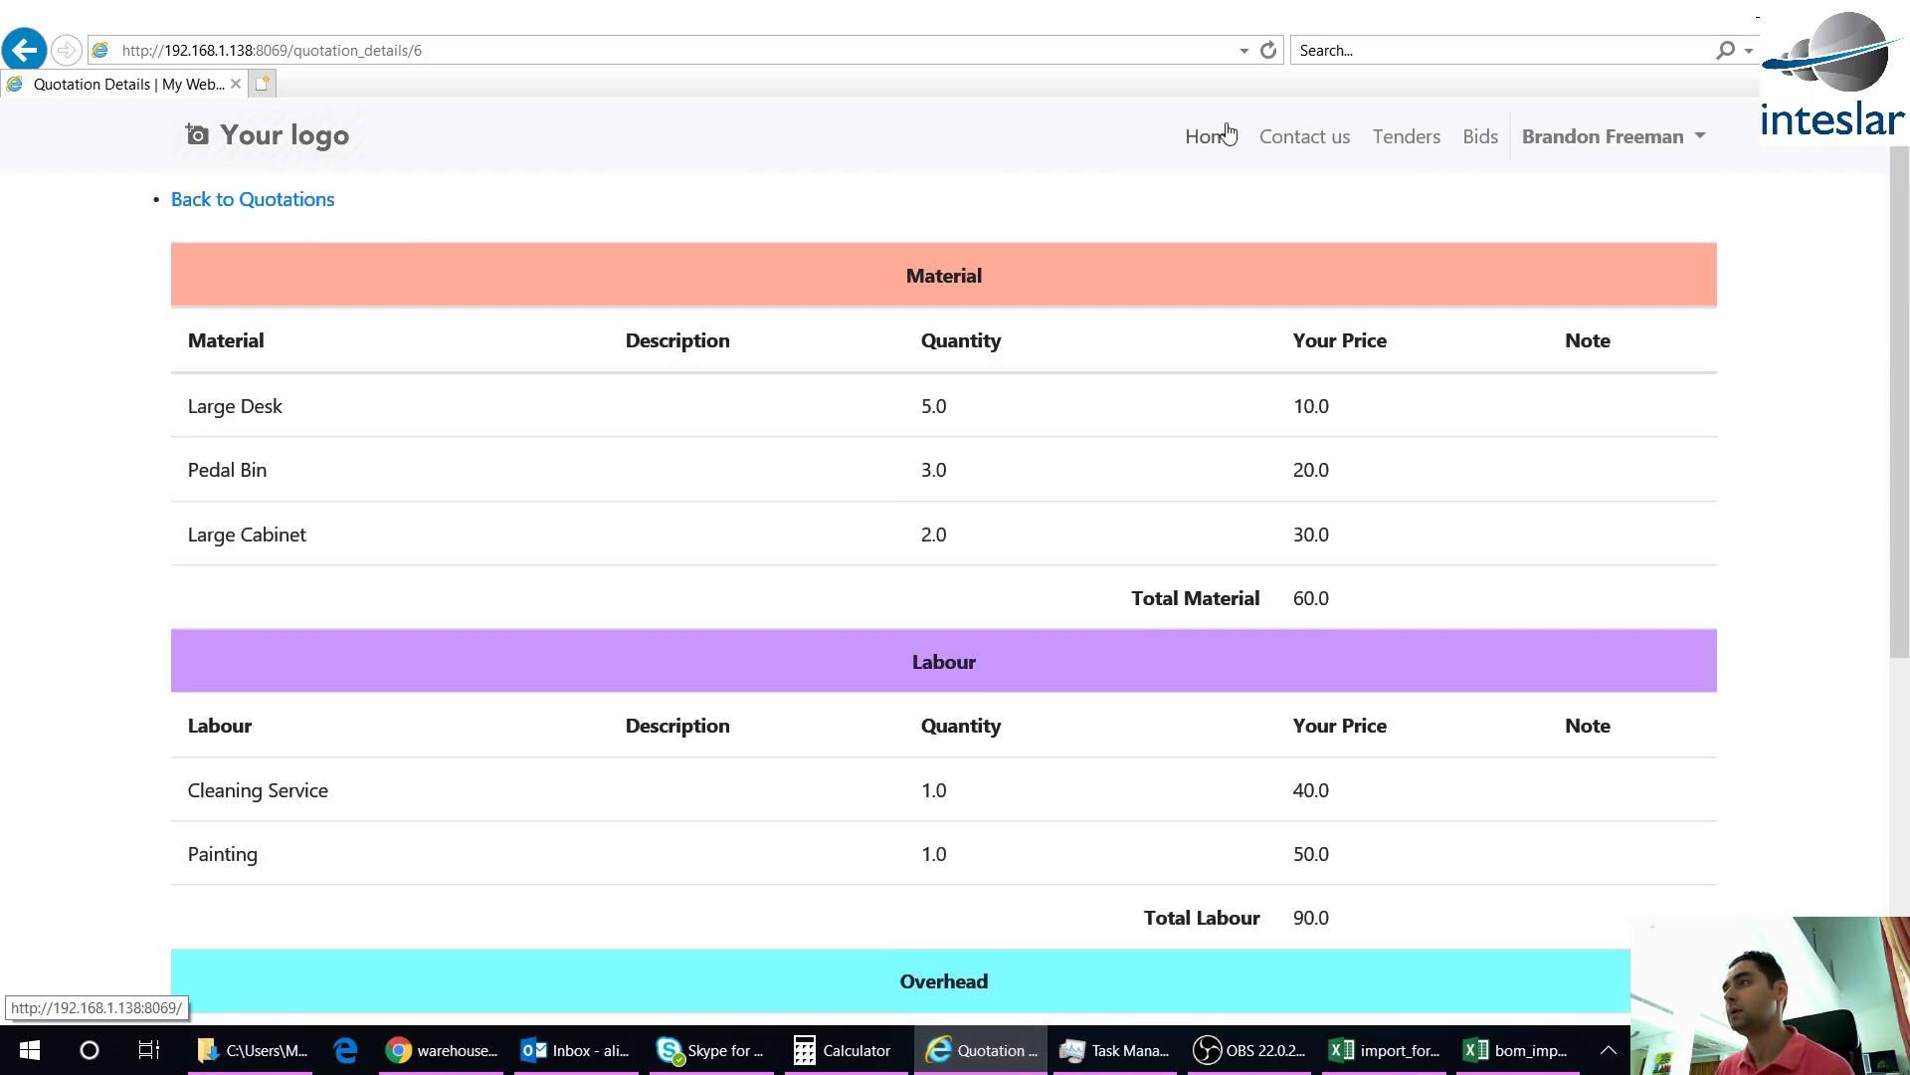
{"action": "left_click", "coordinate": [1398, 139]}
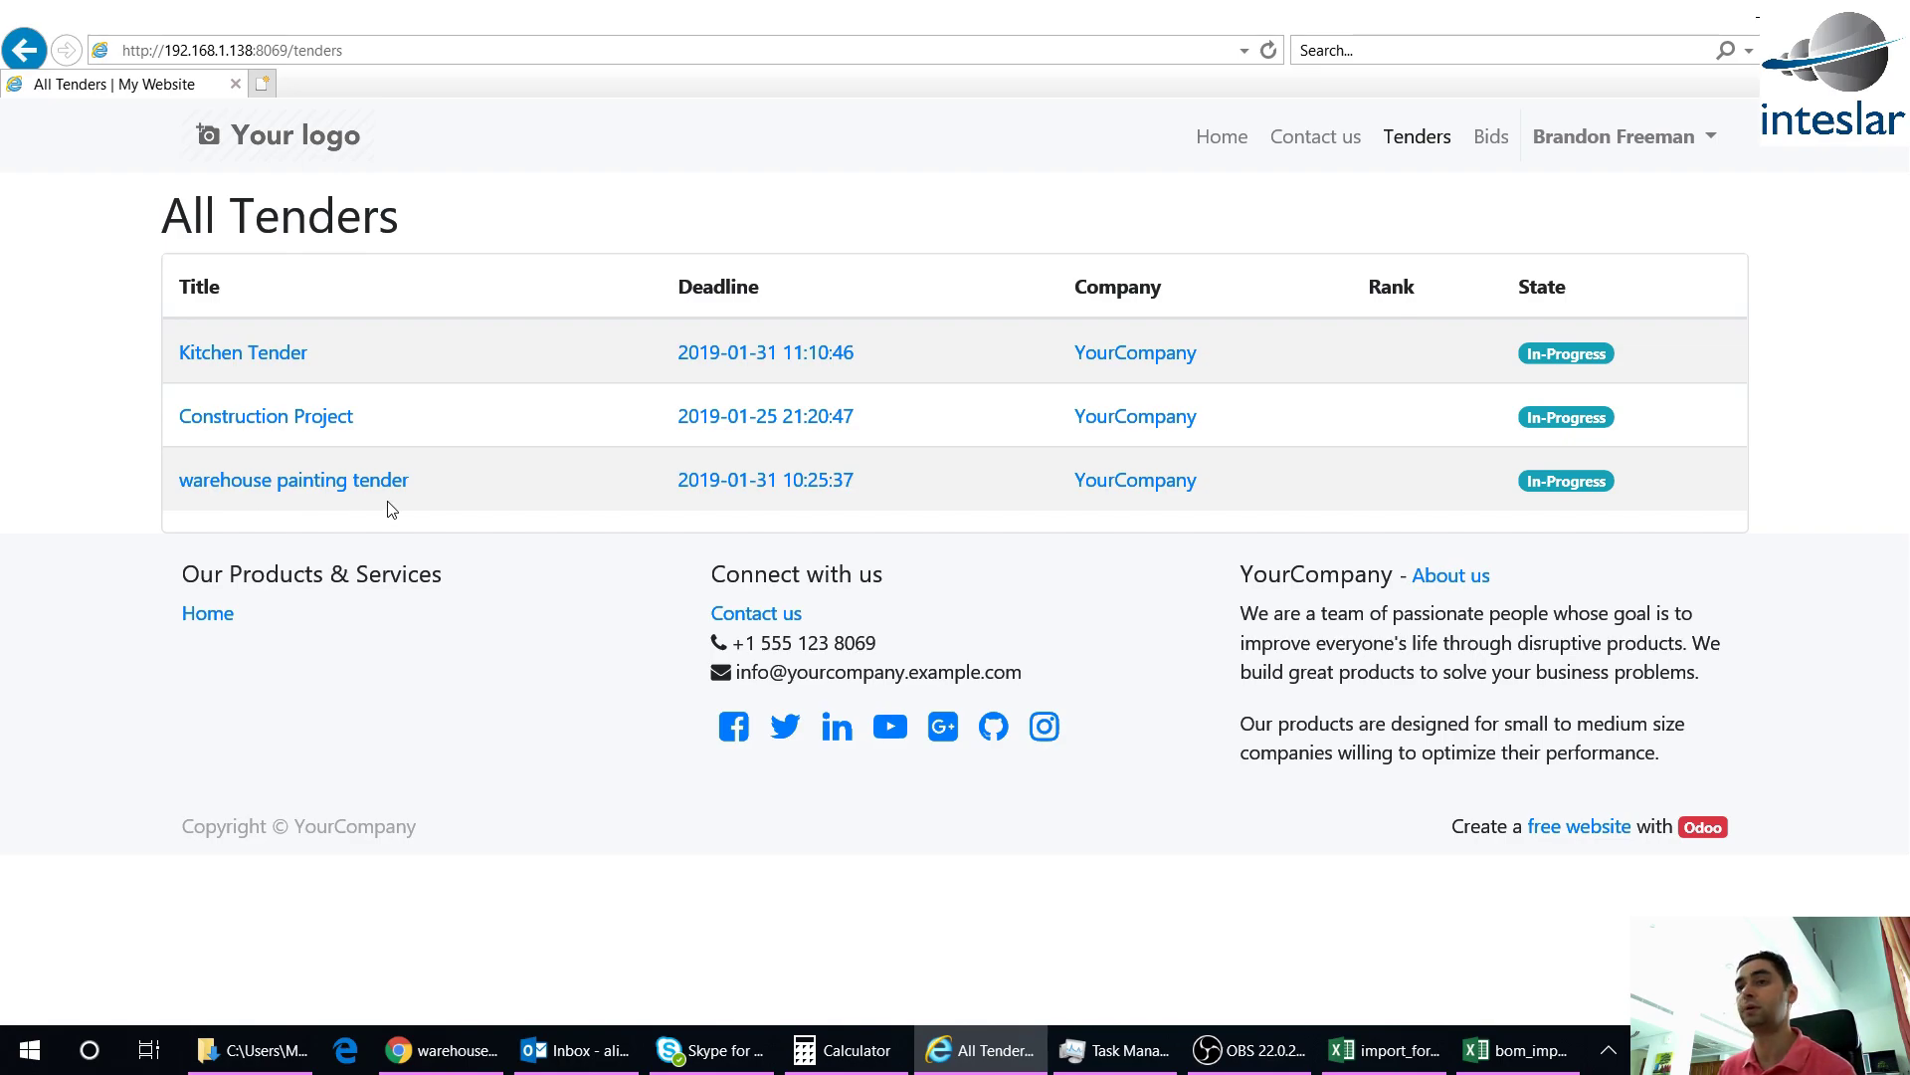
{"action": "left_click", "coordinate": [318, 482]}
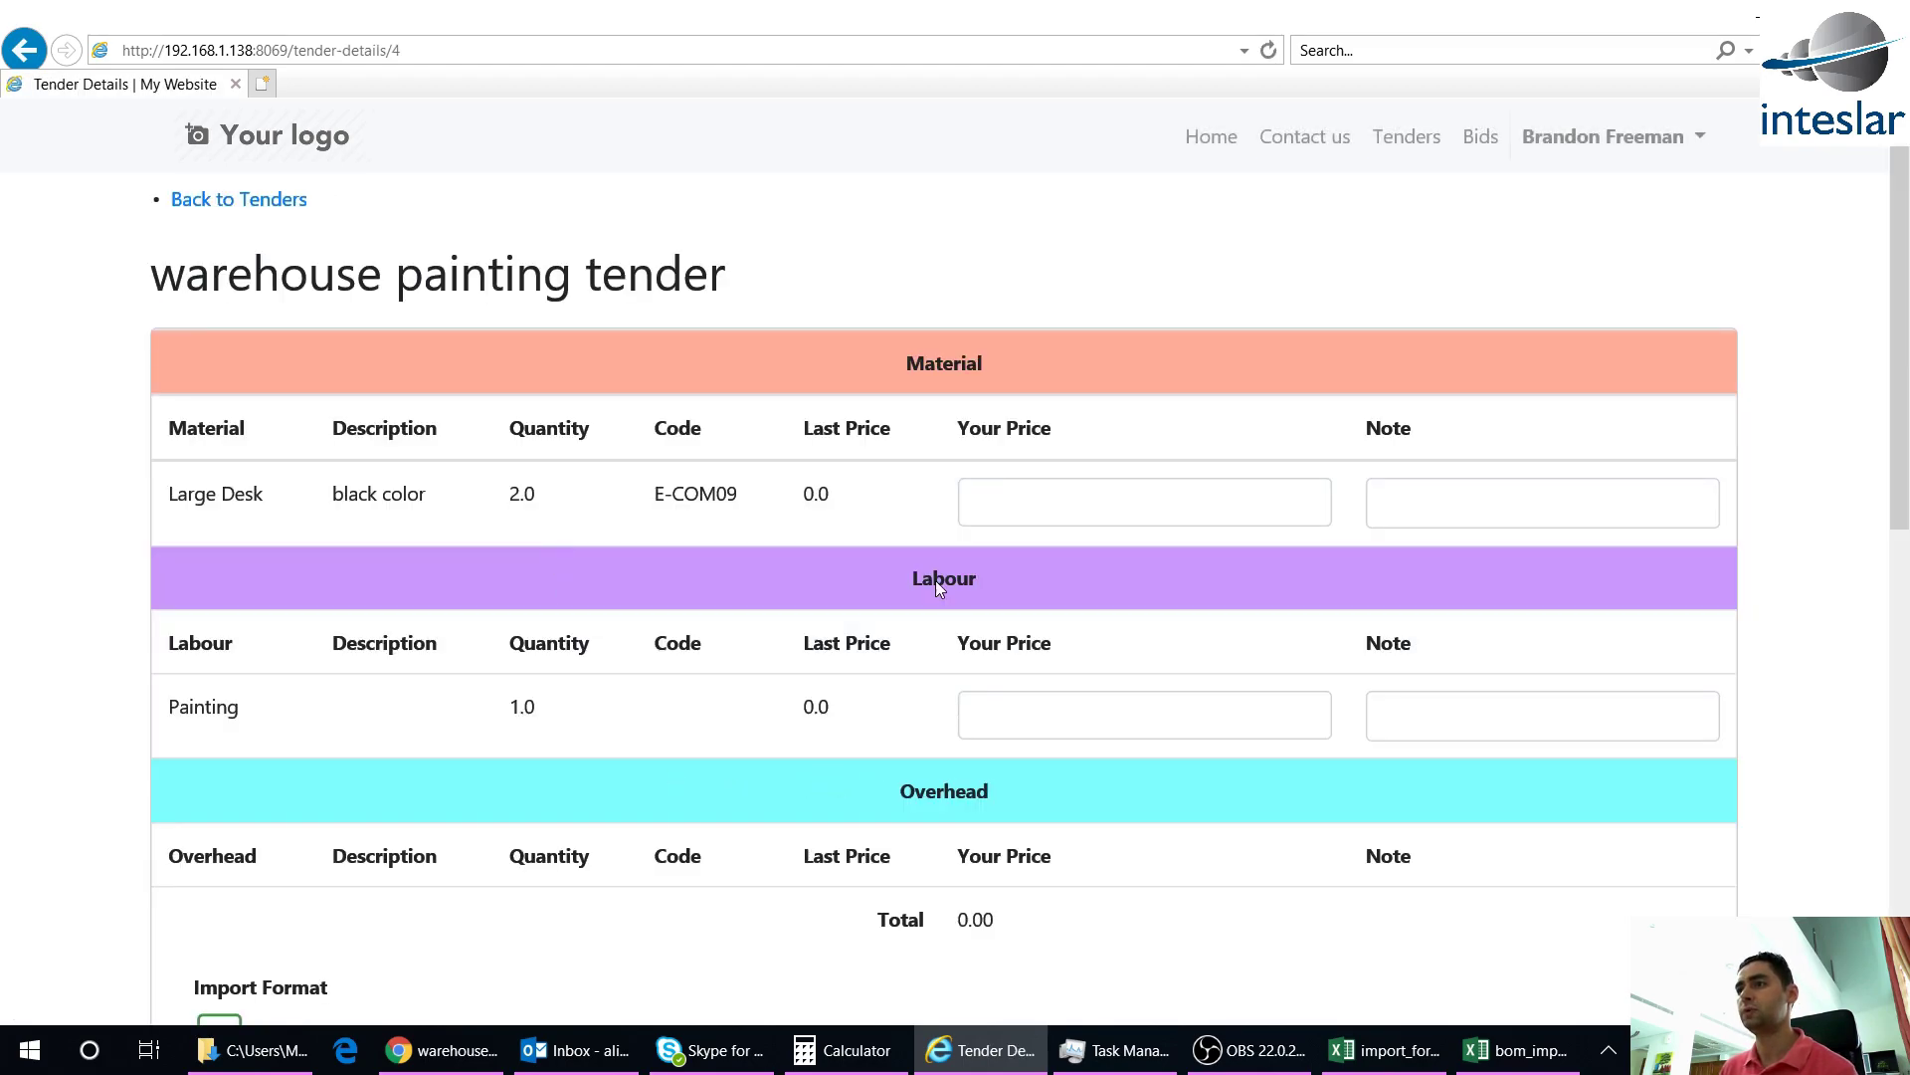
{"action": "scroll", "coordinate": [957, 781], "scroll_direction": "down", "scroll_amount": 3}
{"action": "scroll", "coordinate": [953, 796], "scroll_direction": "up", "scroll_amount": 3}
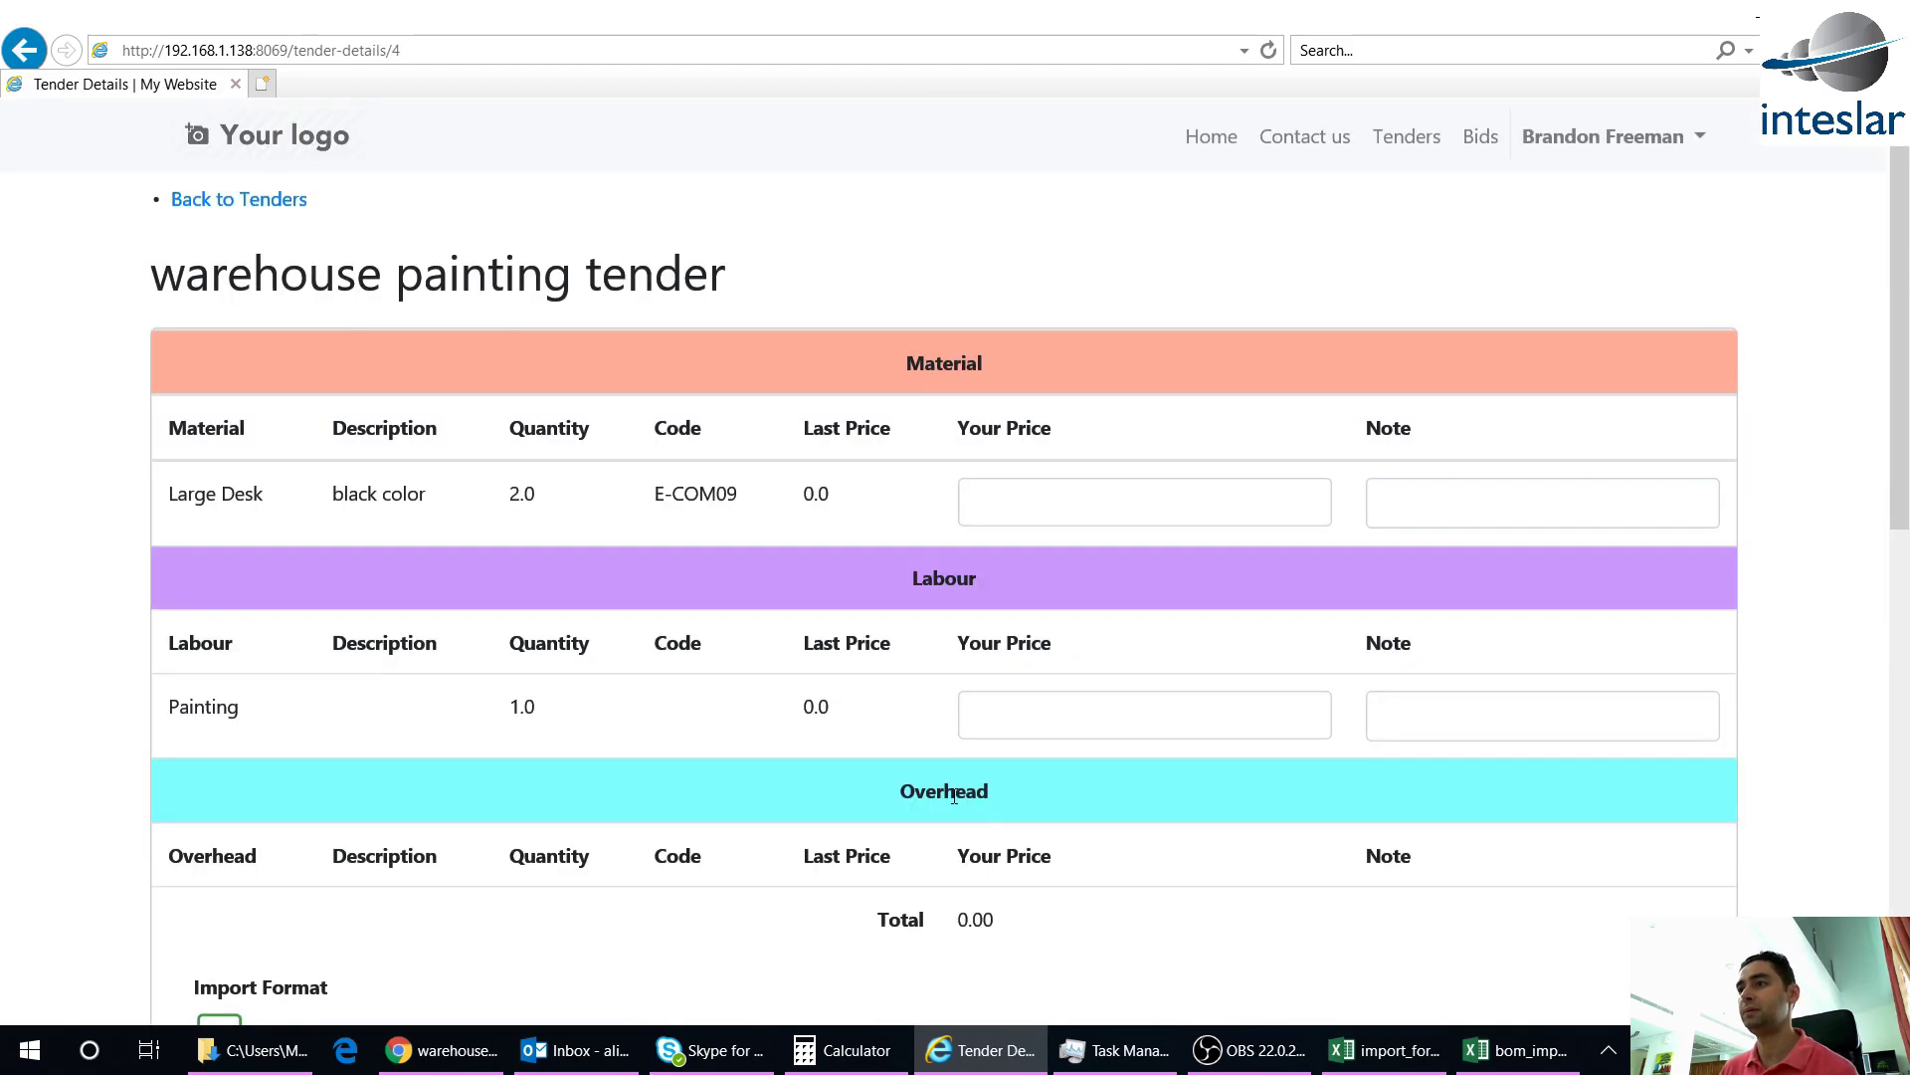
Quote 50 for the Large Desk and 100 for Painting, adding the note "i have only red" to the Painting line
{"action": "left_click", "coordinate": [1122, 503]}
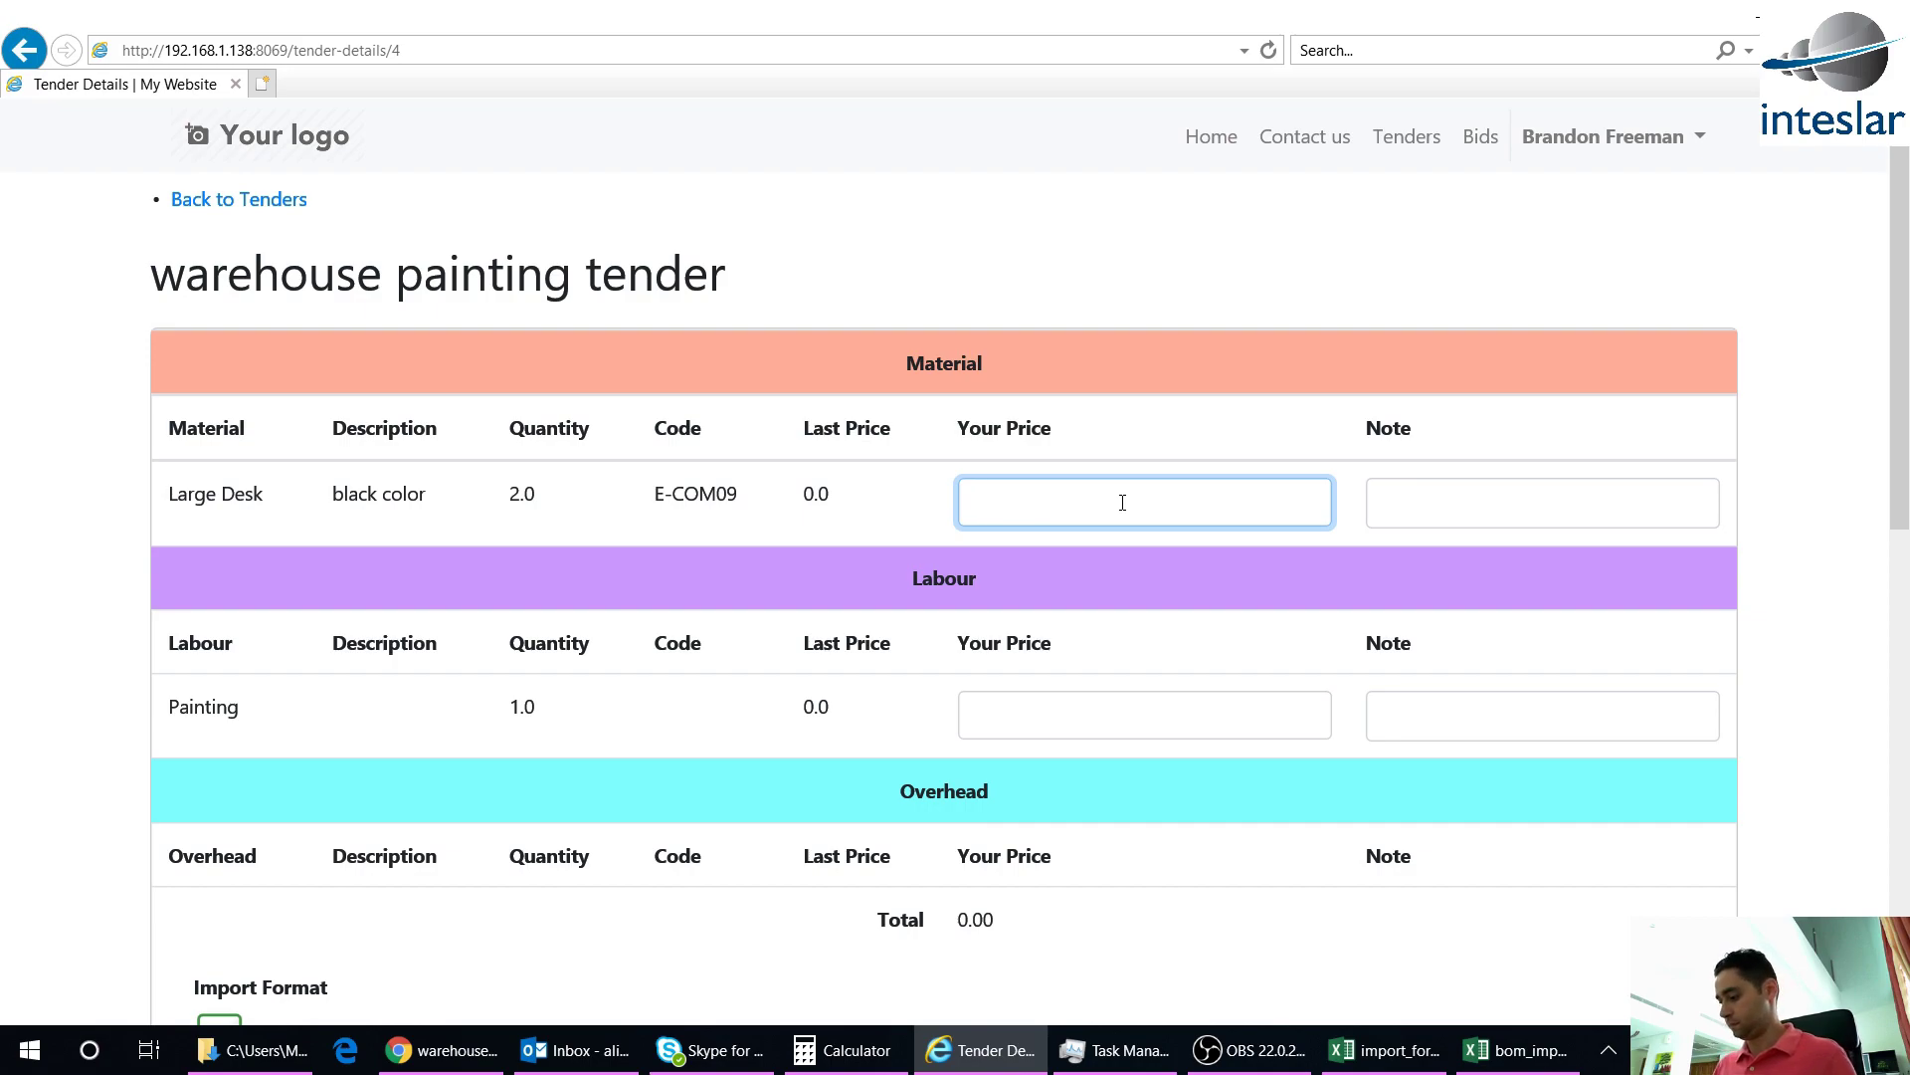
{"action": "type", "text": "50"}
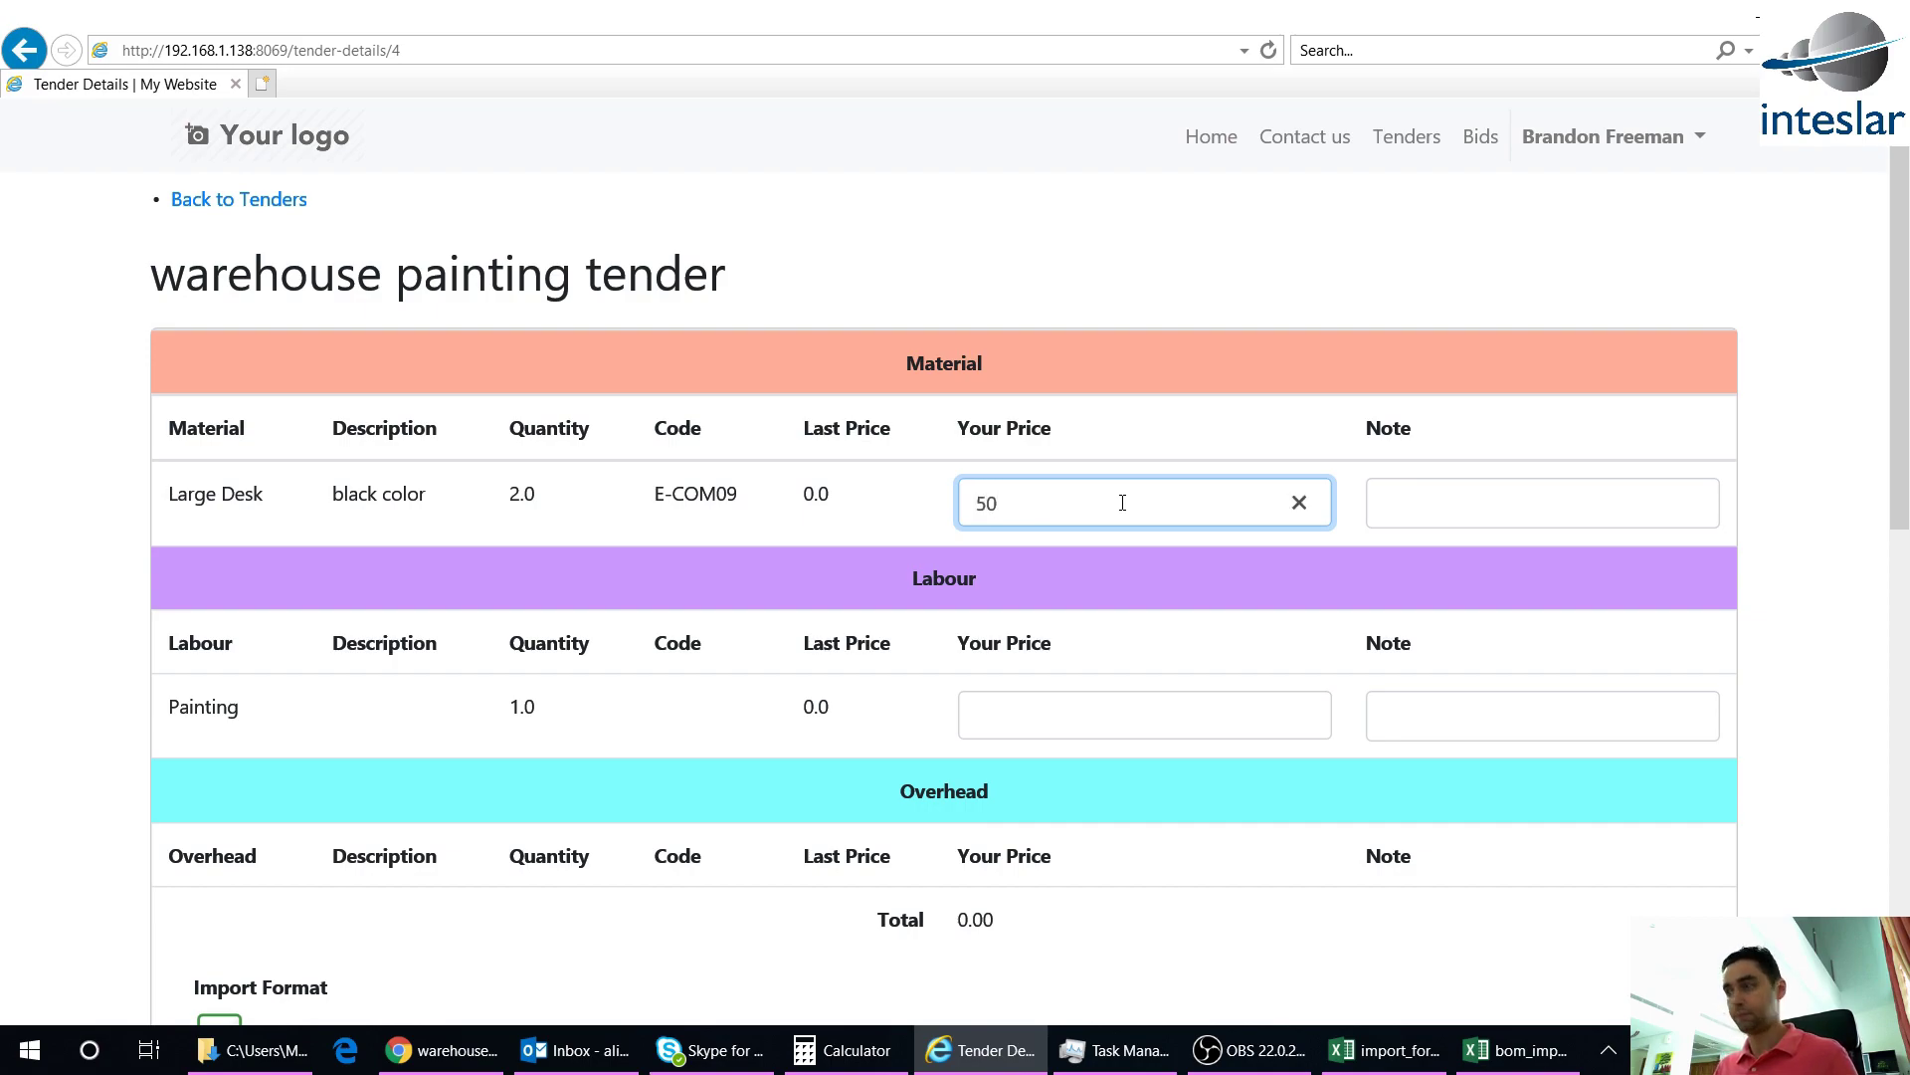
{"action": "left_click", "coordinate": [1070, 709]}
{"action": "type", "text": "100"}
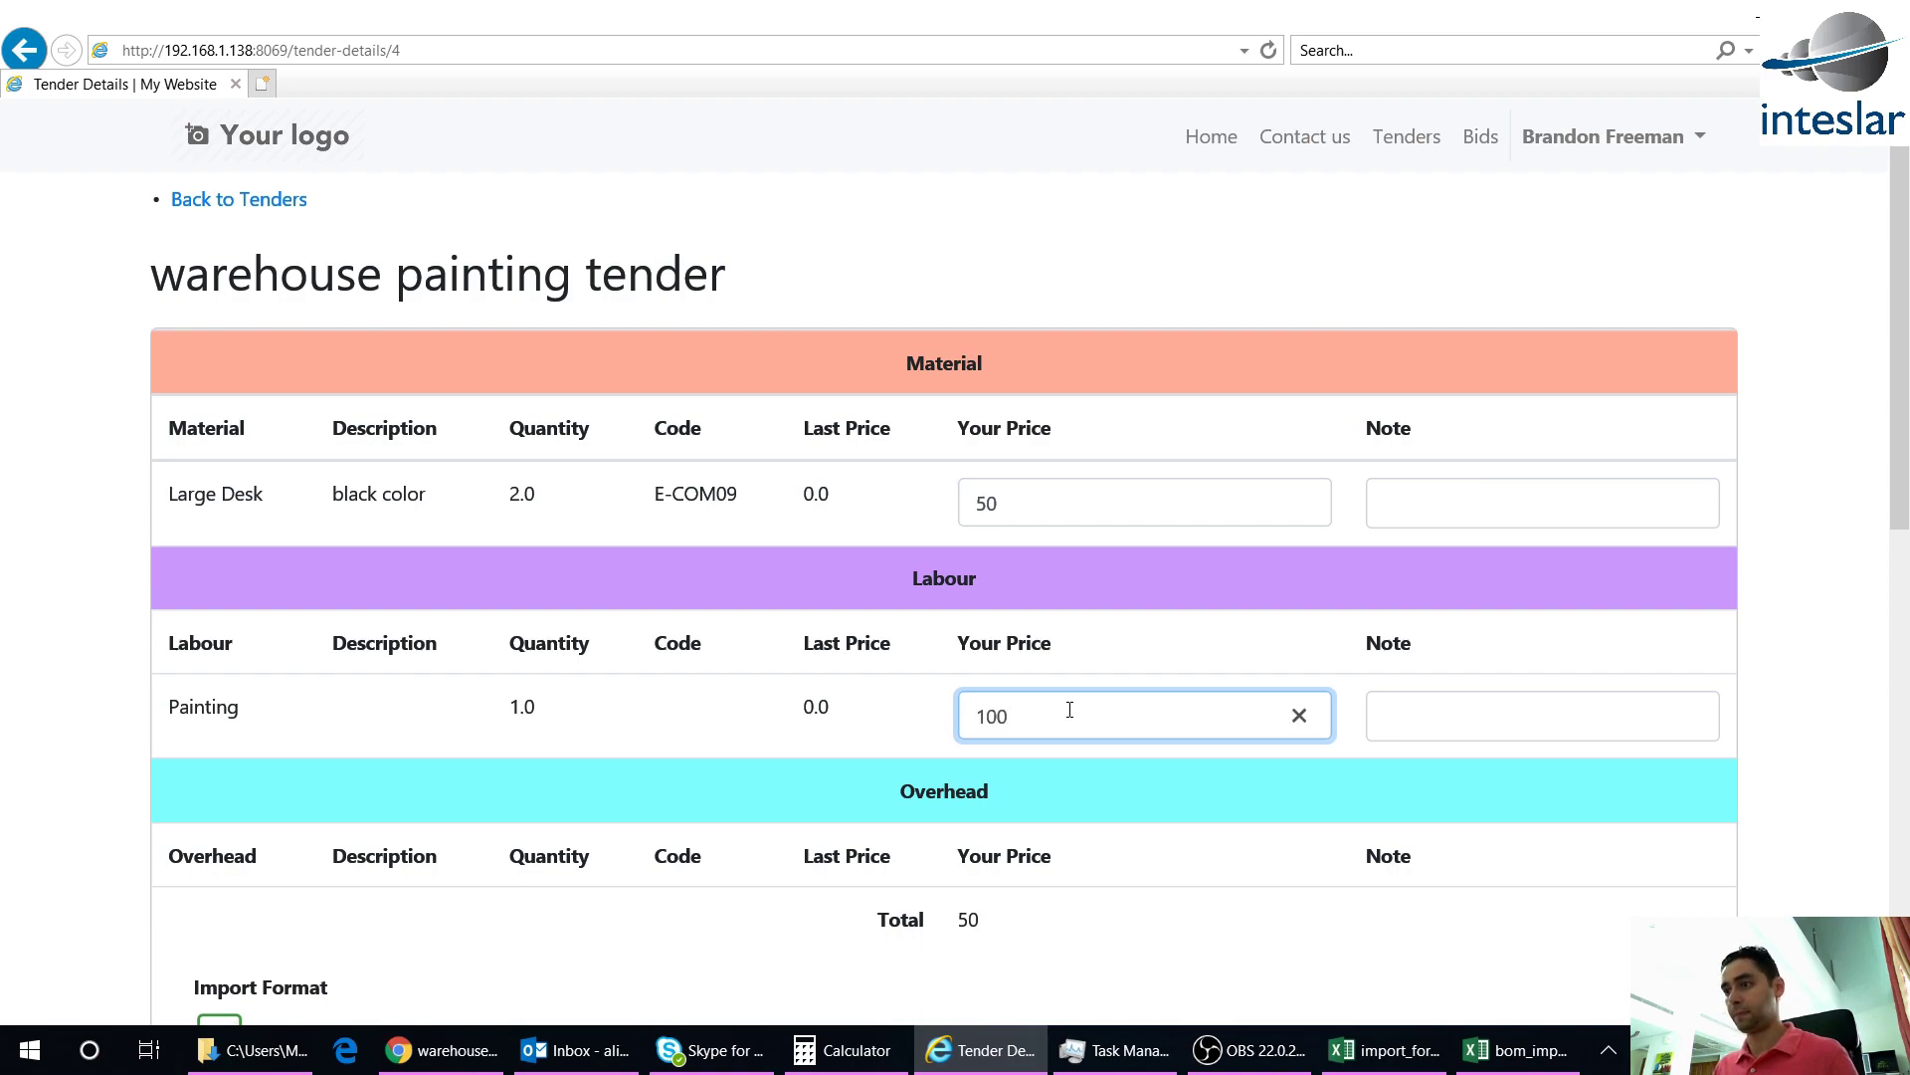
{"action": "left_click", "coordinate": [1473, 719]}
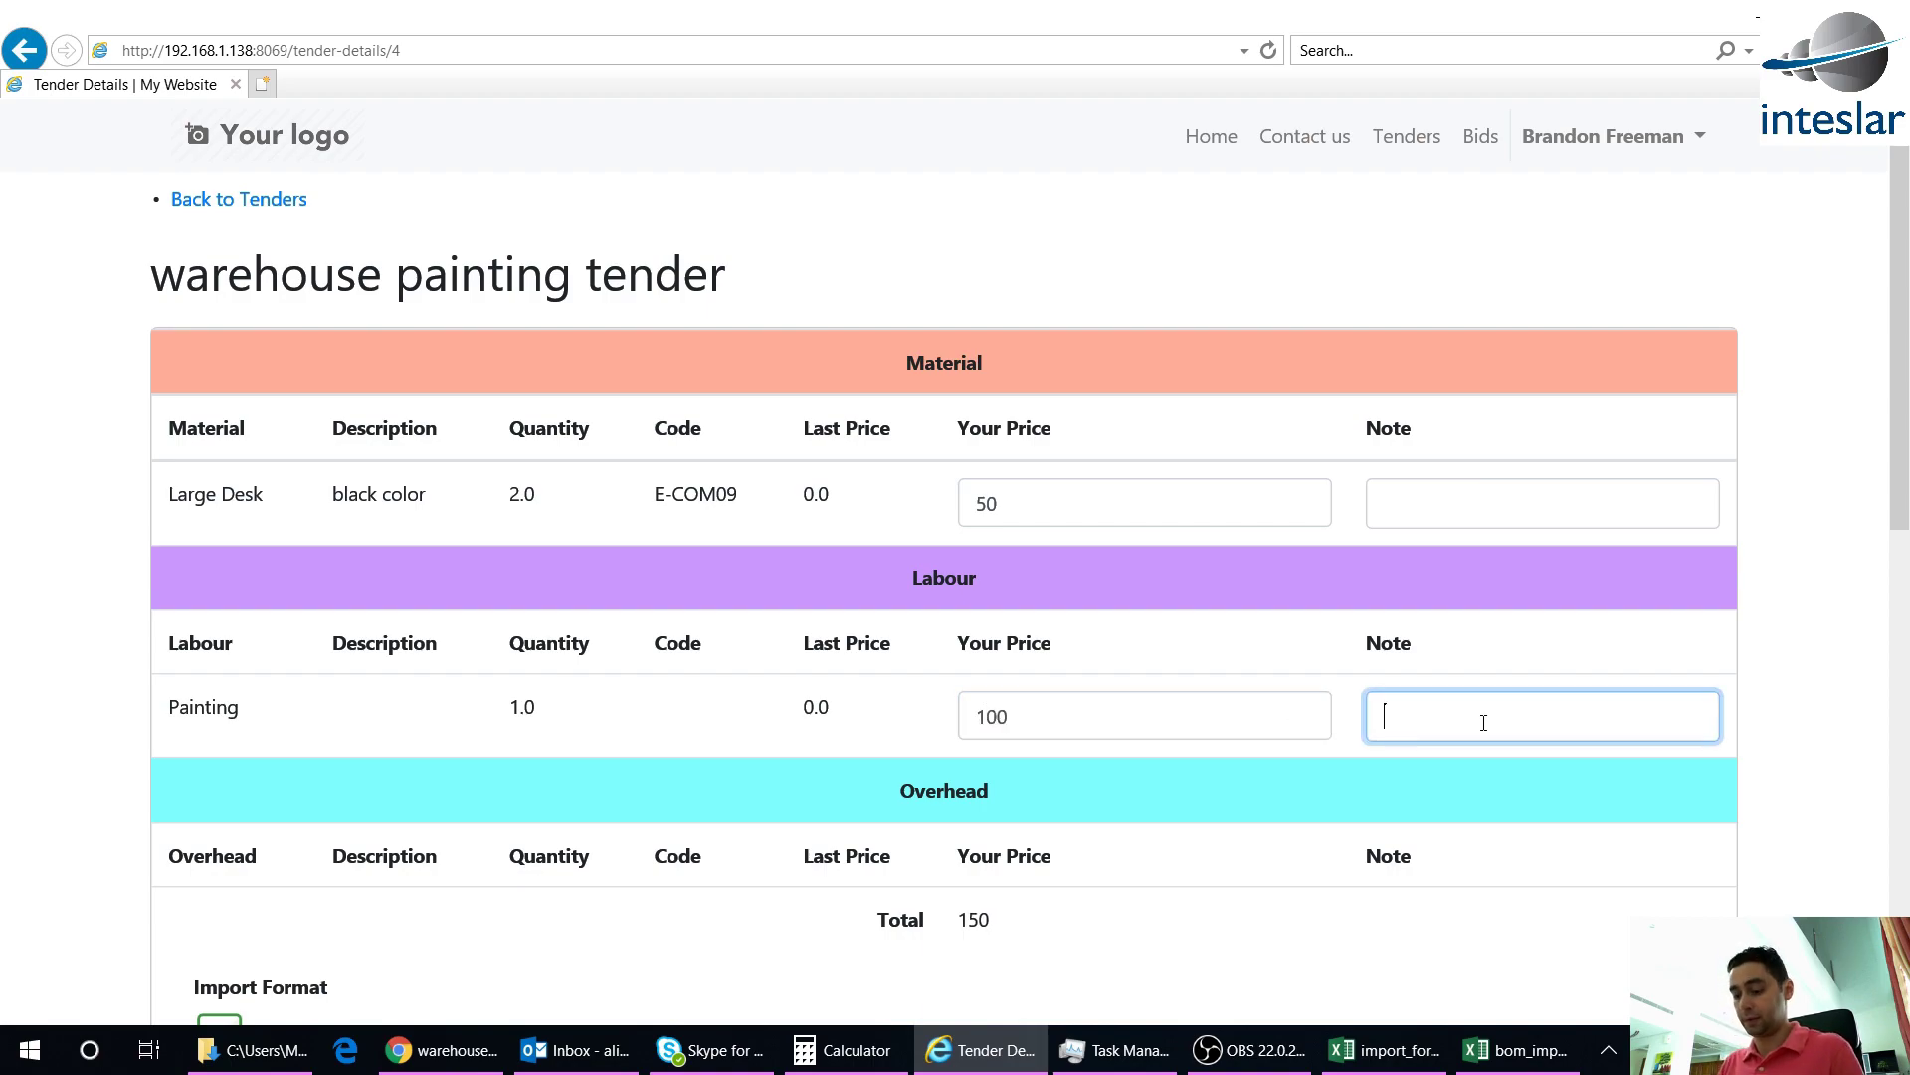
{"action": "type", "text": "i have "}
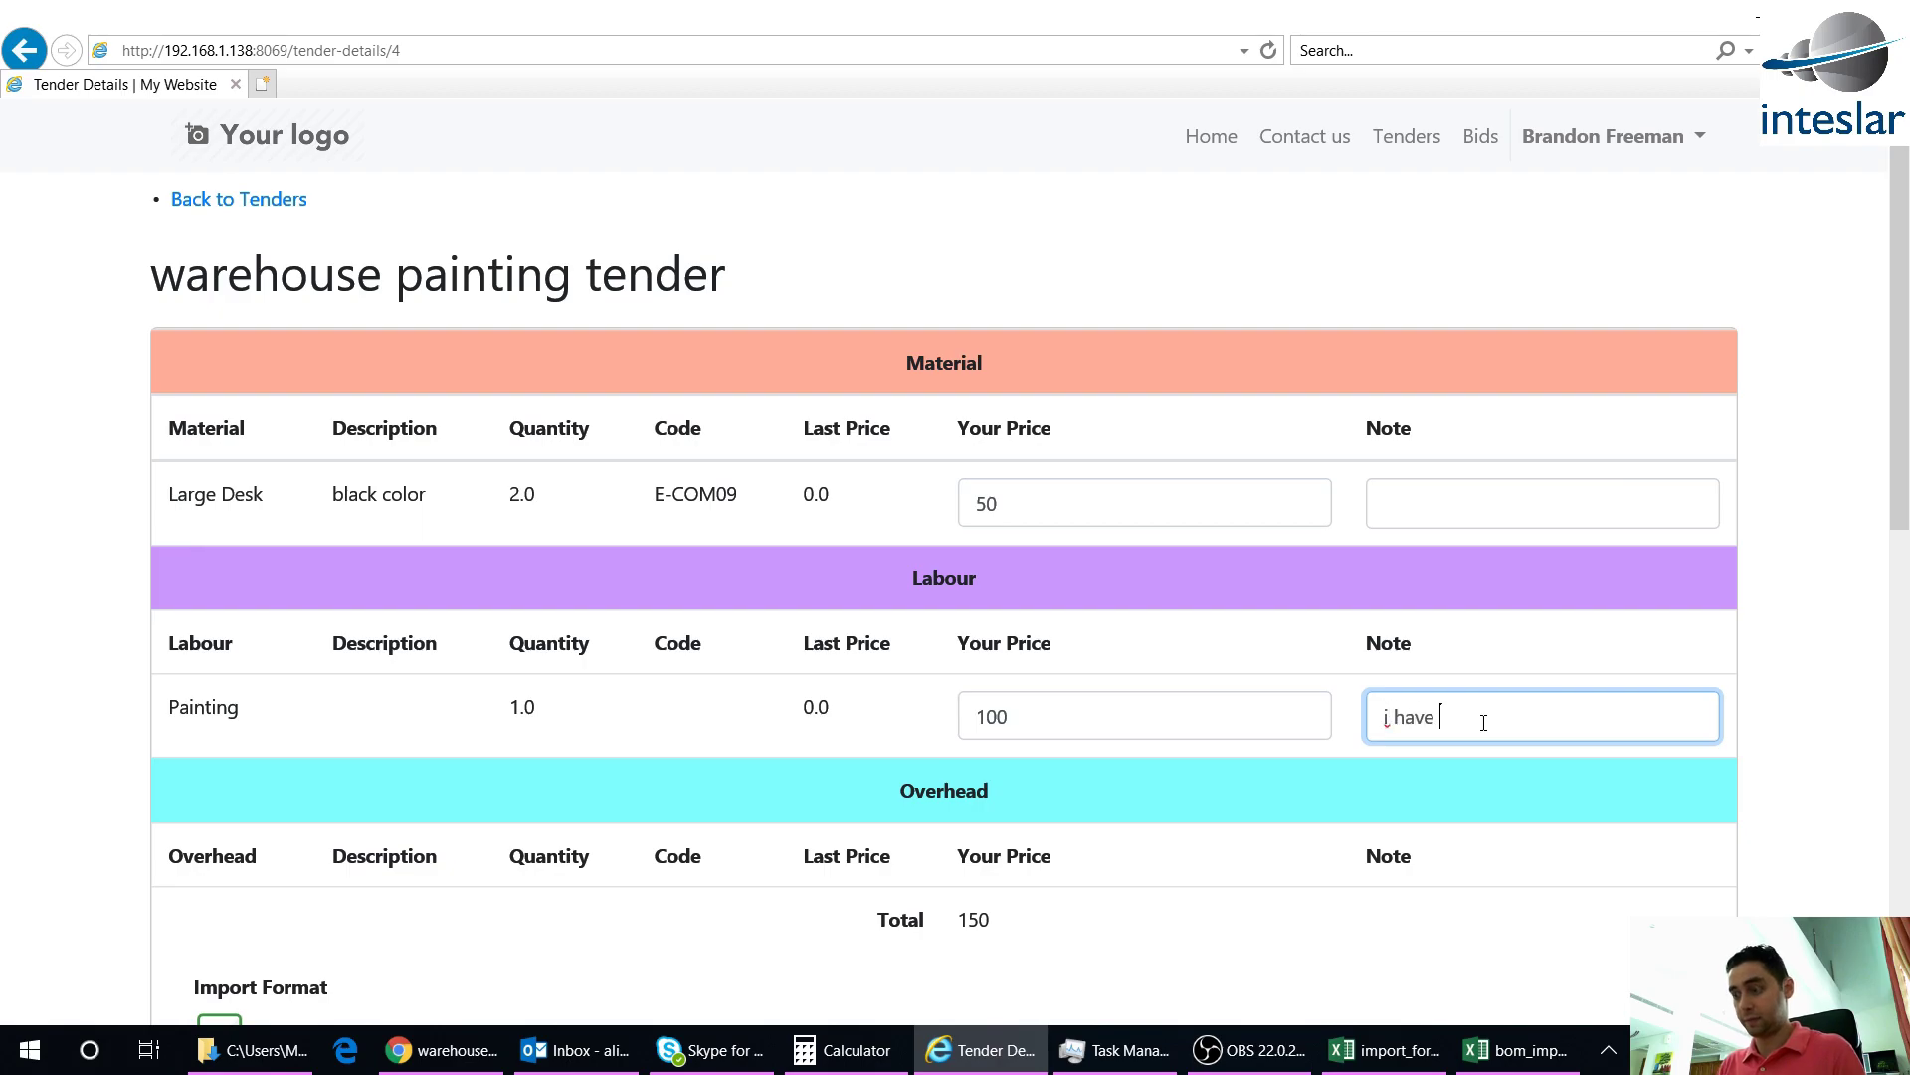
{"action": "type", "text": "only red"}
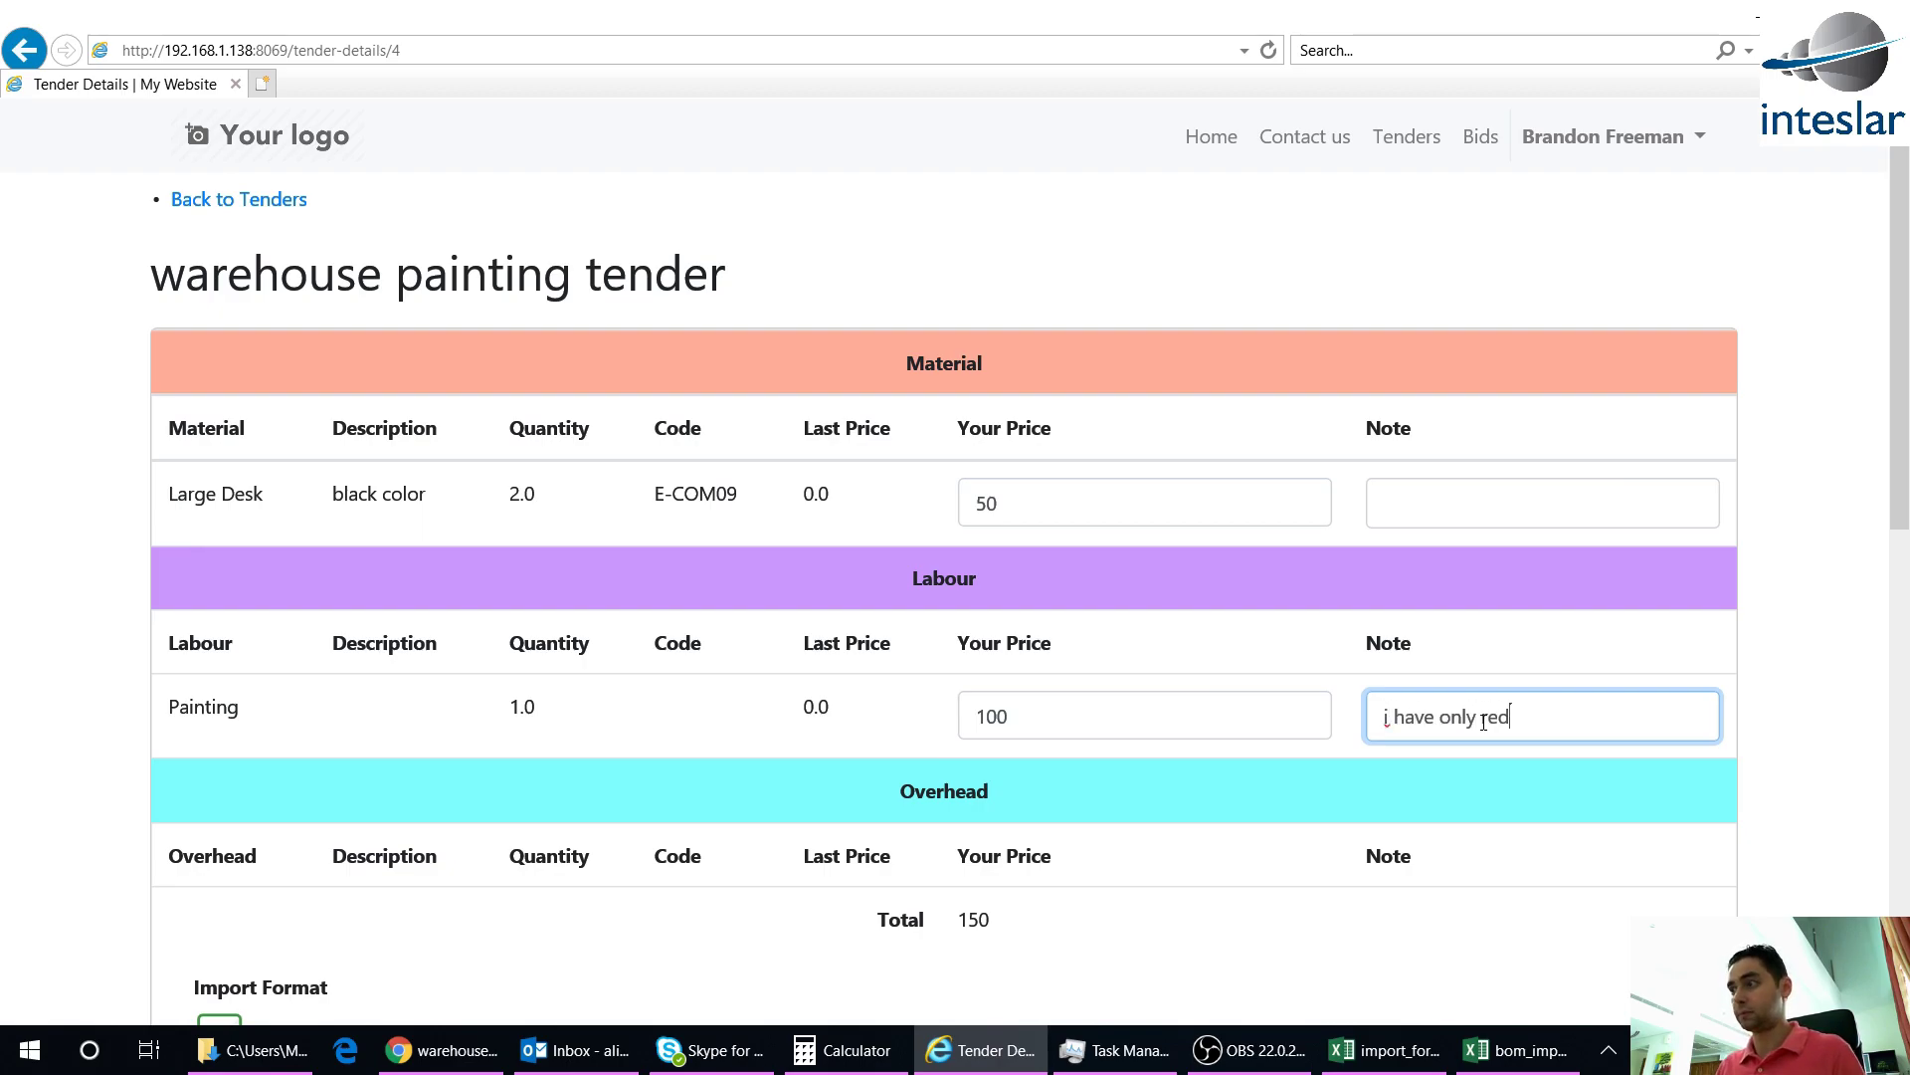
Review the quoted lines and submit the vendor's bid for the warehouse painting tender
{"action": "scroll", "coordinate": [1476, 746], "scroll_direction": "down", "scroll_amount": 3}
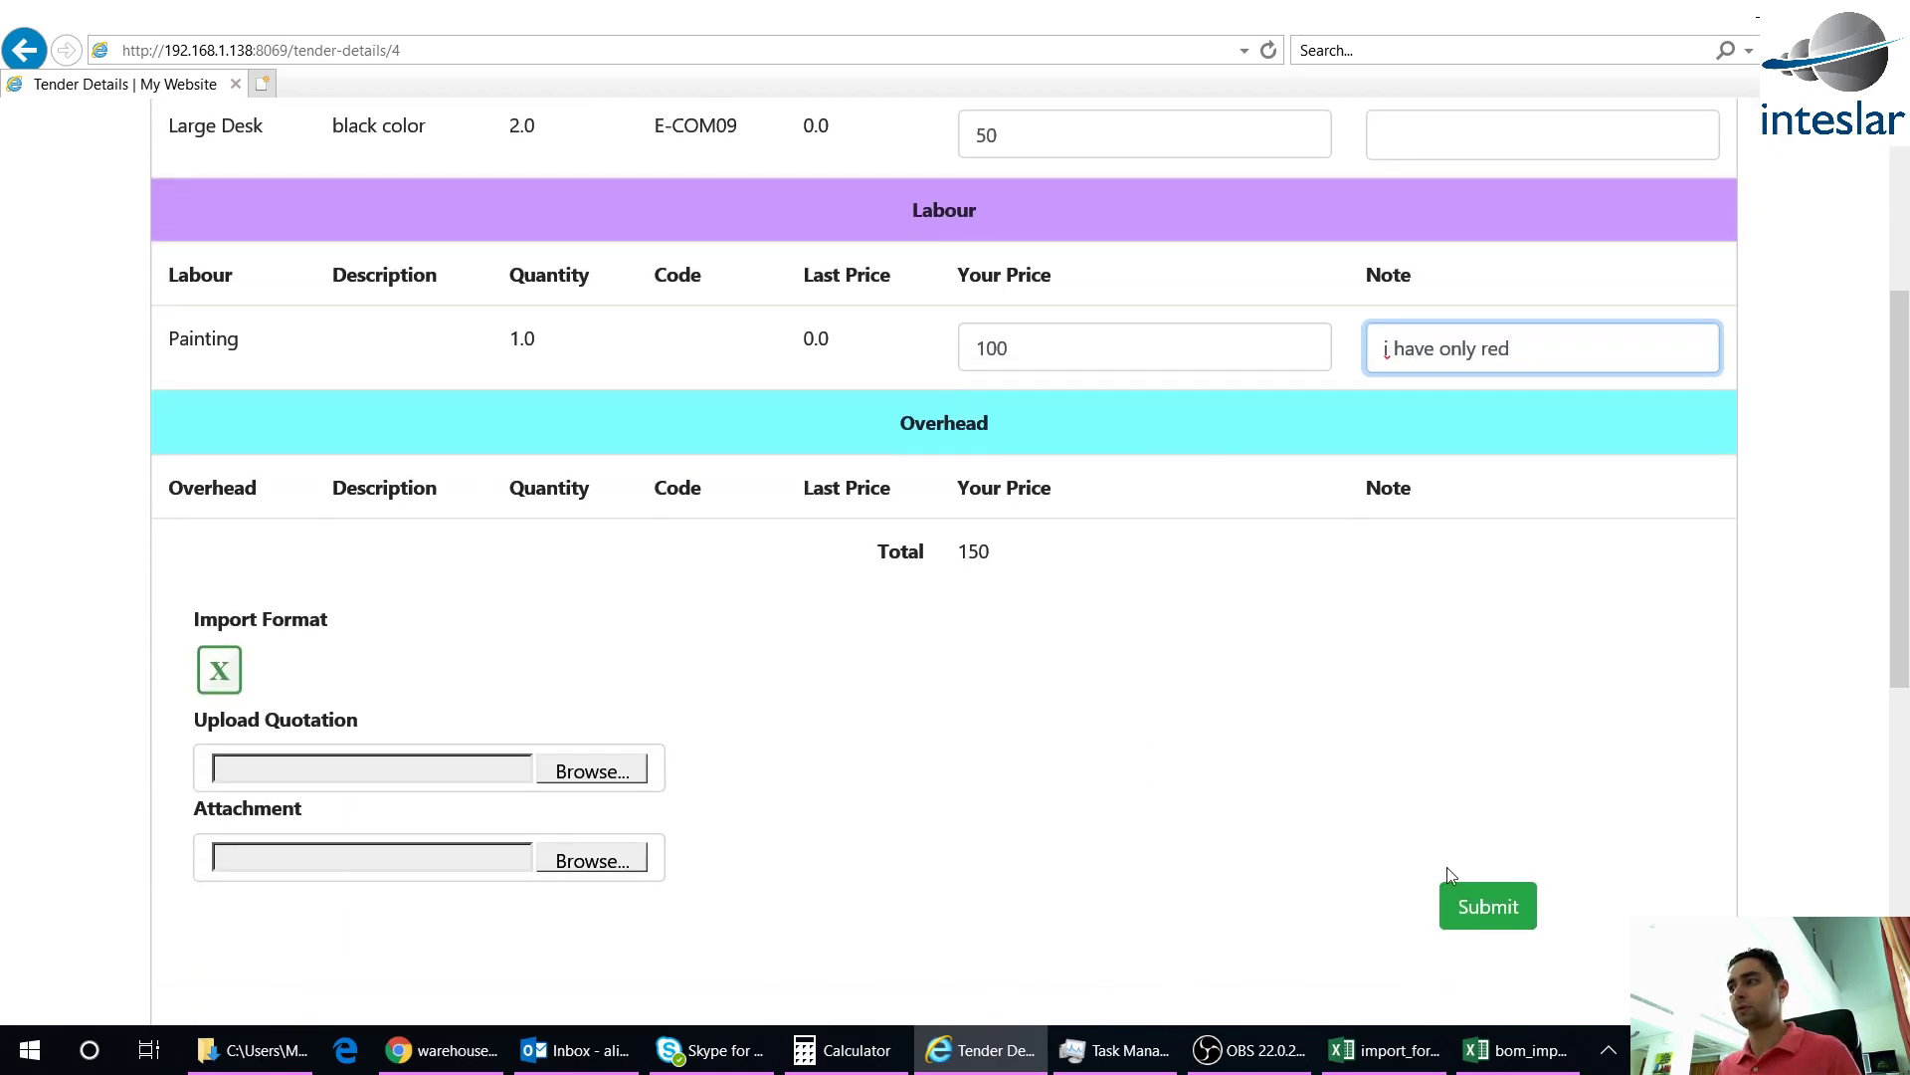
{"action": "scroll", "coordinate": [1341, 756], "scroll_direction": "up", "scroll_amount": 2}
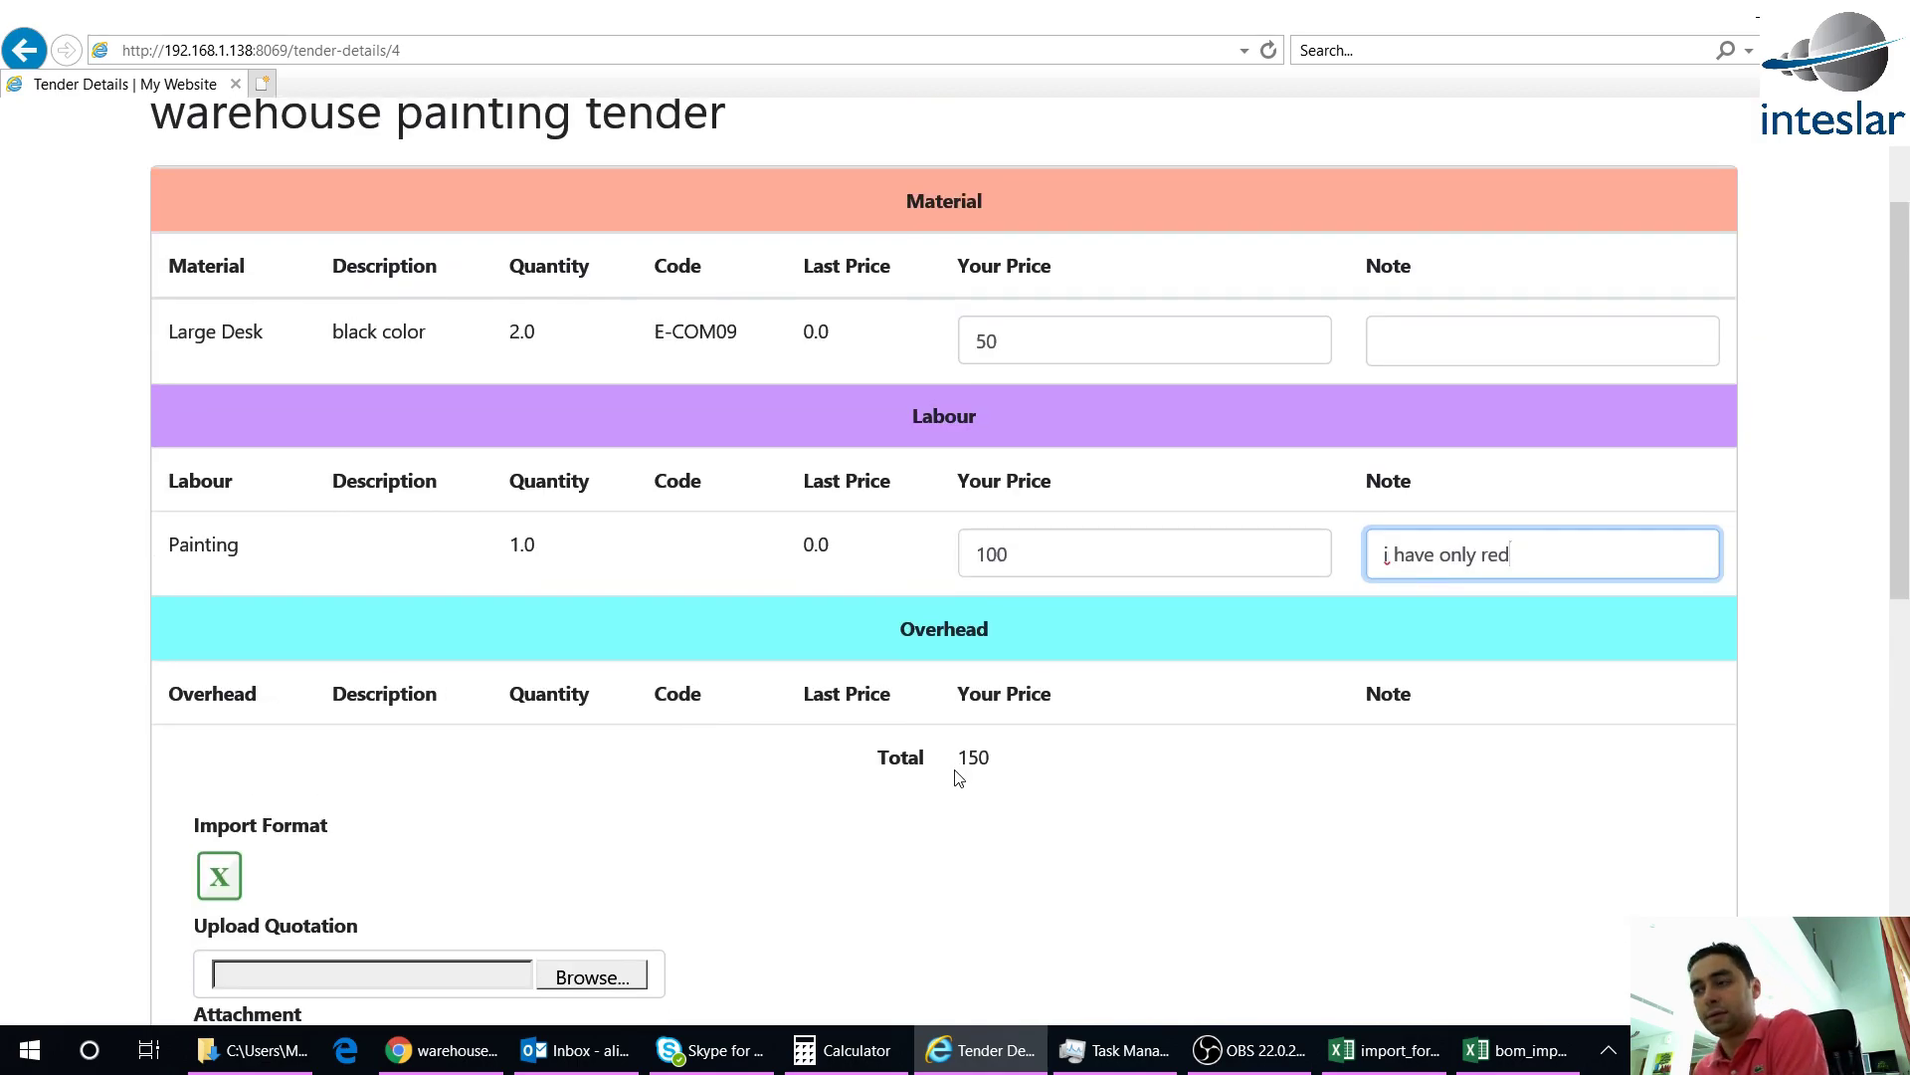
{"action": "scroll", "coordinate": [1194, 810], "scroll_direction": "down", "scroll_amount": 3}
{"action": "left_click", "coordinate": [1513, 846]}
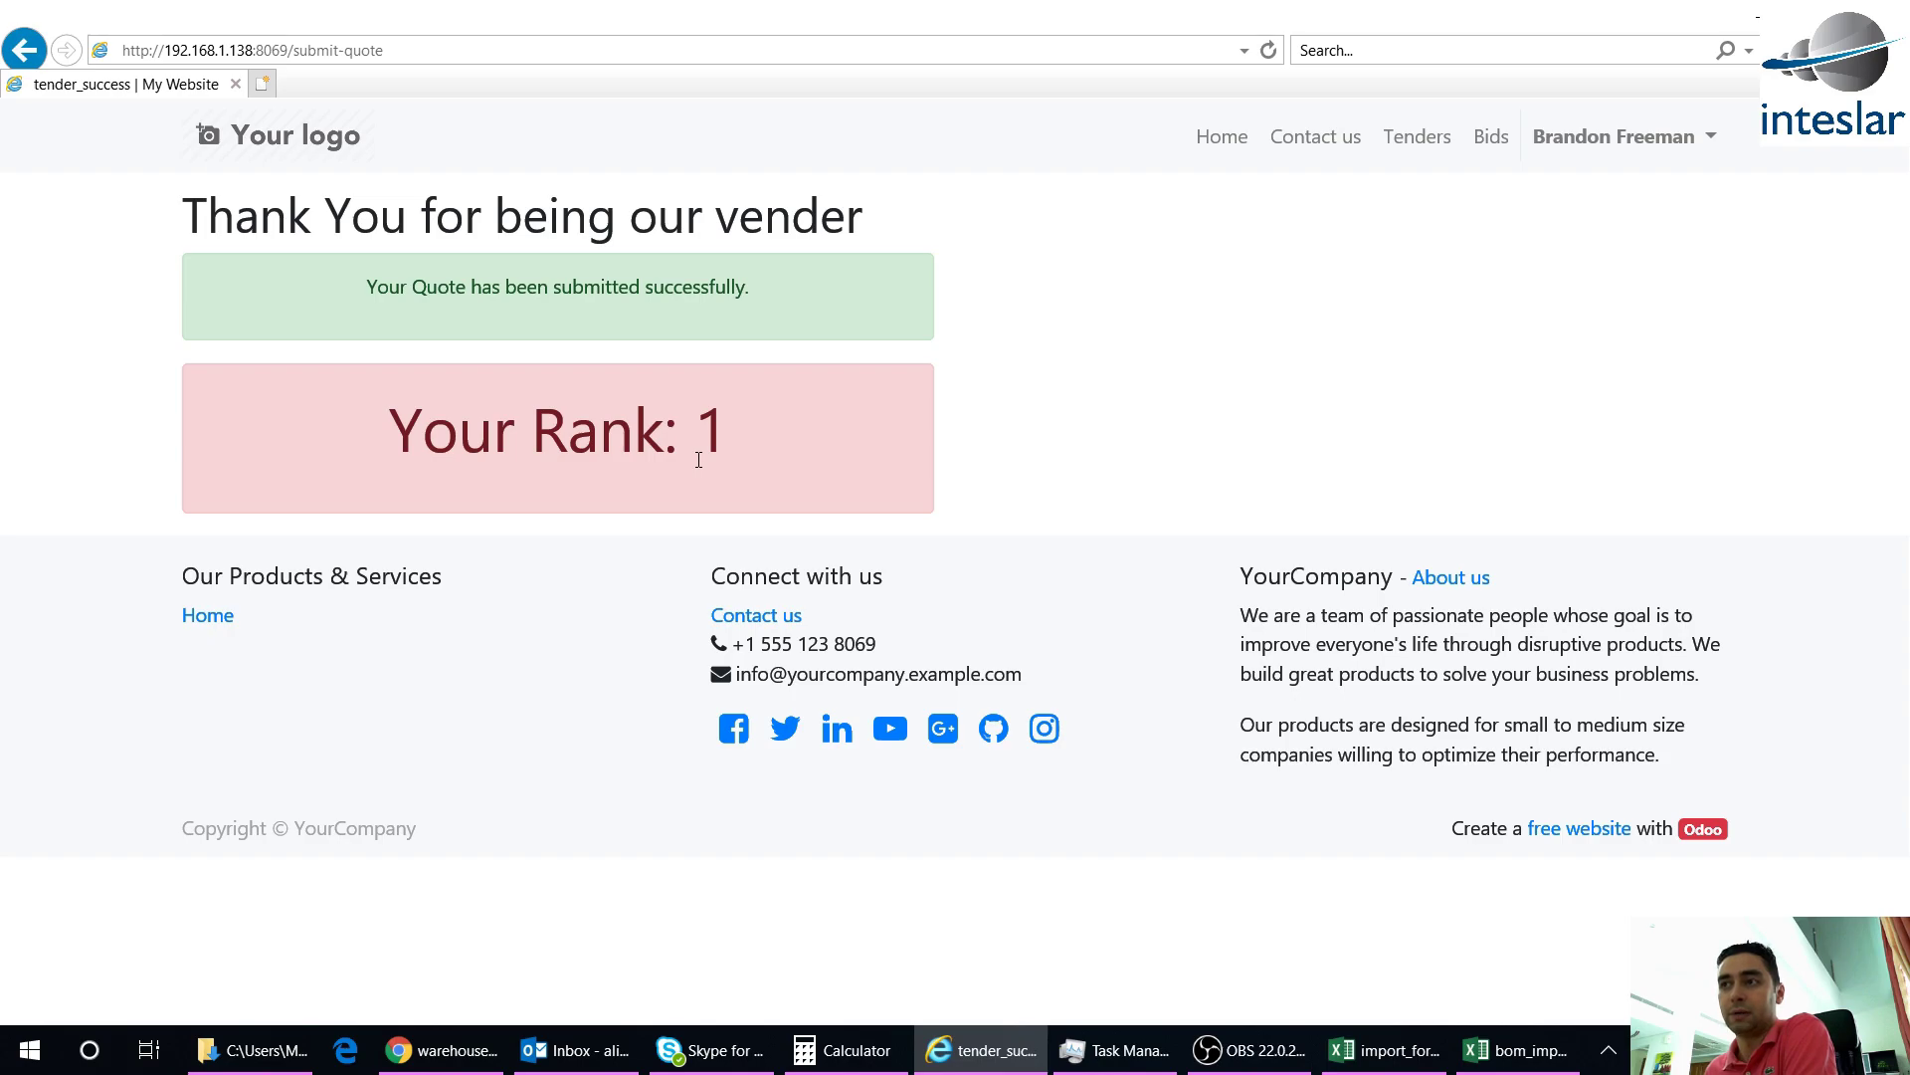
Switch to Odoo in Chrome, refresh the warehouse painting tender and open the submitted bid from its ranking
{"action": "left_click", "coordinate": [442, 1050]}
{"action": "key", "text": "F5"}
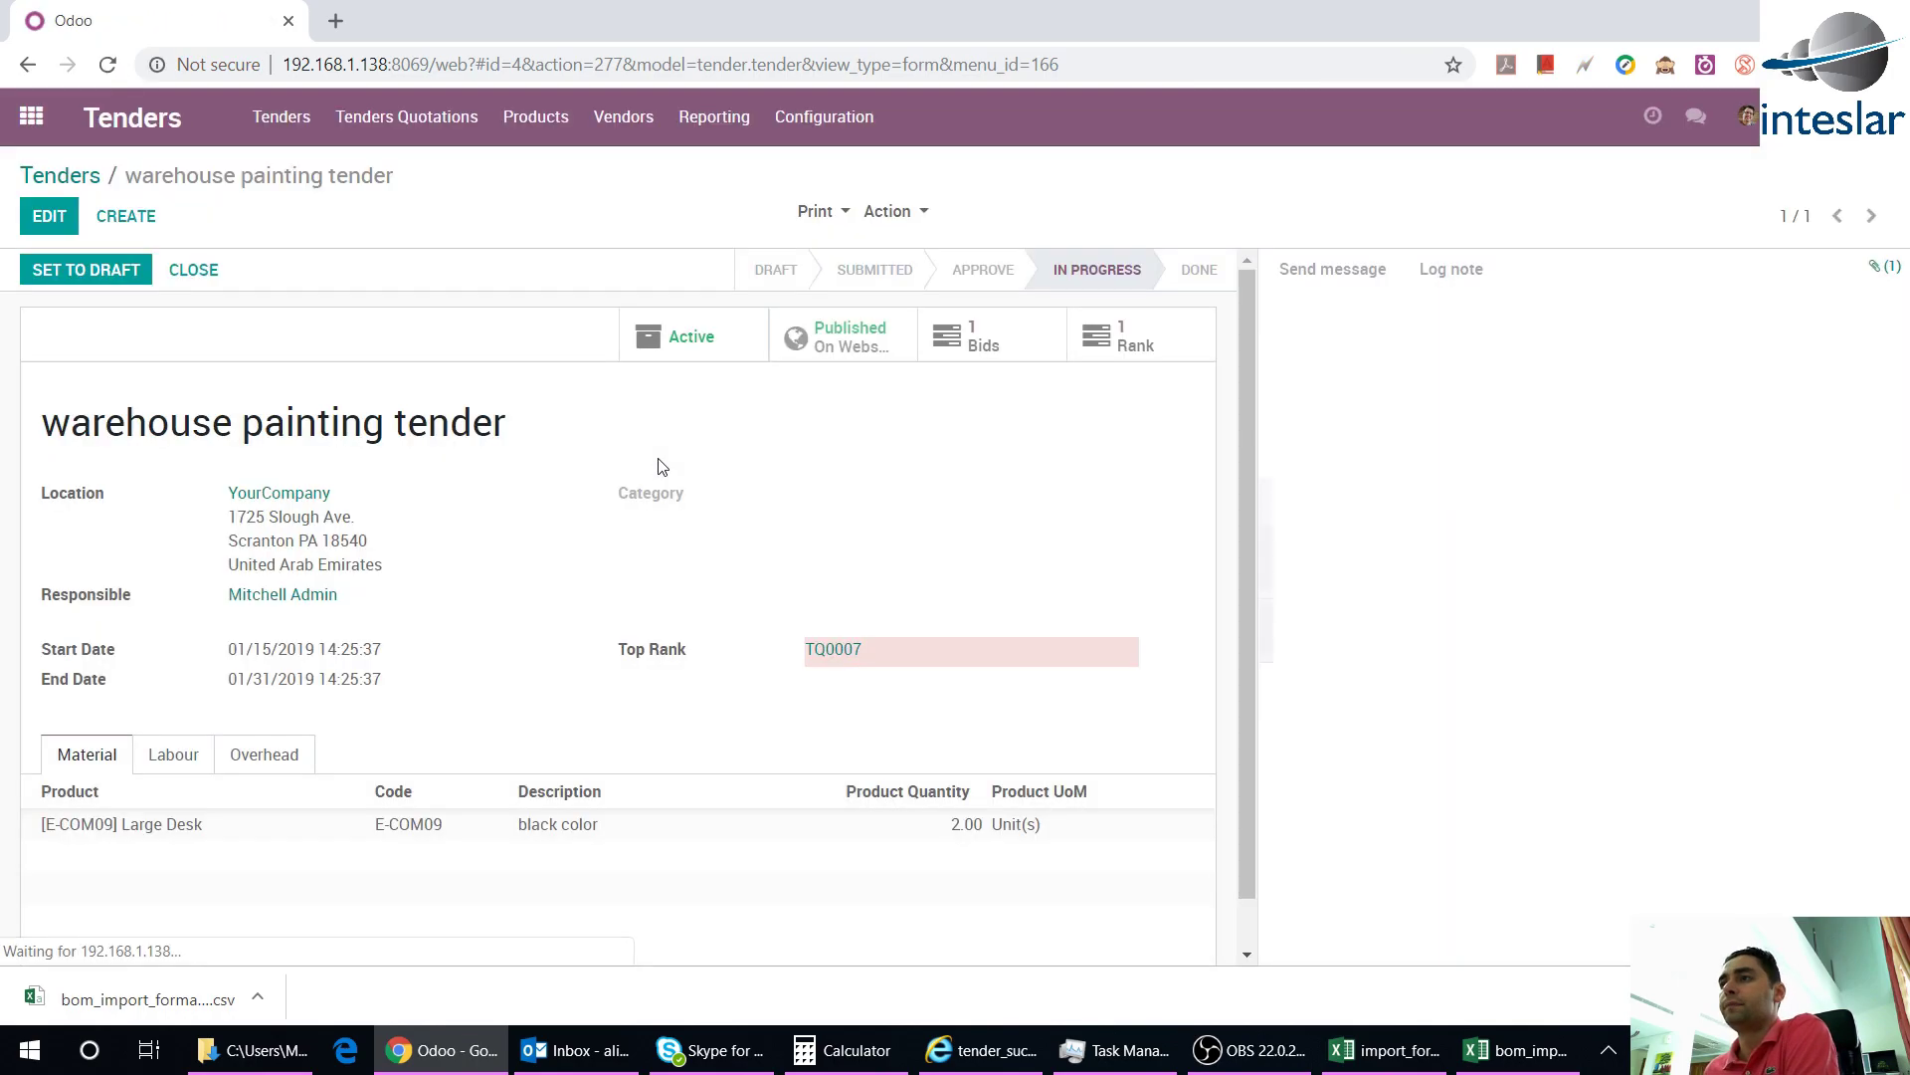
{"action": "left_click", "coordinate": [1116, 344]}
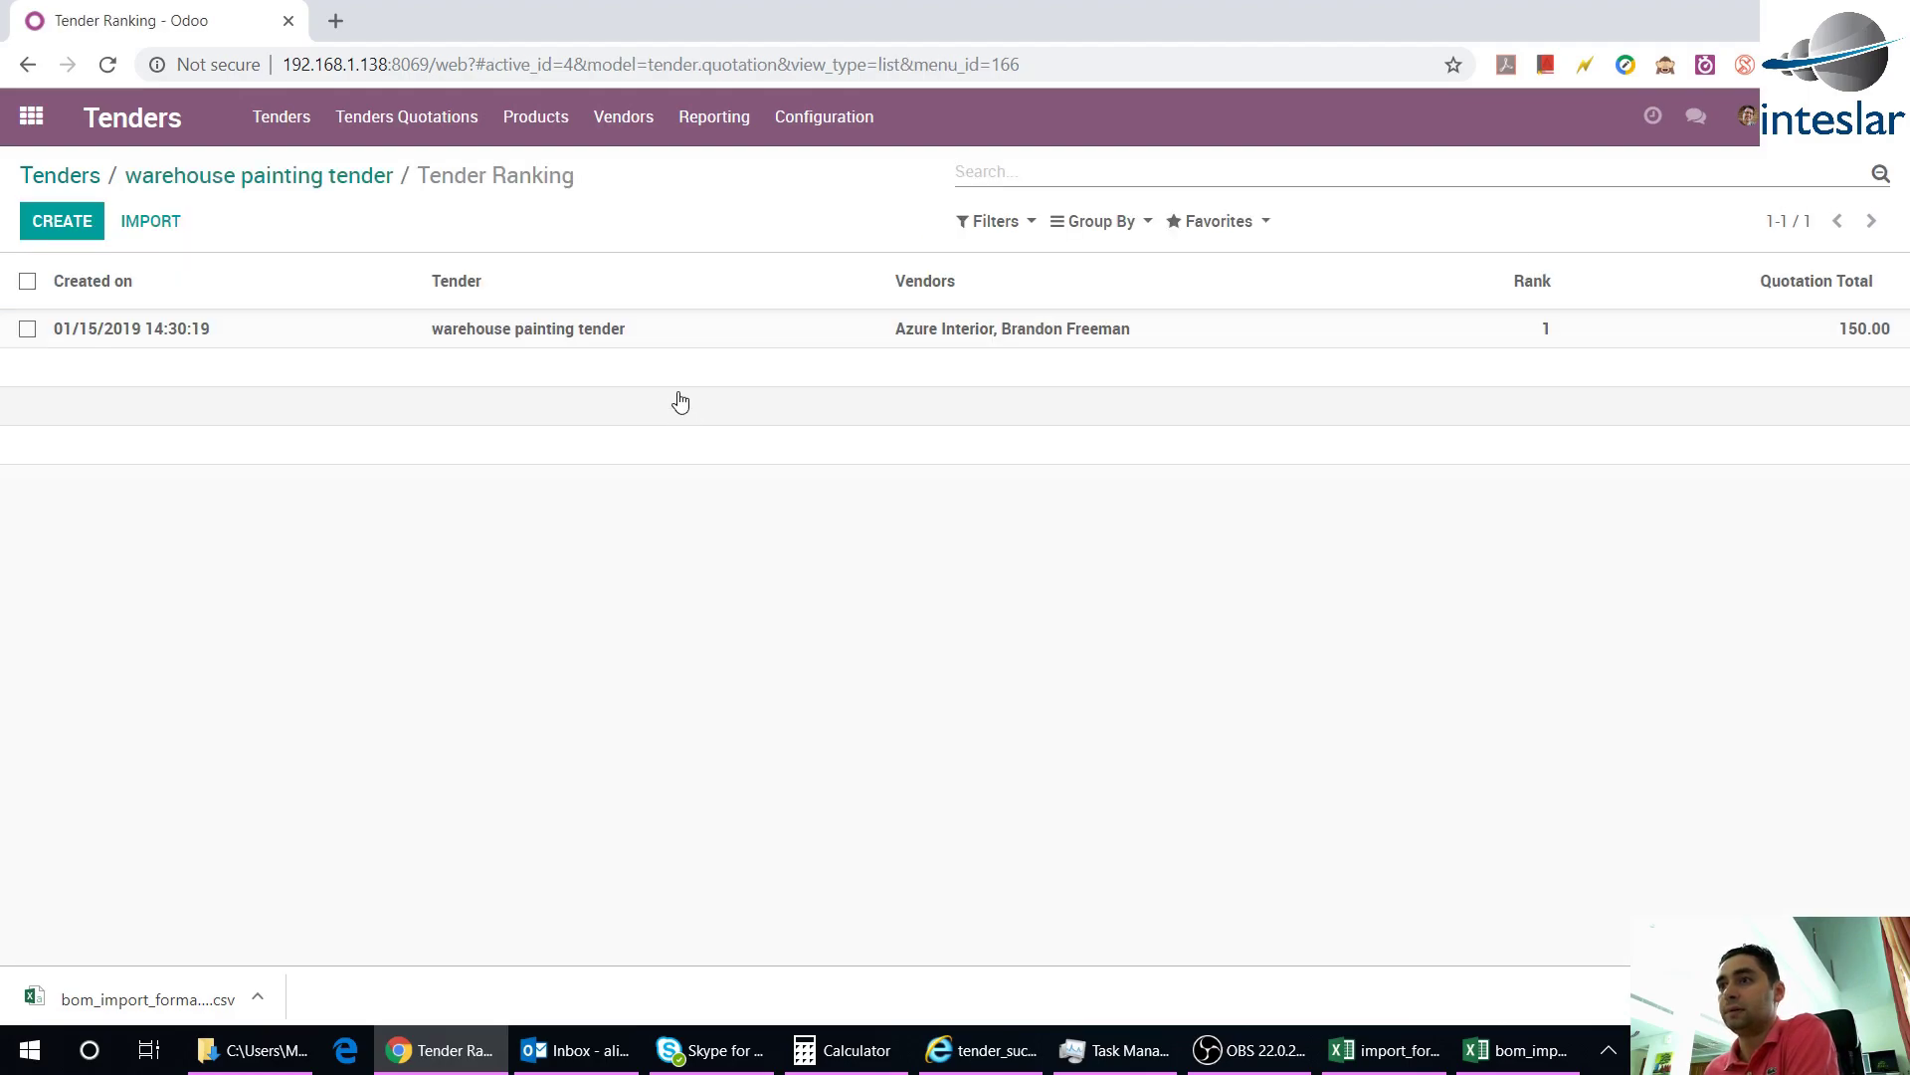
{"action": "left_click", "coordinate": [1193, 340]}
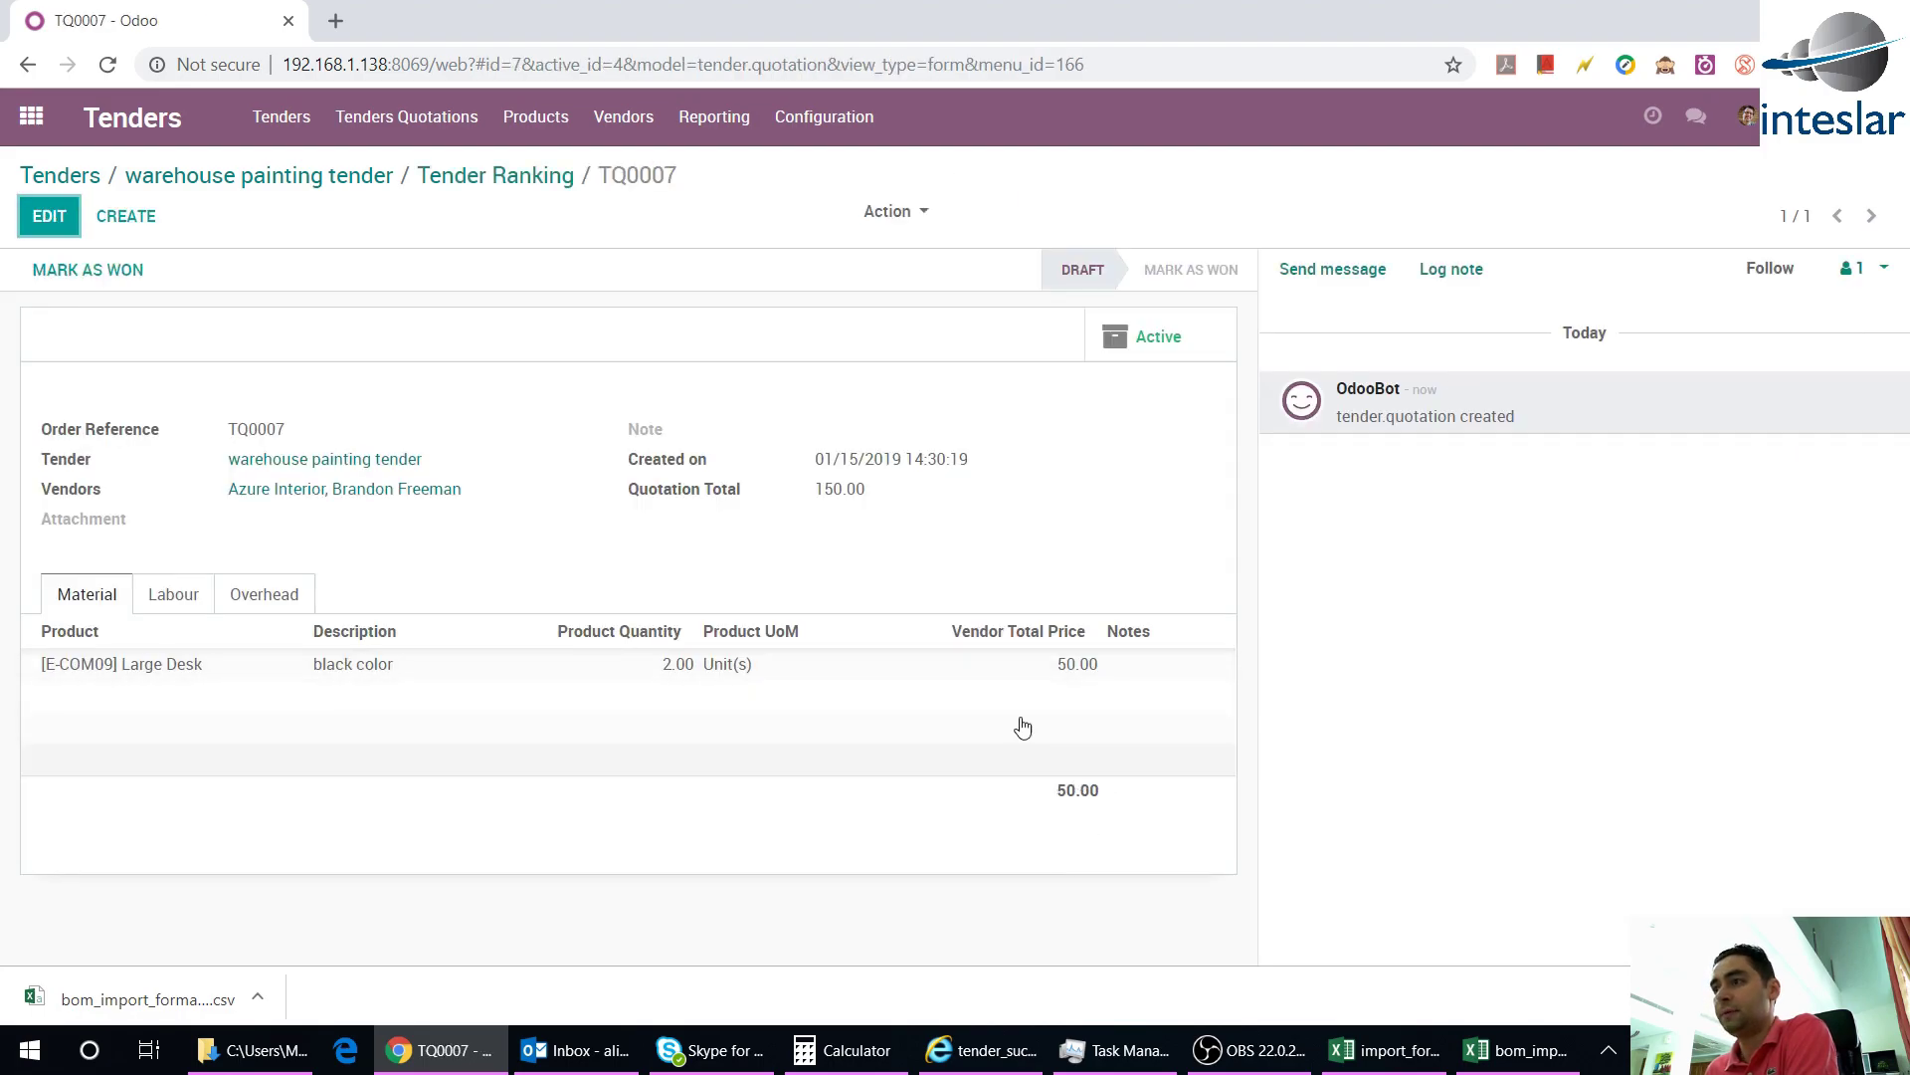
Check the bid's labour and material lines, and return to the warehouse painting tender
{"action": "left_click", "coordinate": [202, 600]}
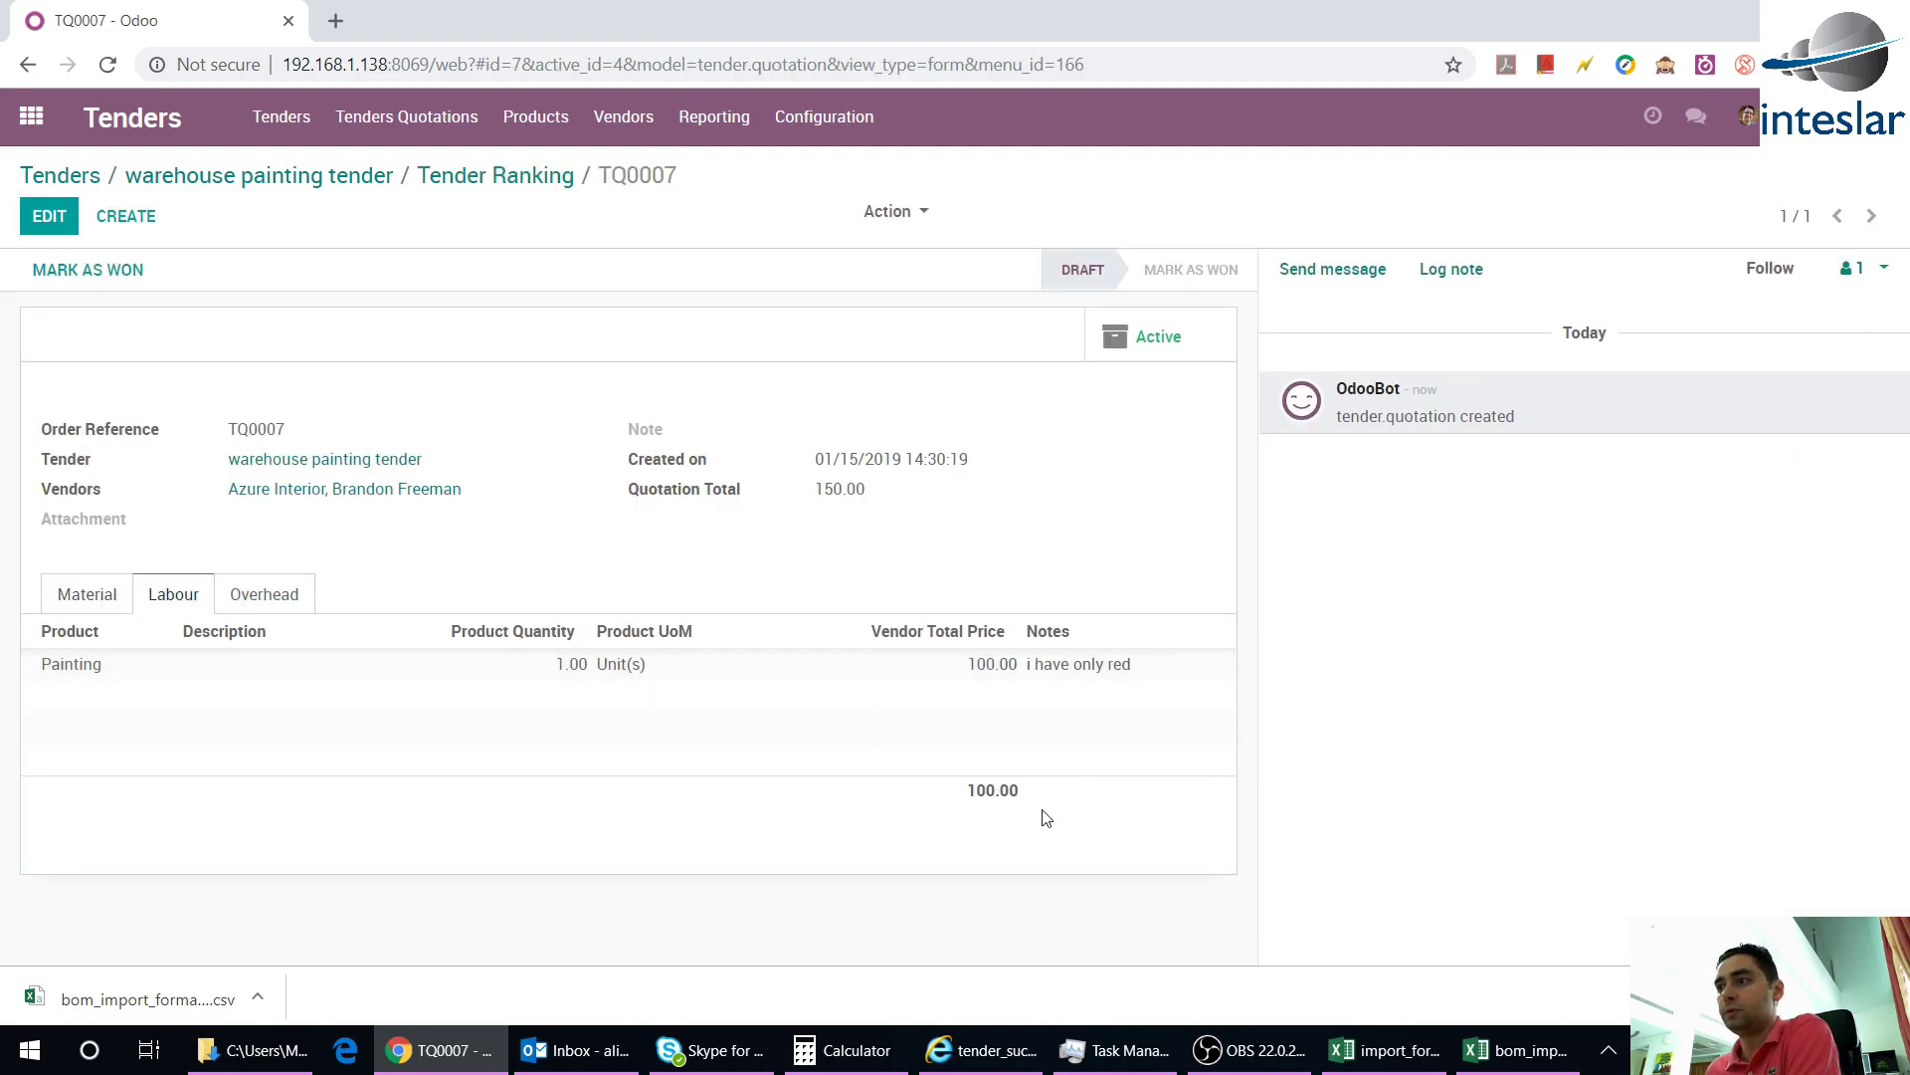
{"action": "left_click", "coordinate": [71, 597]}
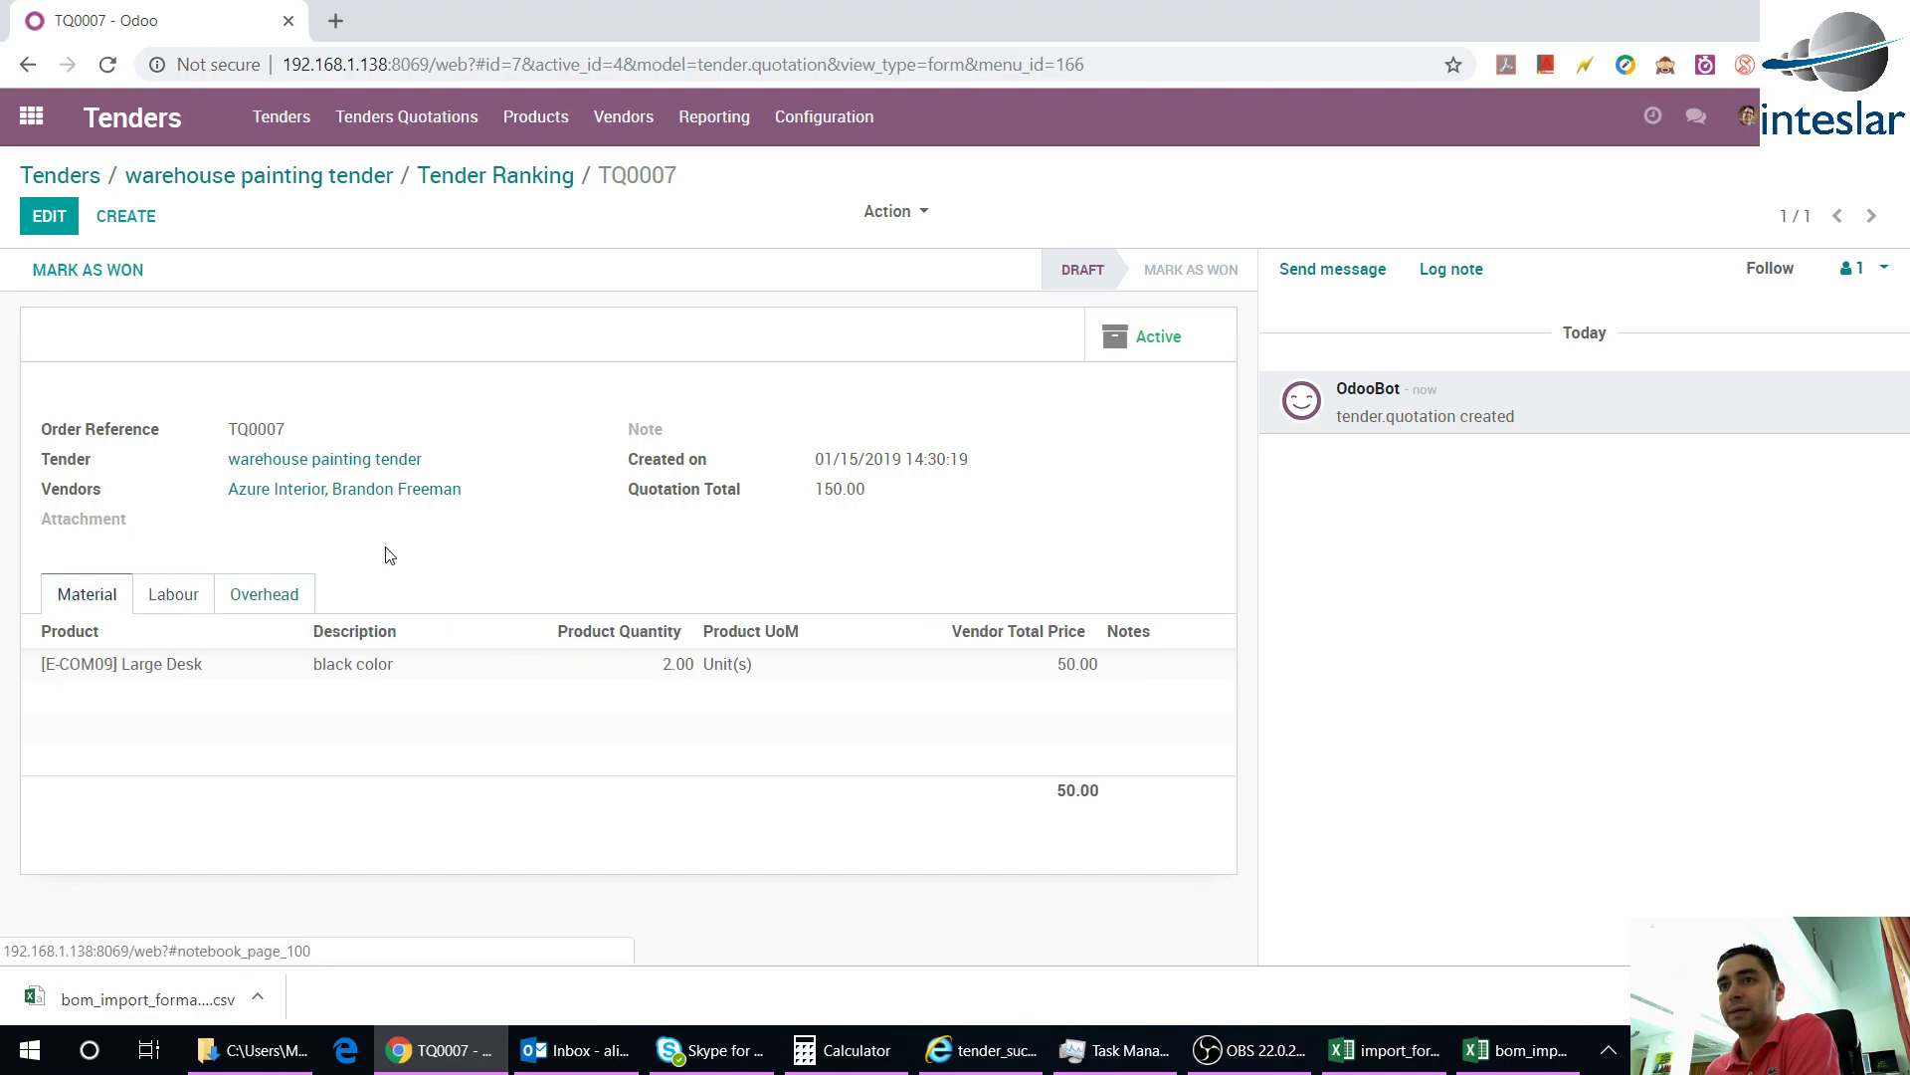
{"action": "left_click", "coordinate": [524, 177]}
{"action": "left_click", "coordinate": [290, 177]}
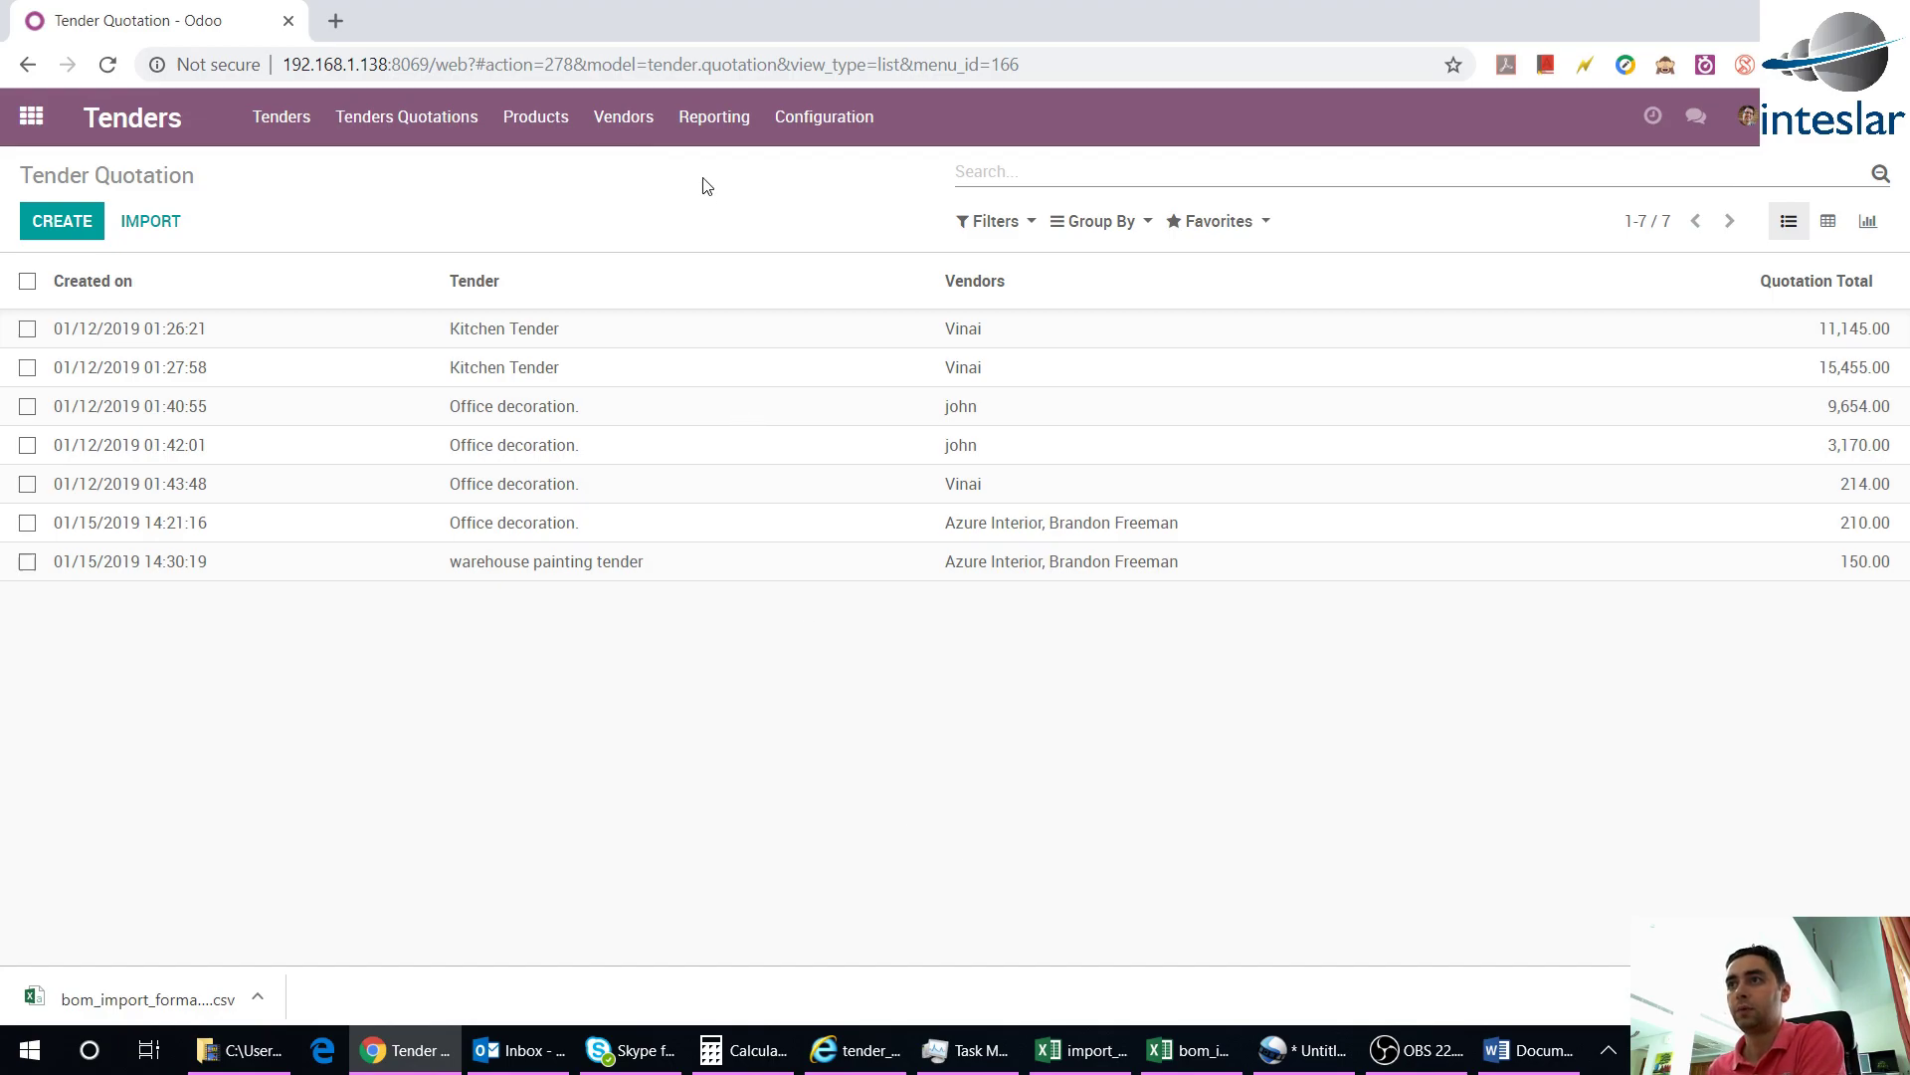
Generate the Report by Tender with all listed tenders included: Kitchen Tender, Construction Project, Office decoration and warehouse painting tender
{"action": "left_click", "coordinate": [721, 138]}
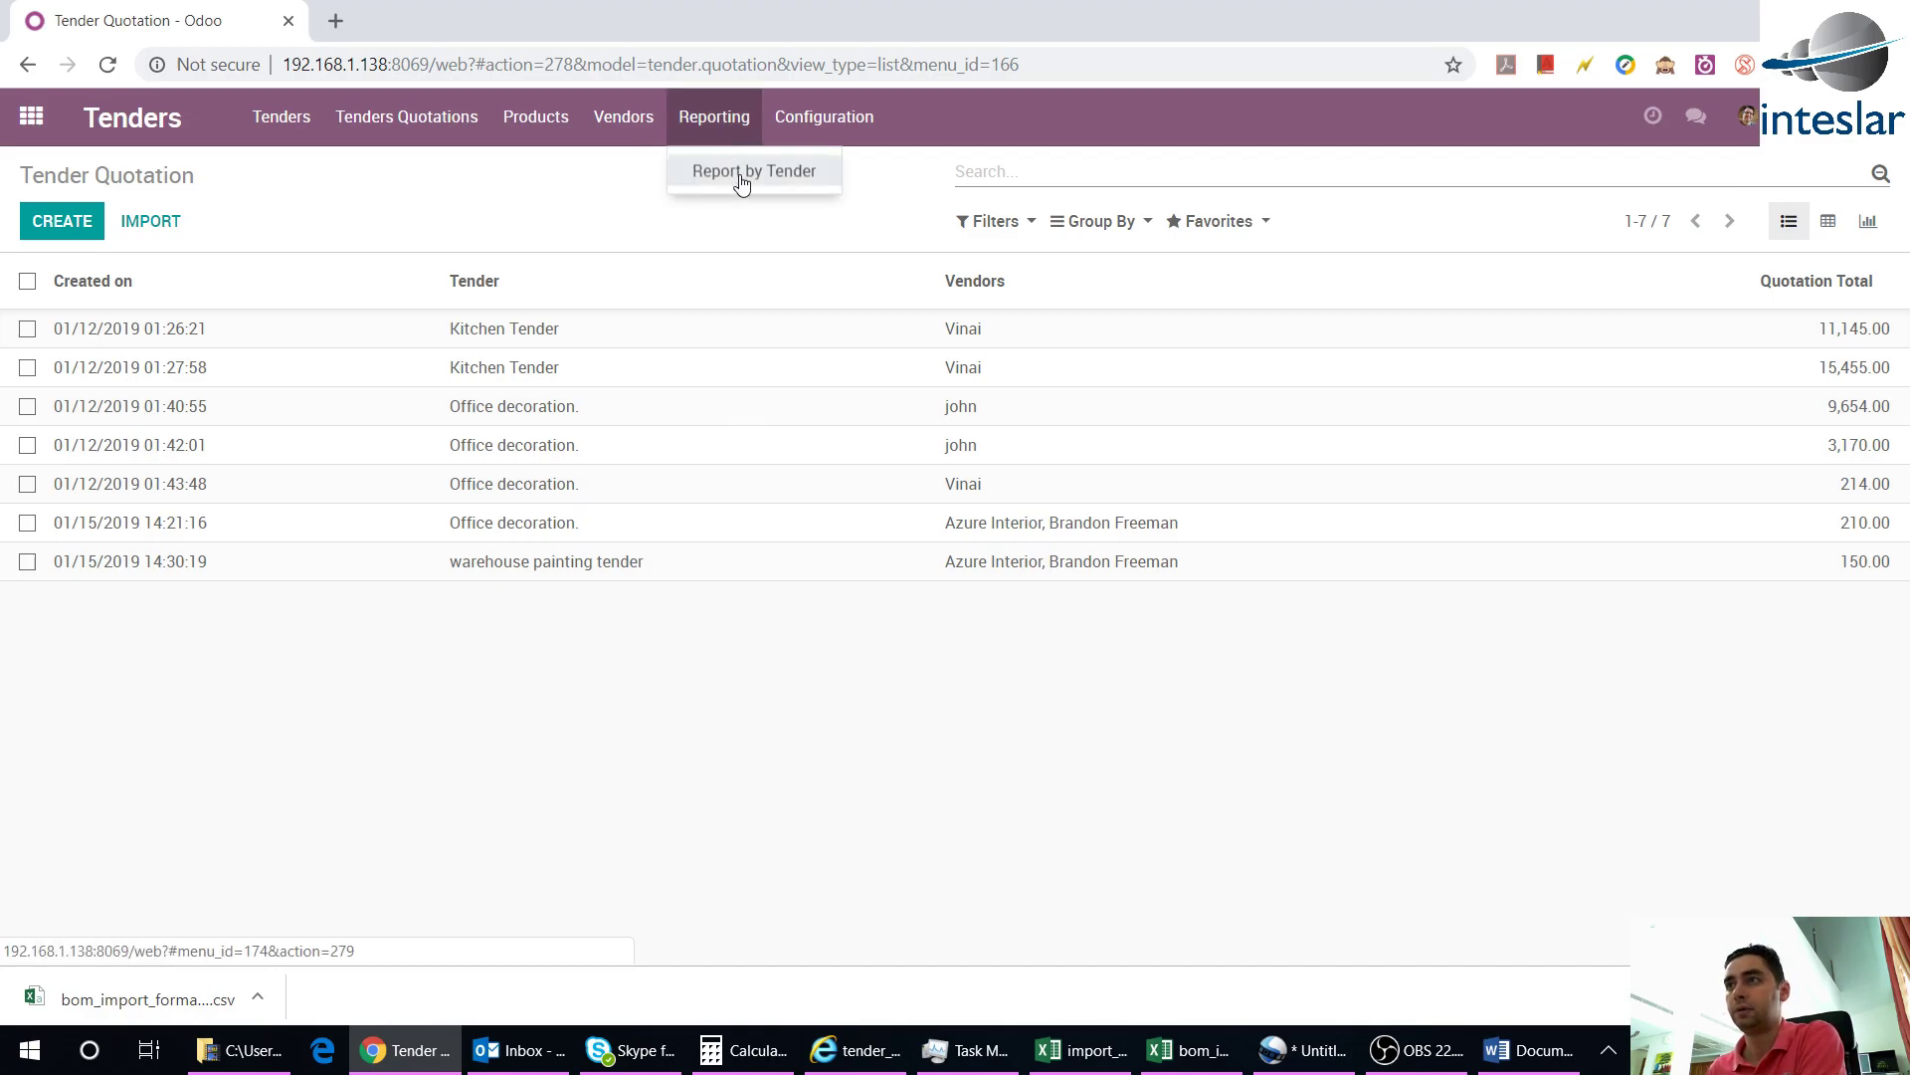
{"action": "left_click", "coordinate": [738, 177]}
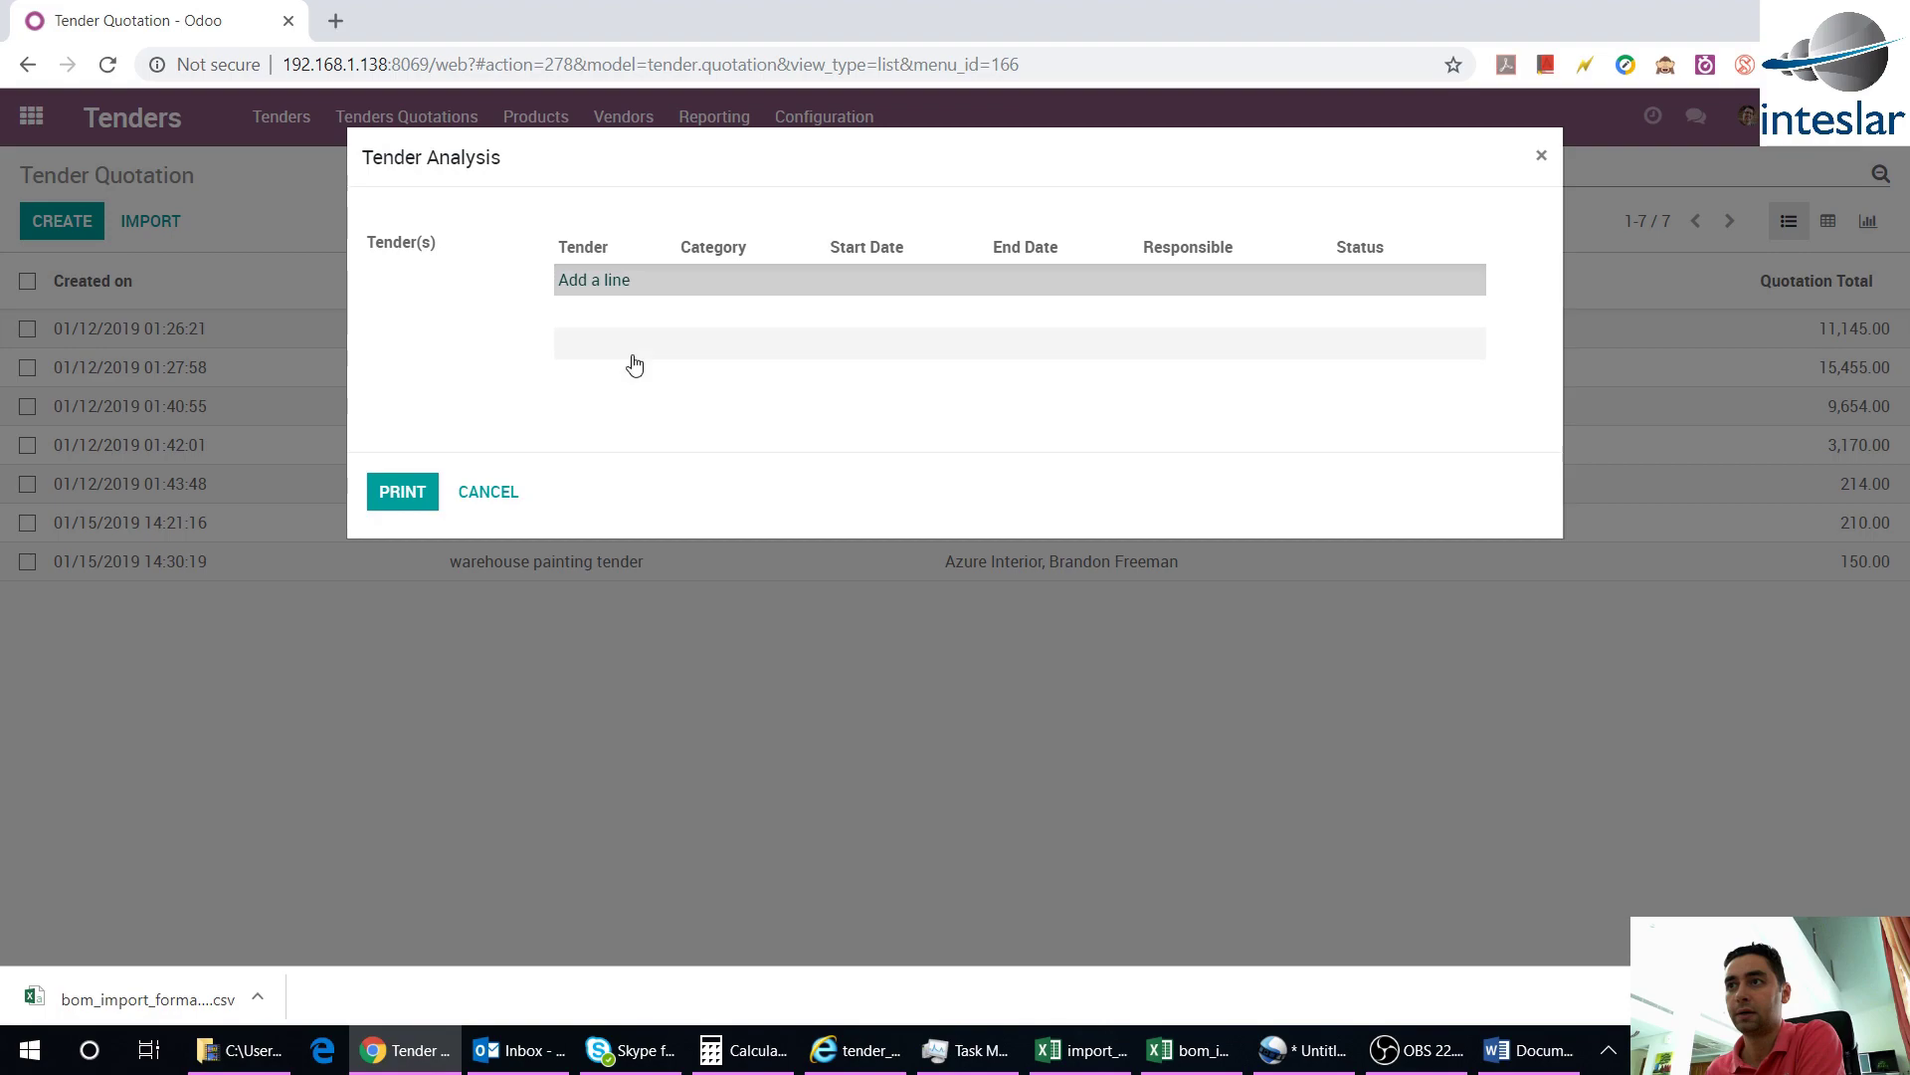
{"action": "left_click", "coordinate": [598, 287]}
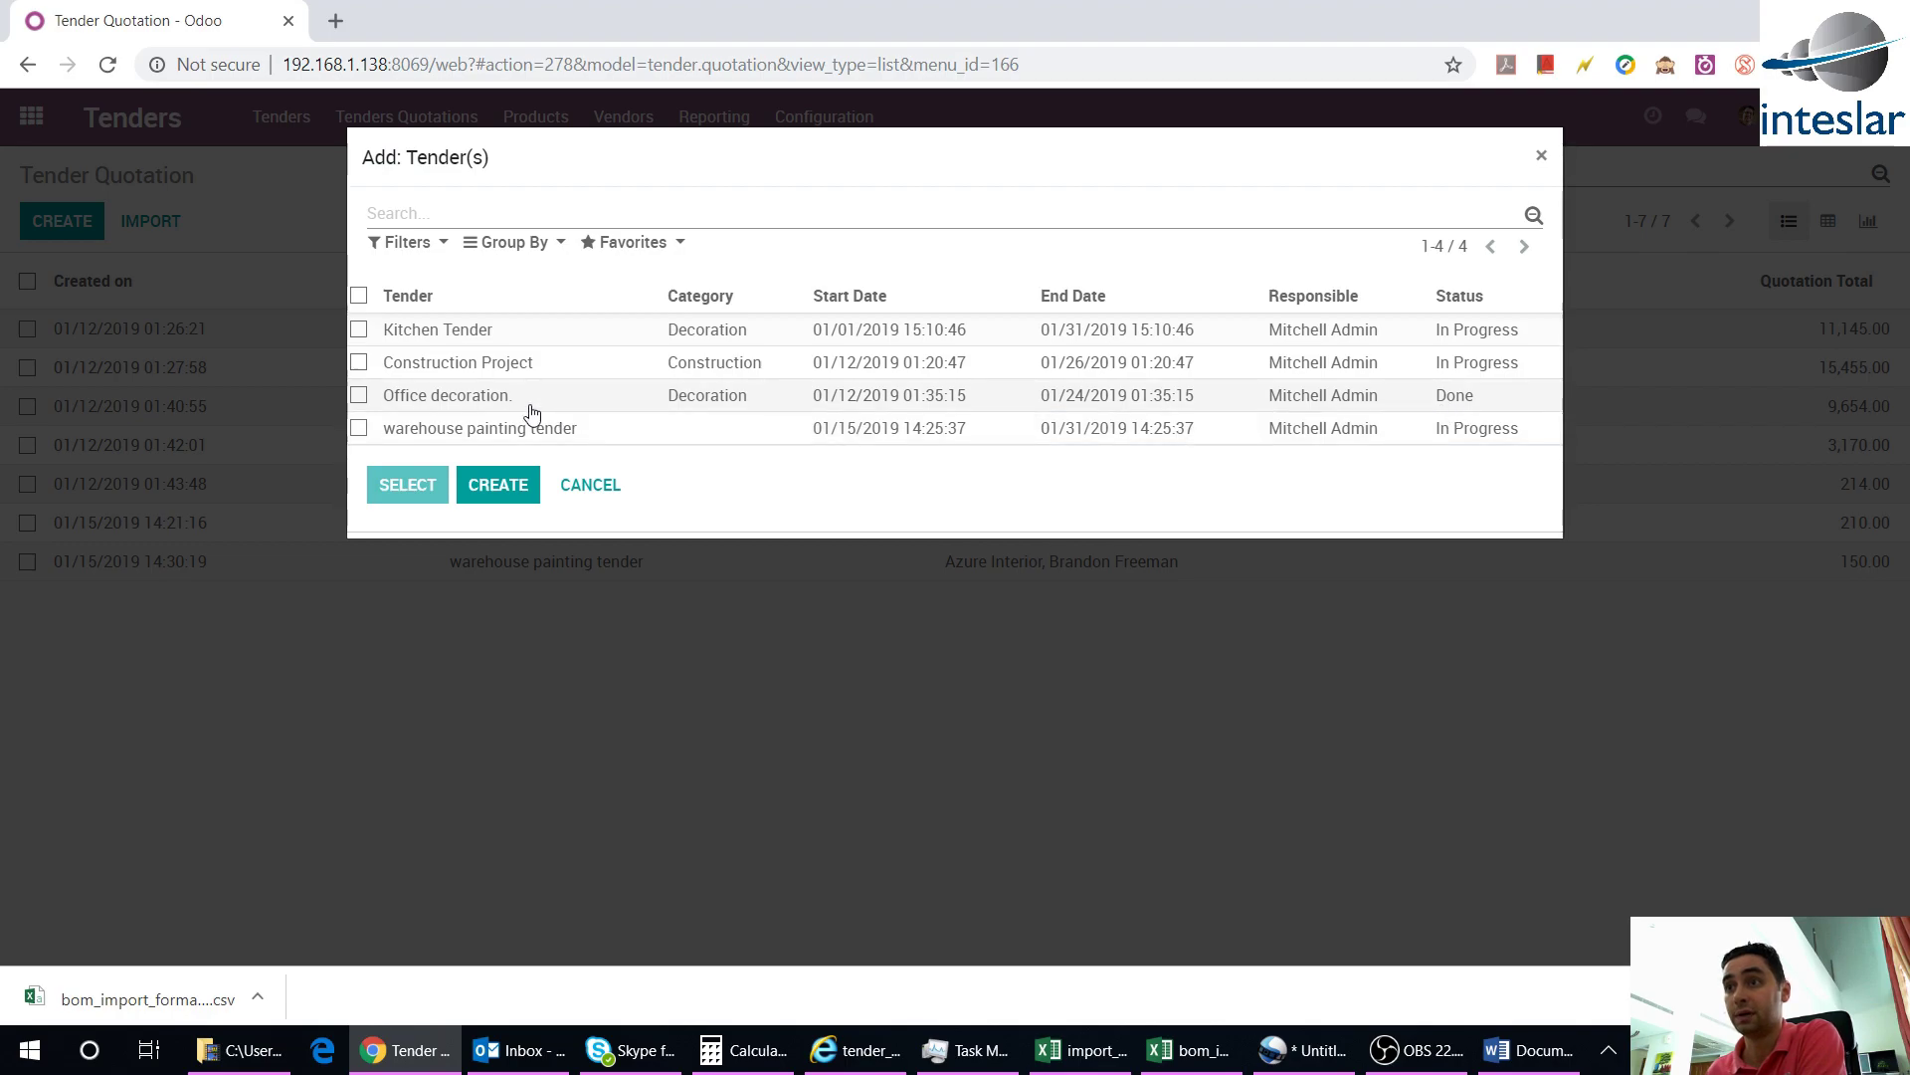
{"action": "left_click", "coordinate": [358, 296]}
{"action": "left_click", "coordinate": [429, 482]}
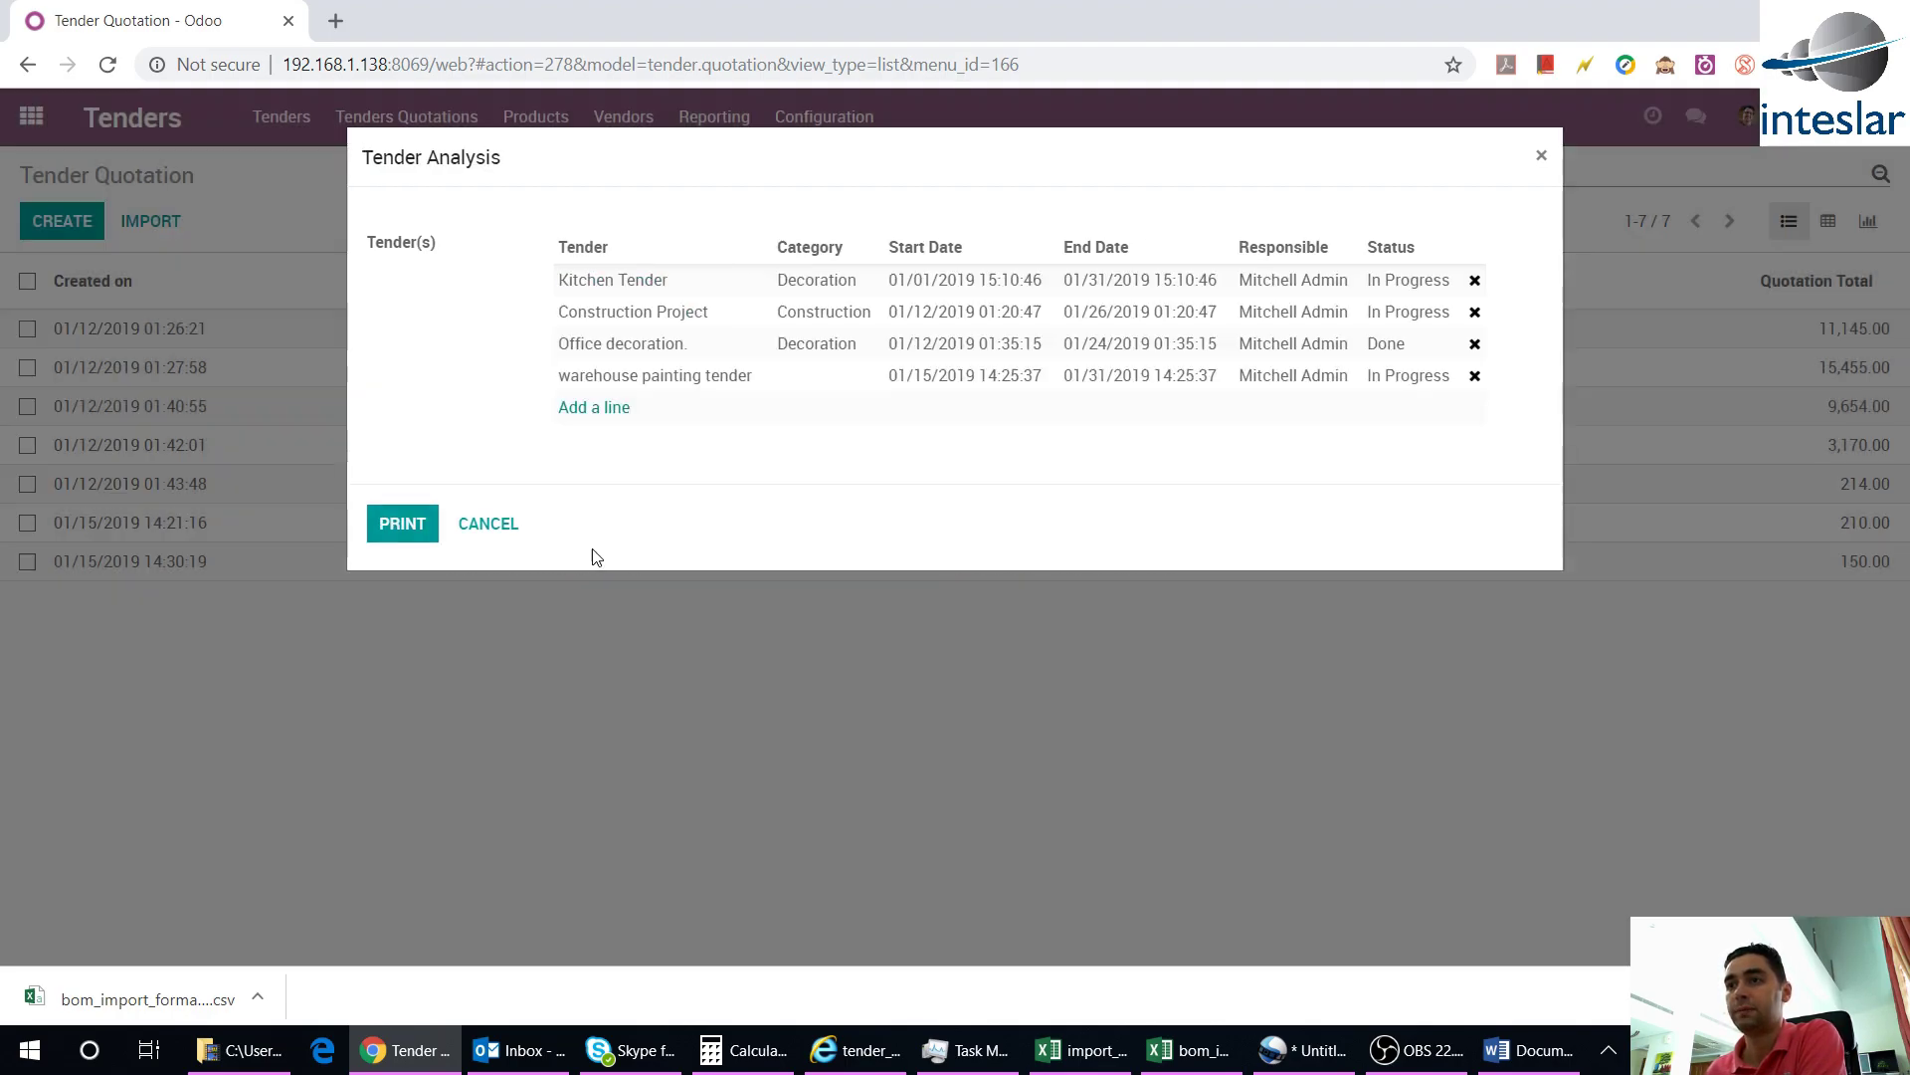
{"action": "left_click", "coordinate": [398, 525]}
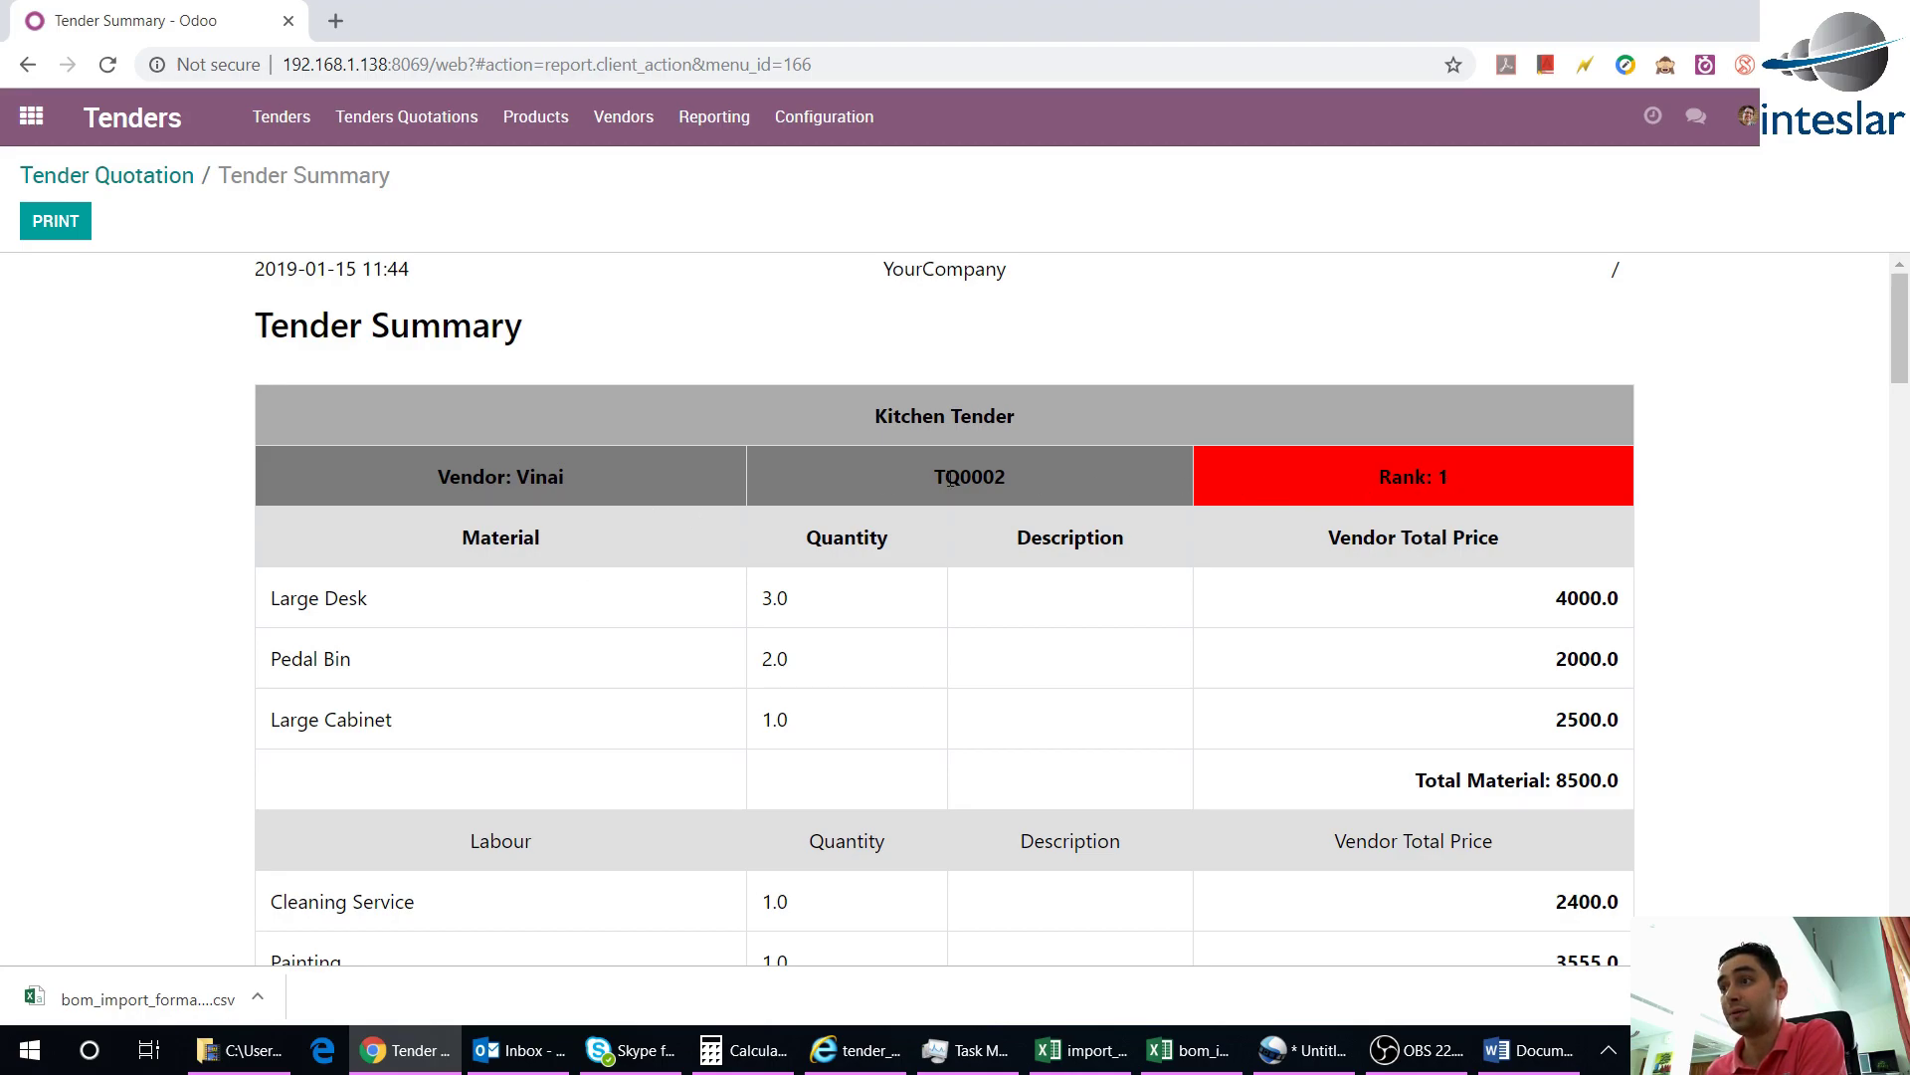
Examine the Tender Summary report's vendor, quotation reference, rank, and material, labour and overhead prices for the Kitchen Tender and Office decoration
{"action": "left_click_drag", "start_coordinate": [930, 477], "coordinate": [1004, 477]}
{"action": "left_click", "coordinate": [793, 492]}
{"action": "left_click_drag", "start_coordinate": [552, 473], "coordinate": [441, 475]}
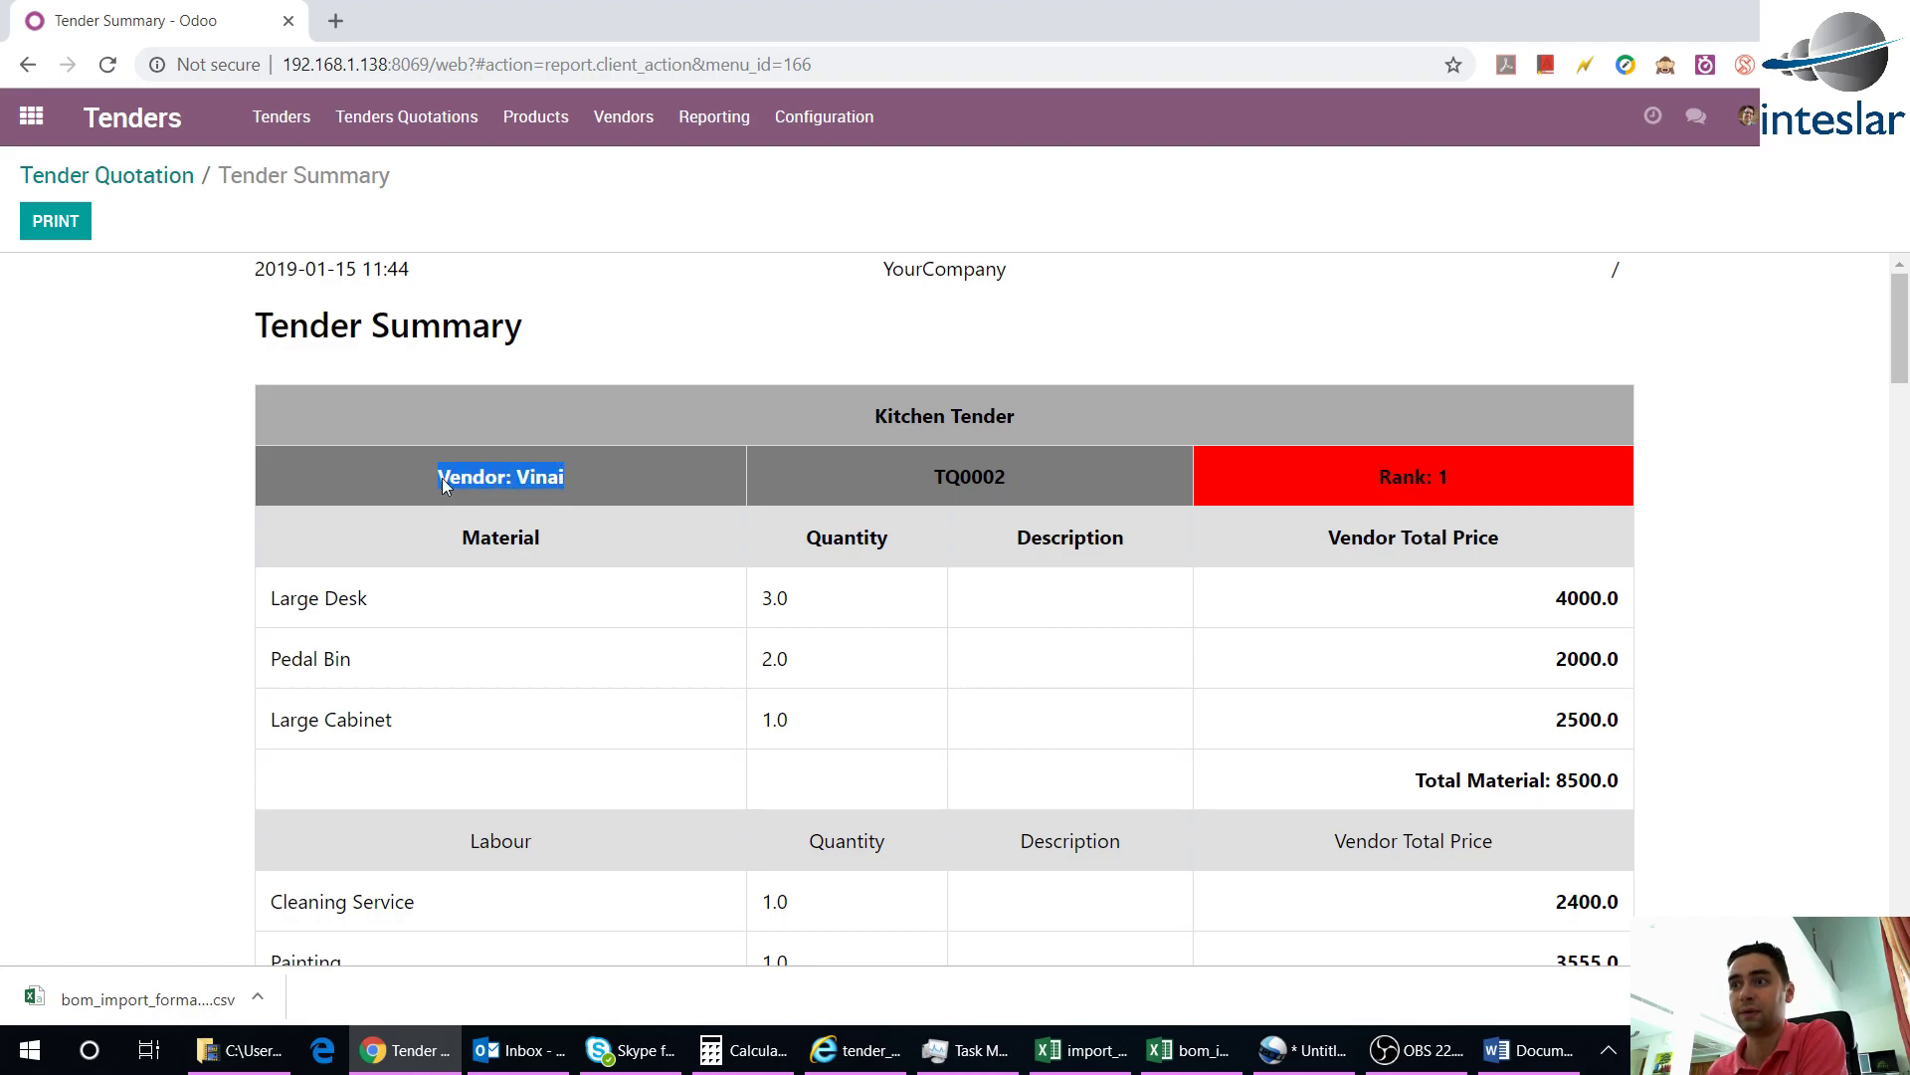
{"action": "left_click", "coordinate": [585, 488]}
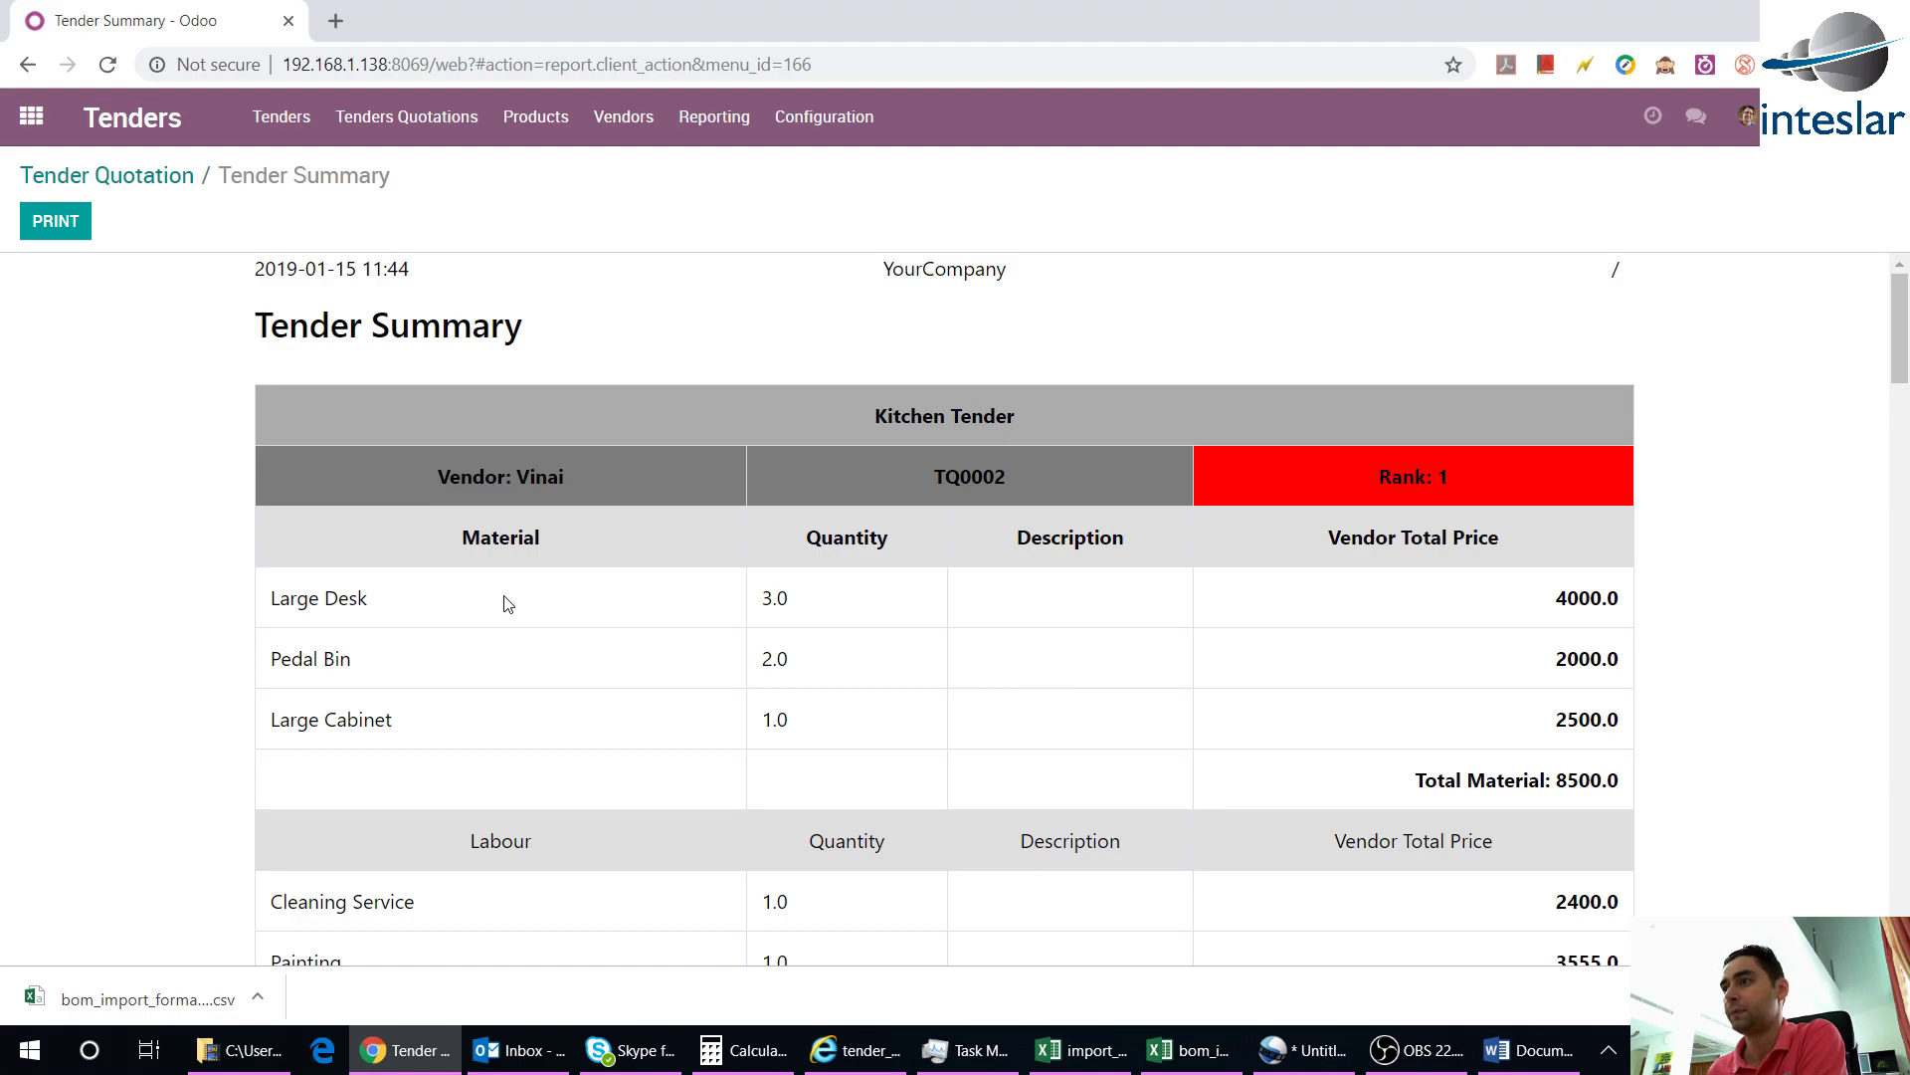
{"action": "scroll", "coordinate": [499, 686], "scroll_direction": "down", "scroll_amount": 2}
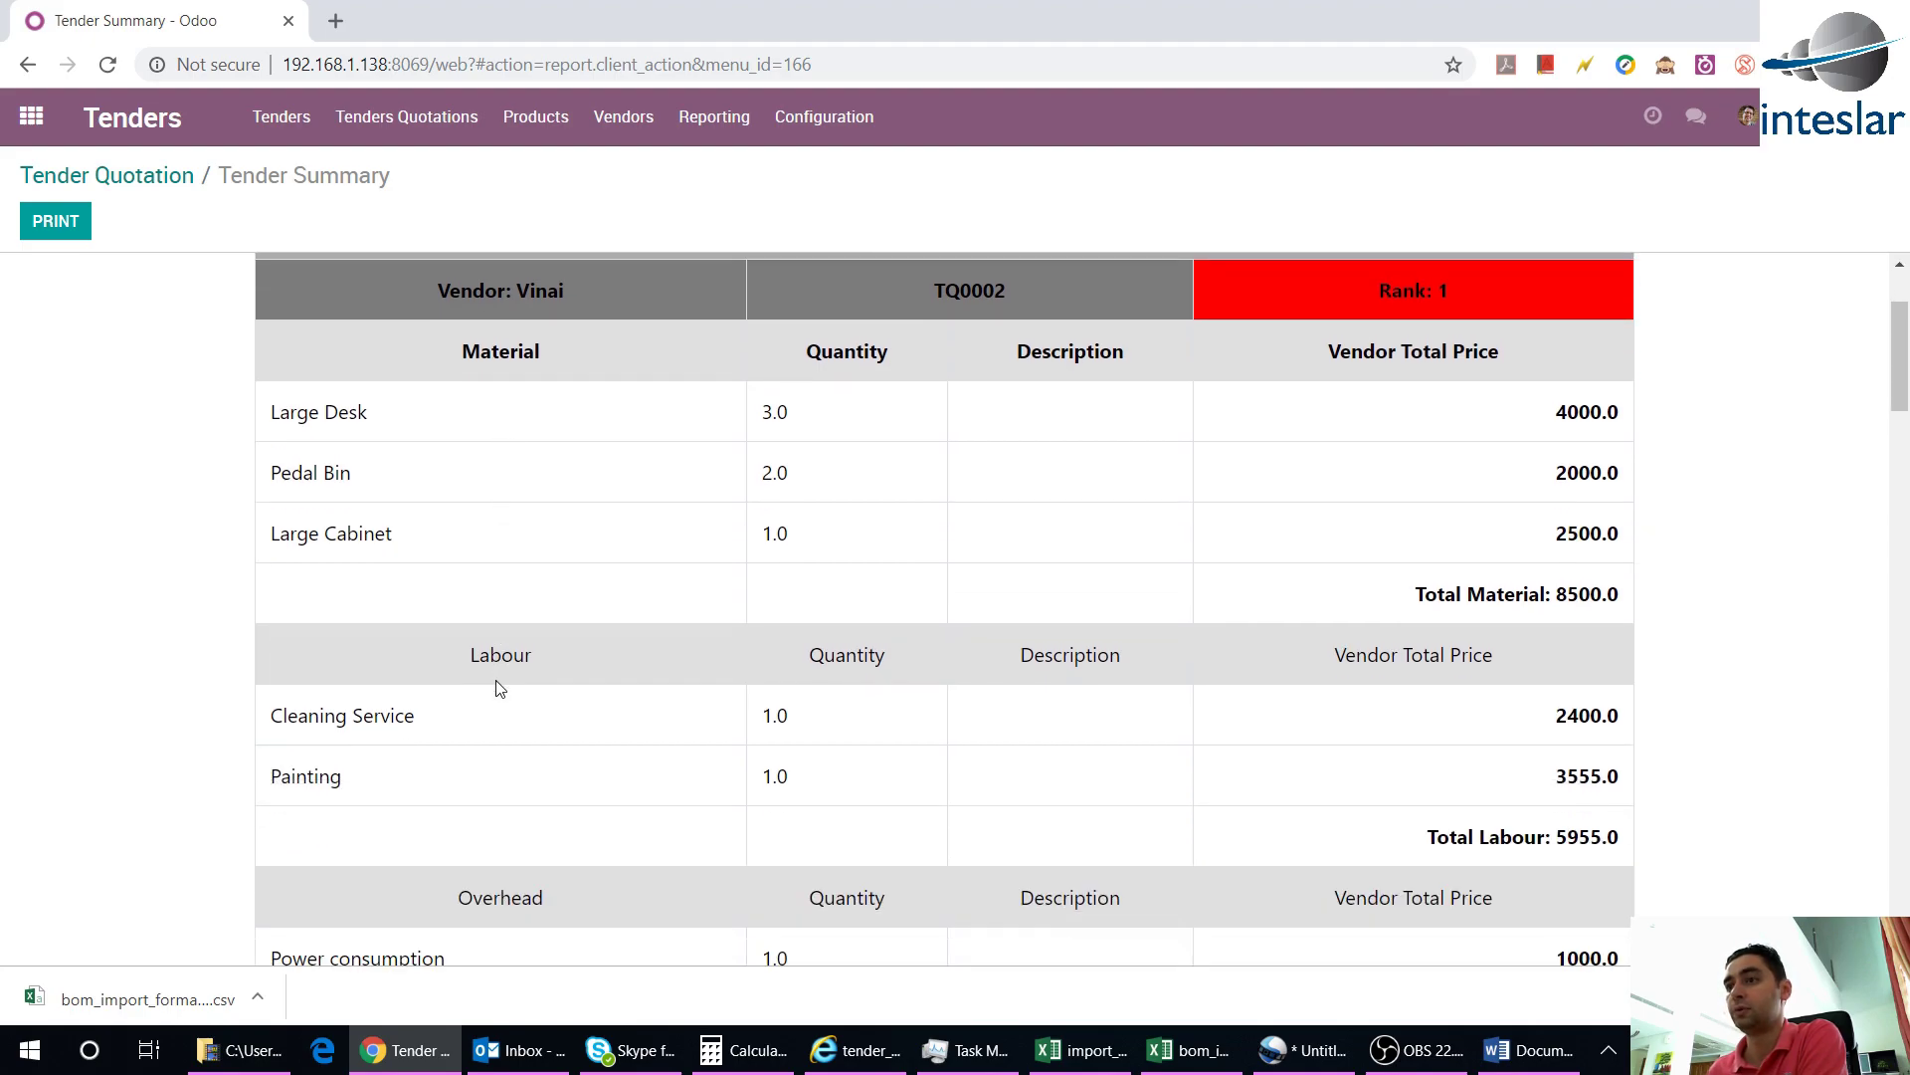
{"action": "scroll", "coordinate": [500, 687], "scroll_direction": "down", "scroll_amount": 4}
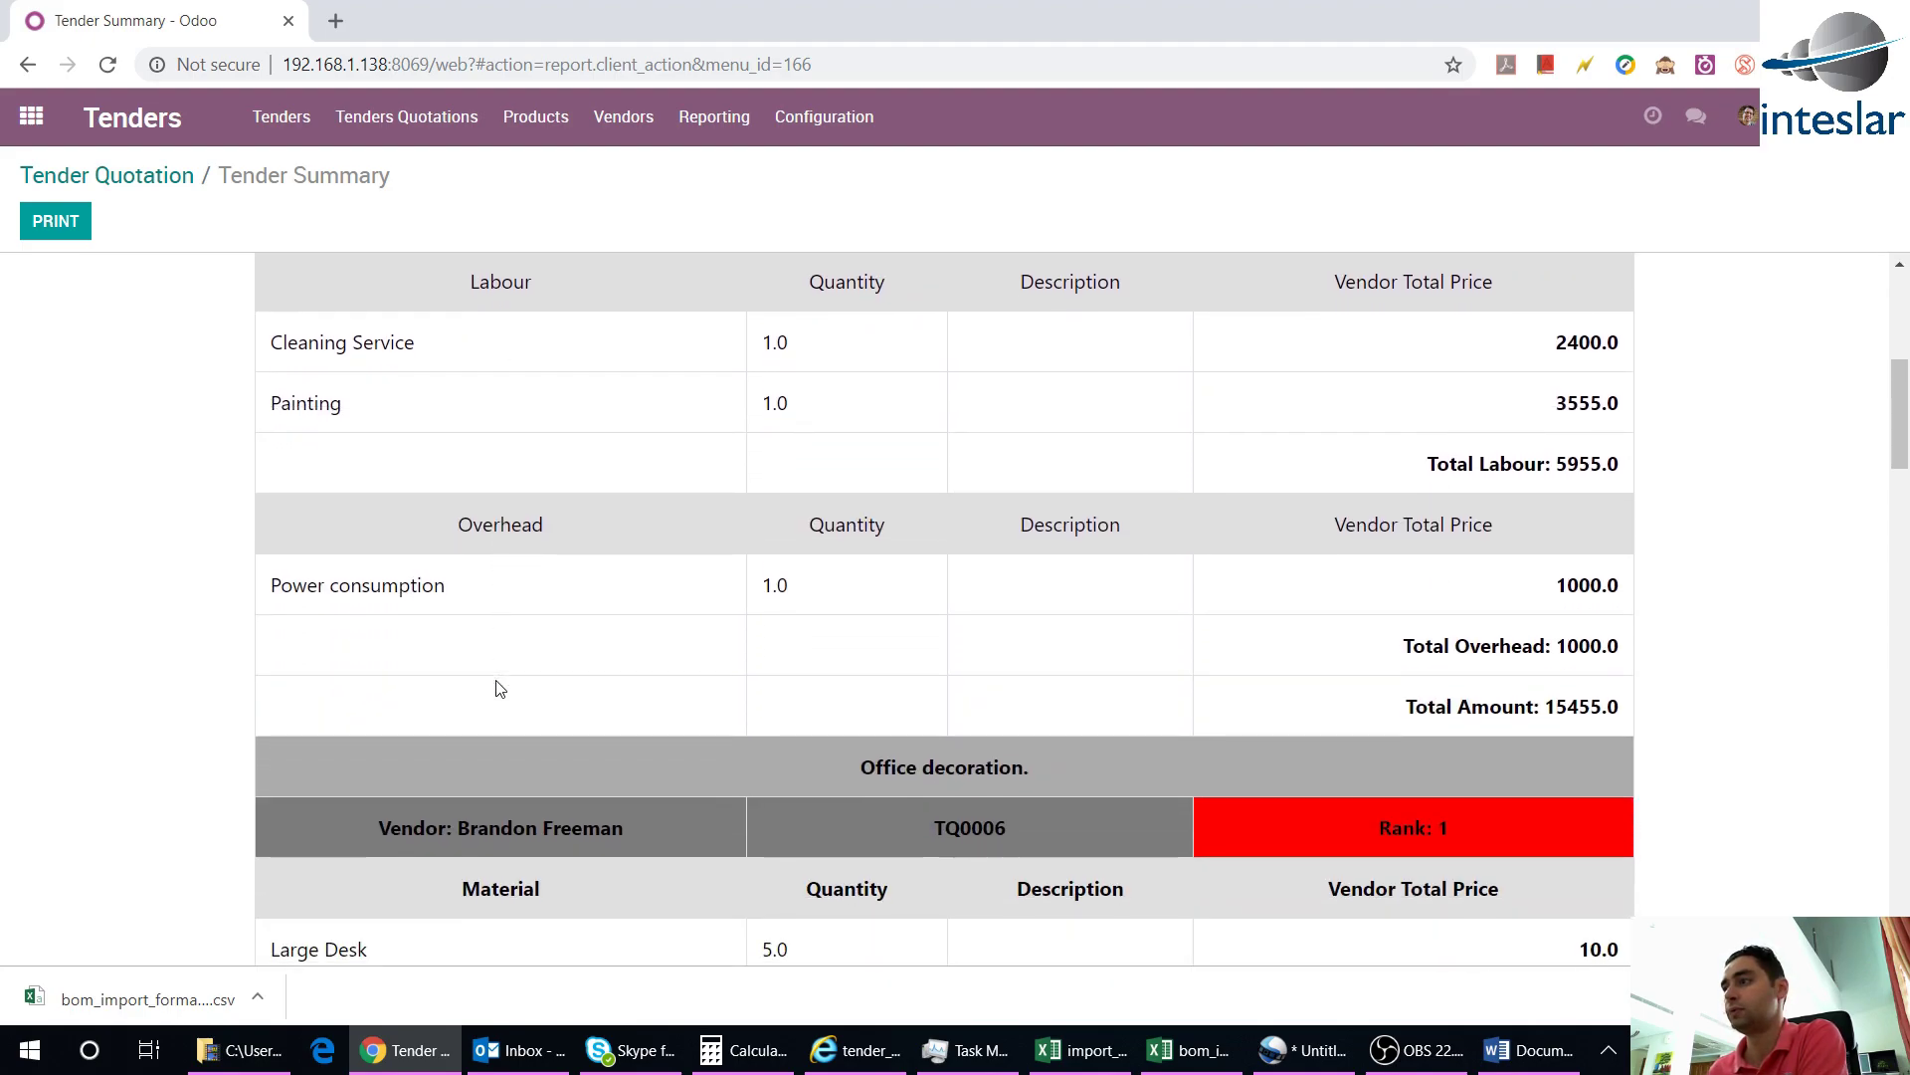
{"action": "scroll", "coordinate": [1459, 485], "scroll_direction": "up", "scroll_amount": 6}
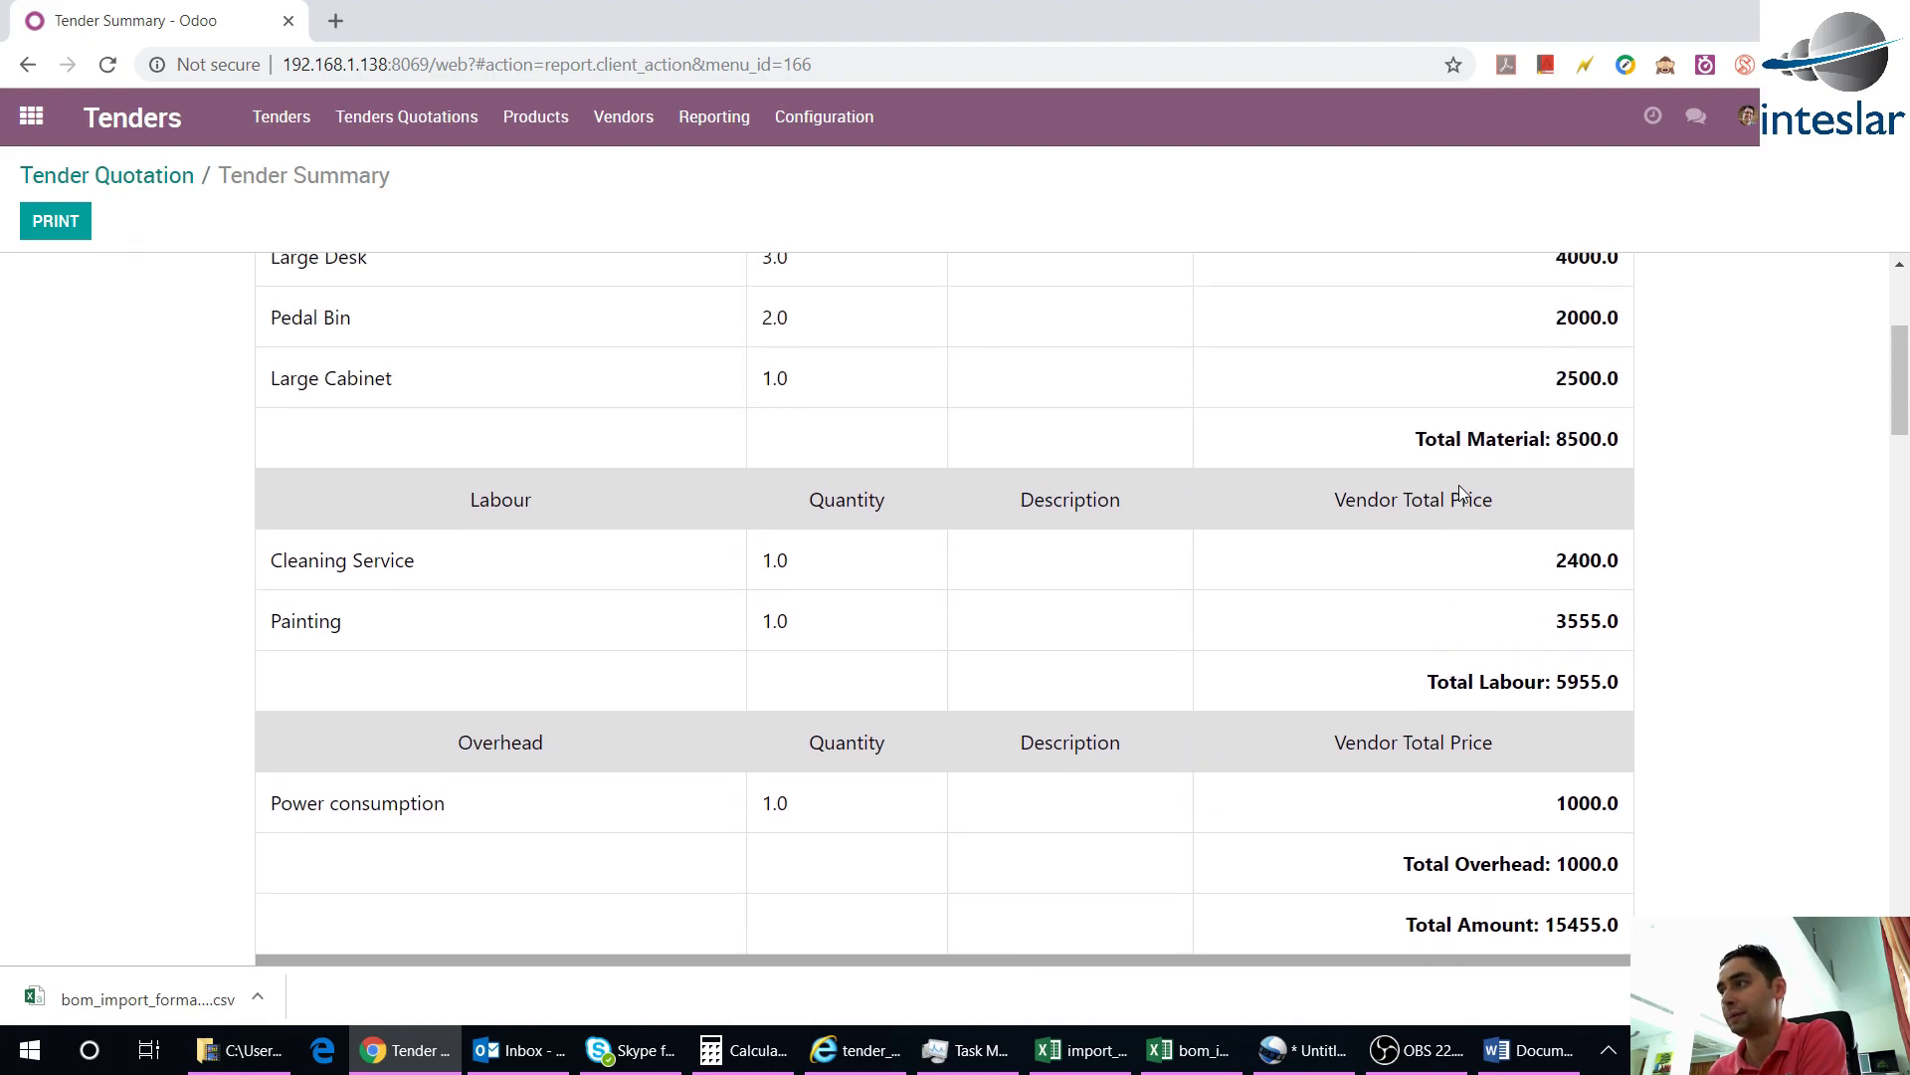
{"action": "scroll", "coordinate": [1459, 486], "scroll_direction": "down", "scroll_amount": 3}
{"action": "scroll", "coordinate": [1434, 562], "scroll_direction": "down", "scroll_amount": 3}
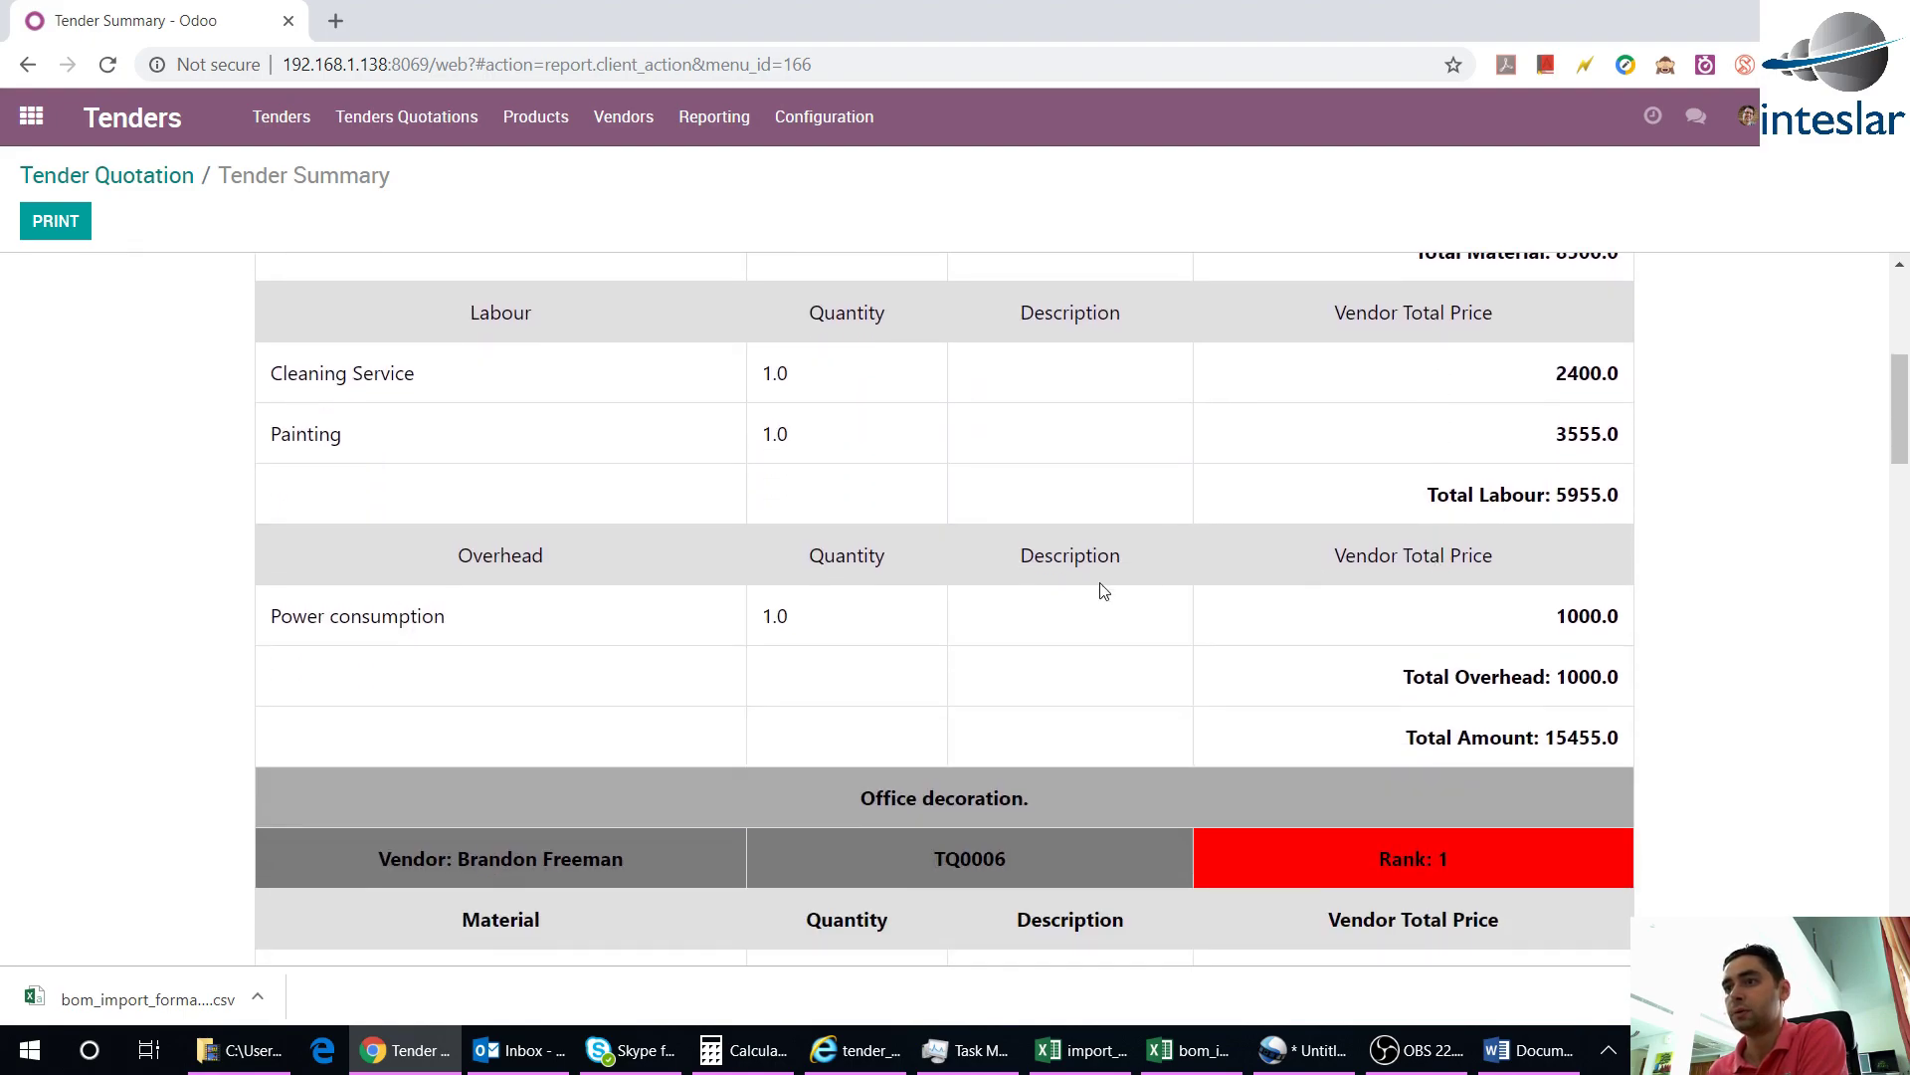
{"action": "scroll", "coordinate": [1100, 588], "scroll_direction": "up", "scroll_amount": 6}
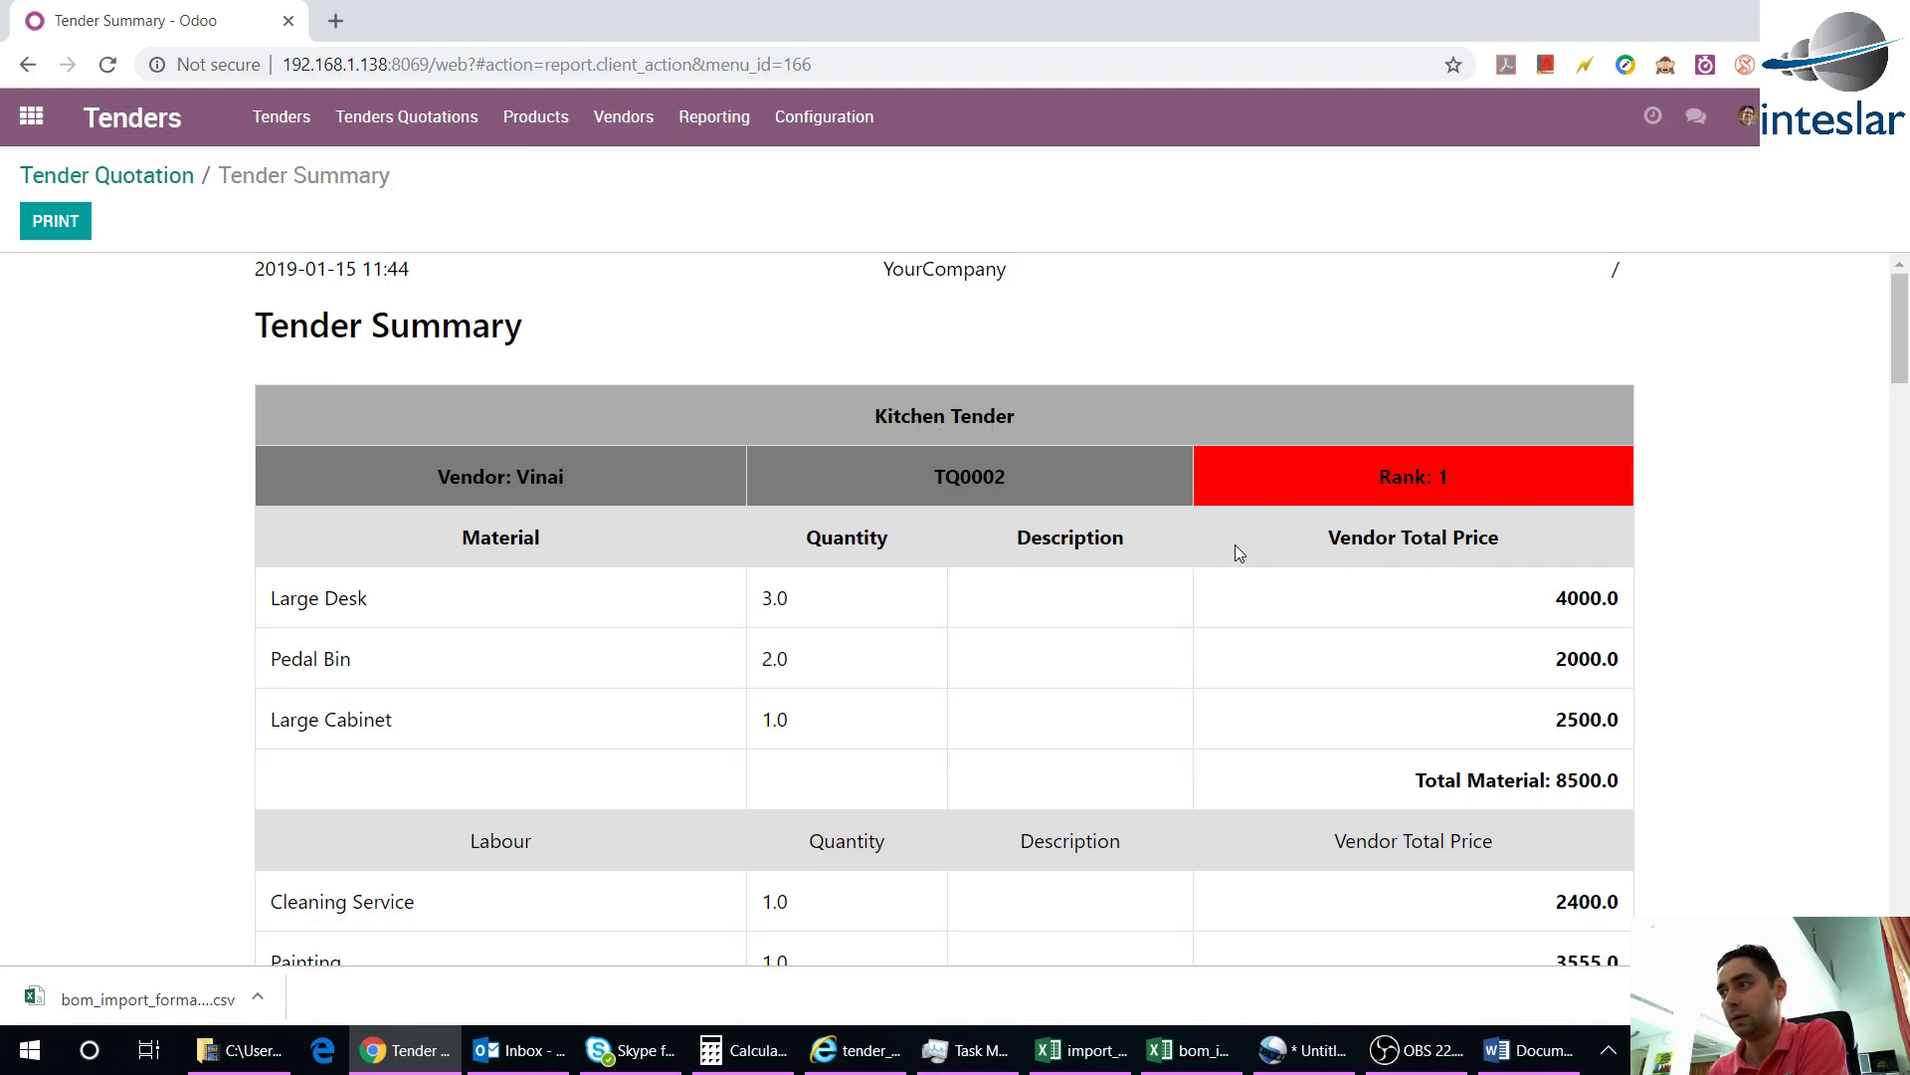
{"action": "scroll", "coordinate": [1135, 652], "scroll_direction": "down", "scroll_amount": 5}
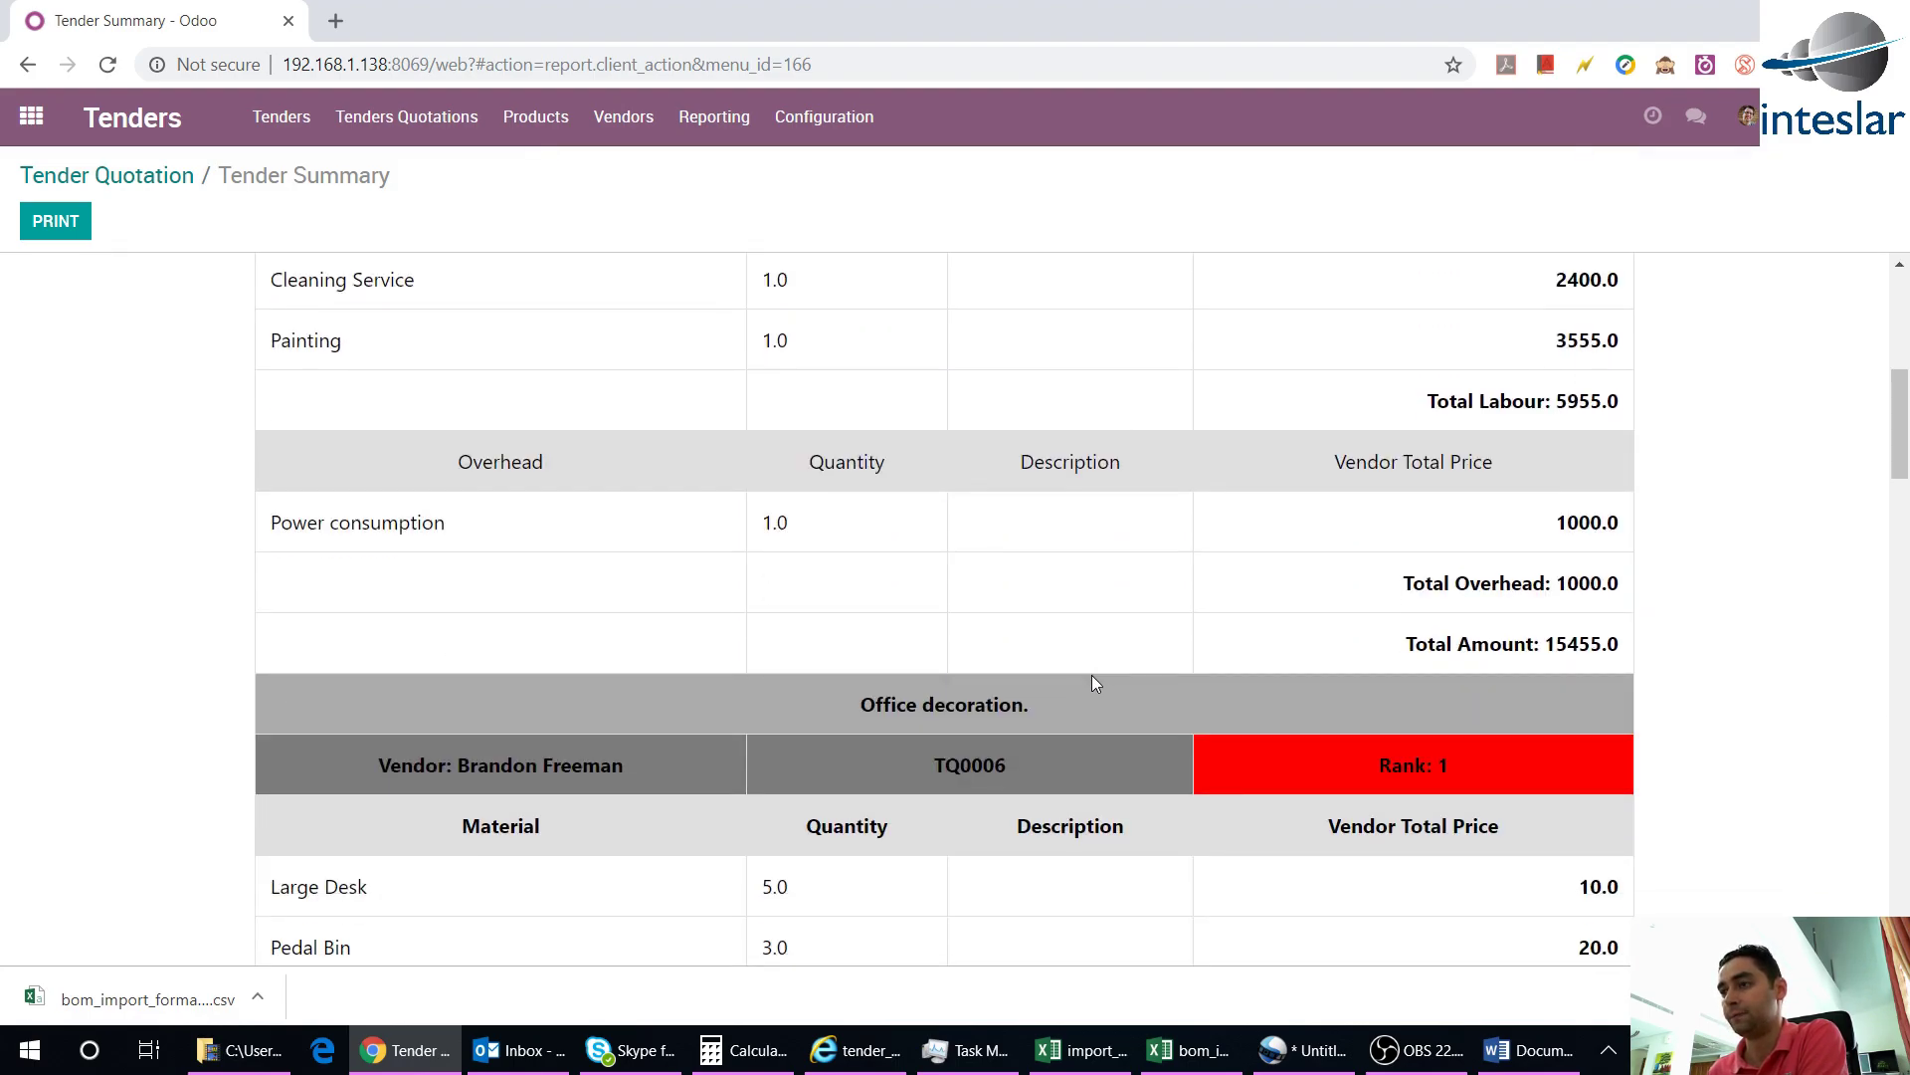
{"action": "scroll", "coordinate": [1006, 606], "scroll_direction": "up", "scroll_amount": 5}
{"action": "scroll", "coordinate": [1232, 640], "scroll_direction": "down", "scroll_amount": 6}
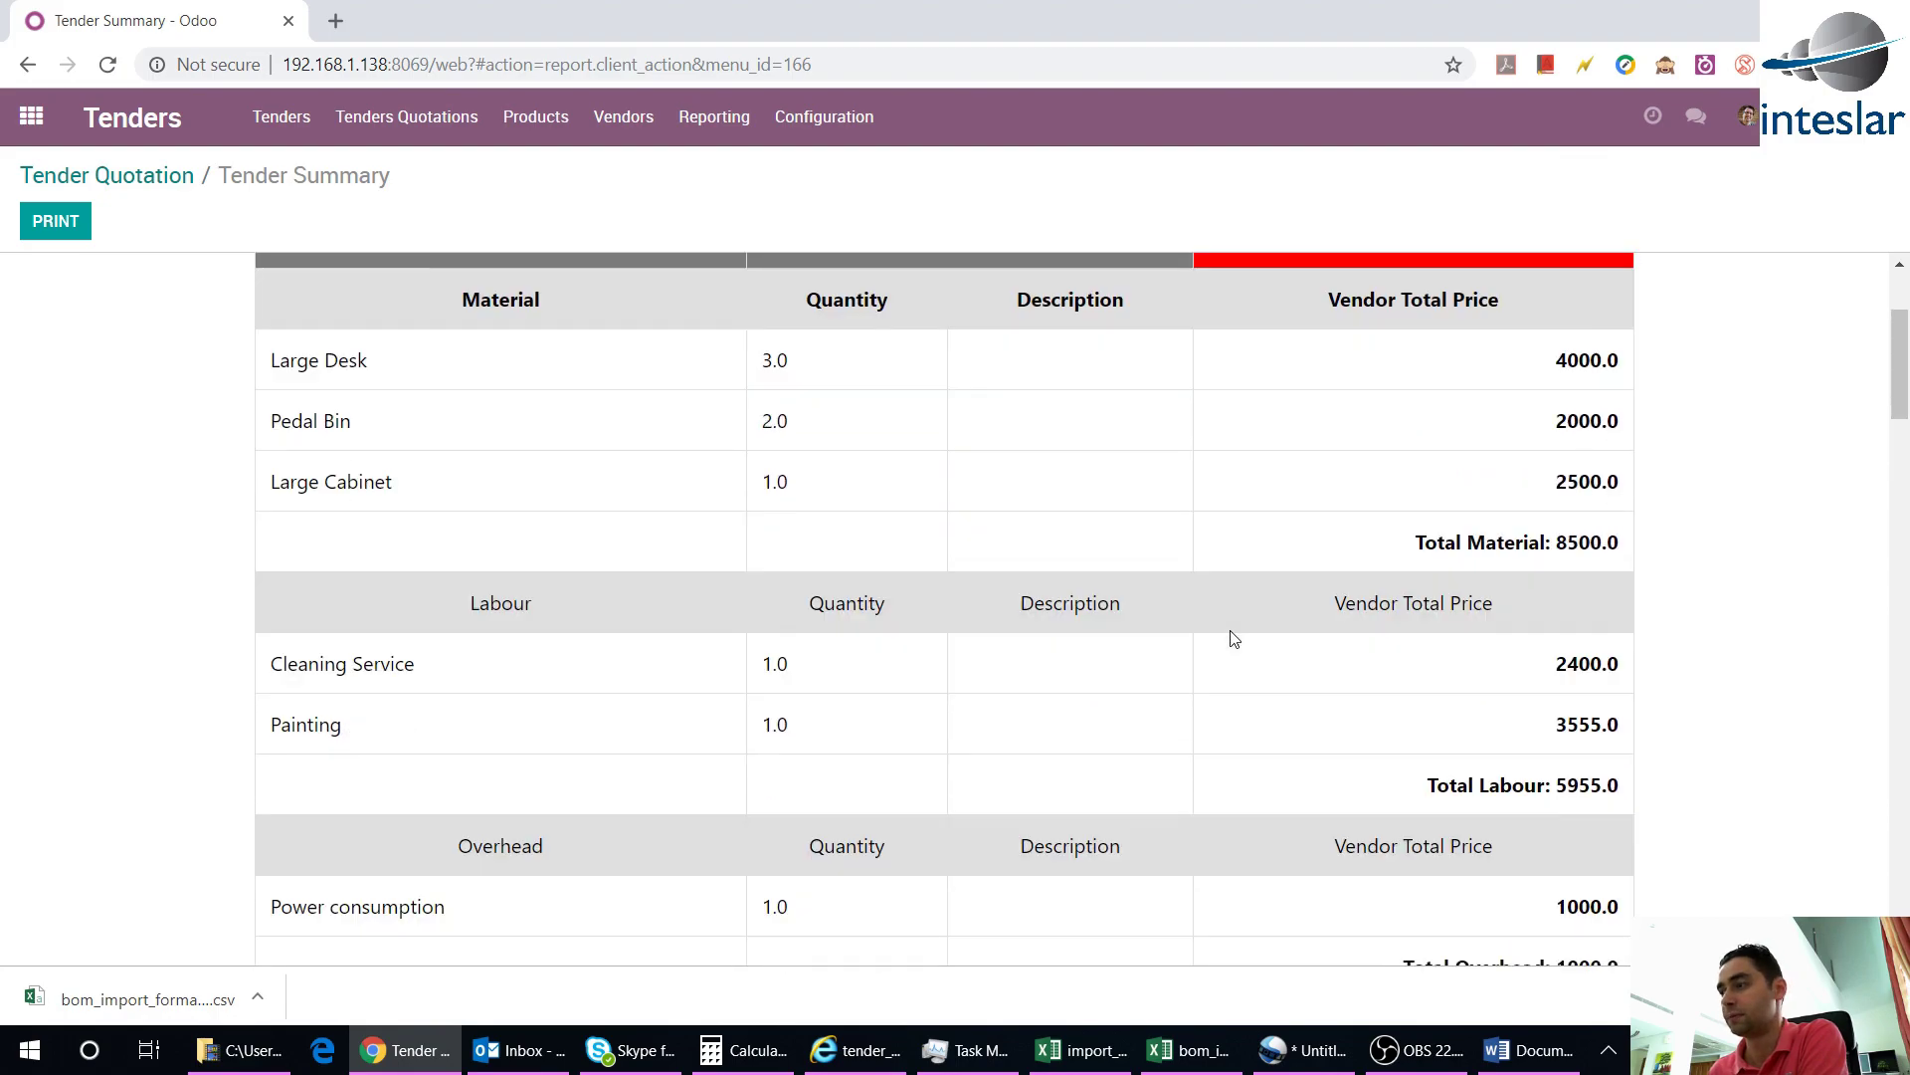
{"action": "scroll", "coordinate": [1215, 641], "scroll_direction": "down", "scroll_amount": 2}
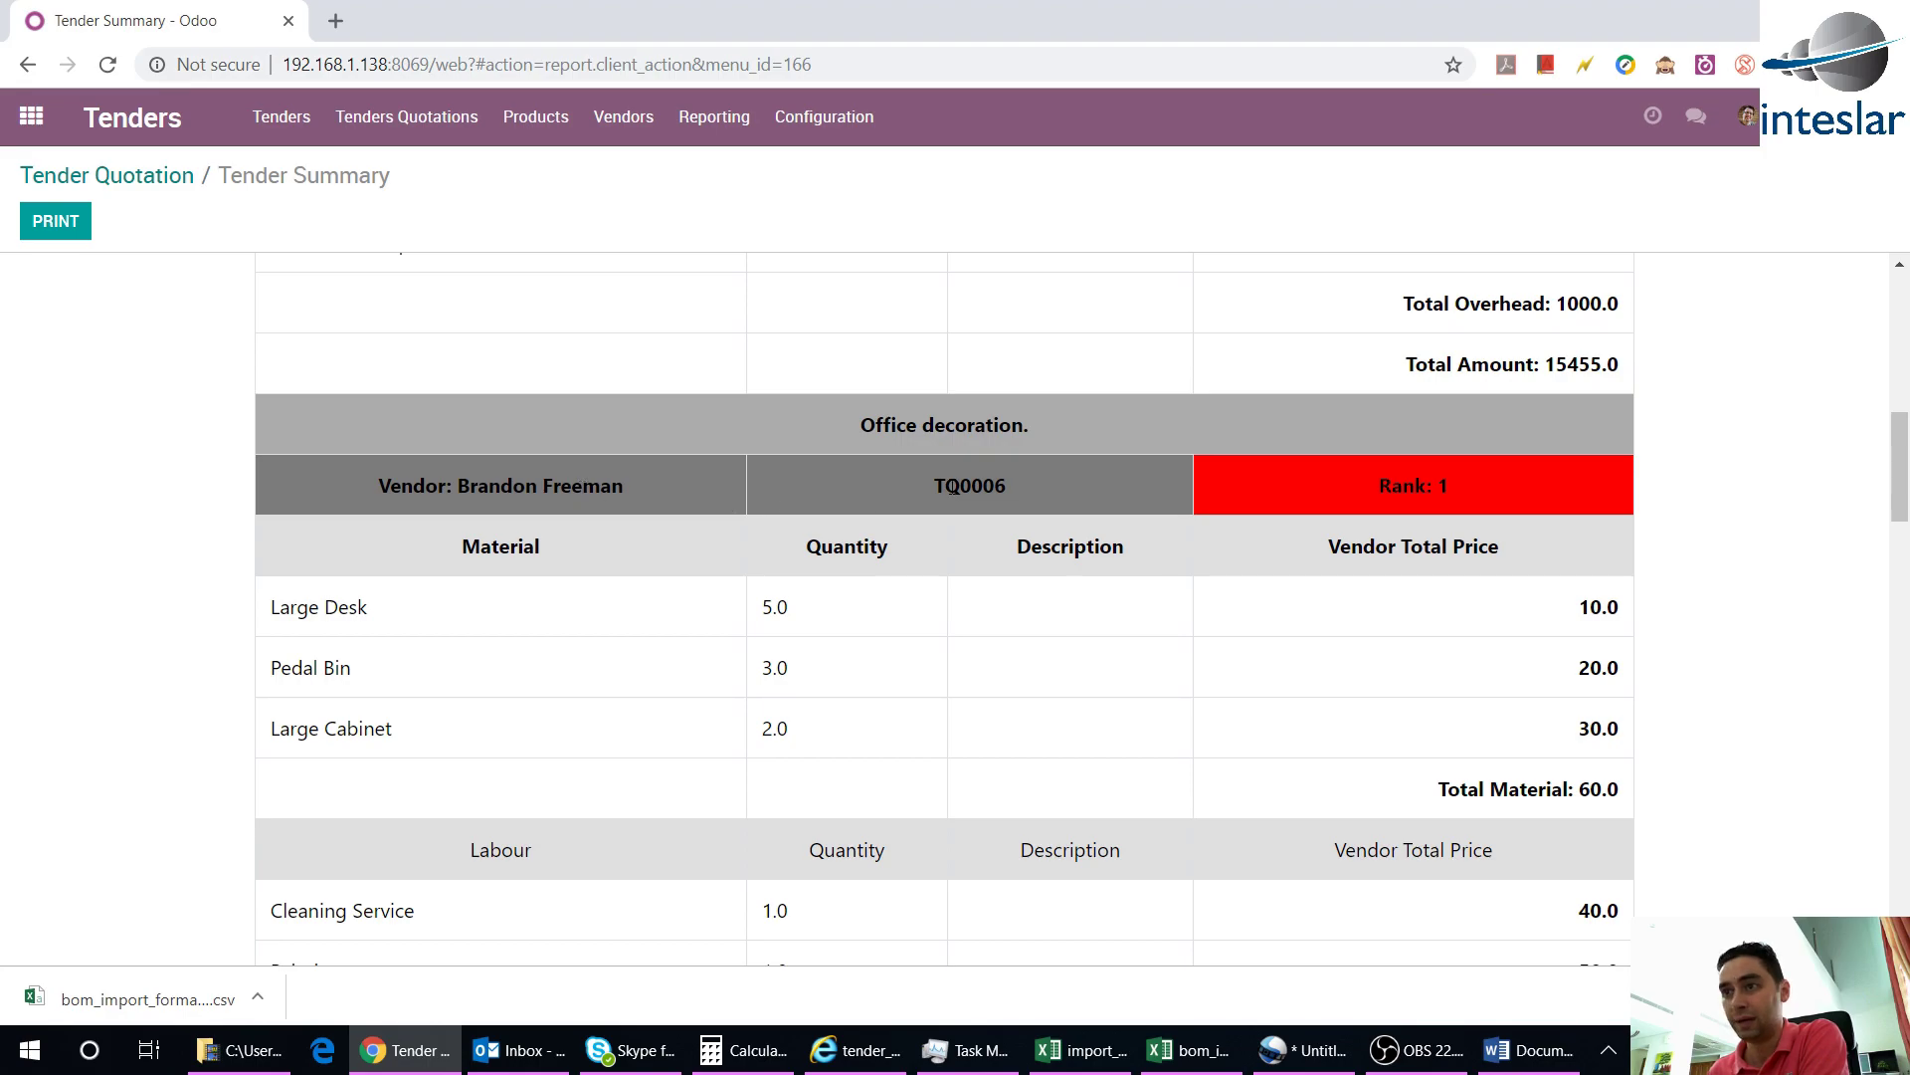
Check the rank 1 bid for Office decoration: quotation reference, material, labour and overhead prices, and total amount
{"action": "left_click_drag", "start_coordinate": [1475, 496], "coordinate": [1353, 490]}
{"action": "left_click", "coordinate": [1353, 491]}
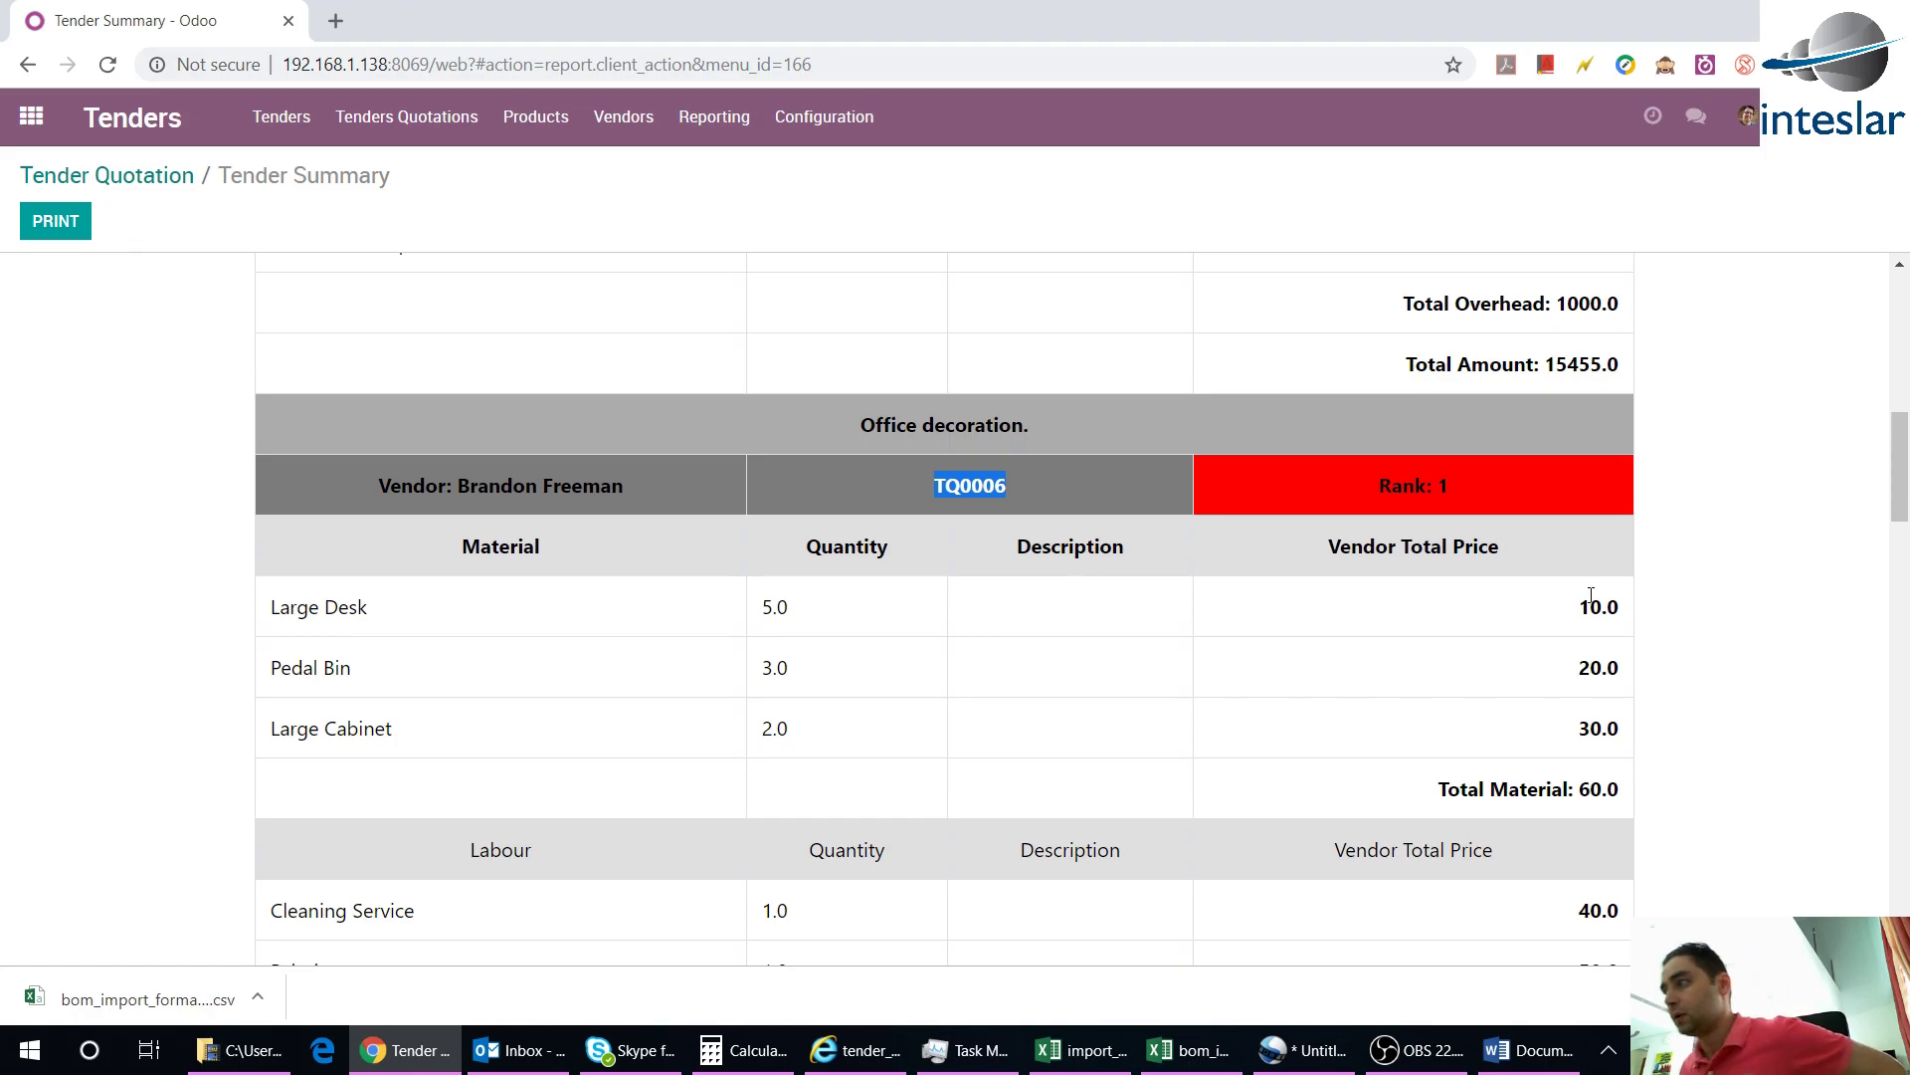
{"action": "scroll", "coordinate": [1560, 726], "scroll_direction": "down", "scroll_amount": 3}
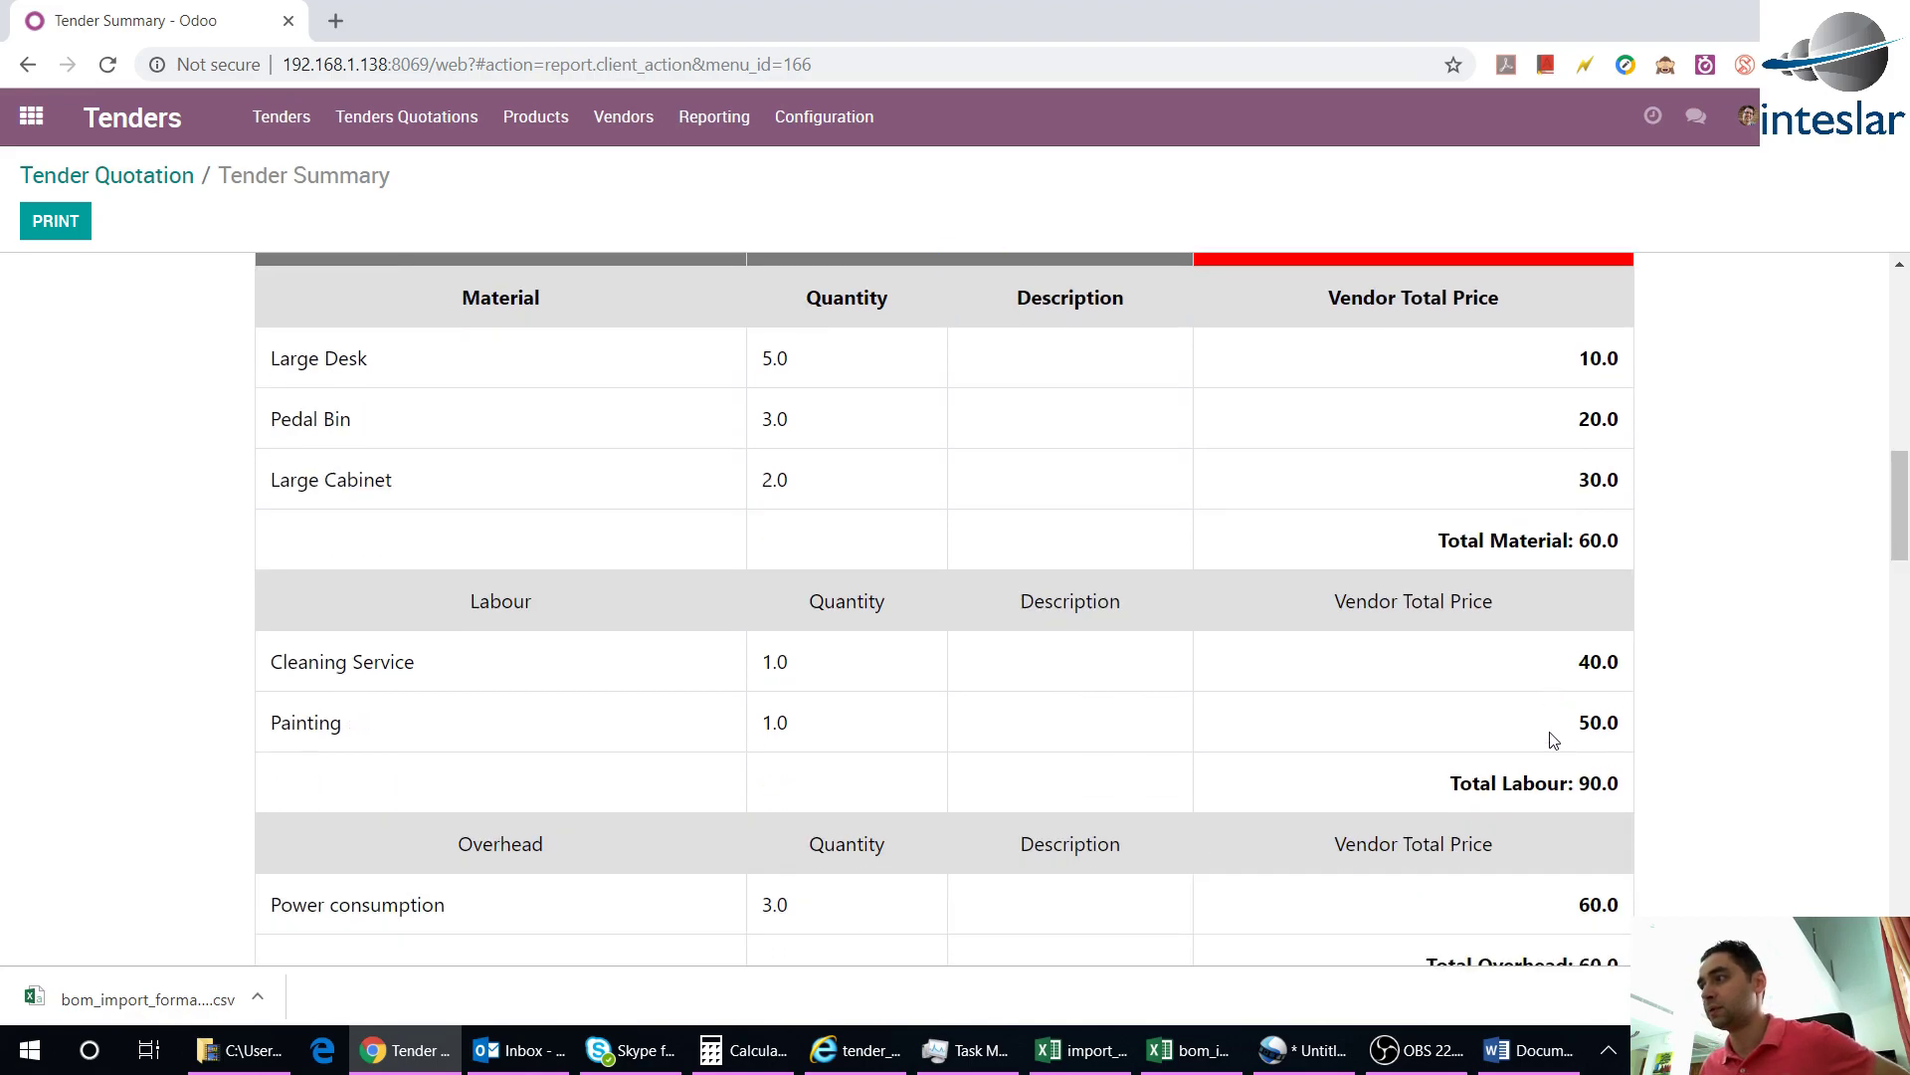
{"action": "scroll", "coordinate": [1553, 733], "scroll_direction": "down", "scroll_amount": 2}
{"action": "scroll", "coordinate": [1547, 801], "scroll_direction": "down", "scroll_amount": 1}
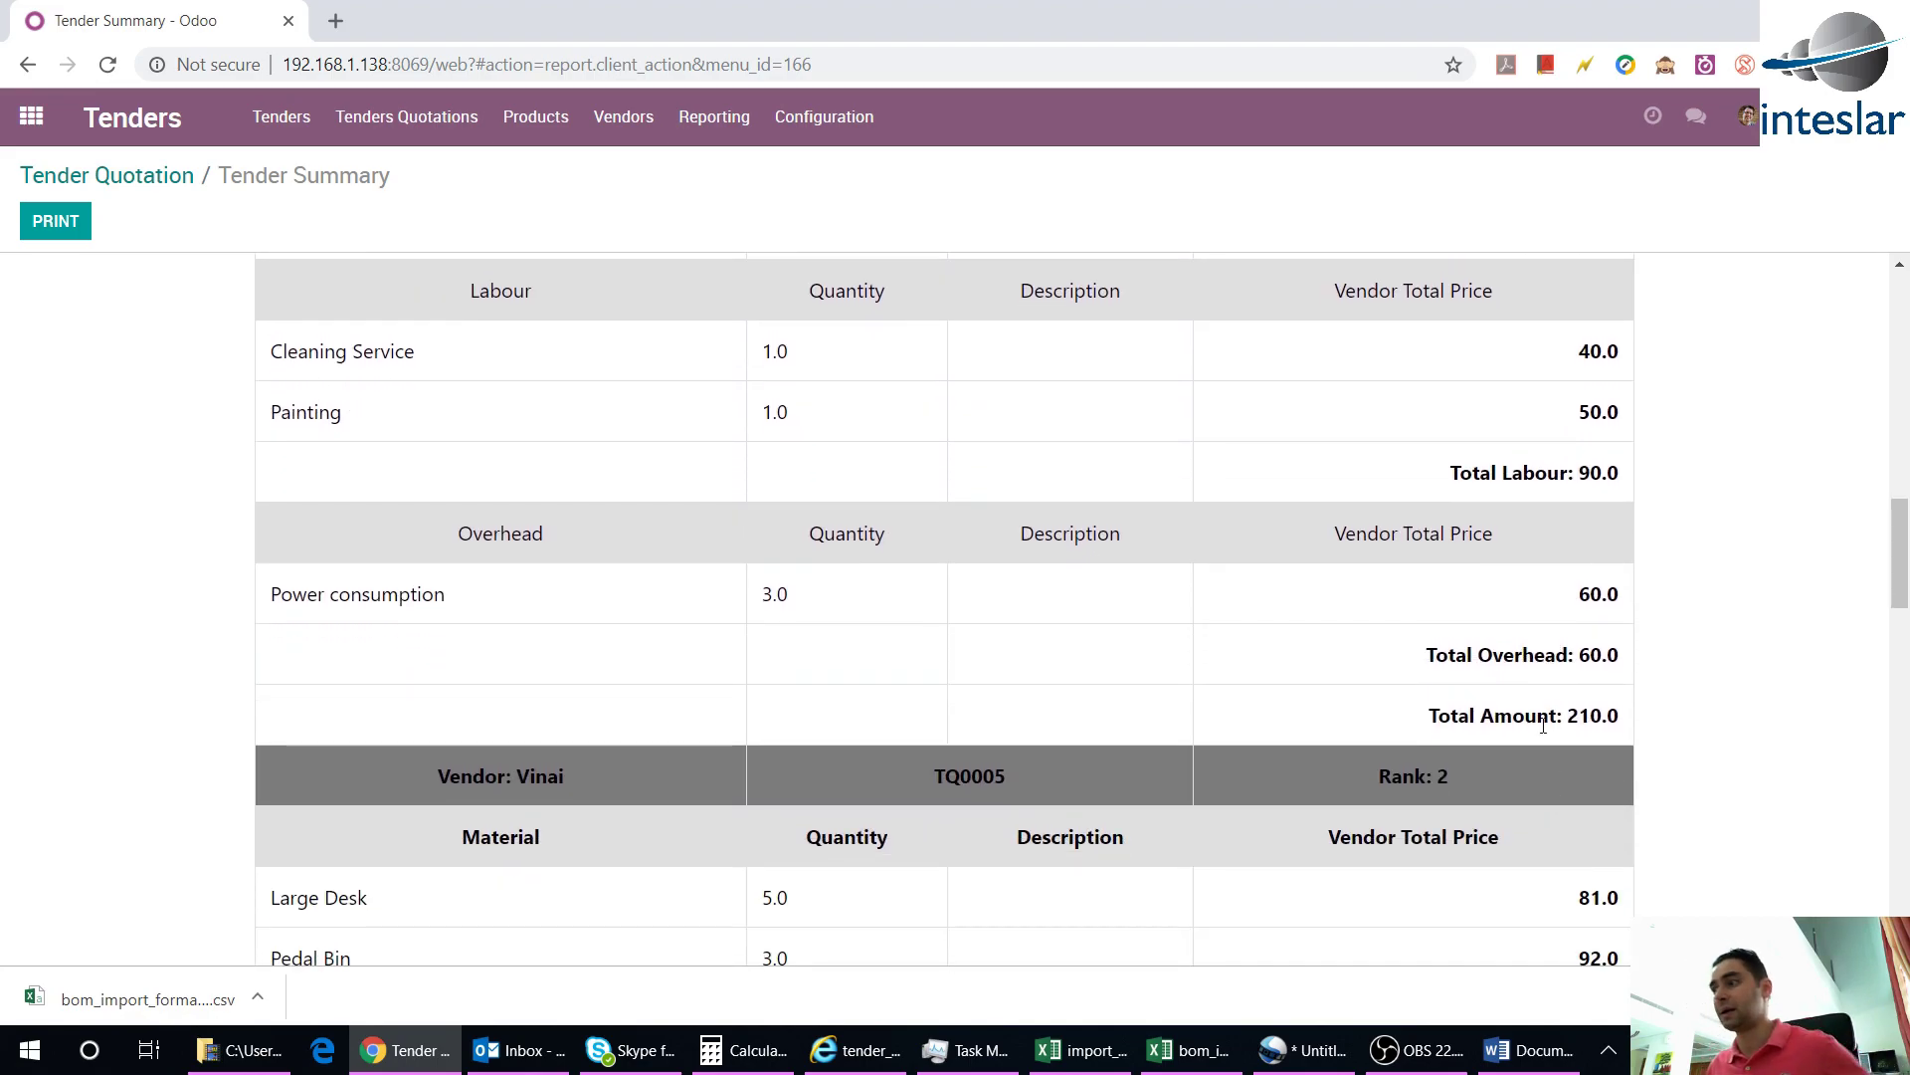
{"action": "double_click", "coordinate": [1574, 718]}
{"action": "left_click", "coordinate": [1393, 732]}
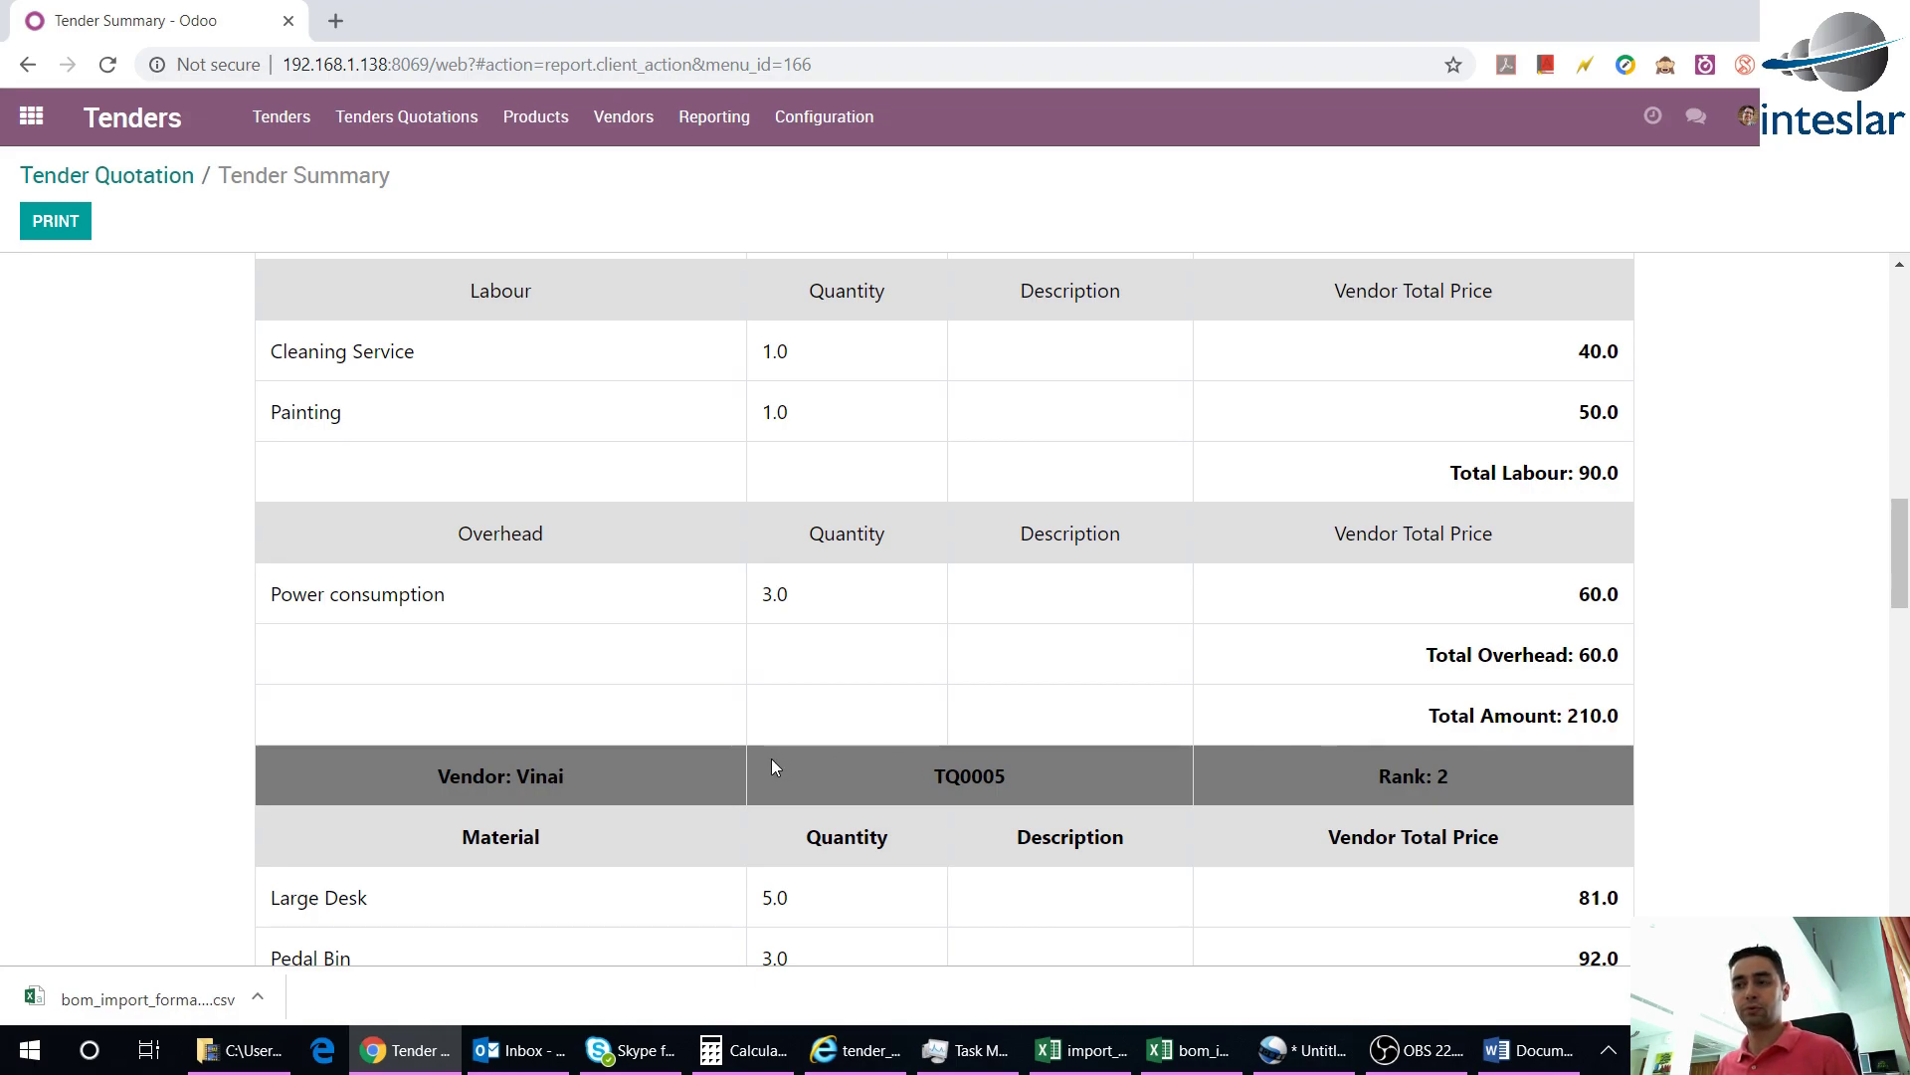
Review the rank 2 bid for Office decoration, including its material and labour prices
{"action": "scroll", "coordinate": [772, 758], "scroll_direction": "down", "scroll_amount": 2}
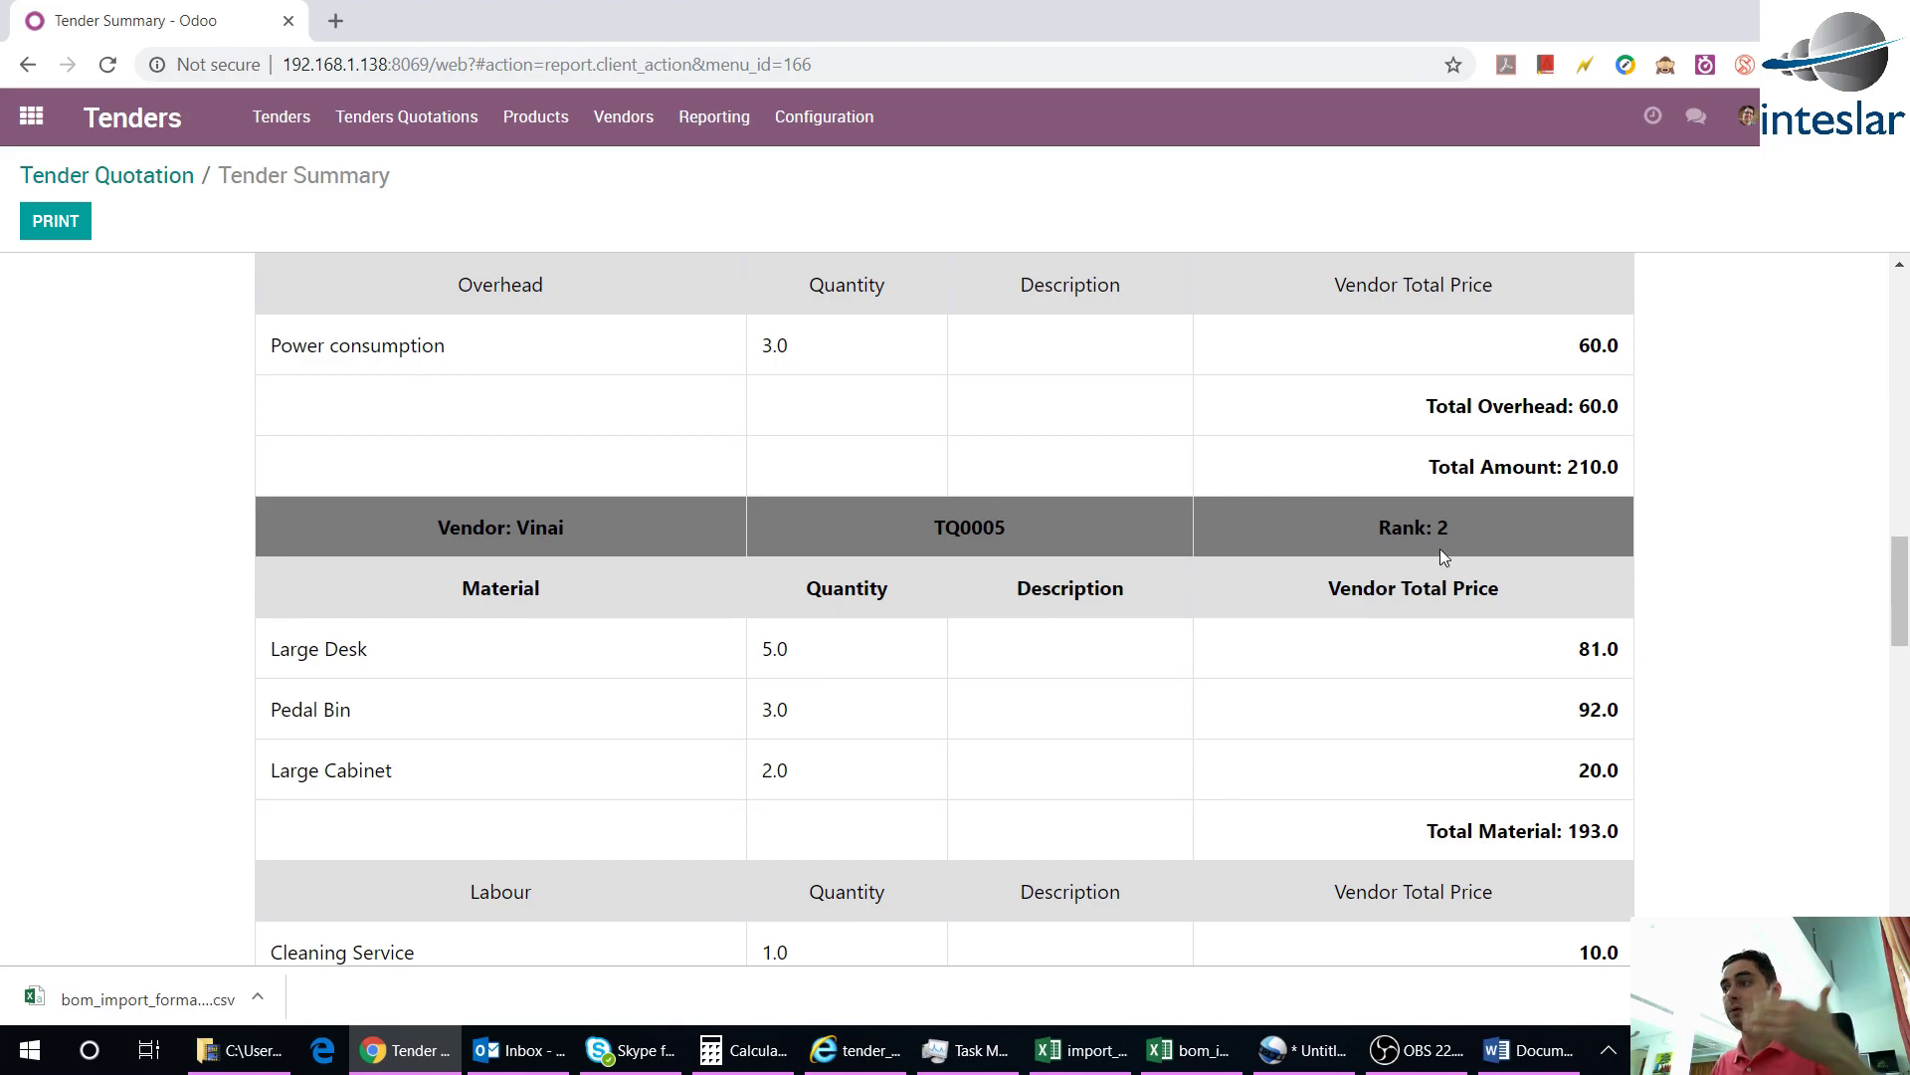
{"action": "scroll", "coordinate": [1432, 477], "scroll_direction": "down", "scroll_amount": 1}
{"action": "scroll", "coordinate": [1373, 691], "scroll_direction": "down", "scroll_amount": 3}
{"action": "double_click", "coordinate": [1329, 744]}
Examine the warehouse painting tender section of the report, covering its ranked vendor, material, labour and overhead prices, and total amount
{"action": "scroll", "coordinate": [1136, 746], "scroll_direction": "down", "scroll_amount": 8}
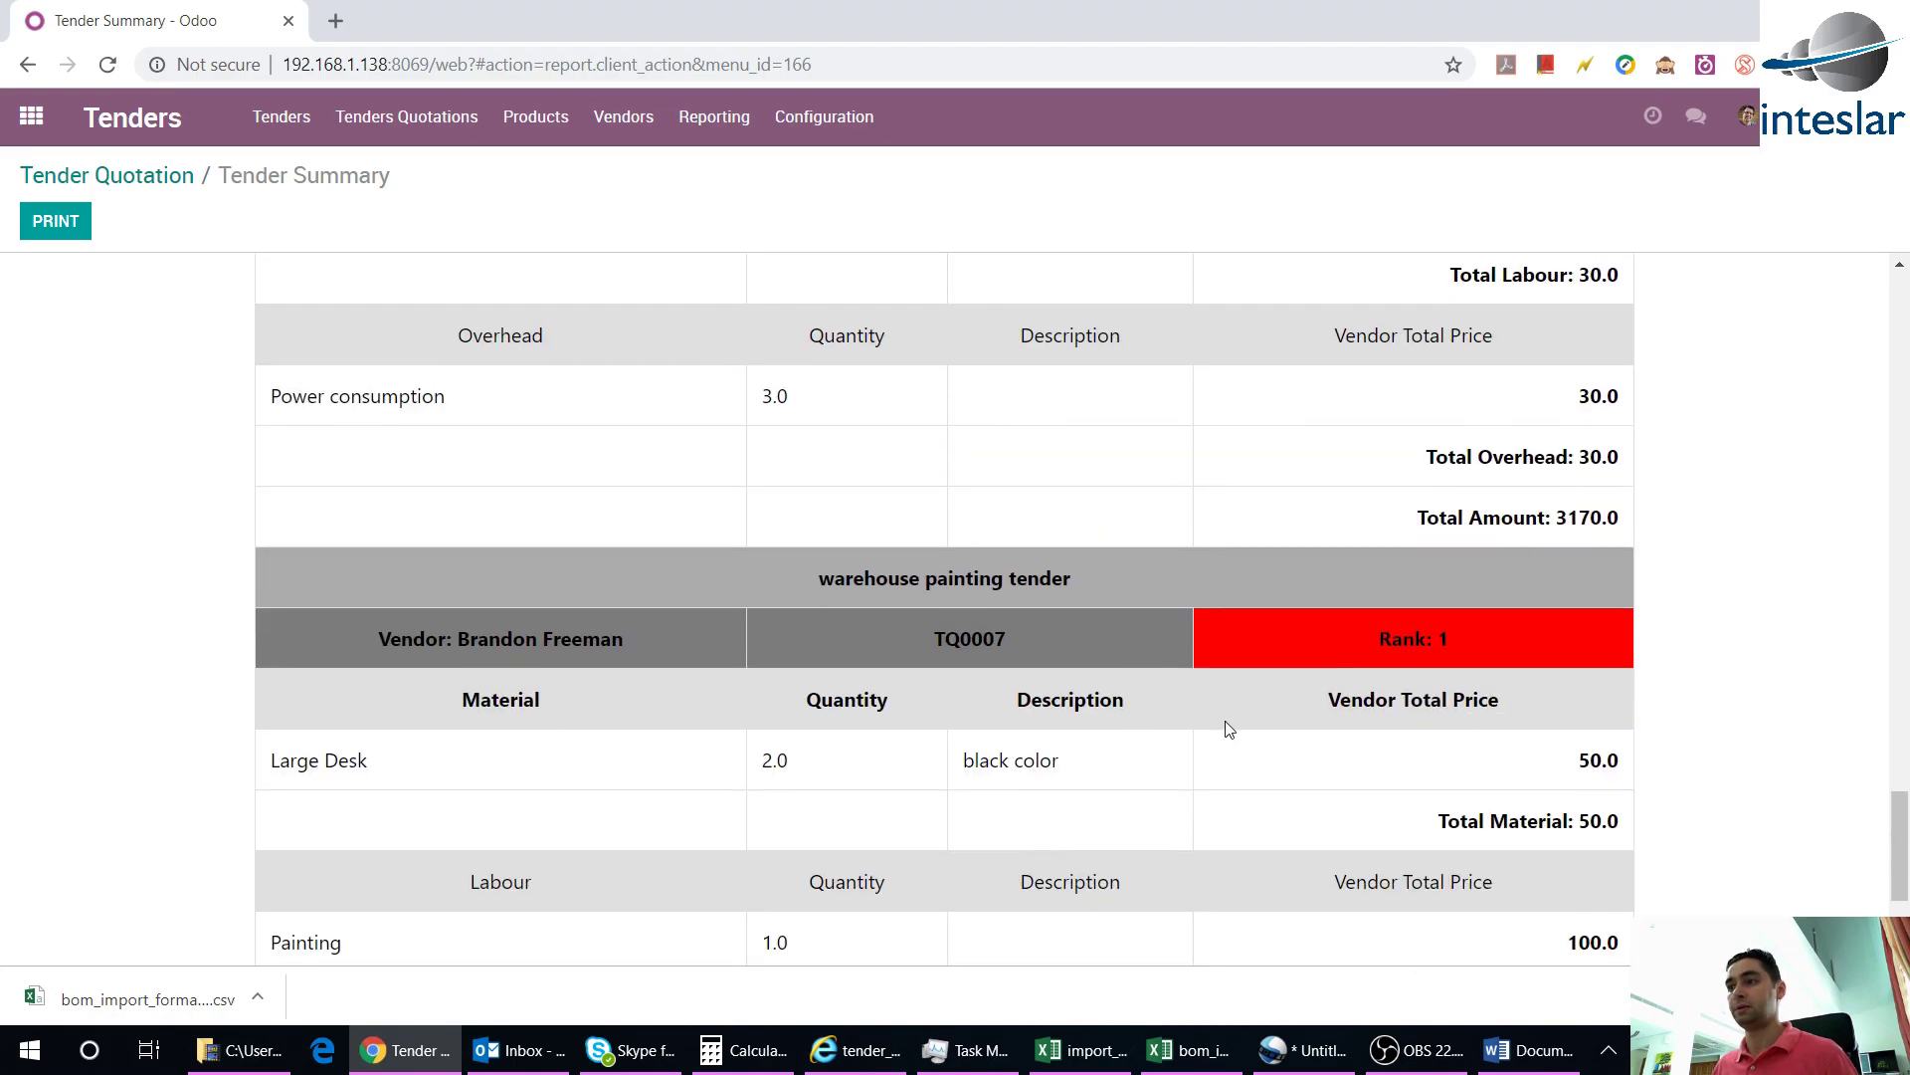
{"action": "left_click_drag", "start_coordinate": [786, 592], "coordinate": [1137, 575]}
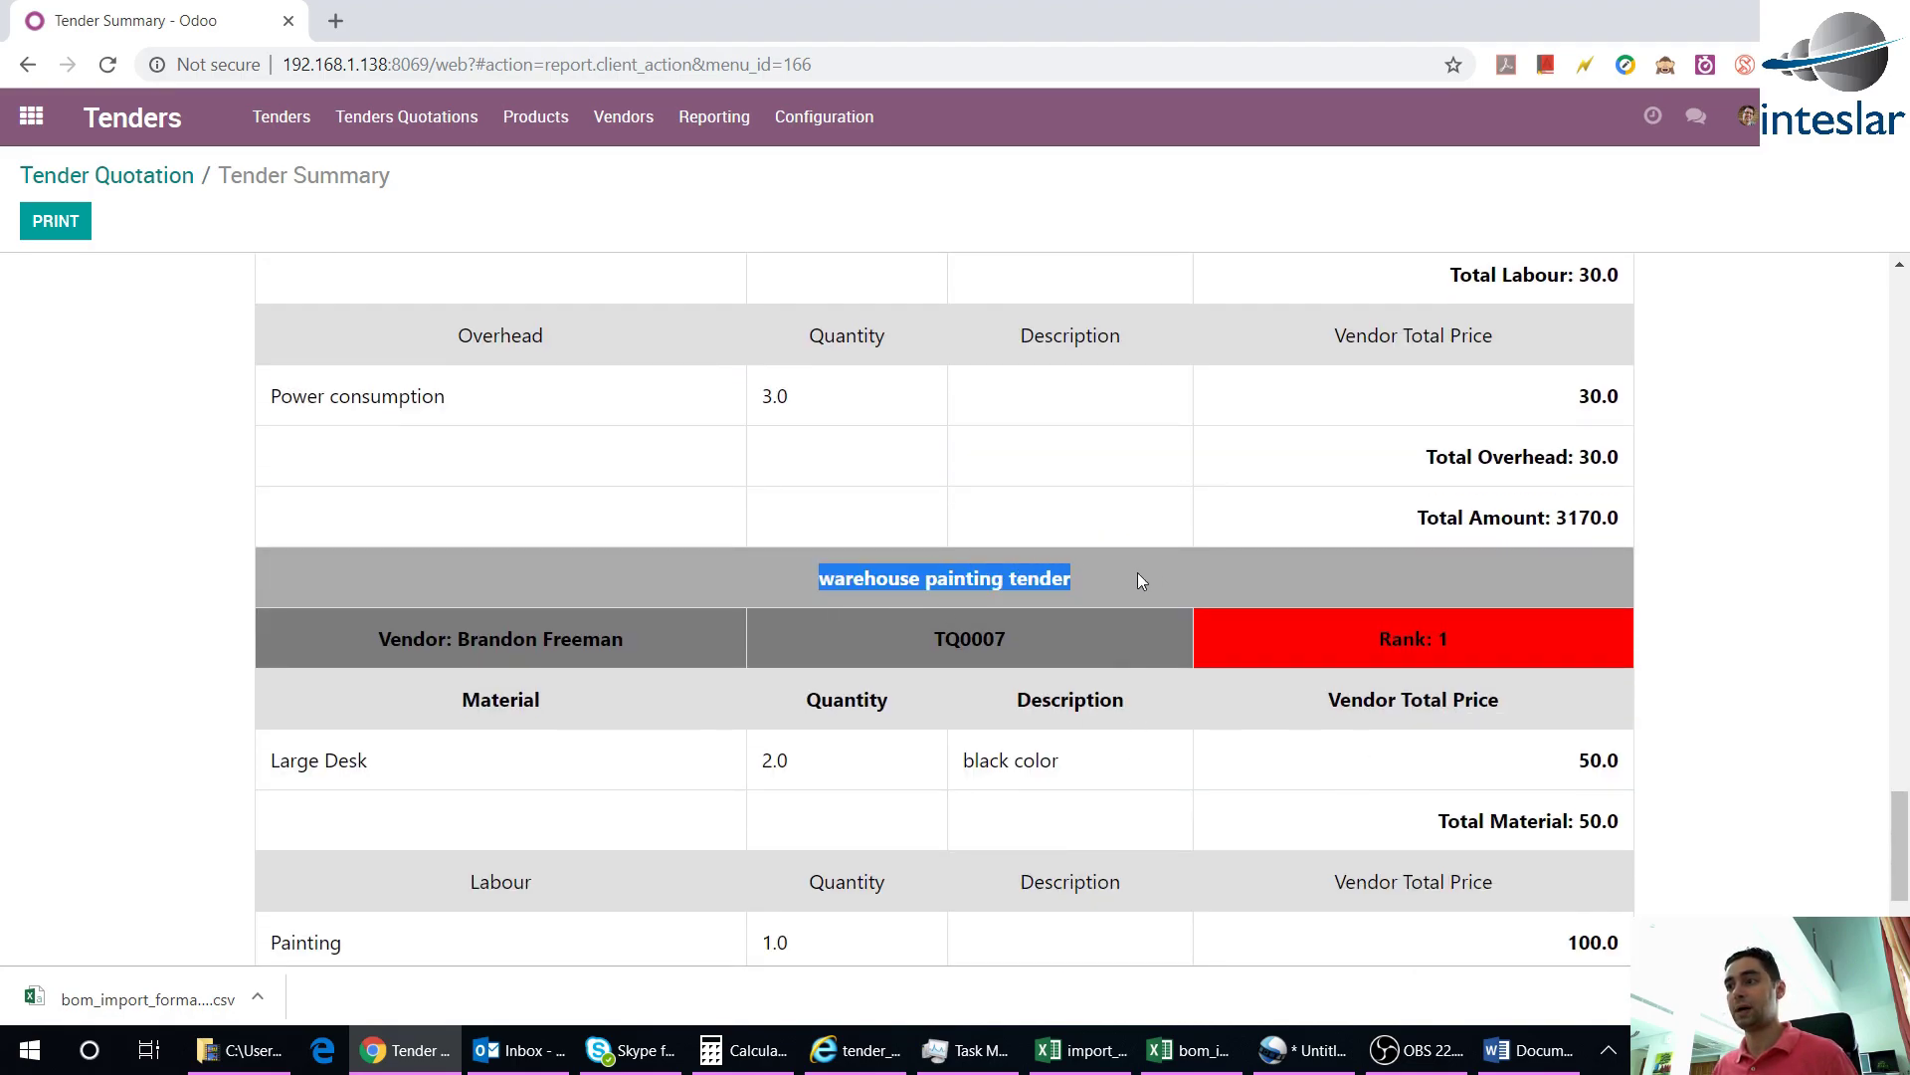
{"action": "left_click", "coordinate": [946, 601]}
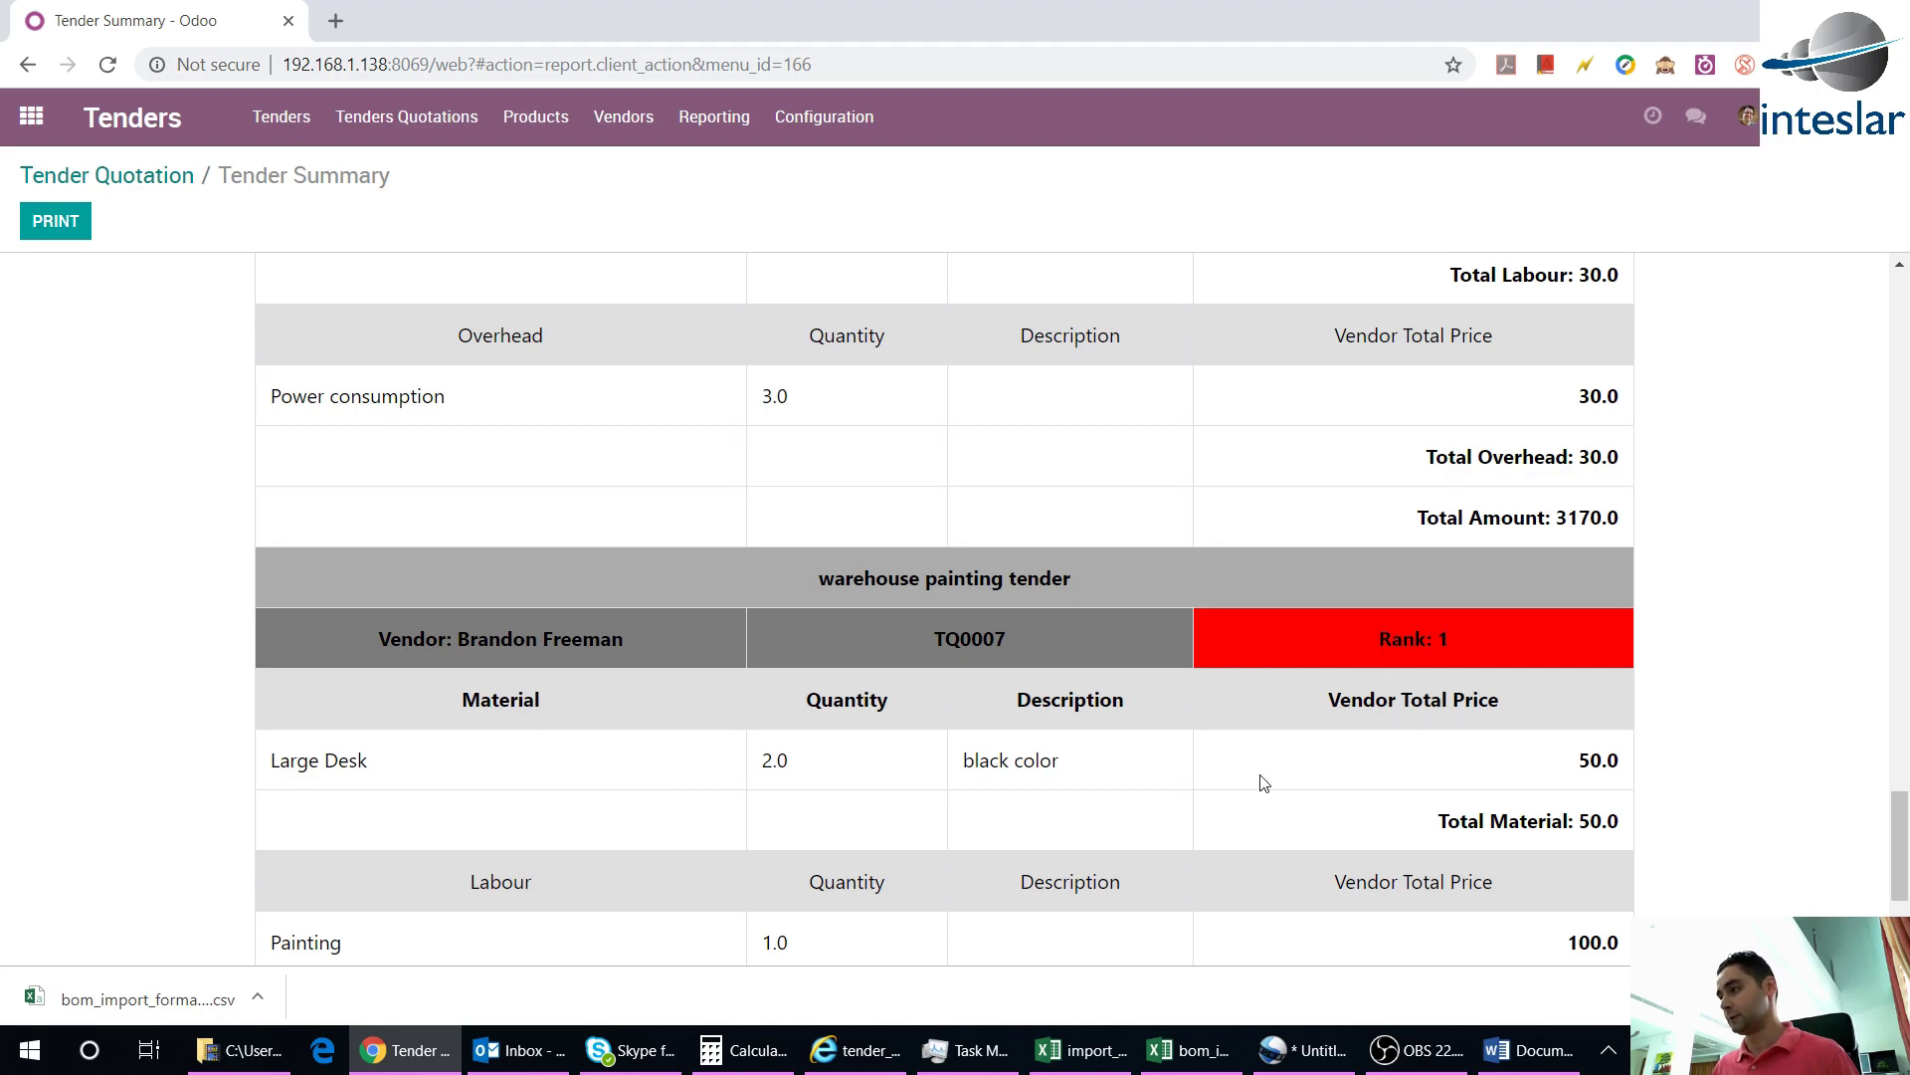
{"action": "scroll", "coordinate": [1259, 781], "scroll_direction": "down", "scroll_amount": 3}
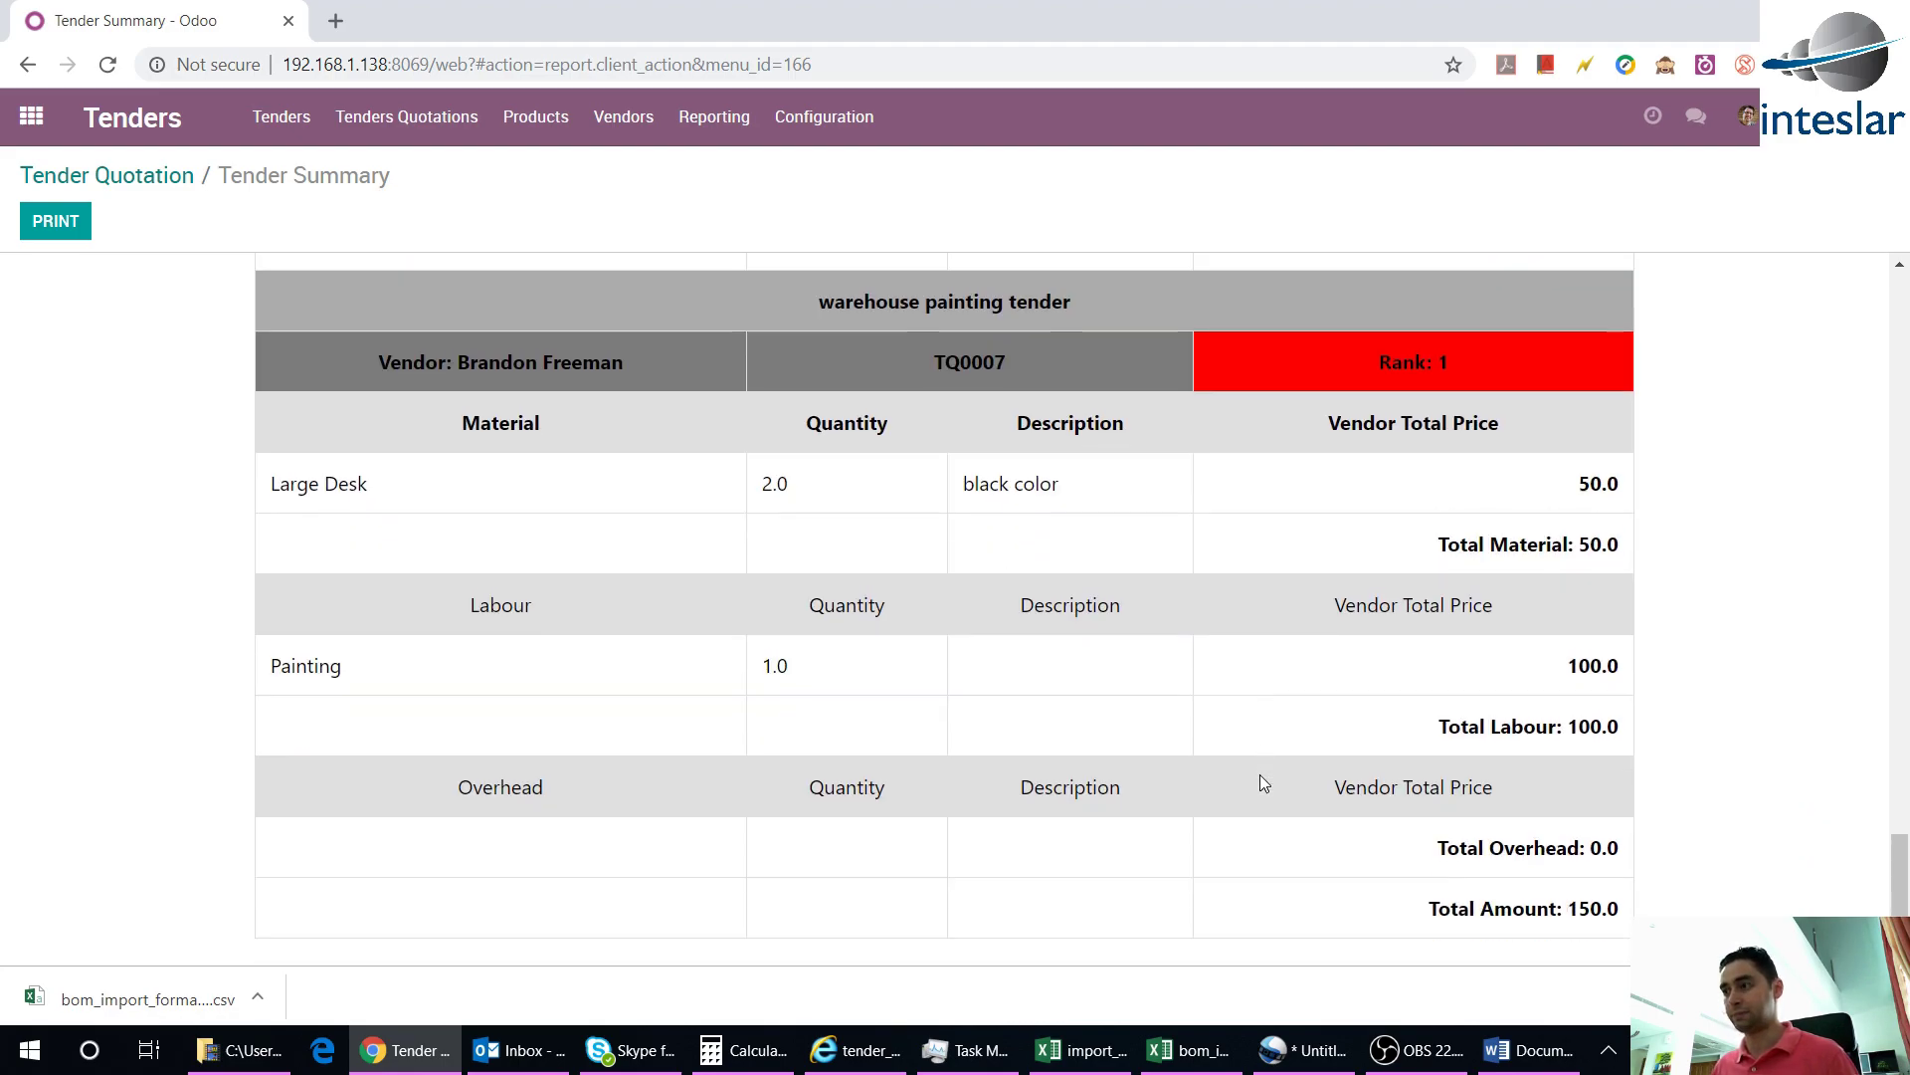
Return to the start of the Tender Summary report, and switch to the Word document with the Tender Management contact details
{"action": "scroll", "coordinate": [1348, 866], "scroll_direction": "up", "scroll_amount": 10}
{"action": "scroll", "coordinate": [1124, 827], "scroll_direction": "up", "scroll_amount": 6}
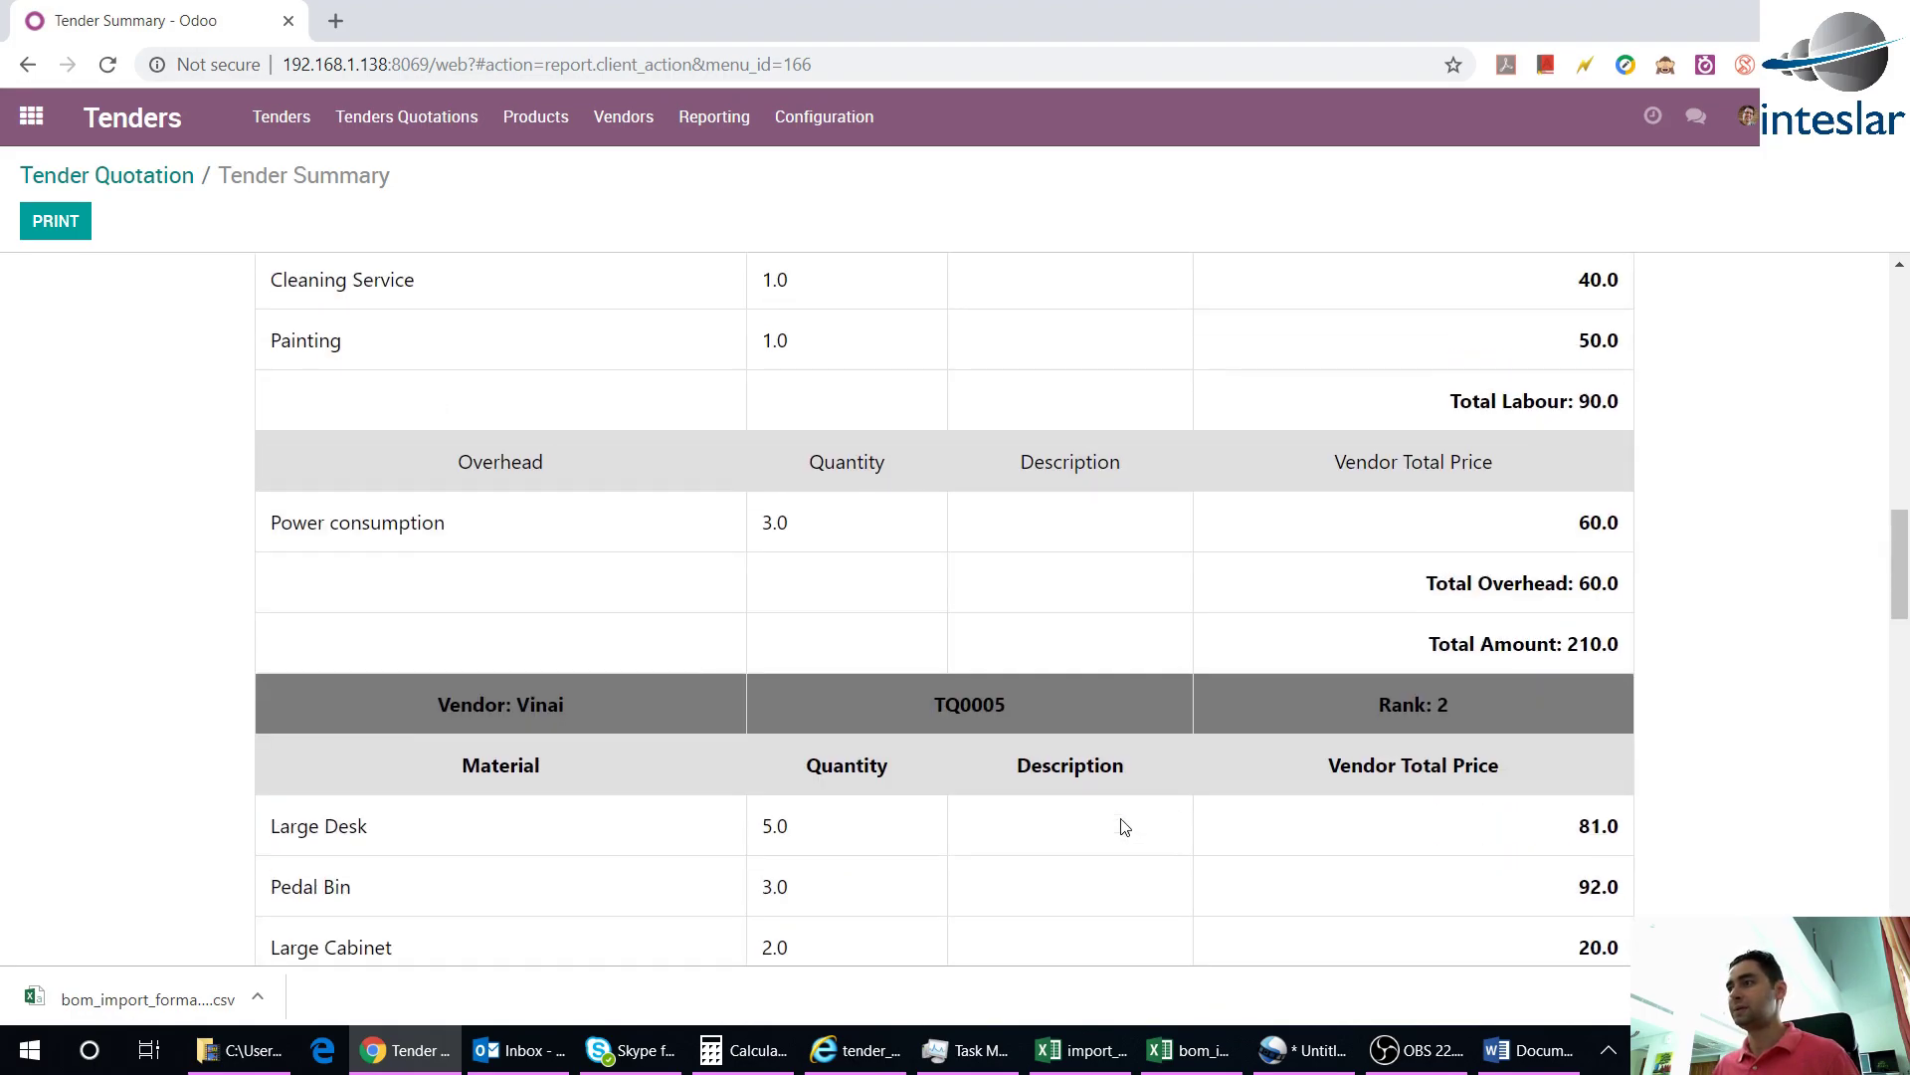
{"action": "scroll", "coordinate": [1125, 827], "scroll_direction": "up", "scroll_amount": 1}
{"action": "scroll", "coordinate": [1120, 818], "scroll_direction": "up", "scroll_amount": 10}
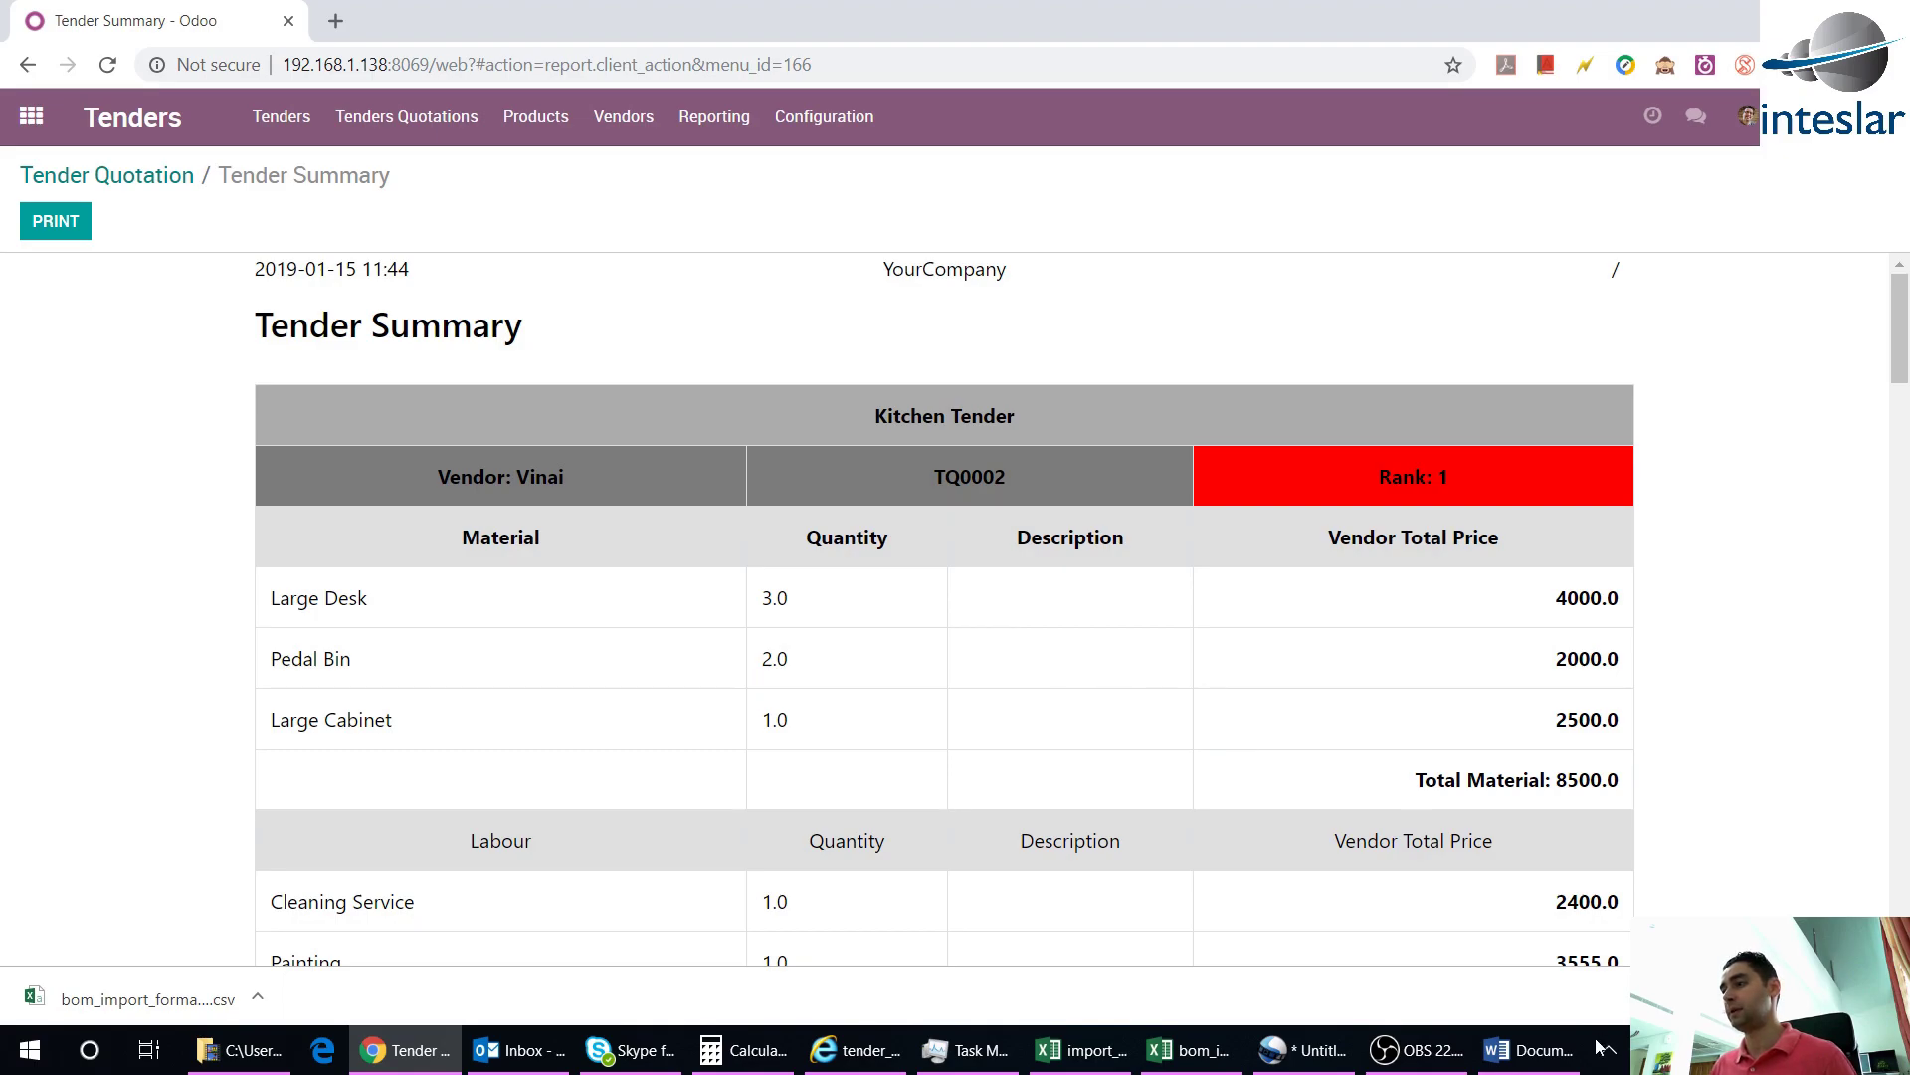
{"action": "left_click", "coordinate": [1529, 1050]}
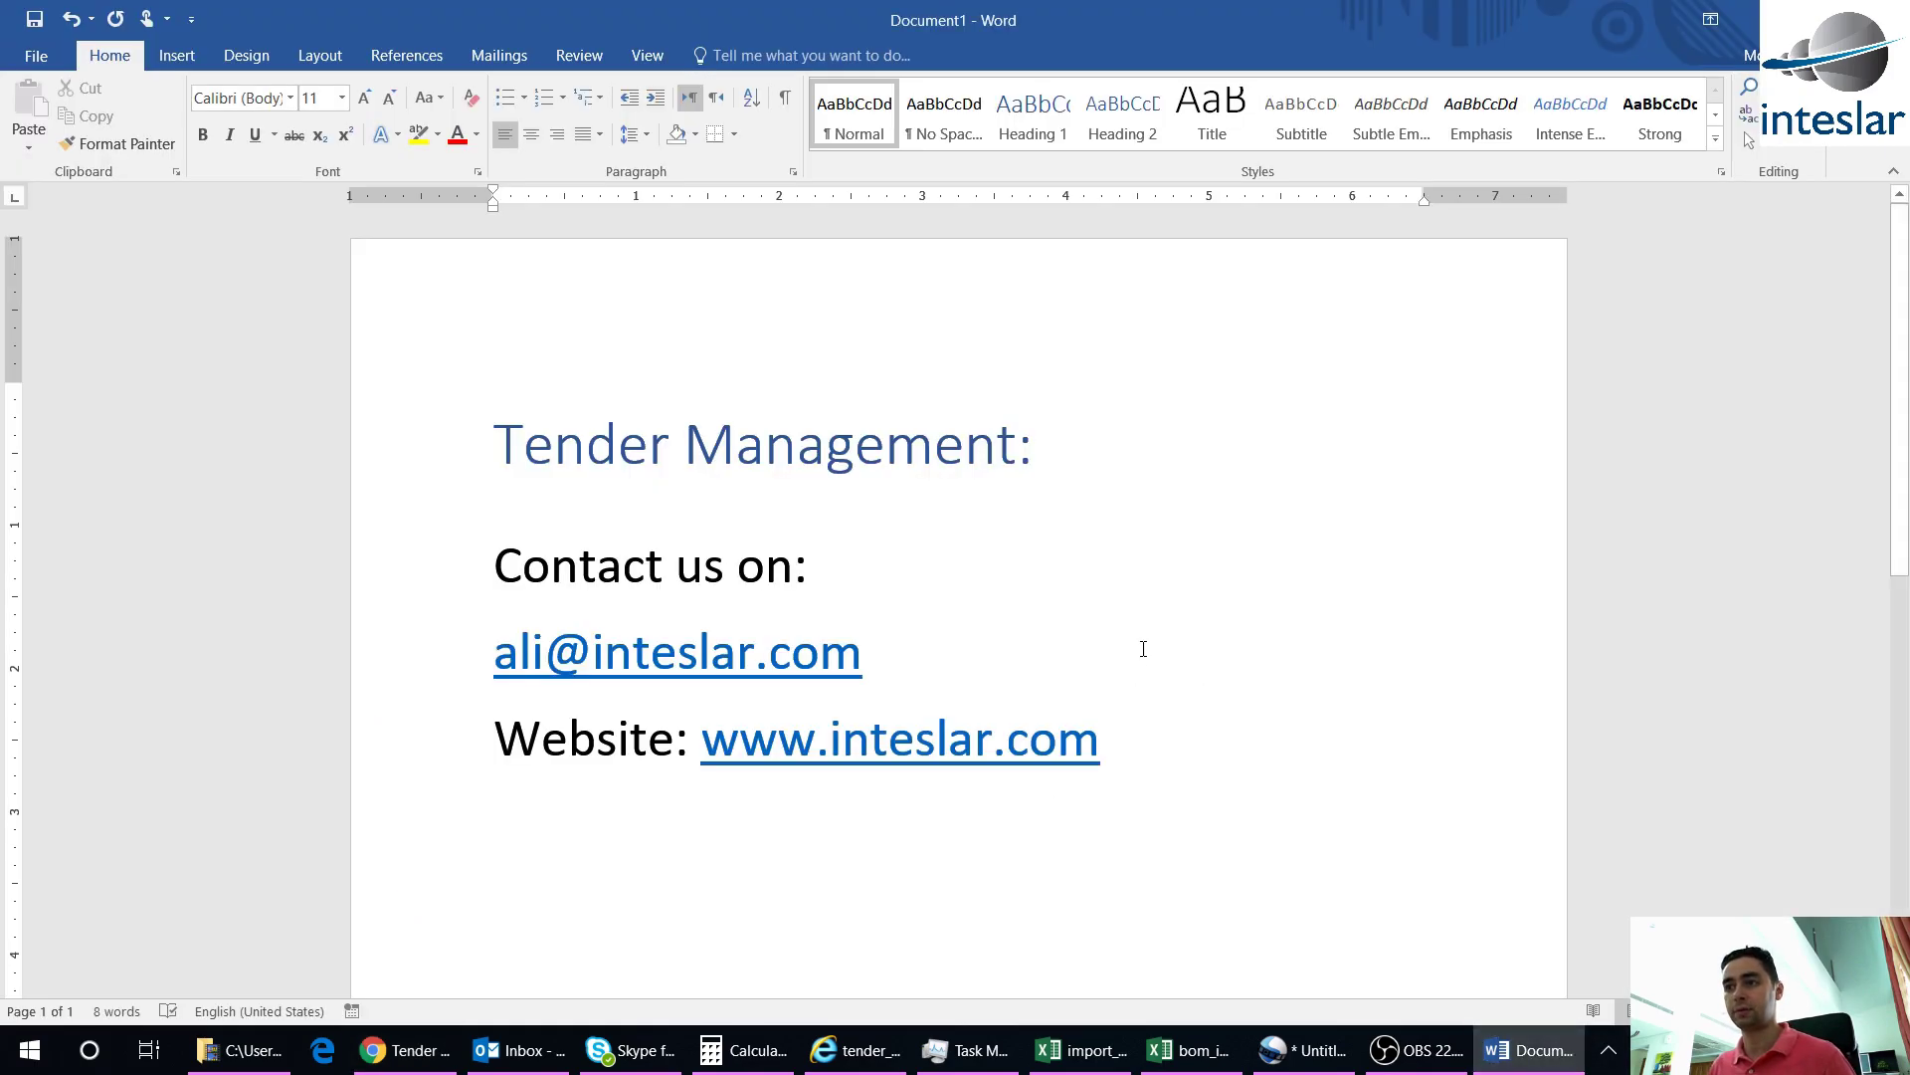